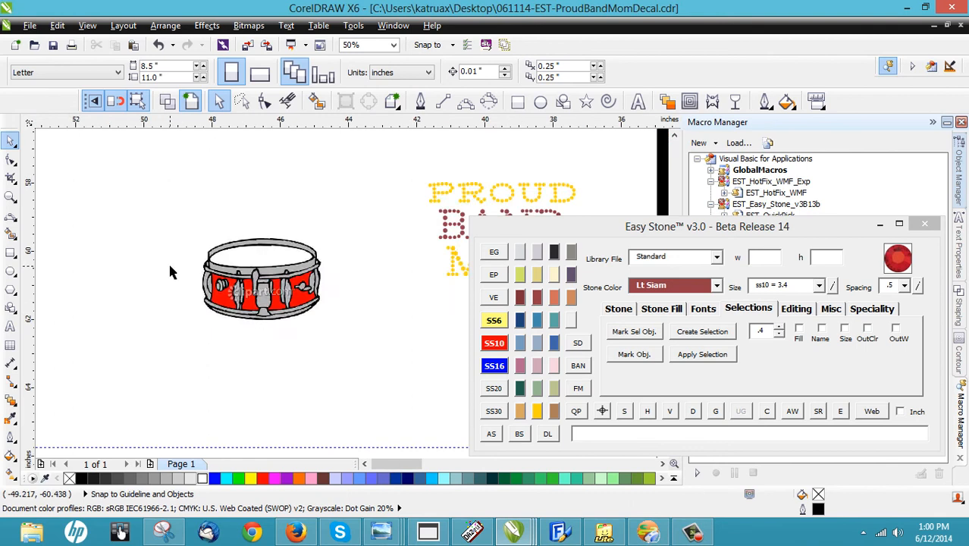
Review the snare drum clipart, the PROUD BAND MOM rhinestone lettering and the existing treble clef decal design
{"action": "scroll", "coordinate": [175, 257], "scroll_direction": "down", "scroll_amount": 2}
{"action": "scroll", "coordinate": [325, 232], "scroll_direction": "up", "scroll_amount": 2}
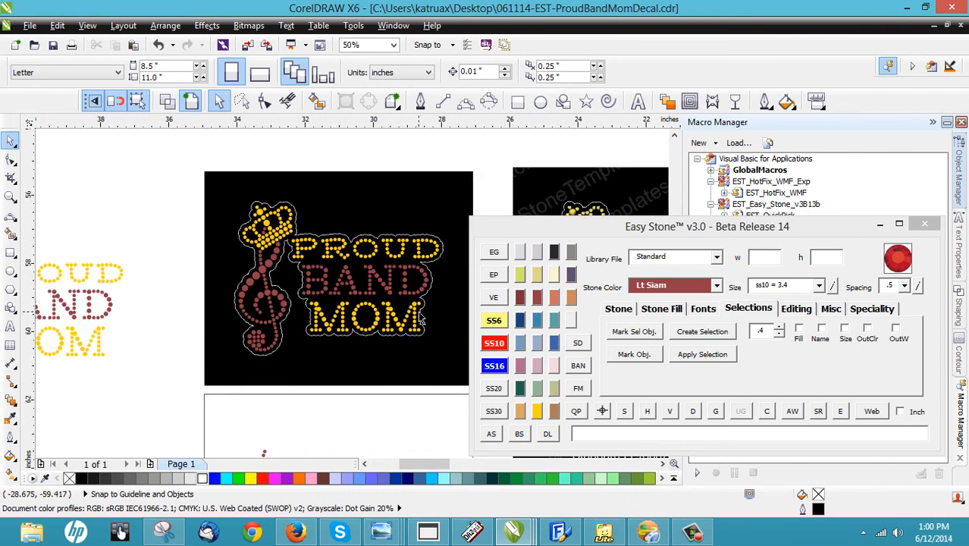
{"action": "scroll", "coordinate": [421, 321], "scroll_direction": "down", "scroll_amount": 1}
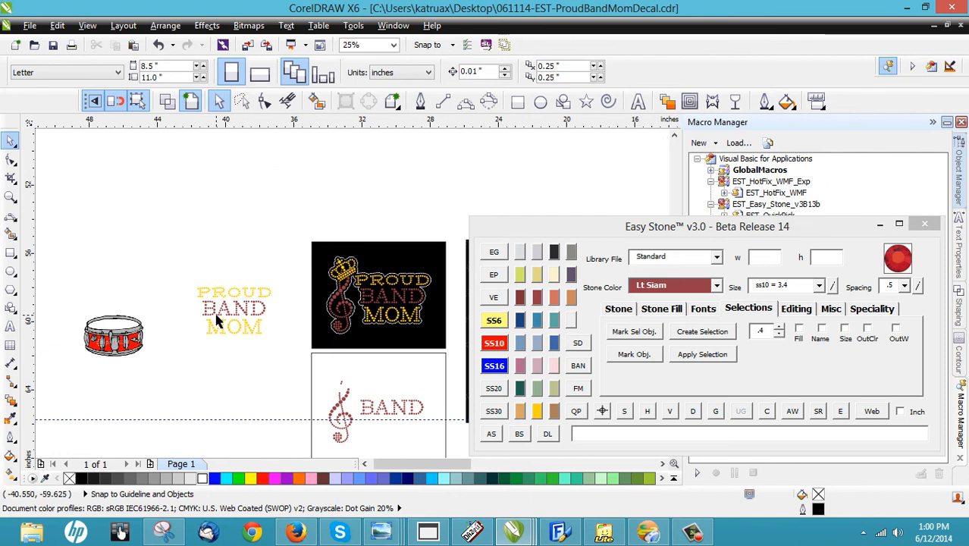
{"action": "scroll", "coordinate": [218, 321], "scroll_direction": "up", "scroll_amount": 1}
{"action": "scroll", "coordinate": [285, 303], "scroll_direction": "down", "scroll_amount": 1}
{"action": "scroll", "coordinate": [143, 334], "scroll_direction": "up", "scroll_amount": 1}
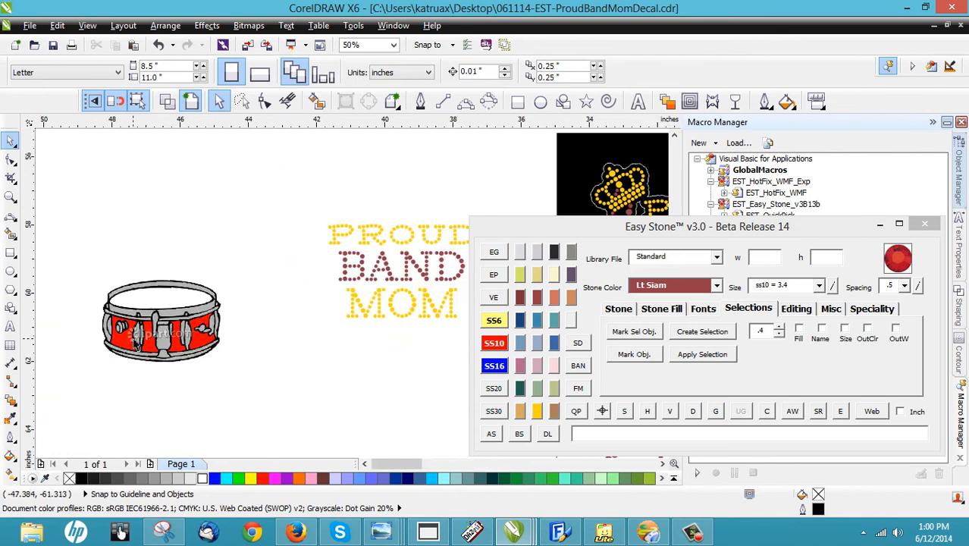
{"action": "scroll", "coordinate": [80, 328], "scroll_direction": "up", "scroll_amount": 1}
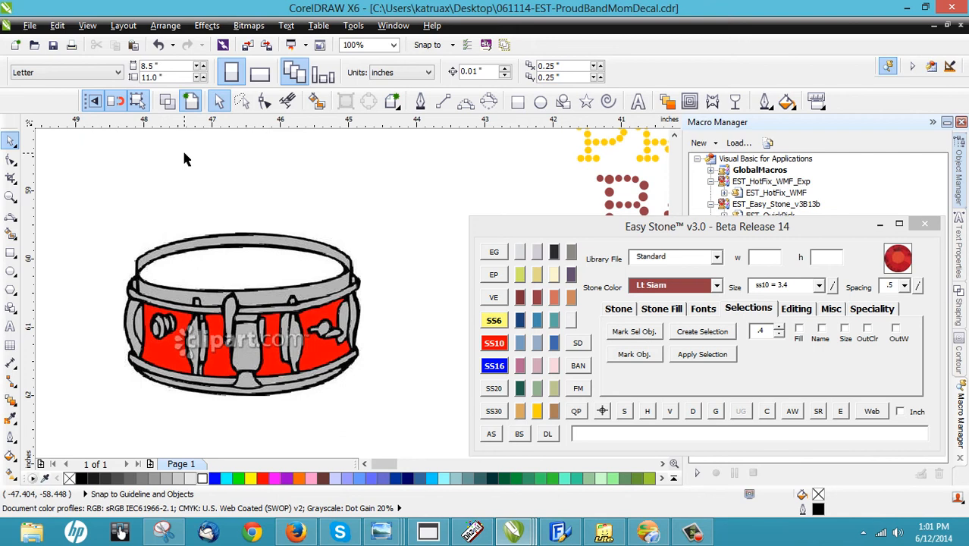
Try placing the drum clipart directly beside the PROUD BAND MOM lettering, and undo the last move
{"action": "left_click_drag", "start_coordinate": [227, 314], "coordinate": [234, 275]}
{"action": "scroll", "coordinate": [164, 274], "scroll_direction": "down", "scroll_amount": 1}
{"action": "left_click_drag", "start_coordinate": [173, 290], "coordinate": [271, 263]}
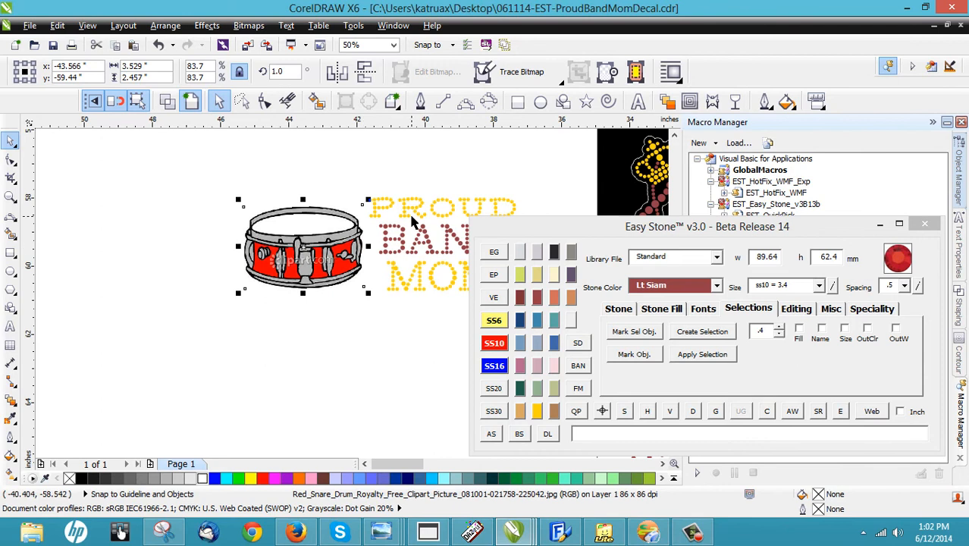
{"action": "left_click_drag", "start_coordinate": [292, 243], "coordinate": [251, 268]}
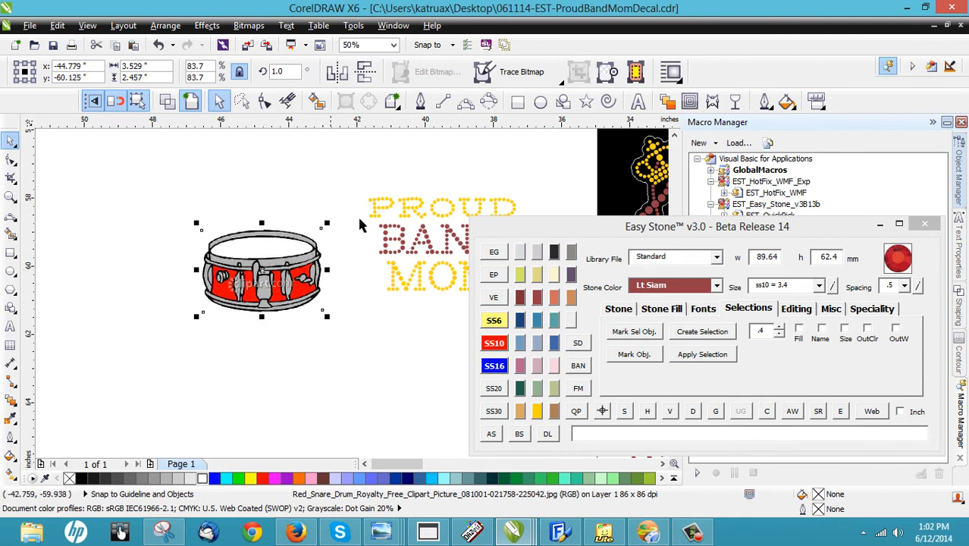
{"action": "left_click", "coordinate": [281, 358]}
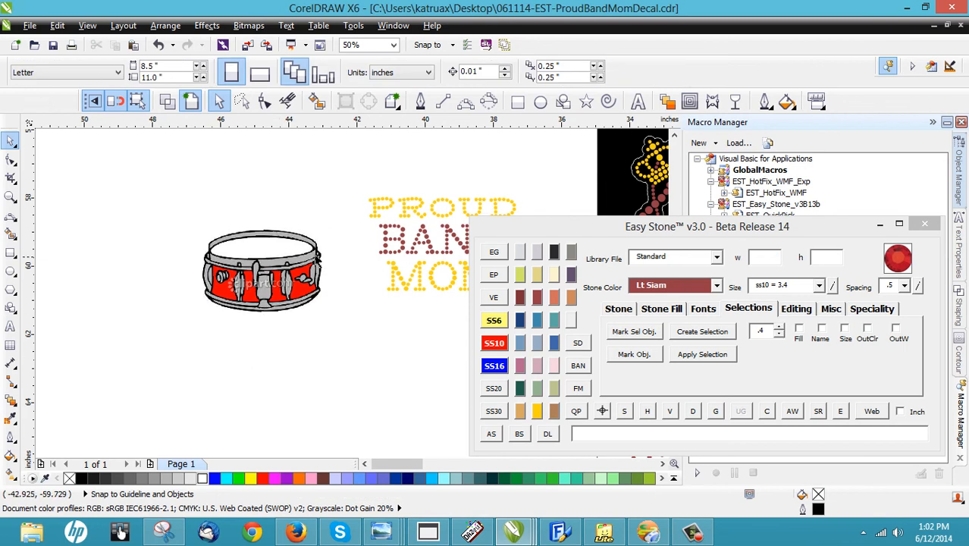
{"action": "left_click_drag", "start_coordinate": [241, 288], "coordinate": [313, 263]}
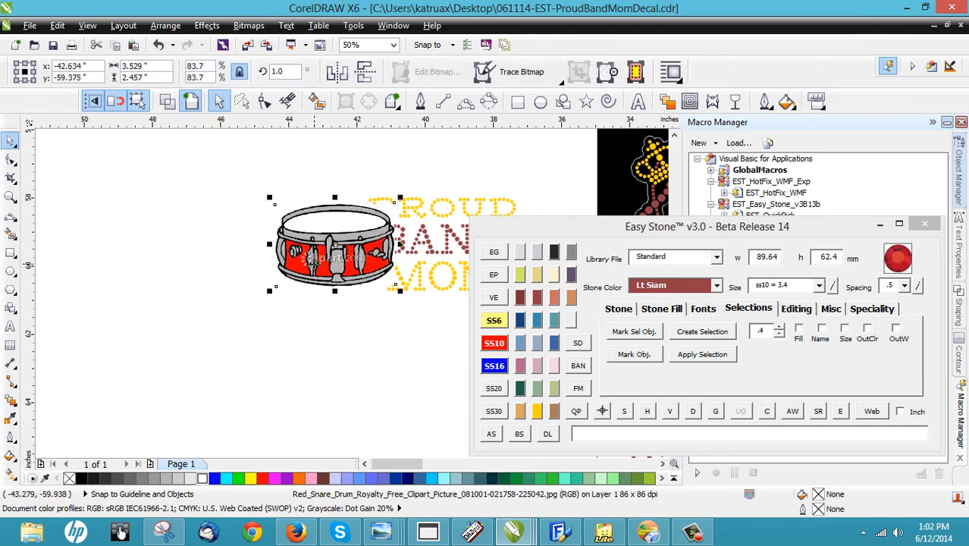
{"action": "key", "text": "ctrl+z"}
Lock the snare drum image in place with Easy Stone's Lock Image function and deselect it
{"action": "scroll", "coordinate": [235, 271], "scroll_direction": "up", "scroll_amount": 3}
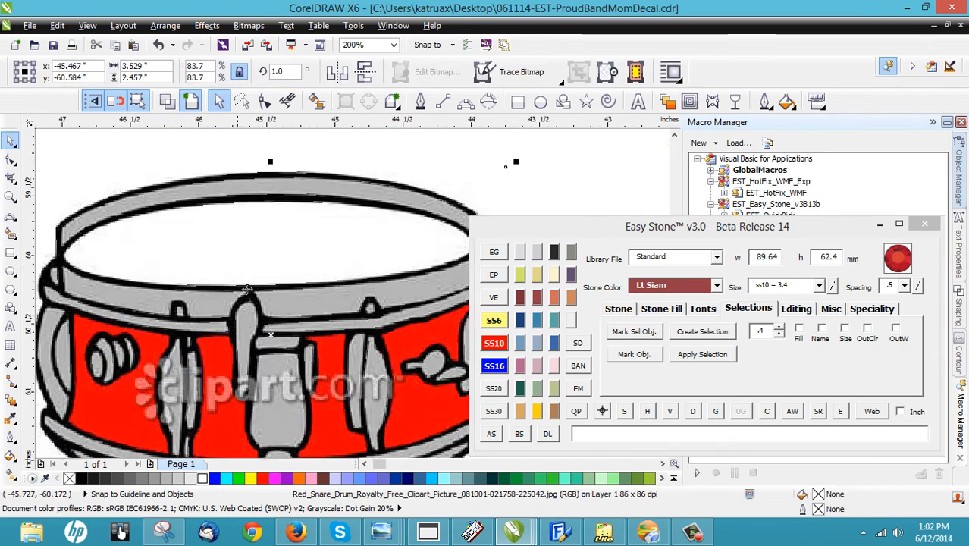
{"action": "scroll", "coordinate": [272, 273], "scroll_direction": "down", "scroll_amount": 2}
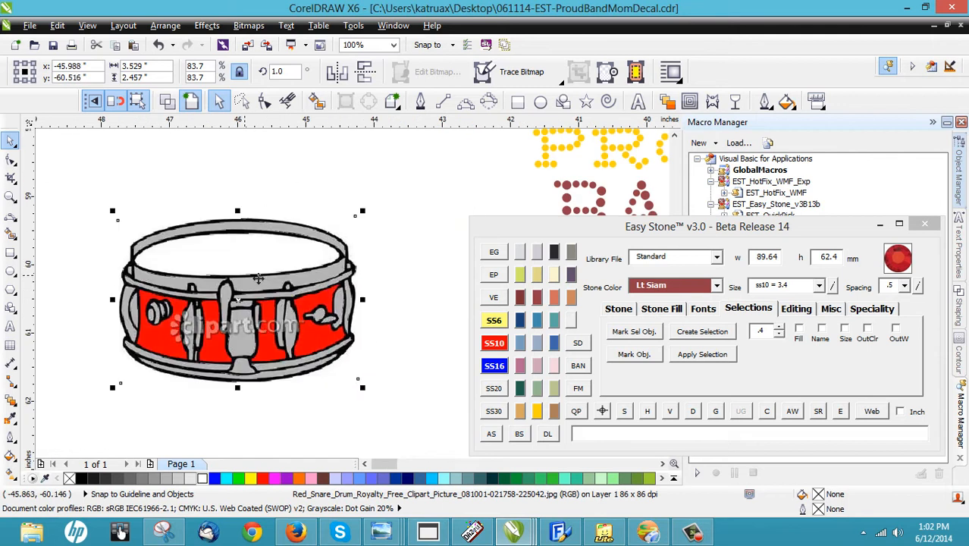
{"action": "left_click", "coordinate": [830, 314]}
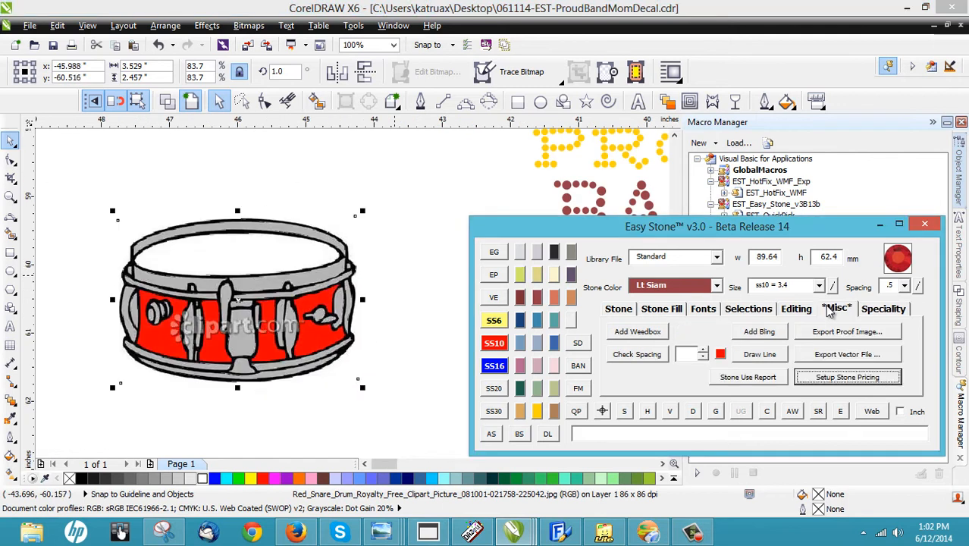
{"action": "left_click", "coordinate": [879, 309]}
{"action": "left_click", "coordinate": [797, 354]}
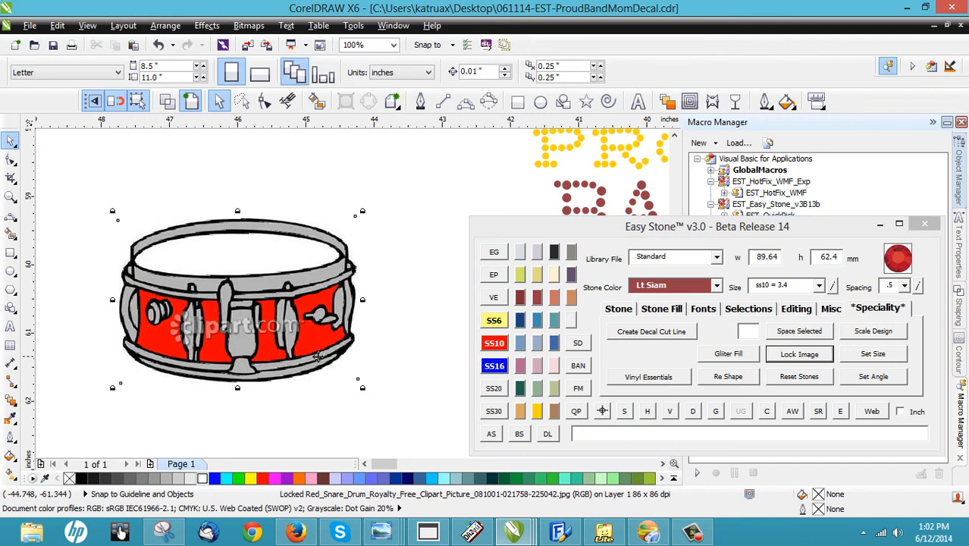
{"action": "left_click", "coordinate": [297, 400]}
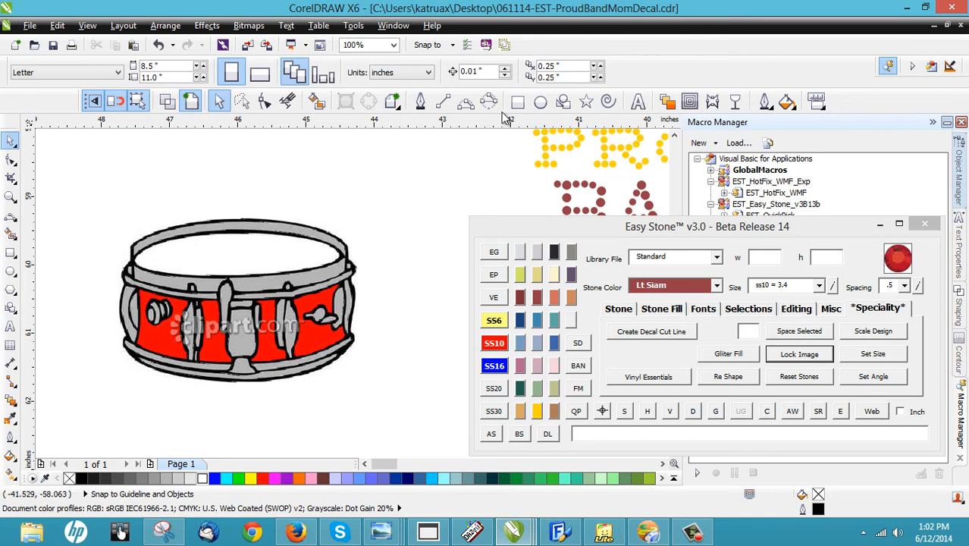
Trace the red drum shell with 3-point curves, about 0.77 in high along its left edge and about 3.11 in wide along its bottom edge
{"action": "left_click", "coordinate": [466, 104]}
{"action": "scroll", "coordinate": [163, 311], "scroll_direction": "up", "scroll_amount": 2}
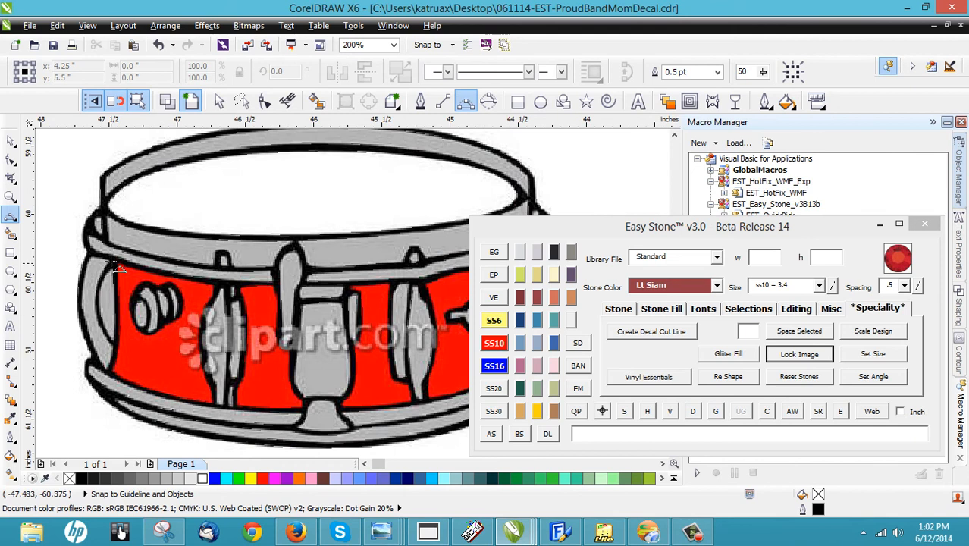
{"action": "left_click_drag", "start_coordinate": [119, 265], "coordinate": [123, 328]}
{"action": "left_click", "coordinate": [117, 319]}
{"action": "scroll", "coordinate": [101, 304], "scroll_direction": "down", "scroll_amount": 1}
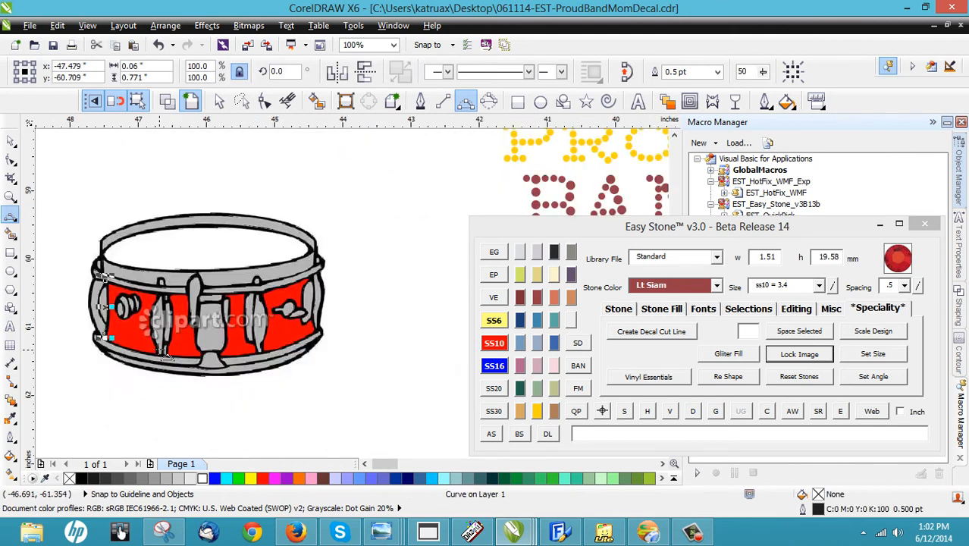
{"action": "scroll", "coordinate": [160, 350], "scroll_direction": "up", "scroll_amount": 1}
{"action": "left_click_drag", "start_coordinate": [52, 320], "coordinate": [420, 320]}
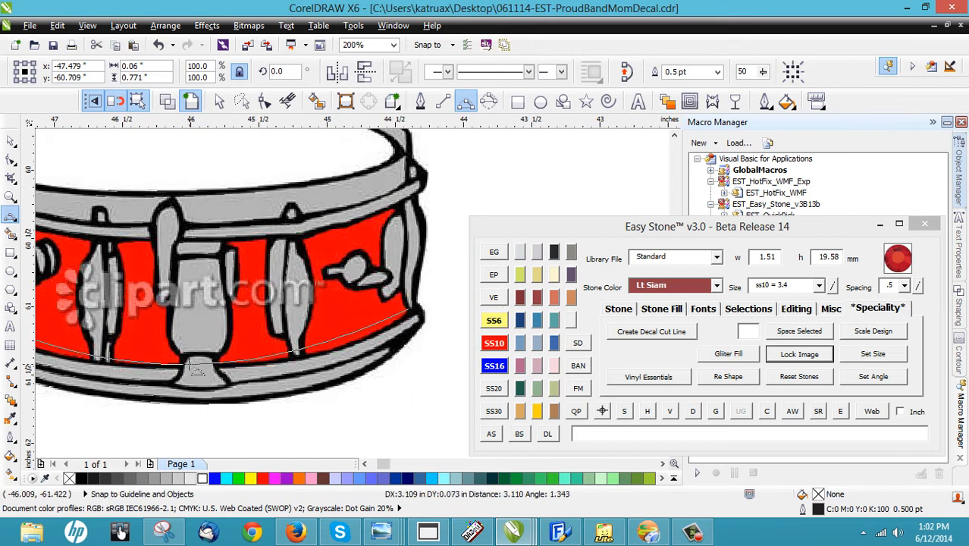
{"action": "left_click", "coordinate": [188, 366]}
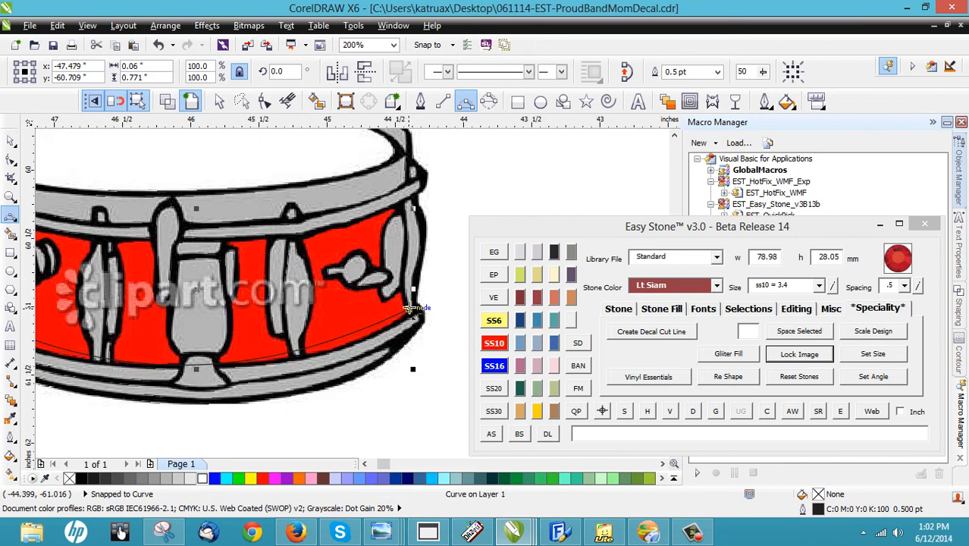
Continue the outline with 3-point curves up the shell's right edge, about 0.79 in, and across its top edge, about 3.05 in, closing the shape
{"action": "left_click_drag", "start_coordinate": [409, 308], "coordinate": [404, 201]}
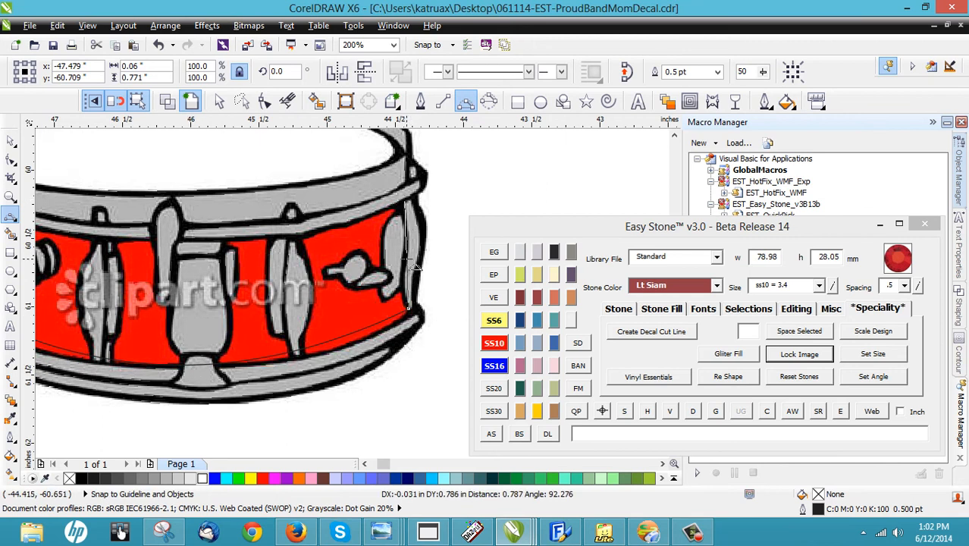
{"action": "left_click", "coordinate": [406, 258]}
{"action": "key", "text": "F3"}
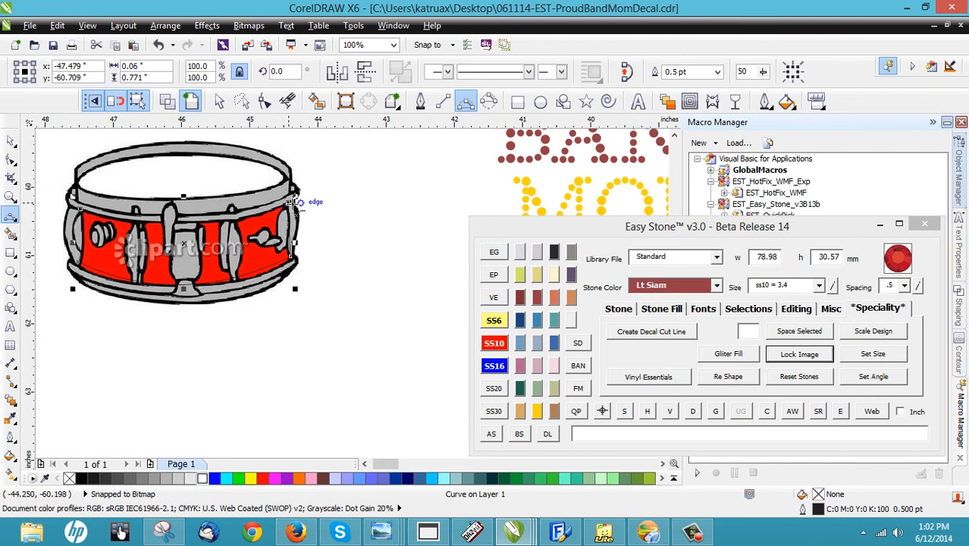
{"action": "left_click_drag", "start_coordinate": [289, 202], "coordinate": [79, 210]}
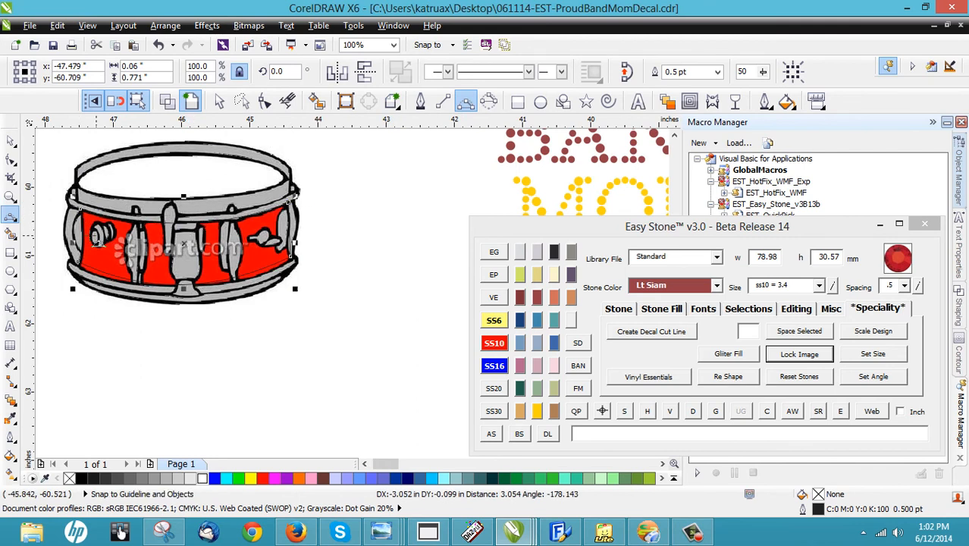
{"action": "left_click", "coordinate": [199, 225]}
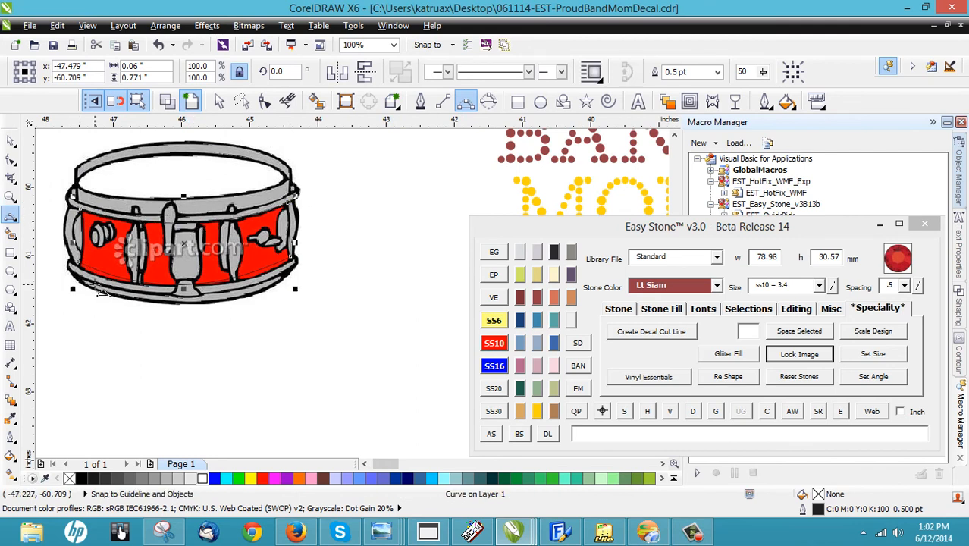
Fill the closed drum shell shape with light gray (#CCCCCC)
{"action": "left_click", "coordinate": [179, 478]}
{"action": "scroll", "coordinate": [72, 215], "scroll_direction": "up", "scroll_amount": 1}
{"action": "scroll", "coordinate": [106, 235], "scroll_direction": "down", "scroll_amount": 1}
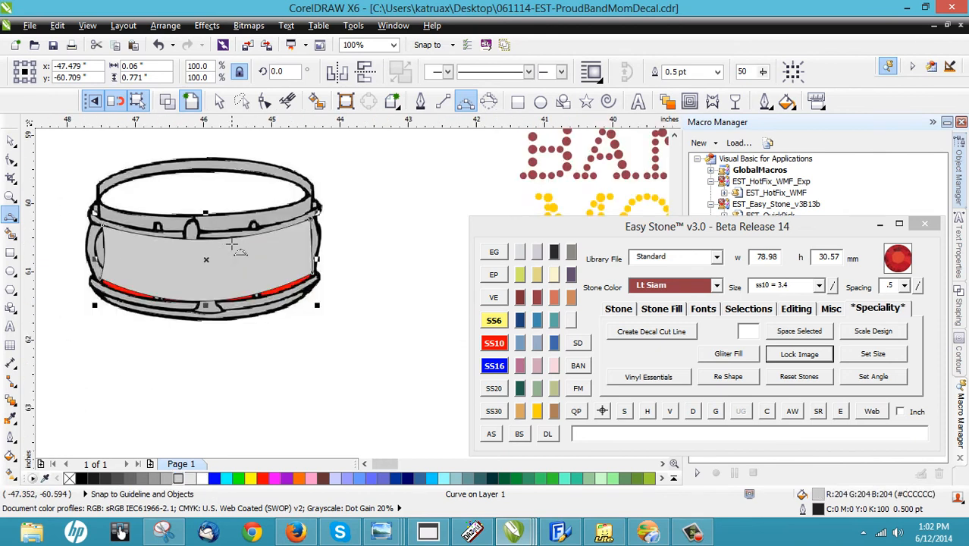
Add a node at the middle of the shape's bottom edge and bend its right half down to cover the exposed red
{"action": "scroll", "coordinate": [311, 234], "scroll_direction": "up", "scroll_amount": 1}
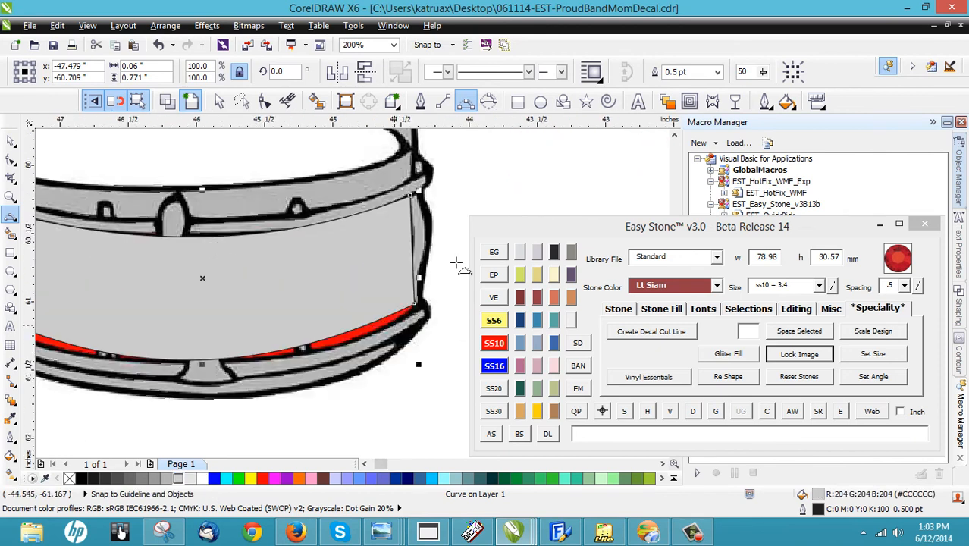
{"action": "left_click", "coordinate": [265, 103]}
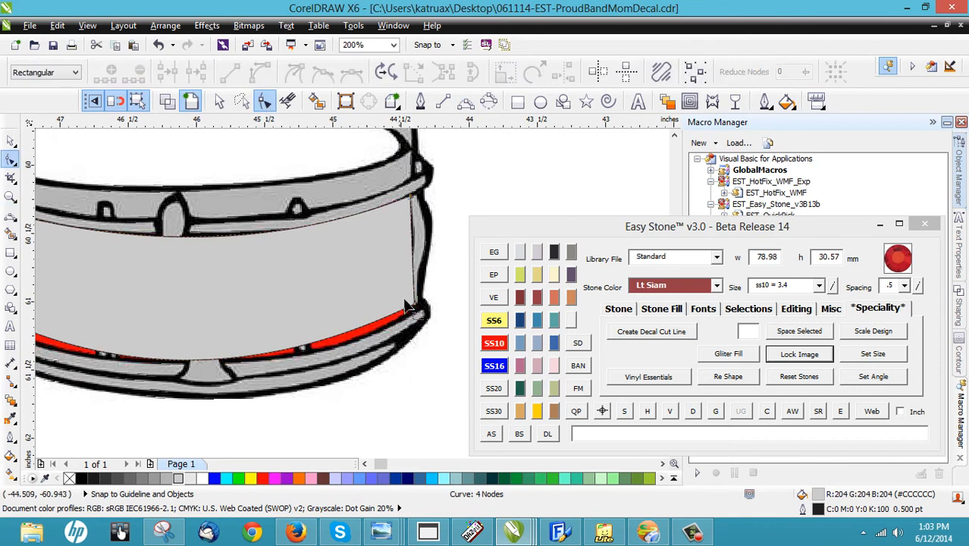
{"action": "double_click", "coordinate": [201, 360]}
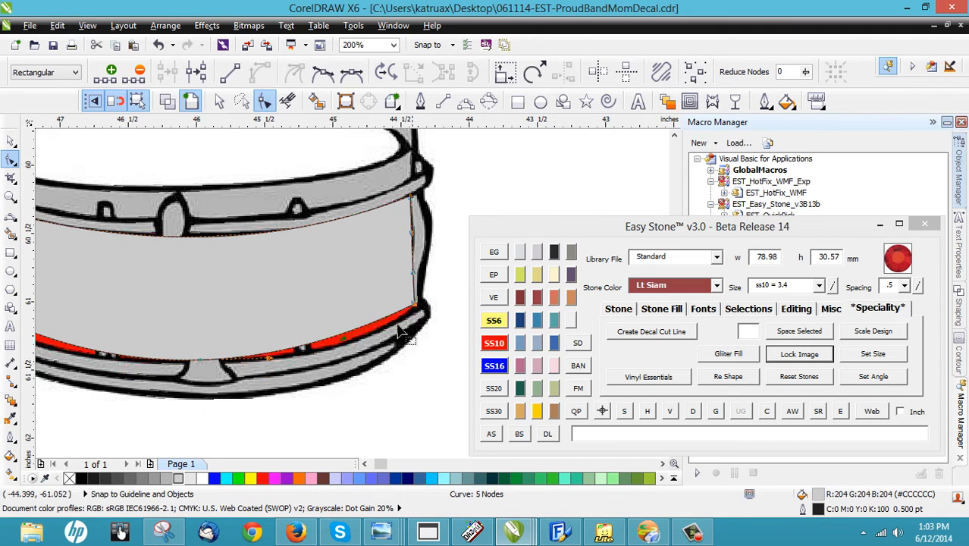
{"action": "left_click_drag", "start_coordinate": [345, 349], "coordinate": [369, 358]}
{"action": "scroll", "coordinate": [445, 312], "scroll_direction": "down", "scroll_amount": 1}
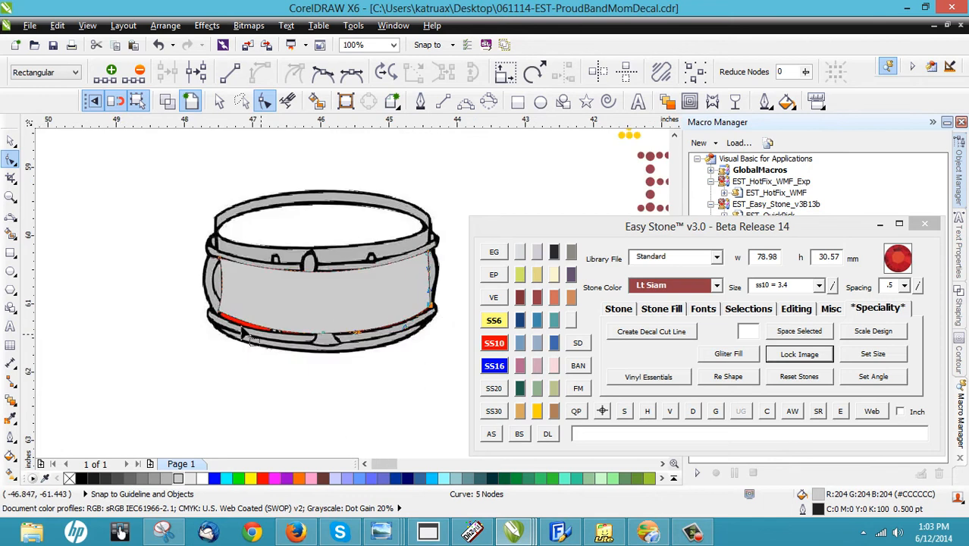
Adjust the lower-left corner and the left half of the bottom edge to cover the red, and remove the added middle node
{"action": "scroll", "coordinate": [258, 339], "scroll_direction": "up", "scroll_amount": 1}
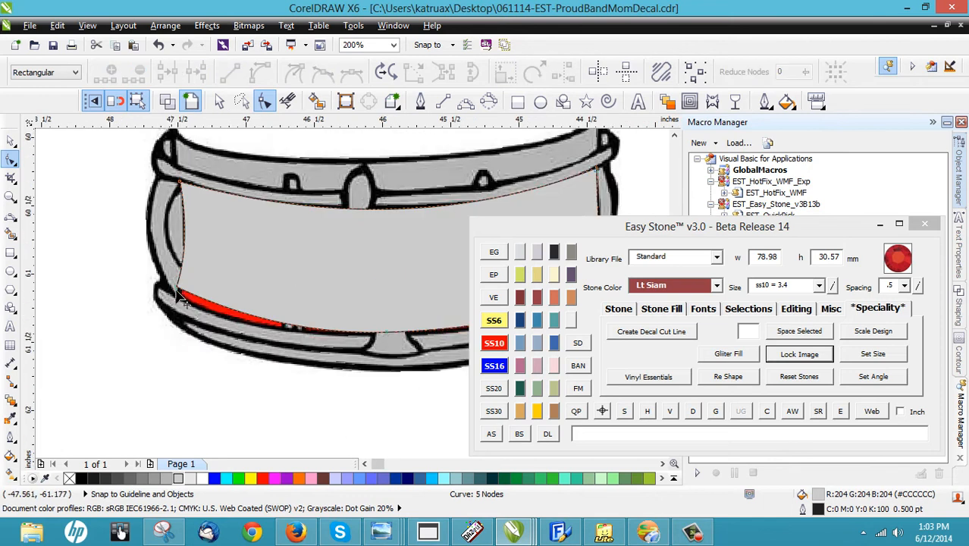
{"action": "left_click_drag", "start_coordinate": [180, 296], "coordinate": [177, 295]}
{"action": "left_click", "coordinate": [136, 397]}
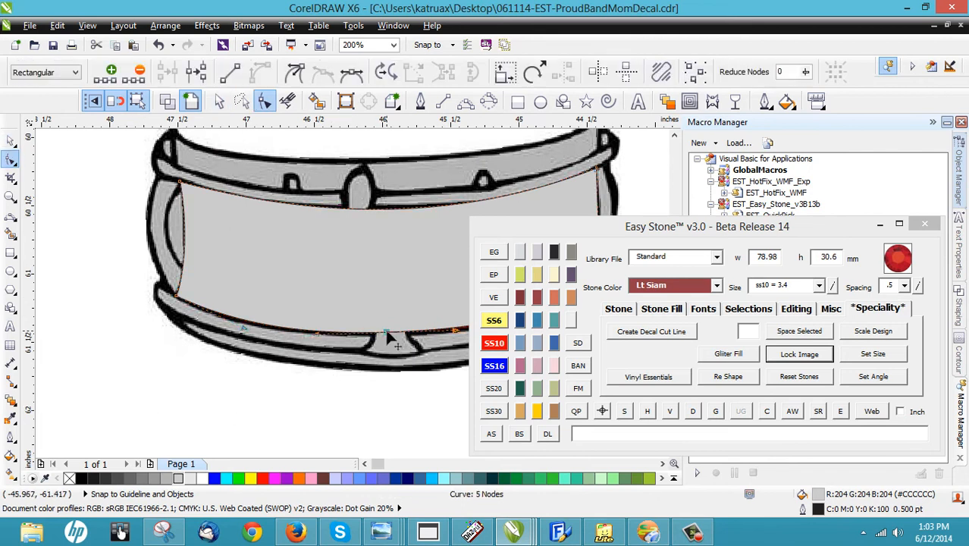
{"action": "scroll", "coordinate": [265, 311], "scroll_direction": "down", "scroll_amount": 1}
{"action": "scroll", "coordinate": [402, 271], "scroll_direction": "up", "scroll_amount": 1}
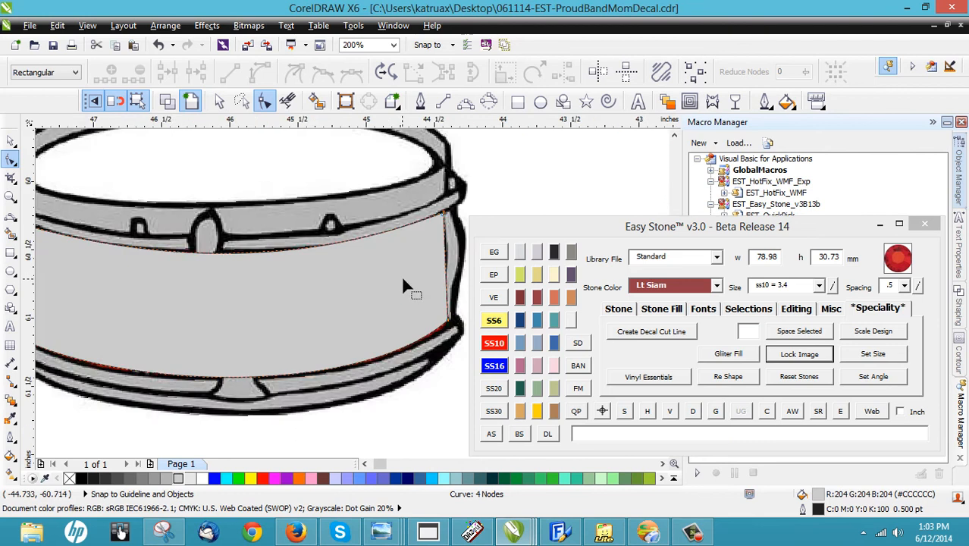
Remove the outline of the drum shell shape and fill it with red (#FF0000)
{"action": "scroll", "coordinate": [401, 274], "scroll_direction": "down", "scroll_amount": 1}
{"action": "left_click", "coordinate": [11, 141]}
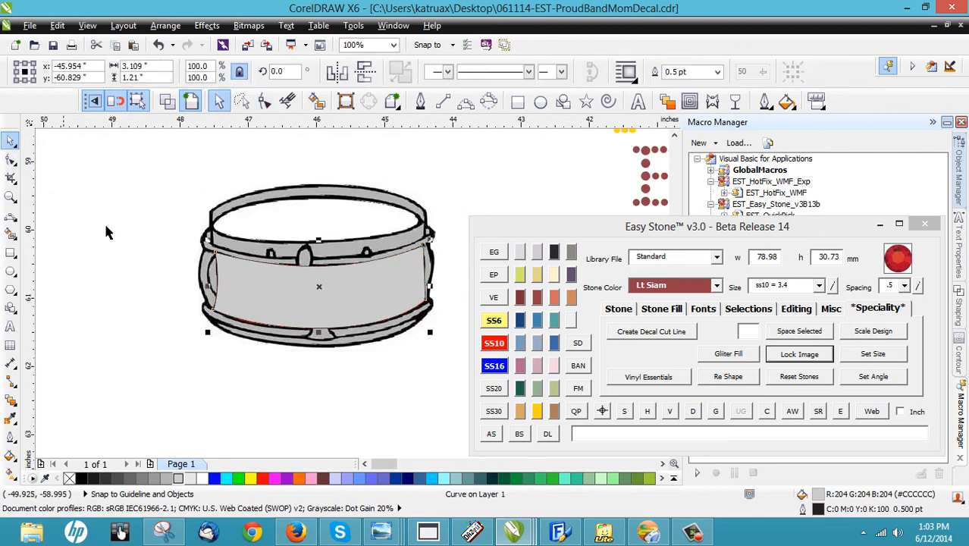
{"action": "right_click", "coordinate": [68, 477]}
{"action": "left_click", "coordinate": [261, 477]}
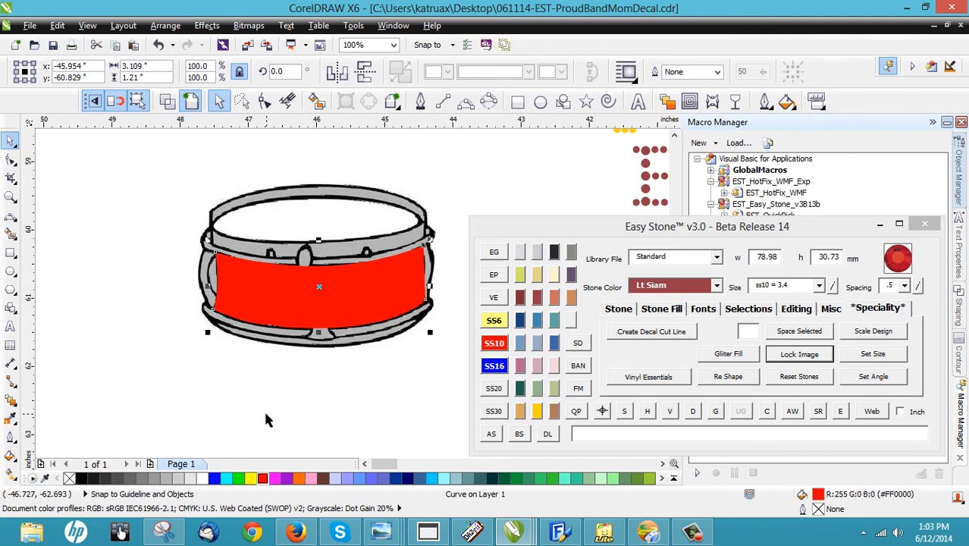
{"action": "left_click", "coordinate": [263, 409]}
Apply a uniform transparency of 50 to the red shell shape and deselect it
{"action": "left_click", "coordinate": [369, 286]}
{"action": "left_click", "coordinate": [737, 102]}
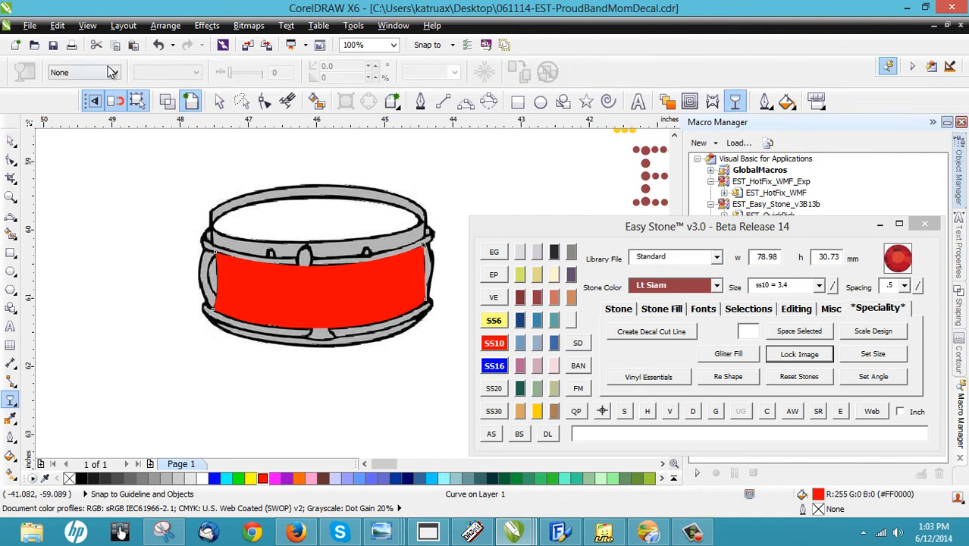
{"action": "left_click", "coordinate": [106, 73]}
{"action": "left_click", "coordinate": [63, 94]}
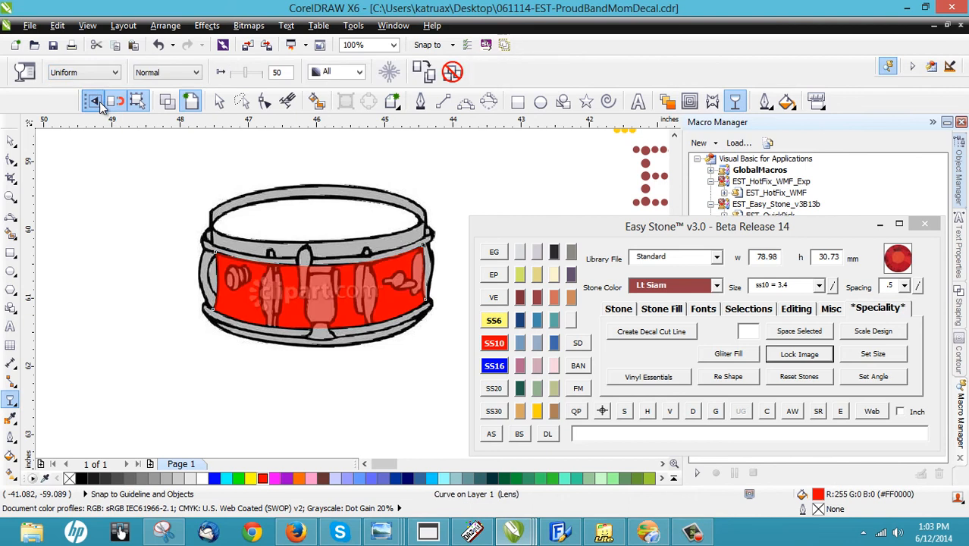
{"action": "left_click", "coordinate": [11, 140]}
{"action": "left_click", "coordinate": [102, 257]}
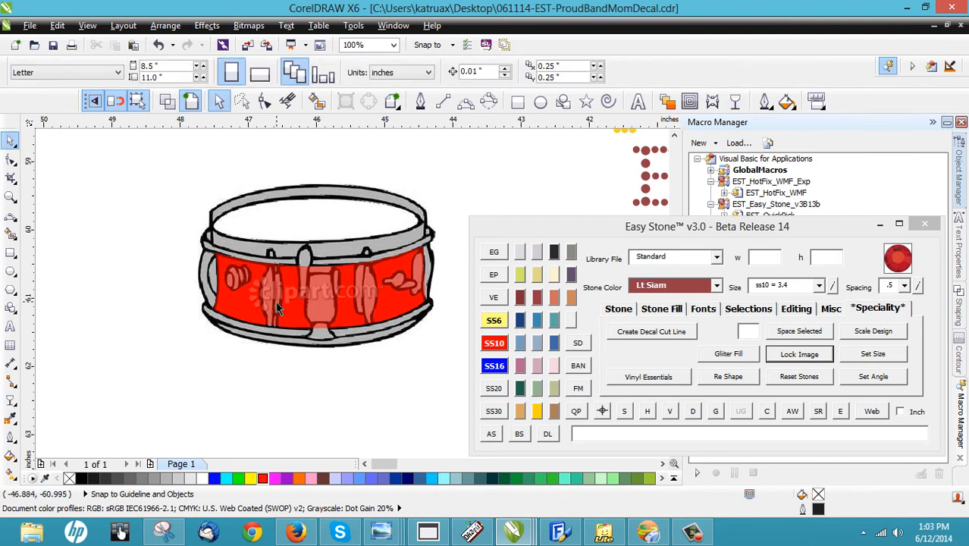
Lock the semi-transparent red shell shape over the drum image
{"action": "left_click", "coordinate": [278, 308]}
{"action": "left_click", "coordinate": [798, 354]}
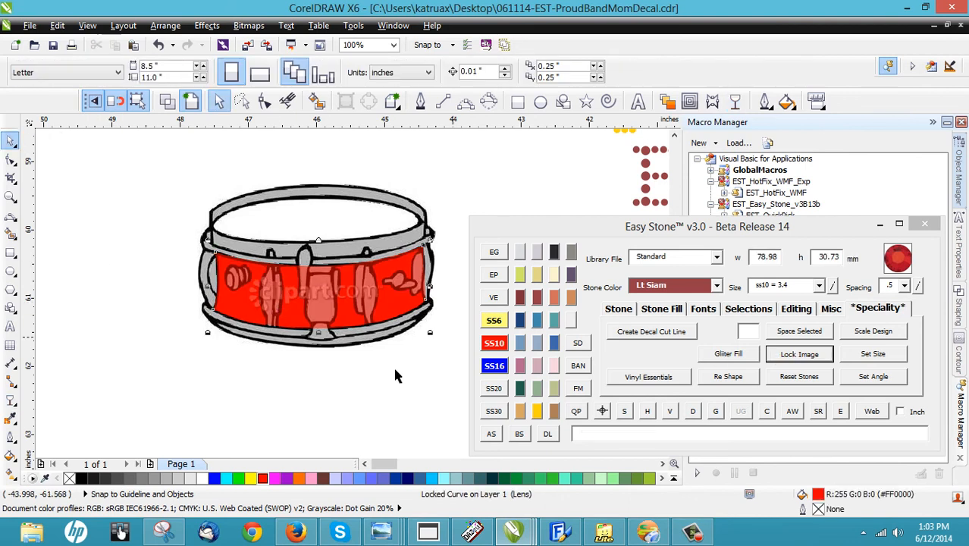
Add a Crystal ss10 stone over the left lug of the red drum shell
{"action": "left_click", "coordinate": [354, 382]}
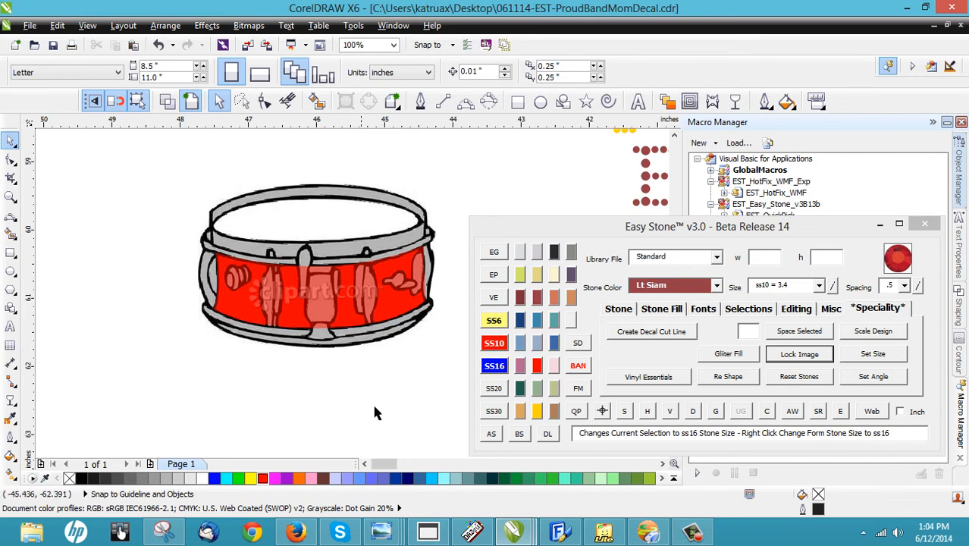
{"action": "left_click", "coordinate": [494, 343]}
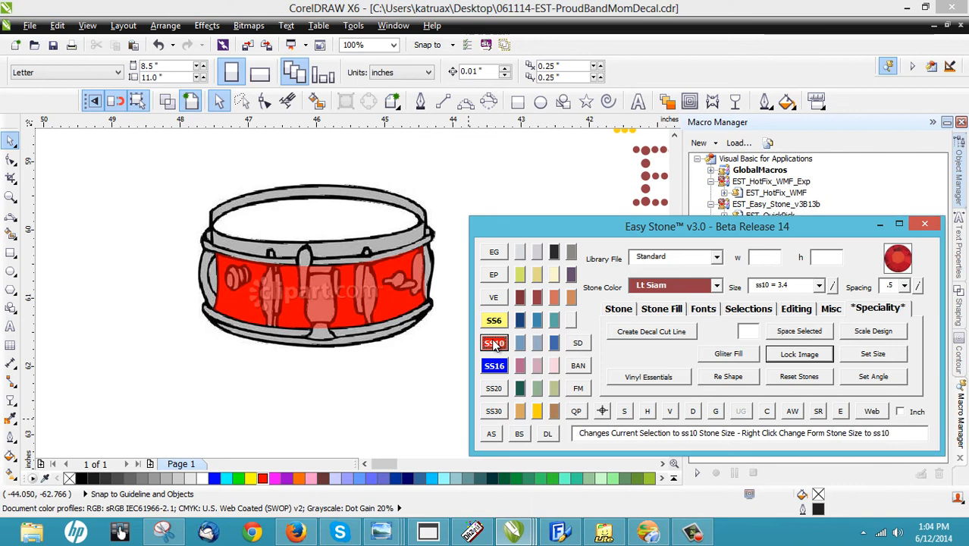
{"action": "left_click", "coordinate": [519, 251]}
{"action": "left_click", "coordinate": [492, 433]}
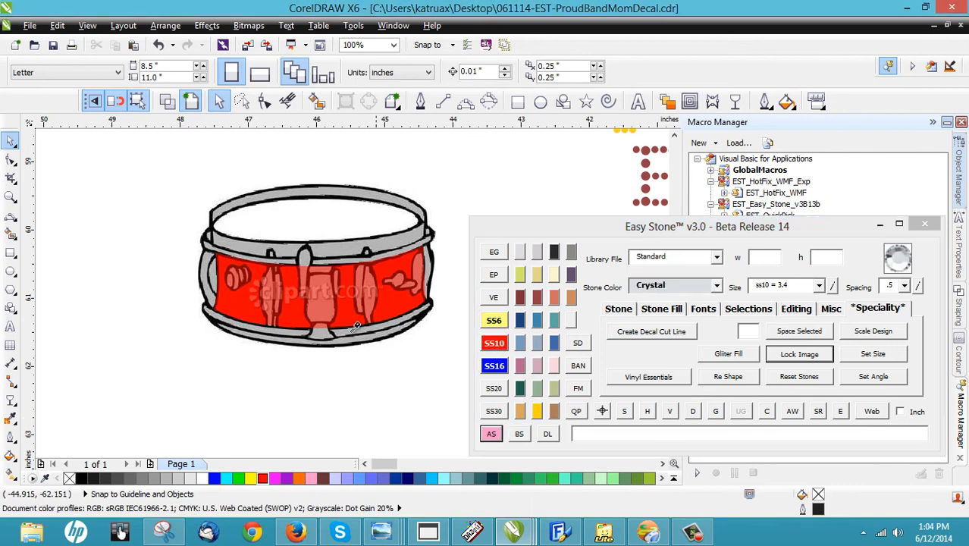
{"action": "left_click", "coordinate": [276, 285]}
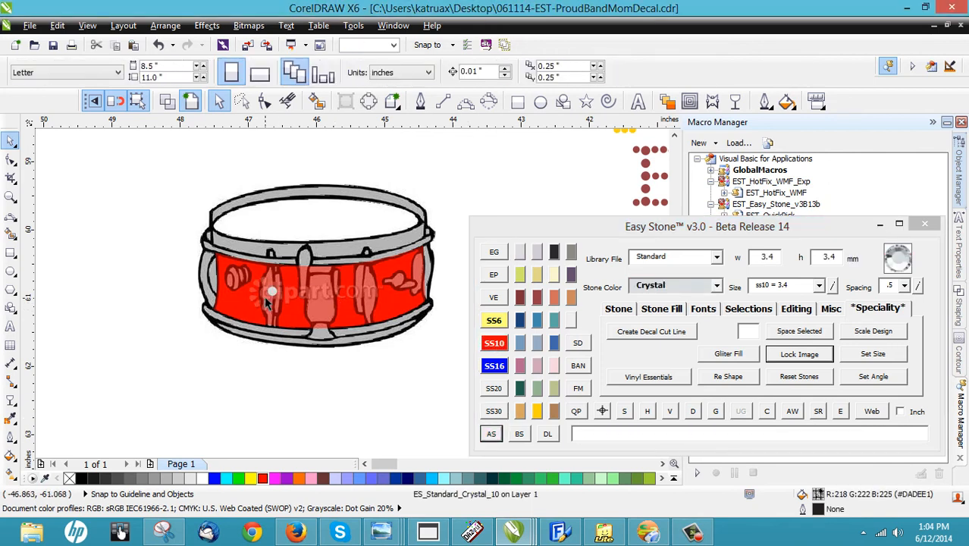
Center the Crystal stone in the widest part of the left lug and change its size to ss16
{"action": "scroll", "coordinate": [277, 286], "scroll_direction": "up", "scroll_amount": 2}
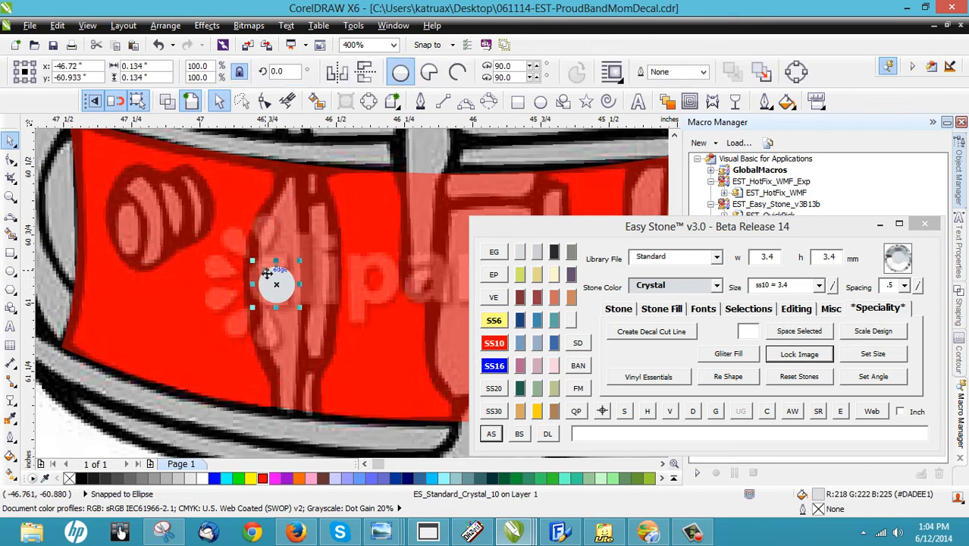
{"action": "mouse_move", "coordinate": [271, 276]}
{"action": "left_mouse_down"}
{"action": "mouse_move", "coordinate": [277, 270]}
{"action": "mouse_move", "coordinate": [281, 279]}
{"action": "left_mouse_up"}
{"action": "scroll", "coordinate": [279, 282], "scroll_direction": "up", "scroll_amount": 2}
{"action": "scroll", "coordinate": [277, 278], "scroll_direction": "down", "scroll_amount": 2}
{"action": "left_click", "coordinate": [494, 366]}
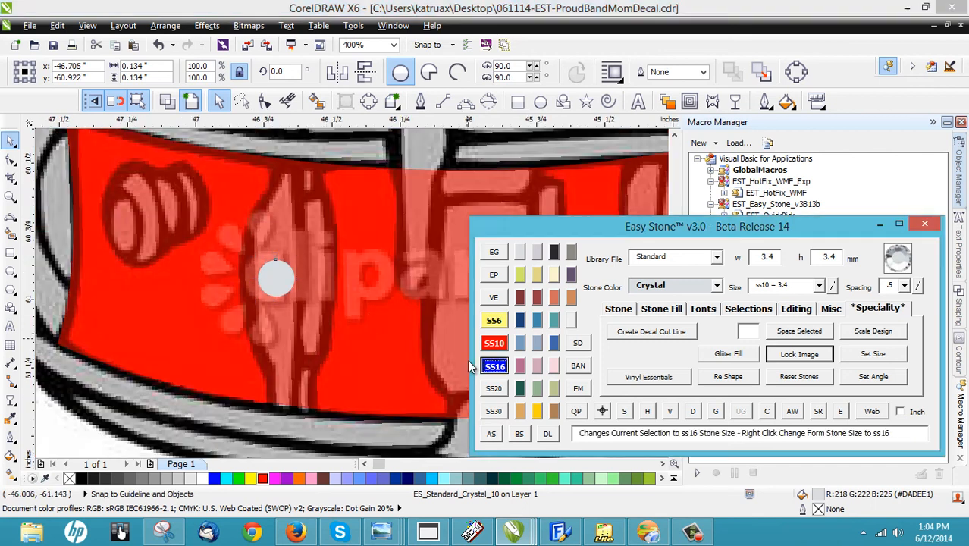
{"action": "scroll", "coordinate": [285, 277], "scroll_direction": "up", "scroll_amount": 2}
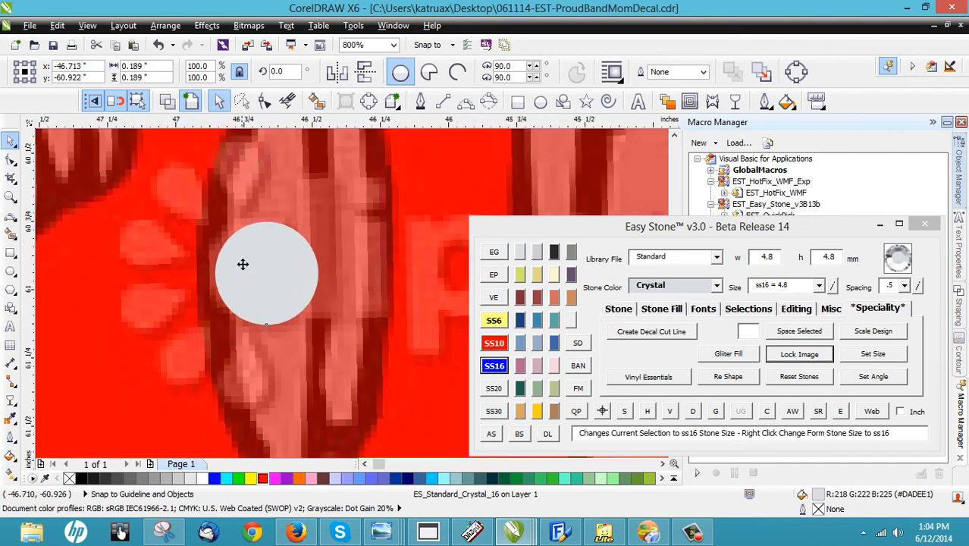
{"action": "scroll", "coordinate": [250, 264], "scroll_direction": "down", "scroll_amount": 2}
Copy the lug's ss16 stone above and below itself and resize the copies to ss10
{"action": "left_click_drag", "start_coordinate": [255, 266], "coordinate": [287, 216]}
{"action": "left_click", "coordinate": [493, 343]}
{"action": "scroll", "coordinate": [262, 322], "scroll_direction": "up", "scroll_amount": 2}
{"action": "scroll", "coordinate": [275, 326], "scroll_direction": "down", "scroll_amount": 1}
{"action": "left_click_drag", "start_coordinate": [281, 317], "coordinate": [302, 204]}
Extend the lug's column with ss6 Crystal stones, one at the upper end and two at the lower end
{"action": "left_click", "coordinate": [495, 322]}
{"action": "scroll", "coordinate": [276, 362], "scroll_direction": "up", "scroll_amount": 1}
{"action": "right_click", "coordinate": [276, 411]}
{"action": "scroll", "coordinate": [288, 405], "scroll_direction": "down", "scroll_amount": 1}
{"action": "scroll", "coordinate": [277, 223], "scroll_direction": "up", "scroll_amount": 1}
{"action": "scroll", "coordinate": [297, 281], "scroll_direction": "down", "scroll_amount": 1}
{"action": "right_click", "coordinate": [302, 213]}
{"action": "scroll", "coordinate": [301, 203], "scroll_direction": "up", "scroll_amount": 2}
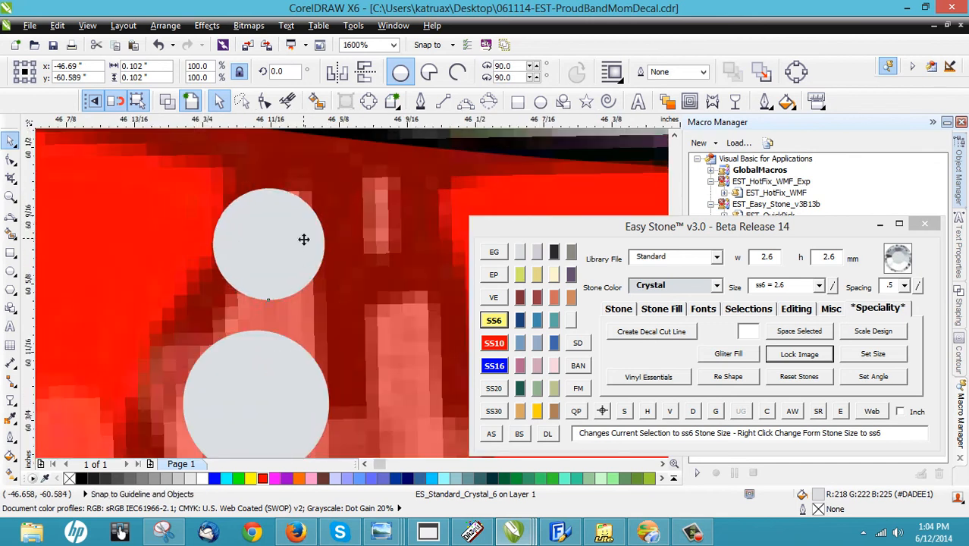
{"action": "left_click_drag", "start_coordinate": [302, 238], "coordinate": [303, 237]}
{"action": "scroll", "coordinate": [276, 193], "scroll_direction": "down", "scroll_amount": 1}
{"action": "scroll", "coordinate": [273, 265], "scroll_direction": "down", "scroll_amount": 1}
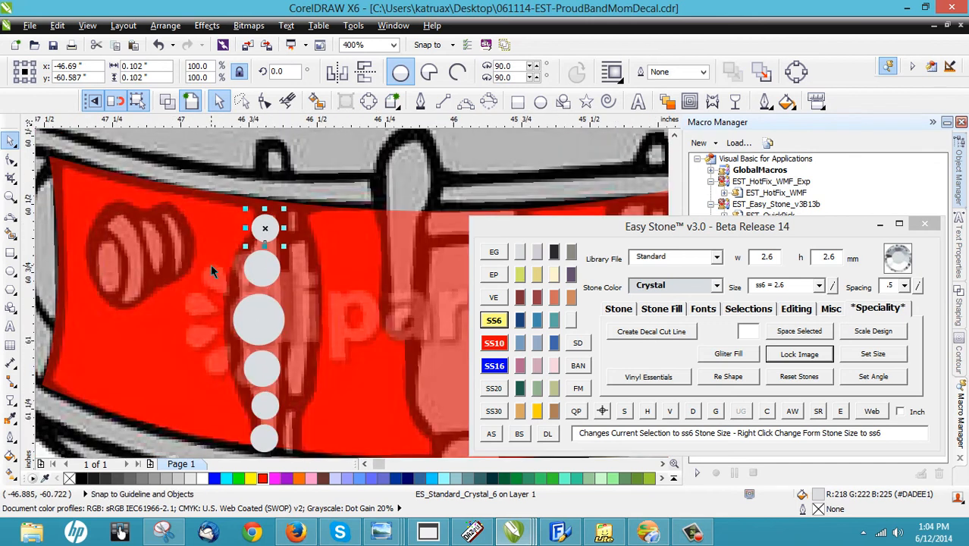
{"action": "key", "text": "Escape"}
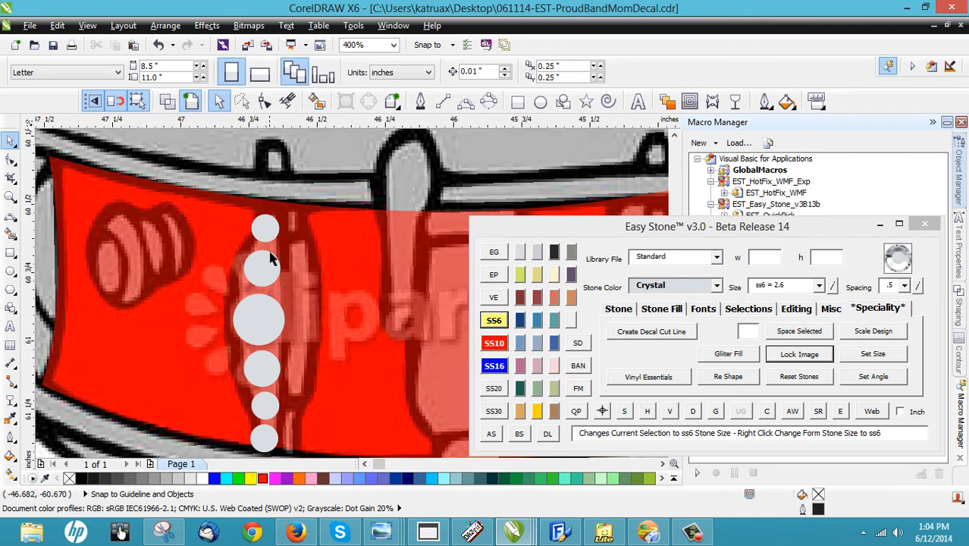
Copy the ss6 stone twice to start a second column along the lower right side of the left lug
{"action": "scroll", "coordinate": [272, 258], "scroll_direction": "down", "scroll_amount": 1}
{"action": "scroll", "coordinate": [275, 317], "scroll_direction": "up", "scroll_amount": 1}
{"action": "scroll", "coordinate": [277, 358], "scroll_direction": "up", "scroll_amount": 1}
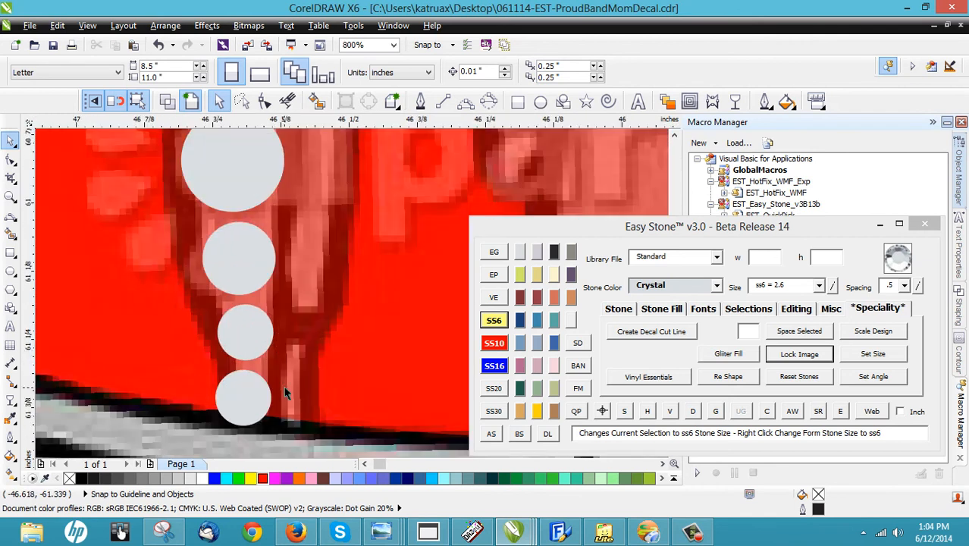
{"action": "scroll", "coordinate": [313, 377], "scroll_direction": "down", "scroll_amount": 2}
{"action": "scroll", "coordinate": [307, 365], "scroll_direction": "up", "scroll_amount": 1}
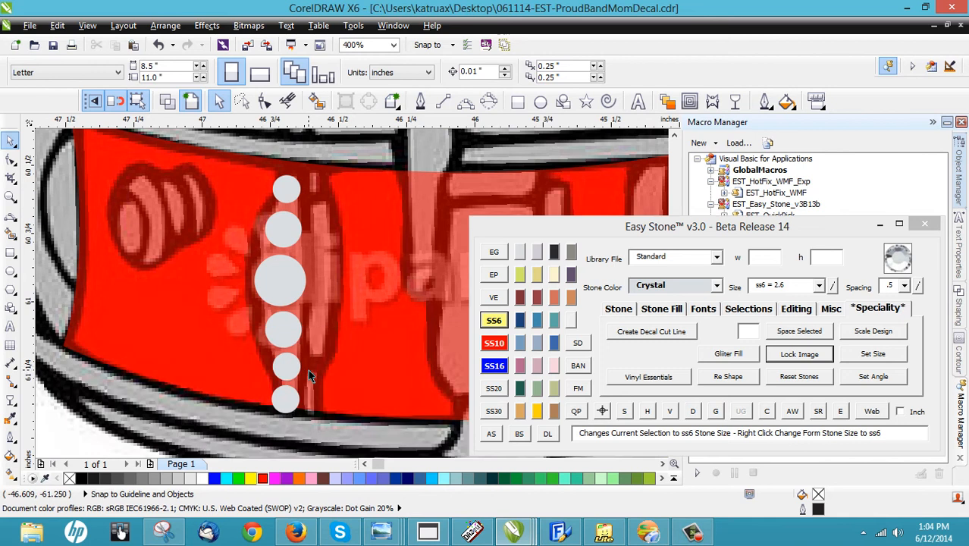
{"action": "scroll", "coordinate": [307, 369], "scroll_direction": "up", "scroll_amount": 1}
{"action": "left_click_drag", "start_coordinate": [285, 407], "coordinate": [329, 322]}
{"action": "left_click_drag", "start_coordinate": [326, 323], "coordinate": [331, 259]}
{"action": "right_click", "coordinate": [341, 269]}
Copy another stone next to the ss16 stone, resize it to ss10 and center it in the gap
{"action": "left_click", "coordinate": [342, 192]}
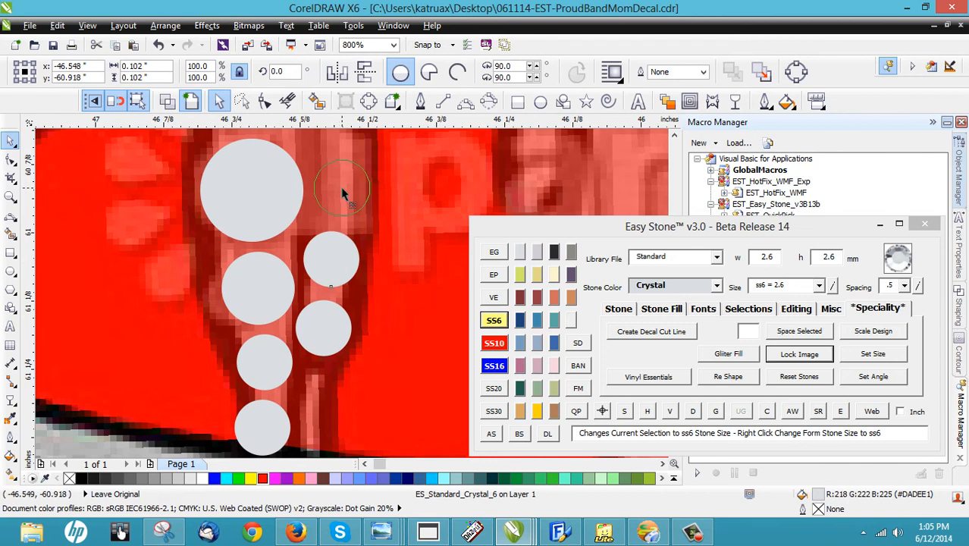
{"action": "scroll", "coordinate": [280, 335], "scroll_direction": "down", "scroll_amount": 1}
{"action": "scroll", "coordinate": [310, 216], "scroll_direction": "up", "scroll_amount": 1}
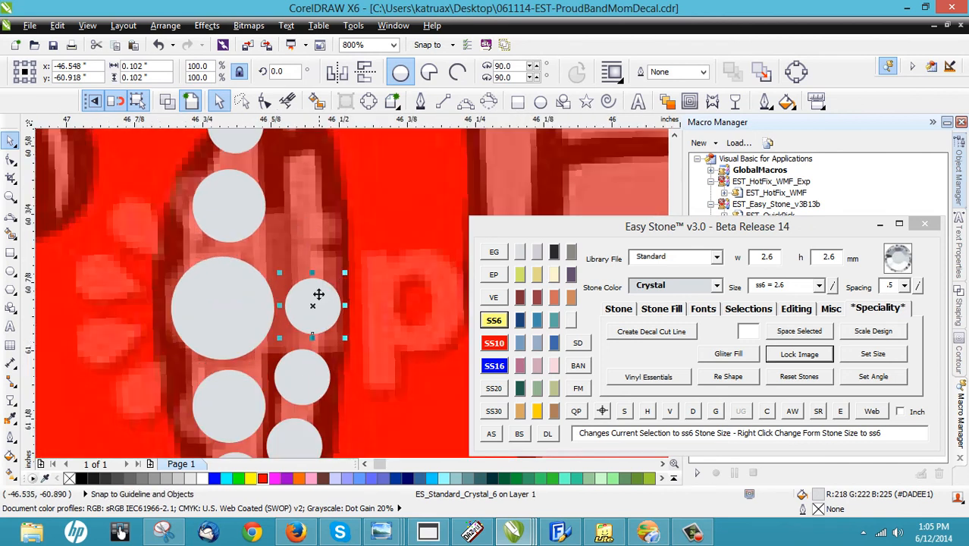
{"action": "left_click", "coordinate": [493, 345]}
{"action": "scroll", "coordinate": [322, 318], "scroll_direction": "up", "scroll_amount": 1}
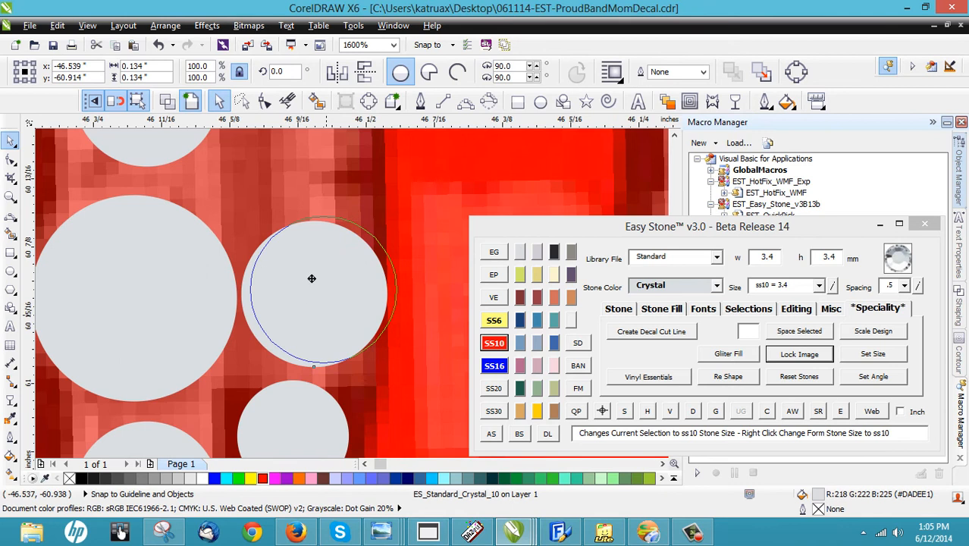
{"action": "left_click_drag", "start_coordinate": [344, 268], "coordinate": [313, 271]}
{"action": "scroll", "coordinate": [313, 271], "scroll_direction": "down", "scroll_amount": 1}
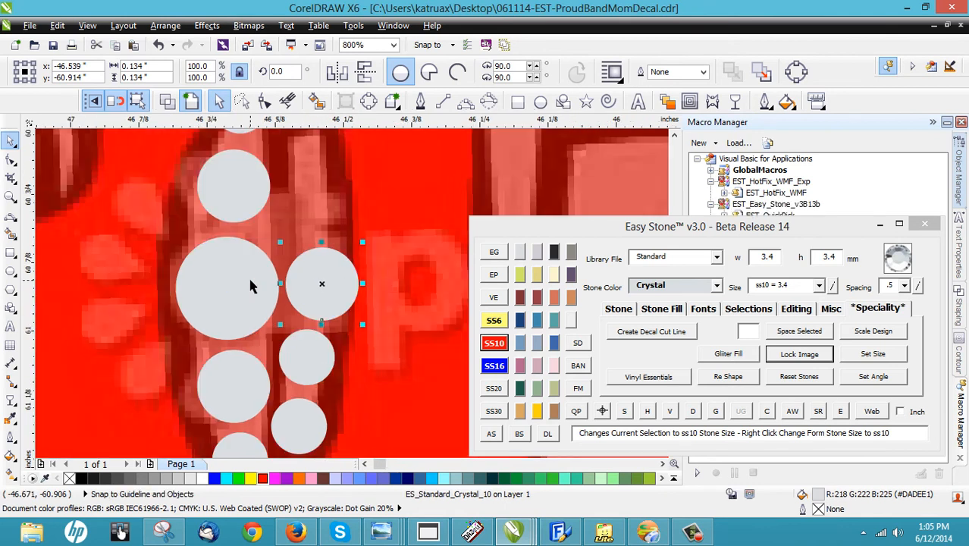
Complete the second column of the left lug with two ss6 stones above the ss10 stone
{"action": "left_click_drag", "start_coordinate": [298, 351], "coordinate": [301, 215]}
{"action": "scroll", "coordinate": [301, 215], "scroll_direction": "down", "scroll_amount": 1}
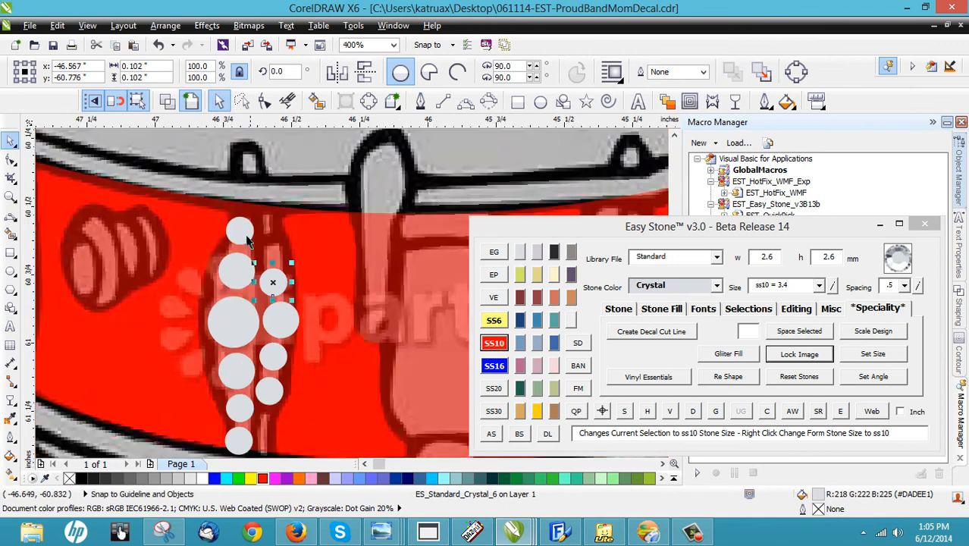
{"action": "scroll", "coordinate": [292, 281], "scroll_direction": "up", "scroll_amount": 2}
{"action": "left_click_drag", "start_coordinate": [312, 380], "coordinate": [290, 247]}
{"action": "scroll", "coordinate": [277, 256], "scroll_direction": "down", "scroll_amount": 1}
{"action": "key", "text": "Escape"}
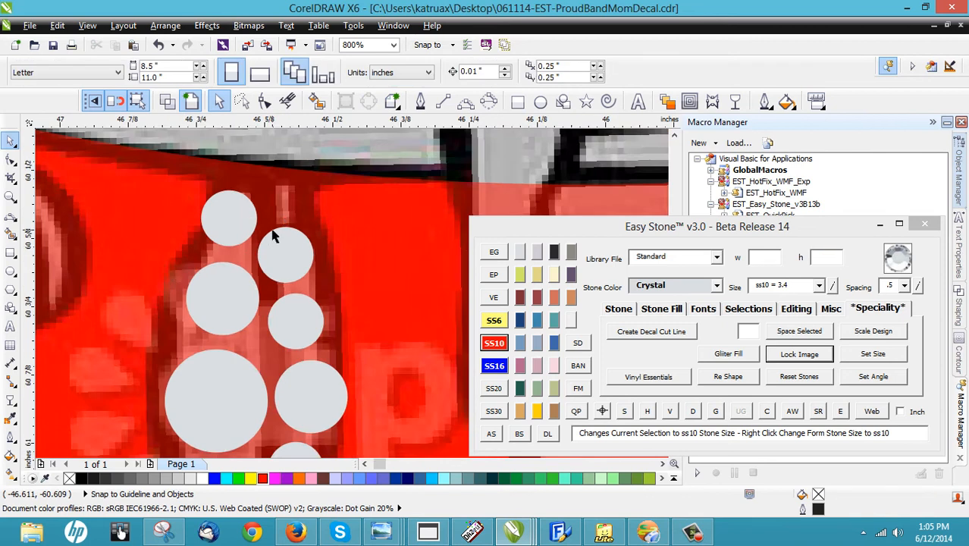
Select all 11 stones of the left lug and move them slightly upward within the red shell
{"action": "scroll", "coordinate": [273, 235], "scroll_direction": "down", "scroll_amount": 2}
{"action": "scroll", "coordinate": [173, 265], "scroll_direction": "down", "scroll_amount": 1}
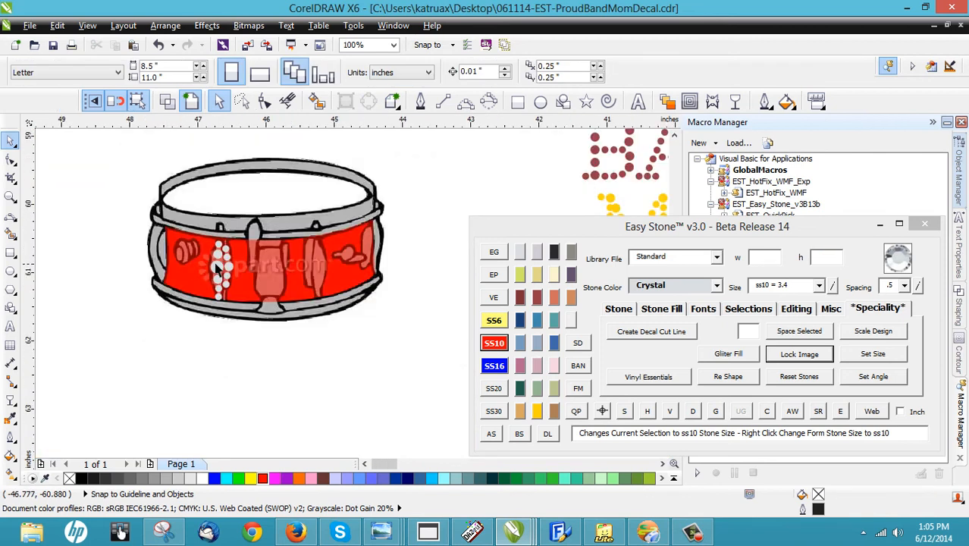
{"action": "scroll", "coordinate": [217, 267], "scroll_direction": "up", "scroll_amount": 1}
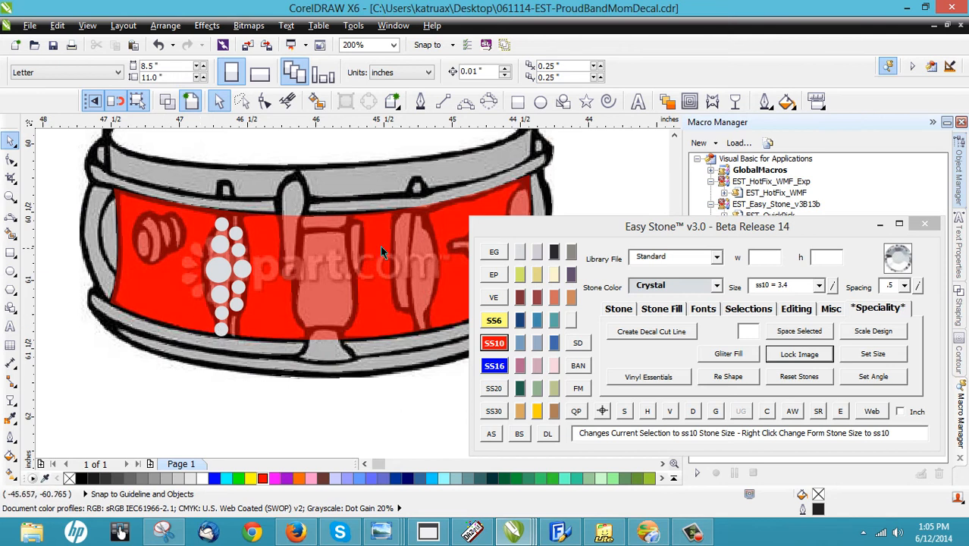
{"action": "scroll", "coordinate": [265, 248], "scroll_direction": "down", "scroll_amount": 1}
{"action": "scroll", "coordinate": [266, 248], "scroll_direction": "up", "scroll_amount": 1}
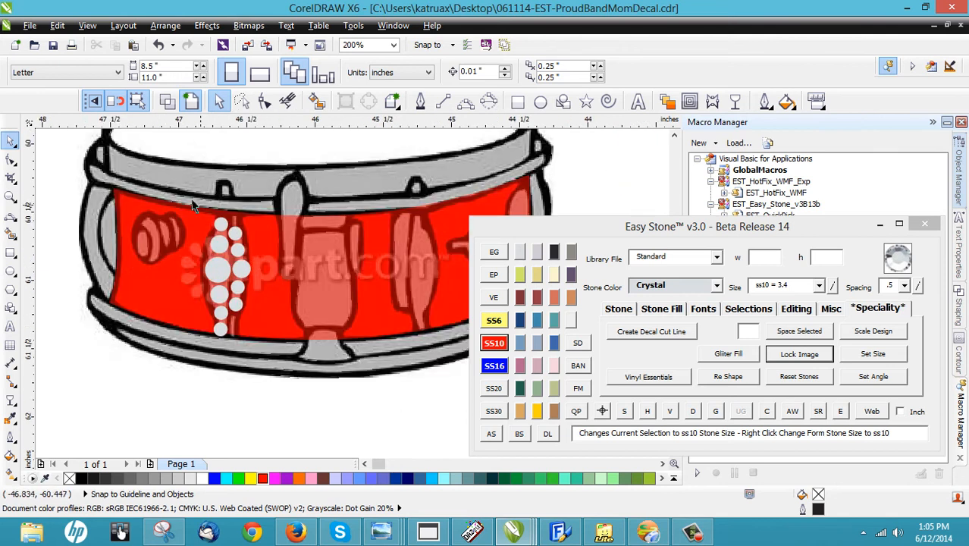
{"action": "left_click_drag", "start_coordinate": [266, 377], "coordinate": [265, 376]}
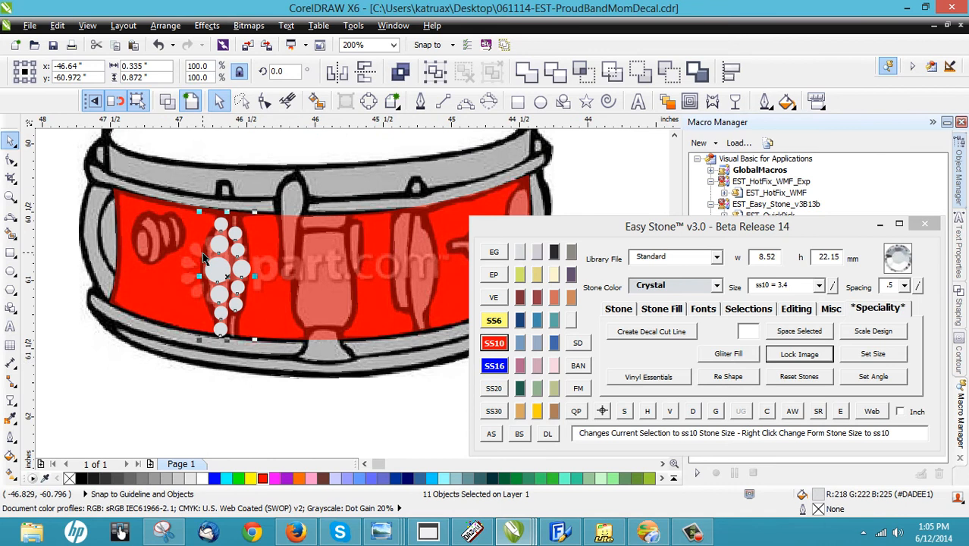
{"action": "scroll", "coordinate": [204, 257], "scroll_direction": "up", "scroll_amount": 2}
{"action": "left_click_drag", "start_coordinate": [234, 234], "coordinate": [260, 166]}
{"action": "scroll", "coordinate": [234, 231], "scroll_direction": "down", "scroll_amount": 1}
{"action": "scroll", "coordinate": [268, 178], "scroll_direction": "up", "scroll_amount": 1}
{"action": "scroll", "coordinate": [259, 165], "scroll_direction": "down", "scroll_amount": 1}
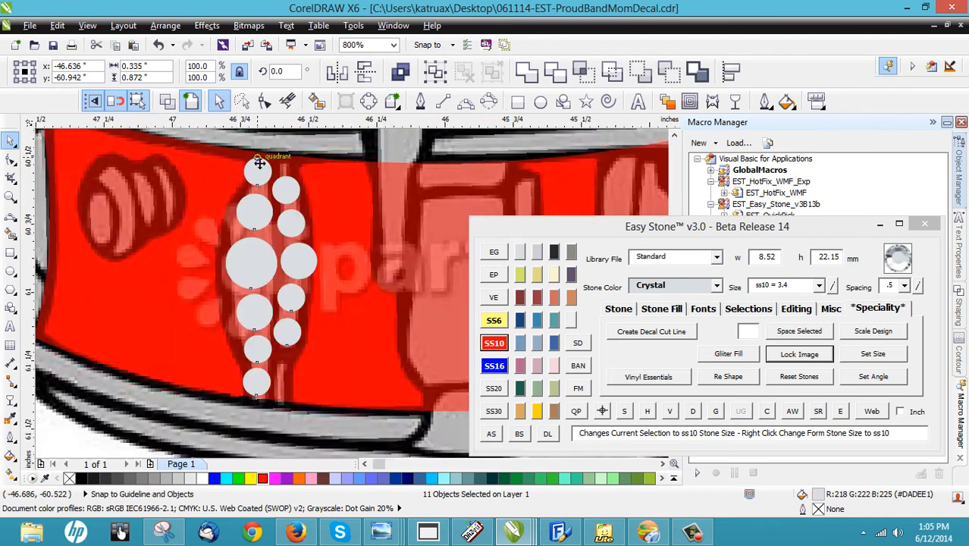
Copy the left lug's stones onto the right lug and mirror the copy horizontally
{"action": "scroll", "coordinate": [257, 168], "scroll_direction": "down", "scroll_amount": 1}
{"action": "left_click_drag", "start_coordinate": [257, 223], "coordinate": [447, 219]}
{"action": "right_click", "coordinate": [436, 222]}
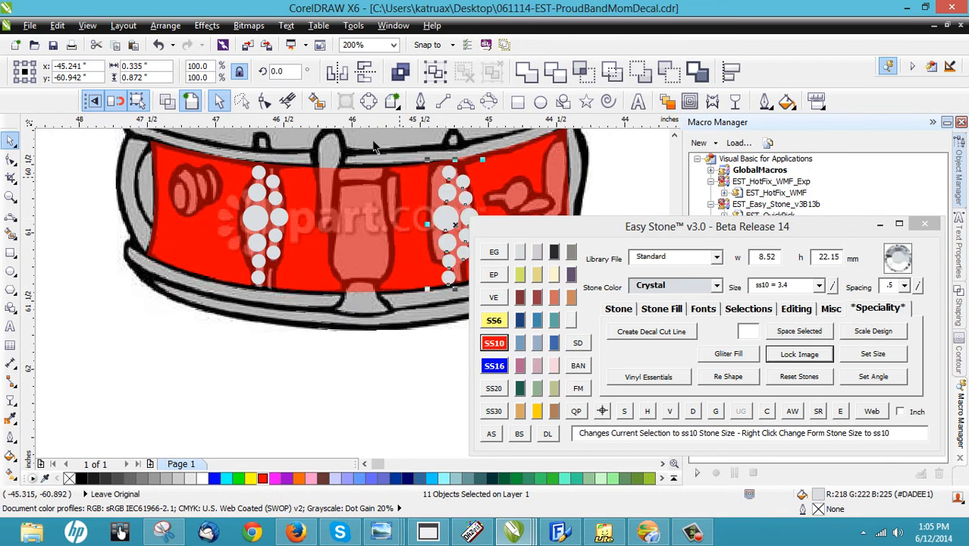
{"action": "left_click", "coordinate": [336, 71]}
Shift the mirrored stones slightly left to fit the right lug, and deselect them
{"action": "scroll", "coordinate": [373, 203], "scroll_direction": "down", "scroll_amount": 1}
{"action": "scroll", "coordinate": [374, 203], "scroll_direction": "up", "scroll_amount": 1}
{"action": "scroll", "coordinate": [374, 203], "scroll_direction": "up", "scroll_amount": 1}
{"action": "left_click_drag", "start_coordinate": [375, 203], "coordinate": [355, 202]}
{"action": "scroll", "coordinate": [332, 309], "scroll_direction": "down", "scroll_amount": 1}
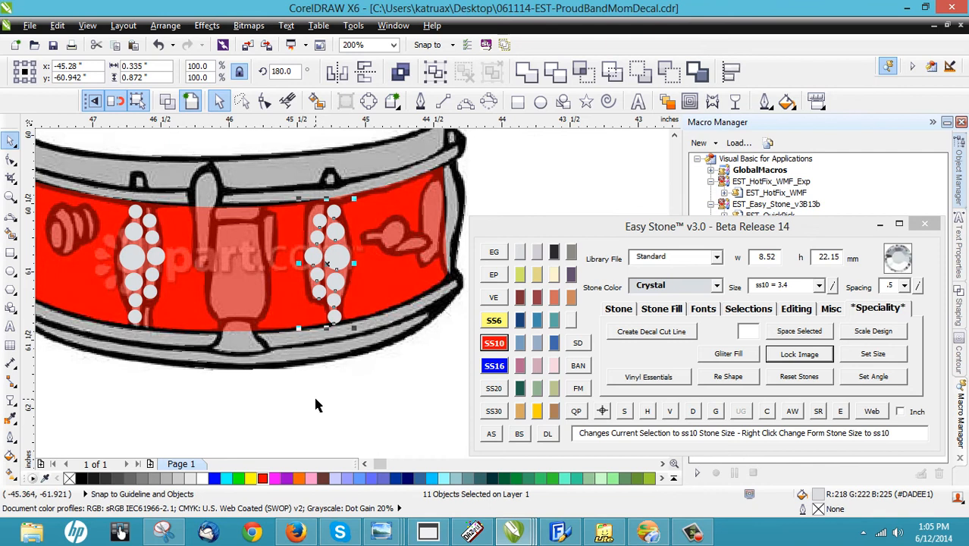
{"action": "left_click", "coordinate": [317, 405]}
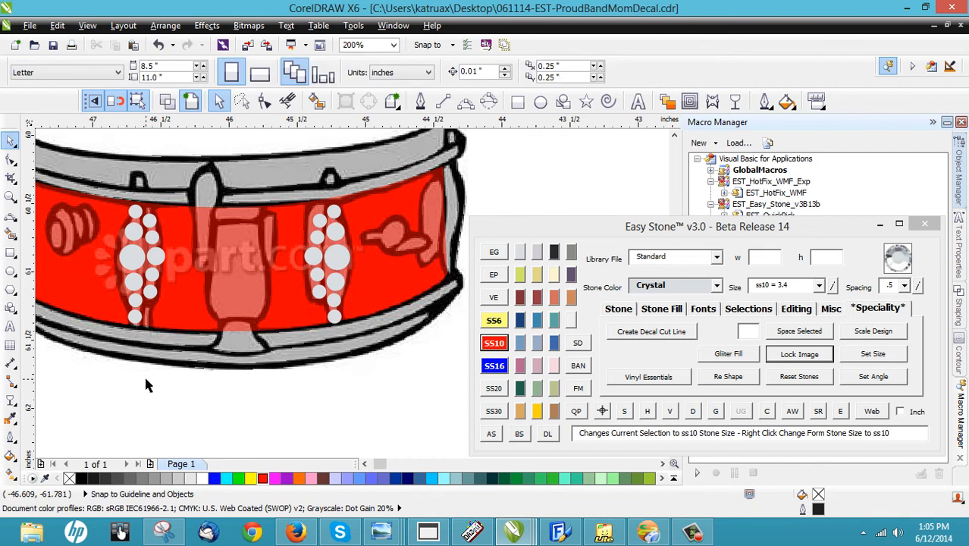
Copy an ss6 stone from the right lug to form a row of three across the foot of the center bracket
{"action": "scroll", "coordinate": [246, 338], "scroll_direction": "up", "scroll_amount": 1}
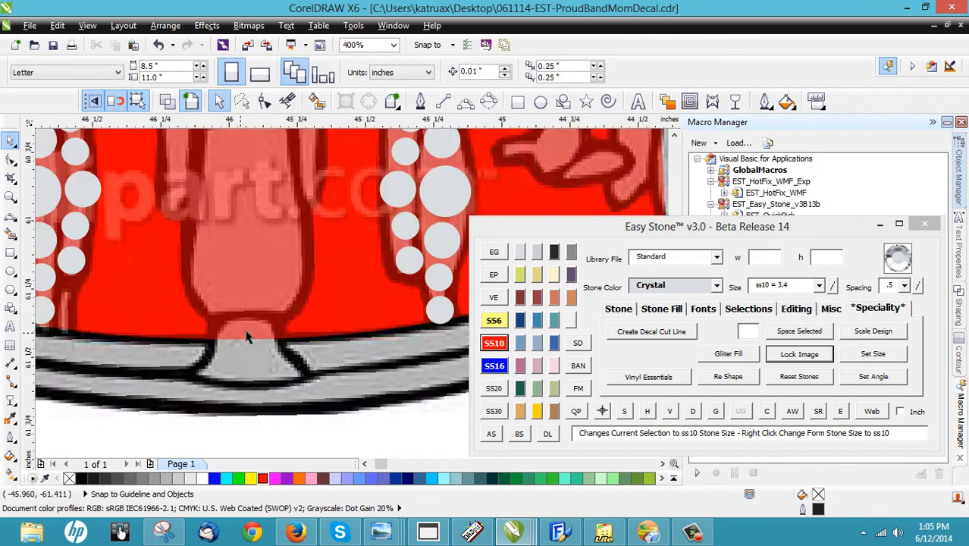
{"action": "left_click", "coordinate": [410, 268]}
{"action": "left_click_drag", "start_coordinate": [410, 269], "coordinate": [267, 376]}
{"action": "scroll", "coordinate": [232, 372], "scroll_direction": "up", "scroll_amount": 1}
{"action": "right_click", "coordinate": [269, 378]}
{"action": "left_click_drag", "start_coordinate": [267, 376], "coordinate": [336, 365]}
{"action": "right_click", "coordinate": [339, 366]}
{"action": "scroll", "coordinate": [257, 386], "scroll_direction": "up", "scroll_amount": 1}
{"action": "left_click", "coordinate": [258, 388]}
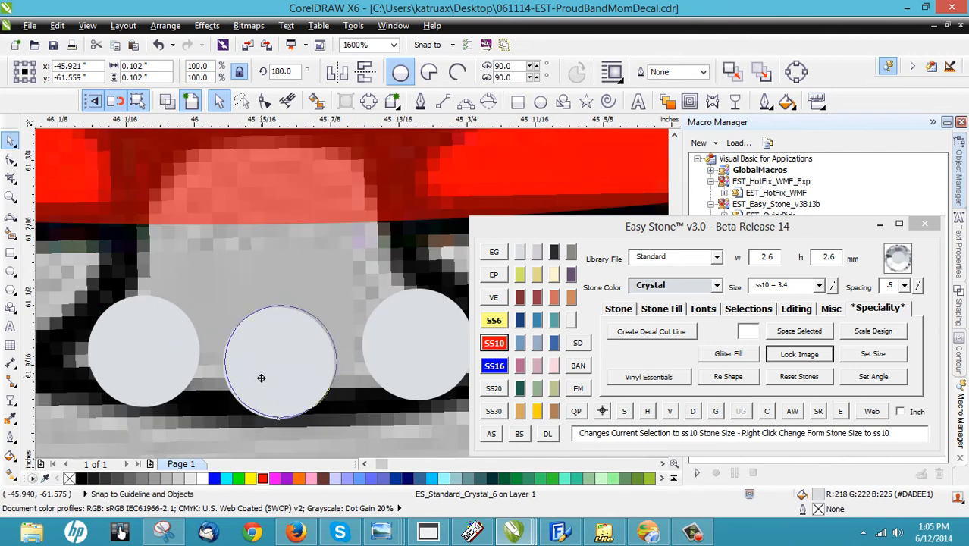
{"action": "scroll", "coordinate": [271, 378], "scroll_direction": "down", "scroll_amount": 1}
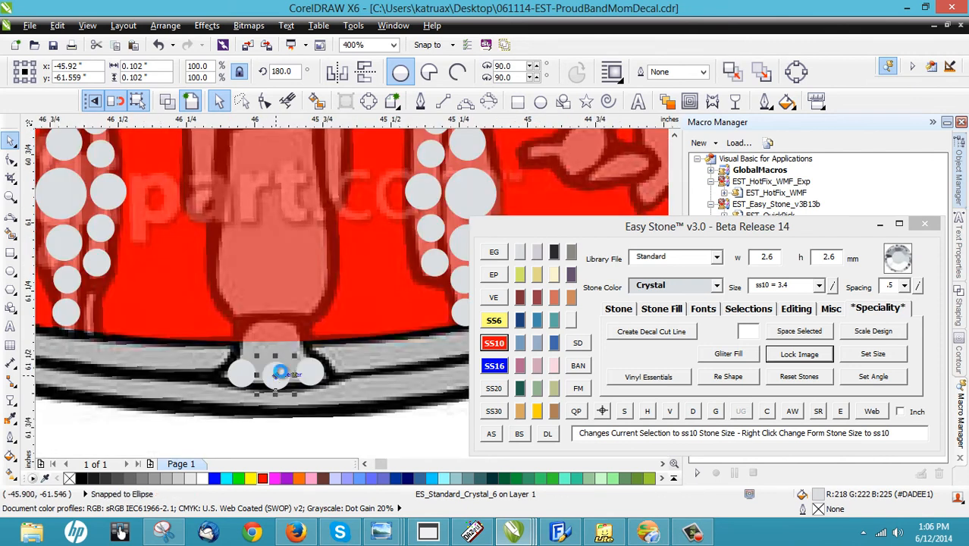
Place two stone copies above the three-stone row on the center bracket's foot and resize them to ss10
{"action": "scroll", "coordinate": [281, 373], "scroll_direction": "up", "scroll_amount": 1}
{"action": "left_click_drag", "start_coordinate": [281, 374], "coordinate": [378, 285]}
{"action": "right_click", "coordinate": [247, 318]}
{"action": "left_click", "coordinate": [493, 343]}
{"action": "scroll", "coordinate": [241, 322], "scroll_direction": "up", "scroll_amount": 1}
{"action": "right_click", "coordinate": [378, 295]}
{"action": "left_click", "coordinate": [244, 294], "text": "shift"}
Move the right ss10 stone on the bracket's foot slightly to the right for even spacing, and deselect
{"action": "left_click", "coordinate": [324, 356]}
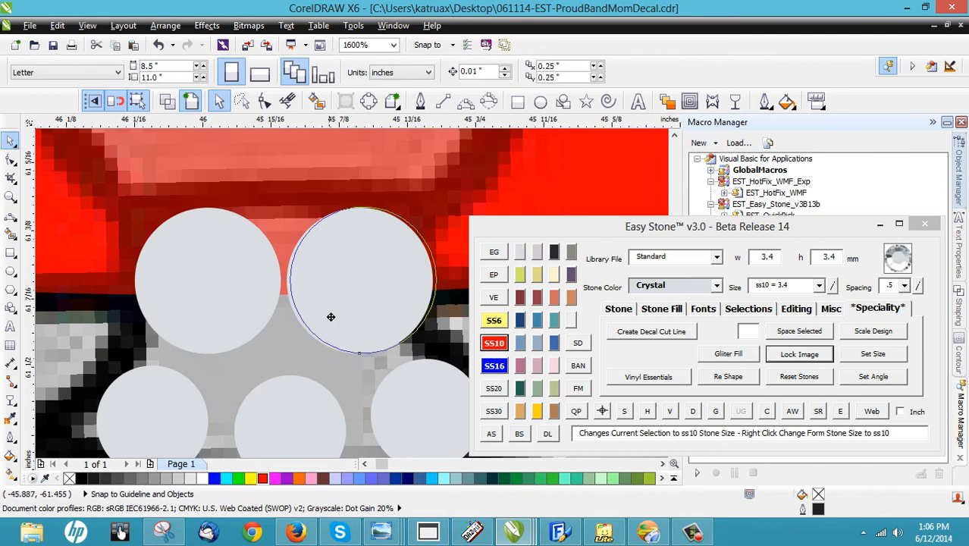
{"action": "left_click", "coordinate": [334, 315]}
{"action": "left_click_drag", "start_coordinate": [335, 315], "coordinate": [341, 315]}
{"action": "left_click", "coordinate": [287, 346]}
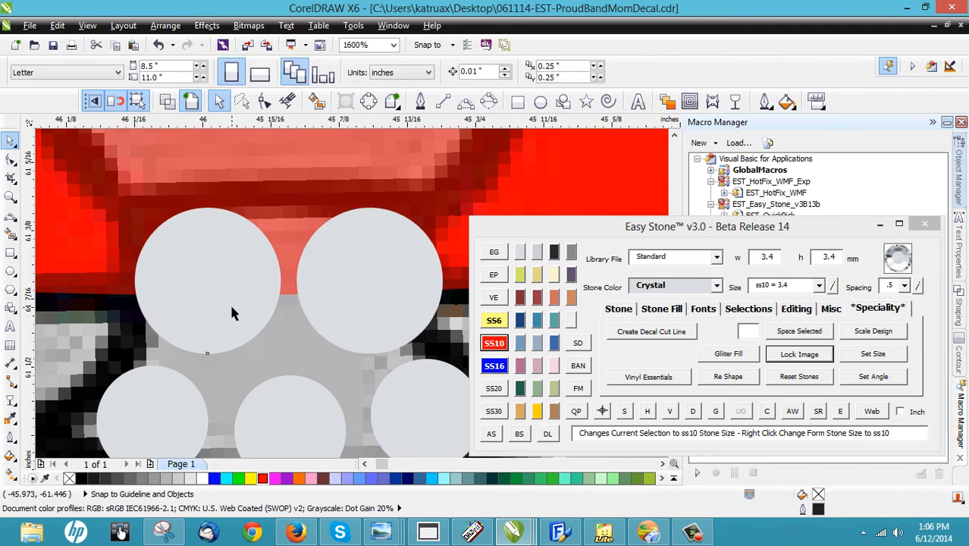
{"action": "left_click", "coordinate": [232, 307]}
{"action": "scroll", "coordinate": [263, 328], "scroll_direction": "down", "scroll_amount": 1}
{"action": "scroll", "coordinate": [216, 448], "scroll_direction": "down", "scroll_amount": 1}
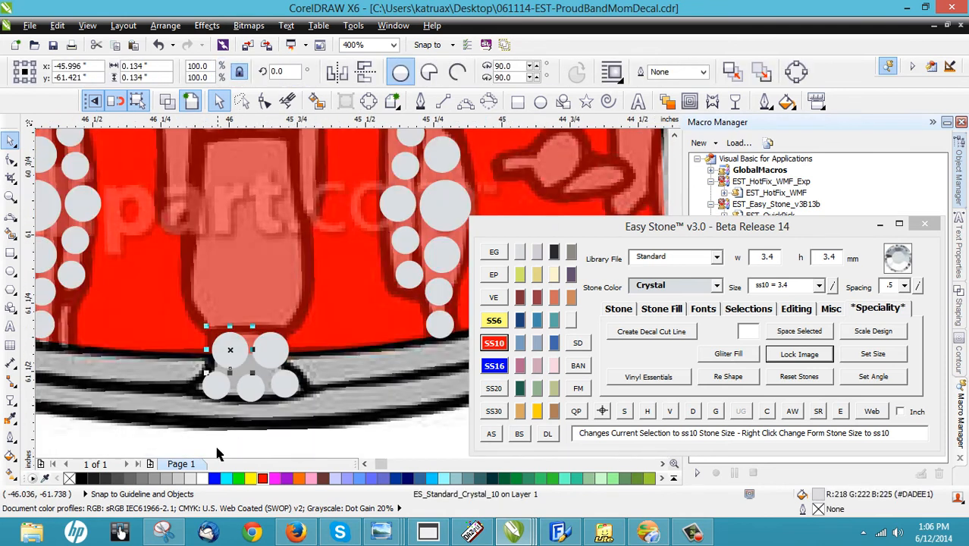
{"action": "left_click", "coordinate": [215, 447]}
Copy the left lug's ss16 stone to place two side by side at the lower end of the center bracket's body
{"action": "scroll", "coordinate": [215, 447], "scroll_direction": "down", "scroll_amount": 1}
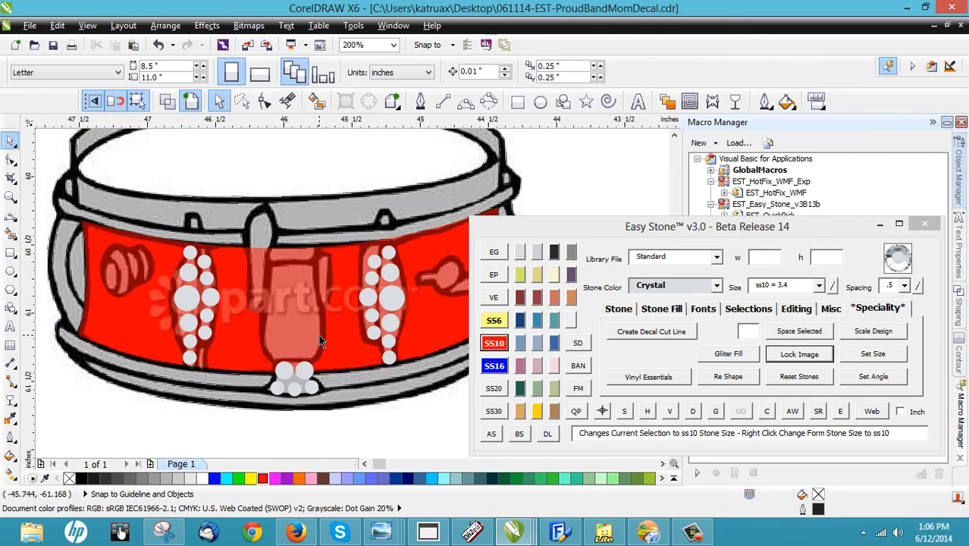
{"action": "scroll", "coordinate": [315, 348], "scroll_direction": "up", "scroll_amount": 1}
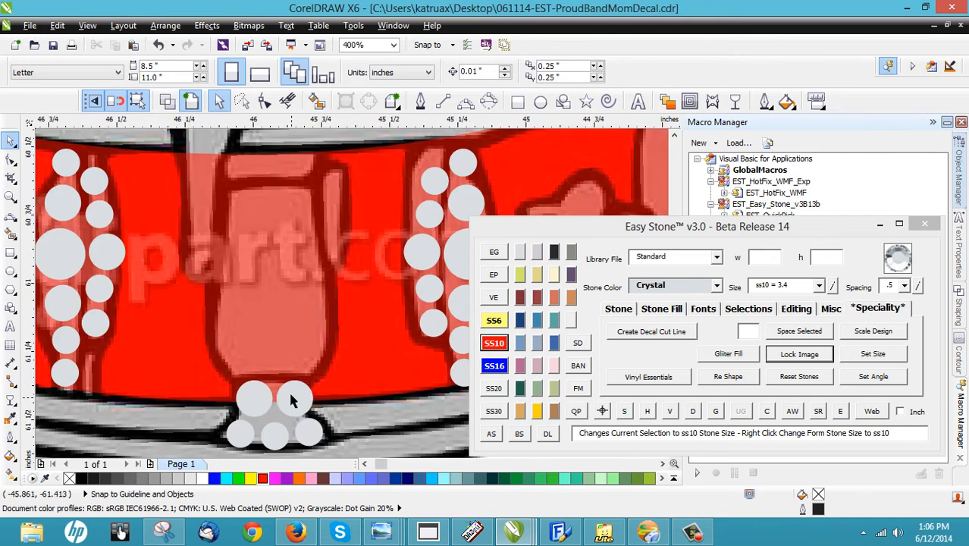
{"action": "left_click_drag", "start_coordinate": [61, 254], "coordinate": [370, 336]}
{"action": "scroll", "coordinate": [237, 345], "scroll_direction": "up", "scroll_amount": 2}
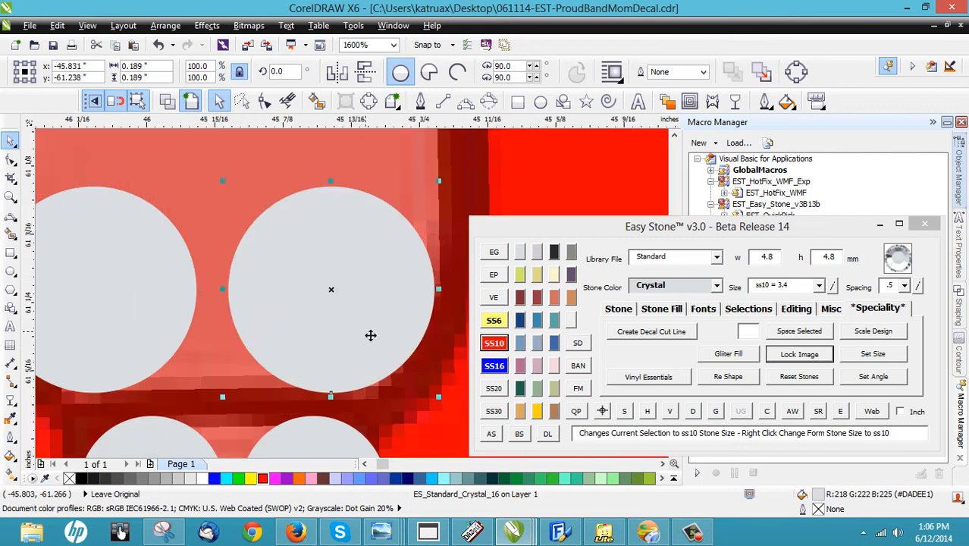
Duplicate the pair of ss16 stones upward twice to make three rows on the center bracket's body, and deselect
{"action": "scroll", "coordinate": [288, 335], "scroll_direction": "down", "scroll_amount": 2}
{"action": "scroll", "coordinate": [250, 333], "scroll_direction": "up", "scroll_amount": 2}
{"action": "left_click", "coordinate": [265, 341]}
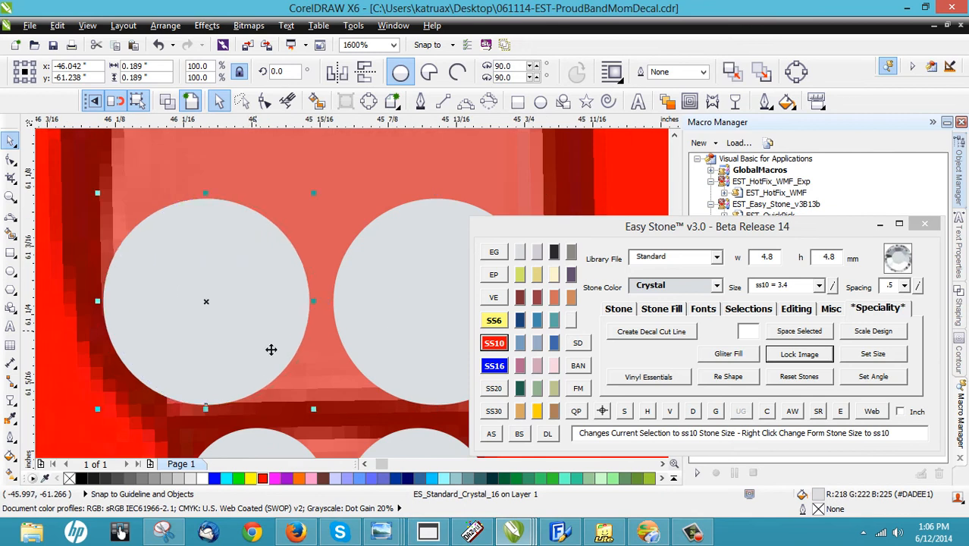
{"action": "scroll", "coordinate": [271, 348], "scroll_direction": "down", "scroll_amount": 1}
{"action": "left_click", "coordinate": [390, 342], "text": "shift"}
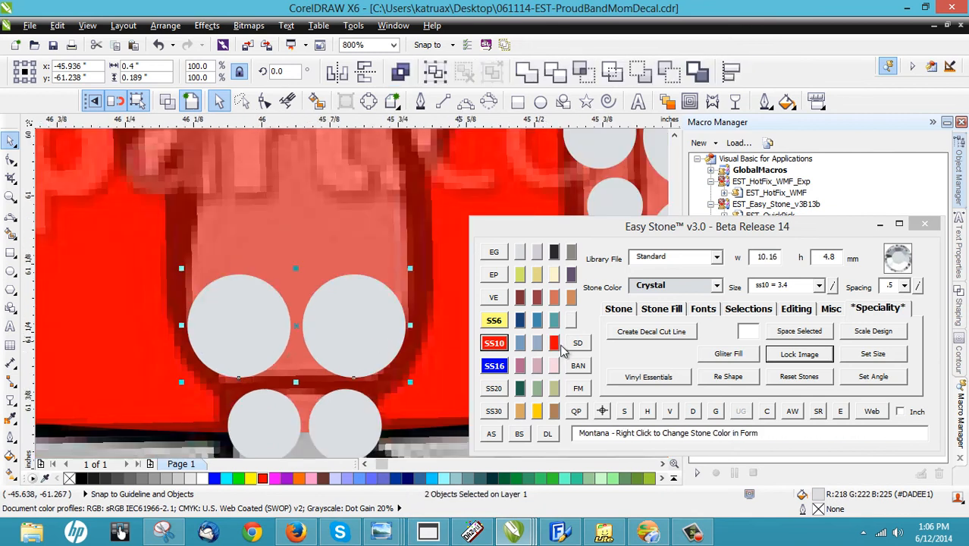
{"action": "left_click", "coordinate": [661, 308]}
{"action": "left_click", "coordinate": [691, 353]}
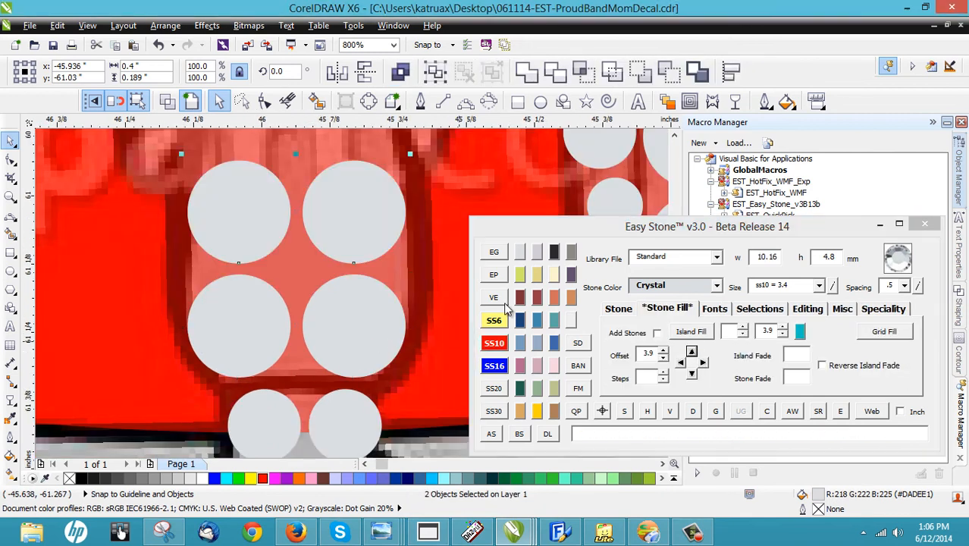
{"action": "key", "text": "ctrl+r"}
{"action": "left_click", "coordinate": [421, 275]}
{"action": "scroll", "coordinate": [295, 365], "scroll_direction": "down", "scroll_amount": 1}
{"action": "scroll", "coordinate": [296, 363], "scroll_direction": "down", "scroll_amount": 3}
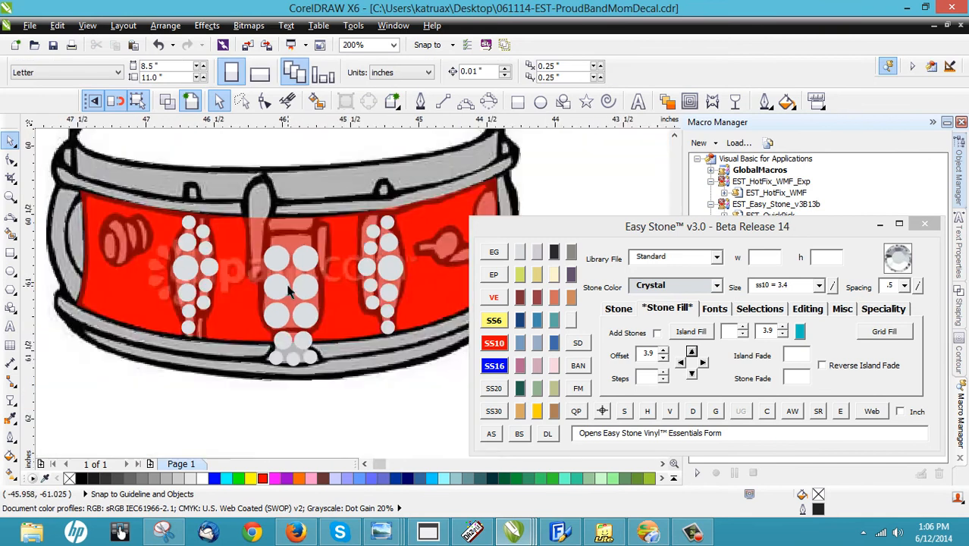
Copy the pair of ss10 stones from the center bracket's foot to just above the three ss16 rows
{"action": "scroll", "coordinate": [280, 238], "scroll_direction": "up", "scroll_amount": 2}
{"action": "left_click", "coordinate": [288, 432]}
{"action": "left_click", "coordinate": [320, 441], "text": "shift"}
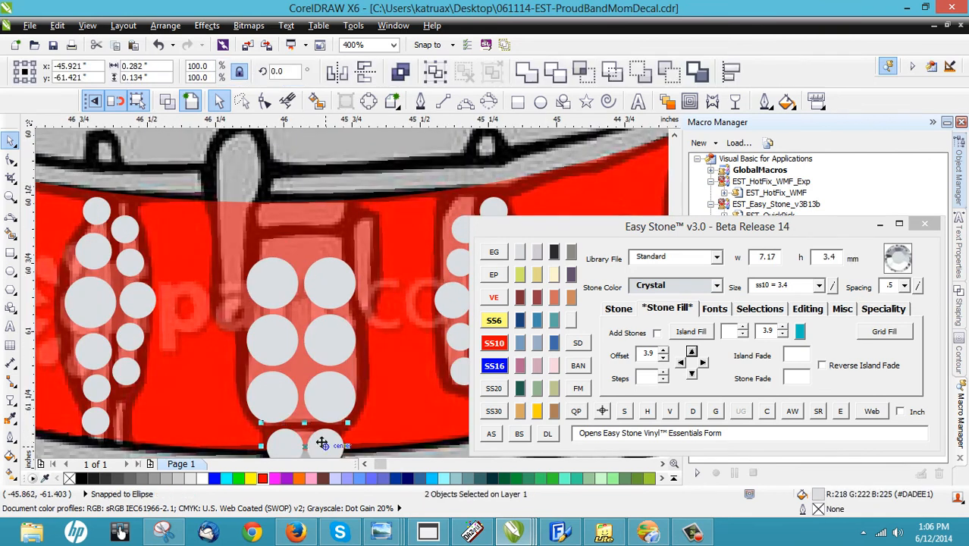
{"action": "left_click_drag", "start_coordinate": [329, 443], "coordinate": [333, 229]}
{"action": "left_click", "coordinate": [367, 240]}
{"action": "scroll", "coordinate": [322, 235], "scroll_direction": "up", "scroll_amount": 1}
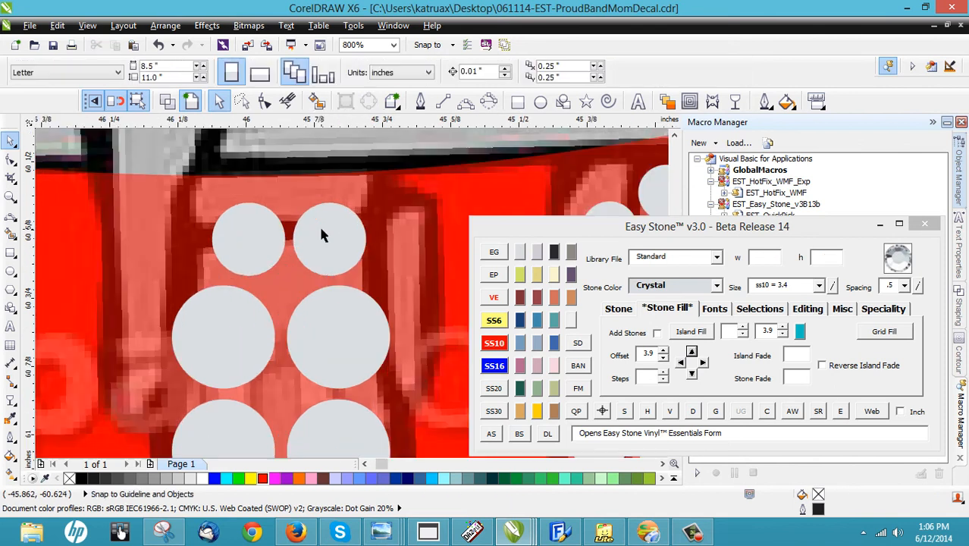
Copy the upper ss10 pair to the center bracket's top edge, resize the copies to ss6, and nudge the left one into line
{"action": "left_click", "coordinate": [272, 234]}
{"action": "left_click", "coordinate": [309, 232], "text": "shift"}
{"action": "left_click_drag", "start_coordinate": [325, 245], "coordinate": [346, 178]}
{"action": "right_click", "coordinate": [326, 190]}
{"action": "left_click", "coordinate": [493, 320]}
{"action": "key", "text": "Escape"}
{"action": "scroll", "coordinate": [359, 185], "scroll_direction": "up", "scroll_amount": 1}
{"action": "left_click_drag", "start_coordinate": [205, 197], "coordinate": [206, 194]}
{"action": "scroll", "coordinate": [193, 286], "scroll_direction": "down", "scroll_amount": 2}
{"action": "key", "text": "Escape"}
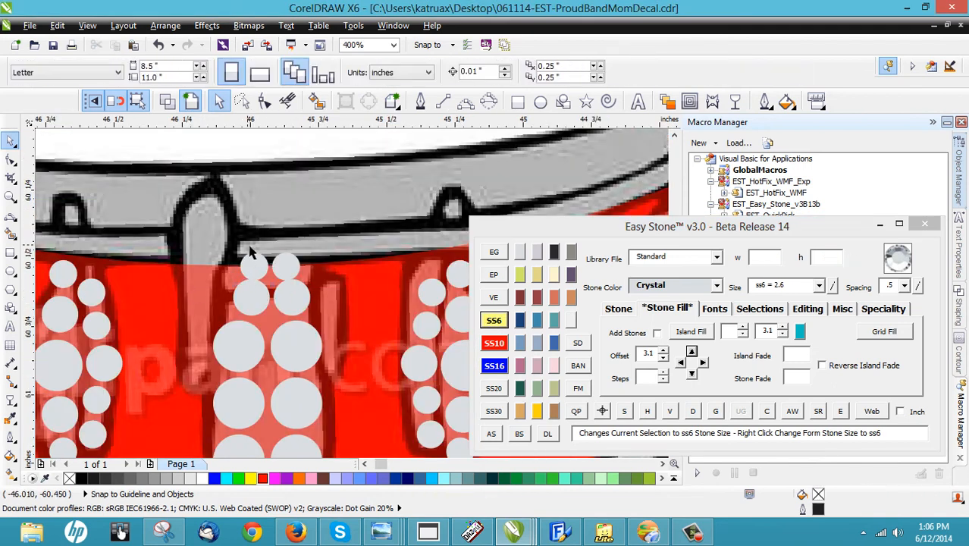
Examine the stone layout on the lugs and center bracket against the whole drum clipart
{"action": "scroll", "coordinate": [228, 317], "scroll_direction": "down", "scroll_amount": 1}
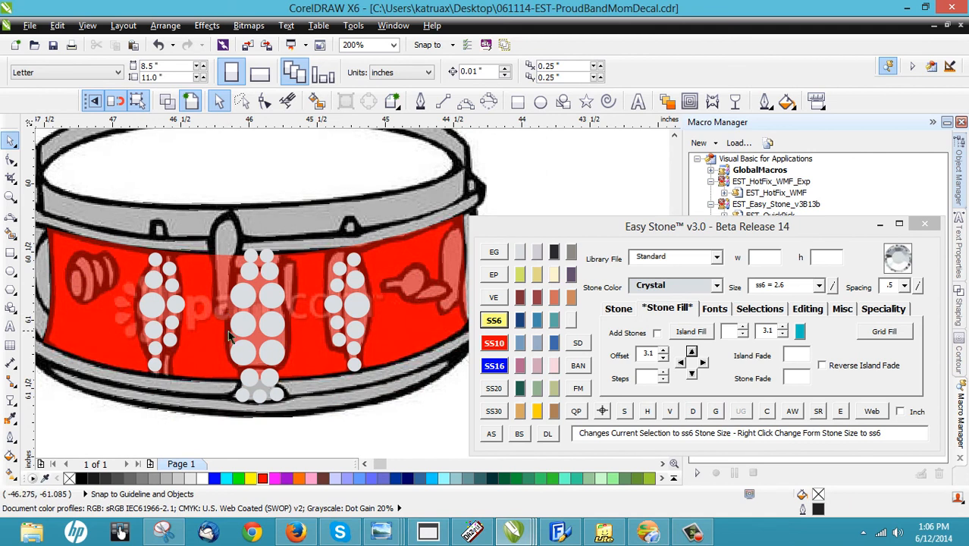
{"action": "scroll", "coordinate": [295, 332], "scroll_direction": "down", "scroll_amount": 1}
{"action": "scroll", "coordinate": [197, 281], "scroll_direction": "up", "scroll_amount": 1}
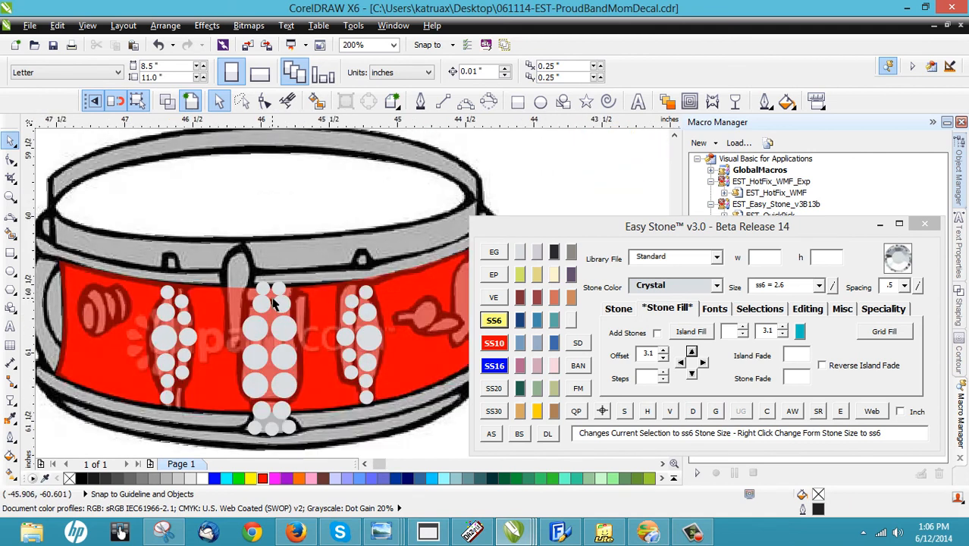
{"action": "scroll", "coordinate": [197, 280], "scroll_direction": "down", "scroll_amount": 1}
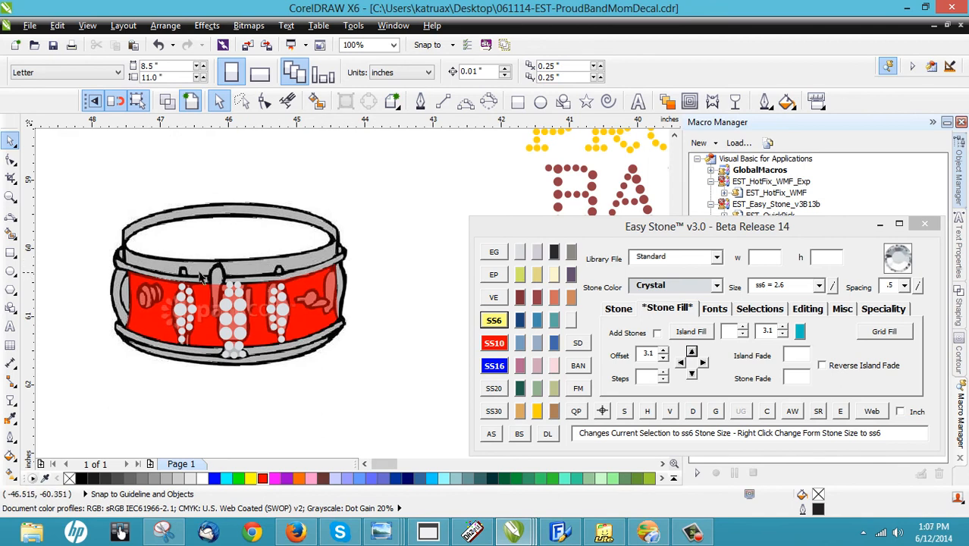
{"action": "scroll", "coordinate": [201, 279], "scroll_direction": "up", "scroll_amount": 1}
{"action": "scroll", "coordinate": [210, 311], "scroll_direction": "up", "scroll_amount": 1}
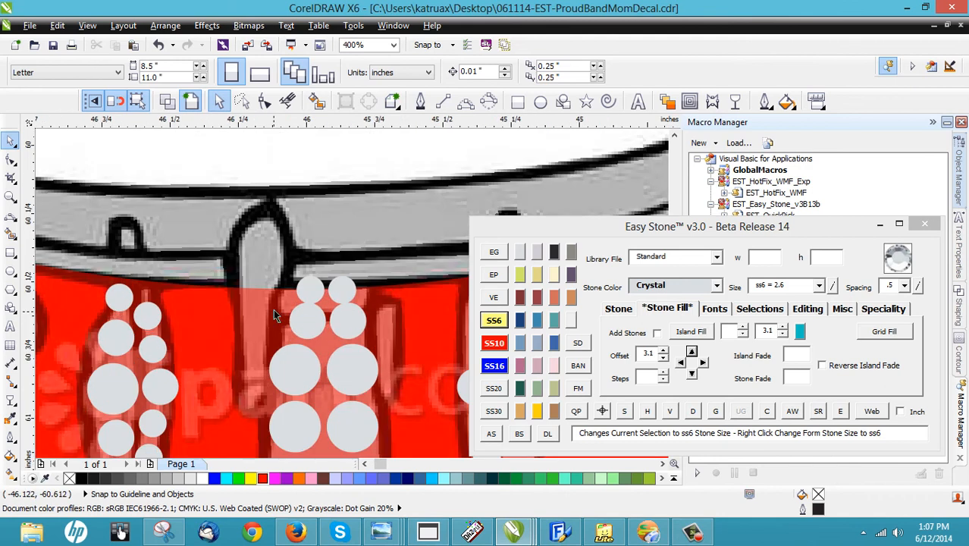
{"action": "scroll", "coordinate": [250, 288], "scroll_direction": "down", "scroll_amount": 2}
{"action": "scroll", "coordinate": [235, 286], "scroll_direction": "up", "scroll_amount": 1}
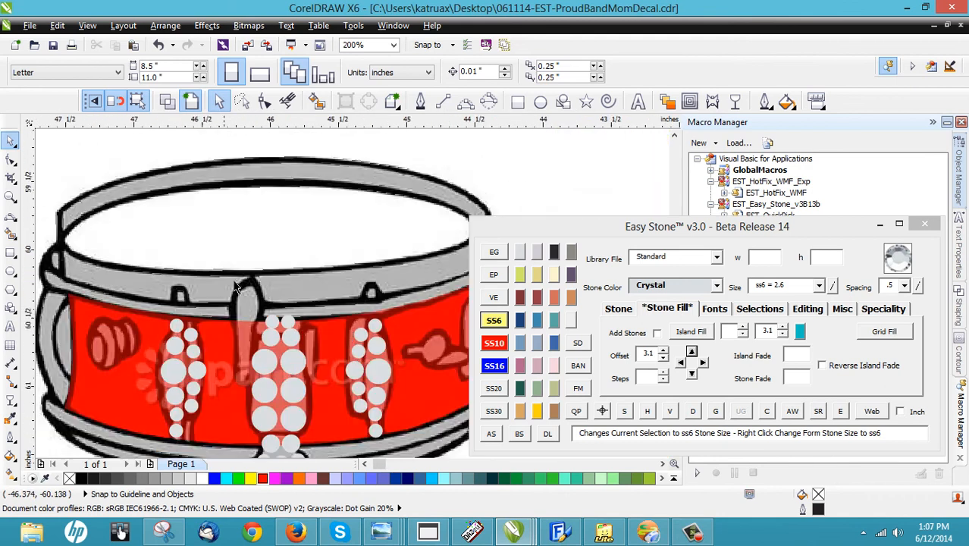
Copy an ss16 stone to the top of the strainer lever left of the center bracket, with two ss10 stones below it
{"action": "scroll", "coordinate": [271, 343], "scroll_direction": "up", "scroll_amount": 1}
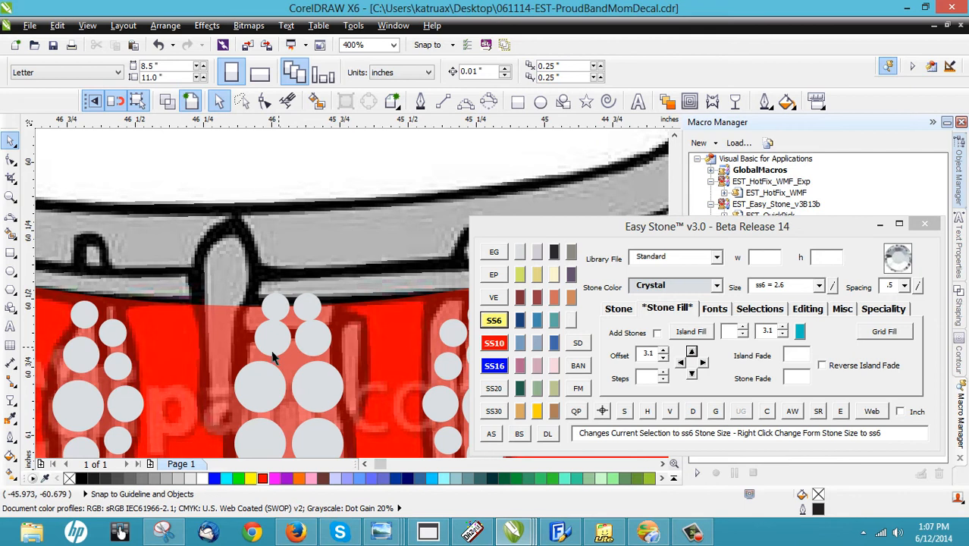
{"action": "left_click_drag", "start_coordinate": [263, 384], "coordinate": [230, 249]}
{"action": "scroll", "coordinate": [264, 338], "scroll_direction": "up", "scroll_amount": 1}
{"action": "left_click_drag", "start_coordinate": [268, 340], "coordinate": [167, 355]}
{"action": "right_click", "coordinate": [182, 261]}
{"action": "scroll", "coordinate": [304, 226], "scroll_direction": "down", "scroll_amount": 1}
{"action": "right_click", "coordinate": [244, 334]}
Copy two ss6 stones down the lower end of the lever below its ss10 stones, and deselect
{"action": "left_click_drag", "start_coordinate": [295, 248], "coordinate": [236, 325]}
{"action": "scroll", "coordinate": [237, 323], "scroll_direction": "up", "scroll_amount": 2}
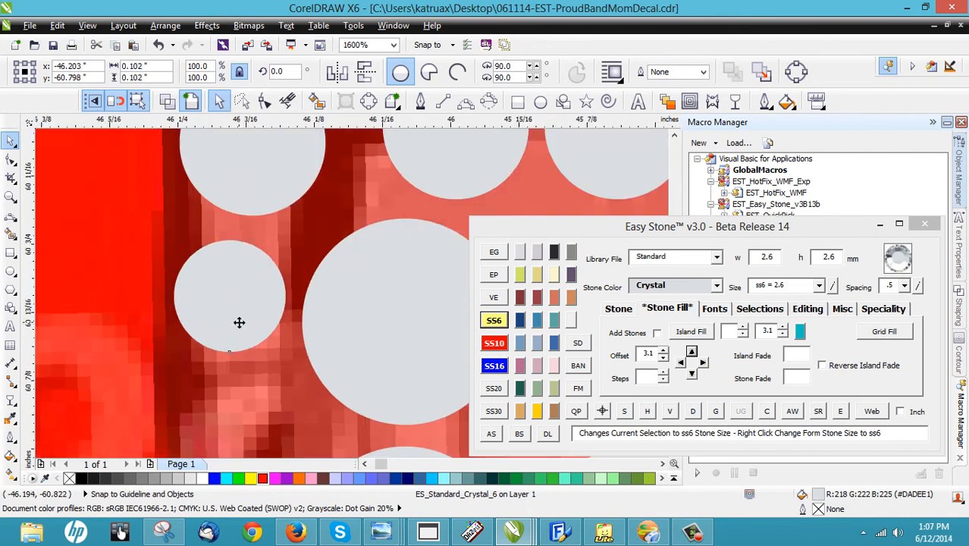
{"action": "scroll", "coordinate": [264, 217], "scroll_direction": "down", "scroll_amount": 1}
{"action": "right_click", "coordinate": [252, 323]}
{"action": "left_click_drag", "start_coordinate": [247, 257], "coordinate": [192, 337]}
{"action": "scroll", "coordinate": [192, 337], "scroll_direction": "down", "scroll_amount": 1}
{"action": "key", "text": "Escape"}
{"action": "scroll", "coordinate": [190, 336], "scroll_direction": "down", "scroll_amount": 1}
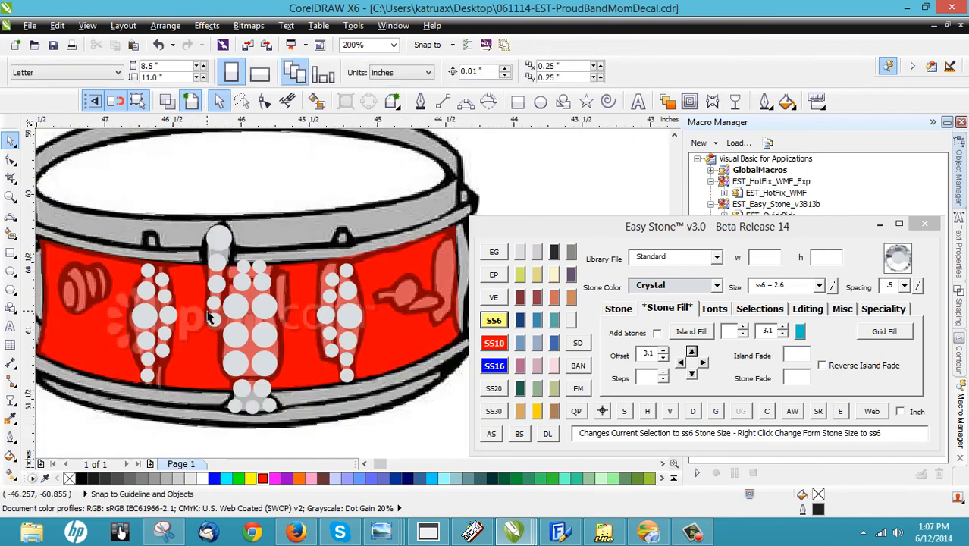
Copy the left lug's ss16 stone onto the front face of the knob at the drum's left side
{"action": "scroll", "coordinate": [216, 309], "scroll_direction": "up", "scroll_amount": 1}
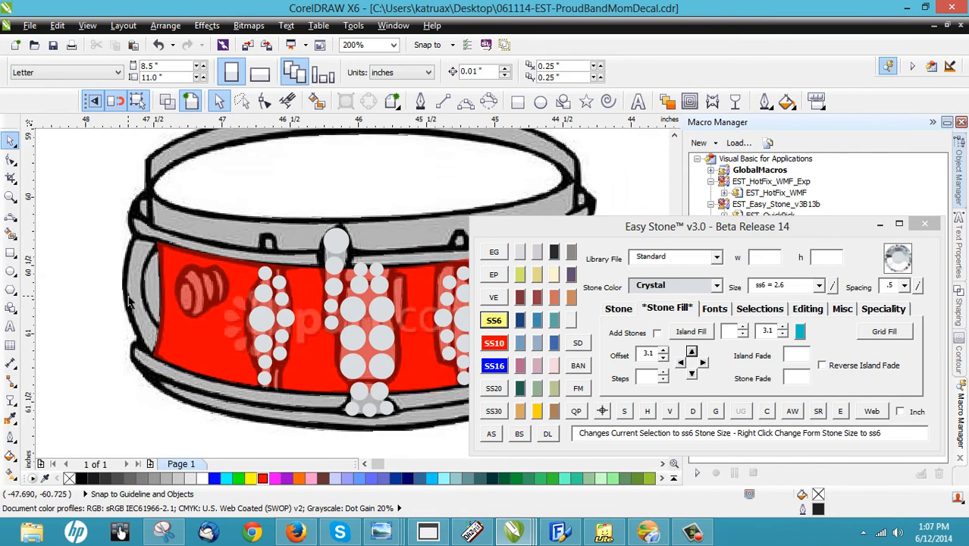
{"action": "scroll", "coordinate": [213, 281], "scroll_direction": "up", "scroll_amount": 1}
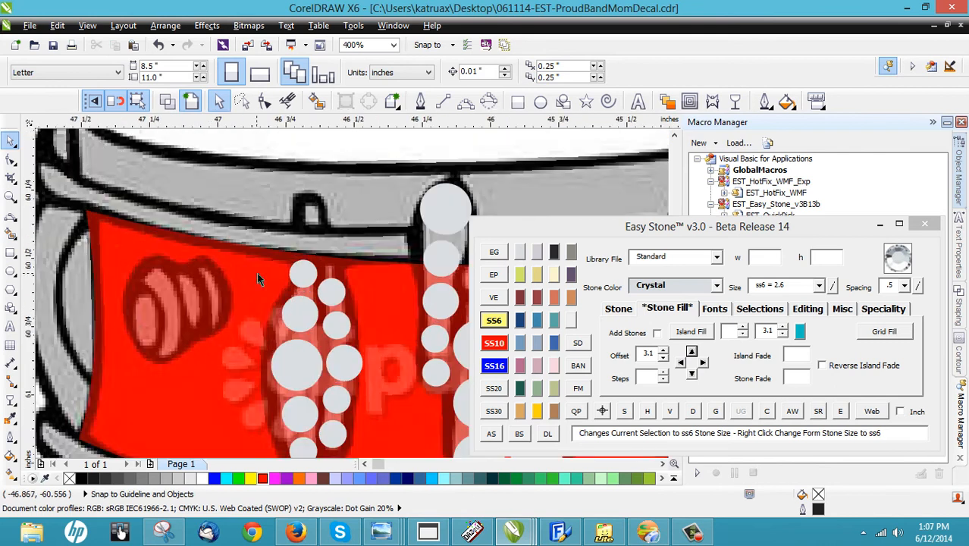
{"action": "left_click", "coordinate": [309, 359]}
{"action": "left_click", "coordinate": [153, 284]}
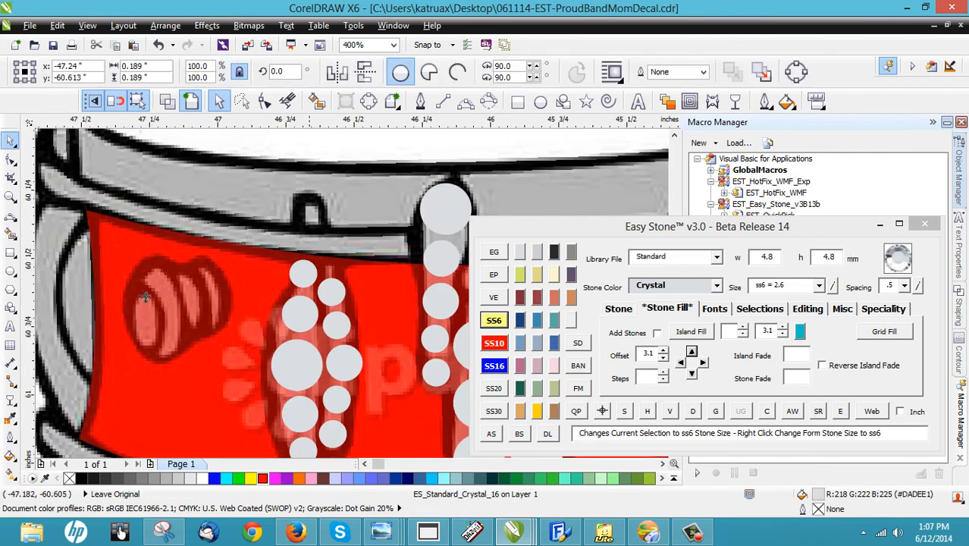
{"action": "scroll", "coordinate": [153, 289], "scroll_direction": "up", "scroll_amount": 1}
{"action": "left_click_drag", "start_coordinate": [159, 341], "coordinate": [158, 348]}
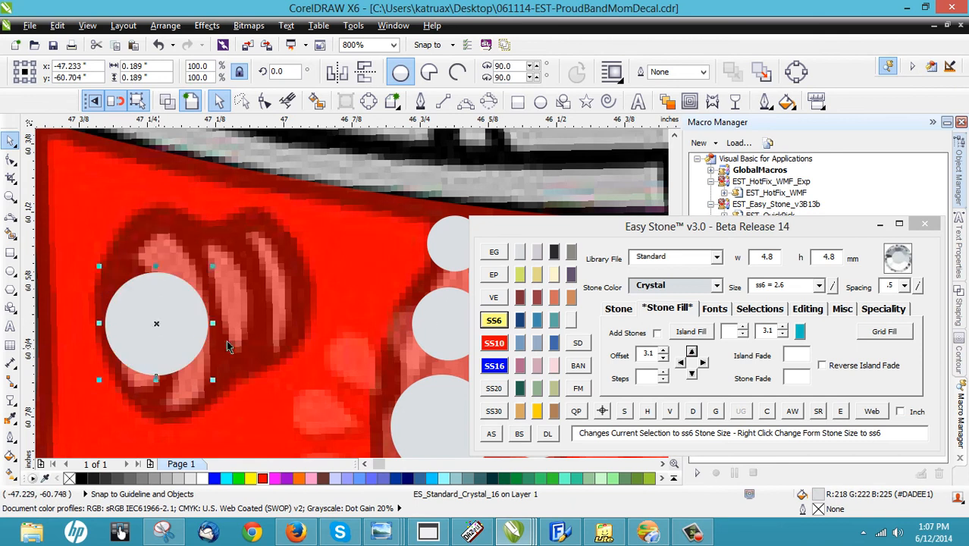
Copy an ss10 stone from the left lug to just above the knob's ss16 stone and resize it to ss6
{"action": "left_click_drag", "start_coordinate": [425, 316], "coordinate": [143, 223]}
{"action": "right_click", "coordinate": [147, 236]}
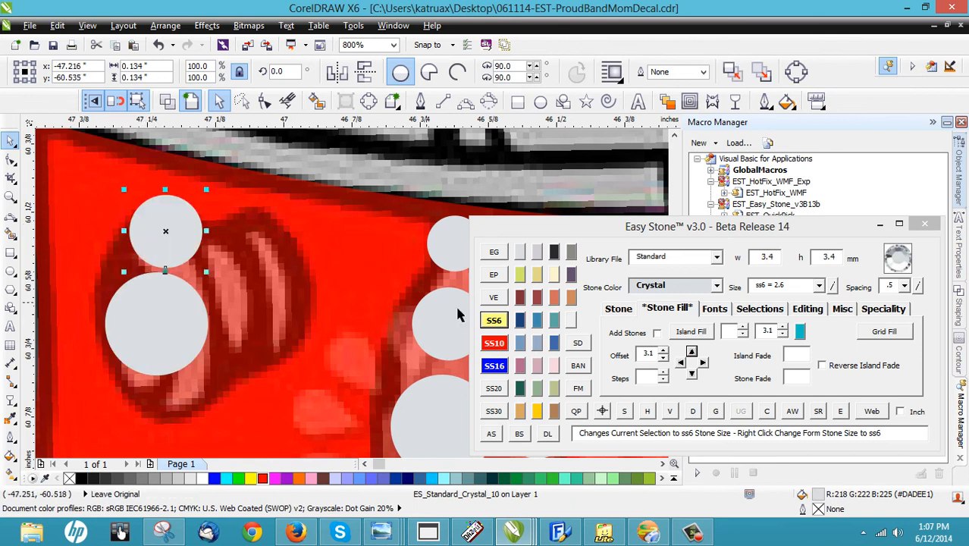
{"action": "left_click", "coordinate": [494, 321]}
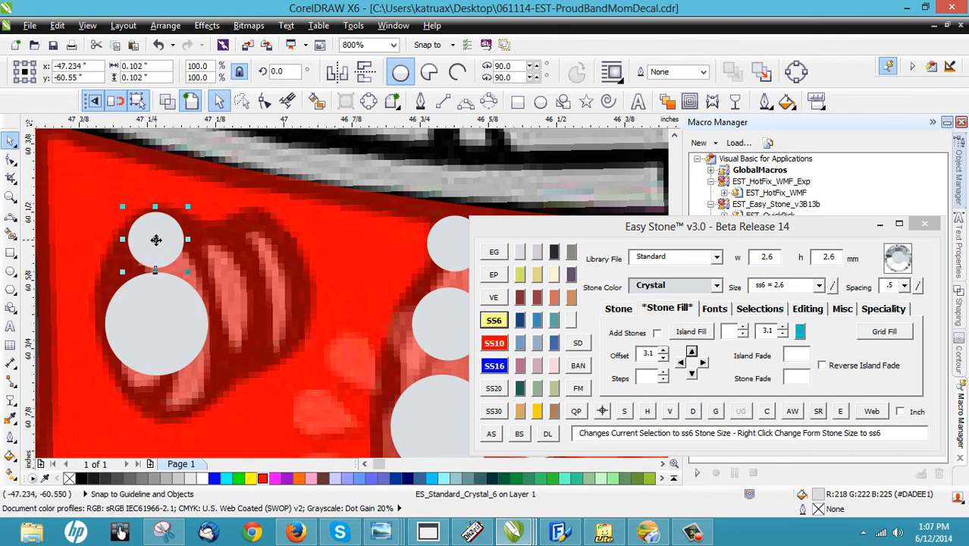
{"action": "scroll", "coordinate": [157, 246], "scroll_direction": "up", "scroll_amount": 2}
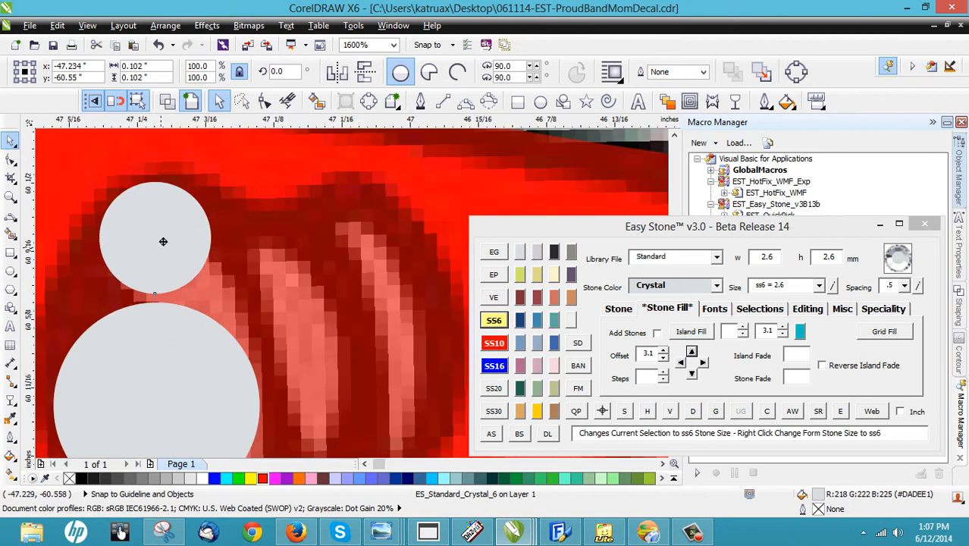
Copy the knob's ss6 stone below the ss16 stone and to three spots around the knob's right side, and deselect
{"action": "scroll", "coordinate": [158, 220], "scroll_direction": "down", "scroll_amount": 4}
{"action": "left_click_drag", "start_coordinate": [169, 201], "coordinate": [172, 297]}
{"action": "scroll", "coordinate": [178, 292], "scroll_direction": "up", "scroll_amount": 2}
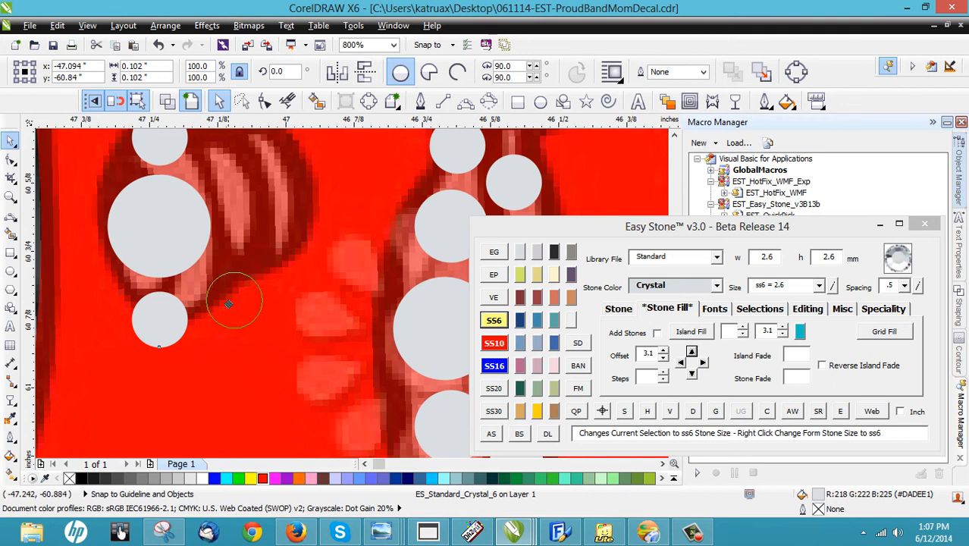
{"action": "left_click", "coordinate": [216, 297]}
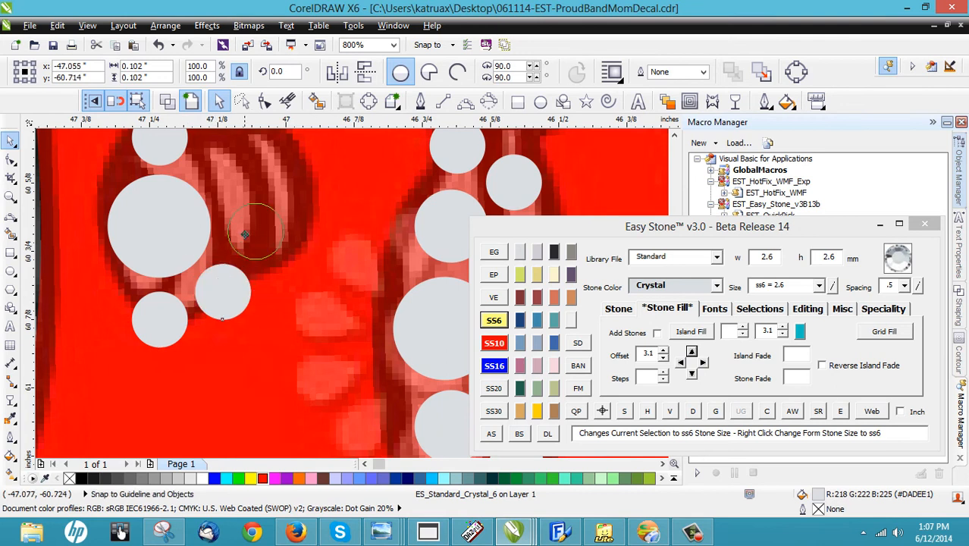
{"action": "scroll", "coordinate": [218, 292], "scroll_direction": "down", "scroll_amount": 1}
{"action": "scroll", "coordinate": [246, 317], "scroll_direction": "up", "scroll_amount": 2}
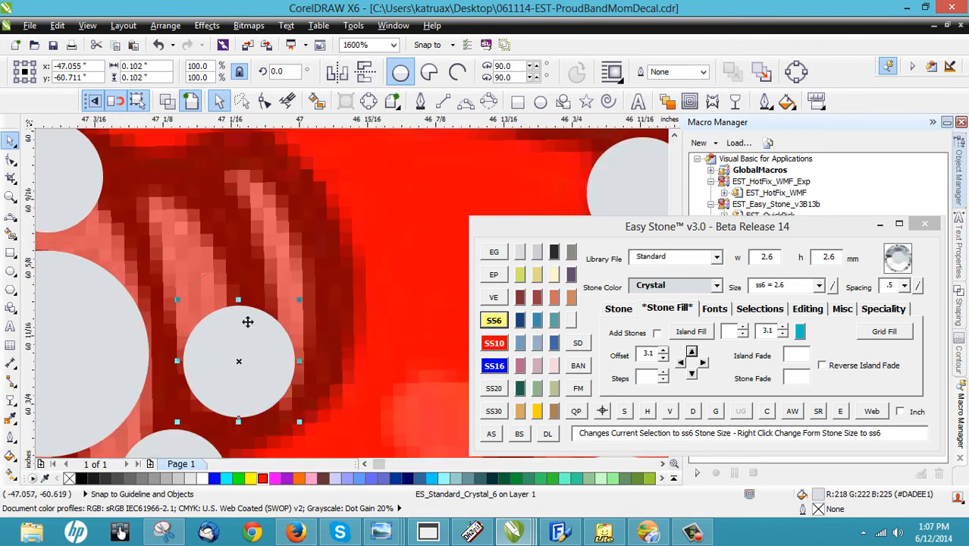
{"action": "left_click", "coordinate": [182, 228]}
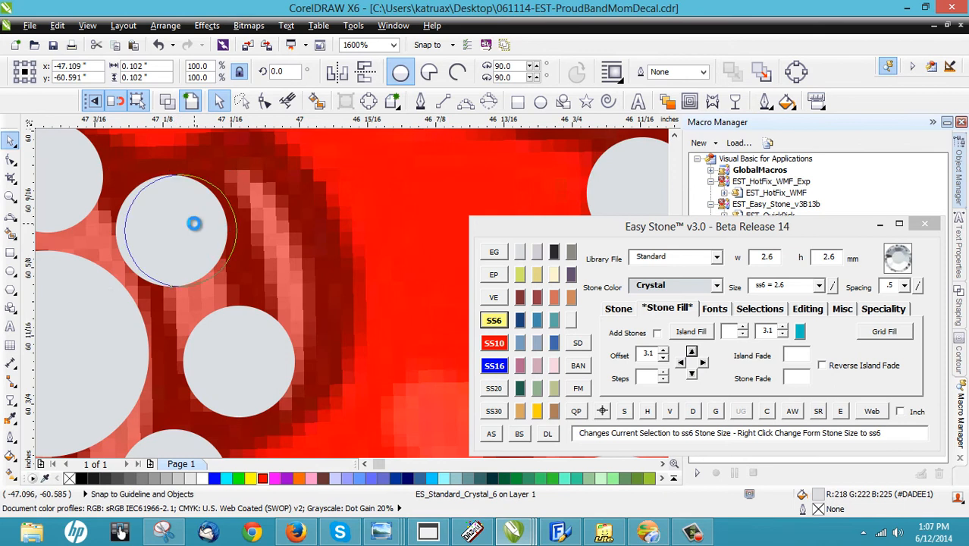
{"action": "scroll", "coordinate": [257, 236], "scroll_direction": "down", "scroll_amount": 3}
{"action": "key", "text": "Escape"}
{"action": "scroll", "coordinate": [96, 243], "scroll_direction": "up", "scroll_amount": 1}
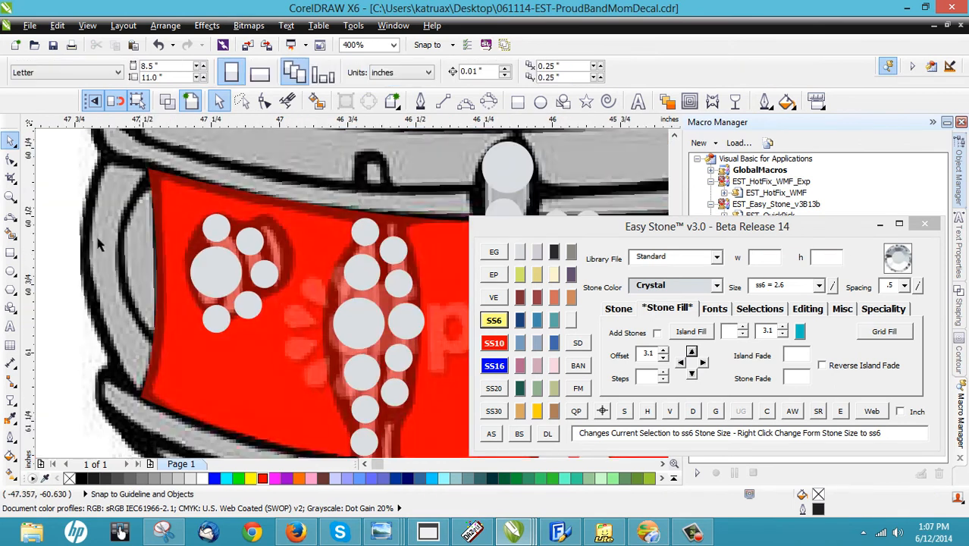
Copy an ss16 stone from the right lug to the round part of the right-hand fitting and an ss6 stone to its stem
{"action": "scroll", "coordinate": [159, 274], "scroll_direction": "down", "scroll_amount": 2}
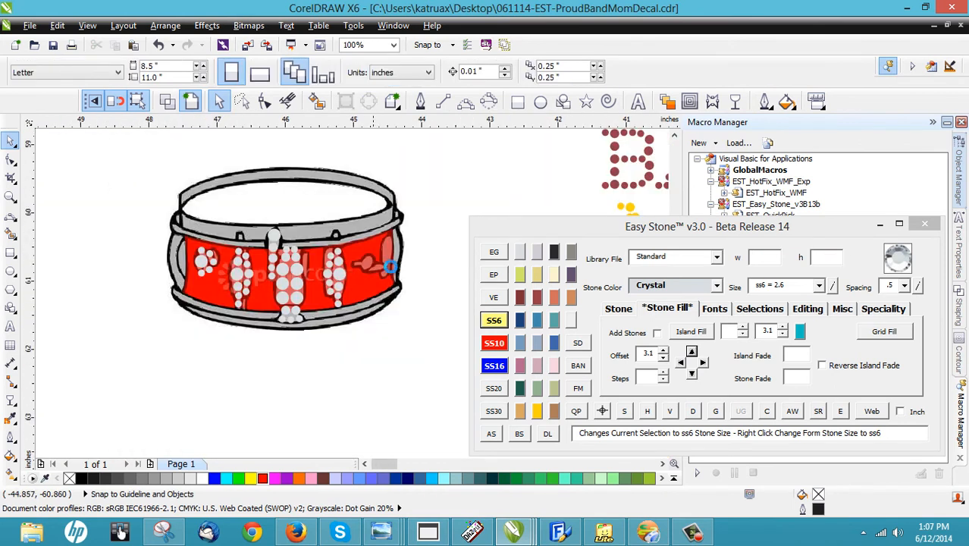
{"action": "scroll", "coordinate": [388, 265], "scroll_direction": "up", "scroll_amount": 2}
{"action": "scroll", "coordinate": [252, 254], "scroll_direction": "up", "scroll_amount": 1}
{"action": "scroll", "coordinate": [207, 268], "scroll_direction": "up", "scroll_amount": 1}
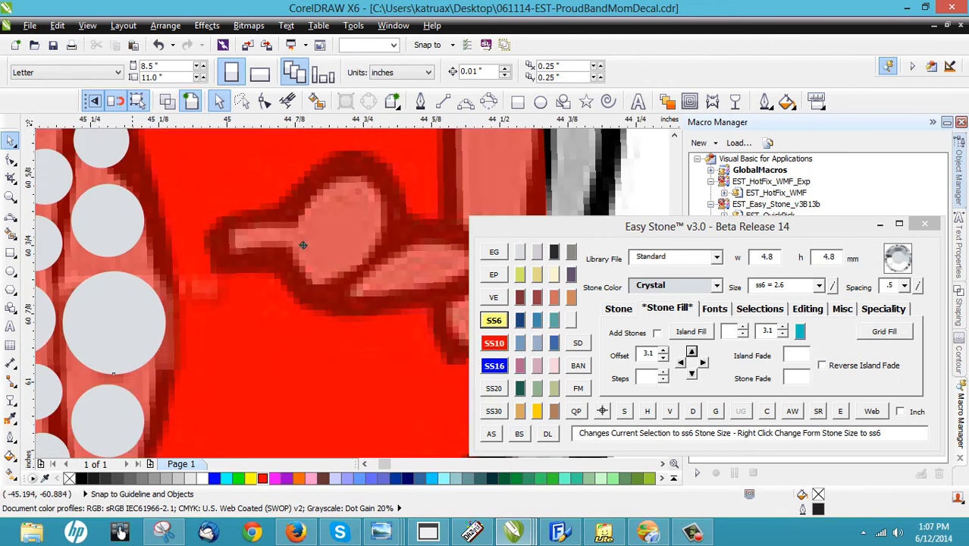
{"action": "left_click", "coordinate": [341, 227]}
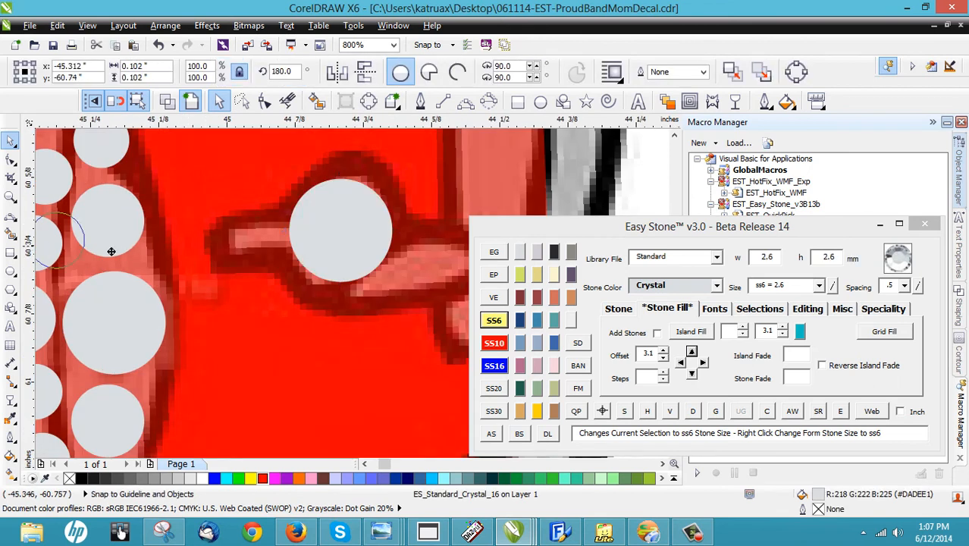
{"action": "left_click_drag", "start_coordinate": [111, 251], "coordinate": [254, 250]}
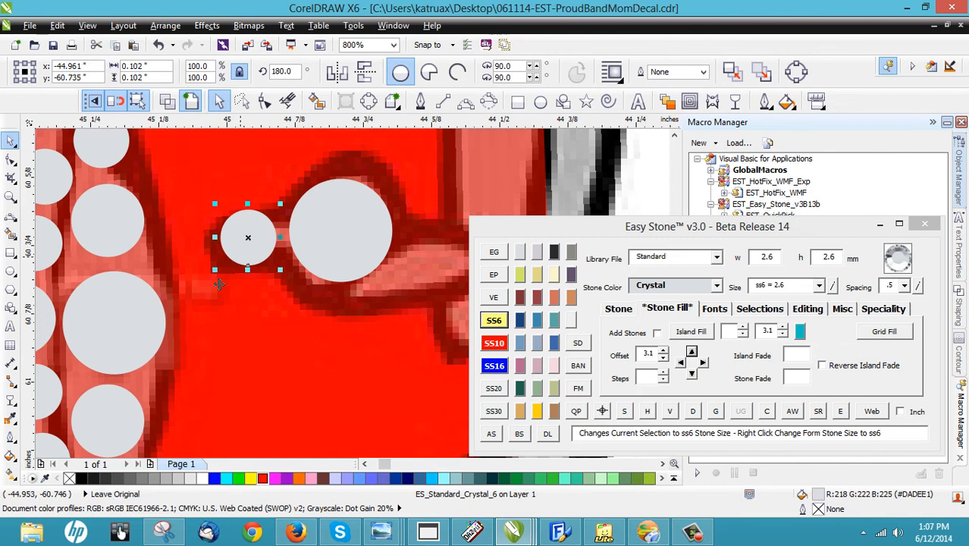
{"action": "left_click", "coordinate": [228, 284]}
{"action": "scroll", "coordinate": [220, 265], "scroll_direction": "down", "scroll_amount": 2}
{"action": "scroll", "coordinate": [263, 267], "scroll_direction": "up", "scroll_amount": 1}
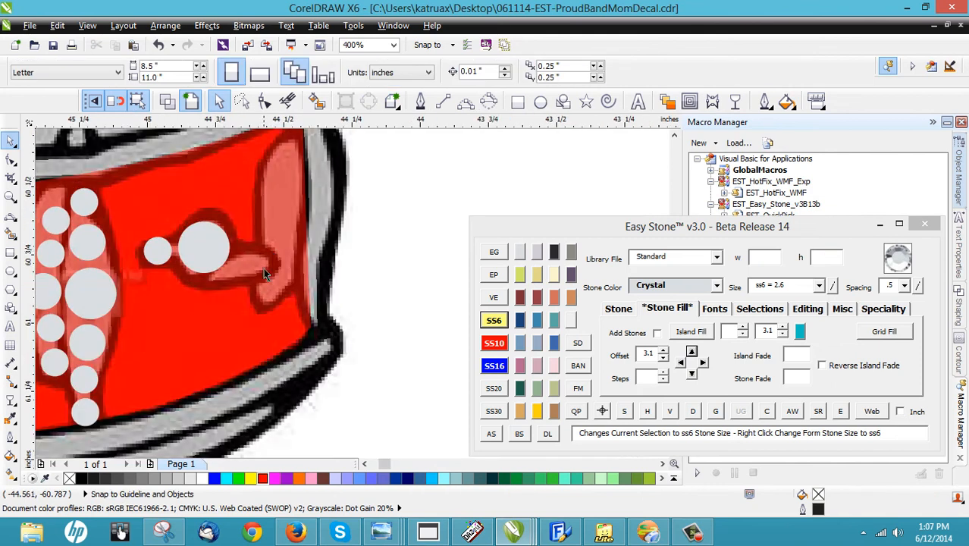
Copy the right lug's ss10 stone into a column of three on the drum's right-edge piece, with an ss6 stone at its foot
{"action": "scroll", "coordinate": [263, 268], "scroll_direction": "down", "scroll_amount": 2}
{"action": "scroll", "coordinate": [224, 254], "scroll_direction": "up", "scroll_amount": 2}
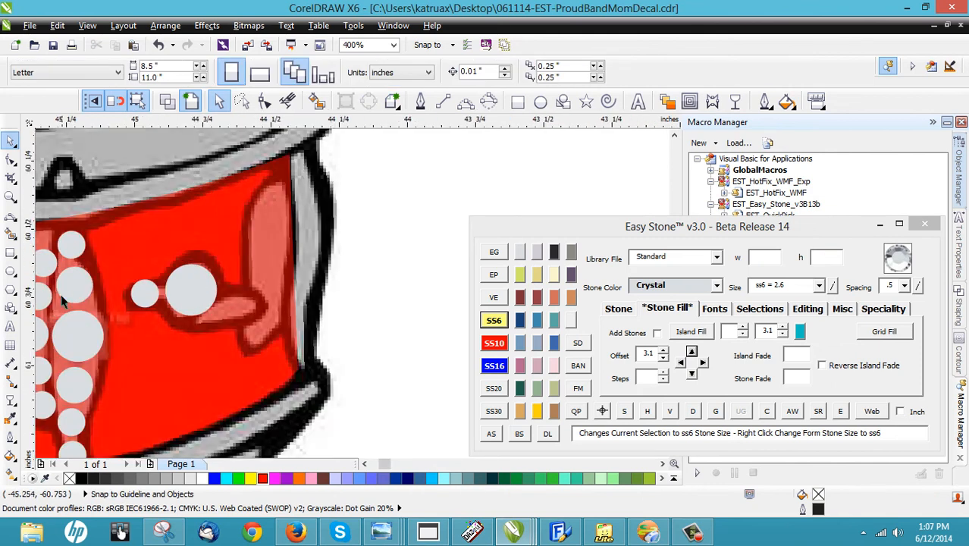
{"action": "left_click_drag", "start_coordinate": [74, 288], "coordinate": [246, 366]}
{"action": "scroll", "coordinate": [272, 203], "scroll_direction": "up", "scroll_amount": 1}
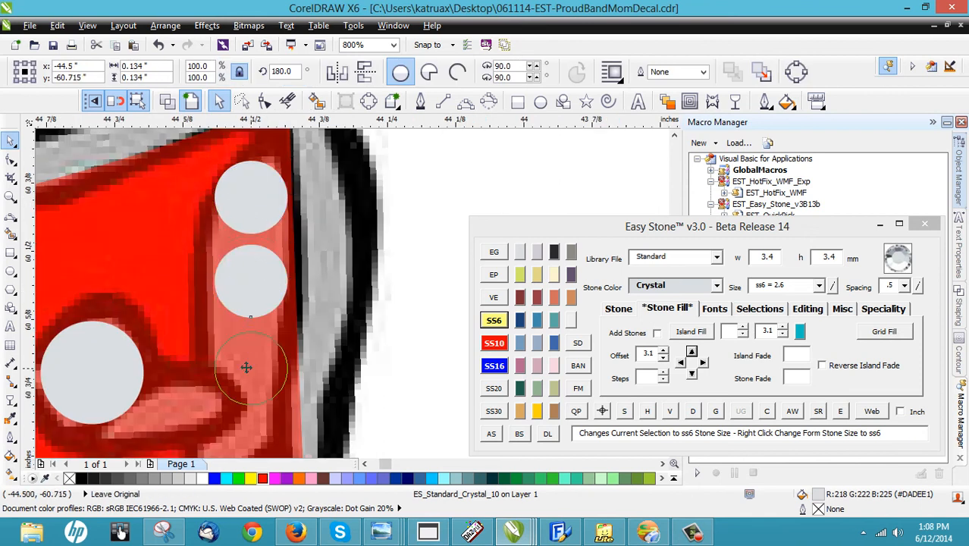
{"action": "scroll", "coordinate": [232, 341], "scroll_direction": "down", "scroll_amount": 1}
{"action": "scroll", "coordinate": [255, 317], "scroll_direction": "up", "scroll_amount": 1}
Copy an ss6 stone from the right-edge piece onto the arm joining it to the round fitting
{"action": "left_click_drag", "start_coordinate": [255, 317], "coordinate": [156, 273]}
{"action": "scroll", "coordinate": [237, 388], "scroll_direction": "up", "scroll_amount": 1}
{"action": "right_click", "coordinate": [141, 278]}
{"action": "scroll", "coordinate": [260, 311], "scroll_direction": "down", "scroll_amount": 2}
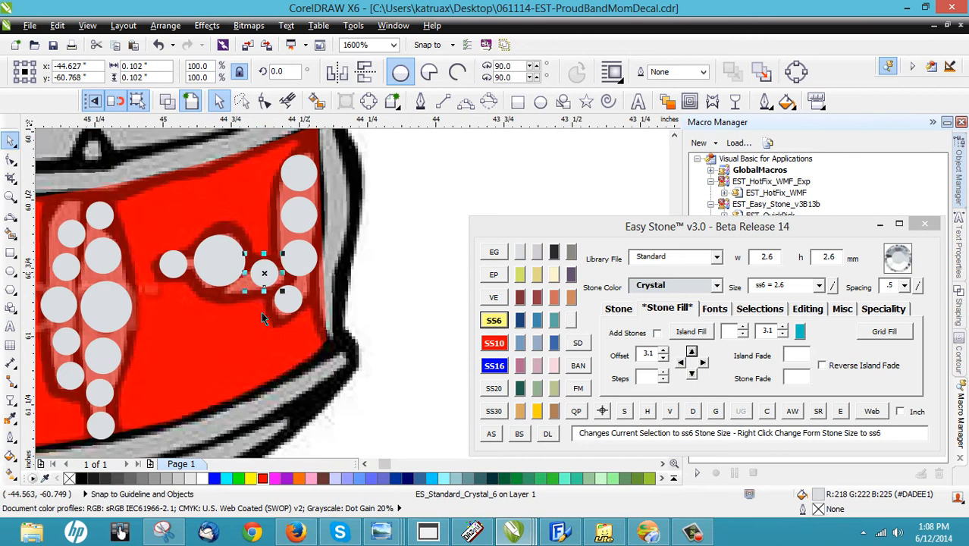
Copy an ss6 stone from the right fitting to two stacked spots at the foot of the grey strip on the drum's right edge
{"action": "left_click", "coordinate": [228, 329]}
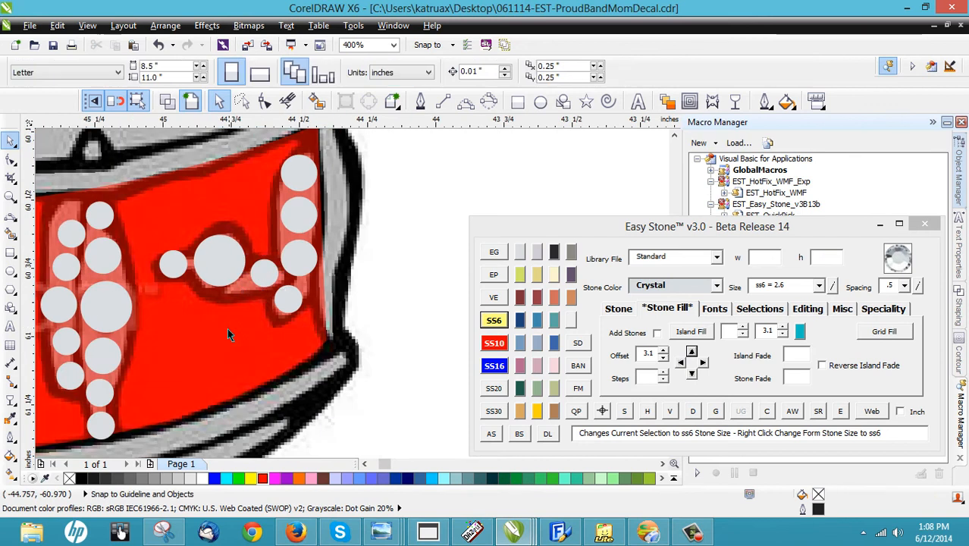
{"action": "scroll", "coordinate": [349, 319], "scroll_direction": "up", "scroll_amount": 1}
{"action": "left_click_drag", "start_coordinate": [234, 288], "coordinate": [312, 257]}
{"action": "right_click", "coordinate": [324, 336]}
{"action": "right_click", "coordinate": [313, 263]}
Copy an ss10 stone from the right-edge piece into a column of three up the grey strip, above its two ss6 stones
{"action": "left_click_drag", "start_coordinate": [247, 209], "coordinate": [332, 198]}
{"action": "right_click", "coordinate": [332, 199]}
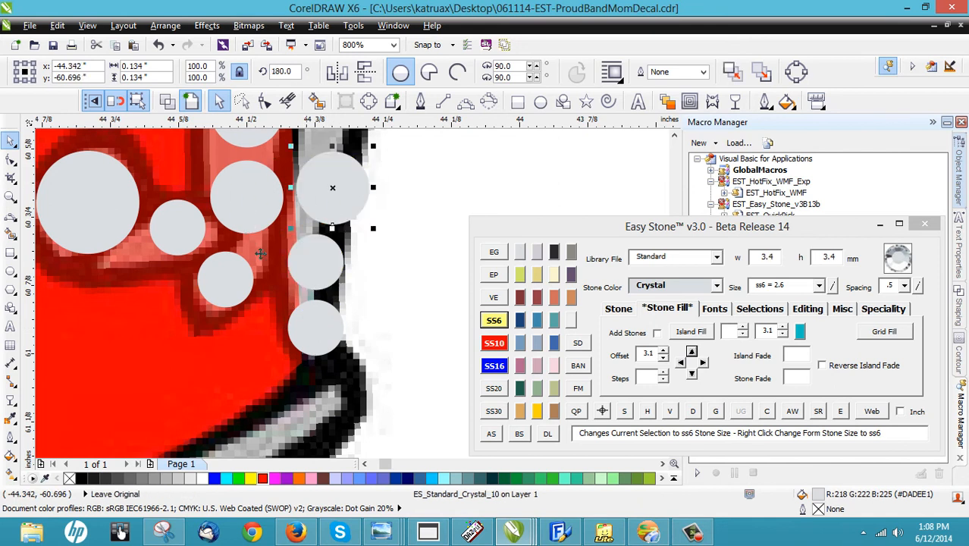
{"action": "scroll", "coordinate": [269, 329], "scroll_direction": "down", "scroll_amount": 1}
{"action": "scroll", "coordinate": [315, 213], "scroll_direction": "up", "scroll_amount": 1}
{"action": "right_click", "coordinate": [279, 206]}
{"action": "left_click_drag", "start_coordinate": [278, 275], "coordinate": [280, 192]}
{"action": "scroll", "coordinate": [272, 302], "scroll_direction": "down", "scroll_amount": 1}
{"action": "scroll", "coordinate": [270, 218], "scroll_direction": "up", "scroll_amount": 1}
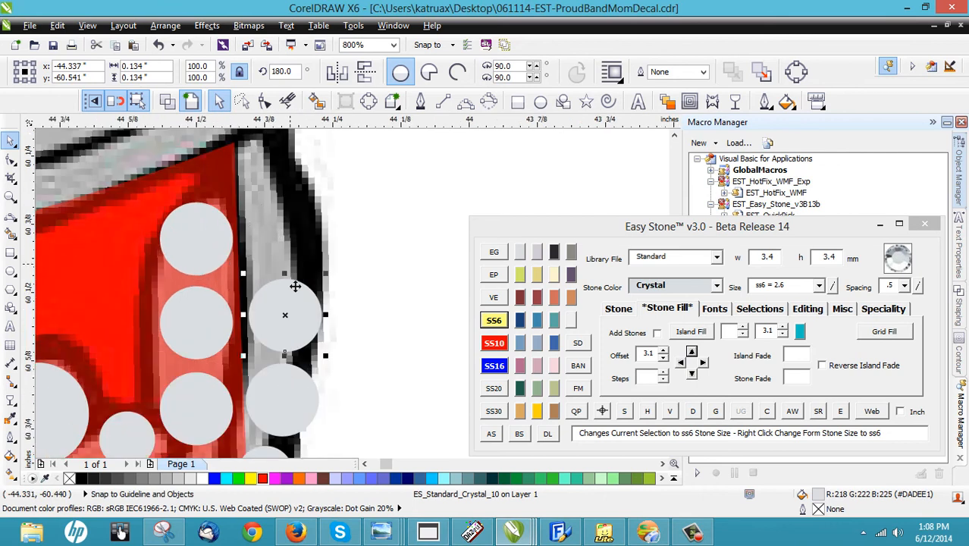
{"action": "left_click_drag", "start_coordinate": [294, 282], "coordinate": [291, 190]}
{"action": "right_click", "coordinate": [291, 189]}
{"action": "scroll", "coordinate": [254, 296], "scroll_direction": "down", "scroll_amount": 1}
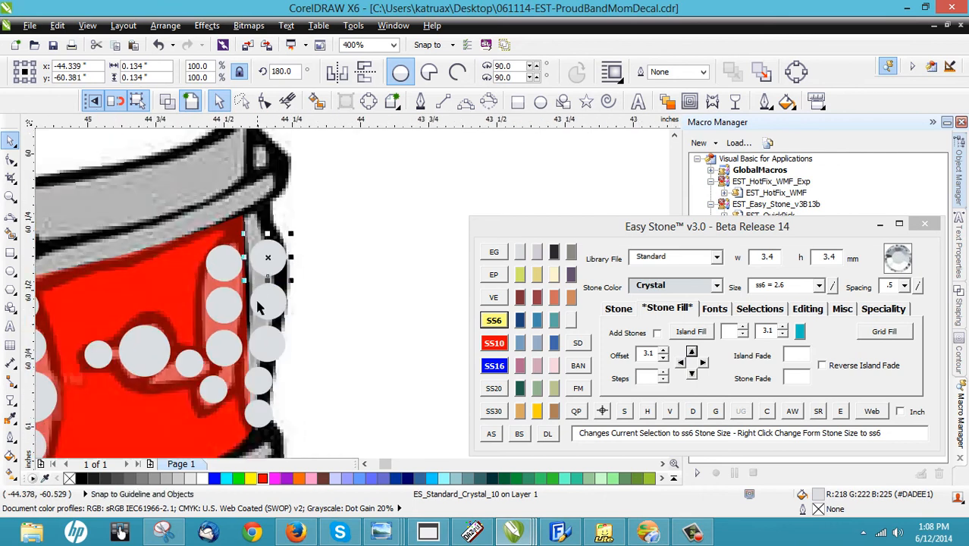
Copy an ss6 stone from the grey strip to its upper end above the ss10 column, and deselect
{"action": "left_click_drag", "start_coordinate": [258, 375], "coordinate": [247, 220]}
{"action": "right_click", "coordinate": [250, 219]}
{"action": "scroll", "coordinate": [250, 220], "scroll_direction": "up", "scroll_amount": 3}
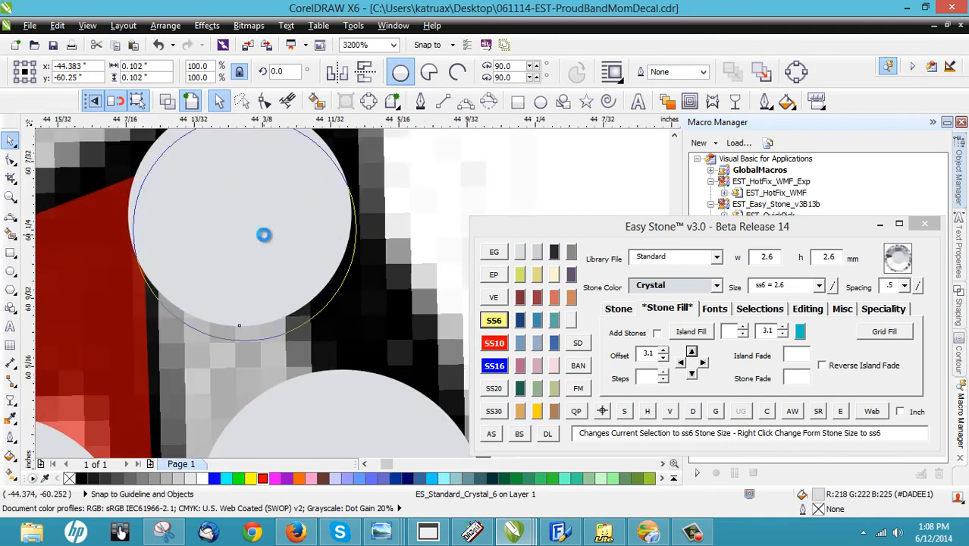
{"action": "key", "text": "Escape"}
{"action": "scroll", "coordinate": [366, 213], "scroll_direction": "down", "scroll_amount": 4}
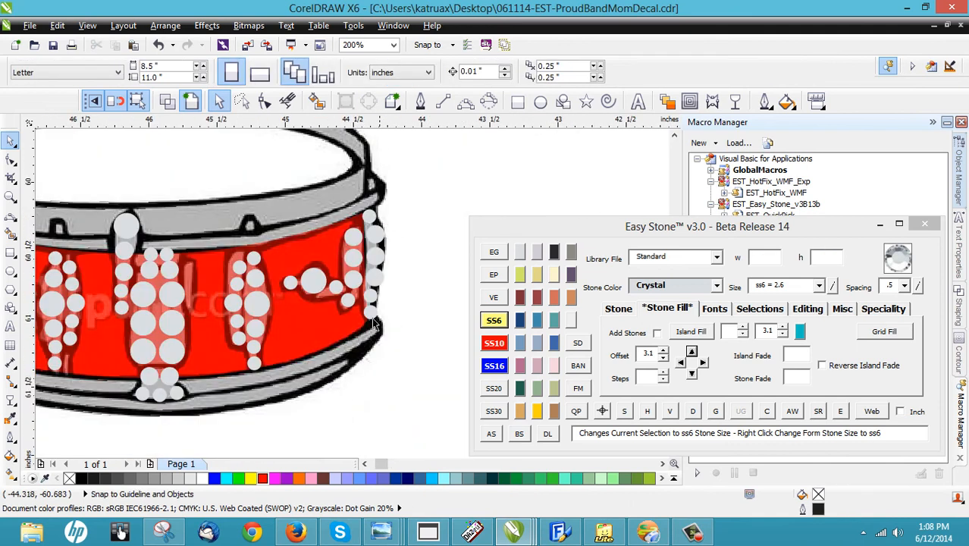
Copy the left knob's ss16 stone into a column of three on the grey left-edge piece, with an ss10 stone from the left lug at its foot
{"action": "scroll", "coordinate": [379, 338], "scroll_direction": "down", "scroll_amount": 1}
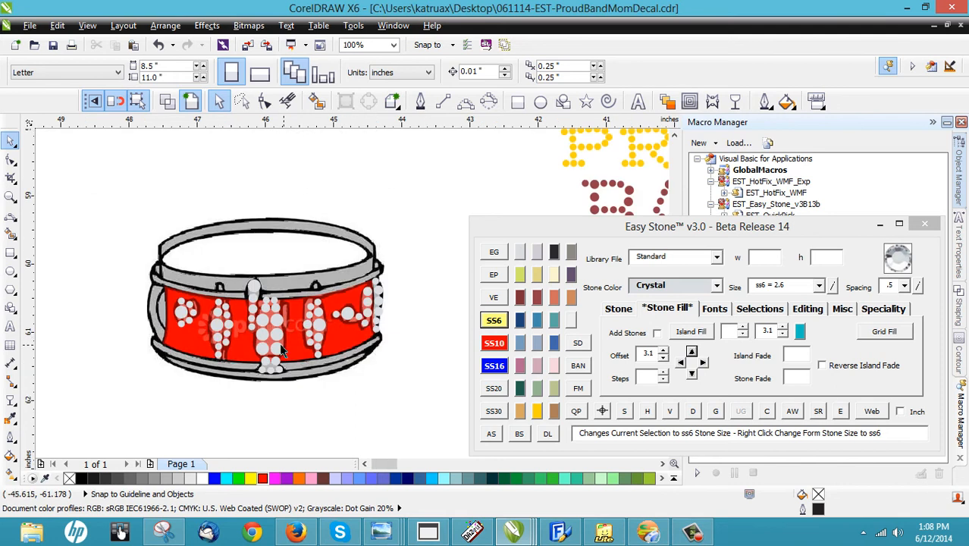
{"action": "scroll", "coordinate": [133, 336], "scroll_direction": "up", "scroll_amount": 1}
{"action": "scroll", "coordinate": [192, 279], "scroll_direction": "up", "scroll_amount": 1}
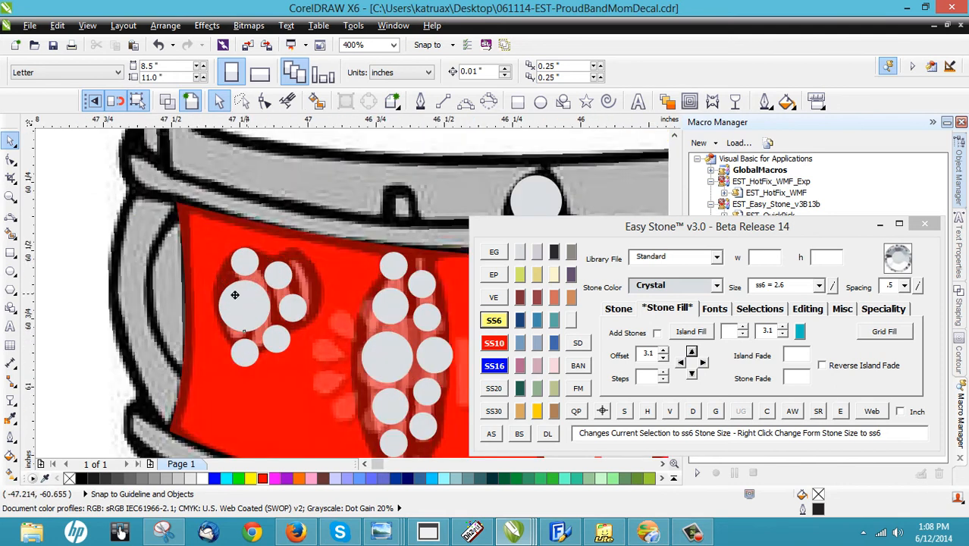
{"action": "left_click_drag", "start_coordinate": [240, 294], "coordinate": [150, 221]}
{"action": "right_click", "coordinate": [145, 224]}
{"action": "left_click_drag", "start_coordinate": [154, 220], "coordinate": [149, 341]}
{"action": "right_click", "coordinate": [142, 277]}
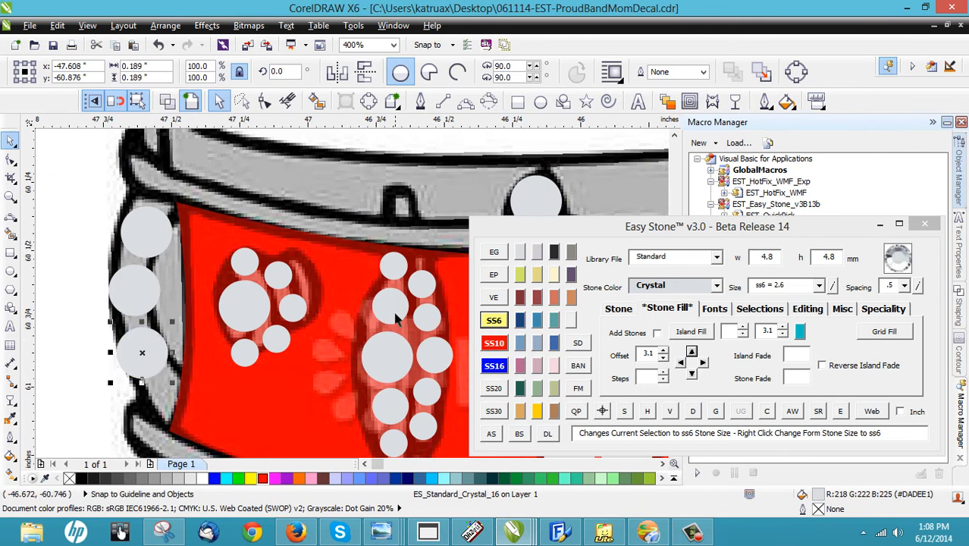
{"action": "left_click_drag", "start_coordinate": [394, 318], "coordinate": [171, 414]}
{"action": "right_click", "coordinate": [175, 410]}
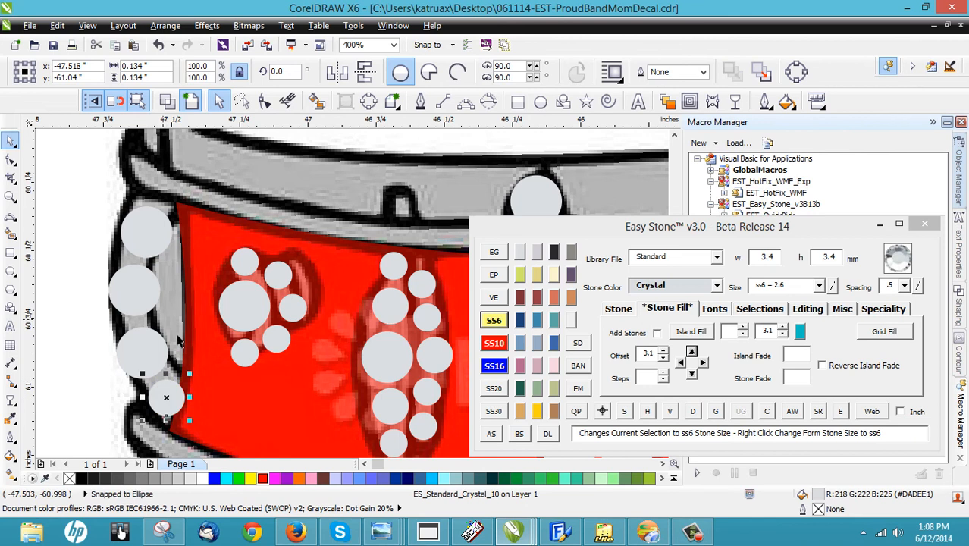
Copy an ss6 stone from the left knob into a column of three along the inner side of the grey left-edge piece
{"action": "scroll", "coordinate": [177, 360], "scroll_direction": "up", "scroll_amount": 1}
{"action": "left_click_drag", "start_coordinate": [314, 344], "coordinate": [196, 374]}
{"action": "right_click", "coordinate": [201, 364]}
{"action": "left_click_drag", "start_coordinate": [197, 374], "coordinate": [183, 226]}
{"action": "right_click", "coordinate": [191, 307]}
{"action": "right_click", "coordinate": [180, 226]}
{"action": "scroll", "coordinate": [166, 308], "scroll_direction": "down", "scroll_amount": 2}
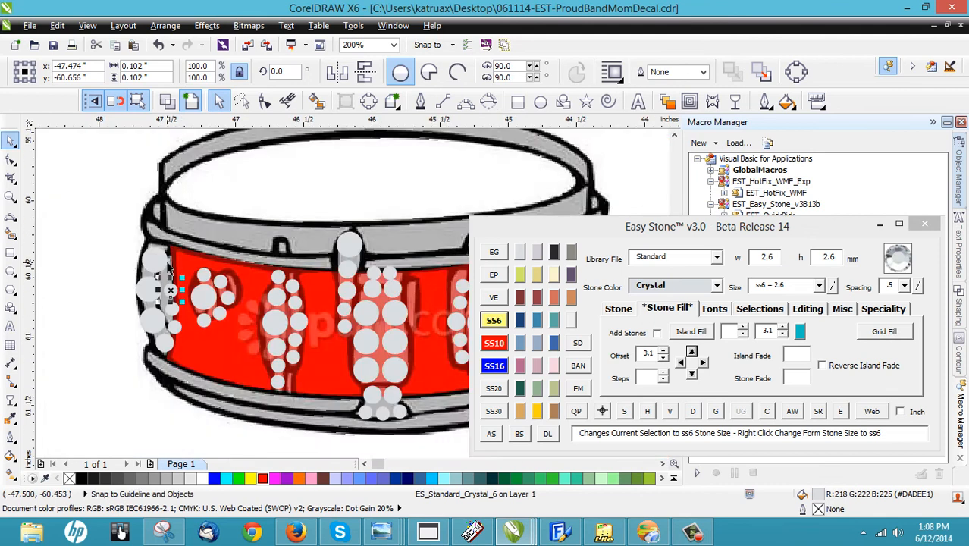
Add a fourth ss6 stone at the top of the left-edge inner column, discard the extra copy above it, and shift the fourth slightly left
{"action": "scroll", "coordinate": [168, 266], "scroll_direction": "up", "scroll_amount": 2}
{"action": "left_click_drag", "start_coordinate": [186, 365], "coordinate": [218, 232]}
{"action": "right_click", "coordinate": [203, 300]}
{"action": "right_click", "coordinate": [217, 232]}
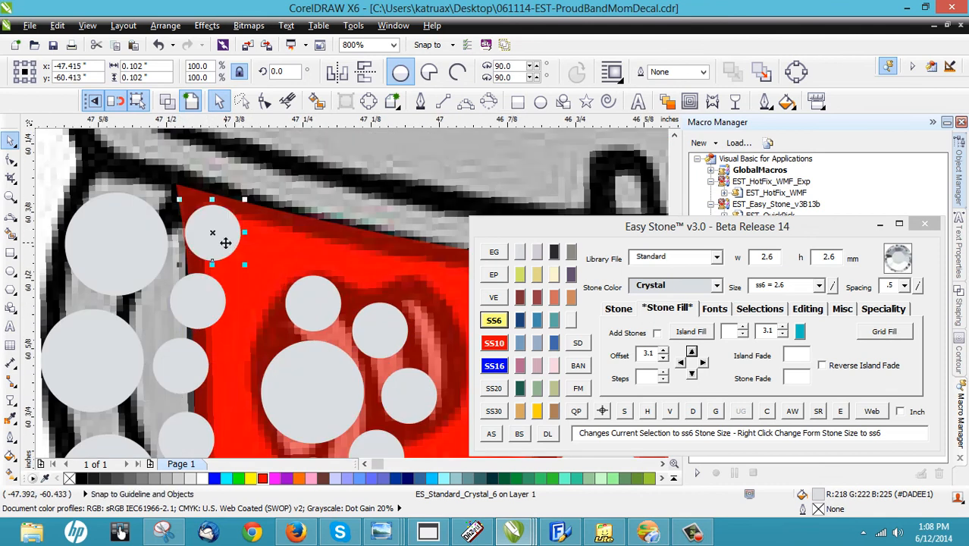
{"action": "key", "text": "Escape"}
{"action": "scroll", "coordinate": [219, 236], "scroll_direction": "down", "scroll_amount": 1}
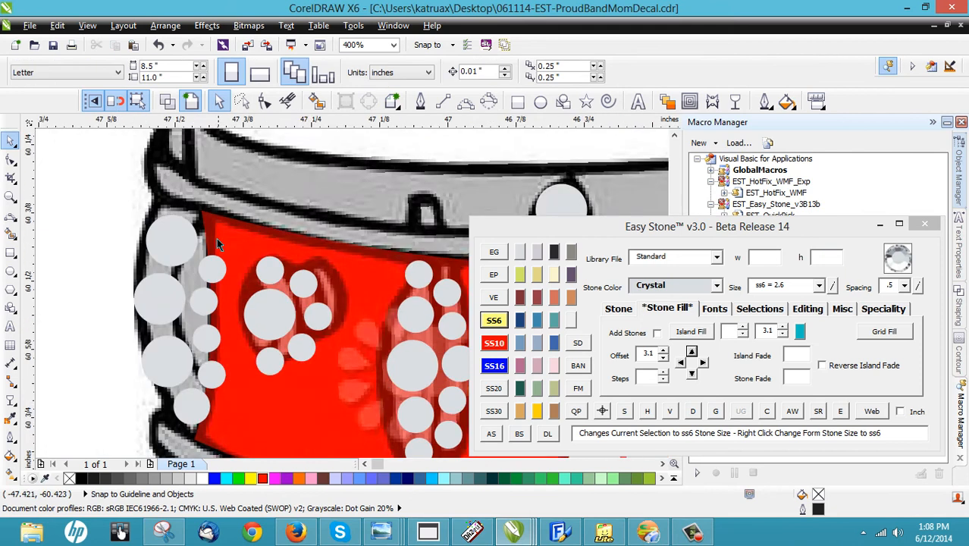
{"action": "scroll", "coordinate": [217, 238], "scroll_direction": "up", "scroll_amount": 2}
{"action": "left_click_drag", "start_coordinate": [213, 311], "coordinate": [199, 306]}
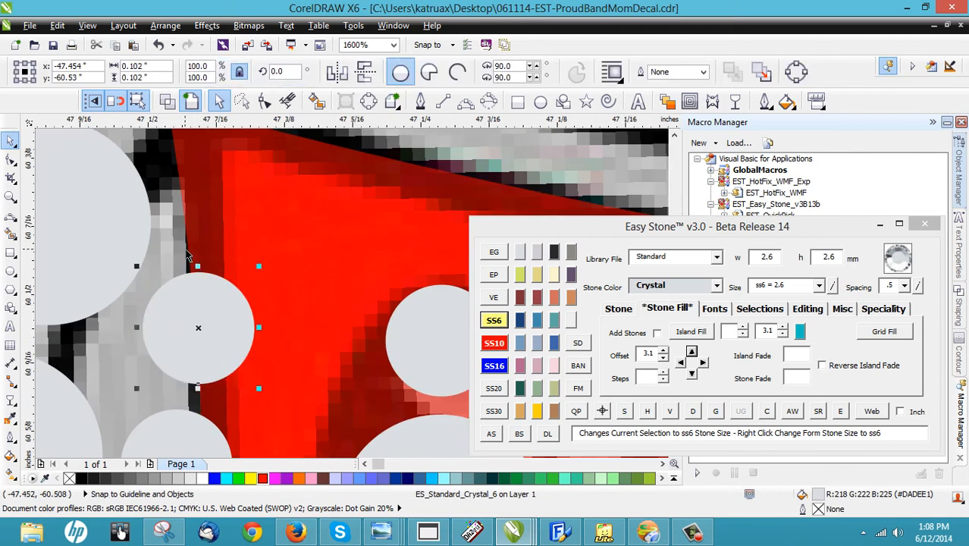
{"action": "scroll", "coordinate": [227, 231], "scroll_direction": "down", "scroll_amount": 3}
{"action": "key", "text": "Escape"}
{"action": "scroll", "coordinate": [134, 257], "scroll_direction": "down", "scroll_amount": 1}
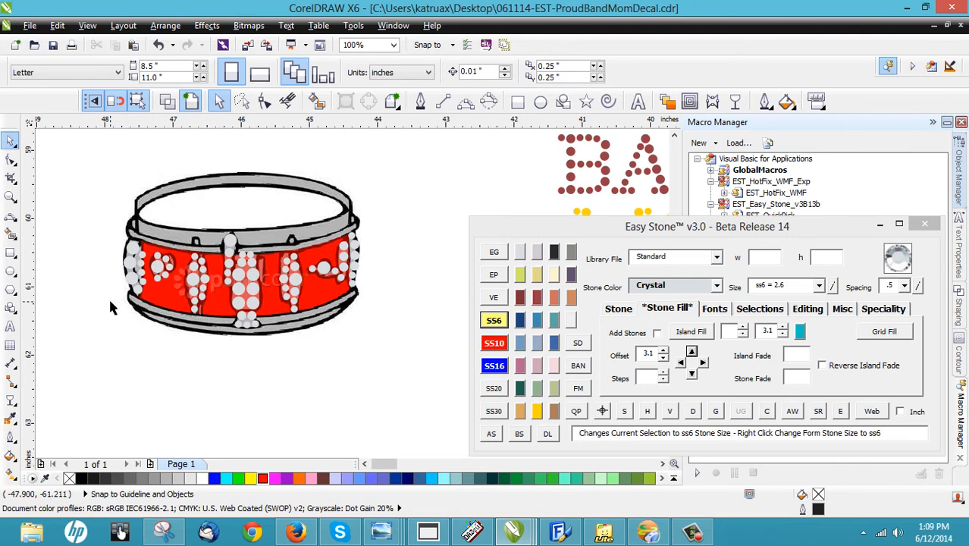
Copy an ss10 stone from the centre lug's foot onto the lower rim just to the left of the foot
{"action": "scroll", "coordinate": [217, 248], "scroll_direction": "up", "scroll_amount": 1}
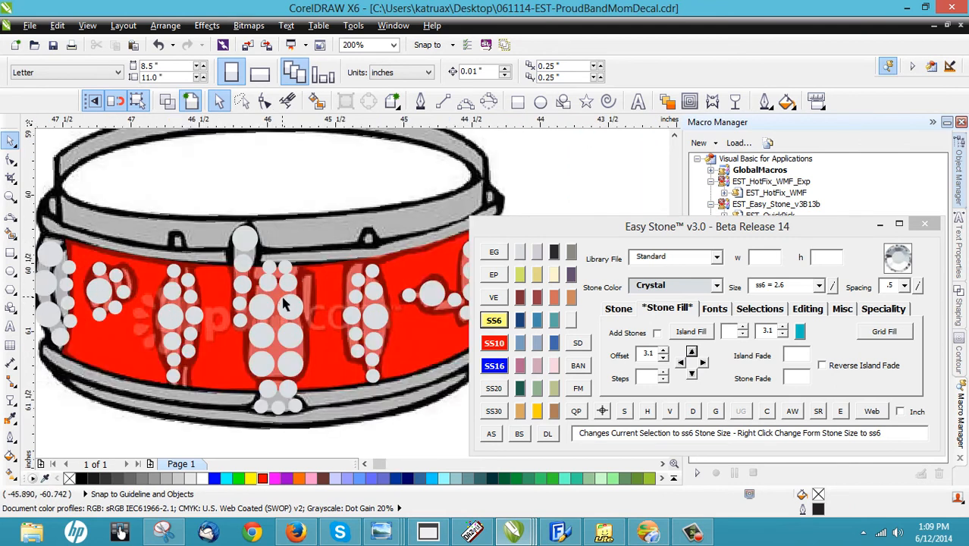
{"action": "scroll", "coordinate": [283, 304], "scroll_direction": "down", "scroll_amount": 1}
{"action": "scroll", "coordinate": [204, 272], "scroll_direction": "up", "scroll_amount": 1}
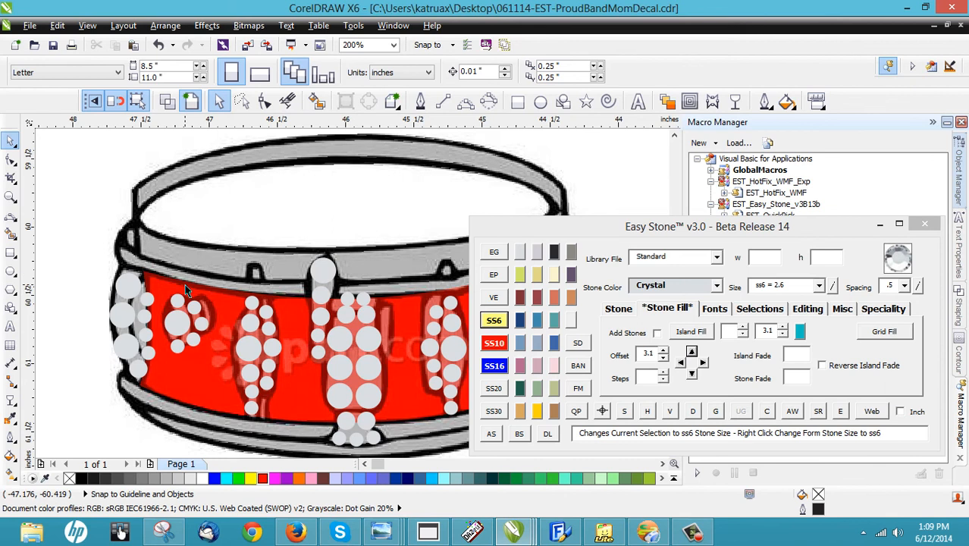
{"action": "scroll", "coordinate": [186, 290], "scroll_direction": "down", "scroll_amount": 1}
{"action": "scroll", "coordinate": [152, 338], "scroll_direction": "up", "scroll_amount": 1}
{"action": "scroll", "coordinate": [334, 341], "scroll_direction": "up", "scroll_amount": 1}
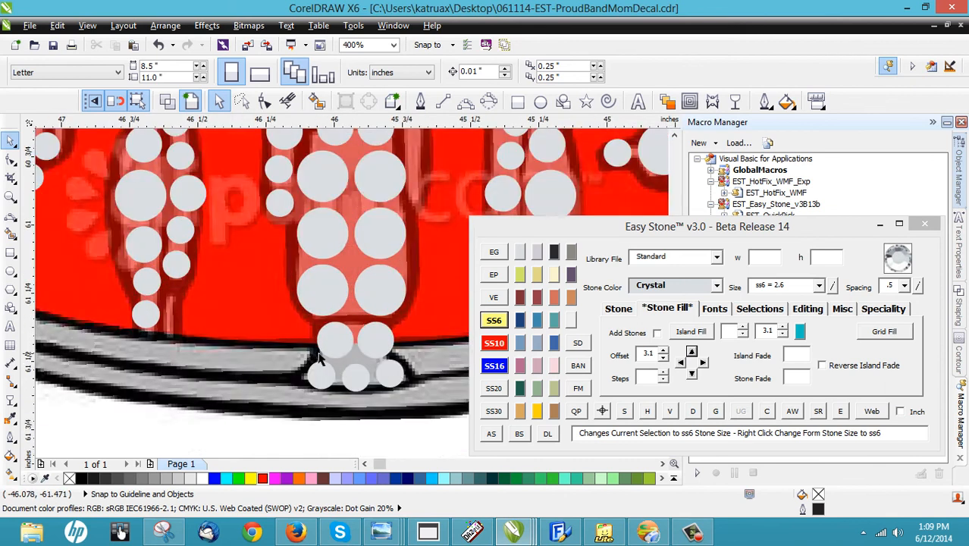
{"action": "scroll", "coordinate": [347, 337], "scroll_direction": "up", "scroll_amount": 1}
{"action": "left_click", "coordinate": [353, 341]}
{"action": "mouse_move", "coordinate": [353, 341]}
{"action": "left_mouse_down"}
{"action": "mouse_move", "coordinate": [256, 368]}
{"action": "mouse_move", "coordinate": [270, 379]}
{"action": "mouse_move", "coordinate": [292, 345]}
{"action": "left_mouse_up"}
{"action": "scroll", "coordinate": [289, 342], "scroll_direction": "down", "scroll_amount": 2}
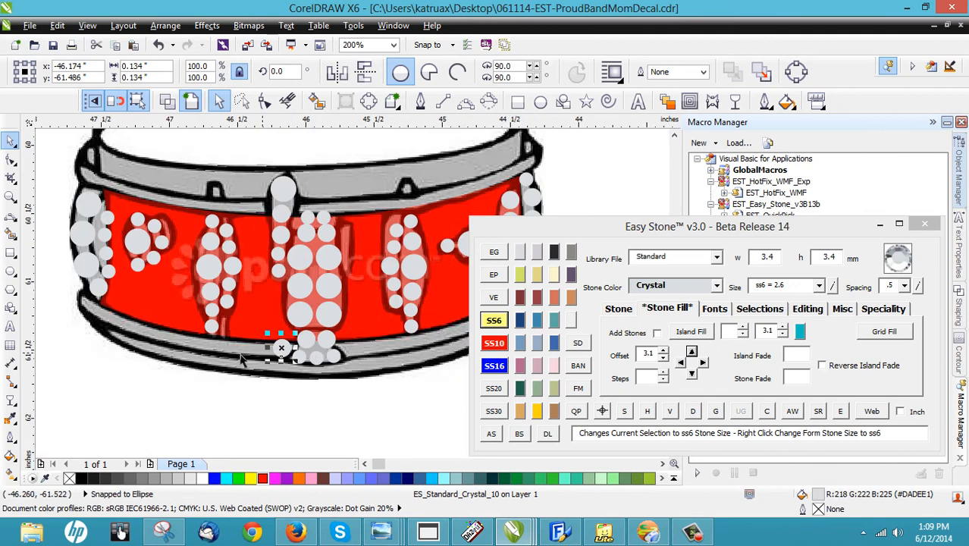
Copy the lower rim's ss10 stone to the rim's far left end, below the left-edge piece
{"action": "scroll", "coordinate": [174, 355], "scroll_direction": "down", "scroll_amount": 1}
{"action": "scroll", "coordinate": [225, 342], "scroll_direction": "up", "scroll_amount": 1}
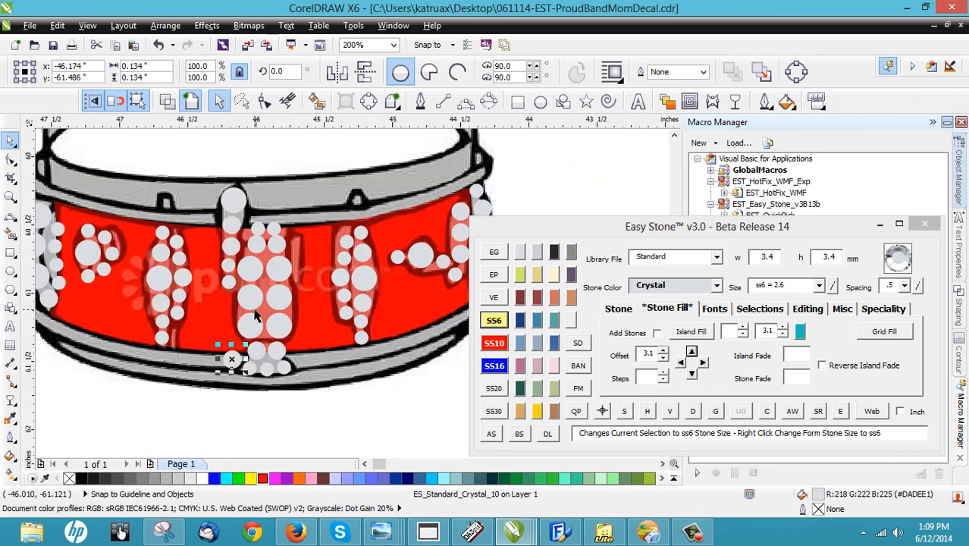
{"action": "scroll", "coordinate": [315, 351], "scroll_direction": "down", "scroll_amount": 1}
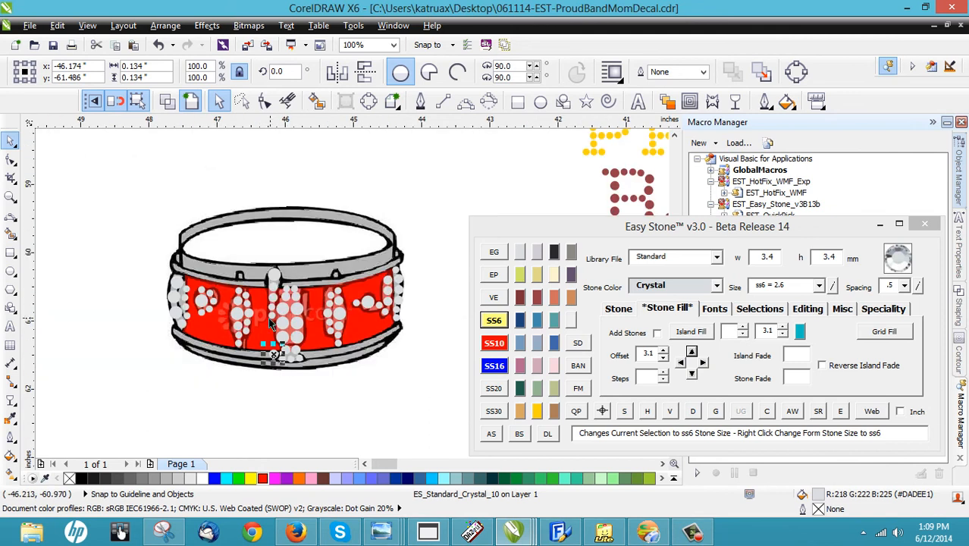
{"action": "scroll", "coordinate": [270, 322], "scroll_direction": "up", "scroll_amount": 1}
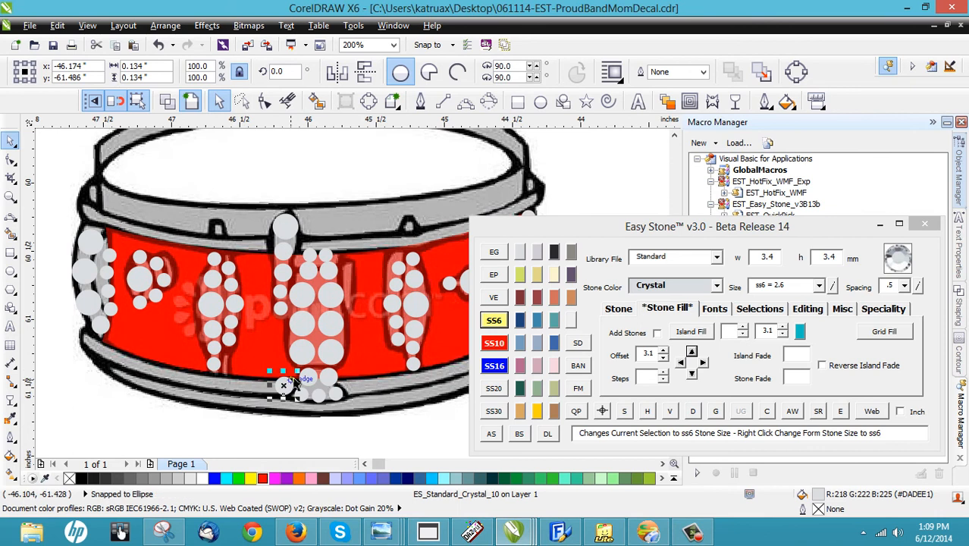
{"action": "left_click_drag", "start_coordinate": [284, 384], "coordinate": [140, 305]}
{"action": "scroll", "coordinate": [79, 338], "scroll_direction": "up", "scroll_amount": 3}
{"action": "scroll", "coordinate": [137, 300], "scroll_direction": "down", "scroll_amount": 3}
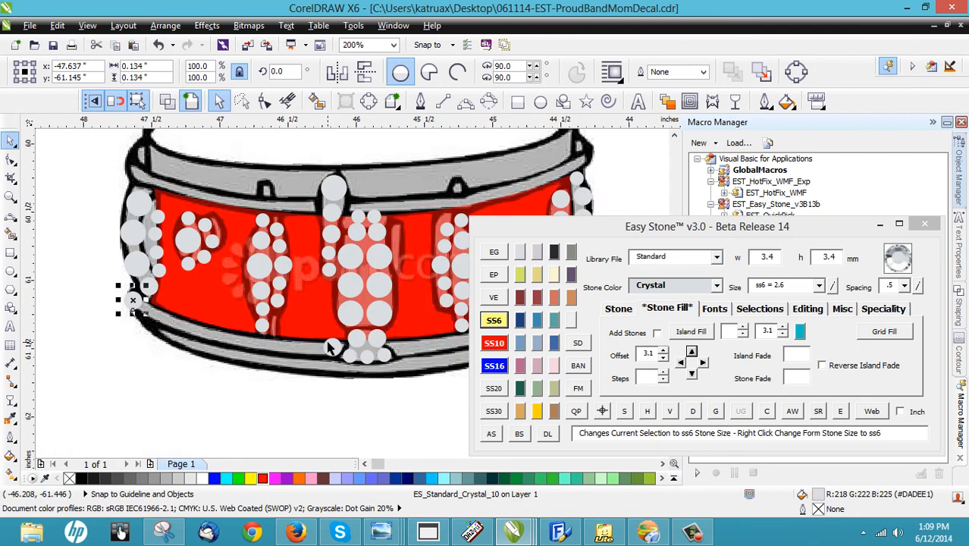
Add a row of stones between the two ss10 stones on the lower rim and bend its path down along the rim
{"action": "left_click", "coordinate": [330, 347], "text": "shift"}
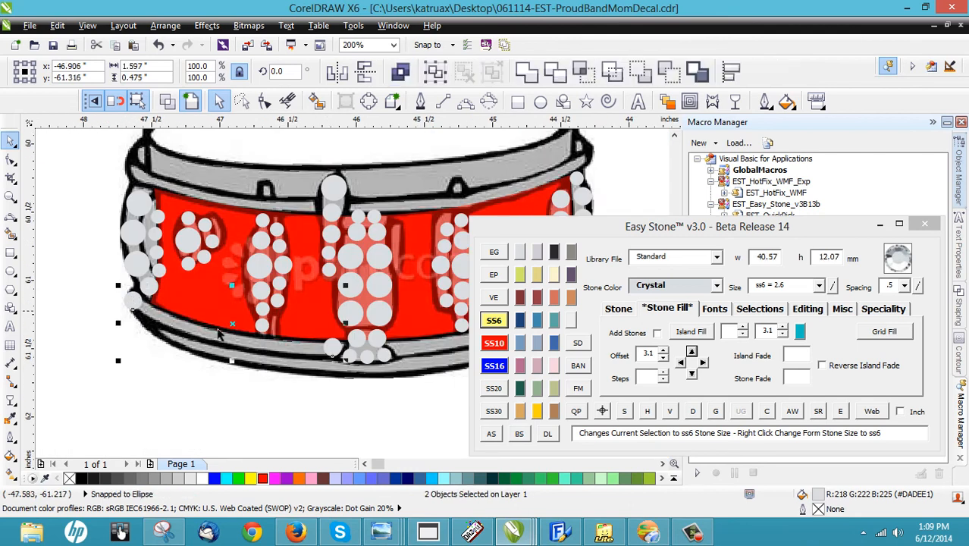
{"action": "left_click", "coordinate": [491, 435]}
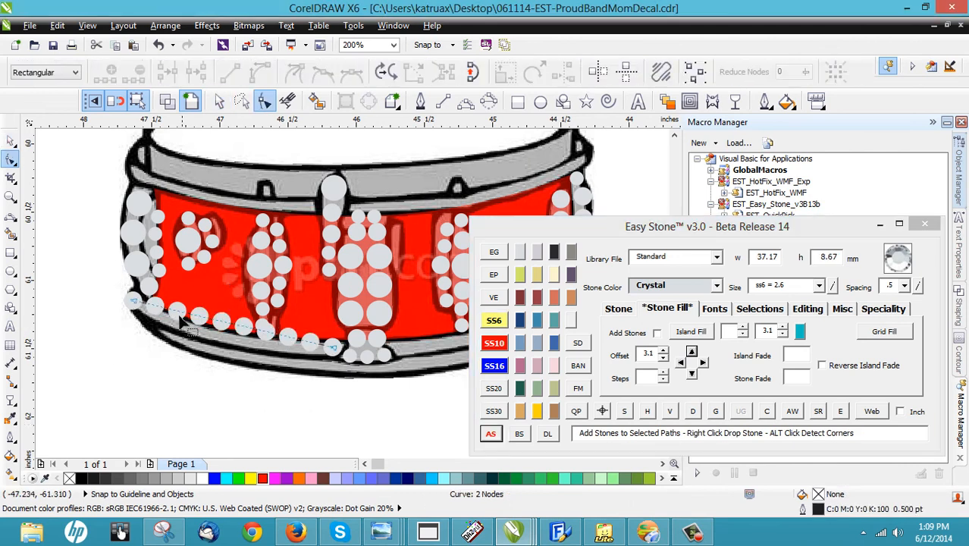
{"action": "scroll", "coordinate": [219, 330], "scroll_direction": "up", "scroll_amount": 2}
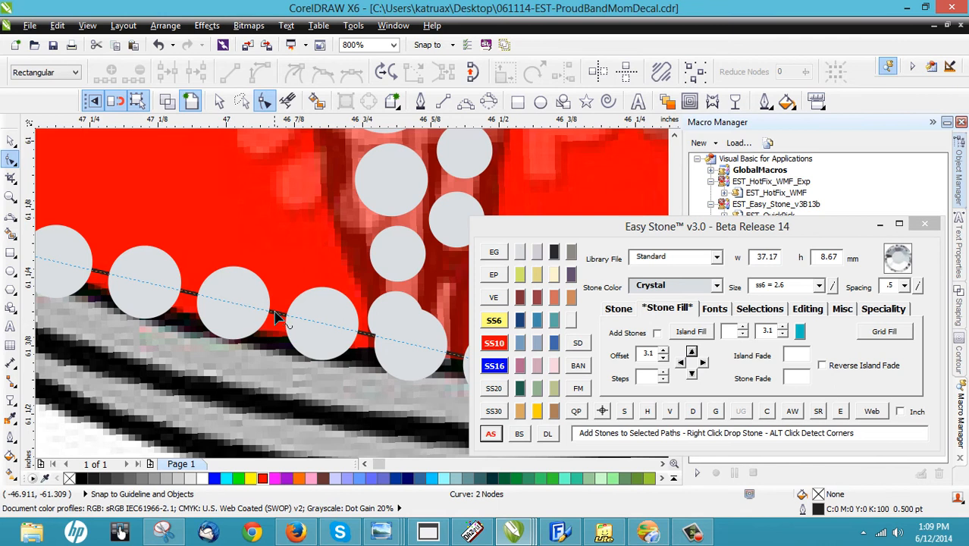
{"action": "left_click_drag", "start_coordinate": [276, 317], "coordinate": [258, 358]}
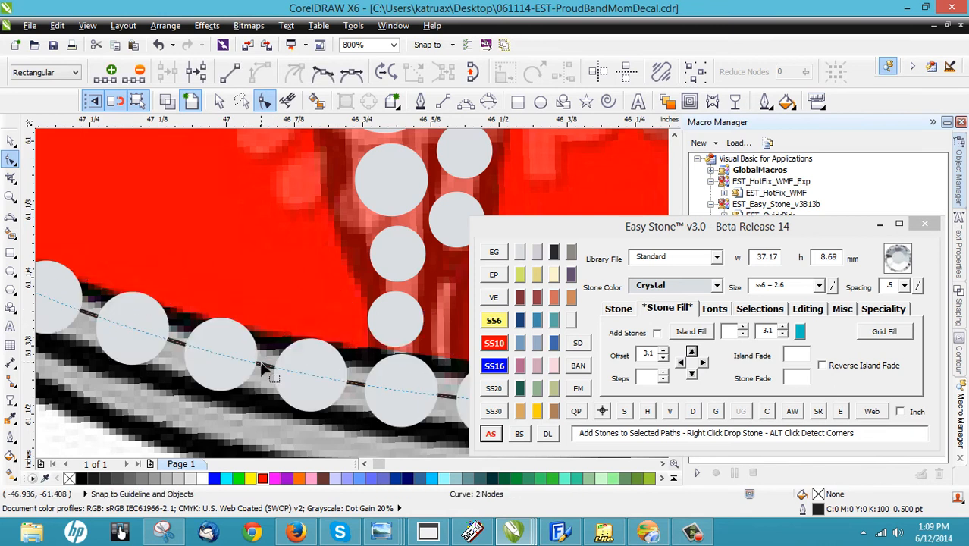
{"action": "scroll", "coordinate": [250, 347], "scroll_direction": "down", "scroll_amount": 3}
{"action": "scroll", "coordinate": [269, 357], "scroll_direction": "up", "scroll_amount": 2}
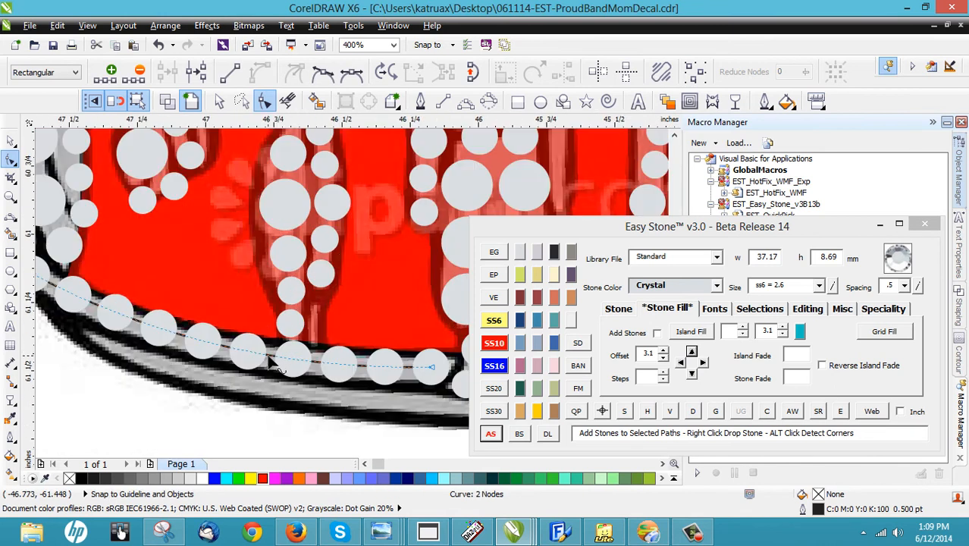
Refine the curve of the stone row's path to fit the lower rim, finish shape editing, and deselect
{"action": "left_click_drag", "start_coordinate": [270, 361], "coordinate": [246, 355]}
{"action": "scroll", "coordinate": [256, 345], "scroll_direction": "down", "scroll_amount": 2}
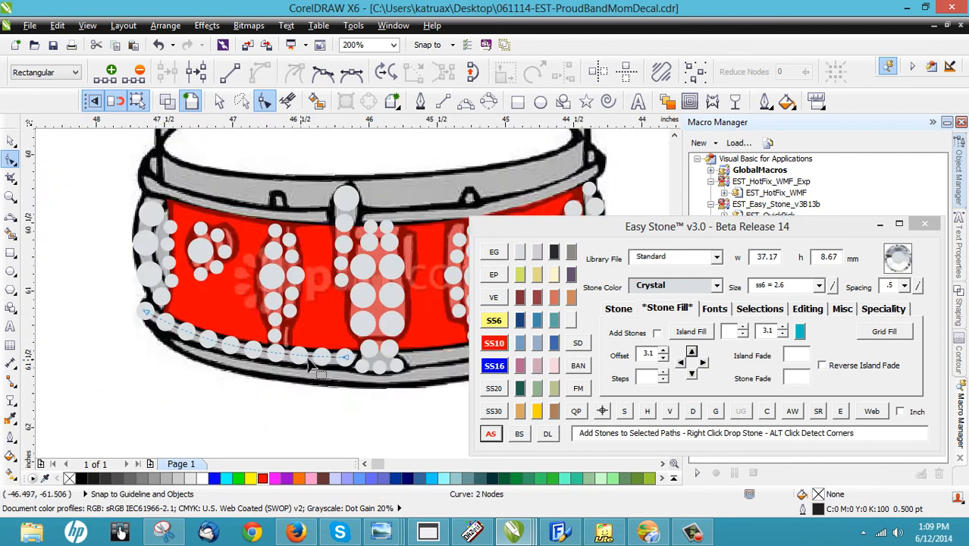
{"action": "scroll", "coordinate": [390, 353], "scroll_direction": "up", "scroll_amount": 2}
{"action": "left_click", "coordinate": [389, 357]}
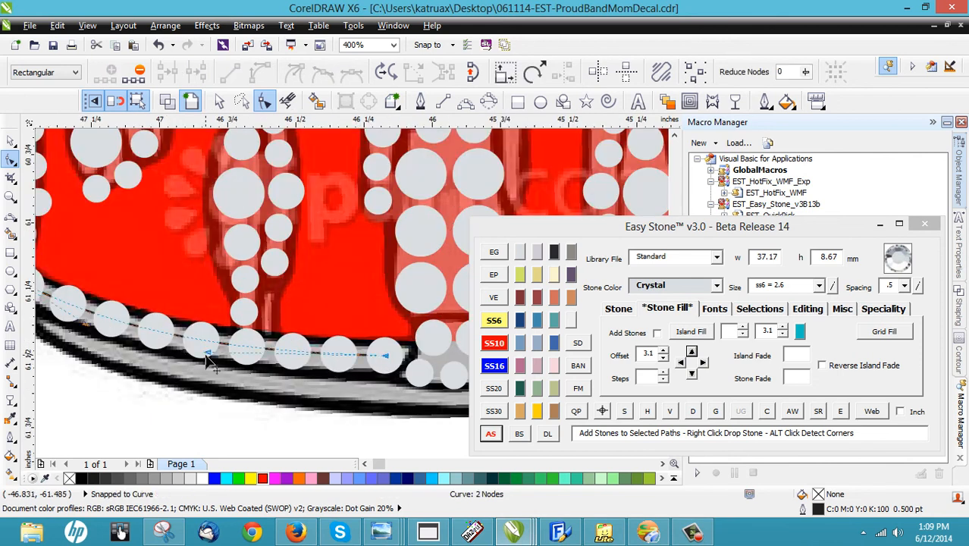
{"action": "scroll", "coordinate": [204, 349], "scroll_direction": "down", "scroll_amount": 1}
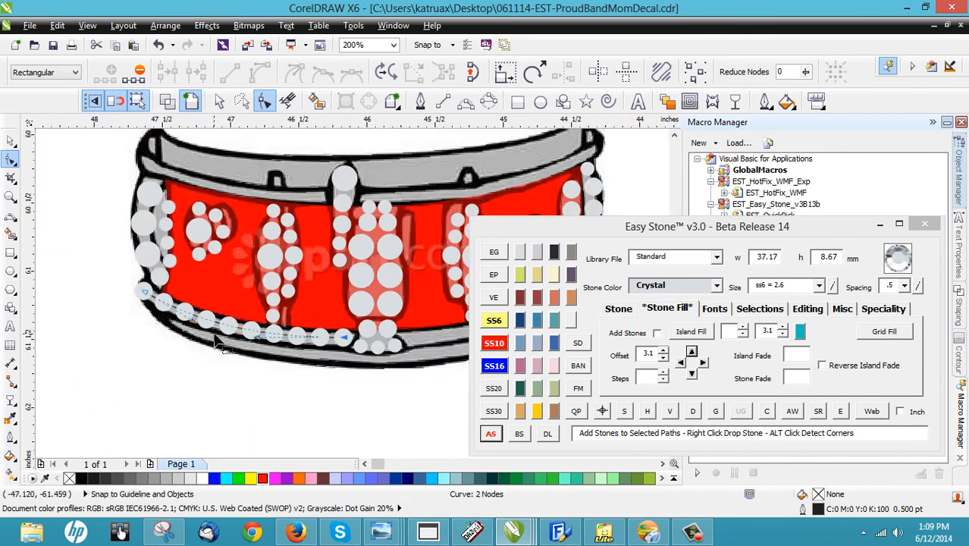
{"action": "key", "text": "space"}
{"action": "left_click", "coordinate": [193, 356]}
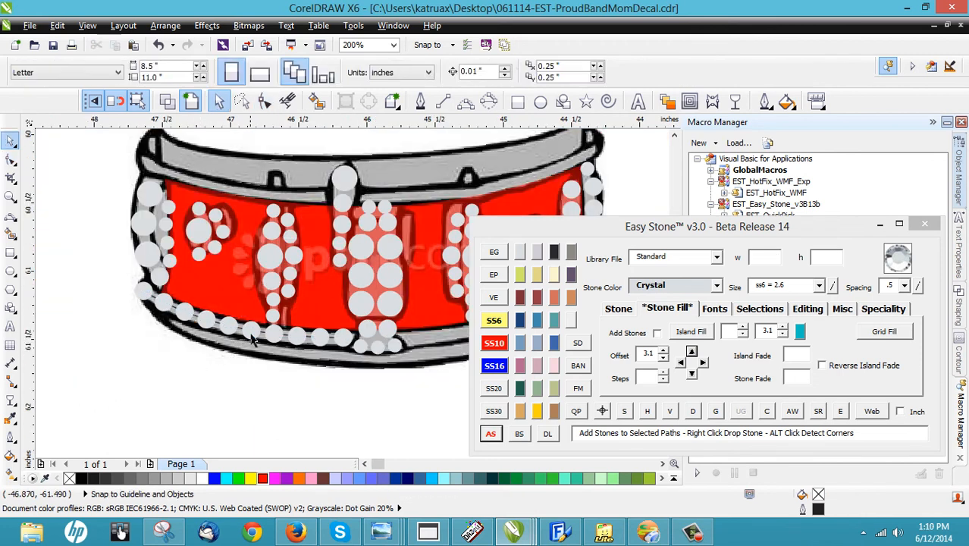
Separate the stone row on the lower rim's left half into individual stones and add the foot's upper-left ss10 stone to the selection
{"action": "left_click", "coordinate": [250, 329]}
{"action": "left_click", "coordinate": [692, 412]}
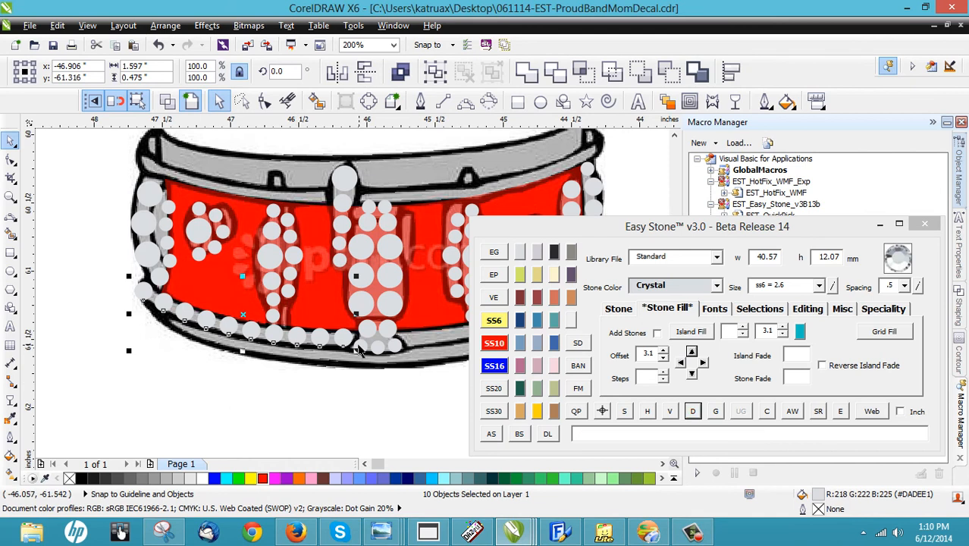
{"action": "scroll", "coordinate": [375, 347], "scroll_direction": "up", "scroll_amount": 1}
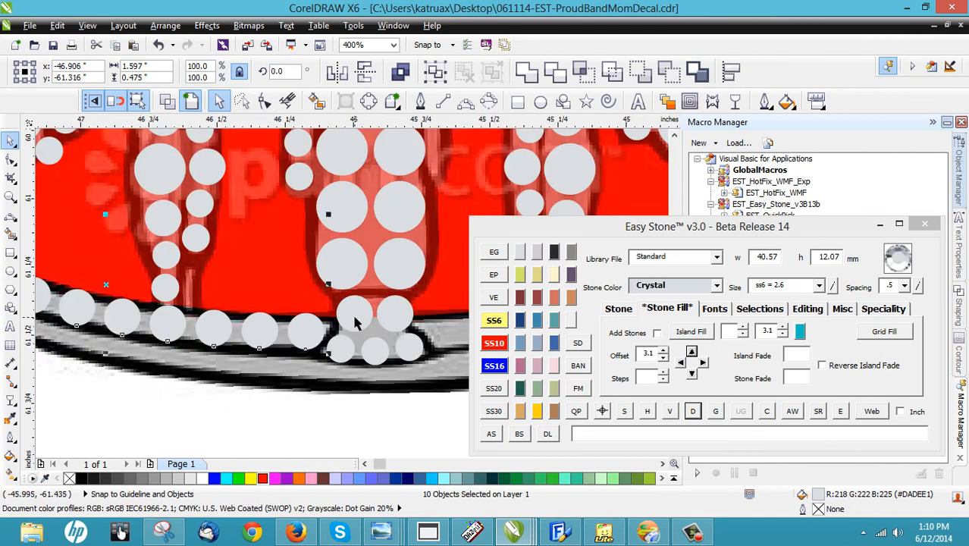
{"action": "left_click", "coordinate": [356, 322], "text": "shift"}
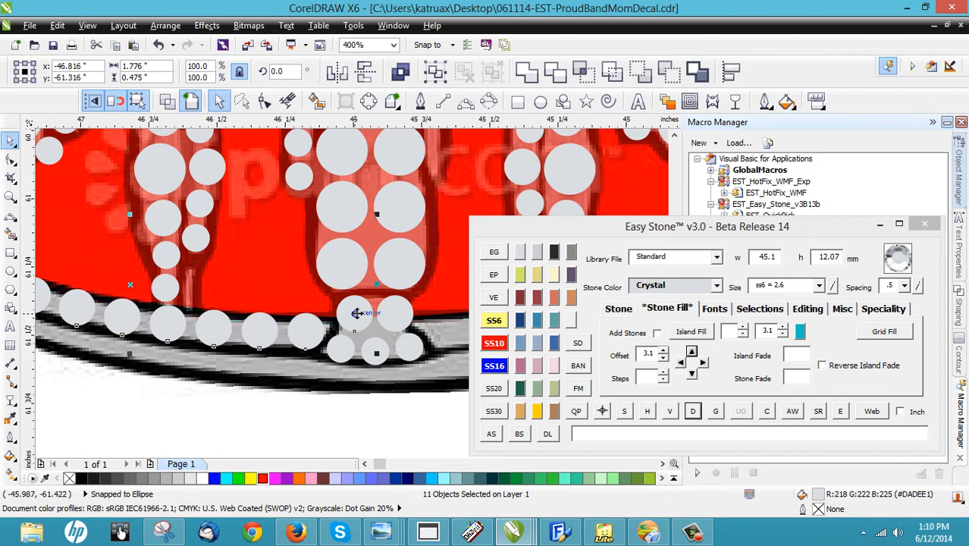
Mirror a copy of the selected stones onto the lower rim's right half, align its inner stone with the foot's upper-right stone, and deselect
{"action": "scroll", "coordinate": [359, 313], "scroll_direction": "down", "scroll_amount": 1}
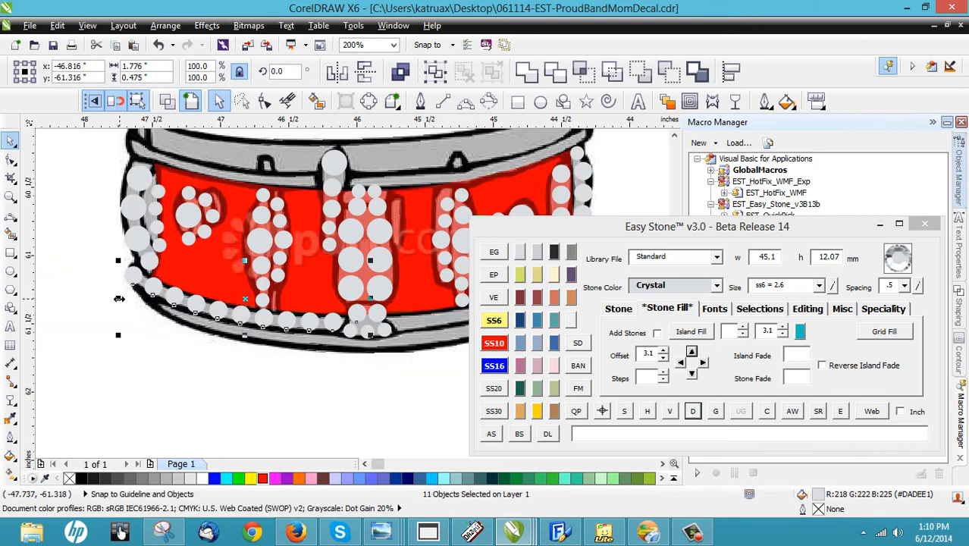
{"action": "left_click_drag", "start_coordinate": [119, 299], "coordinate": [393, 358]}
{"action": "key", "text": "ctrl"}
{"action": "right_click", "coordinate": [453, 342]}
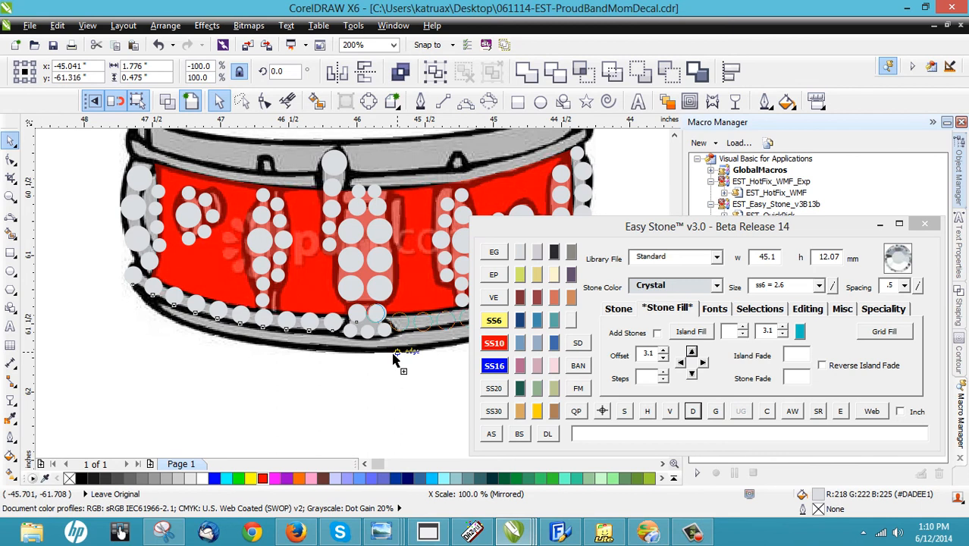
{"action": "left_click_drag", "start_coordinate": [393, 358], "coordinate": [402, 359]}
{"action": "scroll", "coordinate": [401, 356], "scroll_direction": "up", "scroll_amount": 2}
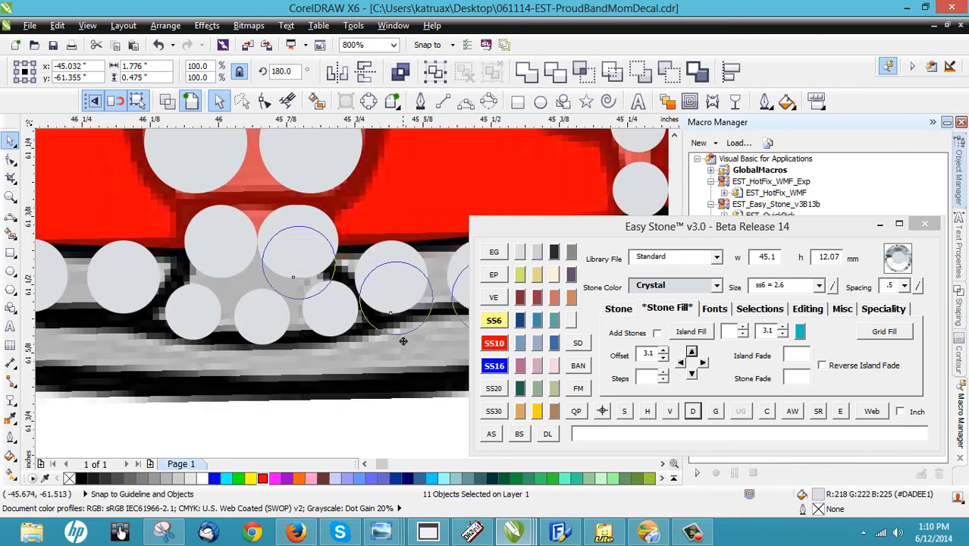
{"action": "left_click_drag", "start_coordinate": [354, 444], "coordinate": [343, 446]}
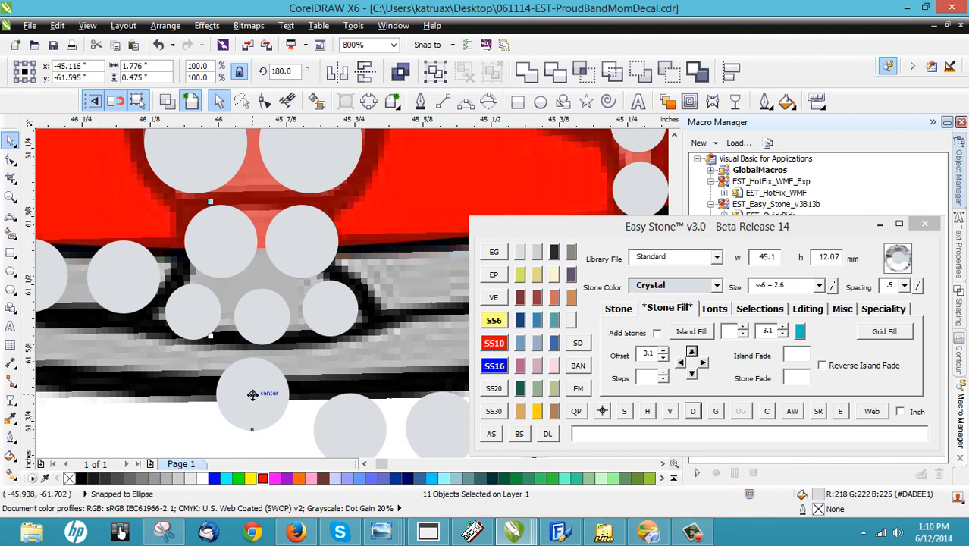
{"action": "left_click_drag", "start_coordinate": [253, 395], "coordinate": [303, 241]}
{"action": "scroll", "coordinate": [239, 263], "scroll_direction": "down", "scroll_amount": 2}
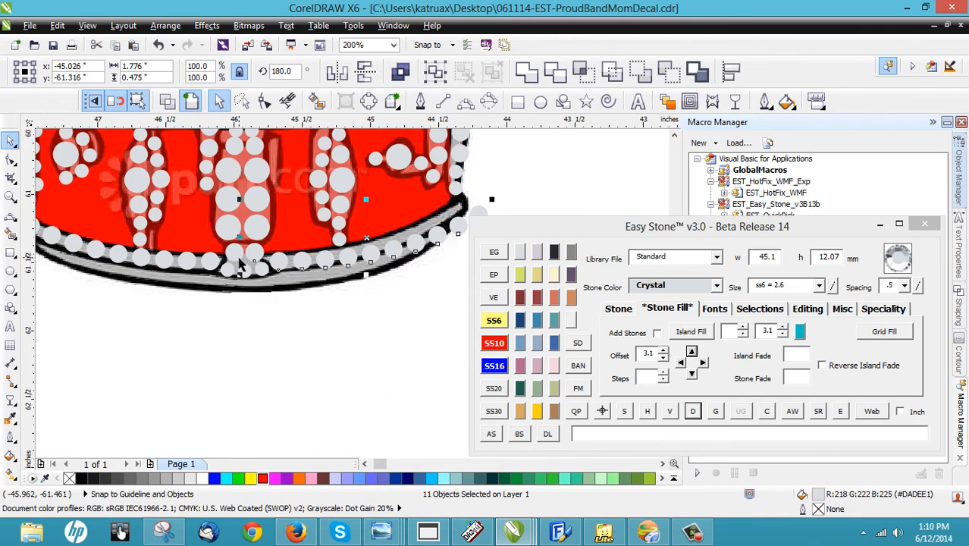
{"action": "scroll", "coordinate": [346, 291], "scroll_direction": "down", "scroll_amount": 1}
{"action": "scroll", "coordinate": [359, 265], "scroll_direction": "up", "scroll_amount": 1}
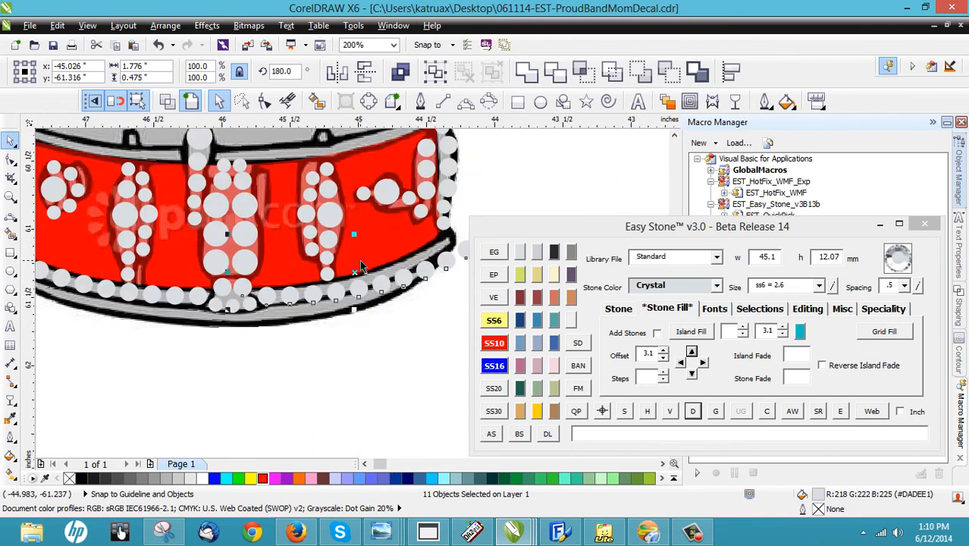
{"action": "scroll", "coordinate": [361, 264], "scroll_direction": "down", "scroll_amount": 1}
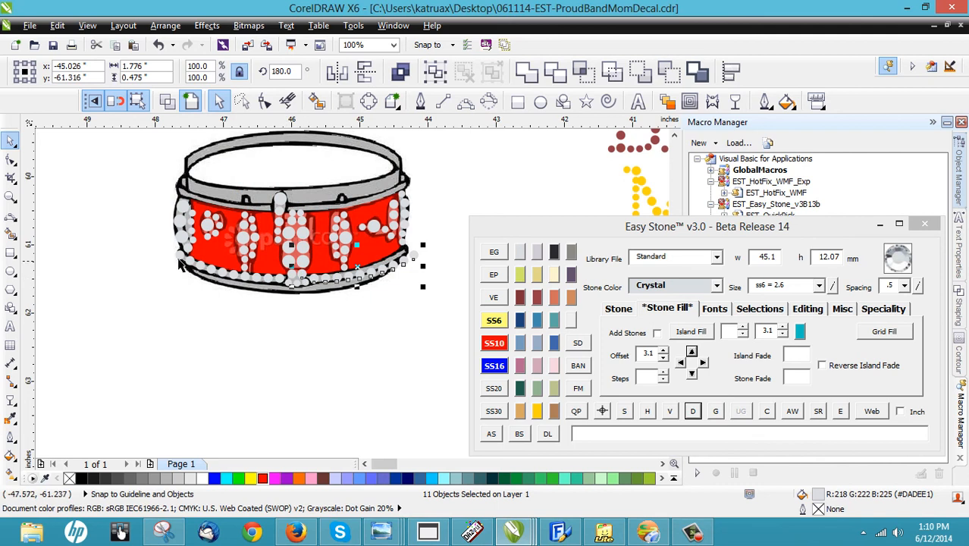
{"action": "left_click", "coordinate": [275, 373]}
Examine the fit of the stones along the lower rim at both ends and around the centre lug's foot
{"action": "scroll", "coordinate": [421, 194], "scroll_direction": "up", "scroll_amount": 2}
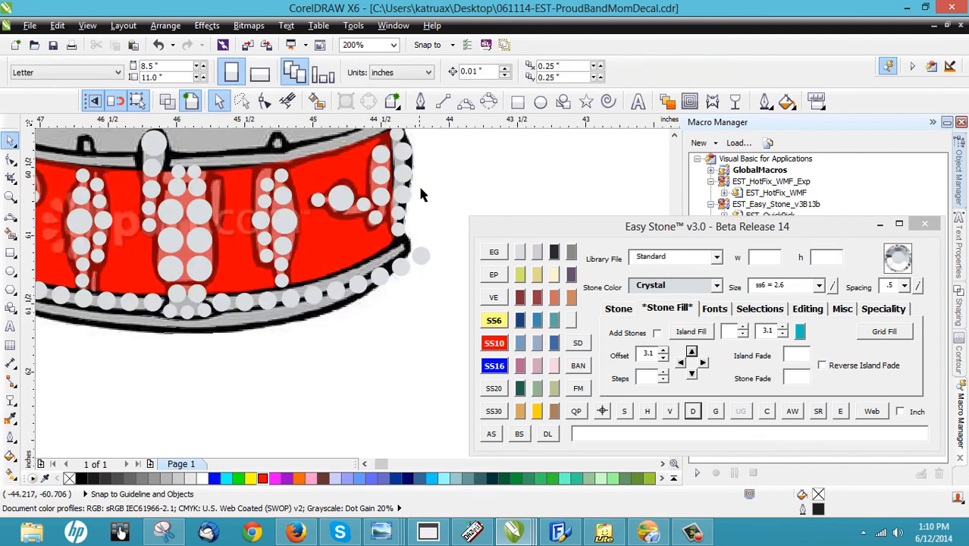
{"action": "scroll", "coordinate": [407, 271], "scroll_direction": "down", "scroll_amount": 2}
{"action": "scroll", "coordinate": [413, 263], "scroll_direction": "up", "scroll_amount": 2}
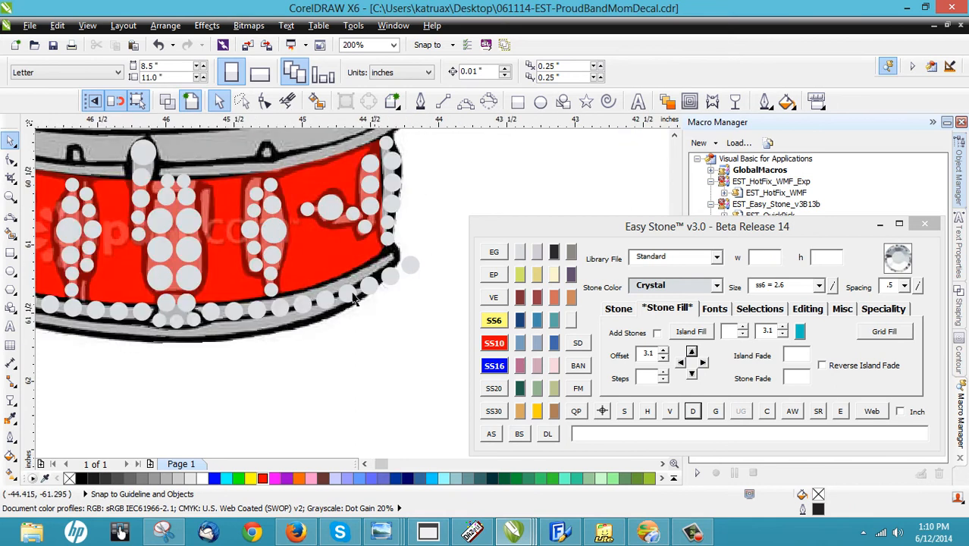
{"action": "scroll", "coordinate": [330, 308], "scroll_direction": "down", "scroll_amount": 2}
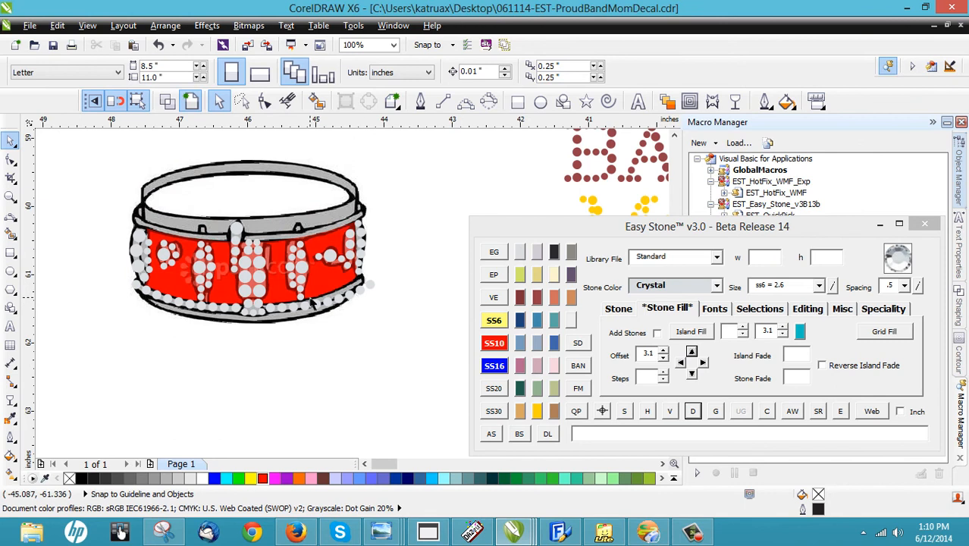
{"action": "scroll", "coordinate": [294, 323], "scroll_direction": "up", "scroll_amount": 2}
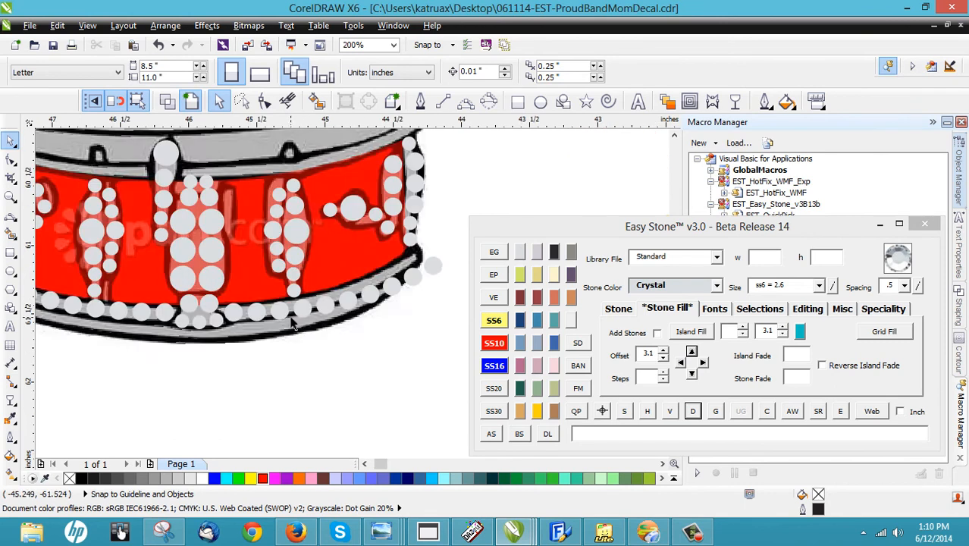
{"action": "scroll", "coordinate": [296, 325], "scroll_direction": "down", "scroll_amount": 2}
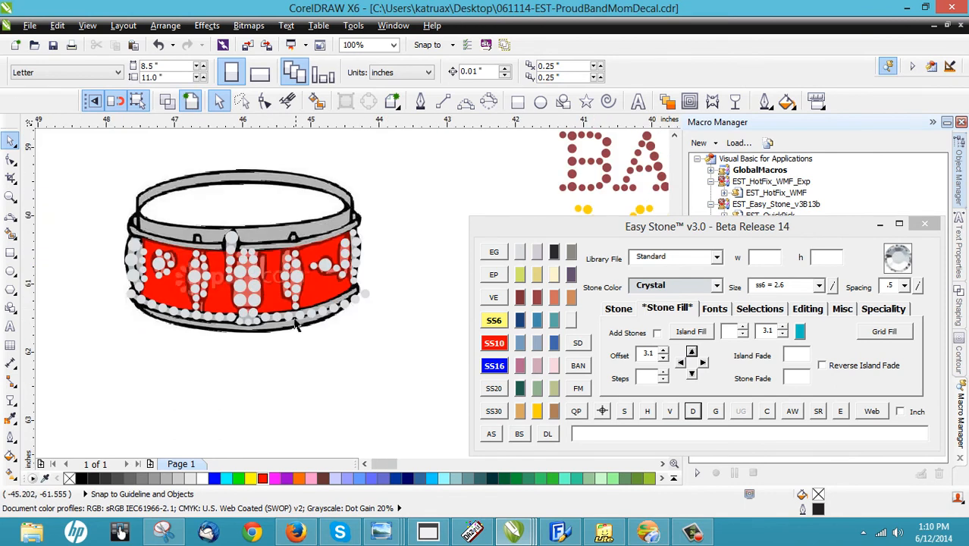
{"action": "scroll", "coordinate": [279, 323], "scroll_direction": "up", "scroll_amount": 1}
{"action": "scroll", "coordinate": [267, 334], "scroll_direction": "down", "scroll_amount": 1}
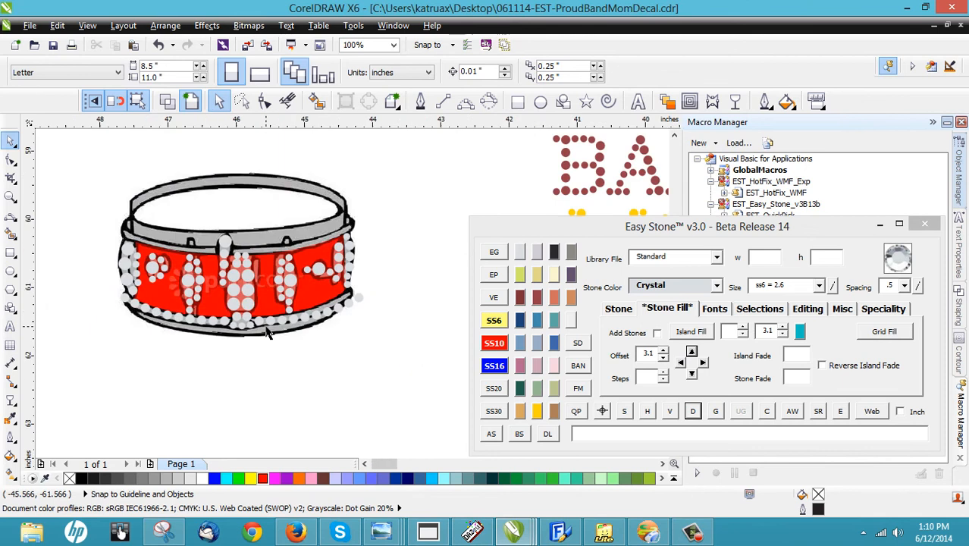
{"action": "scroll", "coordinate": [357, 261], "scroll_direction": "up", "scroll_amount": 1}
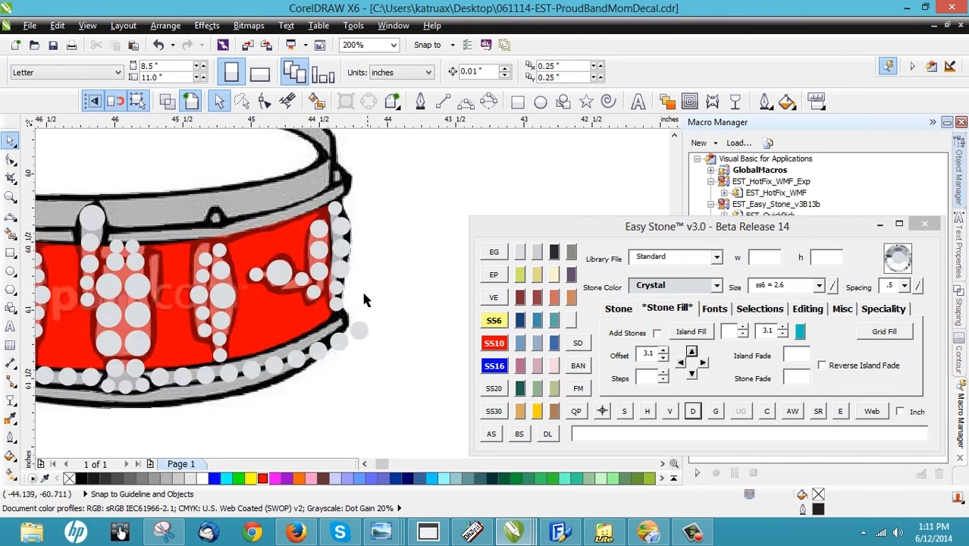
{"action": "scroll", "coordinate": [364, 322], "scroll_direction": "down", "scroll_amount": 1}
{"action": "scroll", "coordinate": [107, 303], "scroll_direction": "up", "scroll_amount": 1}
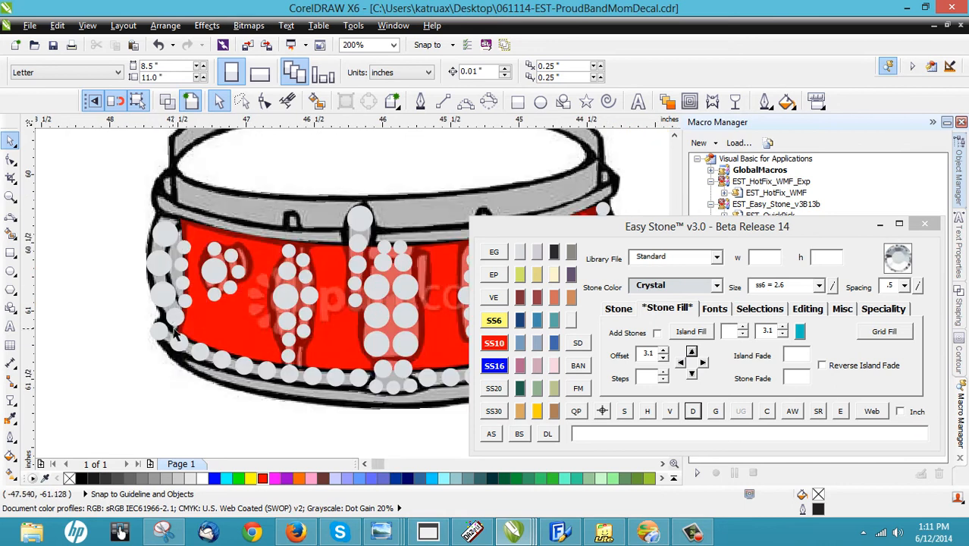
{"action": "scroll", "coordinate": [127, 296], "scroll_direction": "down", "scroll_amount": 1}
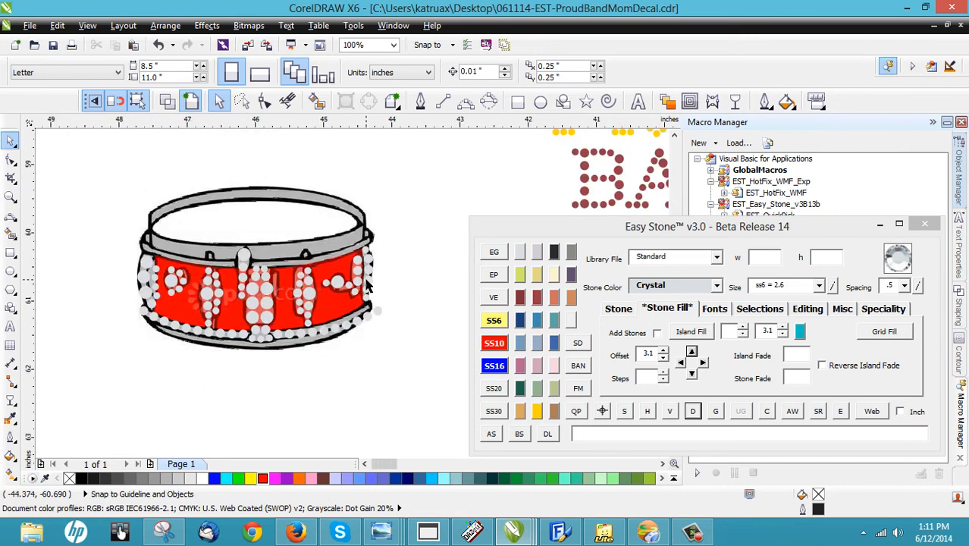
{"action": "scroll", "coordinate": [391, 329], "scroll_direction": "up", "scroll_amount": 1}
{"action": "scroll", "coordinate": [386, 309], "scroll_direction": "down", "scroll_amount": 1}
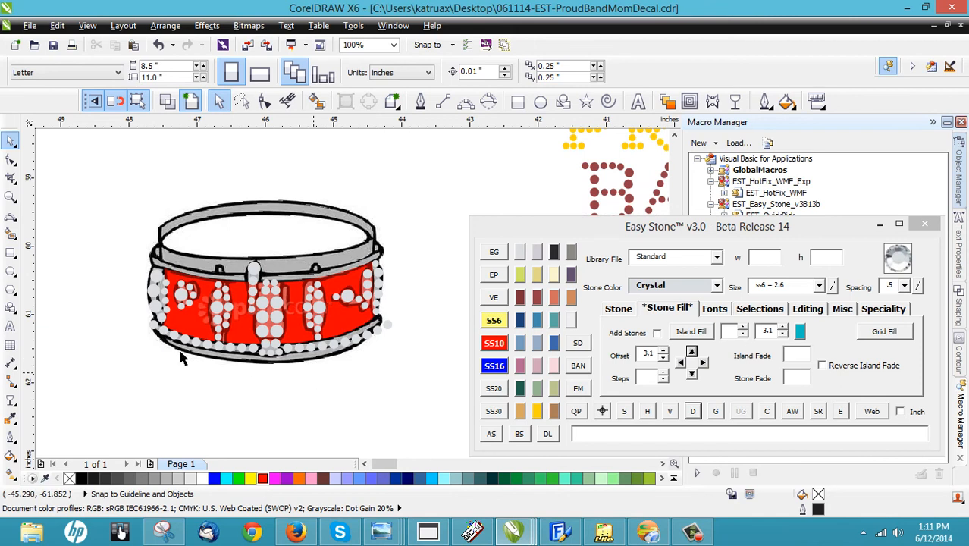
{"action": "scroll", "coordinate": [185, 356], "scroll_direction": "up", "scroll_amount": 2}
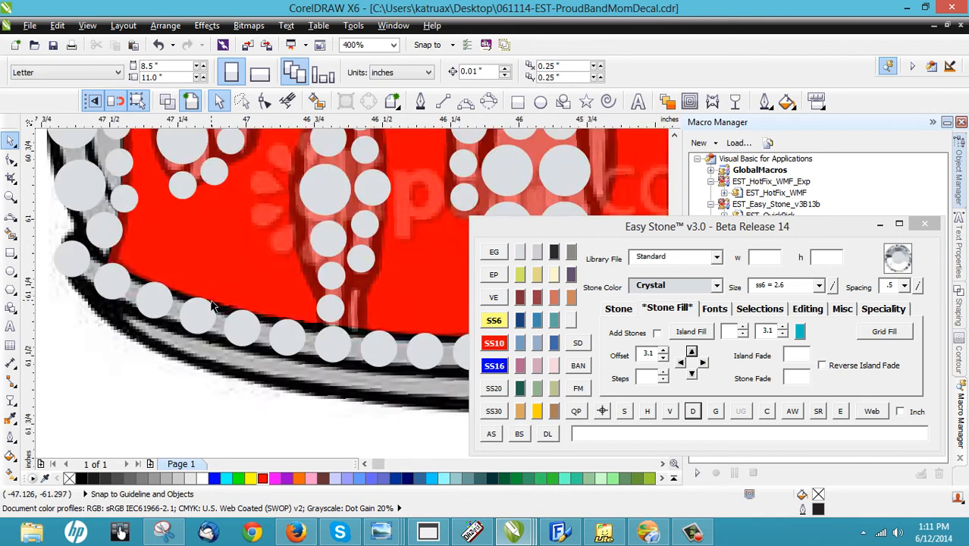
{"action": "scroll", "coordinate": [213, 306], "scroll_direction": "down", "scroll_amount": 2}
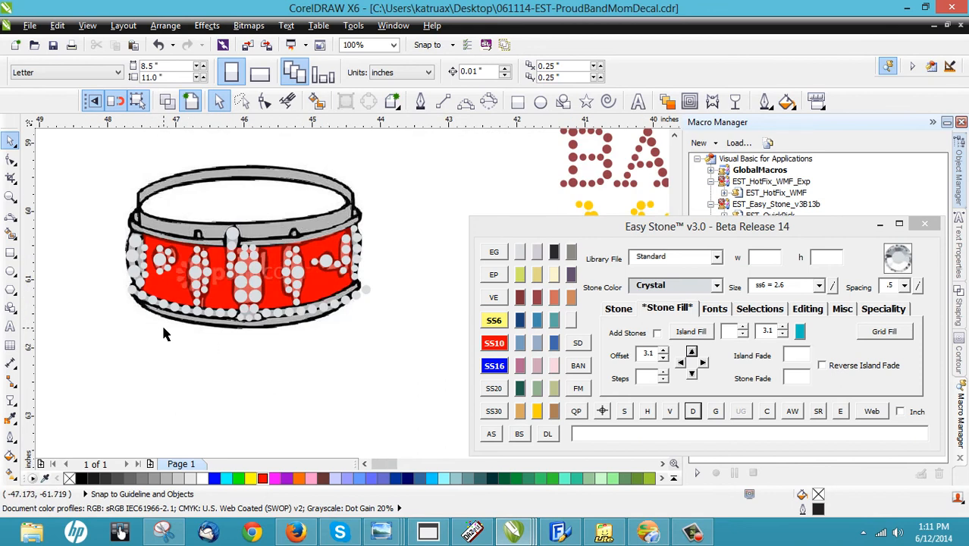
Copy an ss6 stone from the left-edge piece to three spots along the bottom hoop's left end, below the lower rim row, and deselect
{"action": "scroll", "coordinate": [162, 327], "scroll_direction": "up", "scroll_amount": 2}
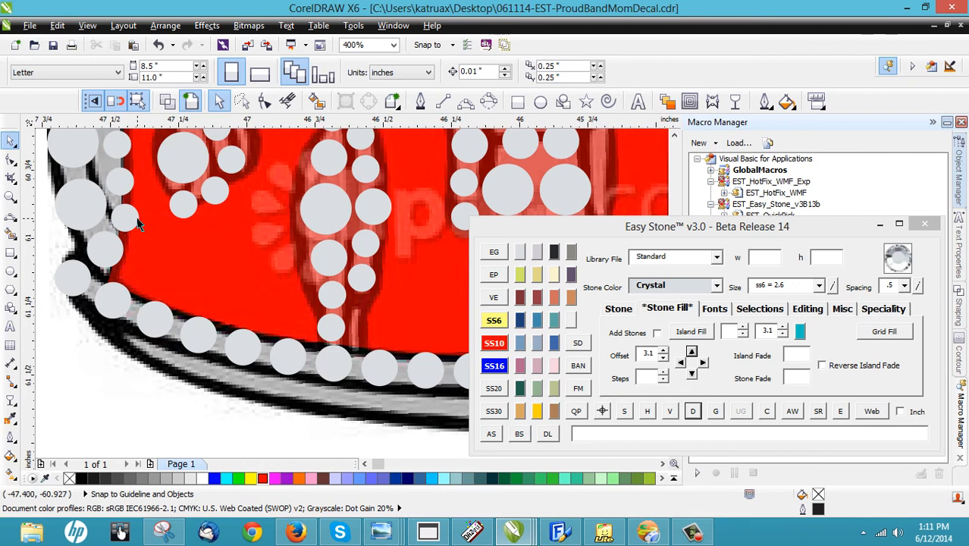
{"action": "left_click_drag", "start_coordinate": [125, 218], "coordinate": [249, 418]}
{"action": "scroll", "coordinate": [82, 325], "scroll_direction": "up", "scroll_amount": 1}
{"action": "key", "text": "space"}
{"action": "key", "text": "space"}
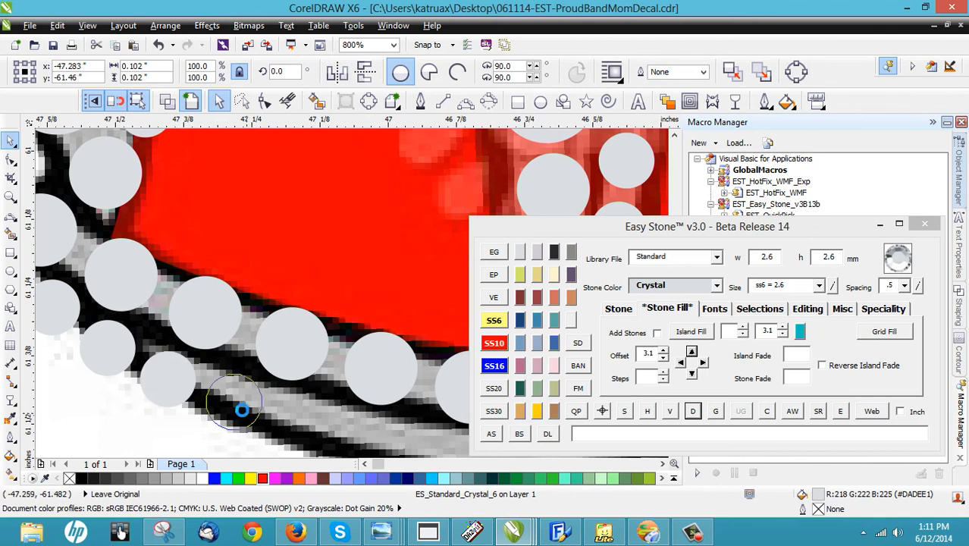
{"action": "scroll", "coordinate": [147, 319], "scroll_direction": "down", "scroll_amount": 1}
{"action": "scroll", "coordinate": [235, 370], "scroll_direction": "up", "scroll_amount": 1}
{"action": "scroll", "coordinate": [184, 350], "scroll_direction": "down", "scroll_amount": 3}
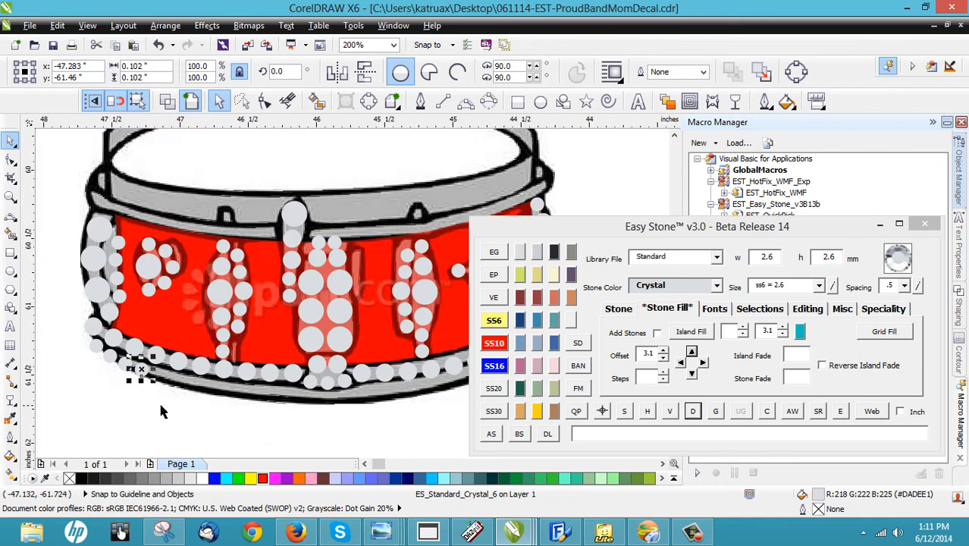
{"action": "left_click", "coordinate": [161, 413]}
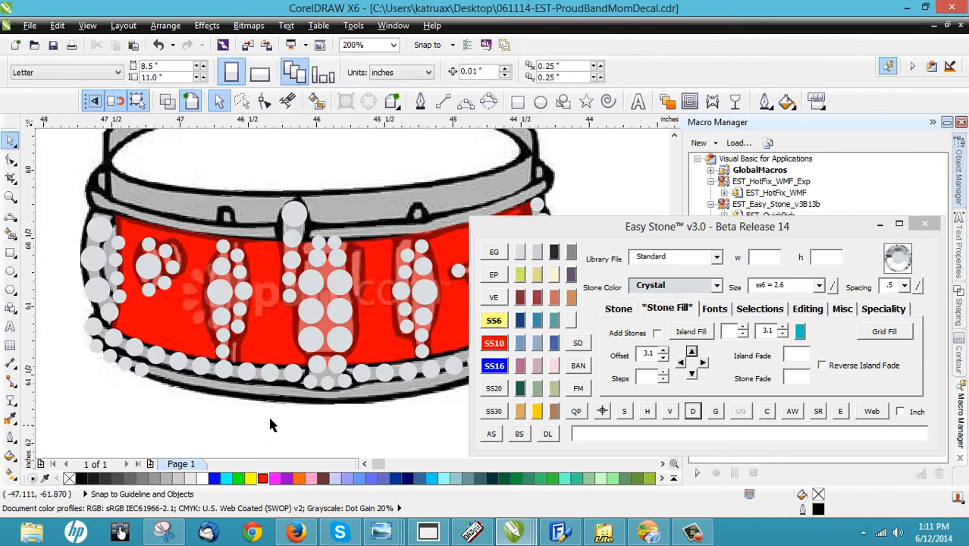
Copy the centre lug foot's bottom-middle ss6 stone straight down onto the bottom hoop
{"action": "scroll", "coordinate": [310, 400], "scroll_direction": "up", "scroll_amount": 1}
{"action": "scroll", "coordinate": [349, 384], "scroll_direction": "up", "scroll_amount": 1}
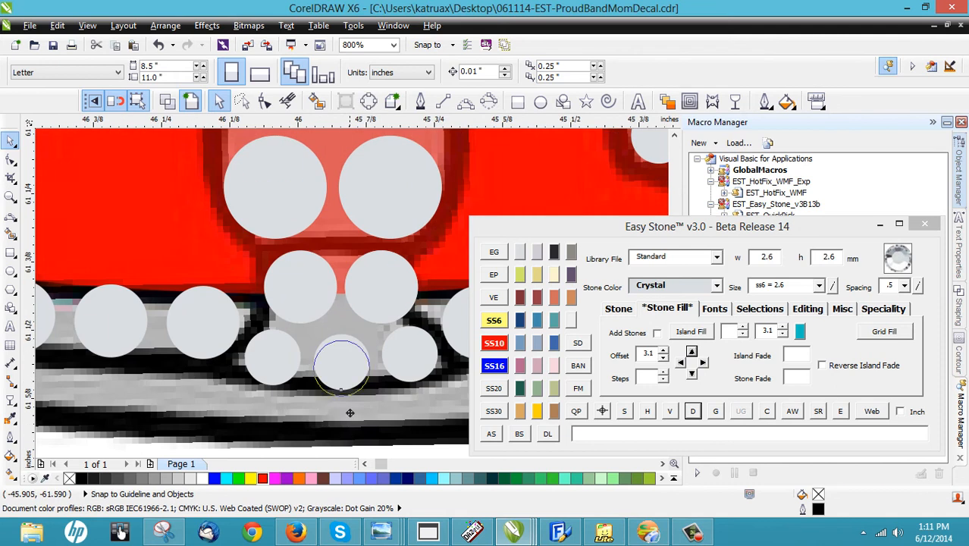
{"action": "left_click_drag", "start_coordinate": [341, 356], "coordinate": [340, 423]}
{"action": "scroll", "coordinate": [327, 311], "scroll_direction": "down", "scroll_amount": 2}
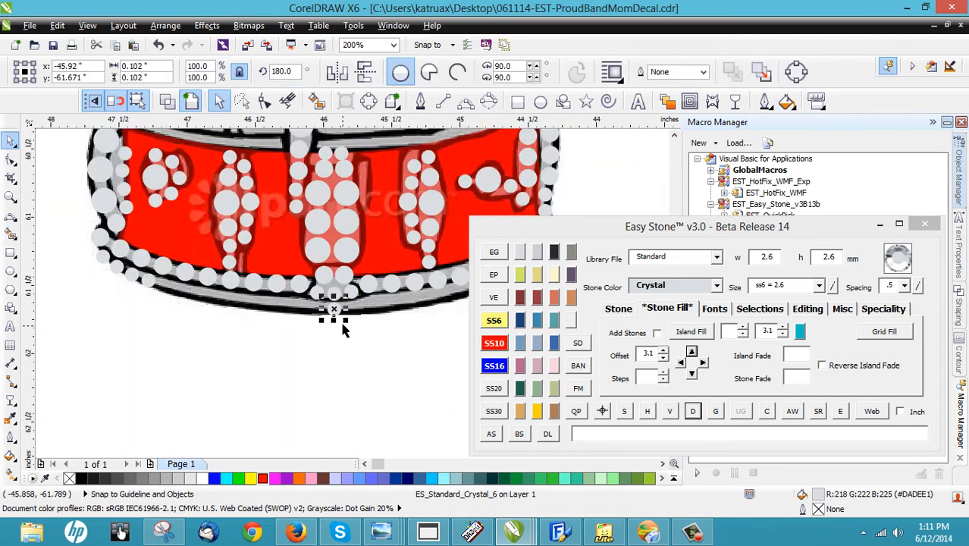
Change the centre lug foot's bottom-middle stone to size ss10 and deselect it
{"action": "scroll", "coordinate": [324, 288], "scroll_direction": "up", "scroll_amount": 2}
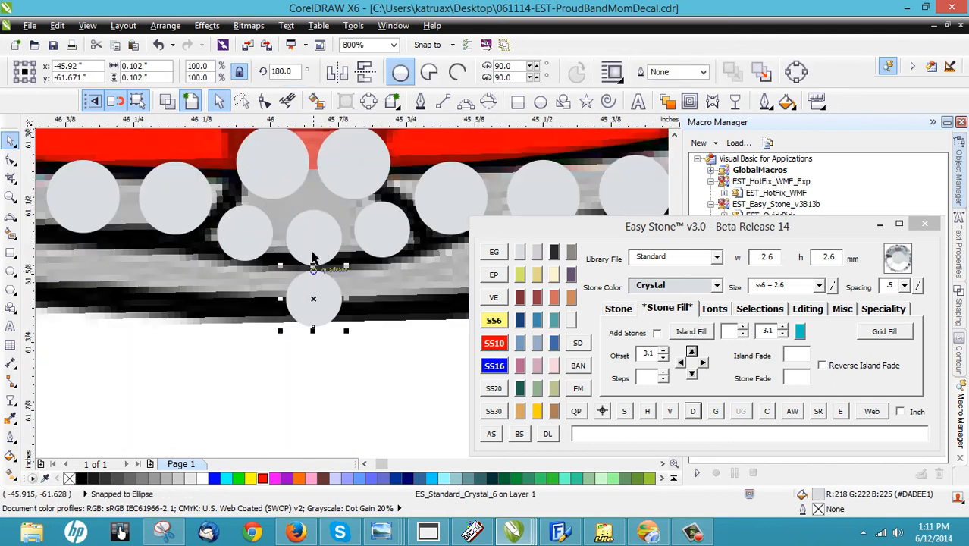
{"action": "left_click", "coordinate": [493, 343]}
{"action": "left_click", "coordinate": [381, 363]}
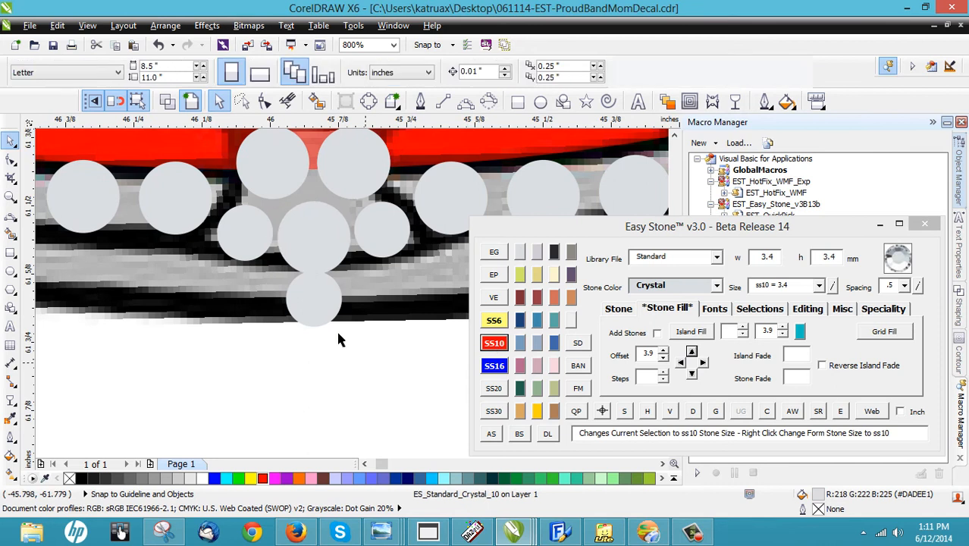
Shift the bottom hoop's centre ss6 stone slightly down and place a copy of it beside it, below the foot's lower-left stone
{"action": "scroll", "coordinate": [310, 234], "scroll_direction": "up", "scroll_amount": 1}
{"action": "left_click", "coordinate": [313, 351]}
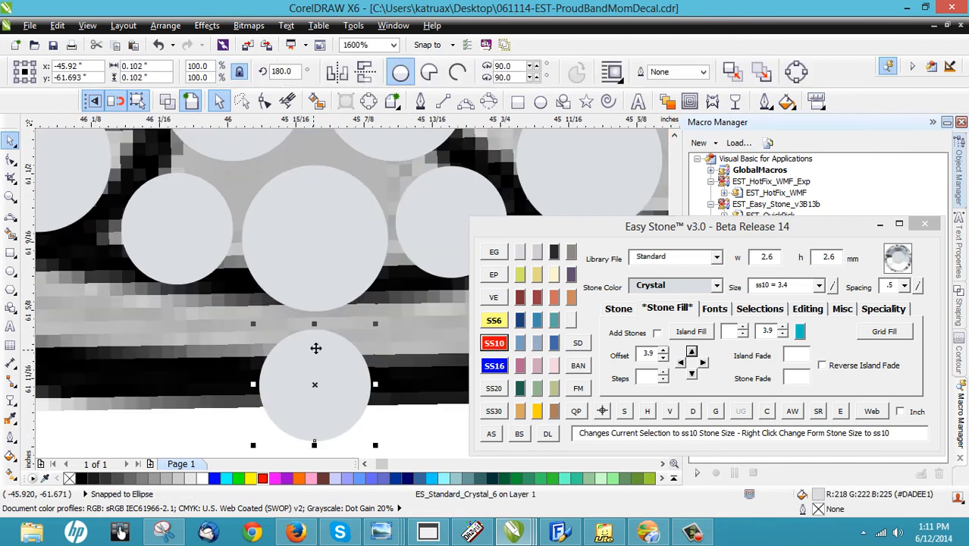
{"action": "scroll", "coordinate": [318, 347], "scroll_direction": "down", "scroll_amount": 1}
{"action": "left_click_drag", "start_coordinate": [323, 345], "coordinate": [184, 341]}
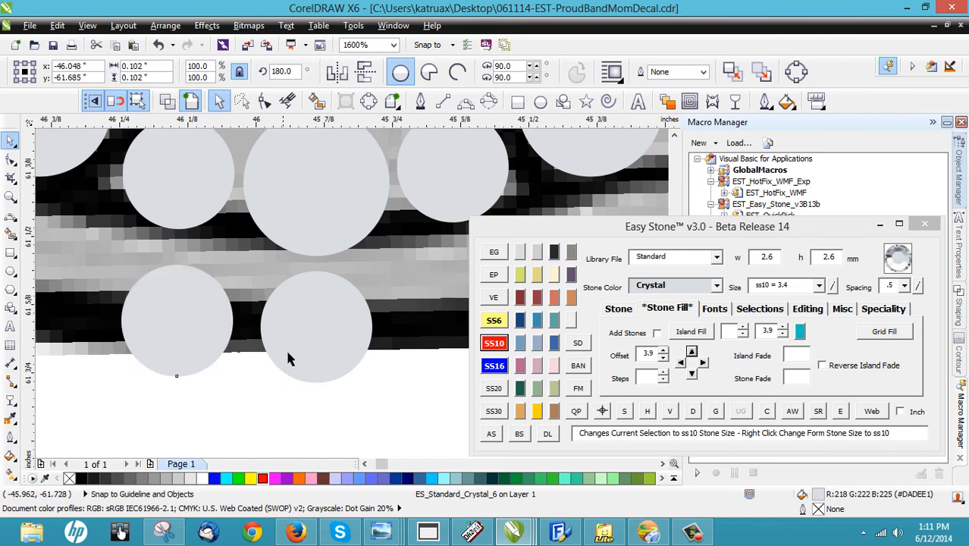
{"action": "scroll", "coordinate": [285, 347], "scroll_direction": "down", "scroll_amount": 3}
{"action": "left_click", "coordinate": [202, 373]}
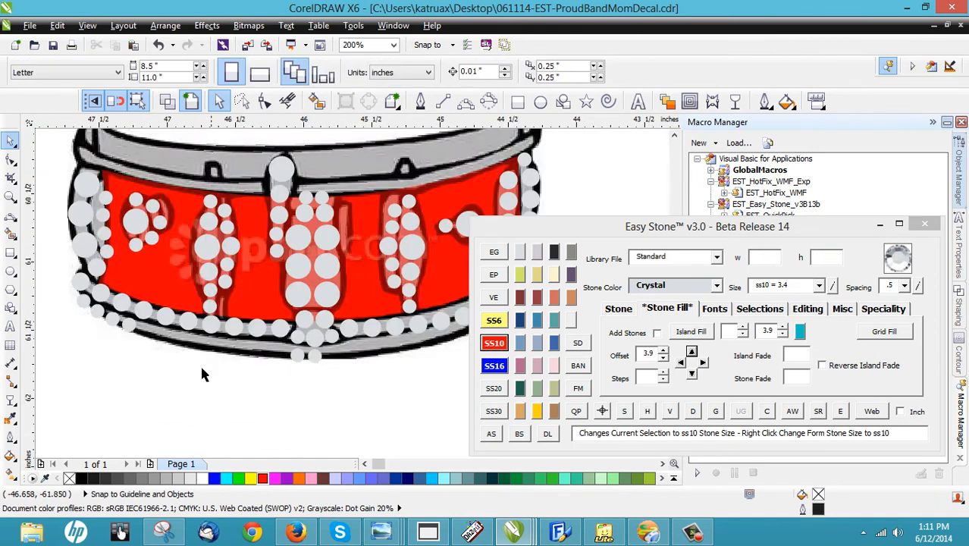
Copy the hoop's ss6 stone below the foot's lower-left stone farther left along the bottom hoop and change the copy to ss10
{"action": "scroll", "coordinate": [297, 356], "scroll_direction": "up", "scroll_amount": 2}
{"action": "left_click", "coordinate": [299, 359]}
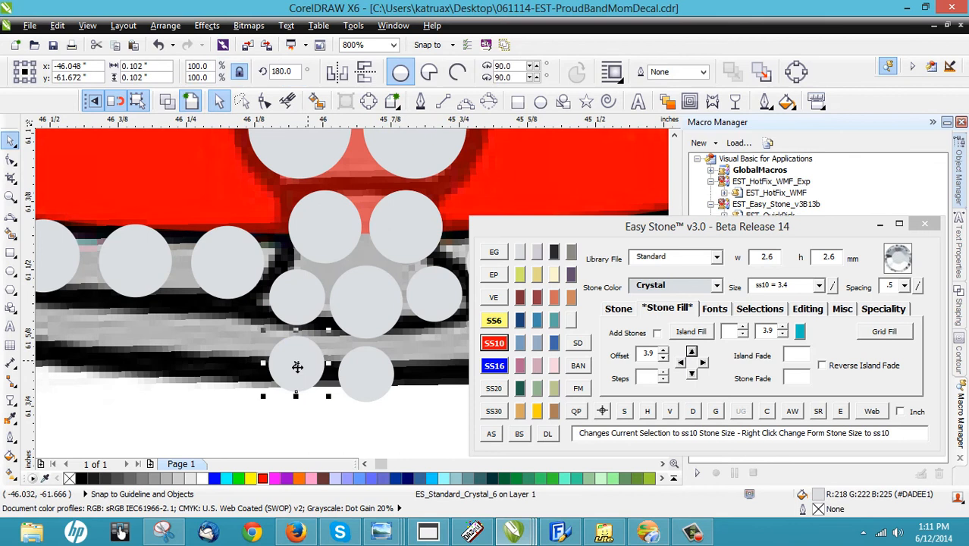
{"action": "scroll", "coordinate": [301, 361], "scroll_direction": "up", "scroll_amount": 1}
{"action": "left_click_drag", "start_coordinate": [303, 357], "coordinate": [186, 320]}
{"action": "left_click", "coordinate": [495, 343]}
{"action": "scroll", "coordinate": [322, 282], "scroll_direction": "down", "scroll_amount": 2}
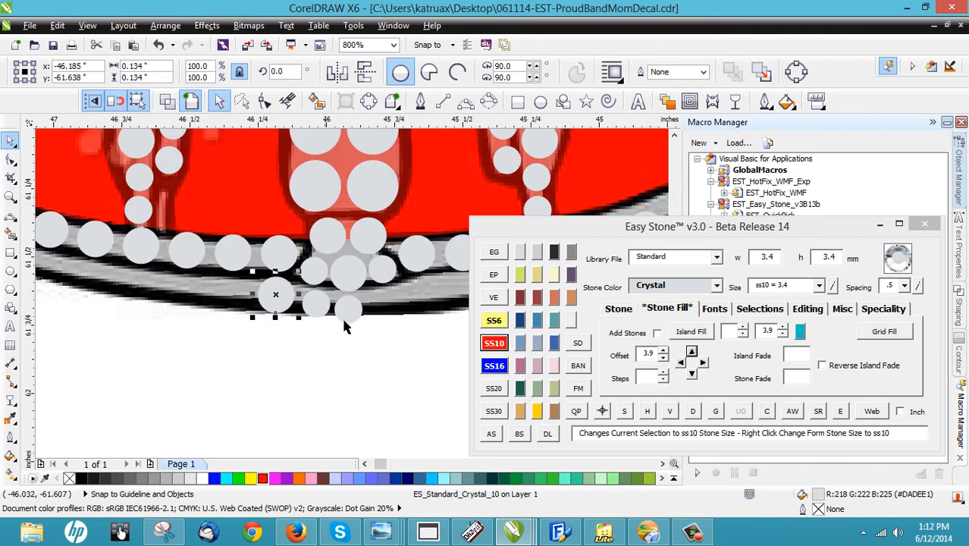
Copy the bottom hoop's ss6 stone below the foot to the left of its ss10 stone and shift the copy slightly left
{"action": "left_click", "coordinate": [307, 349]}
{"action": "scroll", "coordinate": [284, 320], "scroll_direction": "down", "scroll_amount": 2}
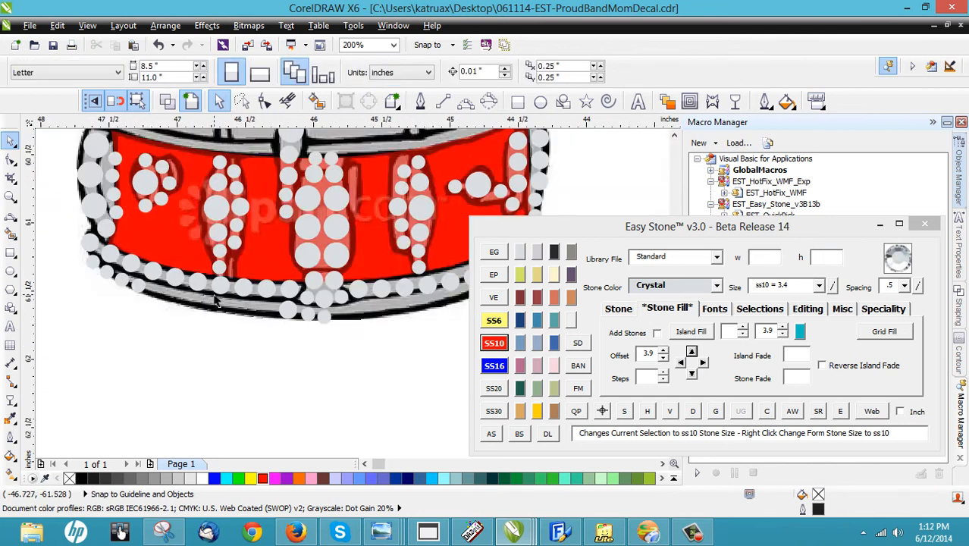
{"action": "scroll", "coordinate": [384, 338], "scroll_direction": "up", "scroll_amount": 2}
{"action": "left_click", "coordinate": [384, 338]}
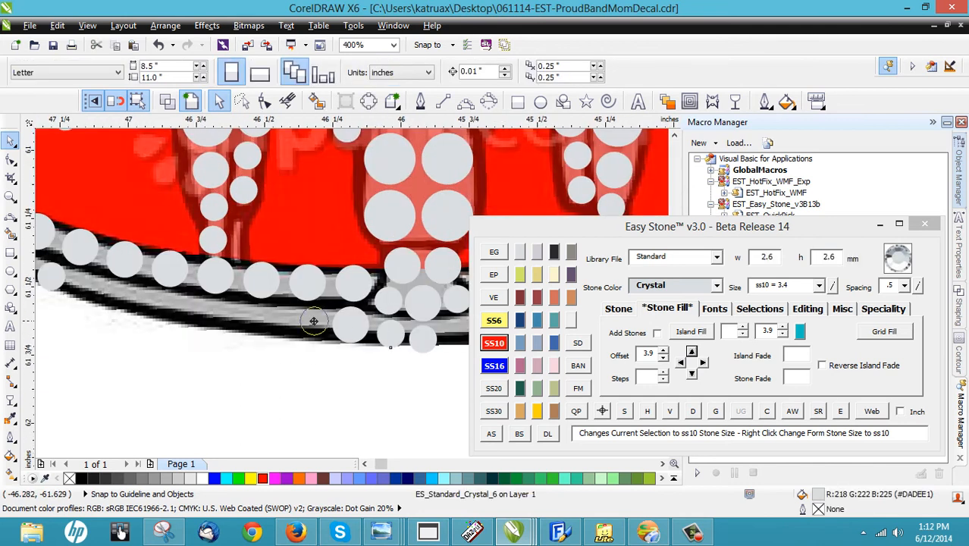
{"action": "scroll", "coordinate": [275, 335], "scroll_direction": "up", "scroll_amount": 2}
{"action": "scroll", "coordinate": [275, 334], "scroll_direction": "down", "scroll_amount": 2}
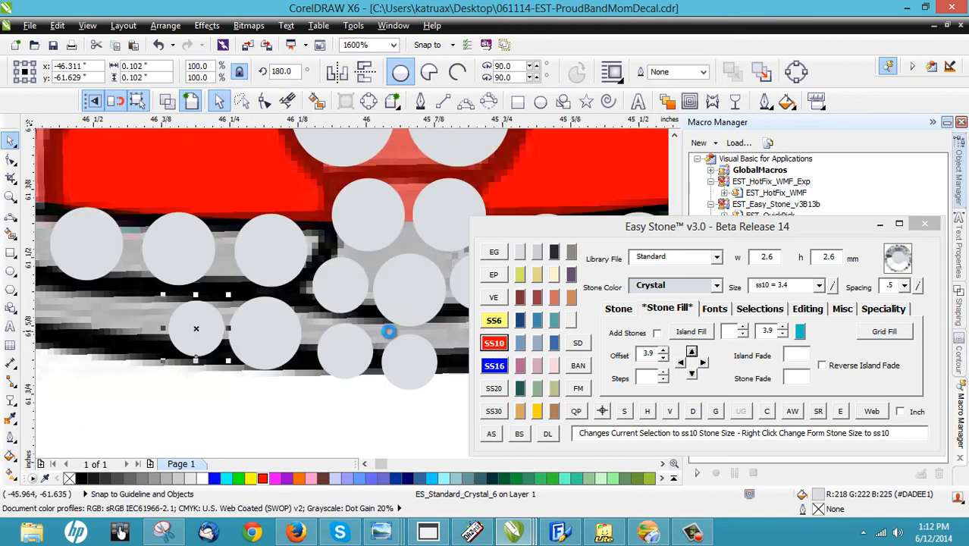
{"action": "scroll", "coordinate": [275, 330], "scroll_direction": "up", "scroll_amount": 2}
{"action": "left_click_drag", "start_coordinate": [314, 328], "coordinate": [308, 326]}
{"action": "scroll", "coordinate": [309, 326], "scroll_direction": "down", "scroll_amount": 1}
{"action": "scroll", "coordinate": [260, 390], "scroll_direction": "down", "scroll_amount": 2}
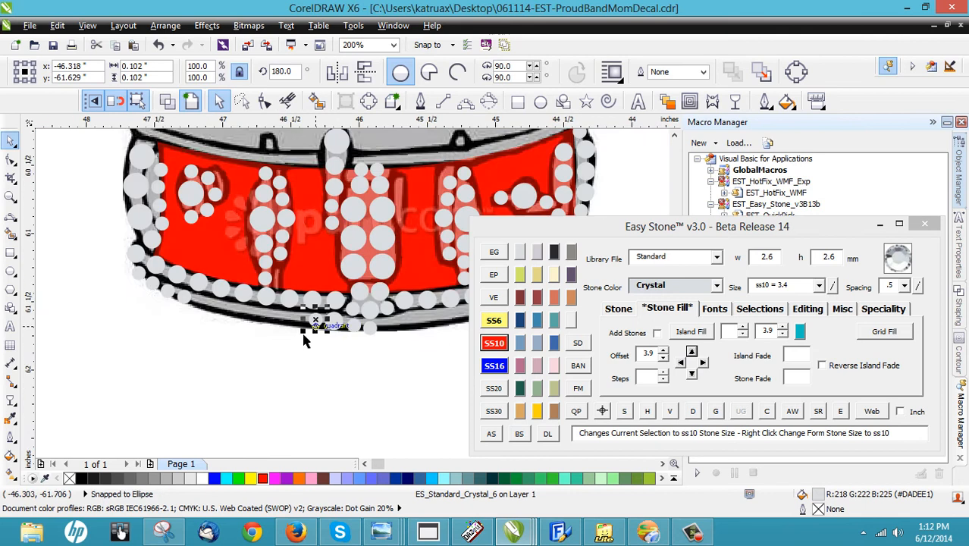
Try to add ss10 stones along a path between the left run's last ss6 stone and the new ss6 copy on the bottom hoop
{"action": "left_click", "coordinate": [210, 357]}
{"action": "scroll", "coordinate": [161, 296], "scroll_direction": "up", "scroll_amount": 1}
{"action": "left_click", "coordinate": [150, 281]}
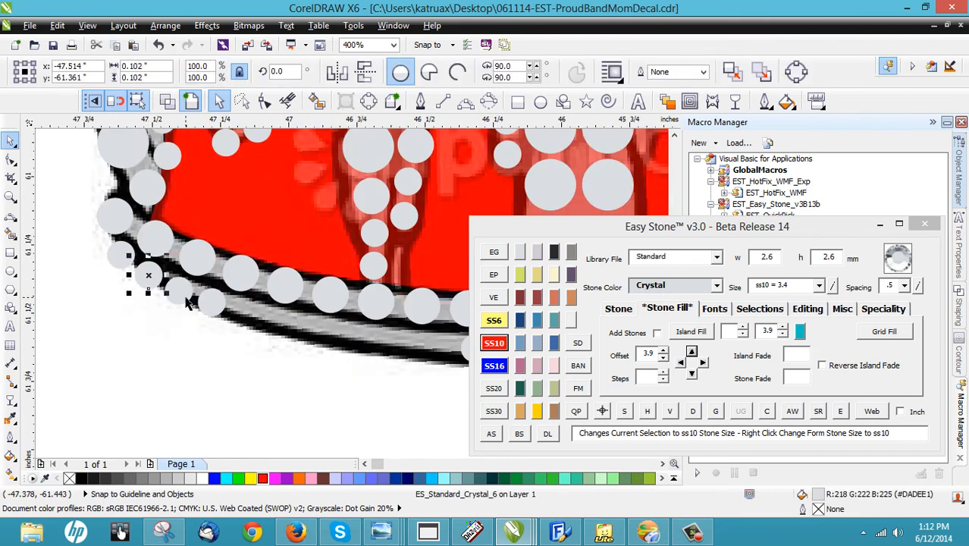
{"action": "scroll", "coordinate": [208, 306], "scroll_direction": "down", "scroll_amount": 1}
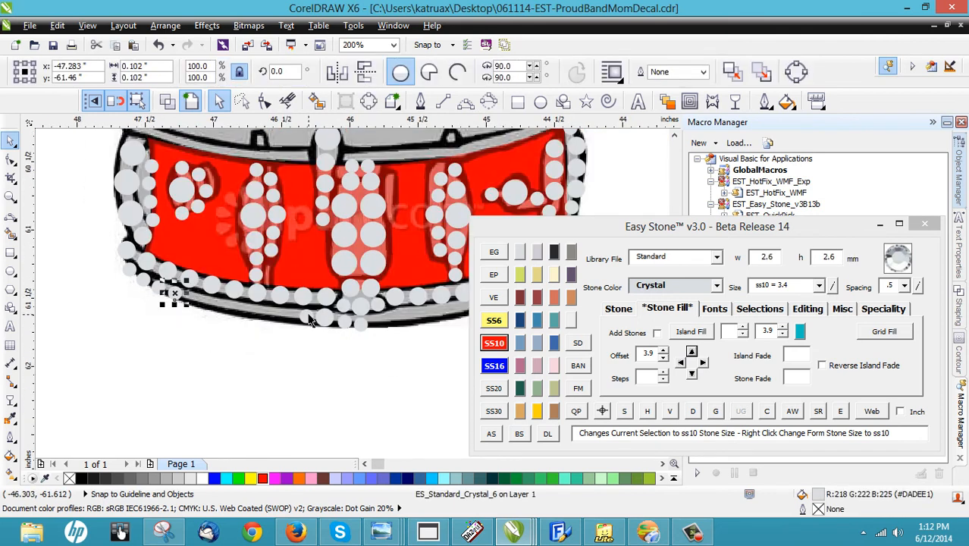
{"action": "left_click", "coordinate": [308, 320], "text": "shift"}
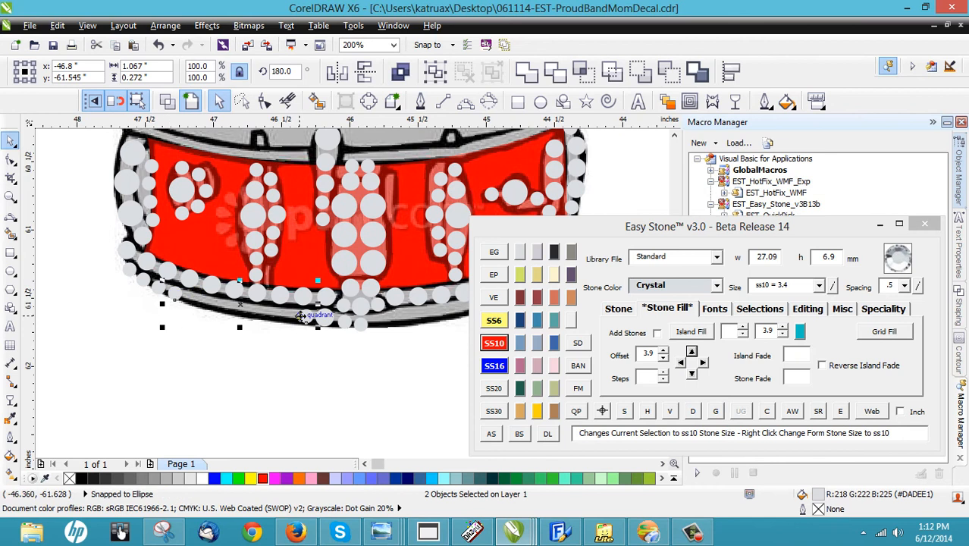
{"action": "left_click", "coordinate": [491, 432]}
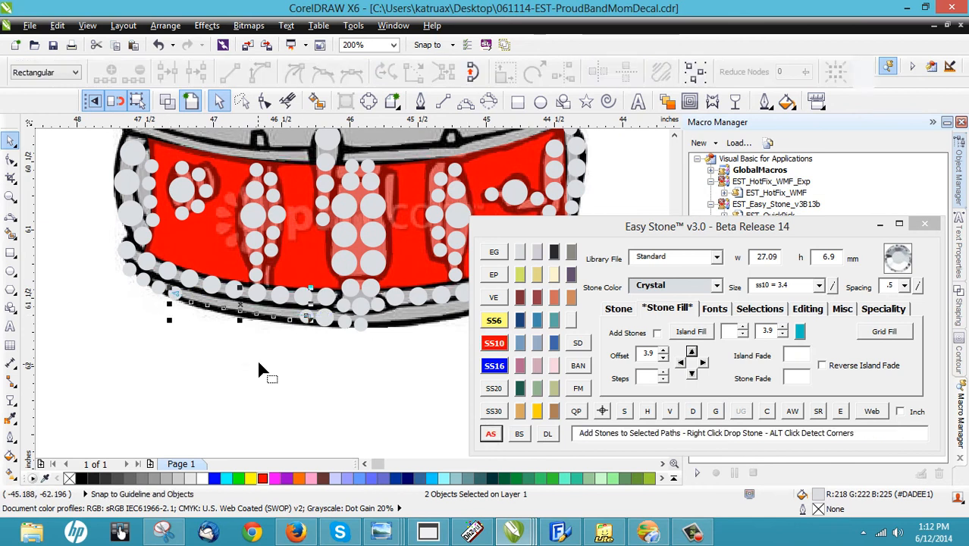
{"action": "scroll", "coordinate": [231, 322], "scroll_direction": "up", "scroll_amount": 1}
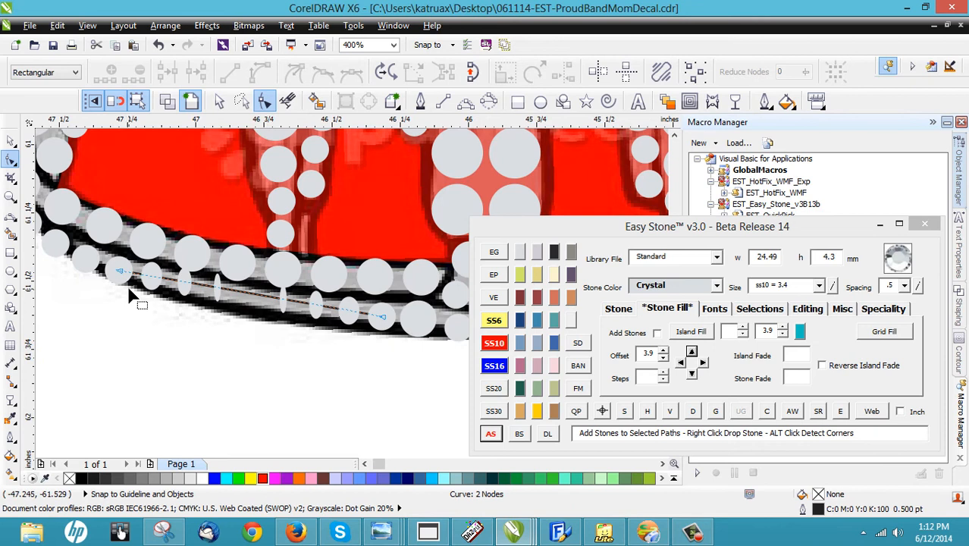
{"action": "left_click", "coordinate": [193, 331]}
{"action": "key", "text": "space"}
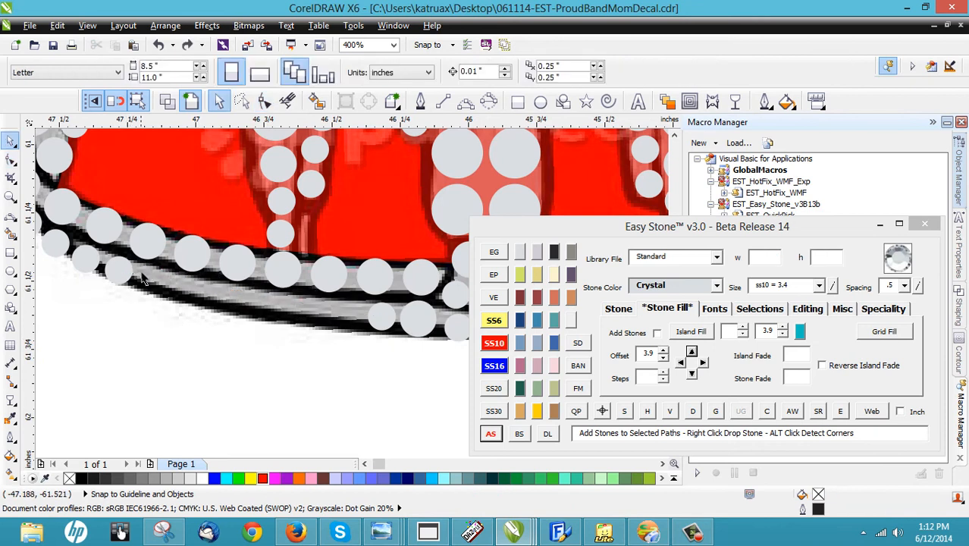
Add ss6 stones between the two ss6 end stones on the bottom hoop's lower band and bend their path down to follow the curve
{"action": "left_click", "coordinate": [127, 276]}
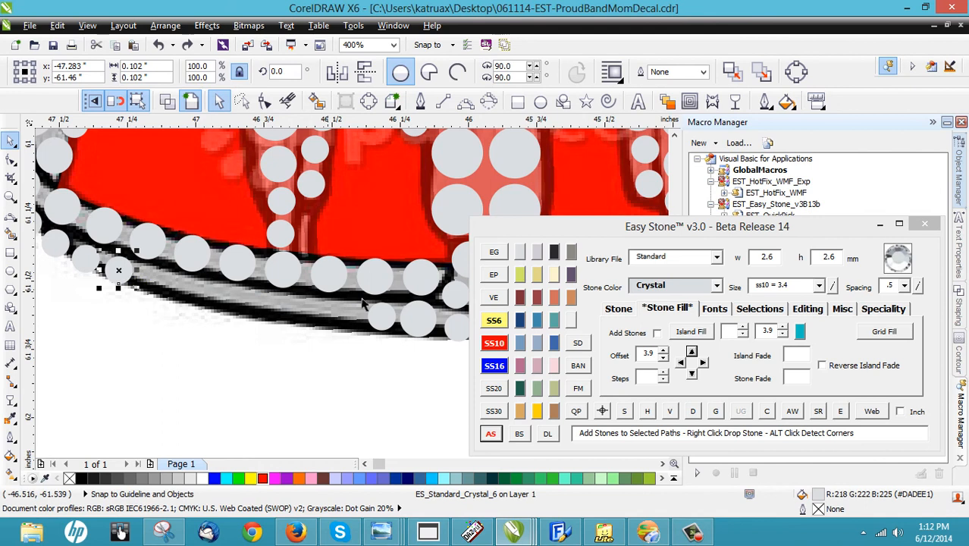
{"action": "left_click", "coordinate": [381, 318], "text": "shift"}
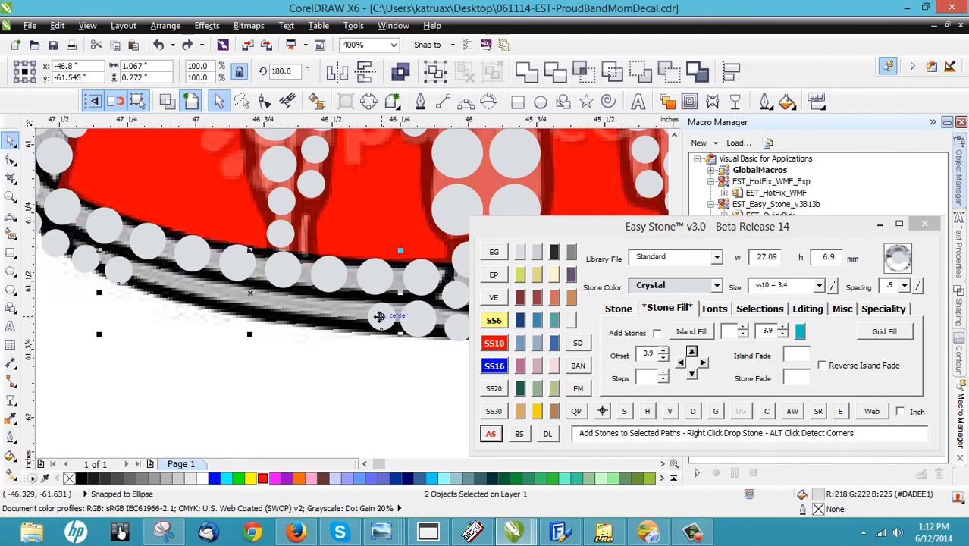
{"action": "left_click", "coordinate": [495, 321]}
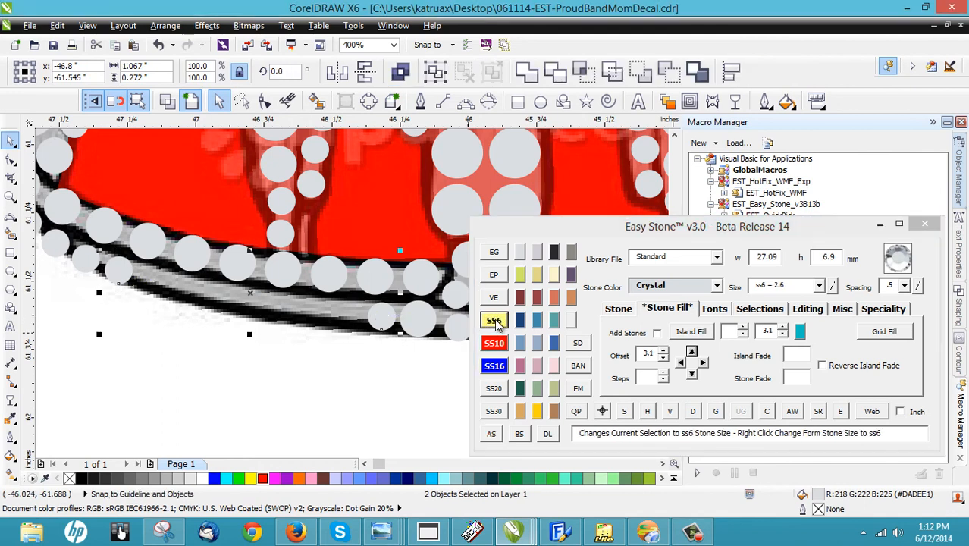
{"action": "left_click", "coordinate": [492, 434]}
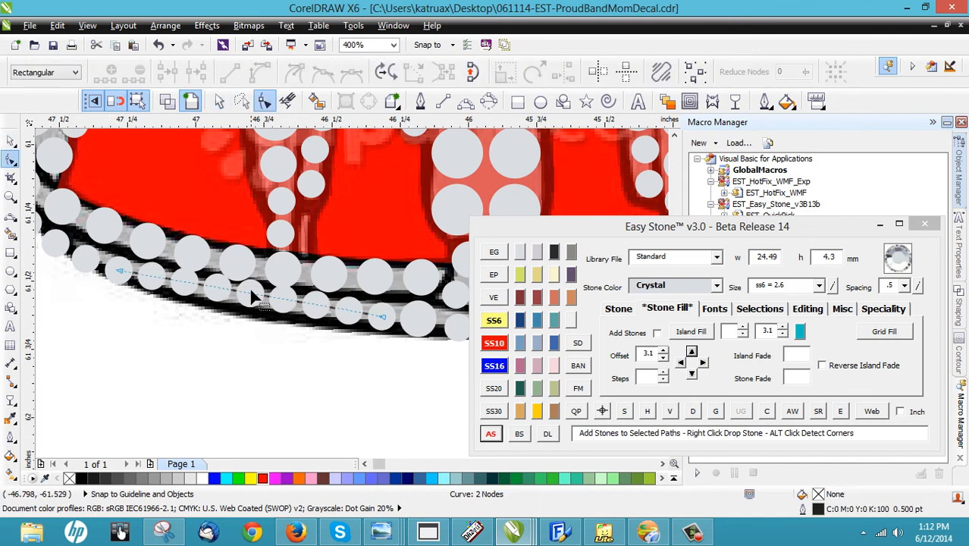
{"action": "left_click_drag", "start_coordinate": [250, 296], "coordinate": [250, 303]}
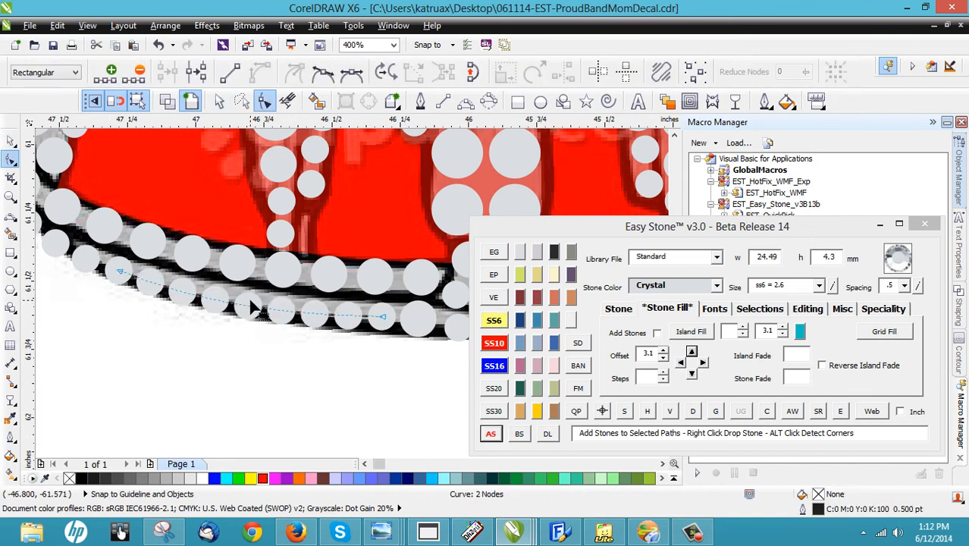
{"action": "scroll", "coordinate": [208, 303], "scroll_direction": "up", "scroll_amount": 2}
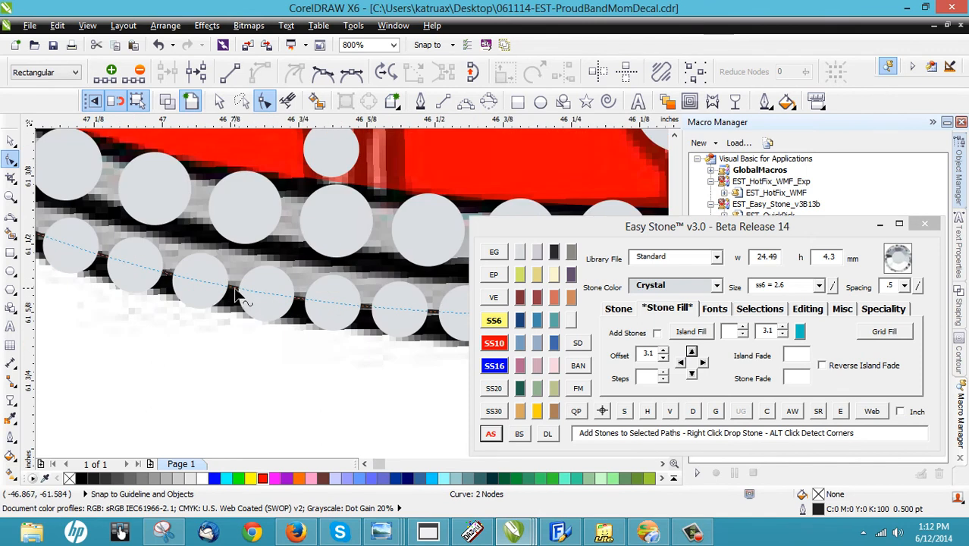
{"action": "scroll", "coordinate": [262, 276], "scroll_direction": "down", "scroll_amount": 4}
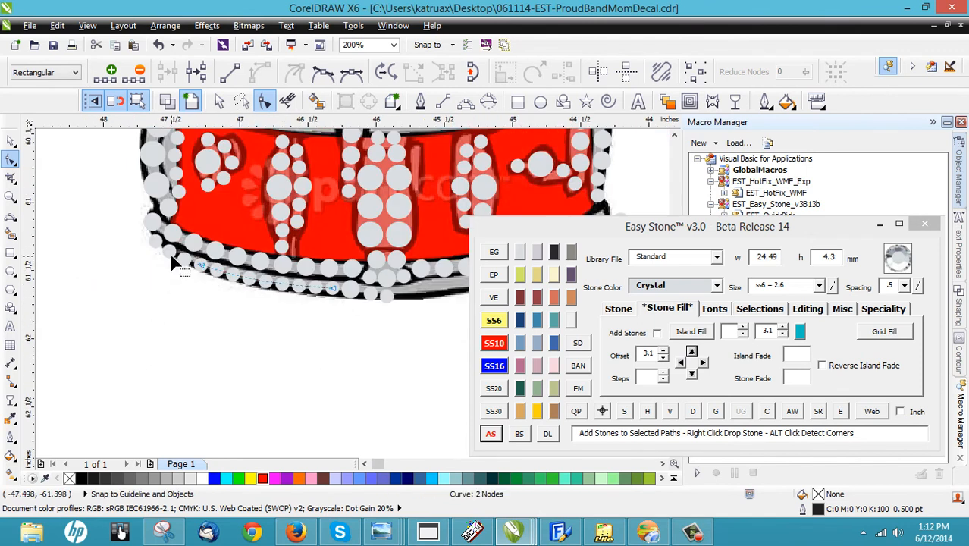
Delete the stone path of the new ss6 run, keeping its stones, and deselect
{"action": "key", "text": "space"}
{"action": "left_click", "coordinate": [257, 307]}
{"action": "left_click", "coordinate": [267, 282]}
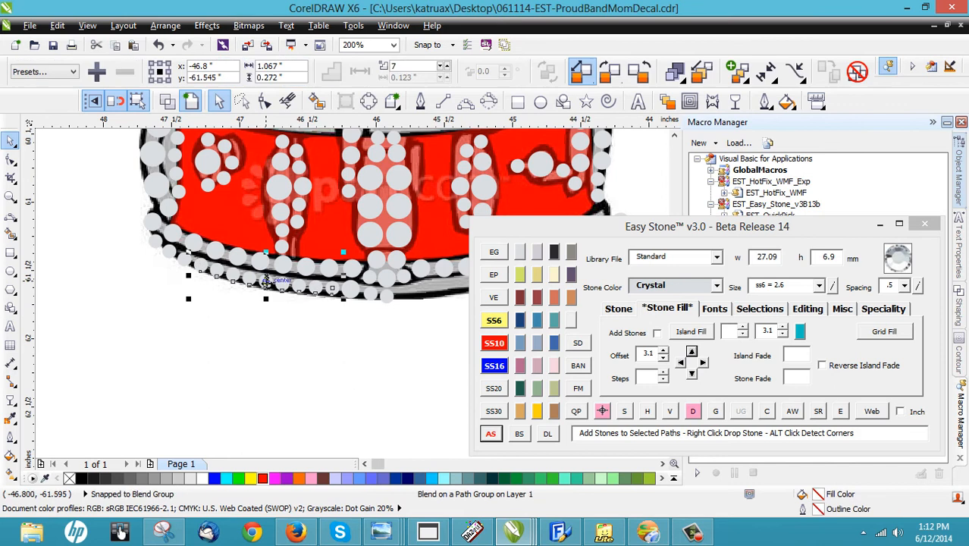
{"action": "left_click", "coordinate": [692, 411]}
{"action": "left_click", "coordinate": [179, 342]}
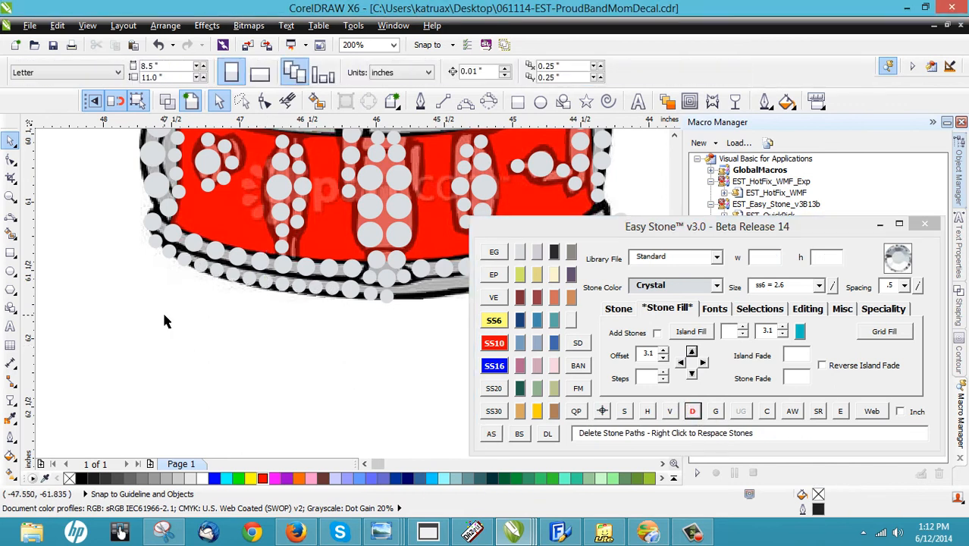
Freehand-select the left half of the hoop's lower stone row plus the foot's upper-left stone, and copy them straight down below the drum
{"action": "scroll", "coordinate": [164, 314], "scroll_direction": "down", "scroll_amount": 1}
{"action": "scroll", "coordinate": [194, 308], "scroll_direction": "up", "scroll_amount": 2}
{"action": "scroll", "coordinate": [212, 319], "scroll_direction": "down", "scroll_amount": 1}
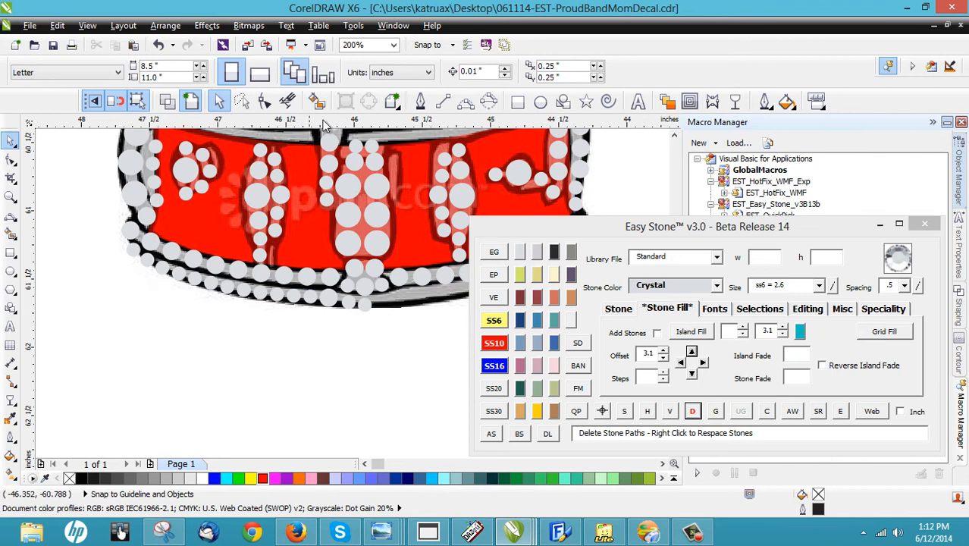
{"action": "left_click", "coordinate": [241, 101]}
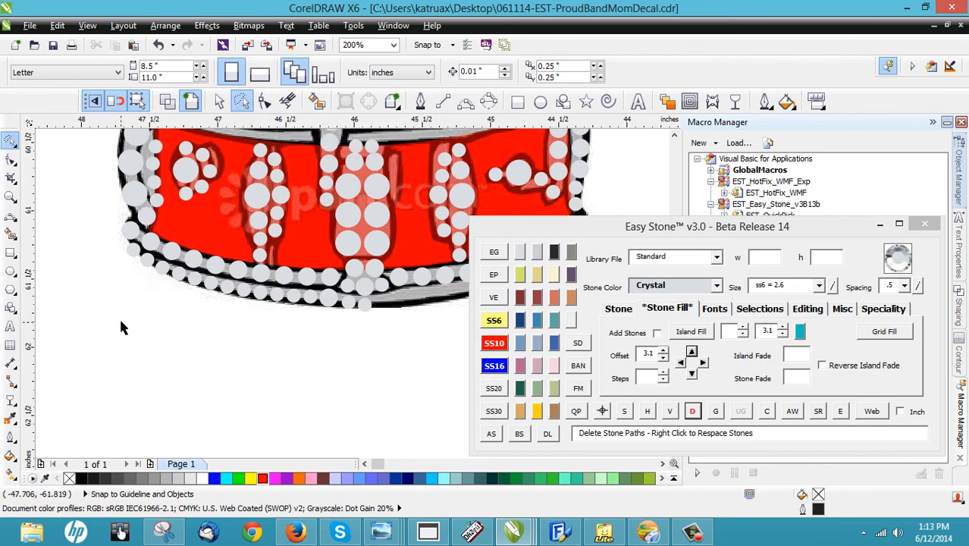
{"action": "mouse_move", "coordinate": [121, 321]}
{"action": "left_mouse_down"}
{"action": "mouse_move", "coordinate": [92, 258]}
{"action": "mouse_move", "coordinate": [110, 243]}
{"action": "mouse_move", "coordinate": [345, 290]}
{"action": "mouse_move", "coordinate": [393, 352]}
{"action": "mouse_move", "coordinate": [153, 362]}
{"action": "left_mouse_up"}
{"action": "scroll", "coordinate": [368, 277], "scroll_direction": "up", "scroll_amount": 1}
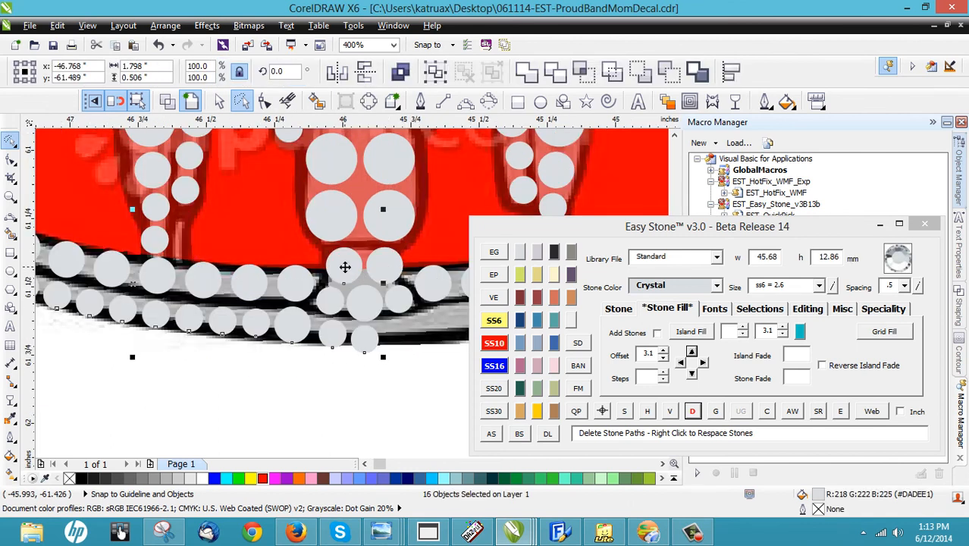
{"action": "scroll", "coordinate": [345, 266], "scroll_direction": "down", "scroll_amount": 1}
{"action": "left_click_drag", "start_coordinate": [250, 286], "coordinate": [249, 407]}
{"action": "scroll", "coordinate": [314, 383], "scroll_direction": "down", "scroll_amount": 1}
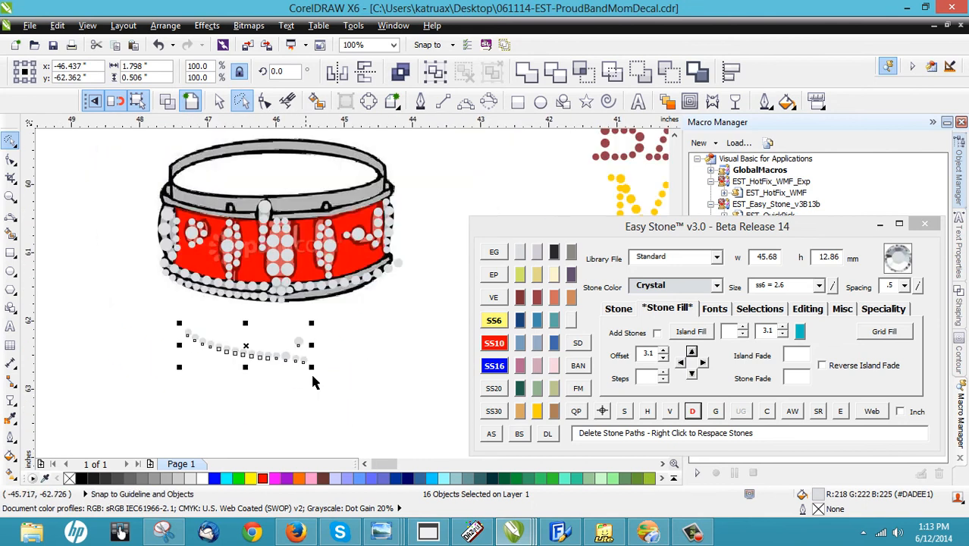
Mirror the copied stones horizontally to the right and snap them onto the bottom hoop's right half, aligned to the foot's upper-right stone
{"action": "left_click_drag", "start_coordinate": [179, 345], "coordinate": [379, 353]}
{"action": "scroll", "coordinate": [312, 338], "scroll_direction": "up", "scroll_amount": 1}
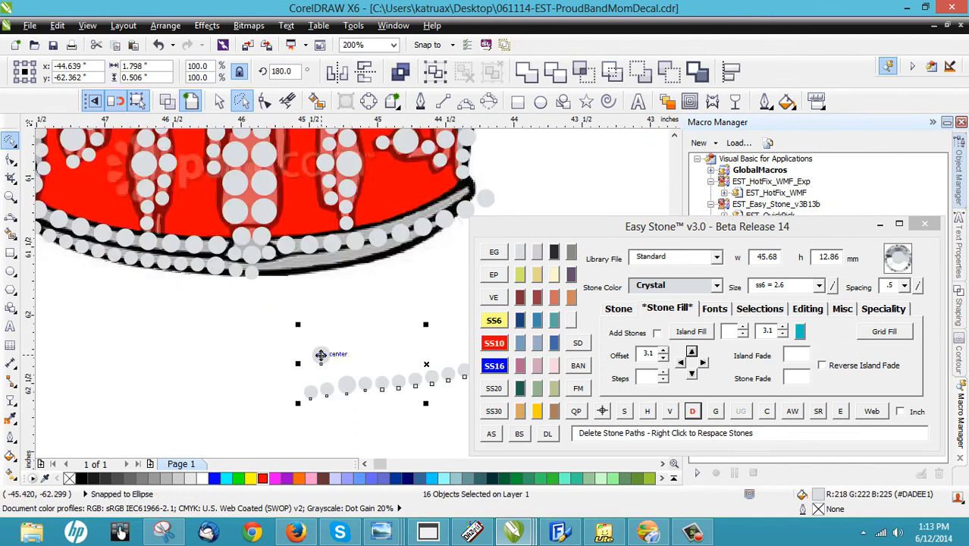
{"action": "left_click_drag", "start_coordinate": [321, 355], "coordinate": [263, 236]}
{"action": "scroll", "coordinate": [291, 324], "scroll_direction": "down", "scroll_amount": 1}
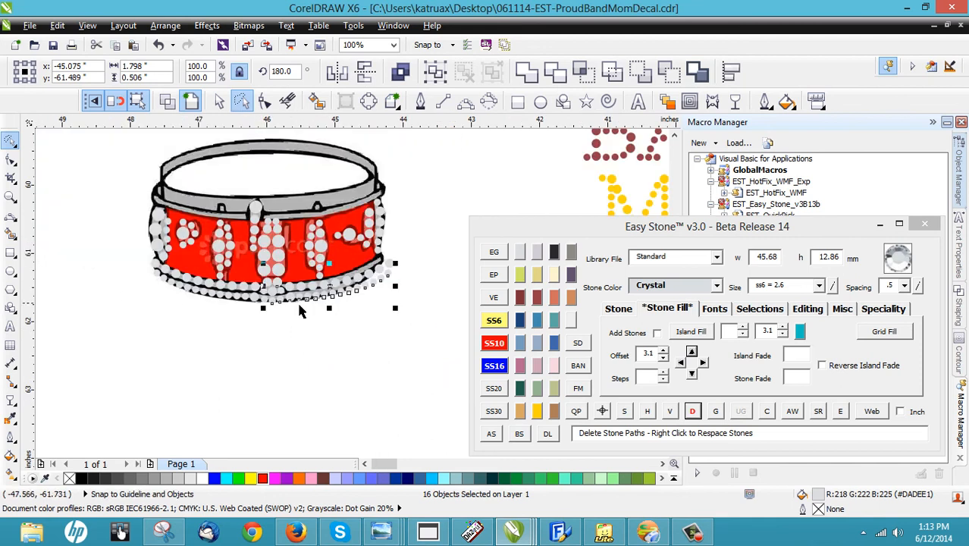
{"action": "left_click", "coordinate": [217, 335]}
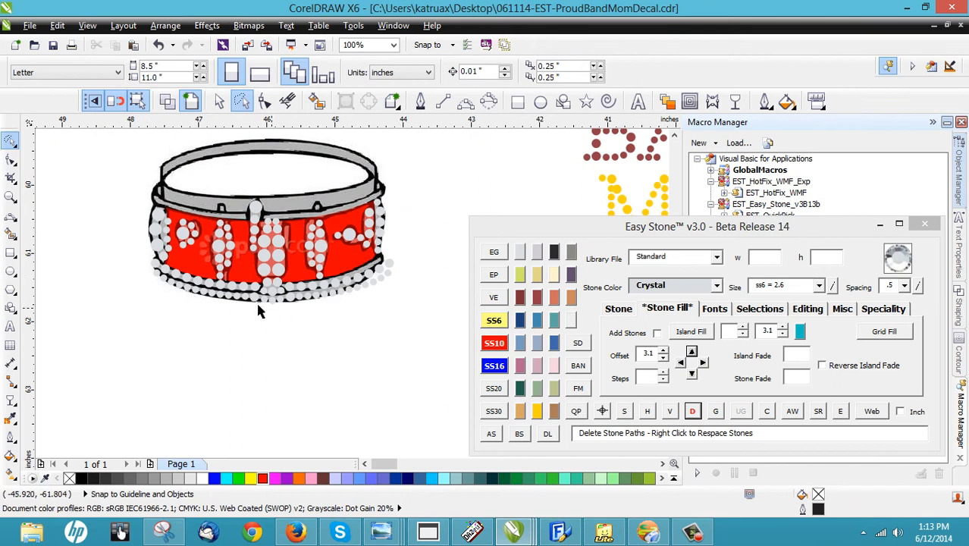
Place vertical guidelines beside the drum's left edge at about -47.721 inches and its right edge at about -44.138 inches
{"action": "scroll", "coordinate": [170, 252], "scroll_direction": "up", "scroll_amount": 1}
{"action": "scroll", "coordinate": [157, 256], "scroll_direction": "down", "scroll_amount": 1}
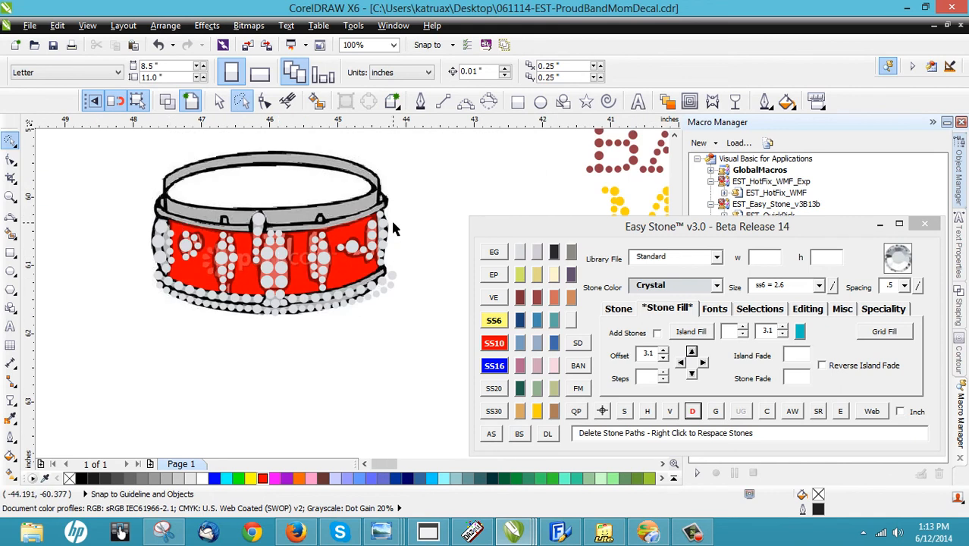
{"action": "scroll", "coordinate": [296, 264], "scroll_direction": "up", "scroll_amount": 1}
{"action": "scroll", "coordinate": [297, 267], "scroll_direction": "down", "scroll_amount": 1}
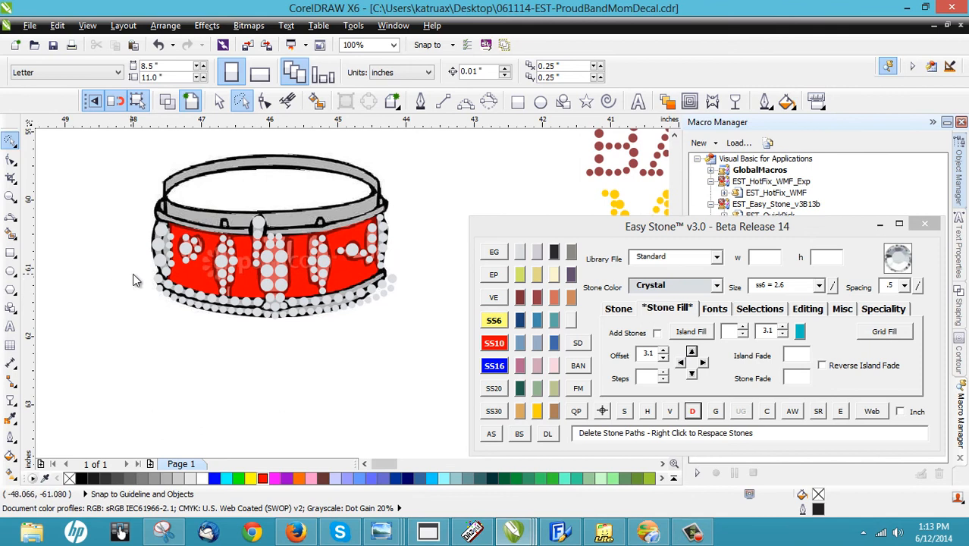
{"action": "left_click_drag", "start_coordinate": [151, 277], "coordinate": [152, 277]}
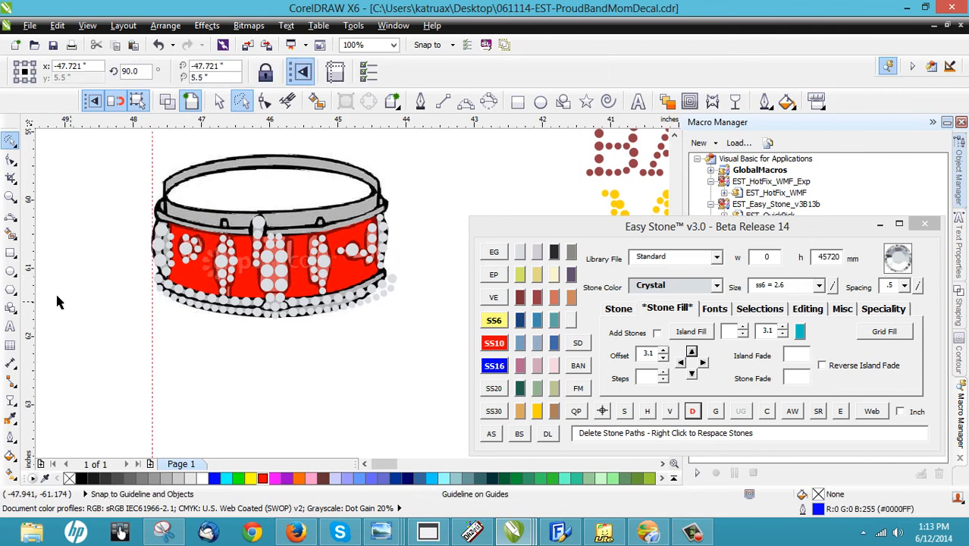
{"action": "left_click_drag", "start_coordinate": [374, 294], "coordinate": [396, 276]}
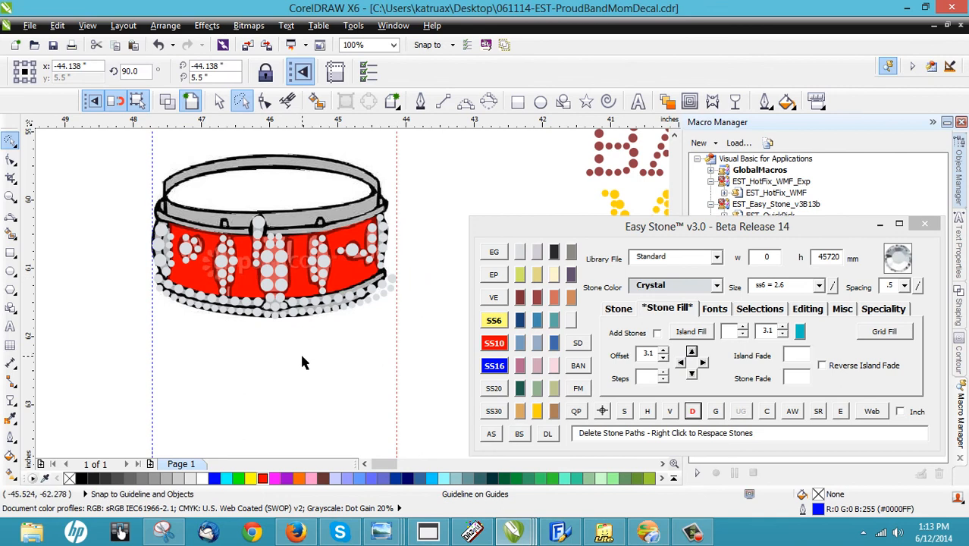
{"action": "scroll", "coordinate": [276, 322], "scroll_direction": "up", "scroll_amount": 1}
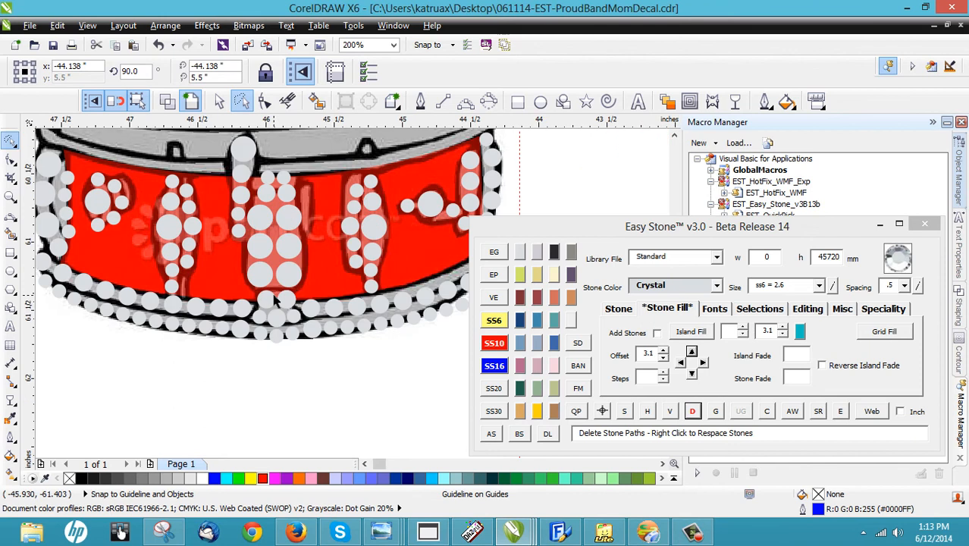
{"action": "scroll", "coordinate": [275, 300], "scroll_direction": "down", "scroll_amount": 1}
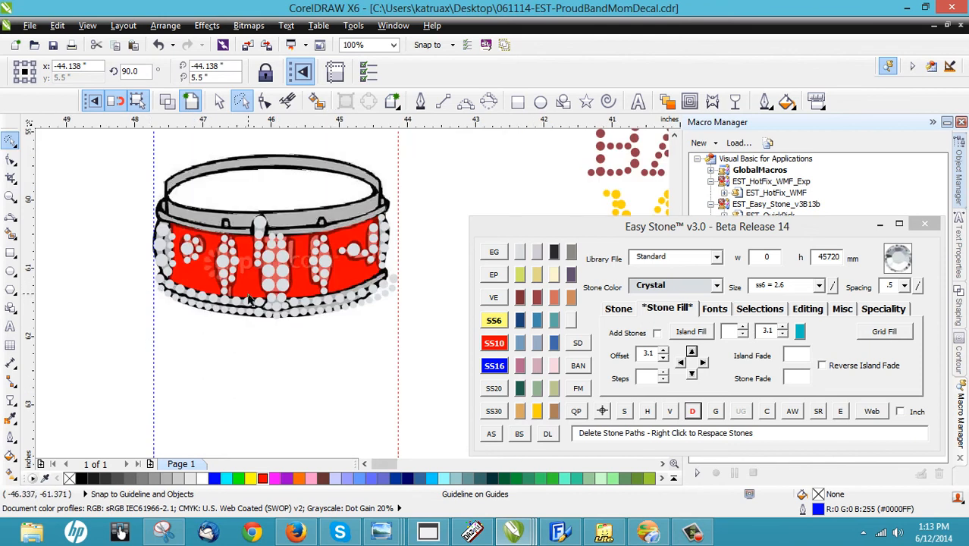
{"action": "scroll", "coordinate": [260, 299], "scroll_direction": "up", "scroll_amount": 1}
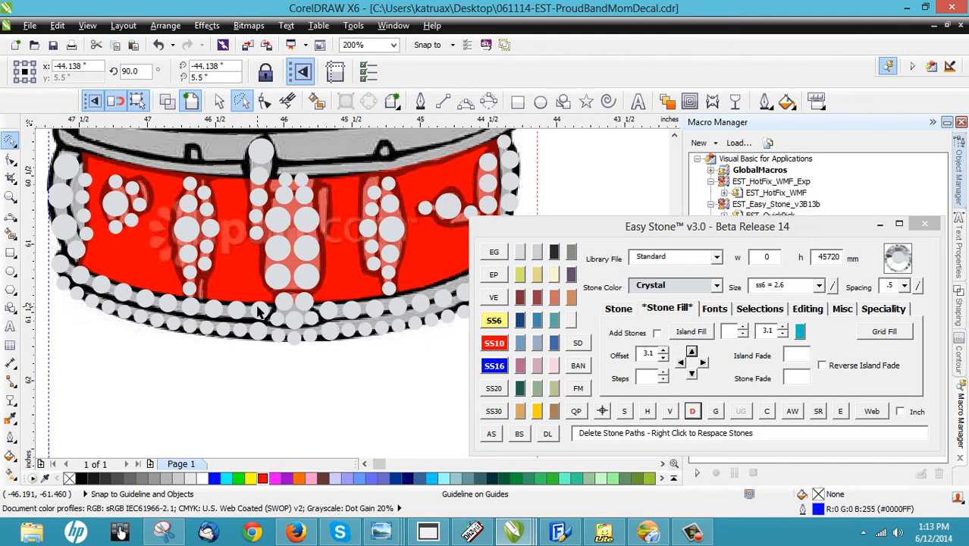
{"action": "scroll", "coordinate": [259, 311], "scroll_direction": "down", "scroll_amount": 1}
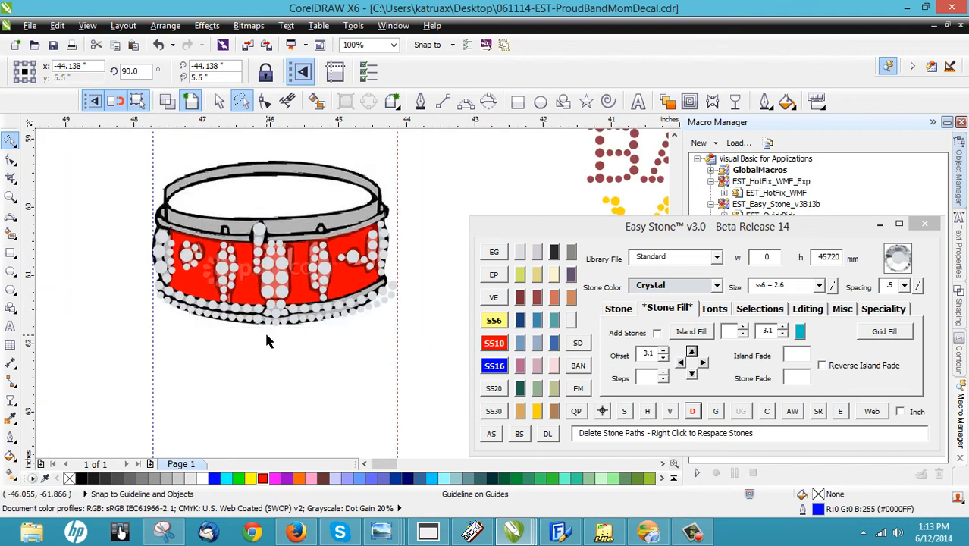
{"action": "scroll", "coordinate": [203, 316], "scroll_direction": "up", "scroll_amount": 1}
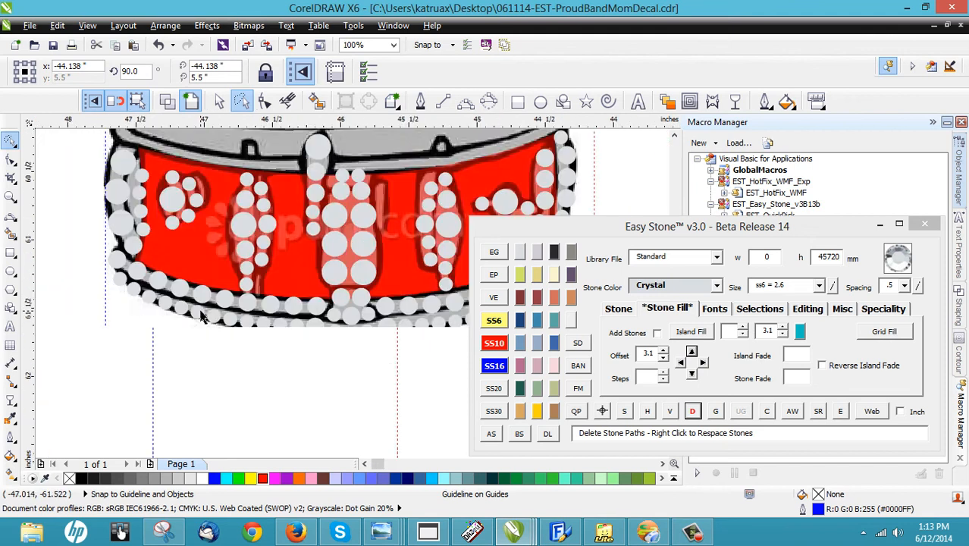
Move the left vertical guideline to about -47.704 inches, against the bottom hoop's leftmost upper-row stone, and check the right guideline against the rightmost stone
{"action": "scroll", "coordinate": [197, 315], "scroll_direction": "down", "scroll_amount": 1}
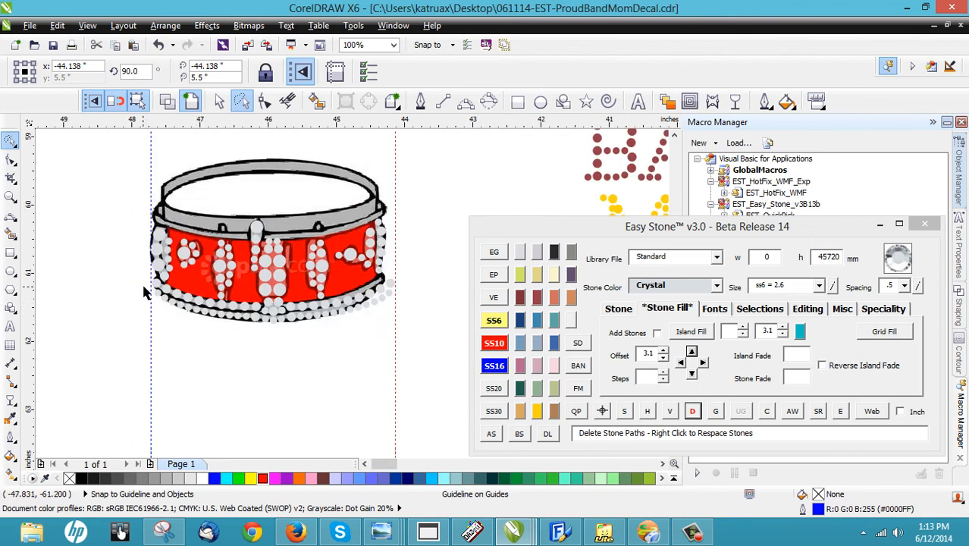
{"action": "scroll", "coordinate": [156, 290], "scroll_direction": "up", "scroll_amount": 2}
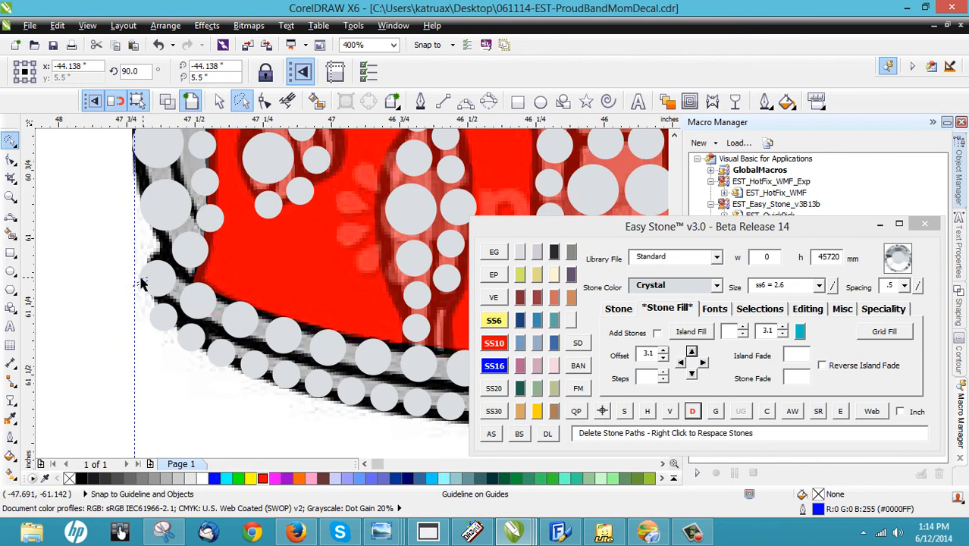
{"action": "left_click", "coordinate": [133, 288]}
{"action": "left_click_drag", "start_coordinate": [132, 280], "coordinate": [140, 279]}
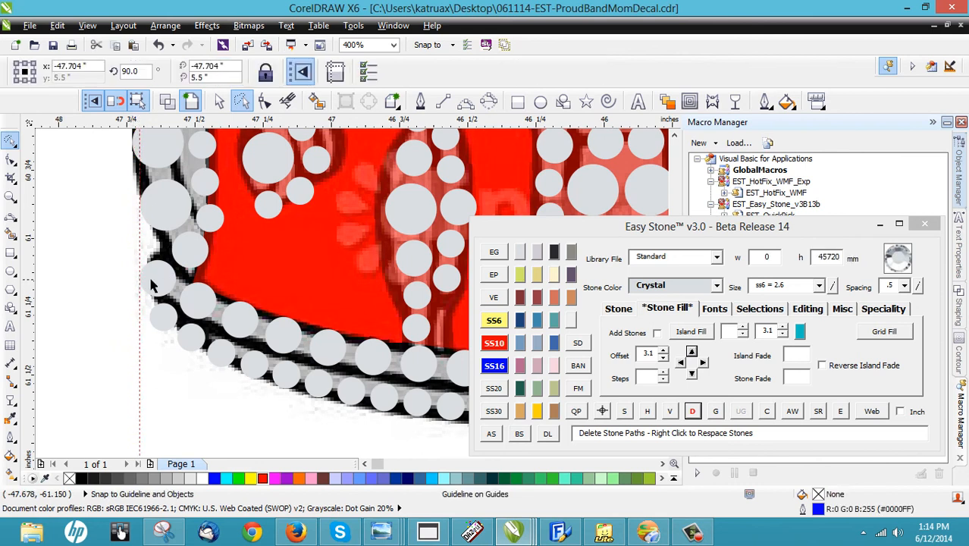
{"action": "scroll", "coordinate": [112, 285], "scroll_direction": "down", "scroll_amount": 3}
{"action": "scroll", "coordinate": [383, 270], "scroll_direction": "up", "scroll_amount": 3}
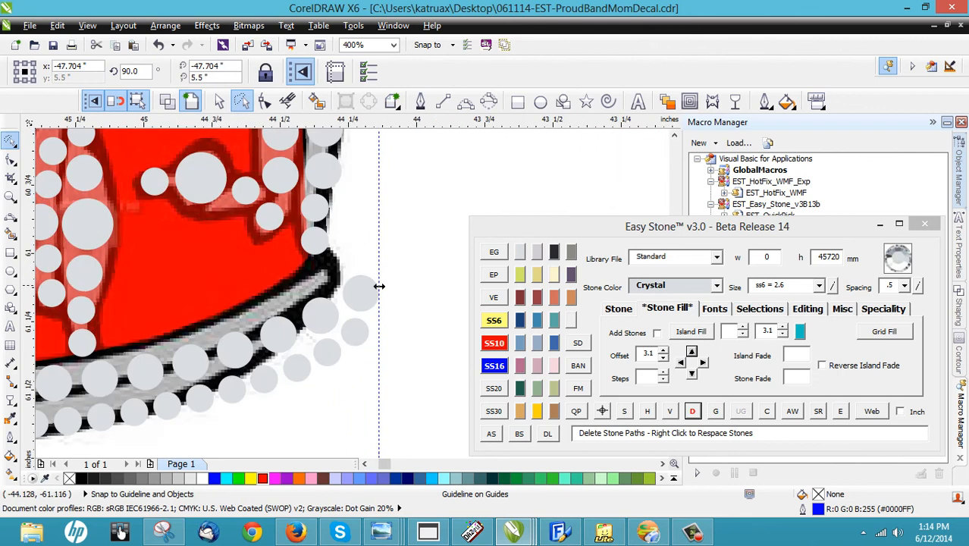
{"action": "scroll", "coordinate": [393, 285], "scroll_direction": "down", "scroll_amount": 2}
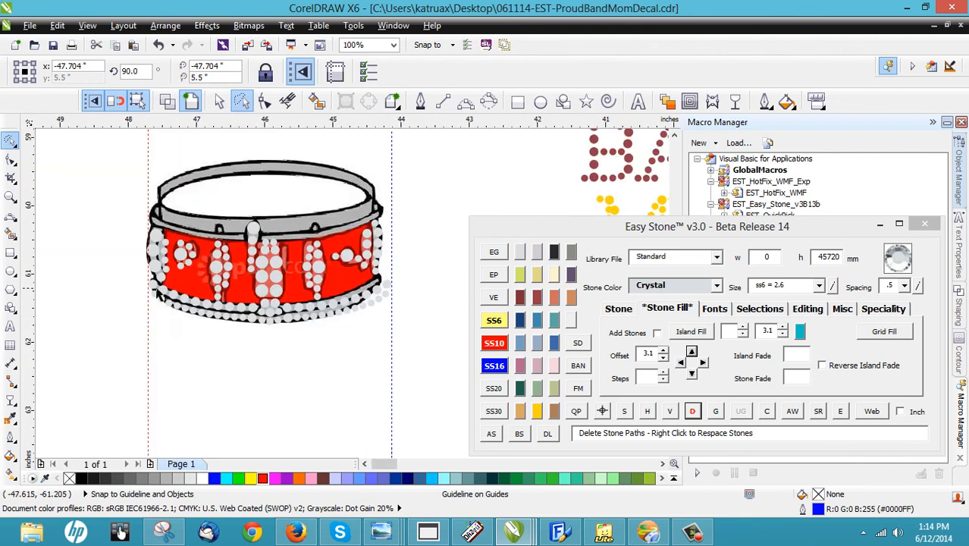
Select the outermost left and right ss10 stones of the bottom hoop and add a center vertical guideline for them with Easy Guides
{"action": "scroll", "coordinate": [159, 291], "scroll_direction": "up", "scroll_amount": 1}
{"action": "left_click", "coordinate": [144, 280]}
{"action": "scroll", "coordinate": [144, 280], "scroll_direction": "down", "scroll_amount": 2}
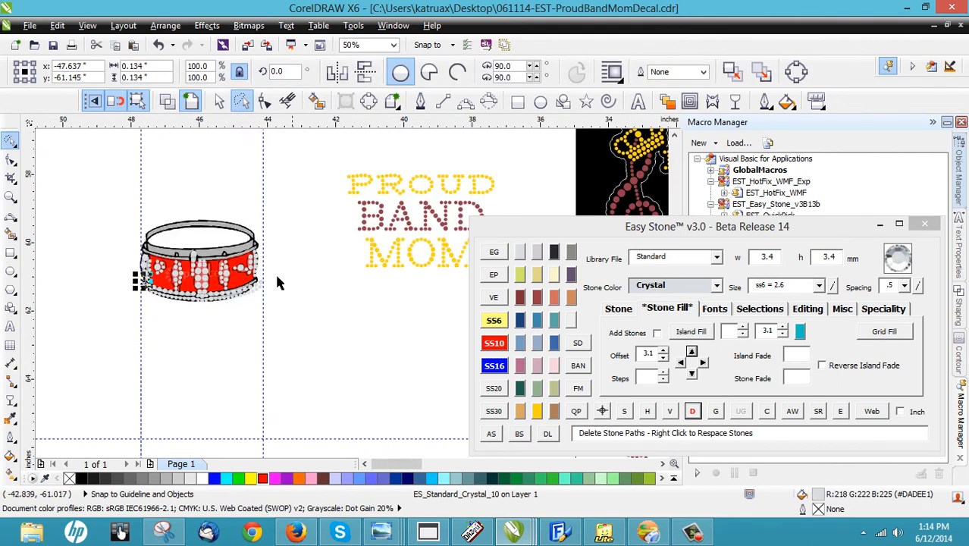
{"action": "scroll", "coordinate": [264, 276], "scroll_direction": "up", "scroll_amount": 2}
{"action": "left_click", "coordinate": [253, 305], "text": "shift"}
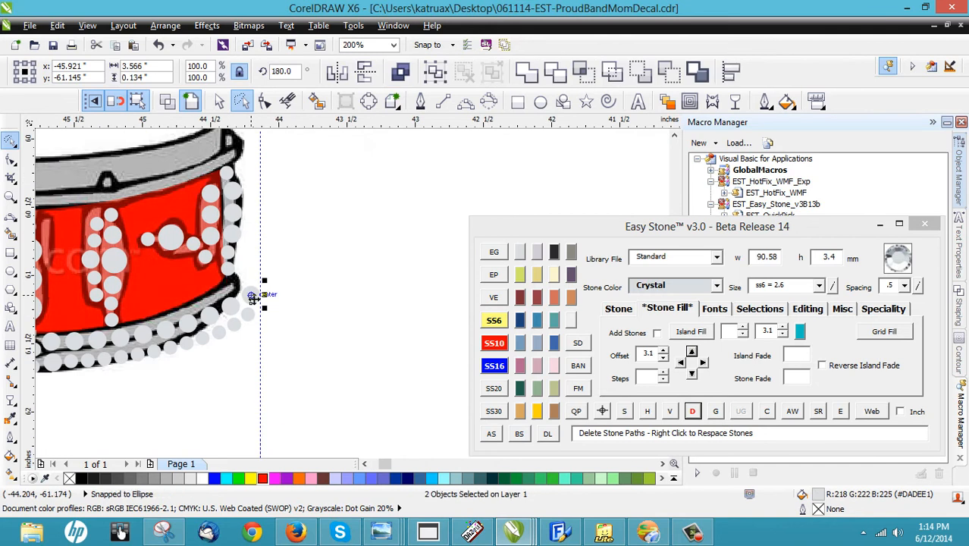
{"action": "left_click", "coordinate": [493, 253]}
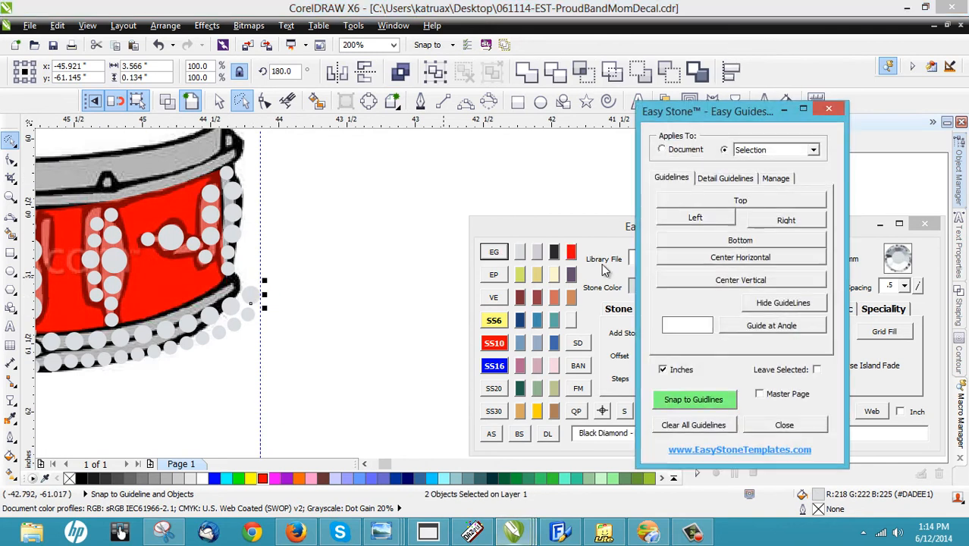
{"action": "left_click", "coordinate": [733, 281]}
{"action": "scroll", "coordinate": [325, 282], "scroll_direction": "down", "scroll_amount": 2}
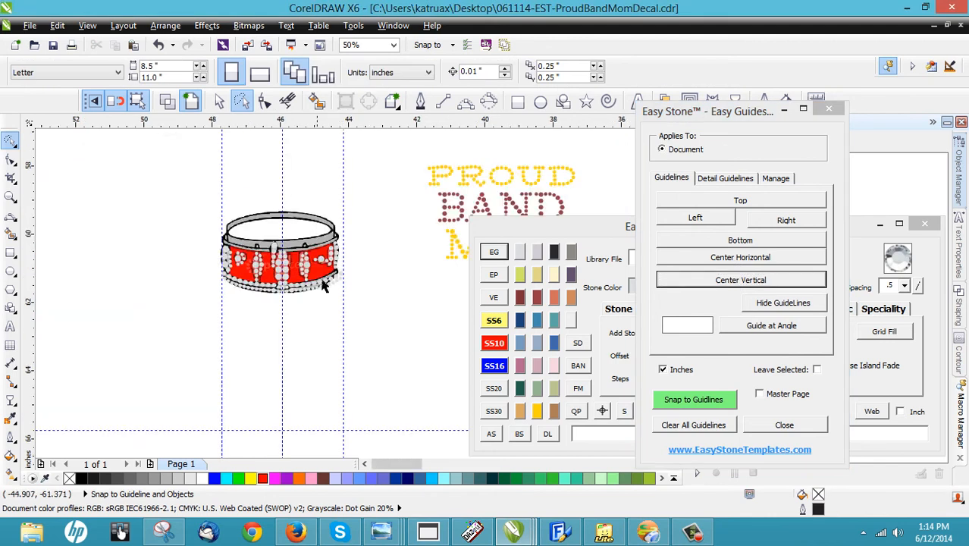
Examine how the center column and foot stones line up with the new center guideline, including the center of the foot's middle ss10 stone
{"action": "scroll", "coordinate": [361, 281], "scroll_direction": "up", "scroll_amount": 1}
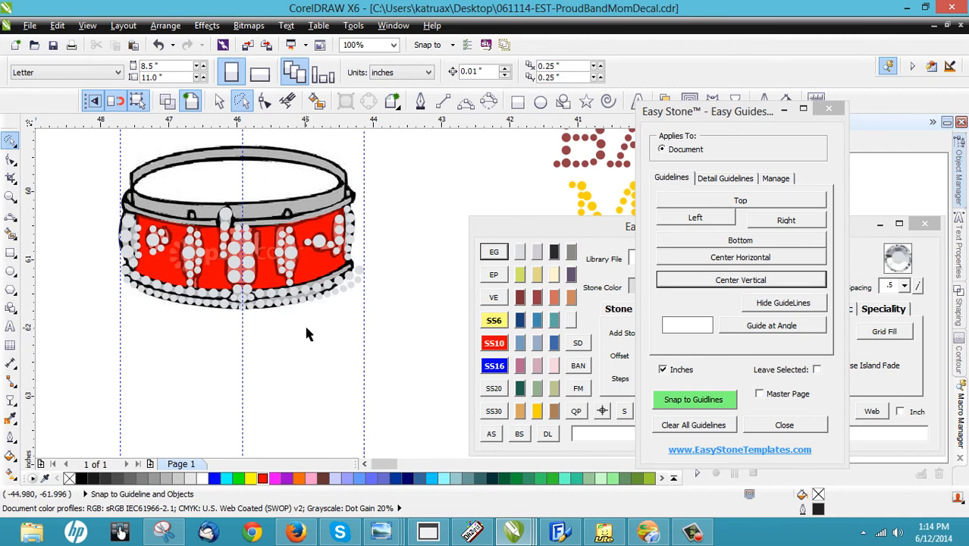
{"action": "scroll", "coordinate": [240, 315], "scroll_direction": "up", "scroll_amount": 1}
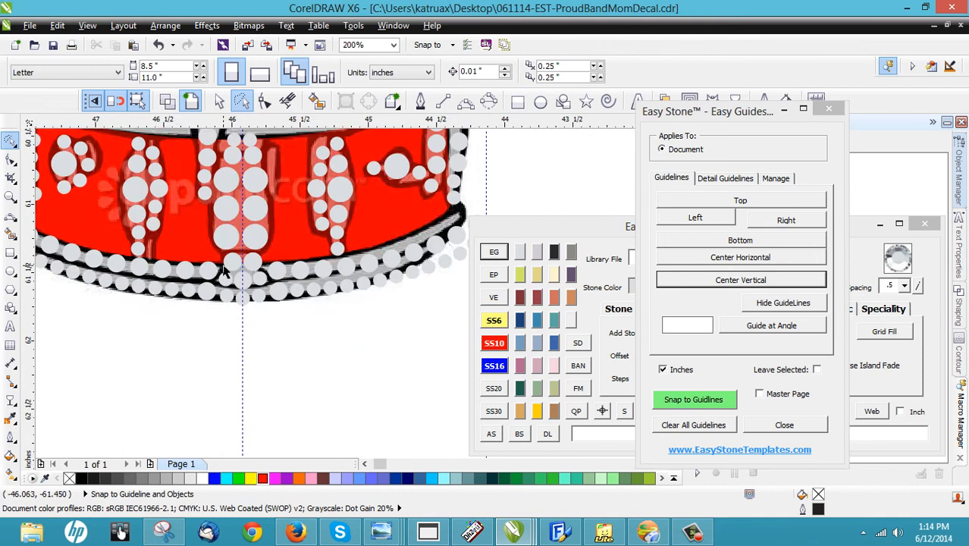
{"action": "scroll", "coordinate": [225, 271], "scroll_direction": "up", "scroll_amount": 1}
{"action": "scroll", "coordinate": [255, 273], "scroll_direction": "up", "scroll_amount": 1}
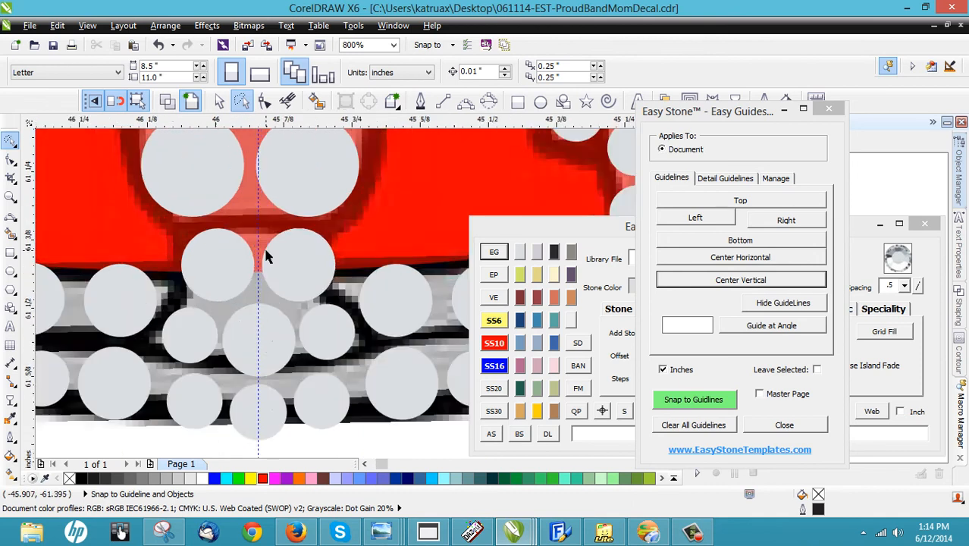
{"action": "scroll", "coordinate": [273, 294], "scroll_direction": "down", "scroll_amount": 1}
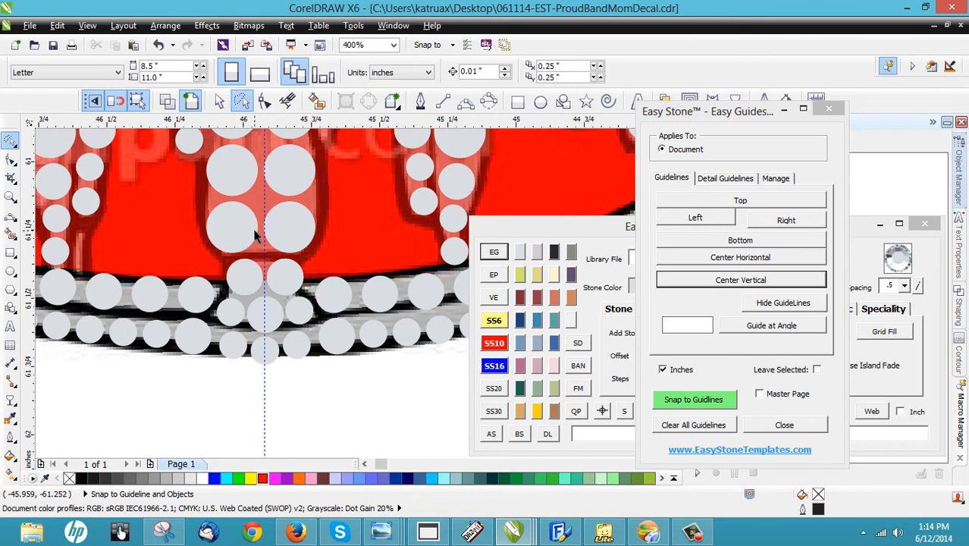
{"action": "scroll", "coordinate": [256, 235], "scroll_direction": "up", "scroll_amount": 1}
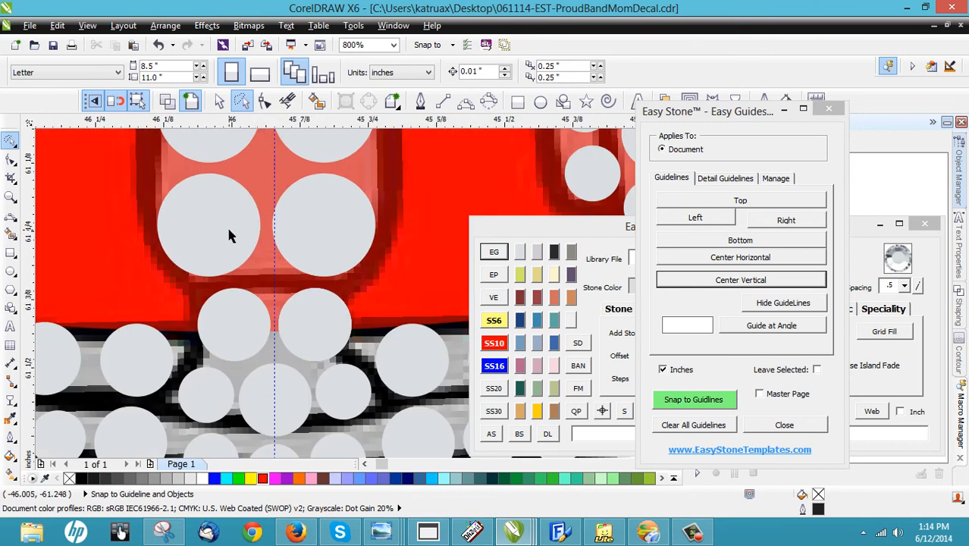
{"action": "left_click", "coordinate": [284, 410]}
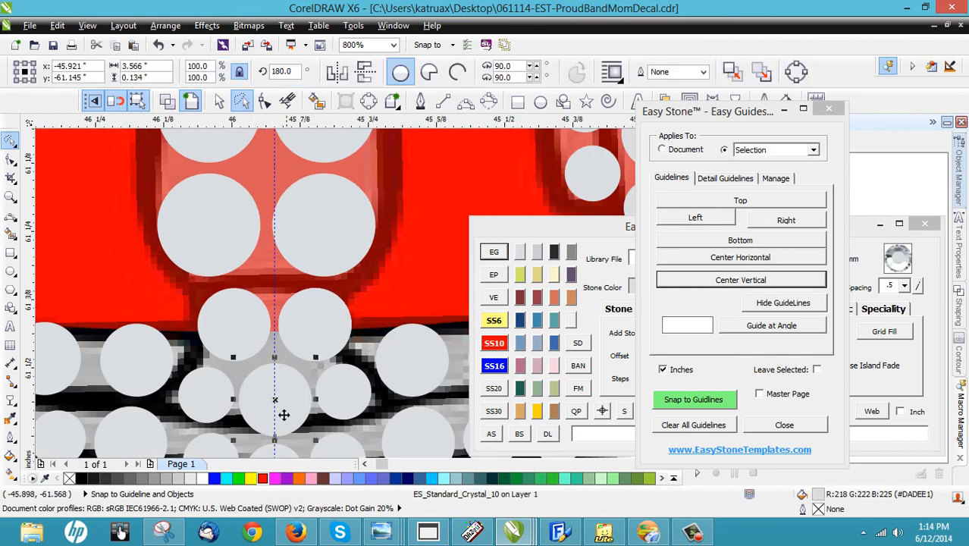
{"action": "scroll", "coordinate": [281, 413], "scroll_direction": "up", "scroll_amount": 3}
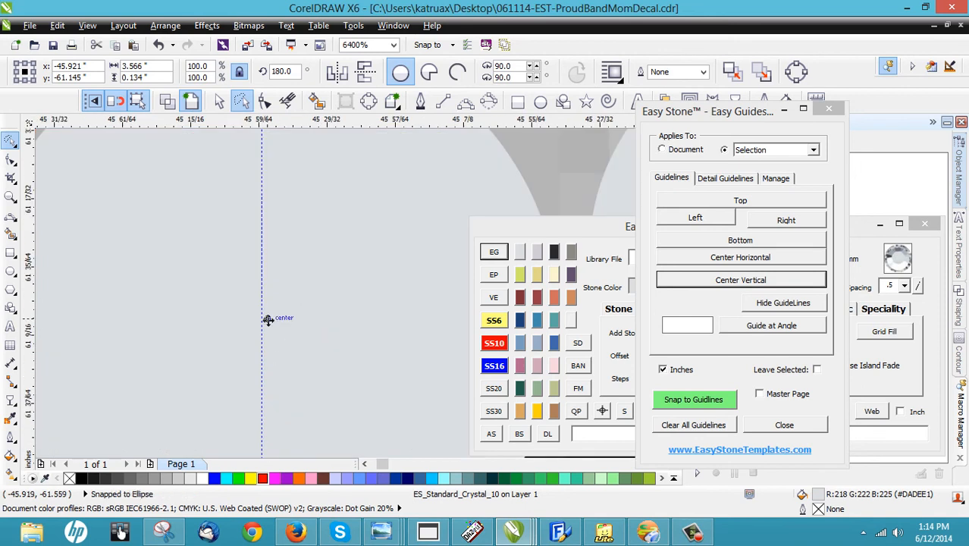
{"action": "scroll", "coordinate": [263, 322], "scroll_direction": "down", "scroll_amount": 3}
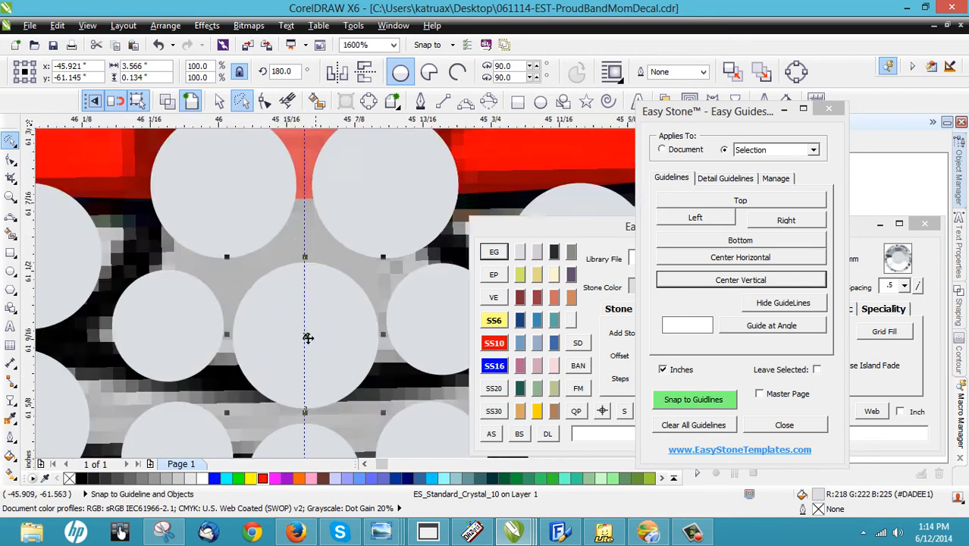
{"action": "scroll", "coordinate": [301, 393], "scroll_direction": "down", "scroll_amount": 1}
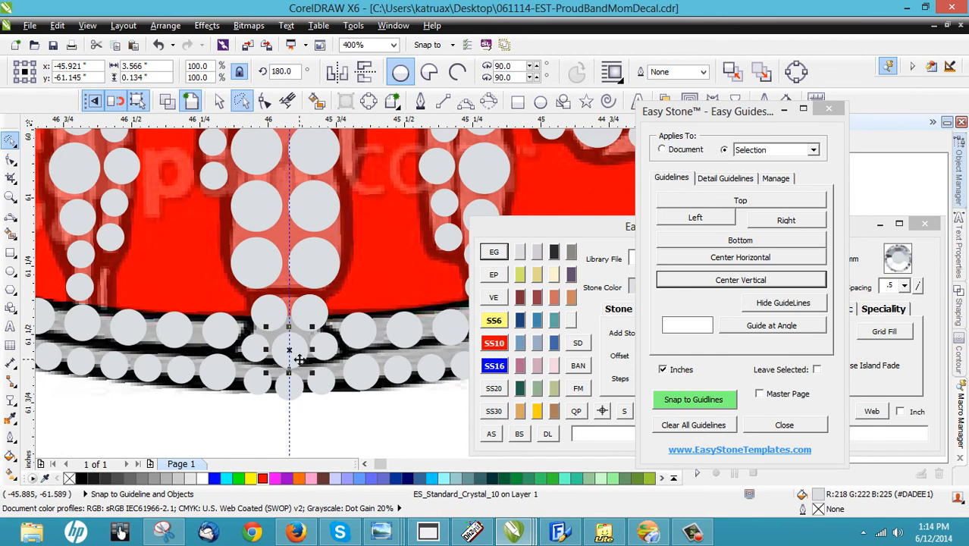
{"action": "left_click", "coordinate": [326, 425]}
{"action": "scroll", "coordinate": [305, 309], "scroll_direction": "down", "scroll_amount": 2}
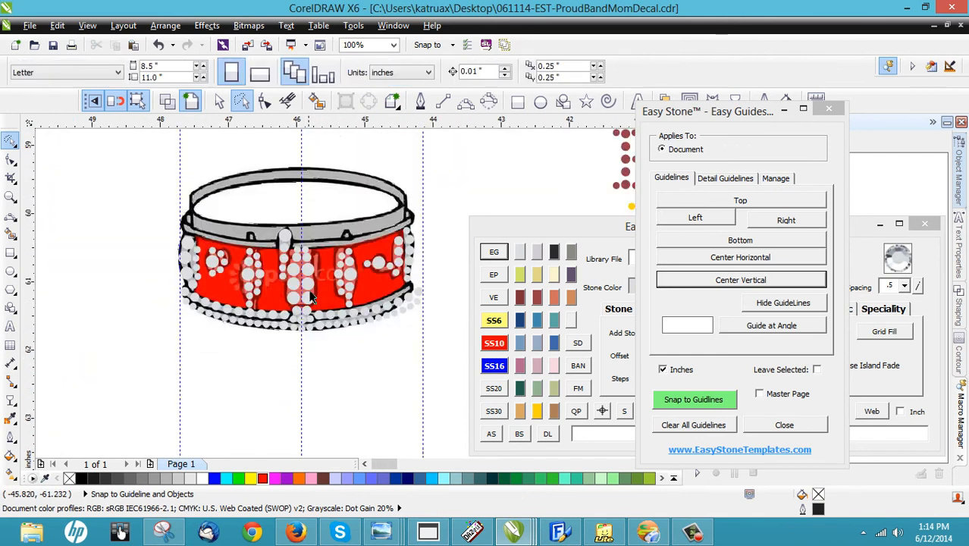
Inspect the drum's upper rims and their left end in relation to the center and side guidelines
{"action": "scroll", "coordinate": [311, 298], "scroll_direction": "up", "scroll_amount": 1}
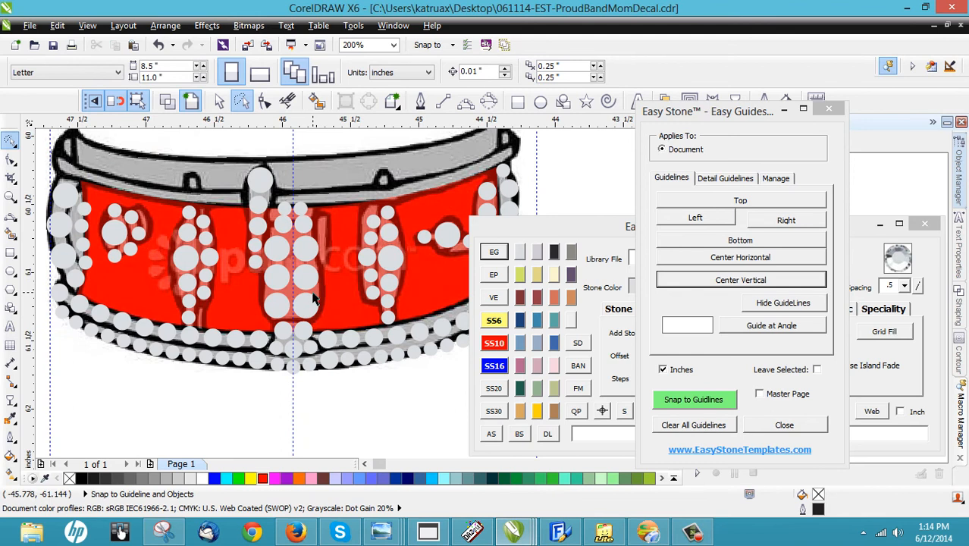
{"action": "scroll", "coordinate": [315, 300], "scroll_direction": "down", "scroll_amount": 1}
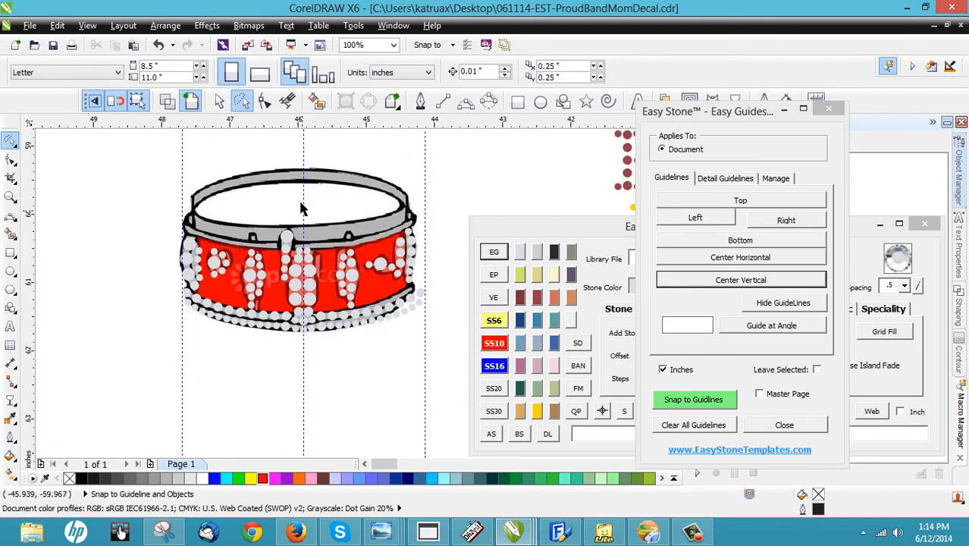
{"action": "scroll", "coordinate": [301, 210], "scroll_direction": "up", "scroll_amount": 1}
{"action": "scroll", "coordinate": [302, 227], "scroll_direction": "down", "scroll_amount": 1}
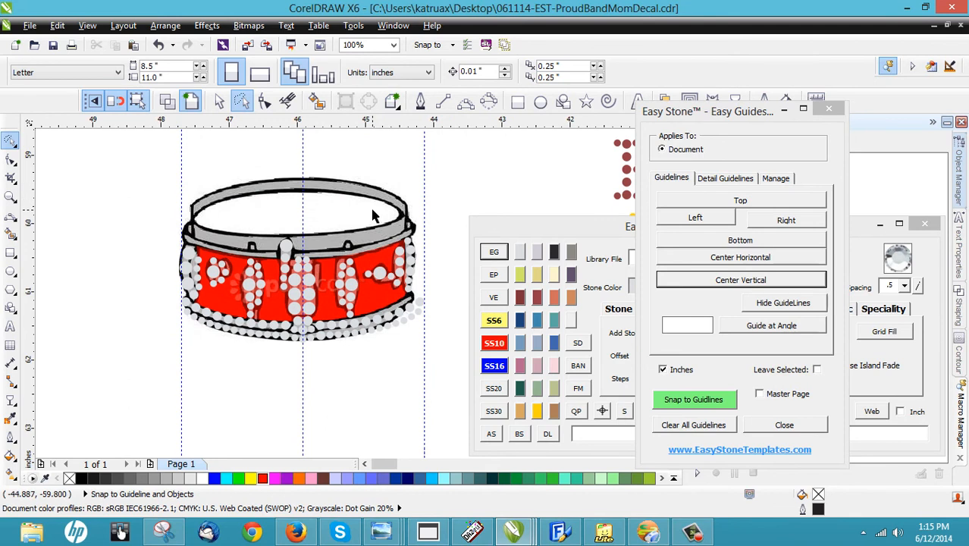
{"action": "scroll", "coordinate": [290, 190], "scroll_direction": "up", "scroll_amount": 1}
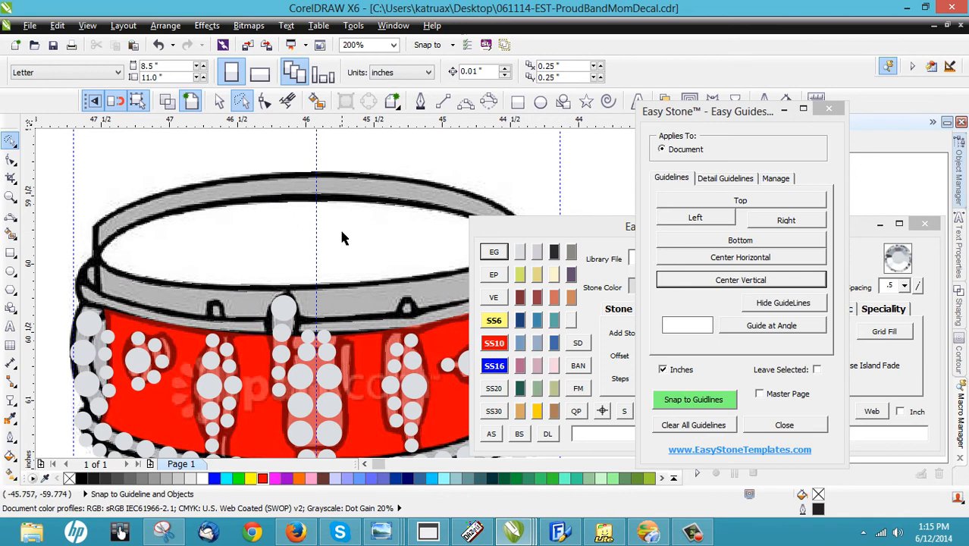
{"action": "scroll", "coordinate": [341, 232], "scroll_direction": "down", "scroll_amount": 1}
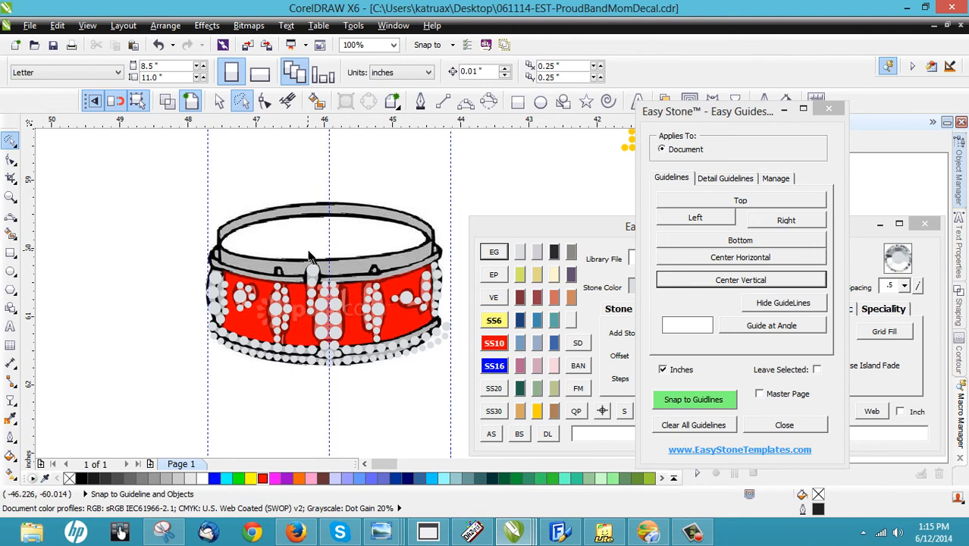
{"action": "scroll", "coordinate": [317, 266], "scroll_direction": "up", "scroll_amount": 1}
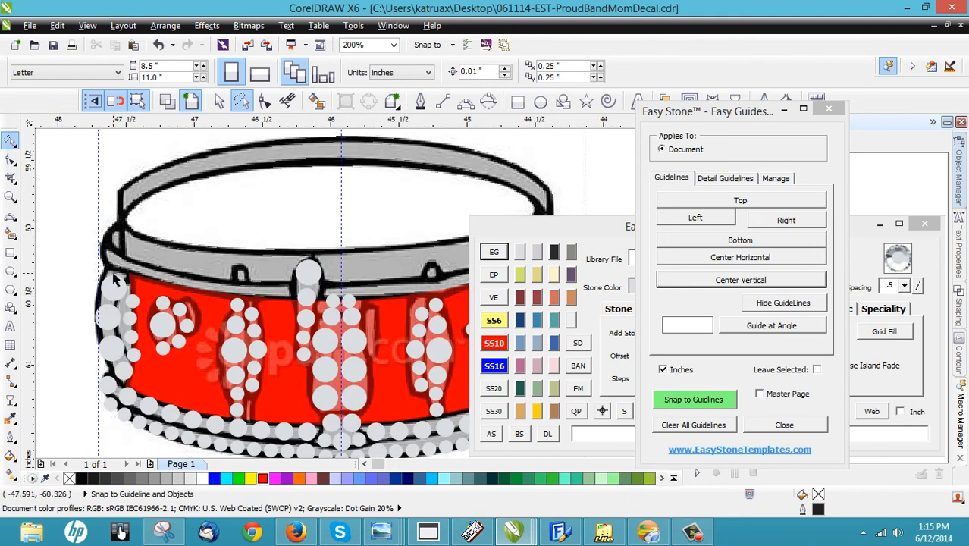
{"action": "scroll", "coordinate": [83, 282], "scroll_direction": "up", "scroll_amount": 1}
{"action": "scroll", "coordinate": [83, 283], "scroll_direction": "down", "scroll_amount": 1}
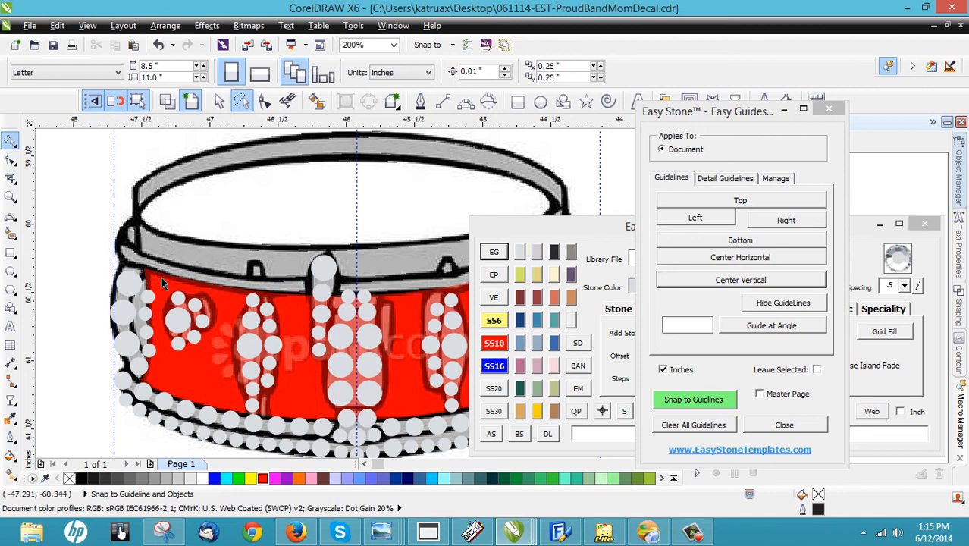
Copy an ss6 Crystal stone from the drum body onto the left end of the top hoop, at about x -47.653, y -60.204 inches
{"action": "scroll", "coordinate": [133, 292], "scroll_direction": "up", "scroll_amount": 1}
{"action": "left_click", "coordinate": [224, 311]}
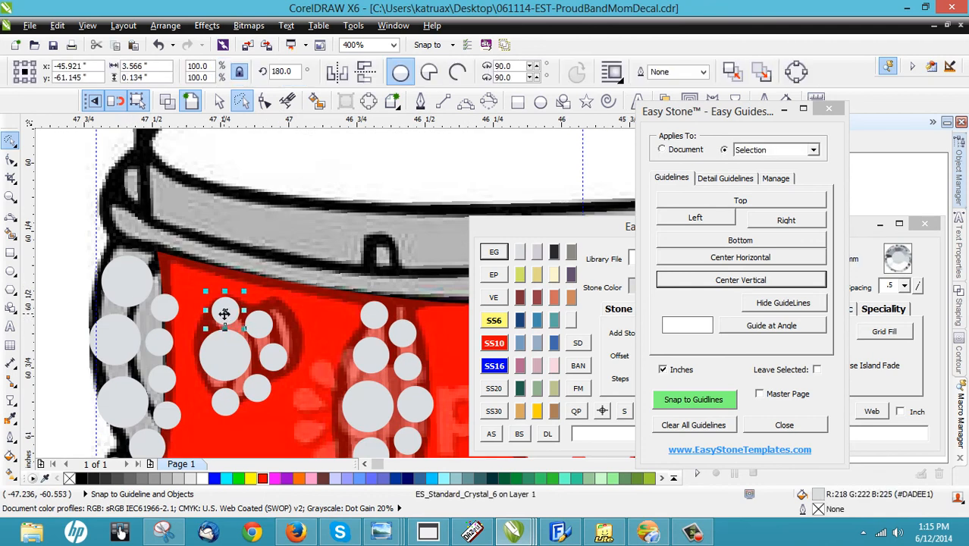
{"action": "left_click_drag", "start_coordinate": [164, 311], "coordinate": [112, 229]}
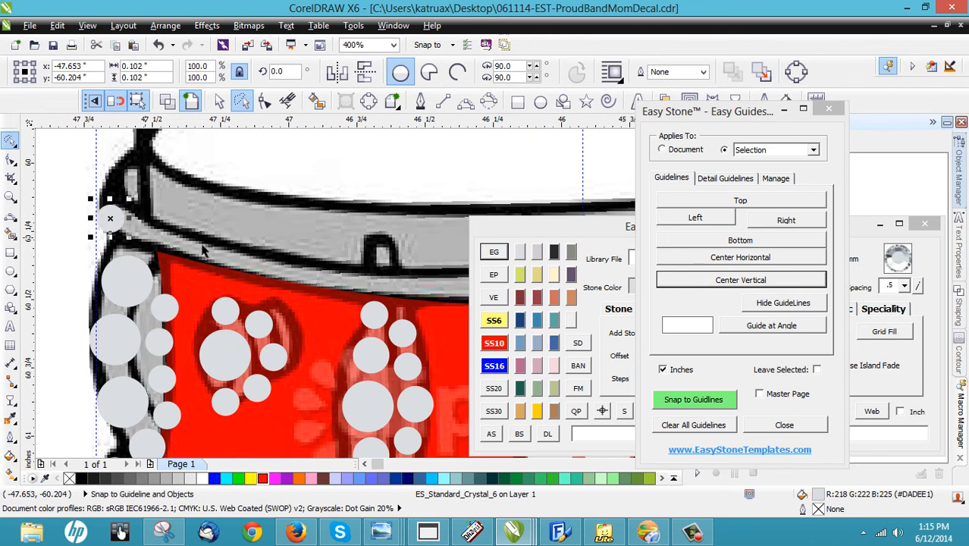
{"action": "scroll", "coordinate": [202, 245], "scroll_direction": "down", "scroll_amount": 1}
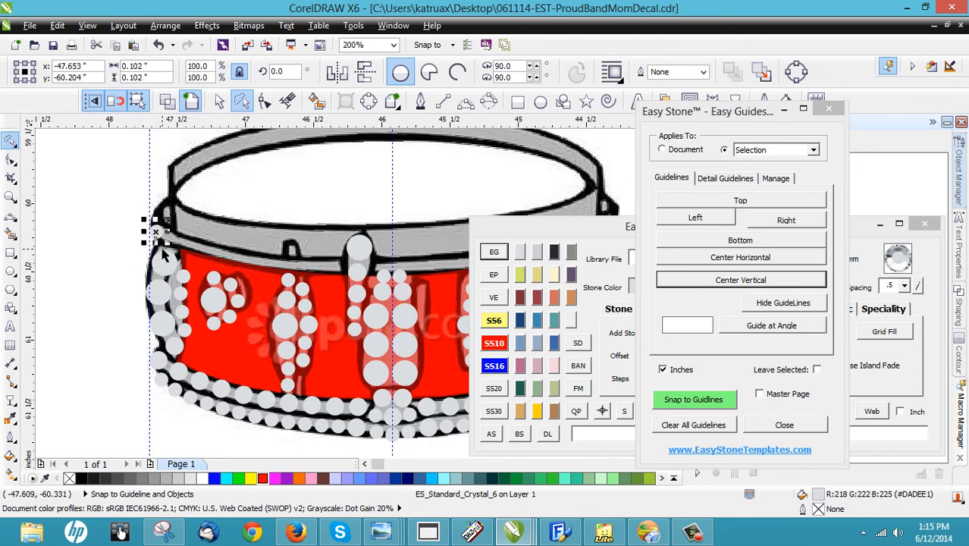
{"action": "scroll", "coordinate": [320, 258], "scroll_direction": "up", "scroll_amount": 1}
{"action": "scroll", "coordinate": [318, 265], "scroll_direction": "down", "scroll_amount": 1}
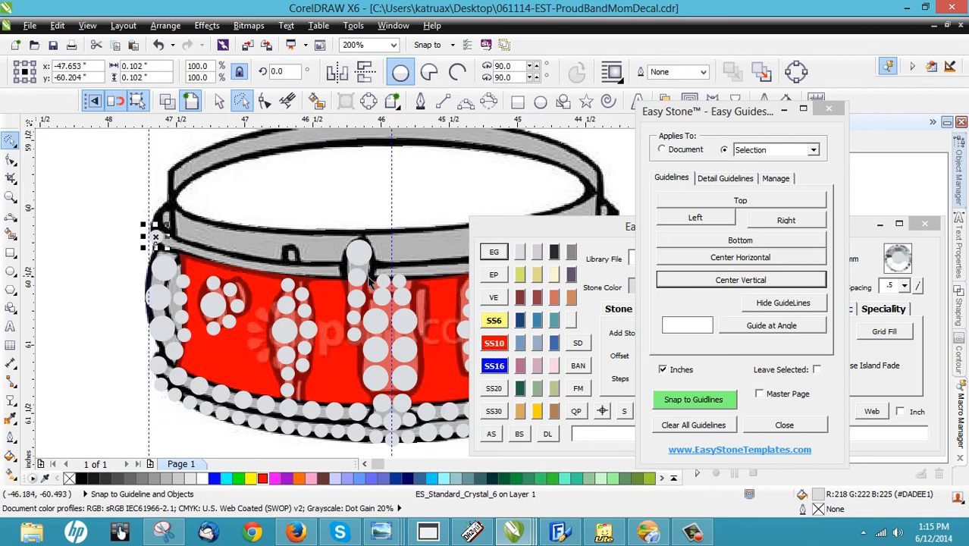
Copy the left-end ss6 stone onto the top hoop at the center guideline, at about x -45.921, y -60.452 inches
{"action": "scroll", "coordinate": [173, 249], "scroll_direction": "down", "scroll_amount": 1}
{"action": "scroll", "coordinate": [185, 250], "scroll_direction": "up", "scroll_amount": 1}
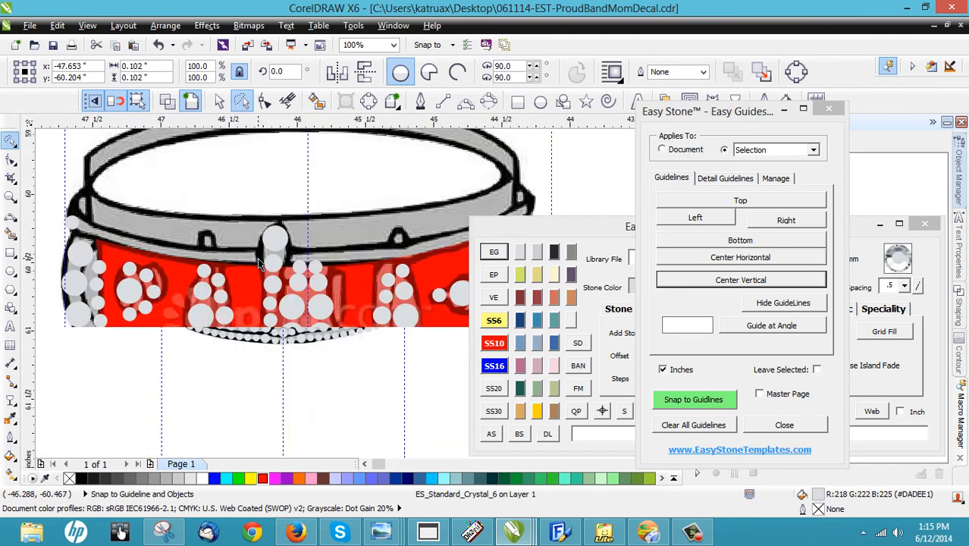
{"action": "left_click_drag", "start_coordinate": [73, 221], "coordinate": [319, 251]}
{"action": "scroll", "coordinate": [313, 253], "scroll_direction": "up", "scroll_amount": 2}
{"action": "scroll", "coordinate": [313, 254], "scroll_direction": "up", "scroll_amount": 1}
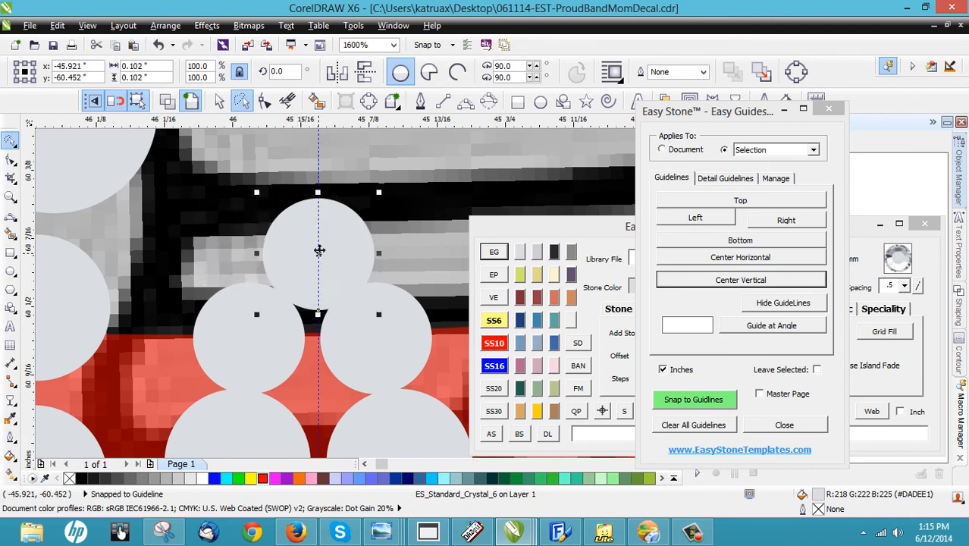
Add a row of ss6 Crystal stones between the left-end and center-guideline ss6 stones on the top hoop with Add Stones
{"action": "scroll", "coordinate": [320, 250], "scroll_direction": "down", "scroll_amount": 2}
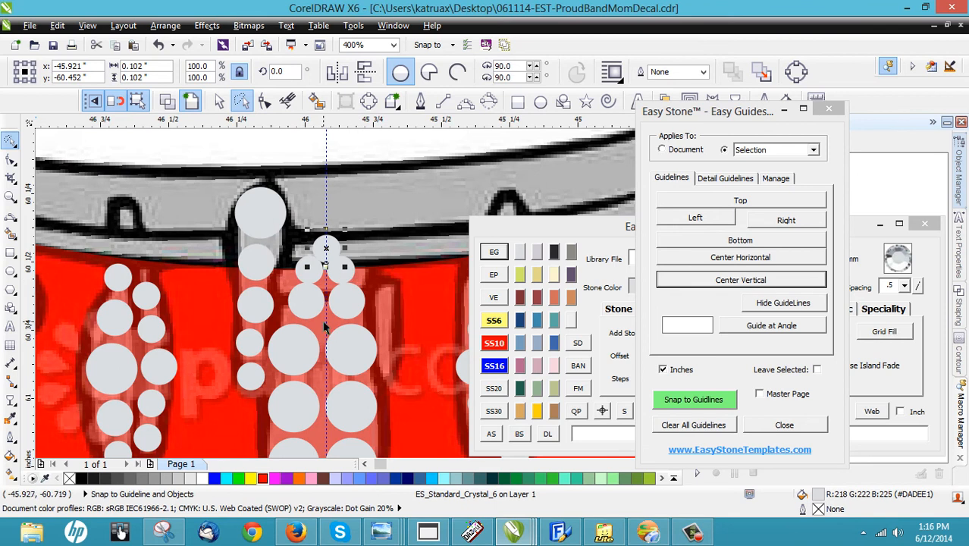
{"action": "scroll", "coordinate": [358, 305], "scroll_direction": "down", "scroll_amount": 1}
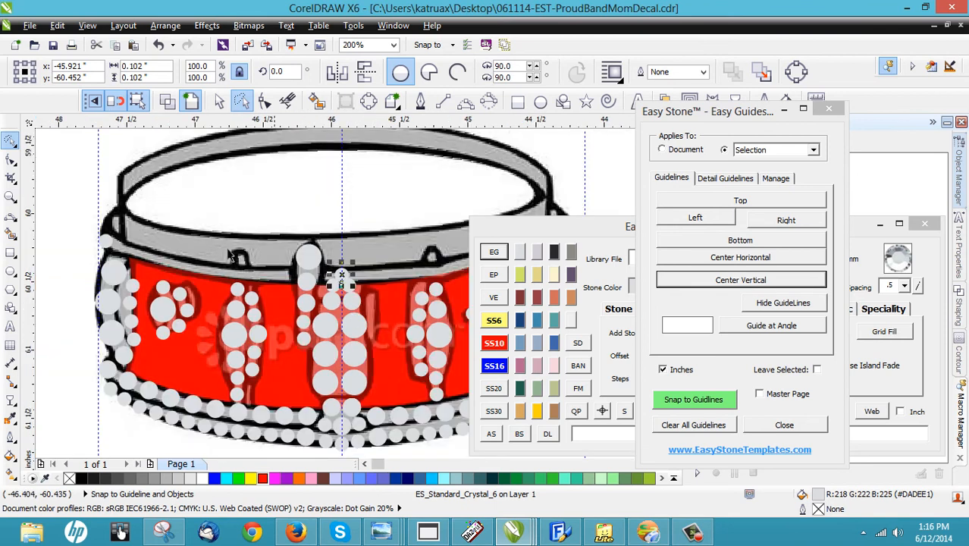
{"action": "left_click", "coordinate": [106, 242], "text": "shift"}
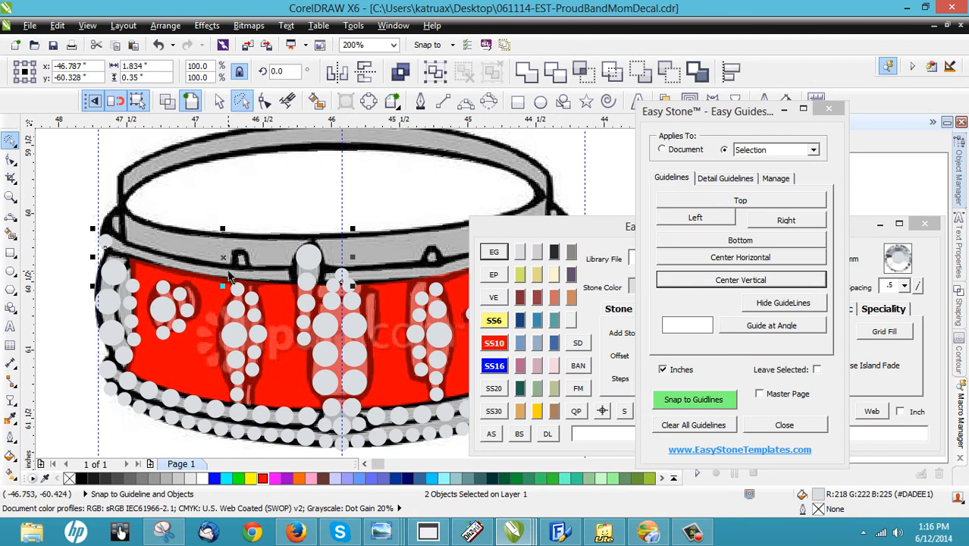
{"action": "left_click", "coordinate": [572, 234]}
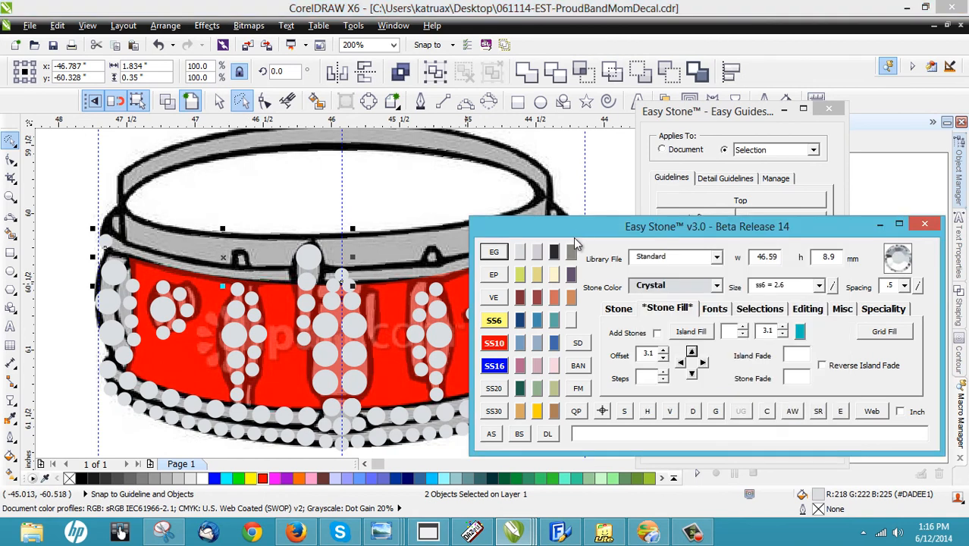
{"action": "left_click", "coordinate": [490, 433]}
Bend the straight stone path downward into a curve so the ss6 stones follow the left half of the top hoop
{"action": "scroll", "coordinate": [177, 257], "scroll_direction": "up", "scroll_amount": 2}
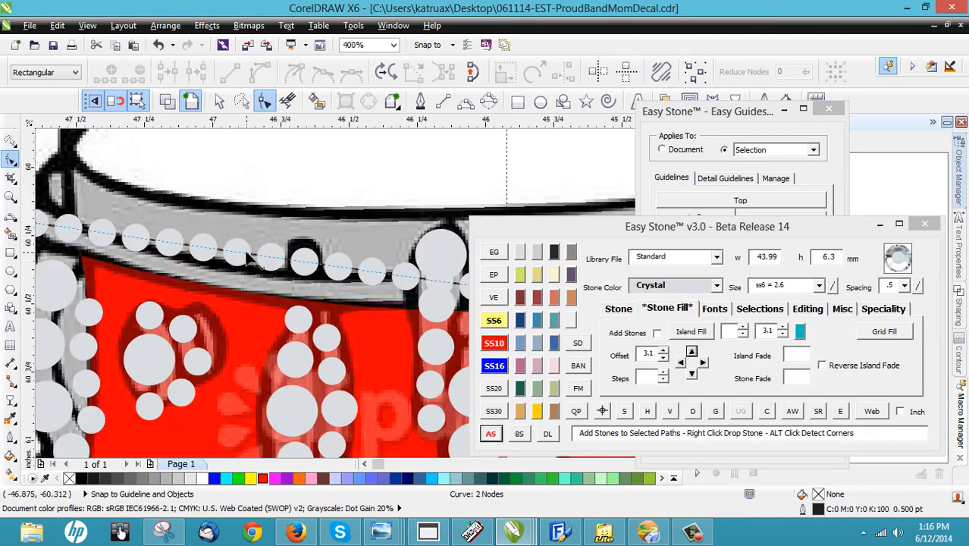
{"action": "mouse_move", "coordinate": [244, 260]}
{"action": "left_mouse_down"}
{"action": "mouse_move", "coordinate": [236, 284]}
{"action": "mouse_move", "coordinate": [232, 270]}
{"action": "left_mouse_up"}
{"action": "scroll", "coordinate": [229, 278], "scroll_direction": "up", "scroll_amount": 2}
{"action": "scroll", "coordinate": [233, 271], "scroll_direction": "down", "scroll_amount": 1}
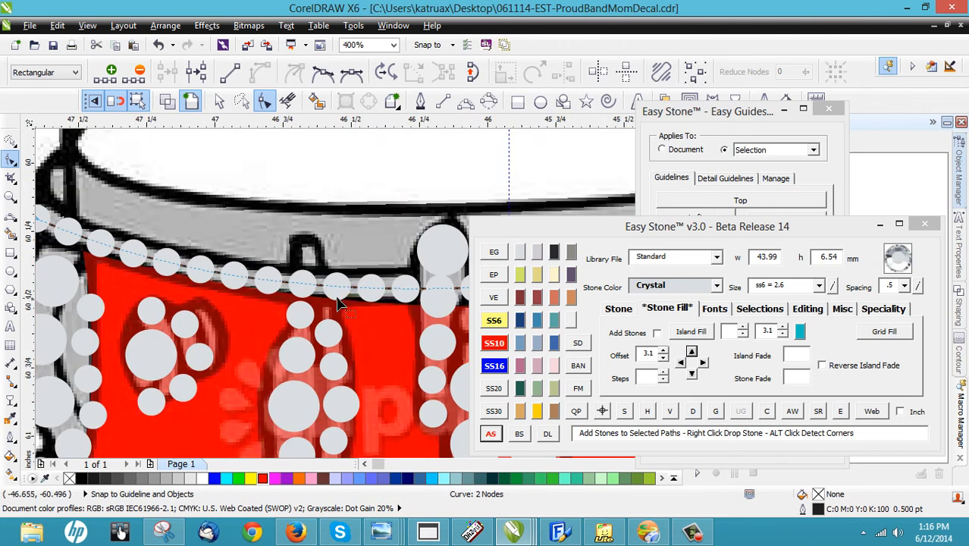
Try to mirror the top hoop's control path across the center guideline onto the drum's right half
{"action": "scroll", "coordinate": [430, 301], "scroll_direction": "down", "scroll_amount": 1}
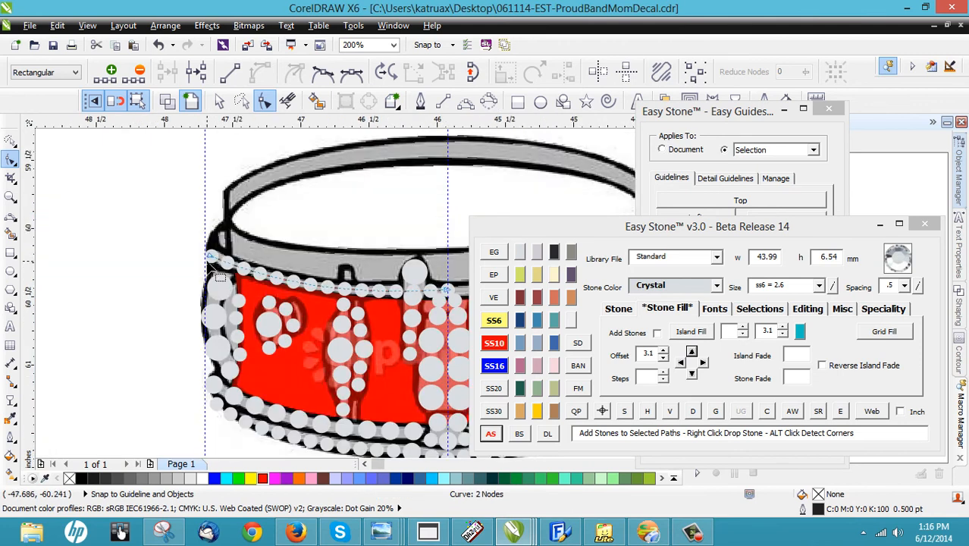
{"action": "scroll", "coordinate": [341, 289], "scroll_direction": "down", "scroll_amount": 1}
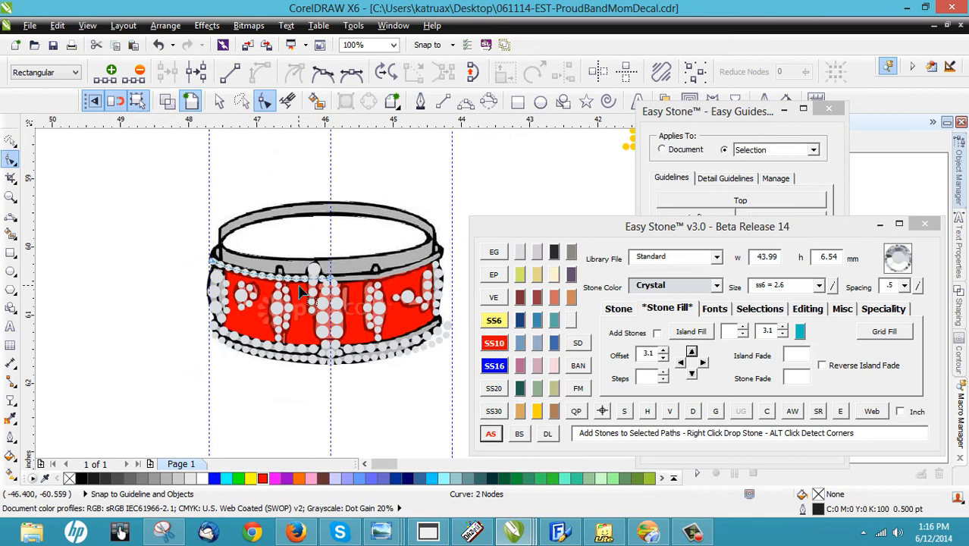
{"action": "scroll", "coordinate": [302, 292], "scroll_direction": "up", "scroll_amount": 1}
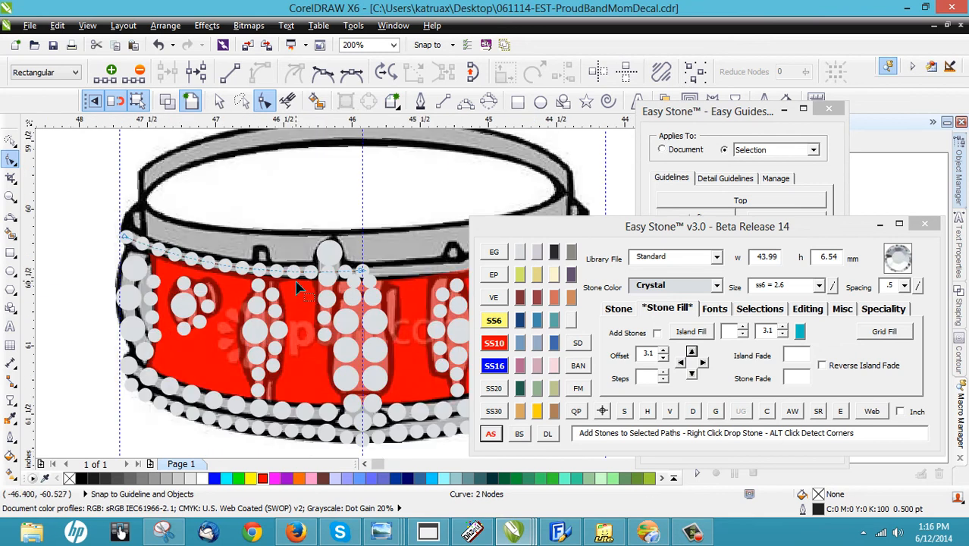
{"action": "key", "text": "space"}
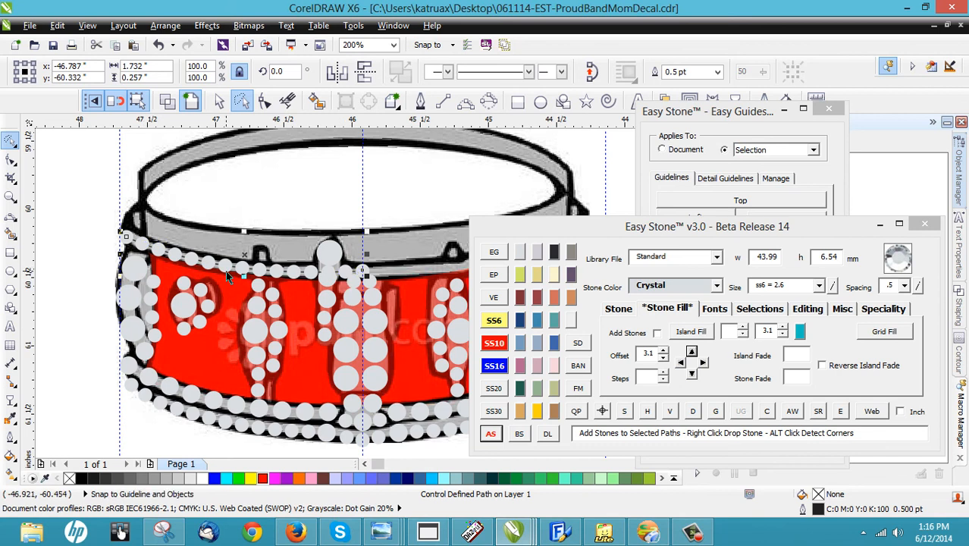
{"action": "left_click_drag", "start_coordinate": [123, 254], "coordinate": [387, 262]}
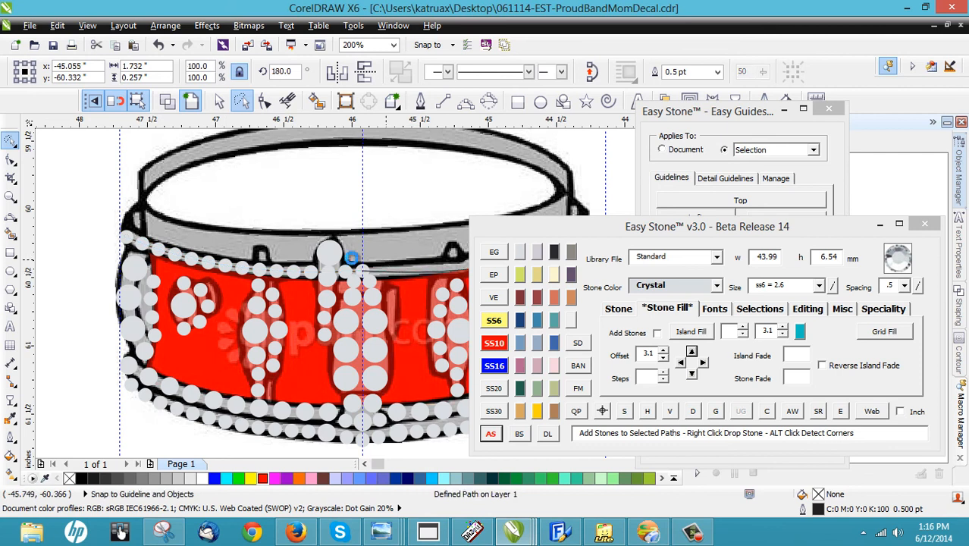
{"action": "key", "text": "F10"}
{"action": "key", "text": "space"}
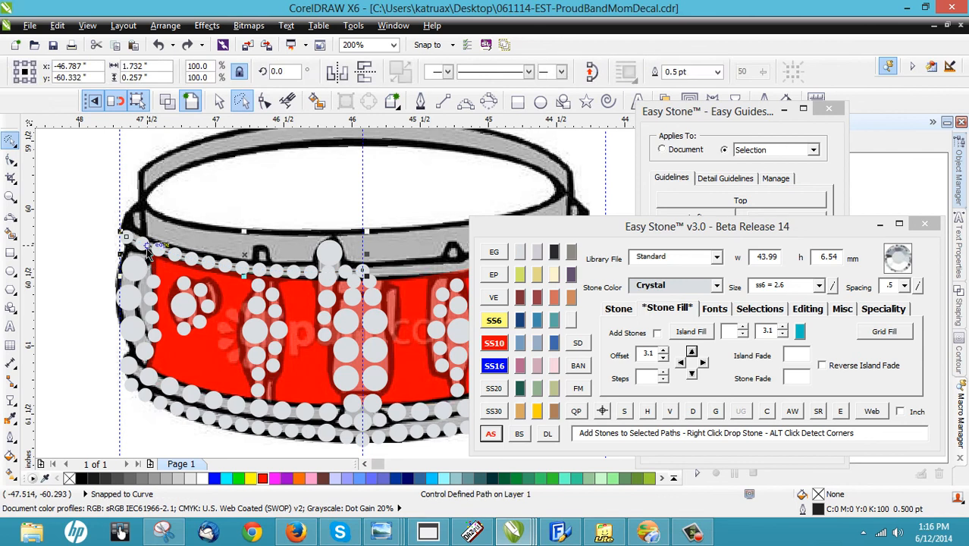
{"action": "key", "text": "Escape"}
Mirror a copy of the left top-hoop stone blend onto the right half, centered at about x -45.055, y -60.332 inches
{"action": "left_click", "coordinate": [158, 258]}
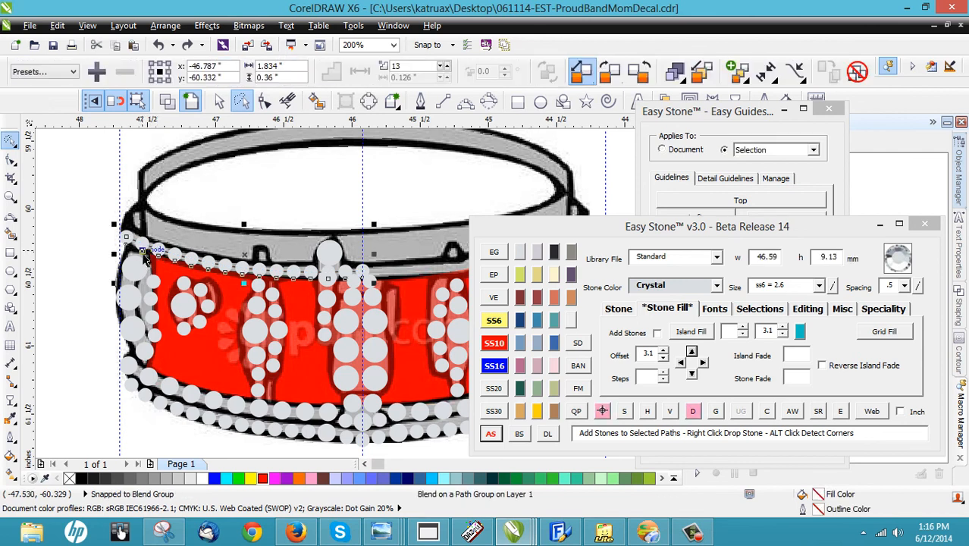
{"action": "left_click_drag", "start_coordinate": [110, 254], "coordinate": [393, 245]}
{"action": "right_click", "coordinate": [393, 245]}
{"action": "scroll", "coordinate": [379, 270], "scroll_direction": "up", "scroll_amount": 1}
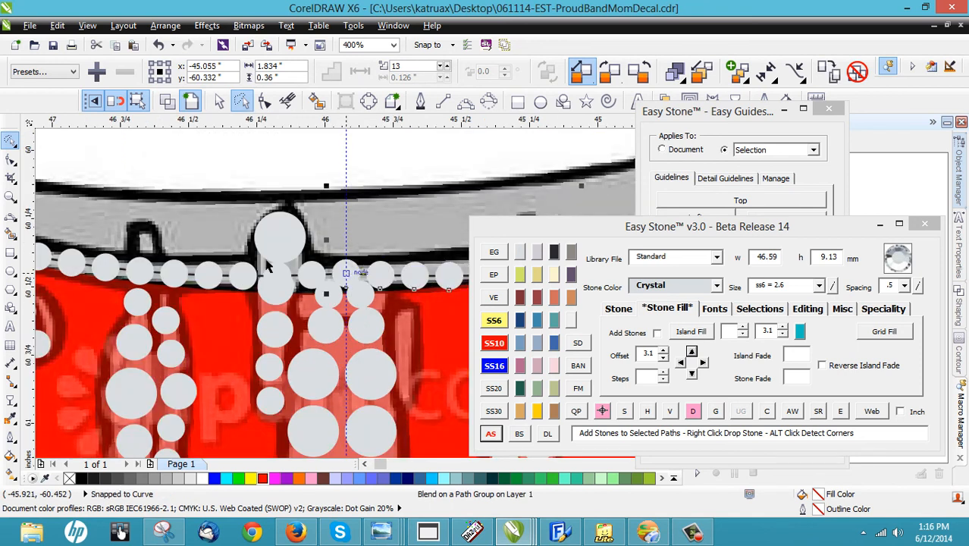
Examine how the mirrored top-hoop stones meet at the center guideline and line up with the hoop's right end and hardware stones
{"action": "scroll", "coordinate": [252, 260], "scroll_direction": "down", "scroll_amount": 1}
{"action": "scroll", "coordinate": [342, 255], "scroll_direction": "down", "scroll_amount": 1}
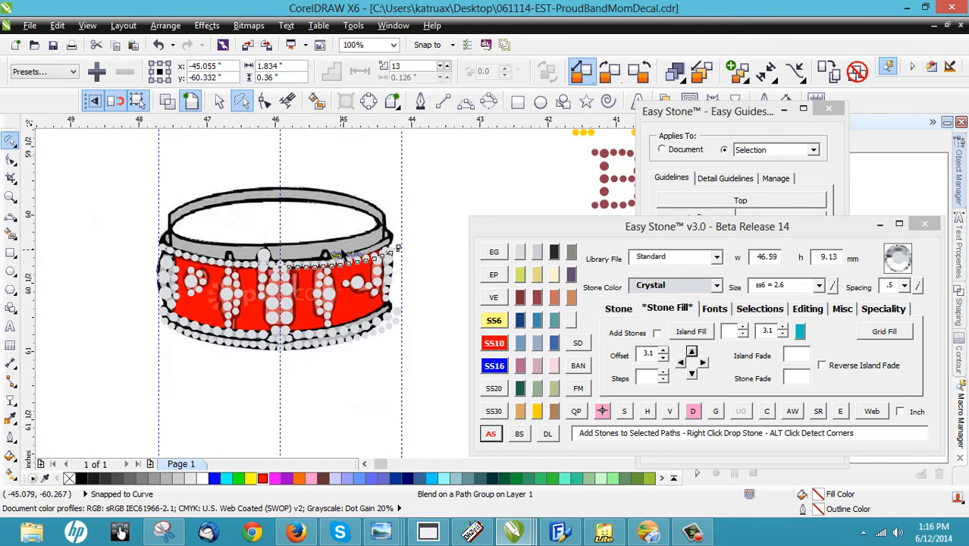
{"action": "scroll", "coordinate": [343, 253], "scroll_direction": "up", "scroll_amount": 1}
{"action": "scroll", "coordinate": [342, 255], "scroll_direction": "down", "scroll_amount": 1}
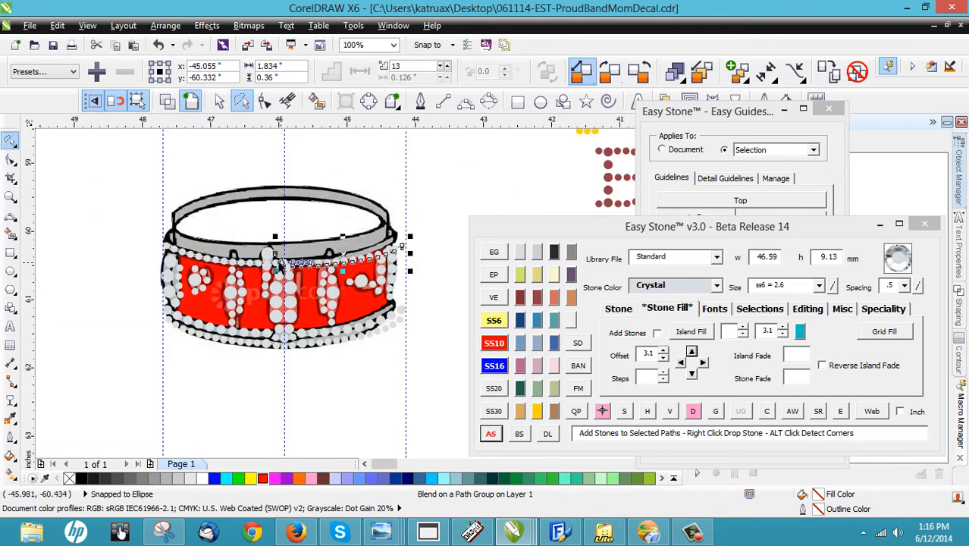
{"action": "scroll", "coordinate": [317, 266], "scroll_direction": "up", "scroll_amount": 1}
{"action": "scroll", "coordinate": [250, 260], "scroll_direction": "down", "scroll_amount": 1}
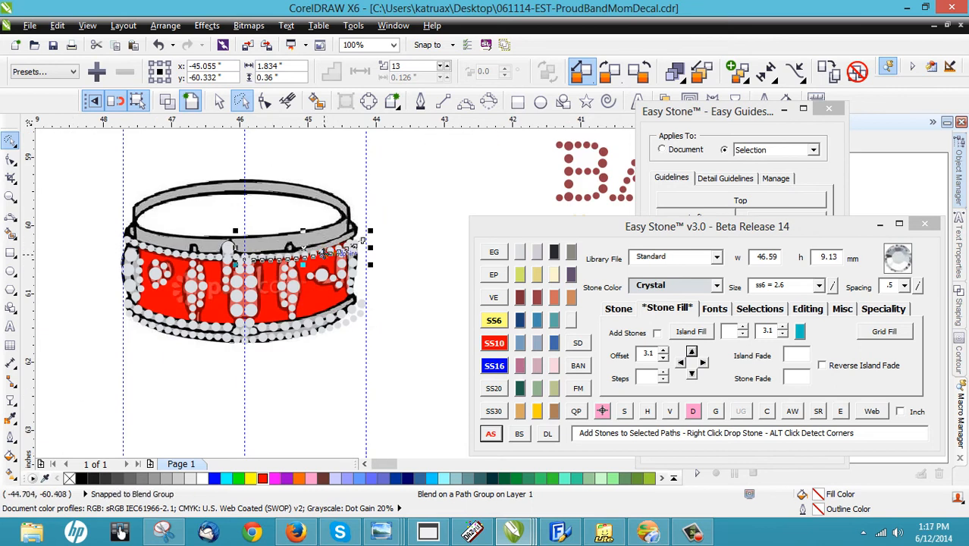
{"action": "left_click", "coordinate": [404, 242]}
{"action": "scroll", "coordinate": [294, 256], "scroll_direction": "up", "scroll_amount": 1}
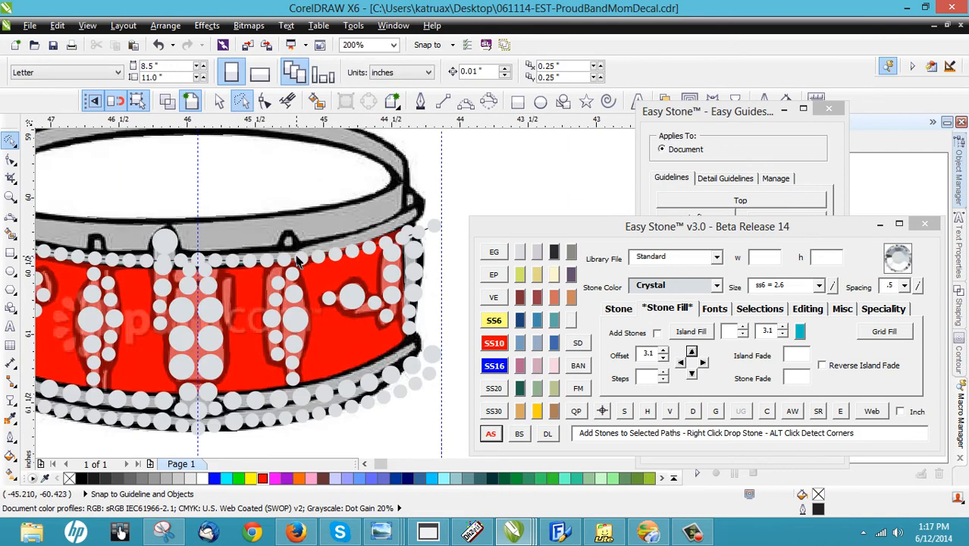
{"action": "scroll", "coordinate": [297, 259], "scroll_direction": "down", "scroll_amount": 1}
{"action": "scroll", "coordinate": [299, 262], "scroll_direction": "up", "scroll_amount": 1}
{"action": "scroll", "coordinate": [38, 244], "scroll_direction": "up", "scroll_amount": 1}
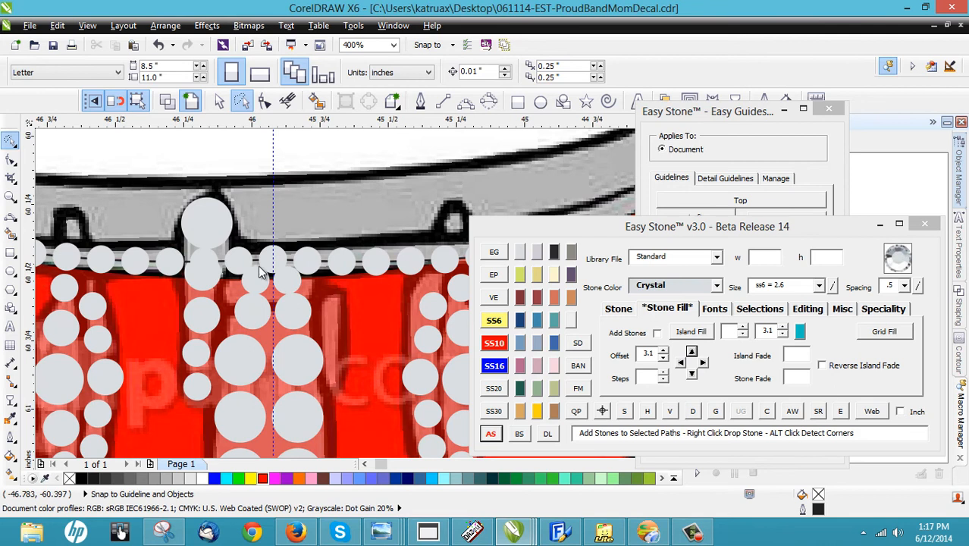
{"action": "scroll", "coordinate": [280, 248], "scroll_direction": "down", "scroll_amount": 1}
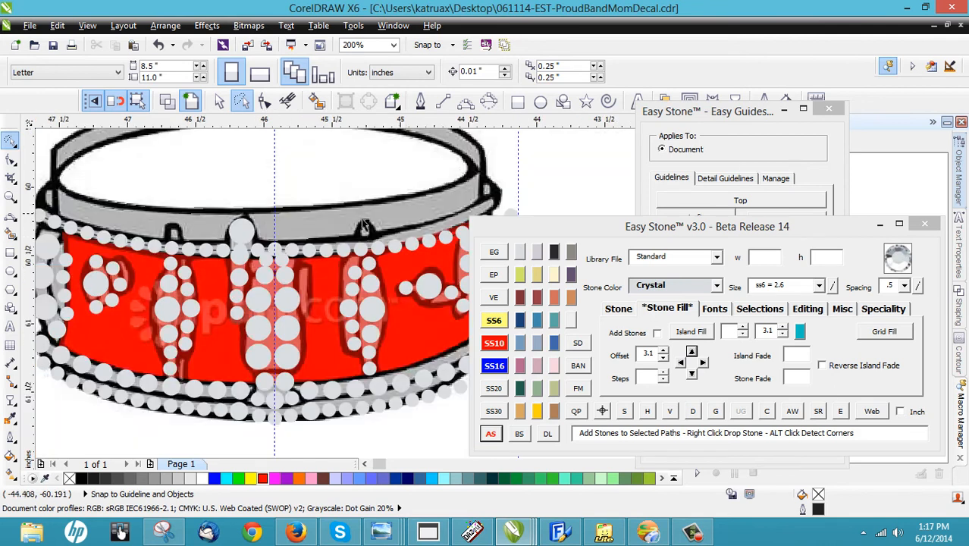
{"action": "scroll", "coordinate": [362, 227], "scroll_direction": "down", "scroll_amount": 1}
{"action": "scroll", "coordinate": [322, 241], "scroll_direction": "up", "scroll_amount": 1}
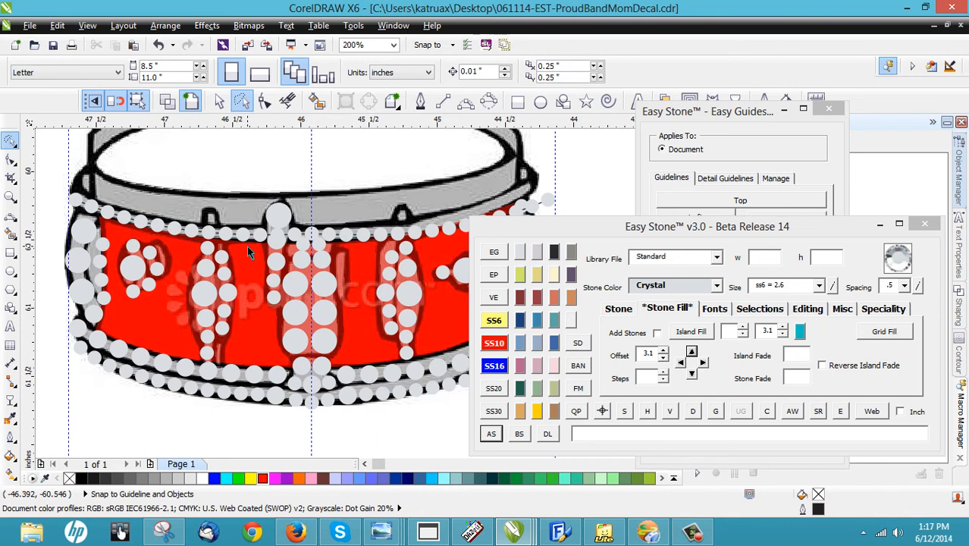
{"action": "scroll", "coordinate": [246, 244], "scroll_direction": "down", "scroll_amount": 2}
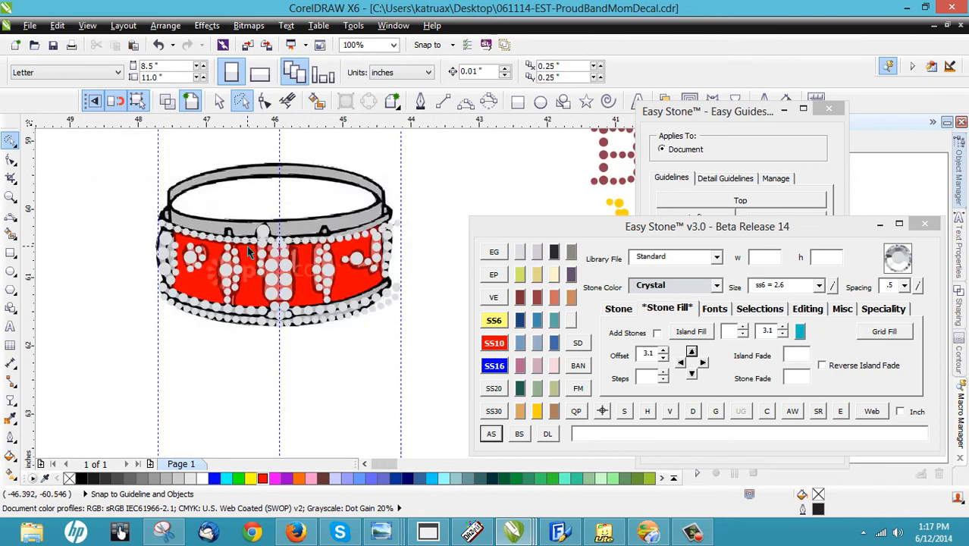
Select all the drum's stones and place a copy on empty space away from the clipart, at x -57.079, y -63.561 inches
{"action": "right_click", "coordinate": [389, 227]}
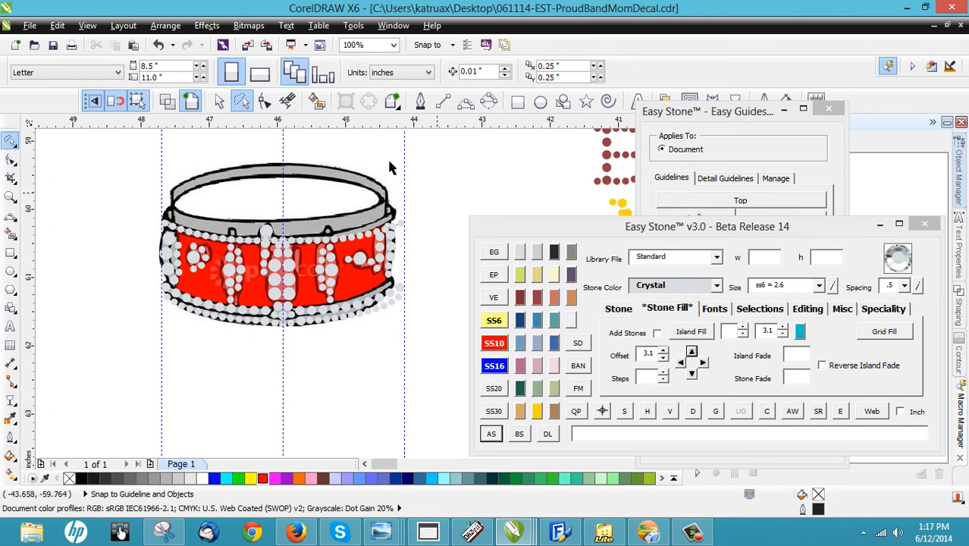
{"action": "left_click", "coordinate": [218, 101]}
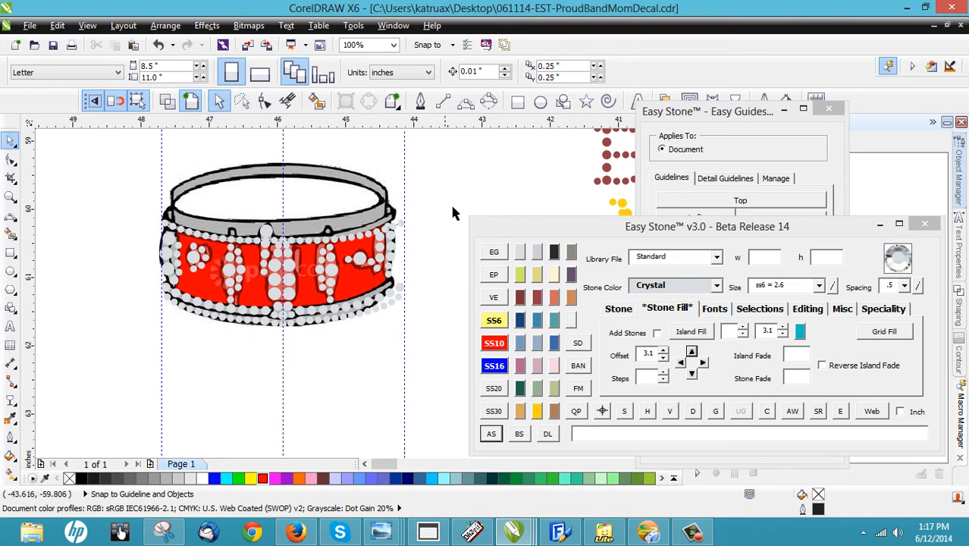
{"action": "left_click_drag", "start_coordinate": [453, 206], "coordinate": [124, 344]}
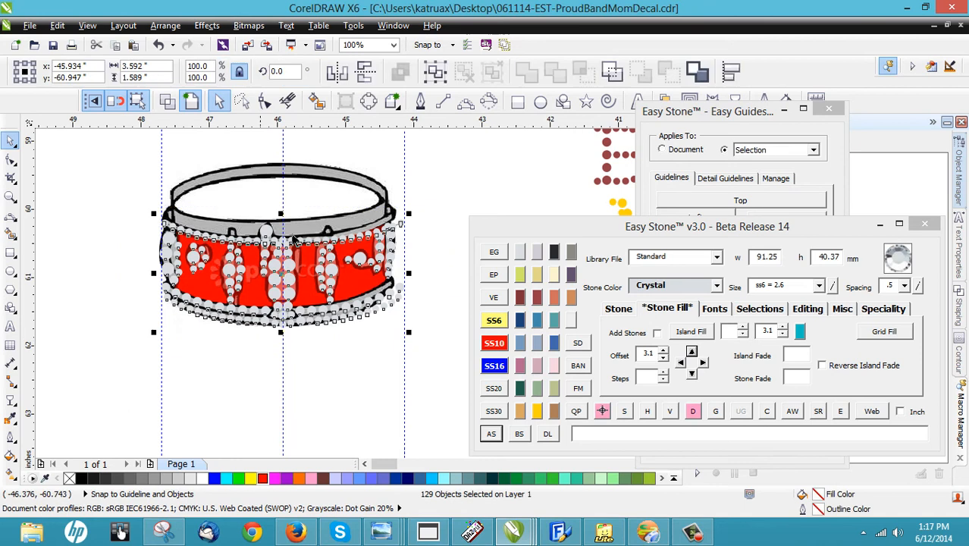
{"action": "scroll", "coordinate": [306, 253], "scroll_direction": "down", "scroll_amount": 1}
{"action": "scroll", "coordinate": [350, 232], "scroll_direction": "down", "scroll_amount": 1}
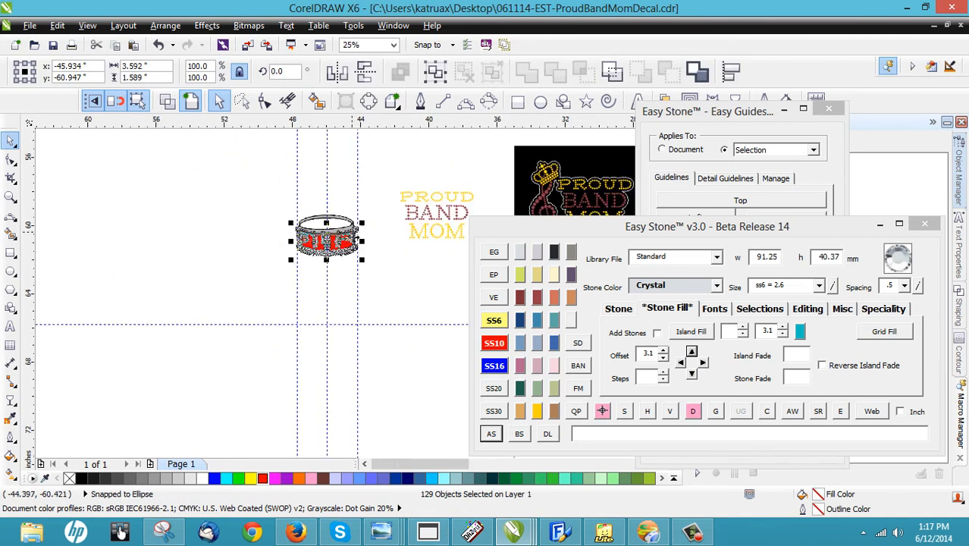
{"action": "left_click_drag", "start_coordinate": [345, 243], "coordinate": [154, 288]}
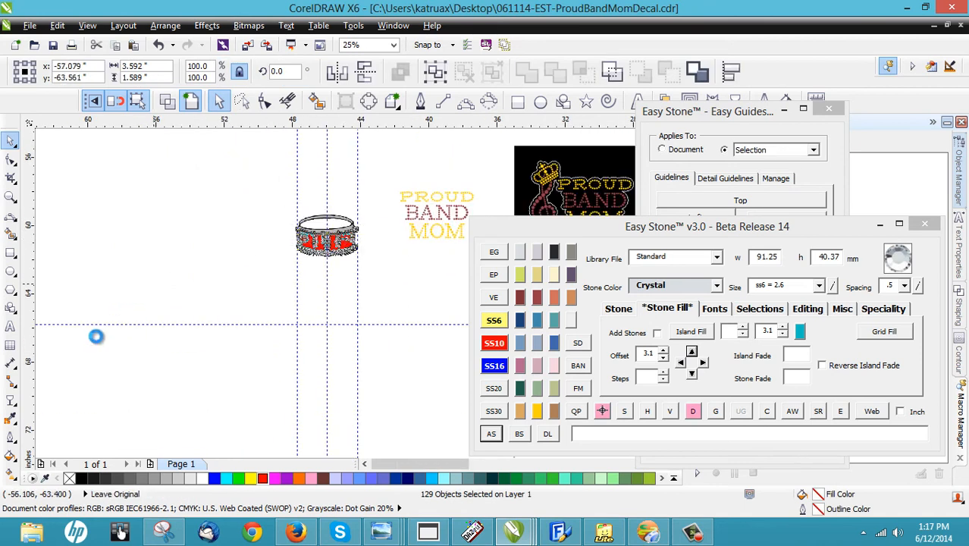
Place a horizontal guideline through the end stones of the copied top hoop, at about y -62.8 inches
{"action": "left_click", "coordinate": [91, 291]}
{"action": "scroll", "coordinate": [91, 296], "scroll_direction": "up", "scroll_amount": 1}
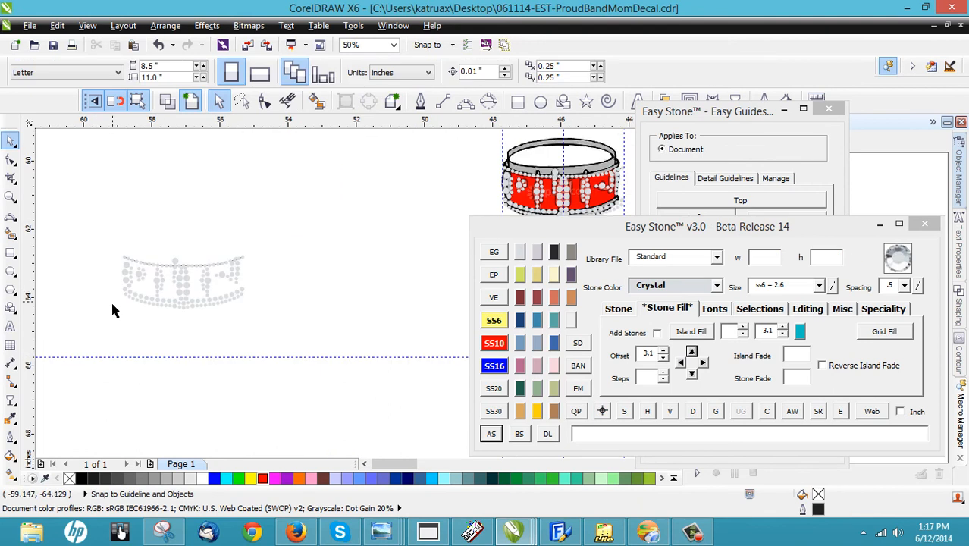
{"action": "scroll", "coordinate": [121, 322], "scroll_direction": "up", "scroll_amount": 1}
{"action": "left_click_drag", "start_coordinate": [100, 164], "coordinate": [403, 336]}
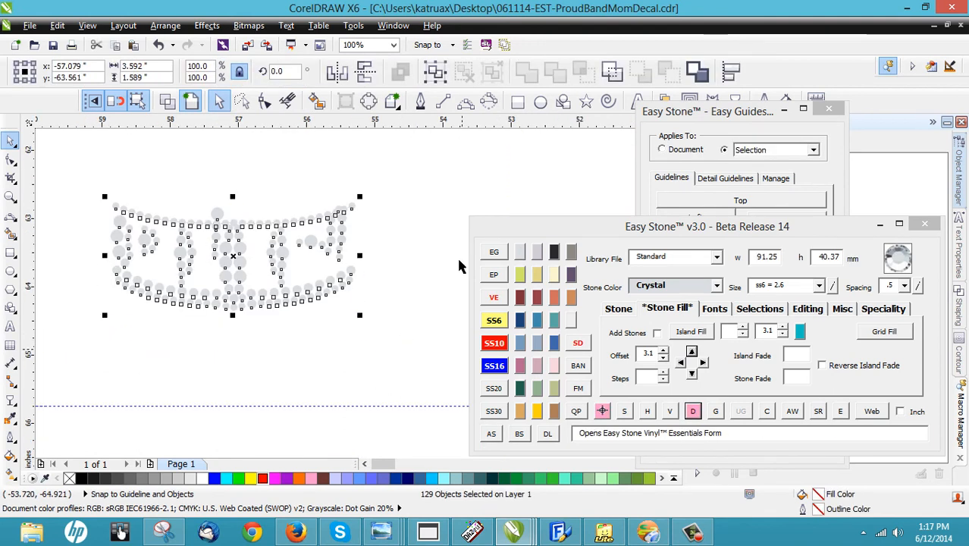
{"action": "left_click", "coordinate": [411, 245]}
{"action": "left_click_drag", "start_coordinate": [268, 125], "coordinate": [117, 205]}
{"action": "left_click", "coordinate": [39, 239]}
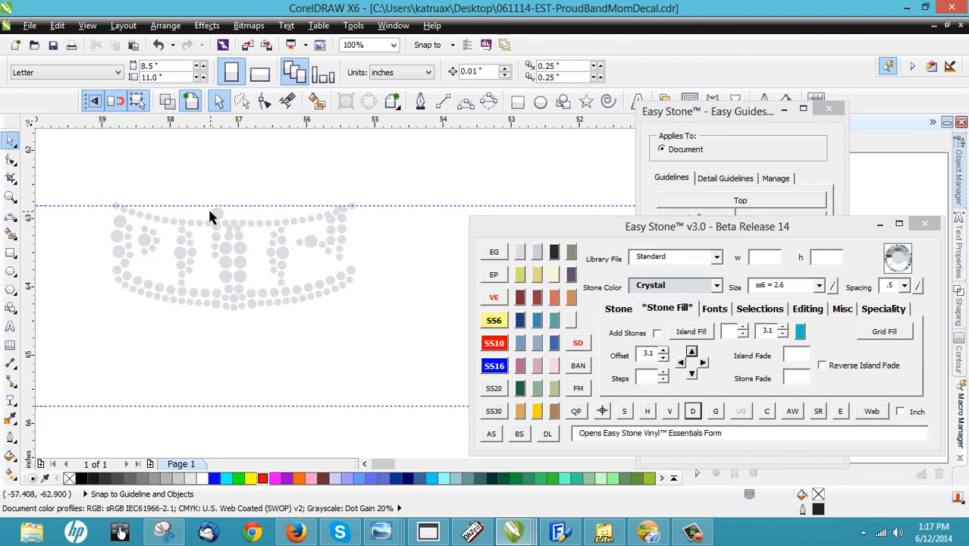
Delete the copied set of drum stones and return to the original drum
{"action": "left_click_drag", "start_coordinate": [91, 156], "coordinate": [420, 338]}
{"action": "key", "text": "Delete"}
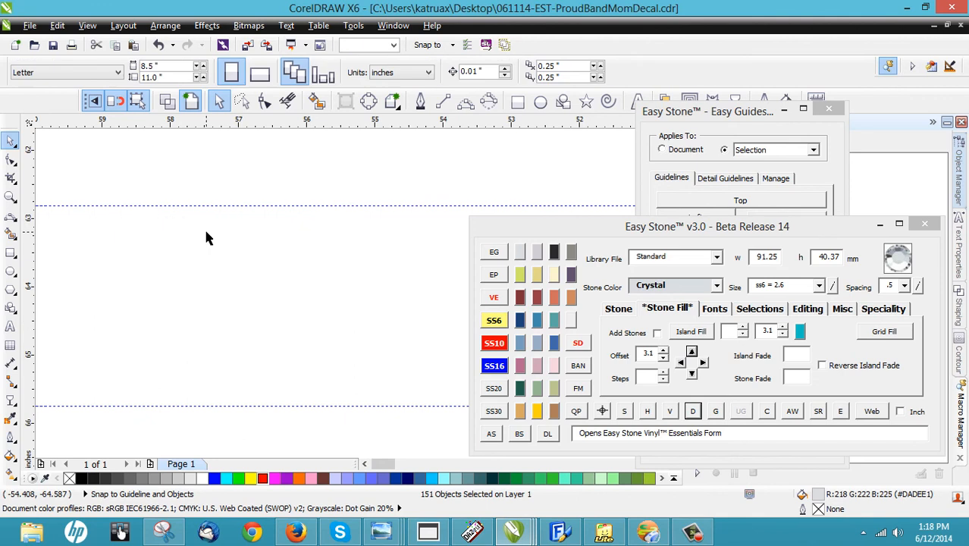
{"action": "scroll", "coordinate": [198, 231], "scroll_direction": "down", "scroll_amount": 2}
{"action": "scroll", "coordinate": [444, 174], "scroll_direction": "up", "scroll_amount": 2}
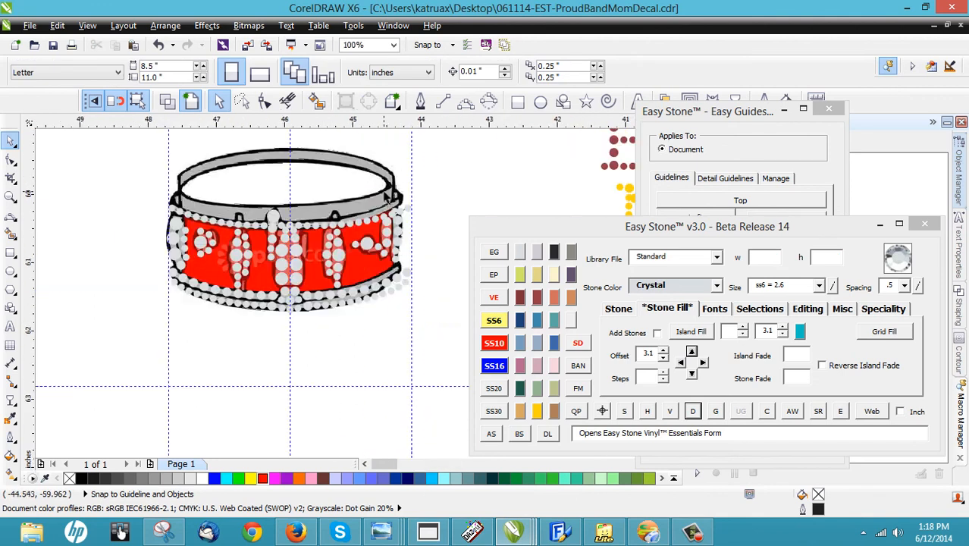
Delete the two ss6 stones at the top of the center column, just below the top hoop's stone row
{"action": "scroll", "coordinate": [299, 235], "scroll_direction": "up", "scroll_amount": 1}
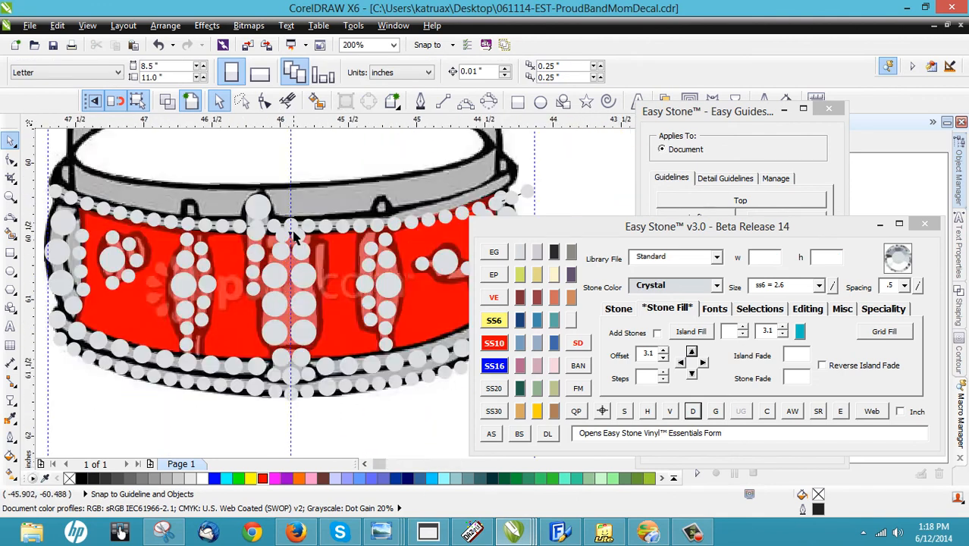
{"action": "scroll", "coordinate": [277, 237], "scroll_direction": "up", "scroll_amount": 1}
{"action": "left_click", "coordinate": [273, 232]}
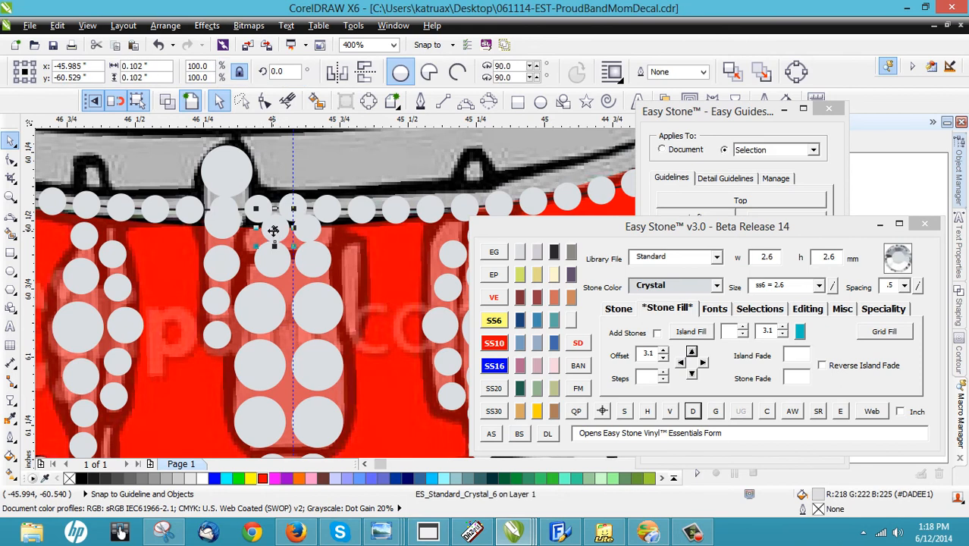
{"action": "key", "text": "Escape"}
{"action": "scroll", "coordinate": [245, 235], "scroll_direction": "down", "scroll_amount": 1}
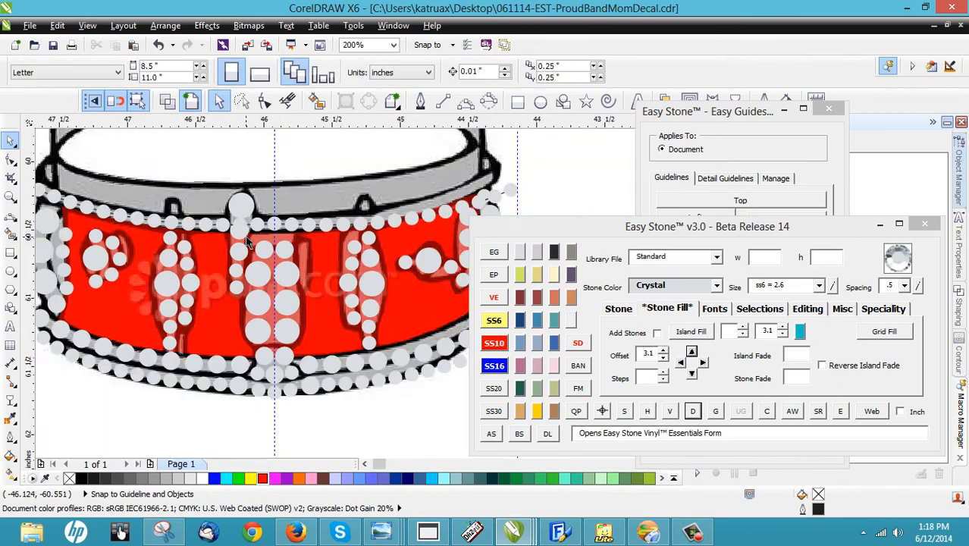
Delete the right half of the top hoop's stone row, keeping the stone on the drum's center guideline
{"action": "scroll", "coordinate": [267, 235], "scroll_direction": "up", "scroll_amount": 1}
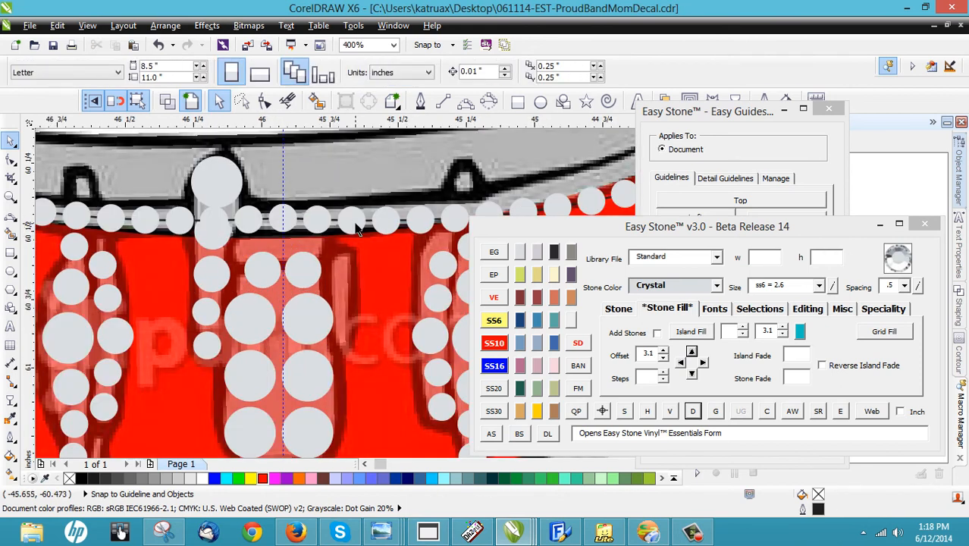
{"action": "left_click", "coordinate": [354, 223]}
{"action": "key", "text": "Escape"}
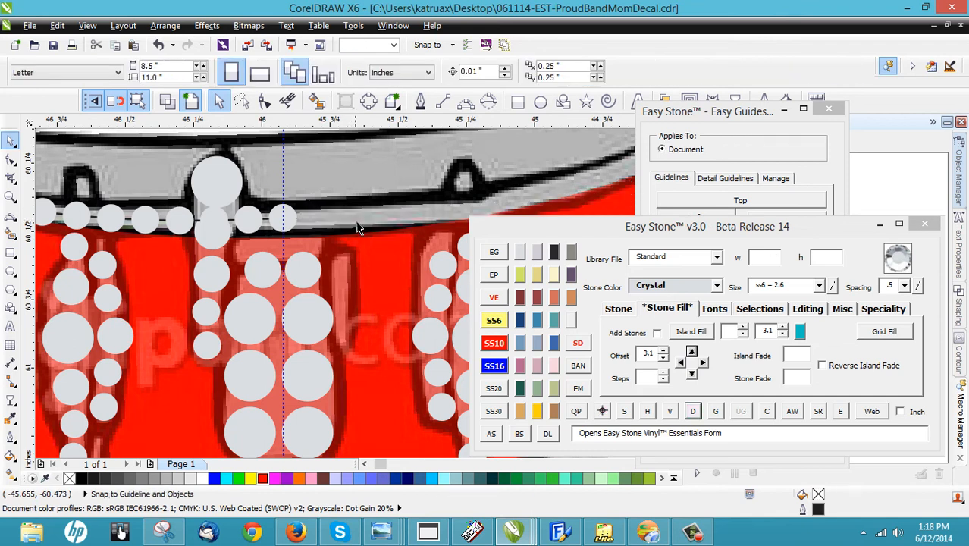
Select the path under the remaining left half of the top hoop's stone row and open it for node editing
{"action": "scroll", "coordinate": [357, 224], "scroll_direction": "down", "scroll_amount": 1}
{"action": "scroll", "coordinate": [337, 244], "scroll_direction": "up", "scroll_amount": 1}
{"action": "scroll", "coordinate": [337, 244], "scroll_direction": "up", "scroll_amount": 1}
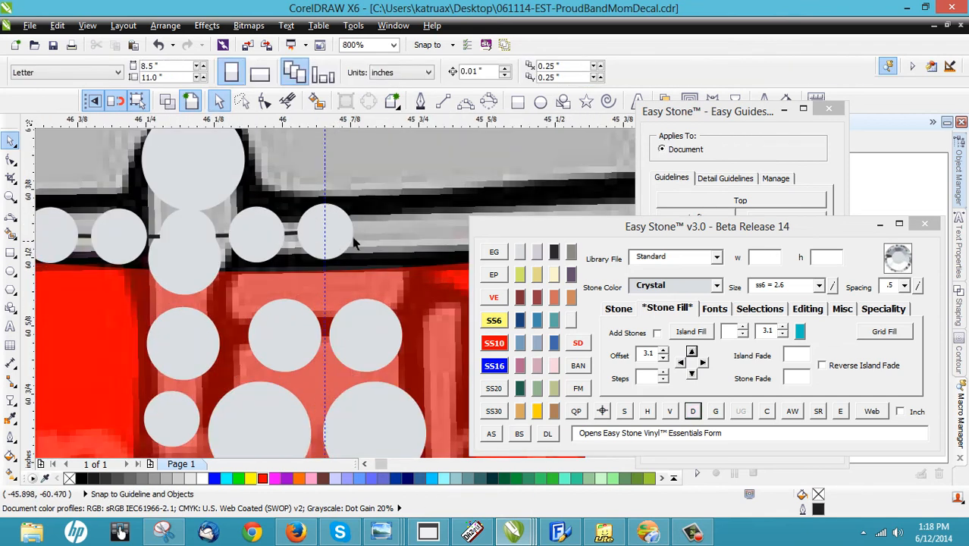
{"action": "scroll", "coordinate": [369, 238], "scroll_direction": "down", "scroll_amount": 2}
{"action": "scroll", "coordinate": [328, 237], "scroll_direction": "up", "scroll_amount": 2}
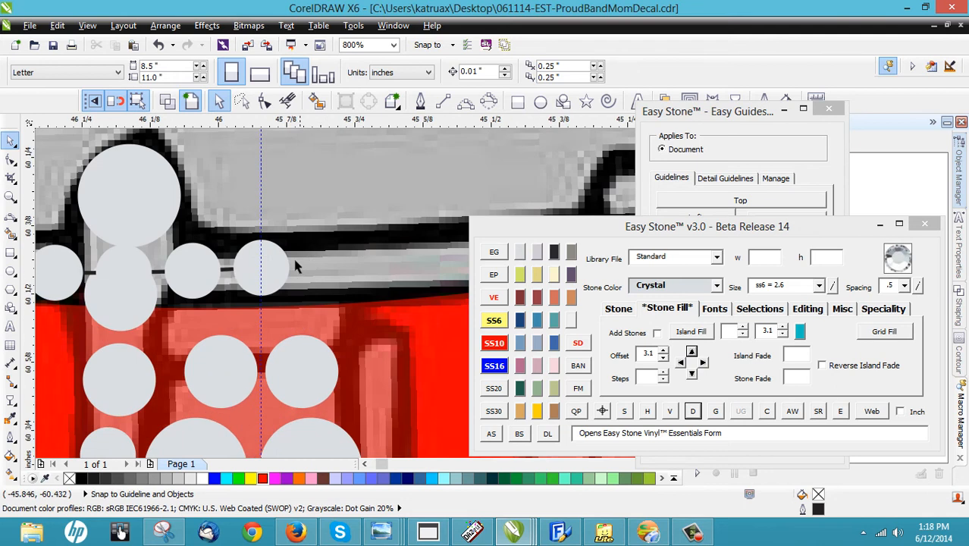
{"action": "left_click", "coordinate": [239, 272]}
{"action": "key", "text": "F10"}
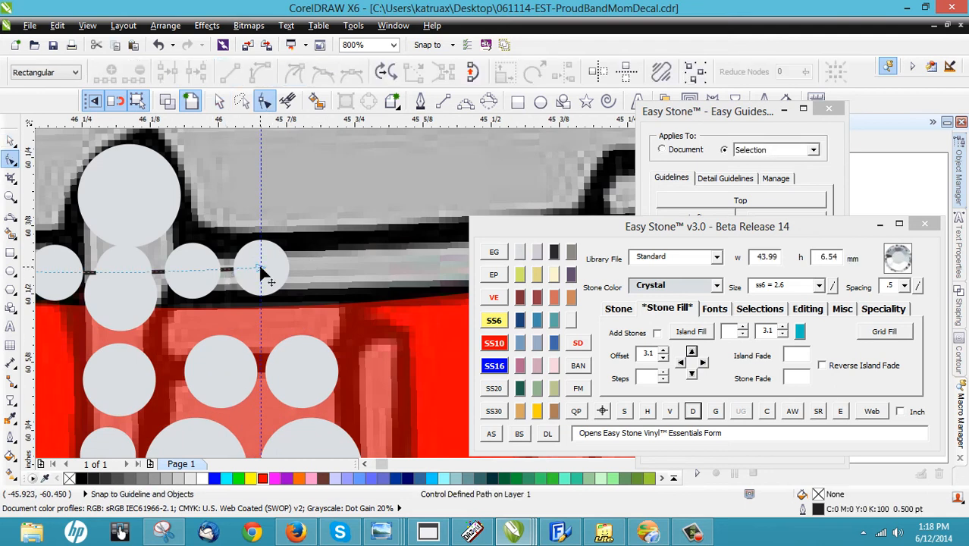
{"action": "scroll", "coordinate": [336, 304], "scroll_direction": "down", "scroll_amount": 1}
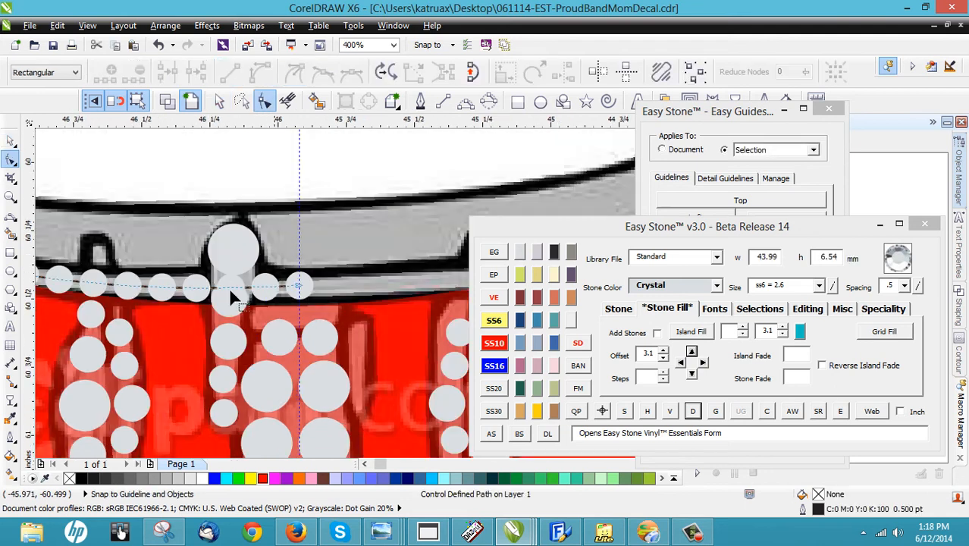
{"action": "left_click_drag", "start_coordinate": [138, 213], "coordinate": [137, 214]}
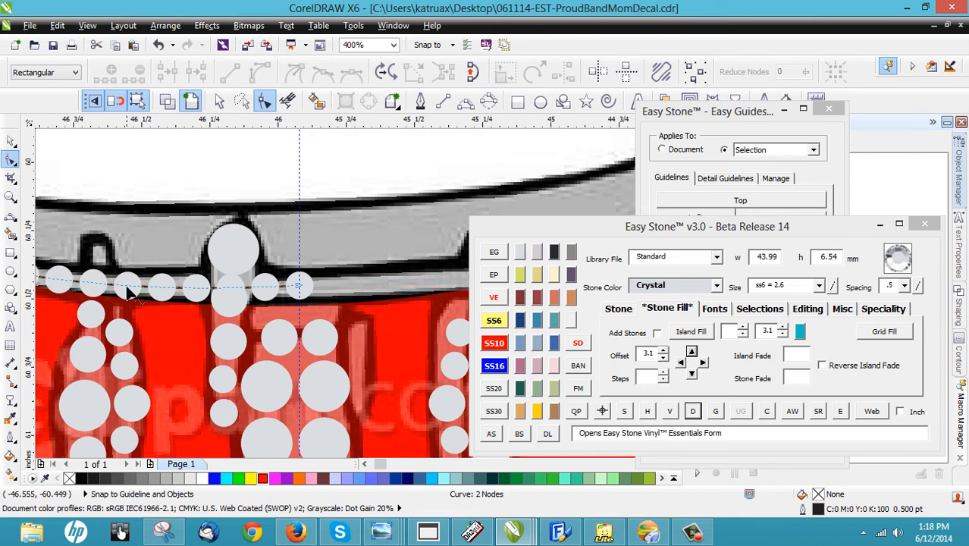
Bend the middle of the path upward by about 0.23 inches, toward the upper edge of the rim
{"action": "left_click_drag", "start_coordinate": [133, 291], "coordinate": [147, 212]}
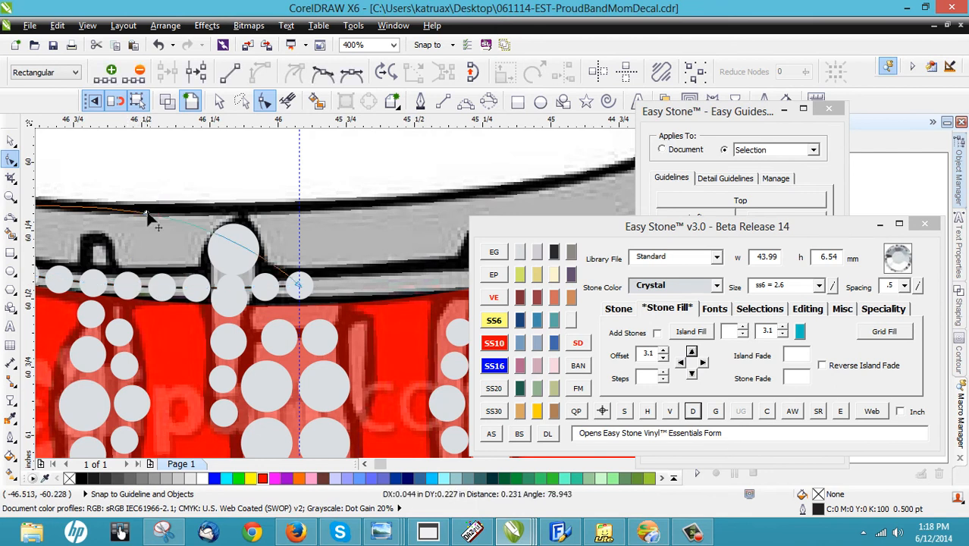
{"action": "scroll", "coordinate": [297, 243], "scroll_direction": "down", "scroll_amount": 1}
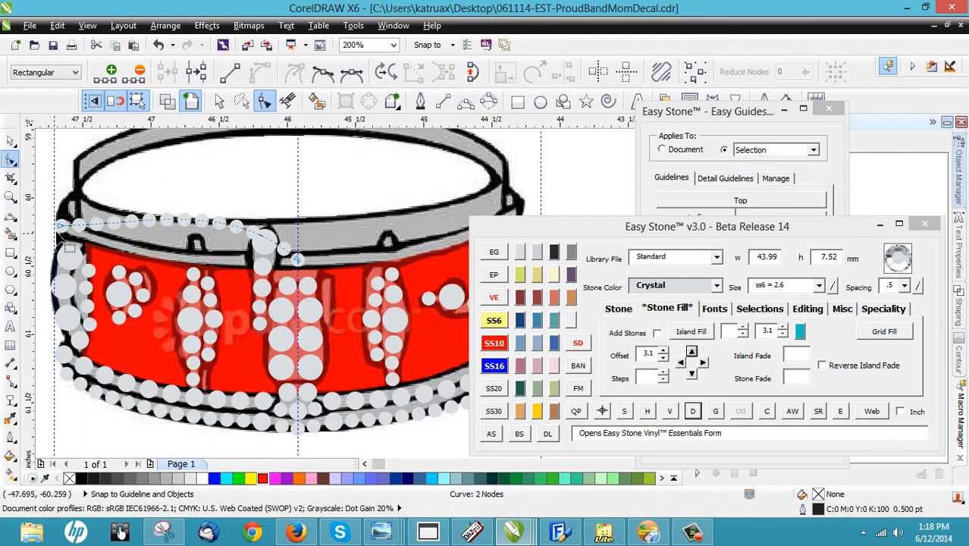
{"action": "scroll", "coordinate": [272, 257], "scroll_direction": "up", "scroll_amount": 1}
{"action": "scroll", "coordinate": [274, 241], "scroll_direction": "up", "scroll_amount": 1}
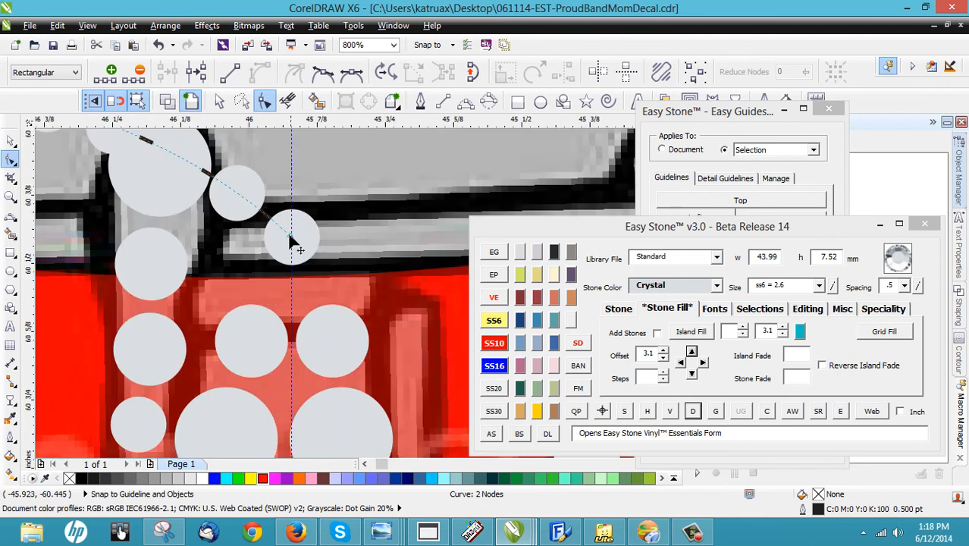
Move the path's center end node slightly down onto the center guideline, near the lower edge of the hoop
{"action": "left_click_drag", "start_coordinate": [290, 236], "coordinate": [290, 272]}
{"action": "scroll", "coordinate": [294, 262], "scroll_direction": "down", "scroll_amount": 1}
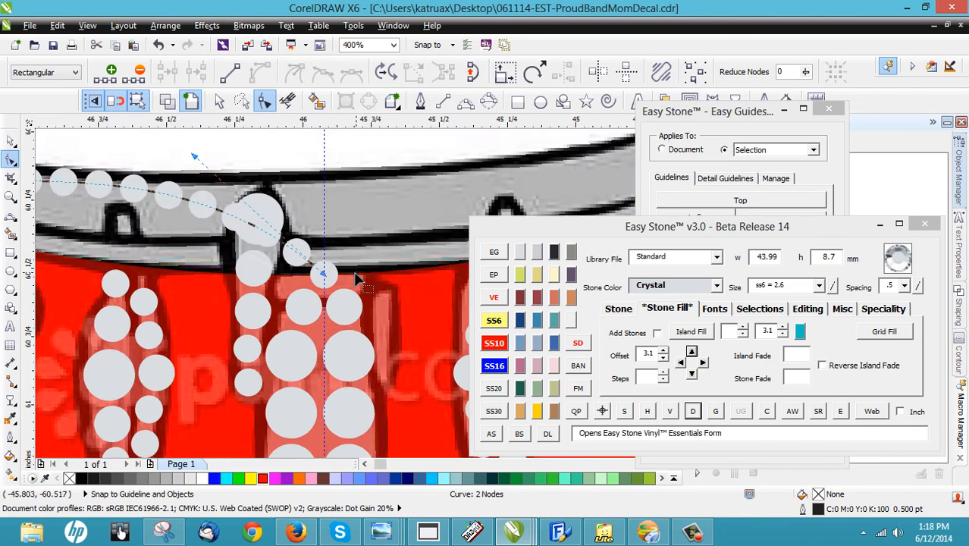
{"action": "scroll", "coordinate": [318, 269], "scroll_direction": "up", "scroll_amount": 1}
{"action": "left_click_drag", "start_coordinate": [327, 266], "coordinate": [331, 260]}
{"action": "scroll", "coordinate": [366, 258], "scroll_direction": "down", "scroll_amount": 1}
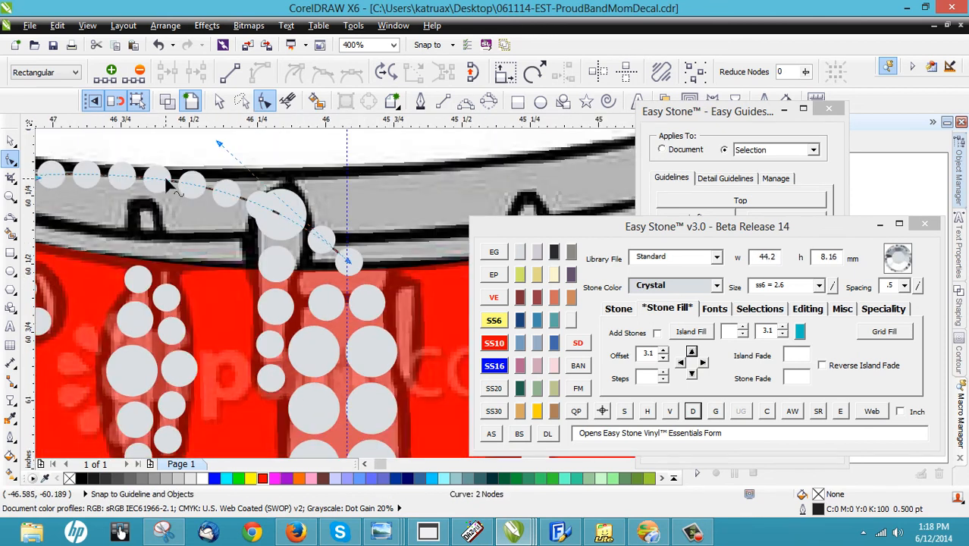
Bend the path's middle down to follow the hoop and level the curve where it meets the center guideline
{"action": "left_click_drag", "start_coordinate": [164, 175], "coordinate": [133, 253]}
{"action": "scroll", "coordinate": [222, 312], "scroll_direction": "down", "scroll_amount": 2}
{"action": "scroll", "coordinate": [352, 278], "scroll_direction": "up", "scroll_amount": 2}
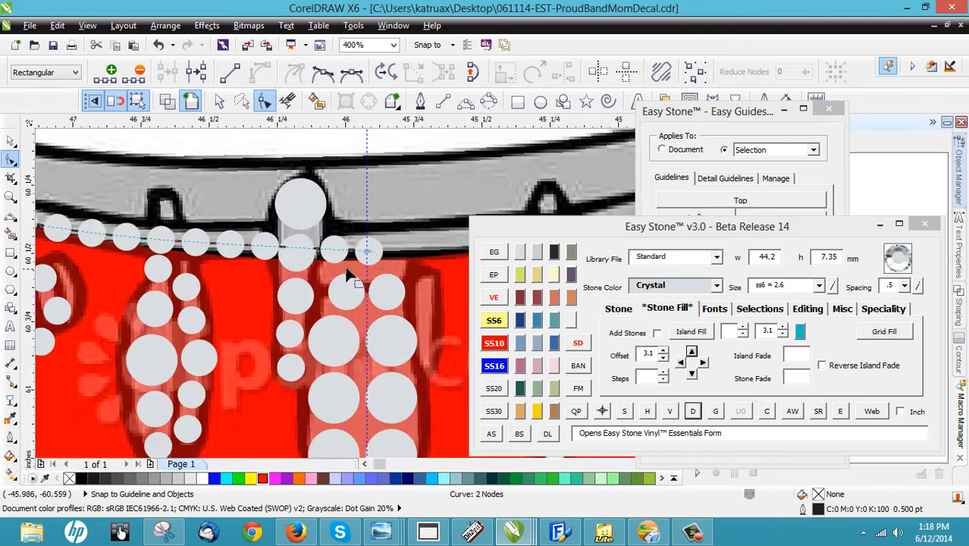
{"action": "left_click", "coordinate": [367, 251]}
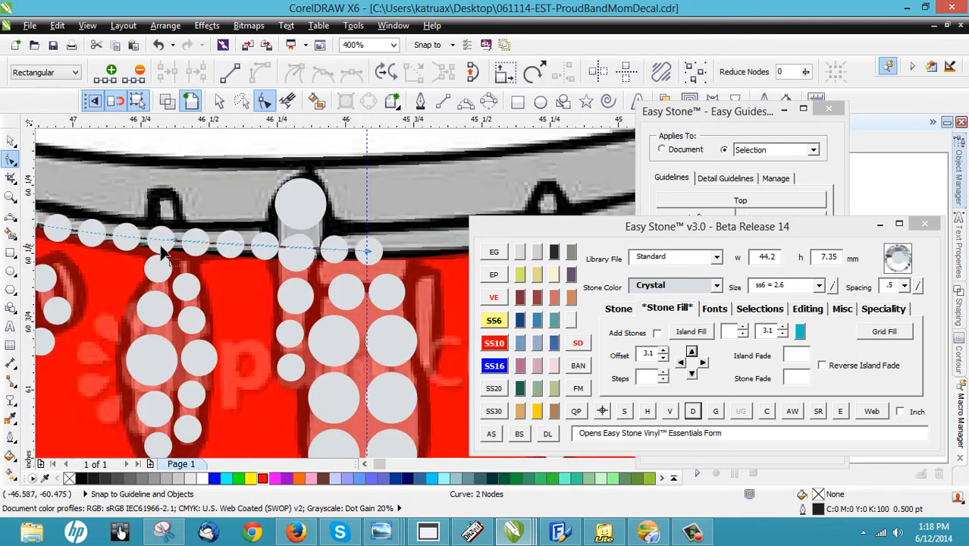
{"action": "scroll", "coordinate": [266, 245], "scroll_direction": "down", "scroll_amount": 1}
{"action": "scroll", "coordinate": [232, 248], "scroll_direction": "up", "scroll_amount": 1}
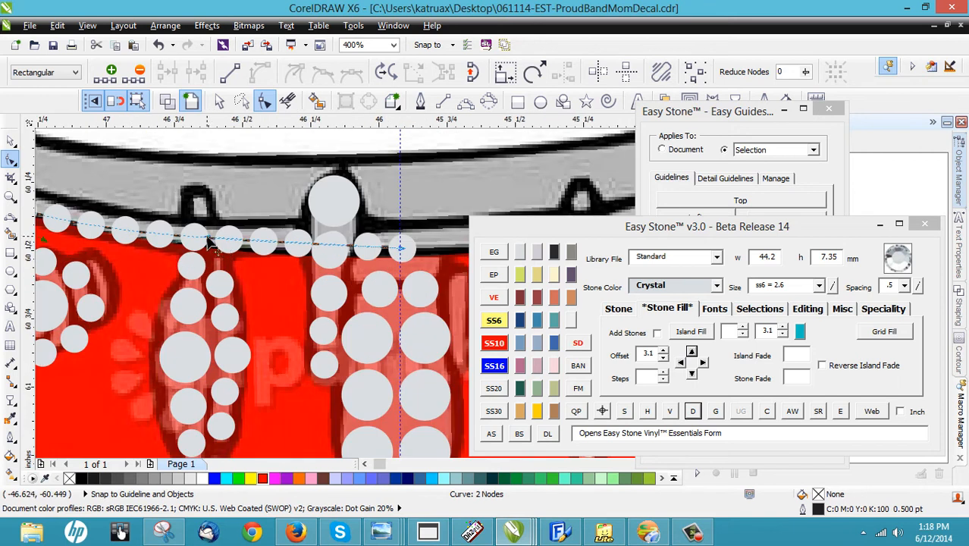
{"action": "left_click_drag", "start_coordinate": [210, 241], "coordinate": [227, 249]}
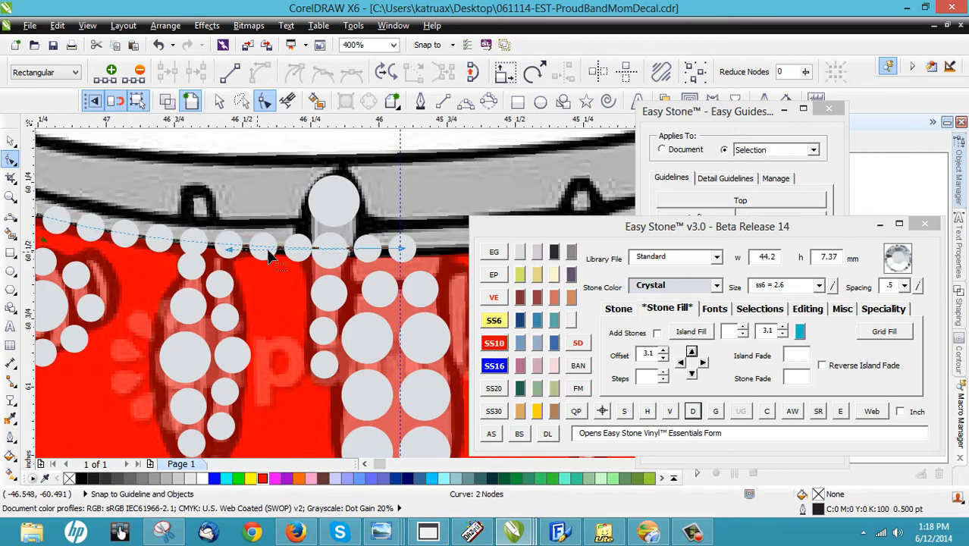
Try to place a mirrored copy of the left half-row's path on the other side of the center guideline
{"action": "scroll", "coordinate": [228, 262], "scroll_direction": "down", "scroll_amount": 1}
{"action": "key", "text": "space"}
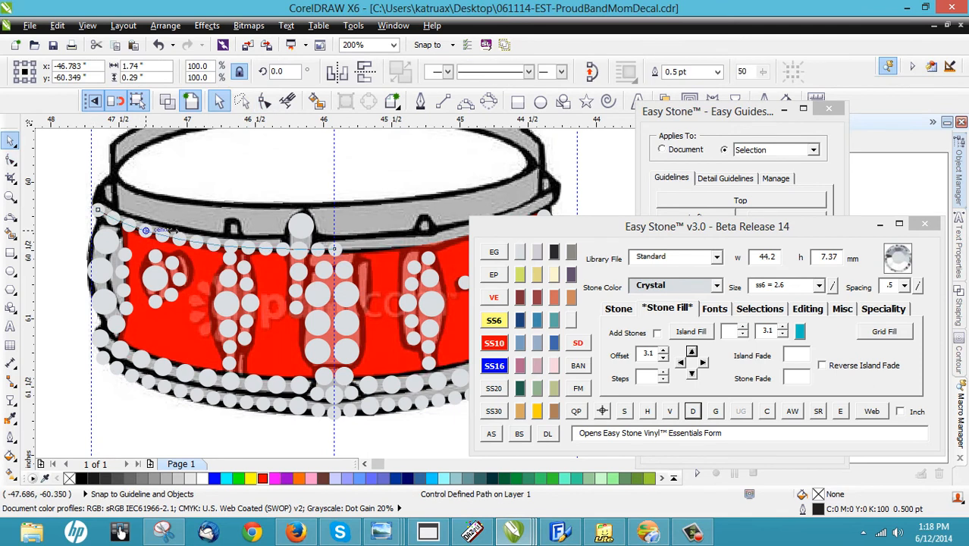
{"action": "left_click", "coordinate": [363, 250]}
{"action": "scroll", "coordinate": [362, 247], "scroll_direction": "up", "scroll_amount": 1}
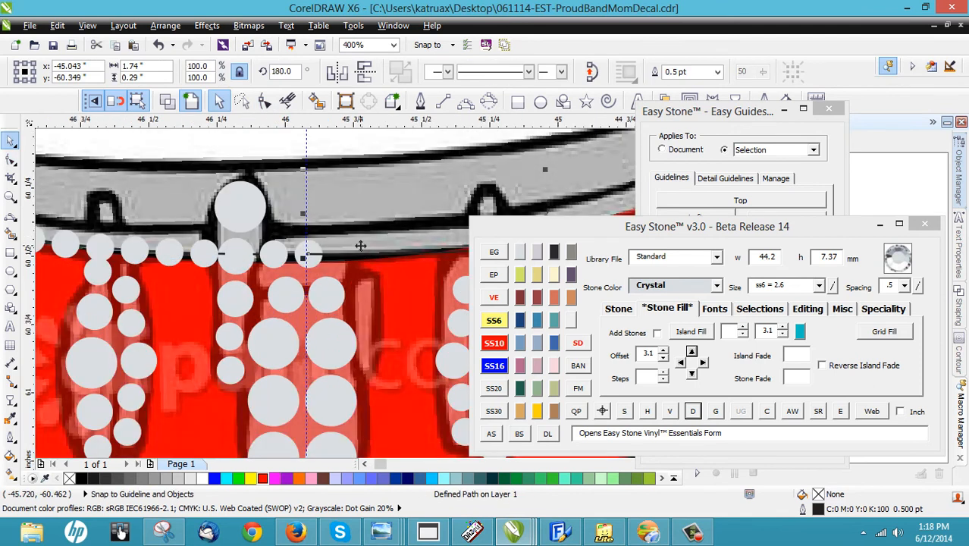
{"action": "left_click", "coordinate": [194, 253]}
{"action": "left_click", "coordinate": [171, 251]}
{"action": "left_click", "coordinate": [171, 269]}
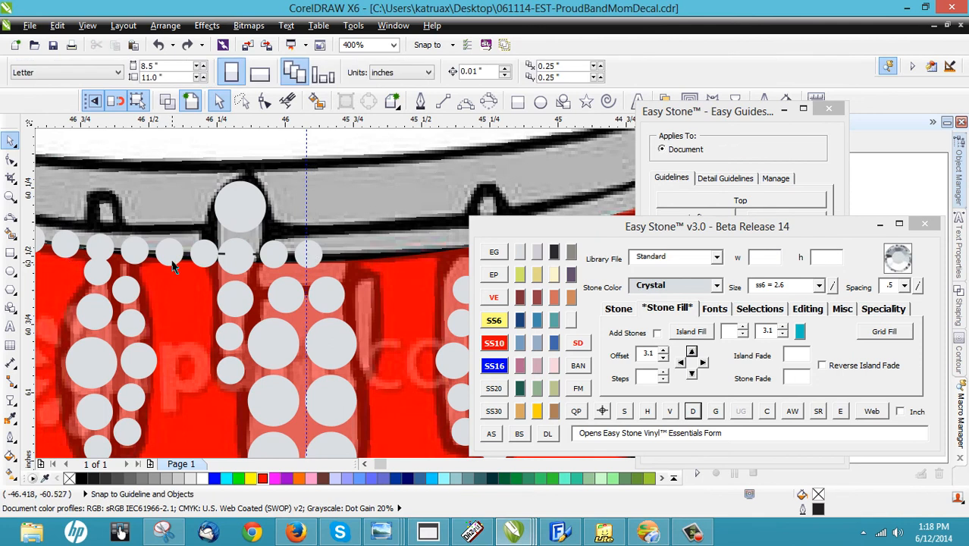
Place a horizontally mirrored copy of the top hoop's left half-row of stones over the right half of the hoop
{"action": "left_click", "coordinate": [170, 254]}
{"action": "scroll", "coordinate": [170, 254], "scroll_direction": "down", "scroll_amount": 1}
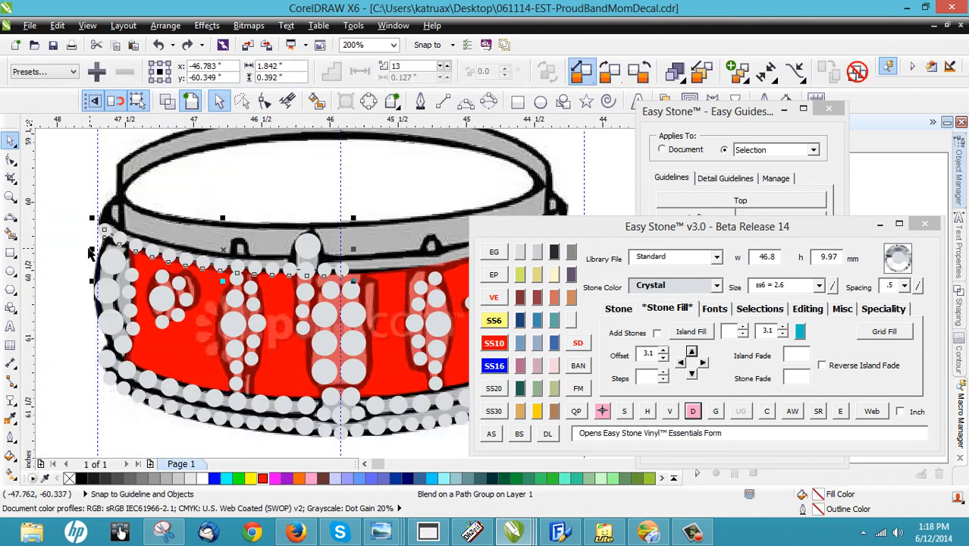
{"action": "key", "text": "Escape"}
{"action": "left_click", "coordinate": [132, 245]}
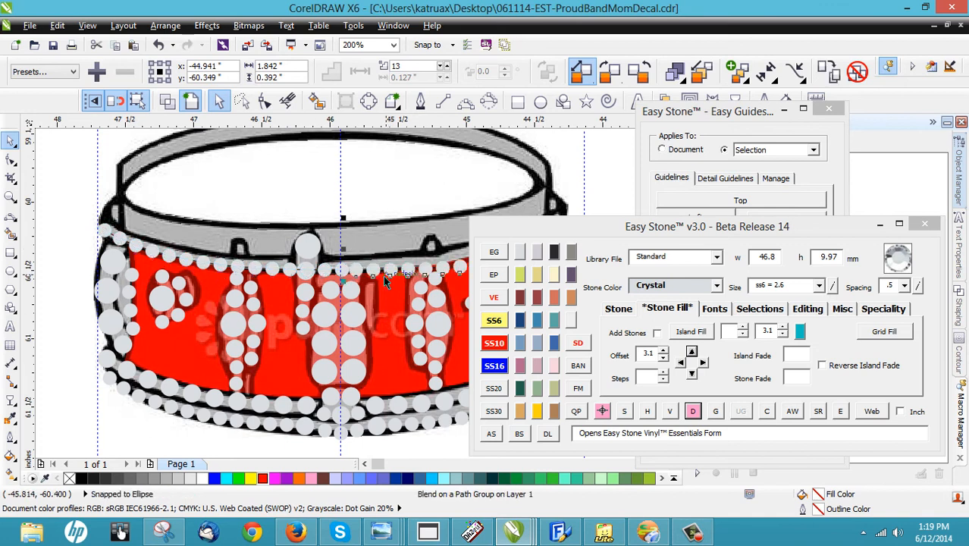
Move the mirrored half-row so its first stone lands exactly on the stone at the center guideline, at x -45.043 inches
{"action": "scroll", "coordinate": [364, 270], "scroll_direction": "up", "scroll_amount": 1}
{"action": "scroll", "coordinate": [350, 266], "scroll_direction": "up", "scroll_amount": 1}
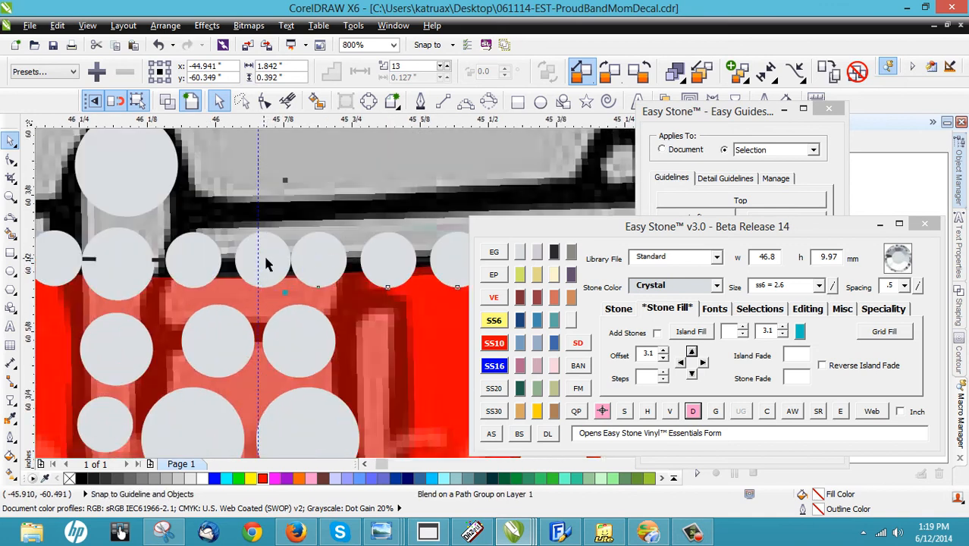
{"action": "left_click_drag", "start_coordinate": [317, 260], "coordinate": [264, 256]}
{"action": "scroll", "coordinate": [264, 256], "scroll_direction": "down", "scroll_amount": 2}
{"action": "scroll", "coordinate": [246, 281], "scroll_direction": "down", "scroll_amount": 1}
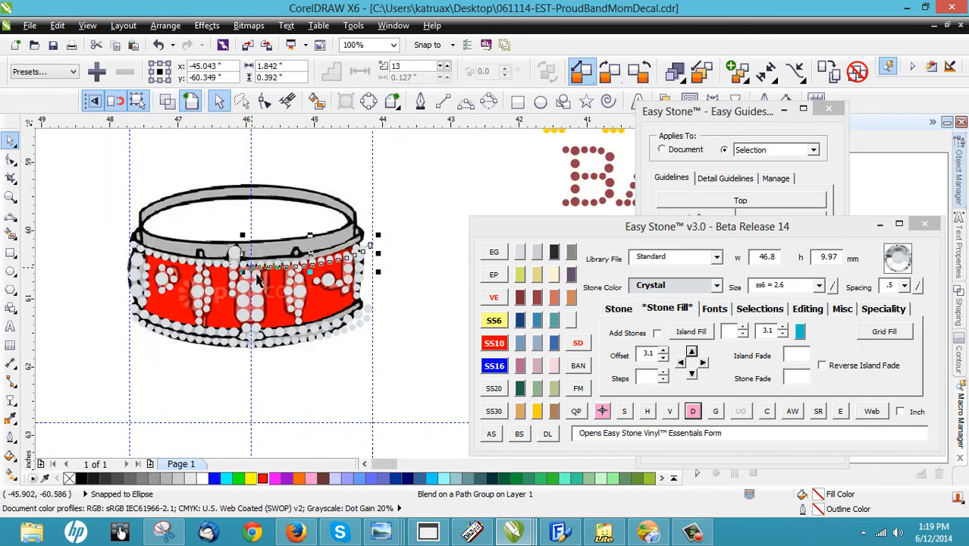
Select all the drum's stones and place a copy on empty space beside the clipart, at x -51.112, y -61.046 inches
{"action": "left_click_drag", "start_coordinate": [419, 205], "coordinate": [72, 350]}
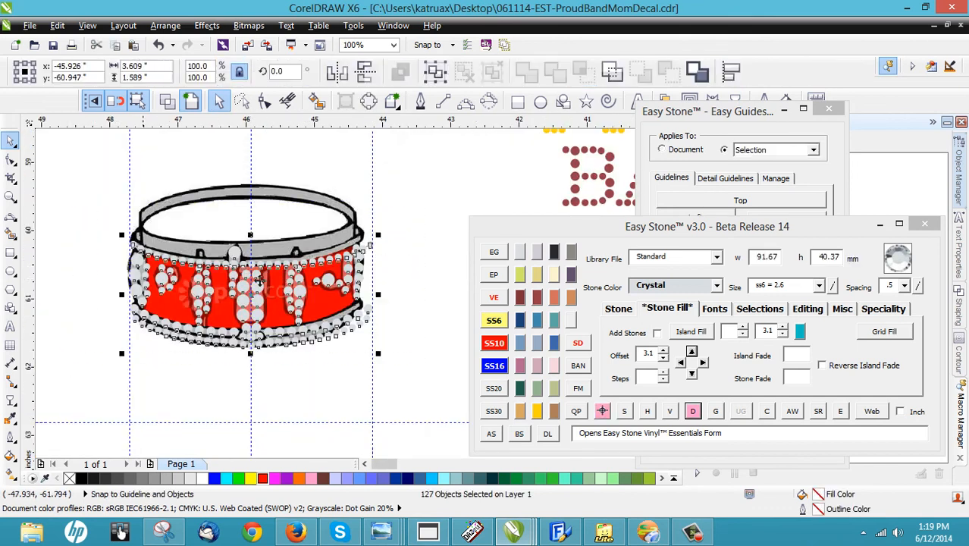
{"action": "scroll", "coordinate": [322, 212], "scroll_direction": "down", "scroll_amount": 1}
{"action": "left_click_drag", "start_coordinate": [289, 268], "coordinate": [112, 273]}
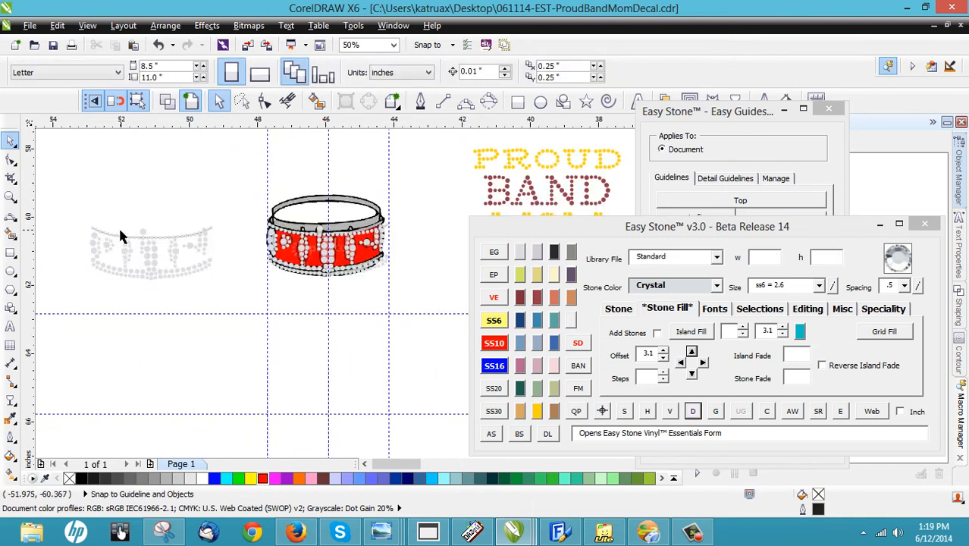
Inspect the curve of the copied top hoop row, and delete the whole copied set of drum stones
{"action": "scroll", "coordinate": [119, 231], "scroll_direction": "up", "scroll_amount": 1}
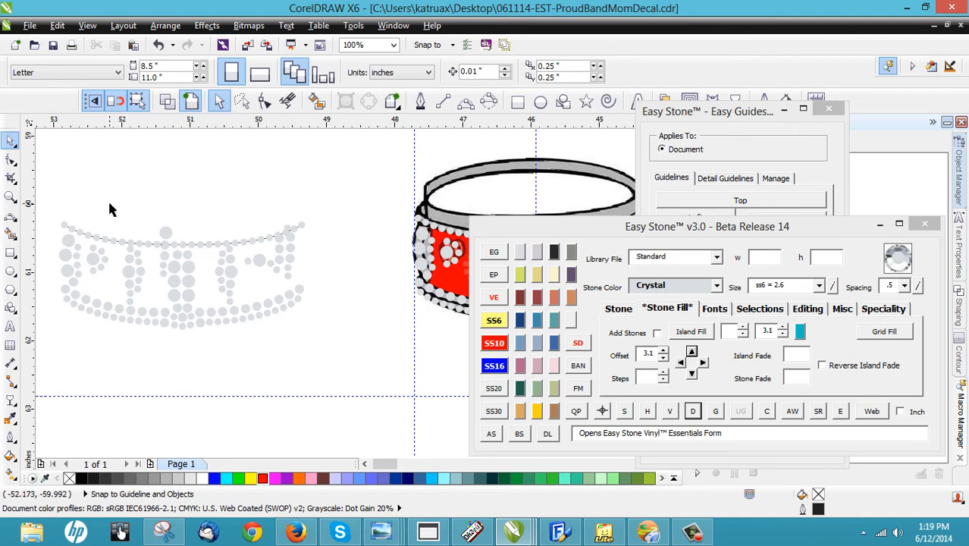
{"action": "scroll", "coordinate": [152, 231], "scroll_direction": "up", "scroll_amount": 2}
{"action": "scroll", "coordinate": [240, 228], "scroll_direction": "down", "scroll_amount": 2}
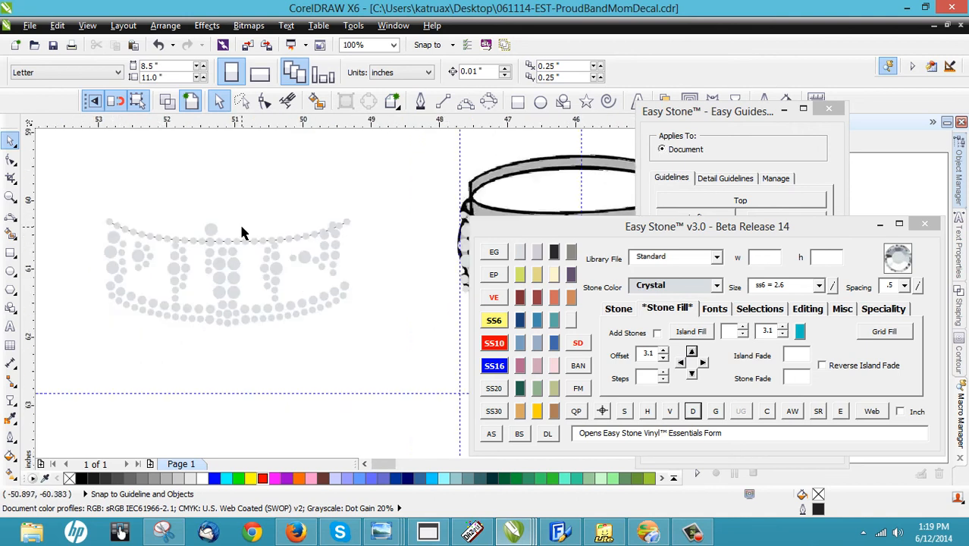
{"action": "left_click_drag", "start_coordinate": [76, 172], "coordinate": [404, 361]}
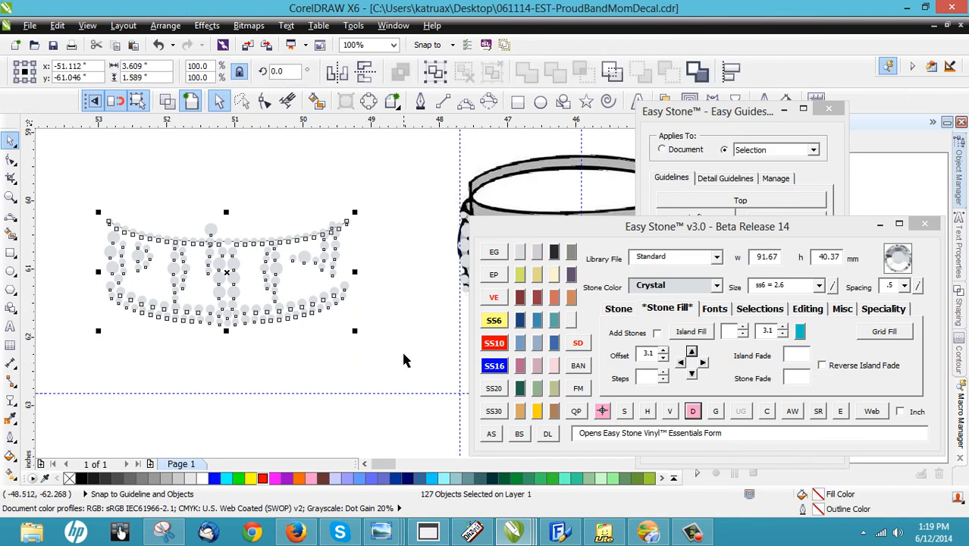
{"action": "key", "text": "Delete"}
Delete the mirrored right half-row of stones from the original drum's top hoop
{"action": "scroll", "coordinate": [135, 241], "scroll_direction": "down", "scroll_amount": 1}
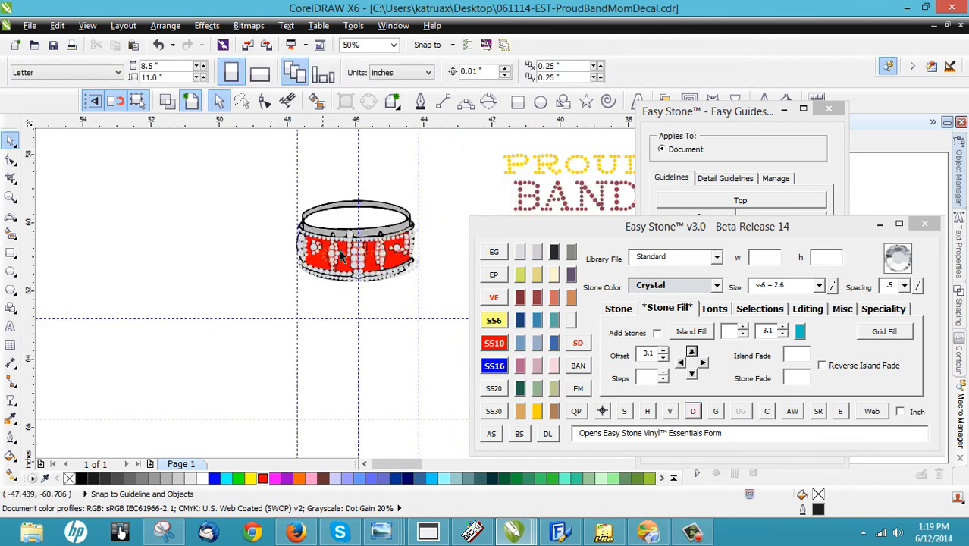
{"action": "scroll", "coordinate": [345, 247], "scroll_direction": "up", "scroll_amount": 1}
{"action": "scroll", "coordinate": [420, 236], "scroll_direction": "up", "scroll_amount": 1}
{"action": "left_click", "coordinate": [422, 232]}
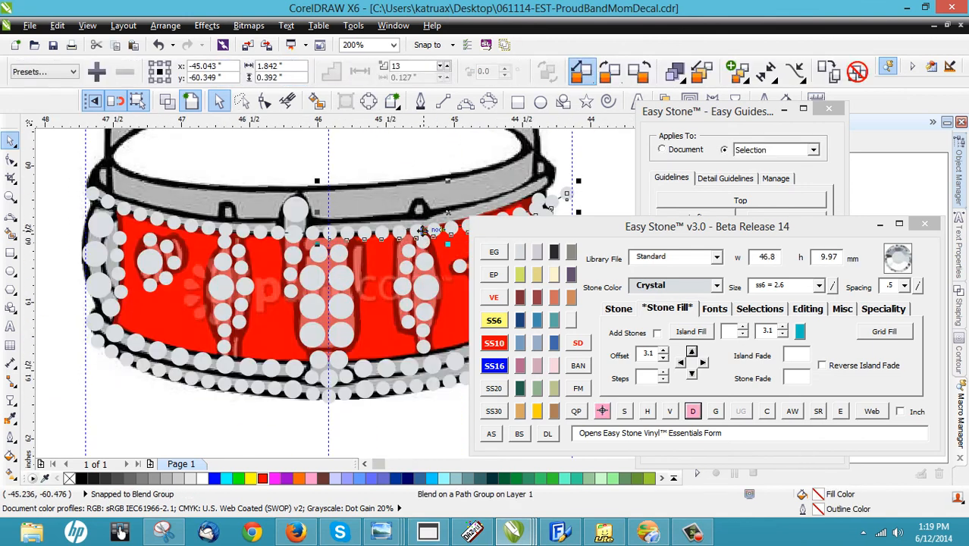
{"action": "left_click", "coordinate": [367, 211]}
Move the inner end node of the left half-row's path slightly down onto the center guideline, making the path about 43.99 by 8.14 mm
{"action": "scroll", "coordinate": [328, 238], "scroll_direction": "up", "scroll_amount": 2}
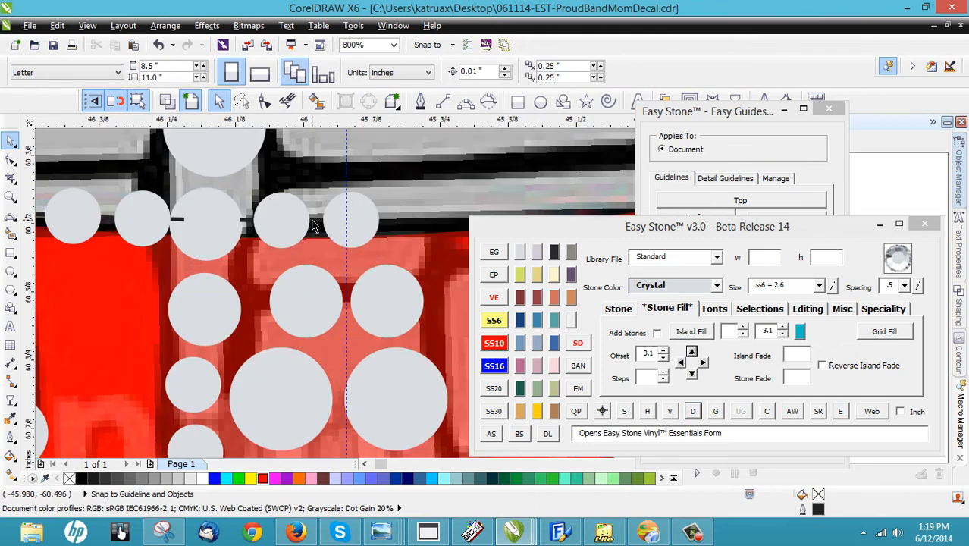
{"action": "left_click", "coordinate": [288, 233]}
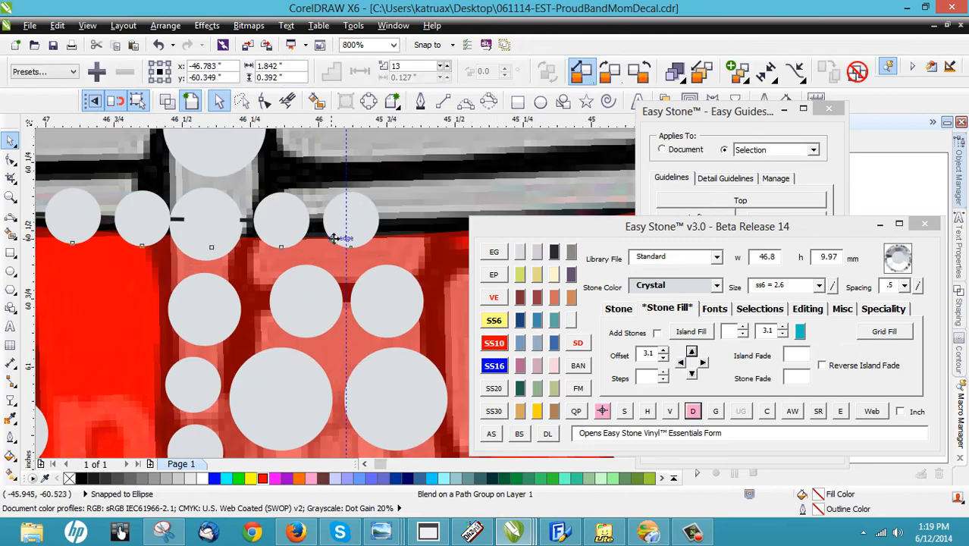
{"action": "scroll", "coordinate": [287, 233], "scroll_direction": "down", "scroll_amount": 2}
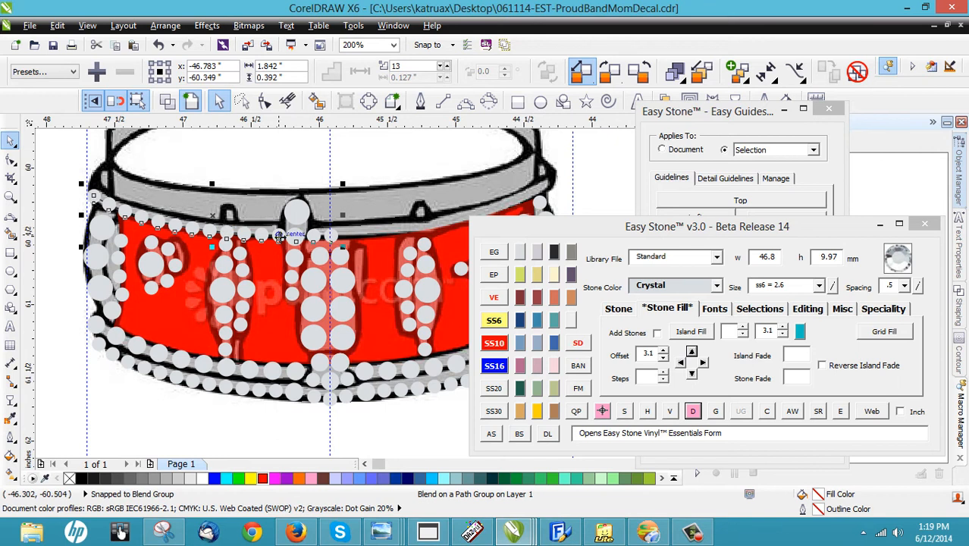
{"action": "scroll", "coordinate": [280, 235], "scroll_direction": "up", "scroll_amount": 2}
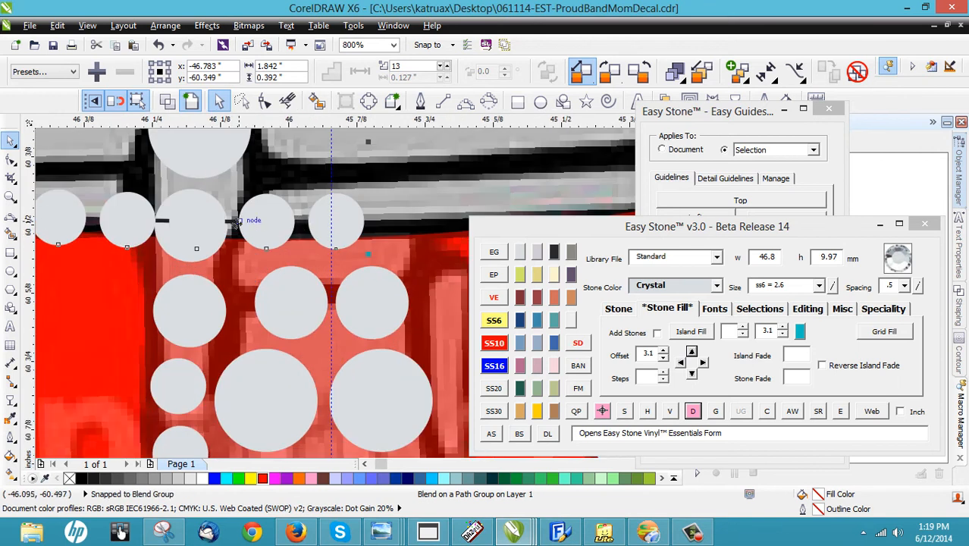
{"action": "key", "text": "F10"}
{"action": "left_click", "coordinate": [241, 221]}
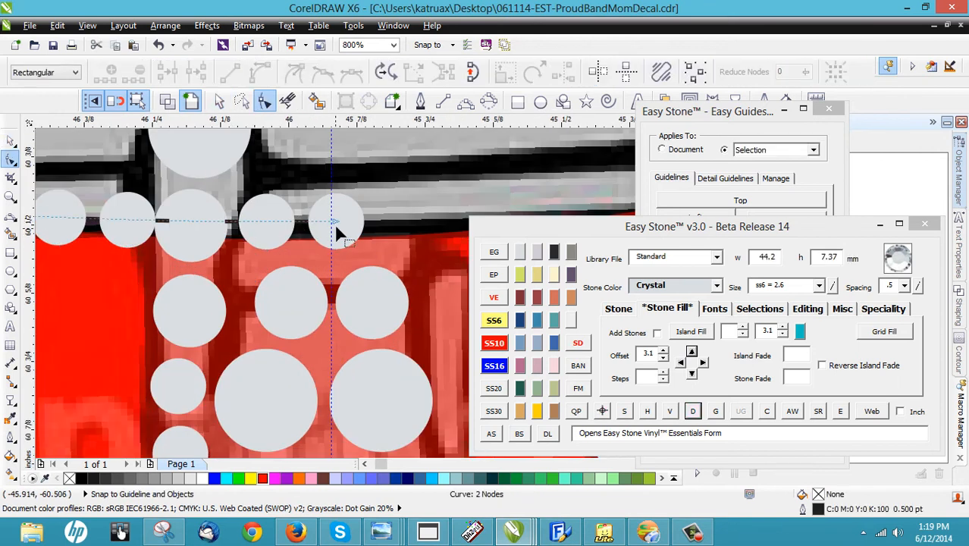
{"action": "left_click_drag", "start_coordinate": [333, 226], "coordinate": [331, 238]}
{"action": "scroll", "coordinate": [326, 242], "scroll_direction": "down", "scroll_amount": 3}
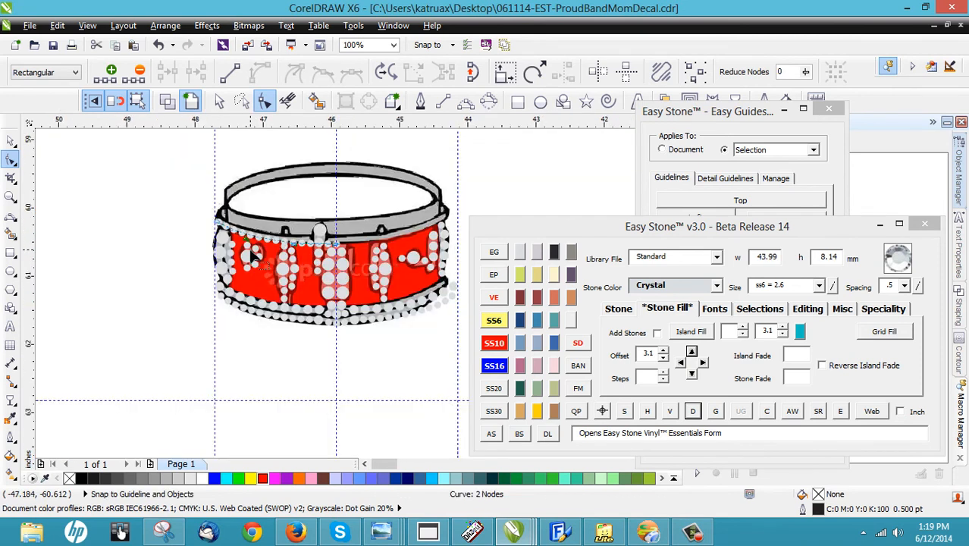
Mirror a copy of the left half-row of the top hoop across the center guideline to x -45.055 inches
{"action": "key", "text": "space"}
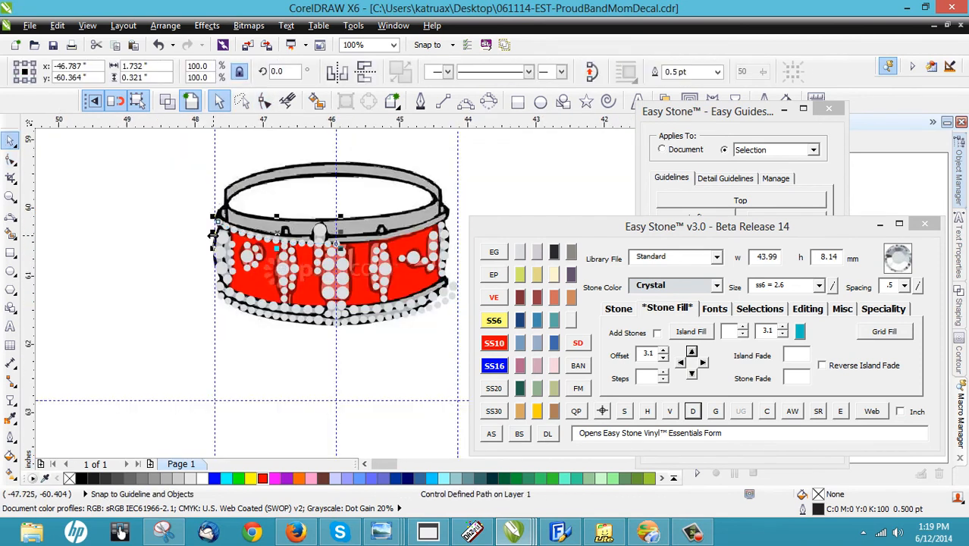
{"action": "left_click_drag", "start_coordinate": [213, 235], "coordinate": [443, 211]}
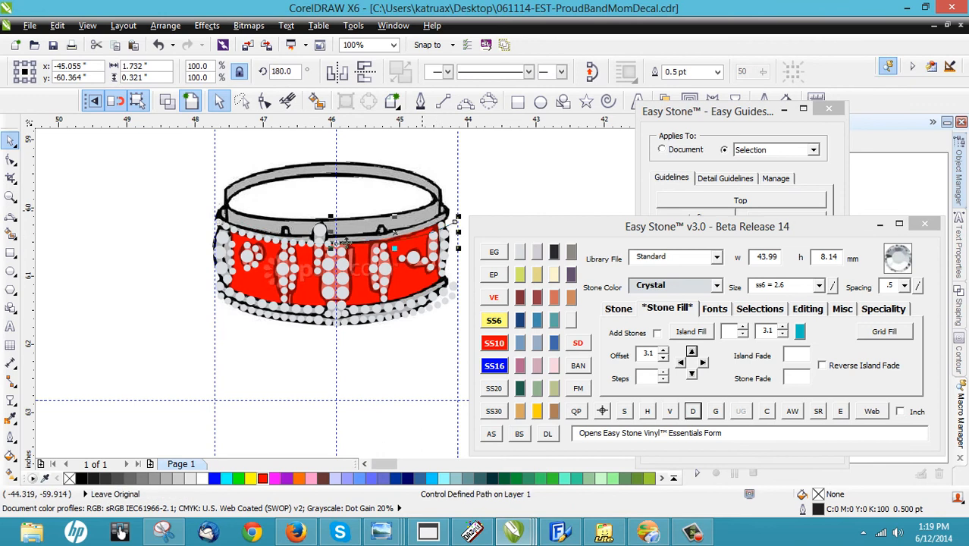
{"action": "scroll", "coordinate": [347, 239], "scroll_direction": "up", "scroll_amount": 1}
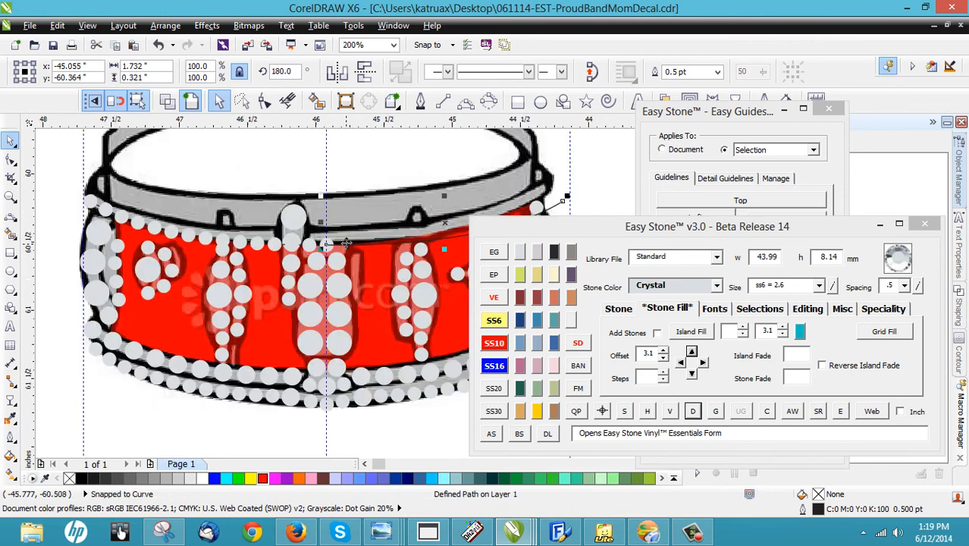
{"action": "left_click", "coordinate": [41, 232]}
{"action": "left_click", "coordinate": [91, 235]}
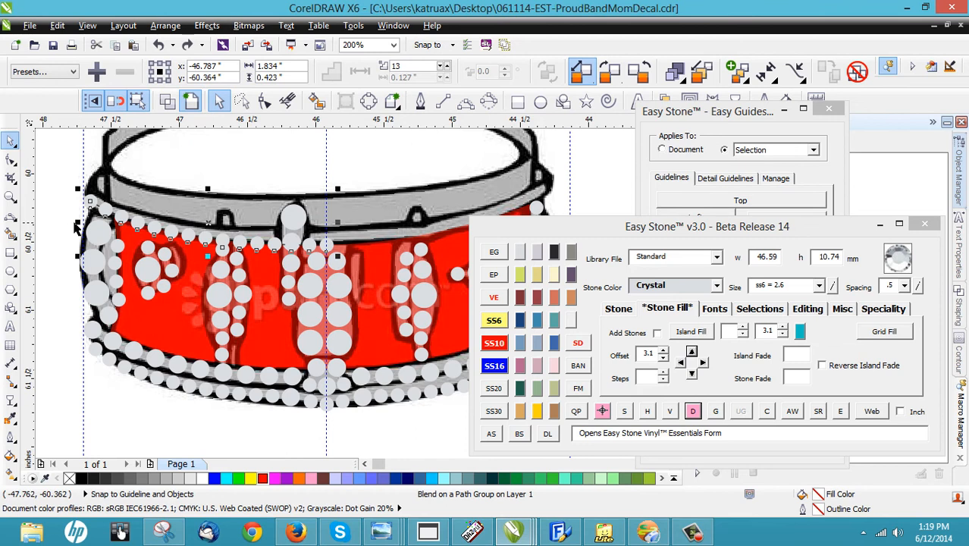
{"action": "left_click_drag", "start_coordinate": [77, 222], "coordinate": [287, 213]}
Select all the drum's stones and place a copy on empty space beside the clipart, at x -51.046, y -61.39 inches
{"action": "scroll", "coordinate": [345, 242], "scroll_direction": "up", "scroll_amount": 4}
{"action": "scroll", "coordinate": [287, 216], "scroll_direction": "down", "scroll_amount": 8}
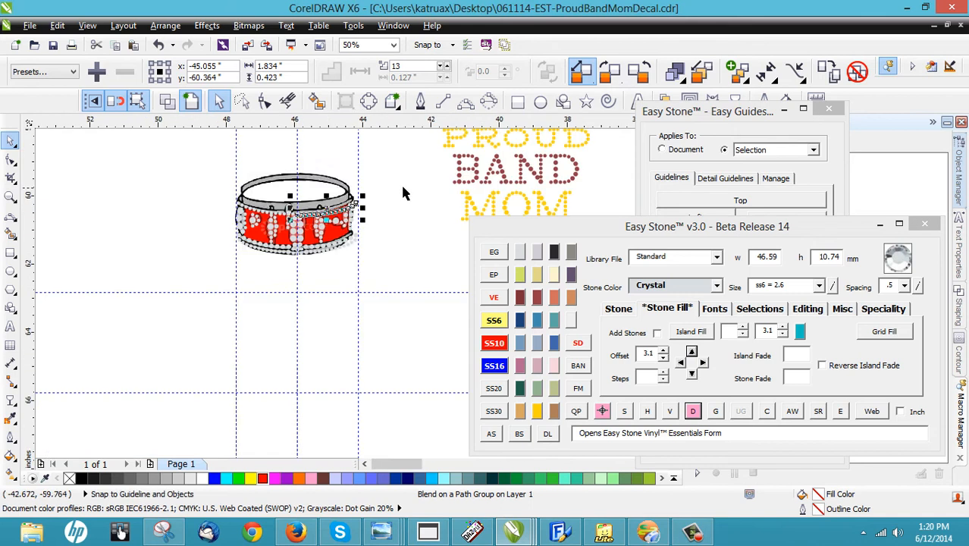
{"action": "left_click", "coordinate": [405, 187]}
{"action": "left_click_drag", "start_coordinate": [405, 182], "coordinate": [229, 264]}
{"action": "left_click_drag", "start_coordinate": [304, 234], "coordinate": [121, 256]}
{"action": "right_click", "coordinate": [126, 258]}
{"action": "left_click", "coordinate": [67, 275]}
Inspect the hoop curve in the copied stones, and delete the whole copy
{"action": "scroll", "coordinate": [68, 255], "scroll_direction": "up", "scroll_amount": 1}
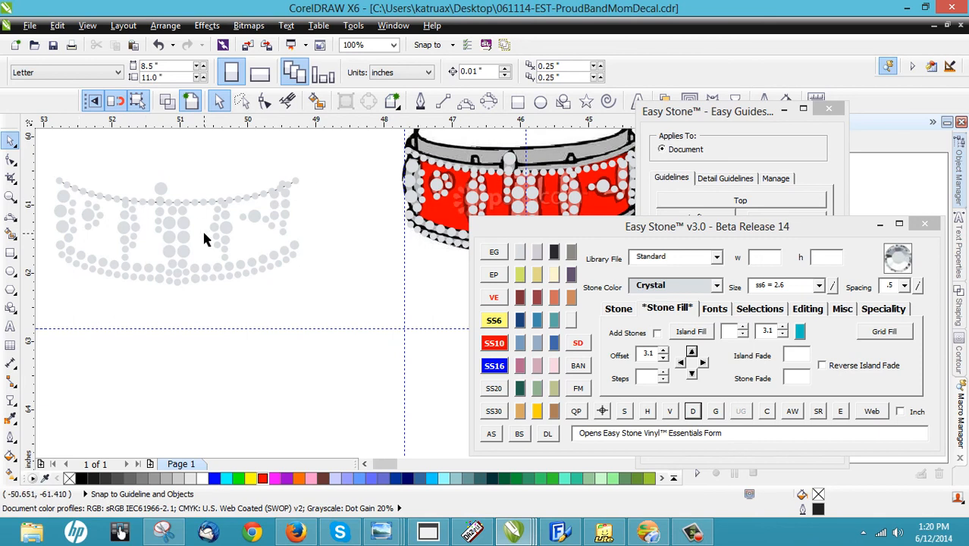
{"action": "scroll", "coordinate": [205, 238], "scroll_direction": "down", "scroll_amount": 2}
{"action": "left_click_drag", "start_coordinate": [255, 259], "coordinate": [274, 273]}
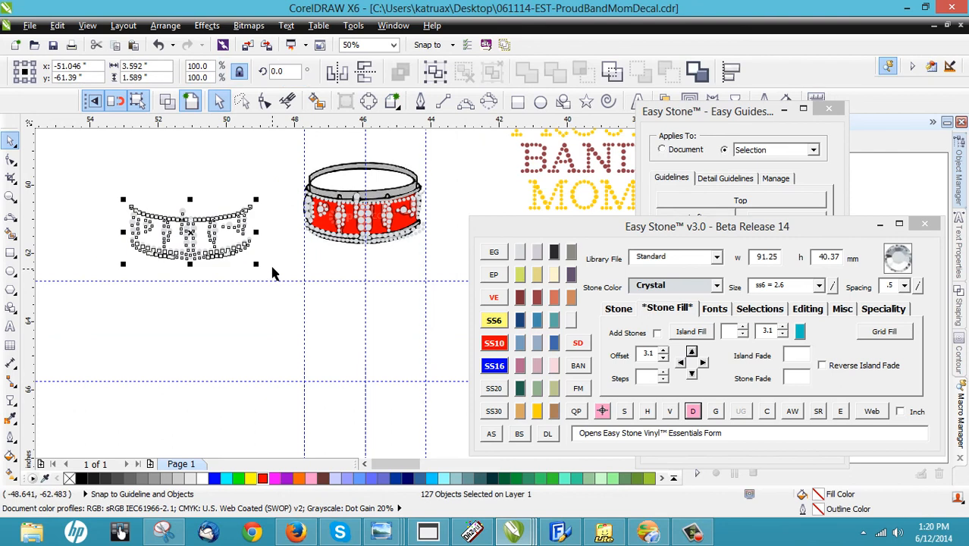
{"action": "key", "text": "Delete"}
Select both half-rows on the original drum's top hoop and remove their stone paths so only individual stones are left
{"action": "scroll", "coordinate": [383, 209], "scroll_direction": "up", "scroll_amount": 2}
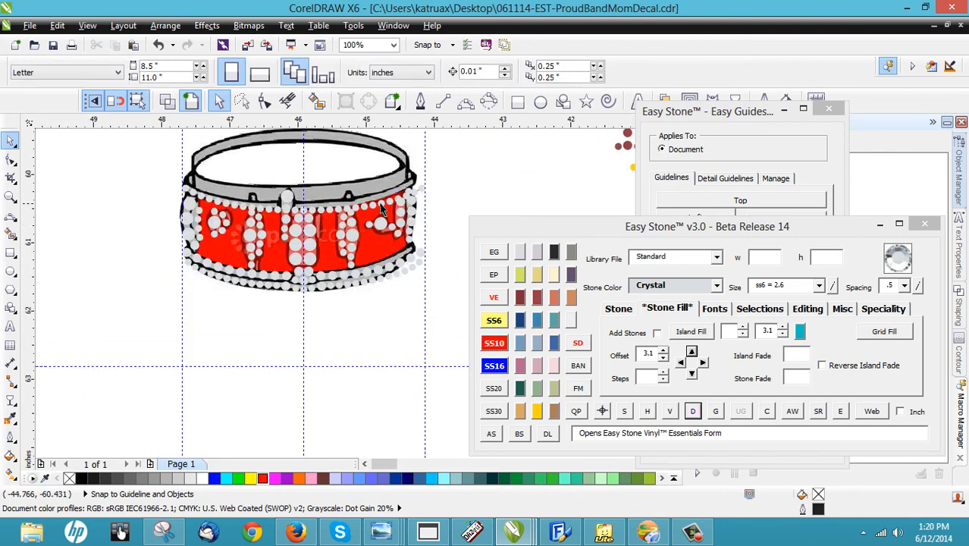
{"action": "scroll", "coordinate": [370, 220], "scroll_direction": "up", "scroll_amount": 1}
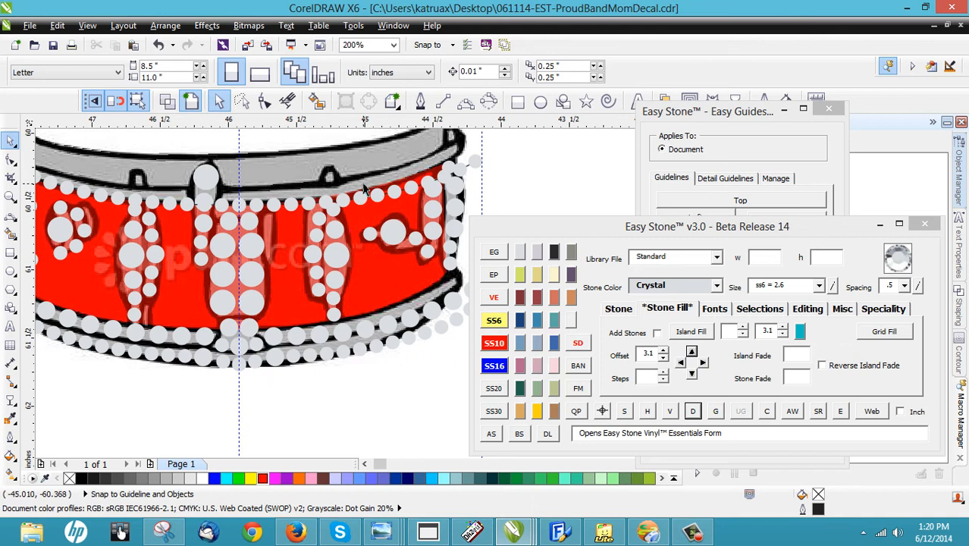
{"action": "scroll", "coordinate": [366, 191], "scroll_direction": "down", "scroll_amount": 1}
{"action": "scroll", "coordinate": [307, 178], "scroll_direction": "up", "scroll_amount": 1}
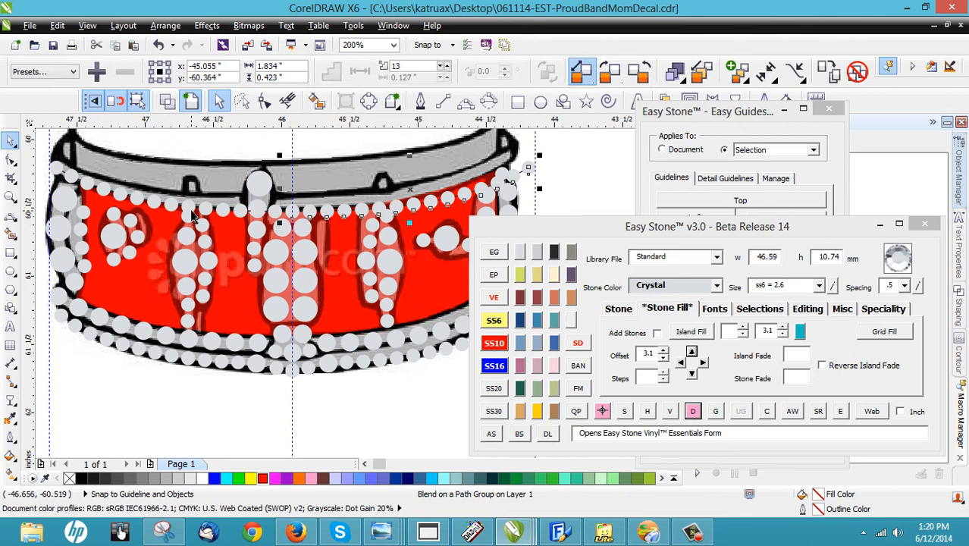
{"action": "left_click", "coordinate": [155, 202], "text": "shift"}
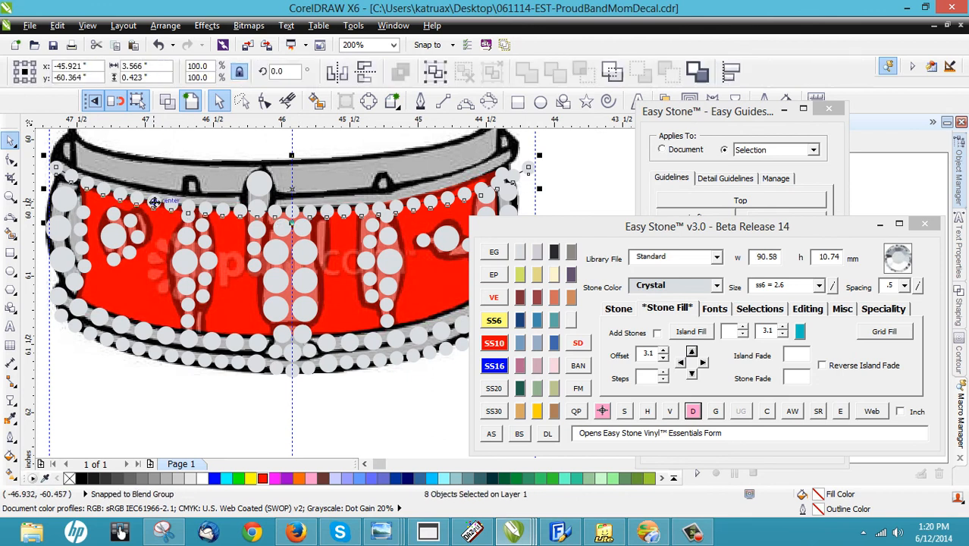
{"action": "left_click", "coordinate": [693, 410]}
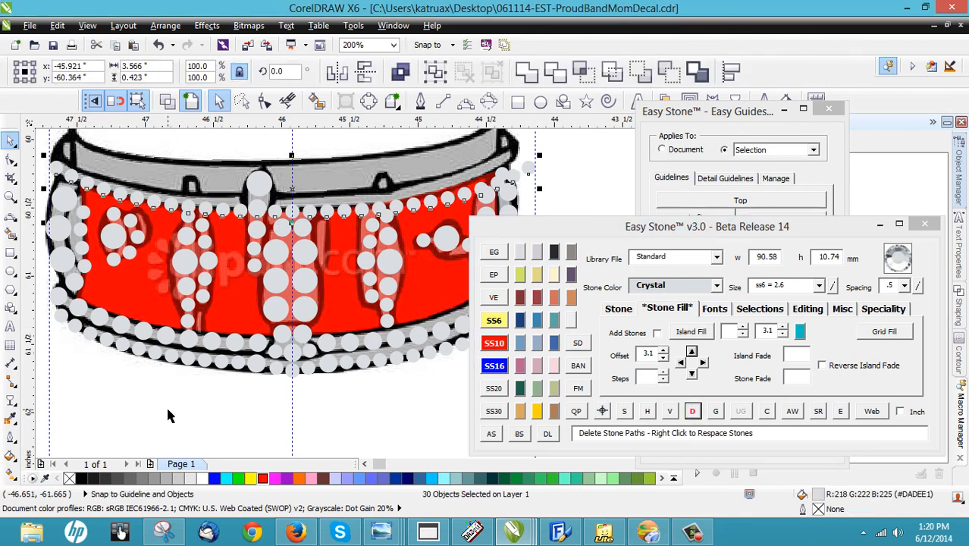
Delete the top hoop row's stones except the outermost stone at each end
{"action": "left_click", "coordinate": [57, 166], "text": "shift"}
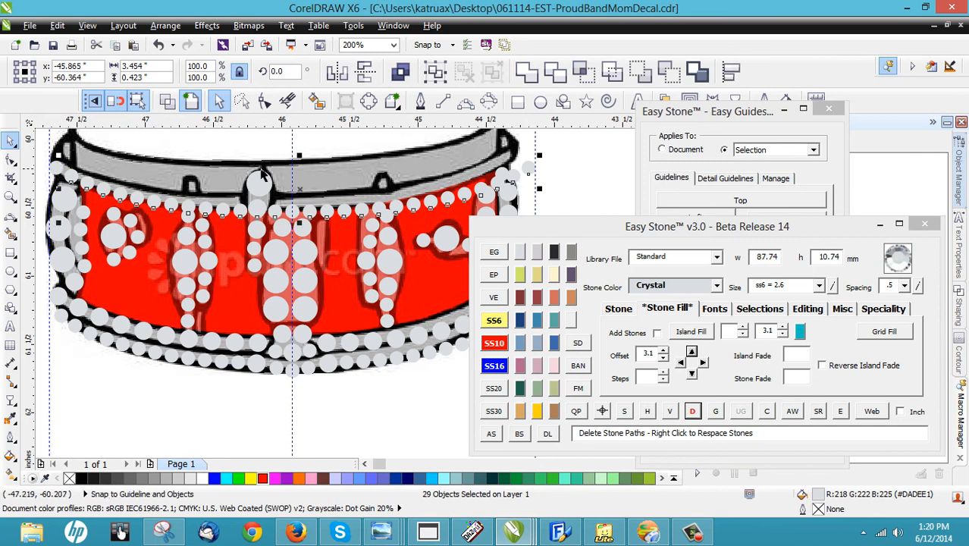
{"action": "left_click", "coordinate": [529, 165], "text": "shift"}
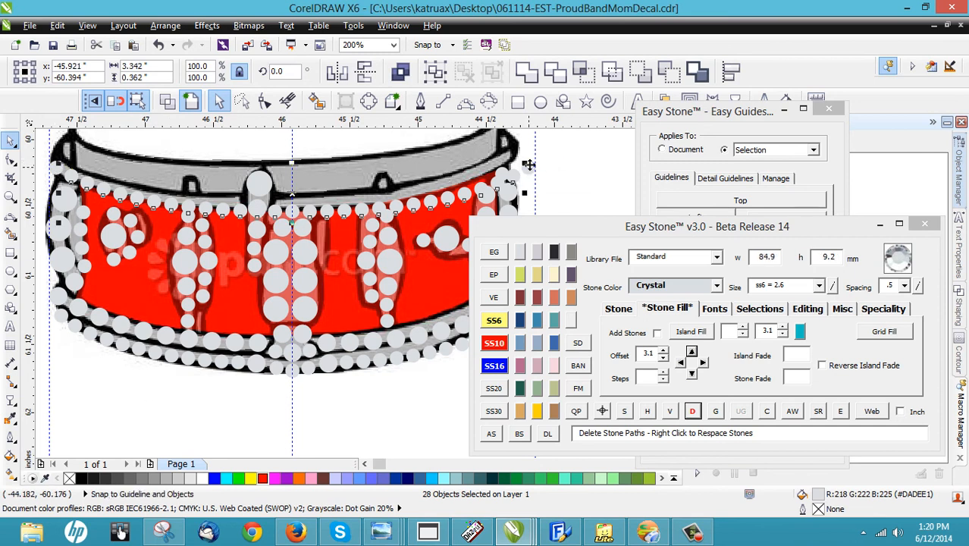
{"action": "left_click", "coordinate": [531, 169]}
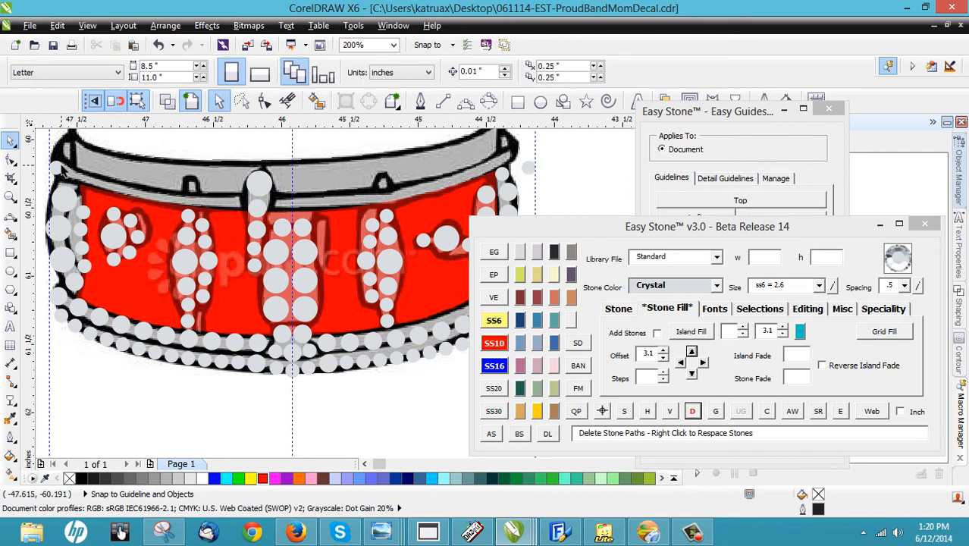
Try to add stones along a straight path between the top hoop's two end stones
{"action": "left_click", "coordinate": [62, 170]}
{"action": "left_click", "coordinate": [528, 168], "text": "shift"}
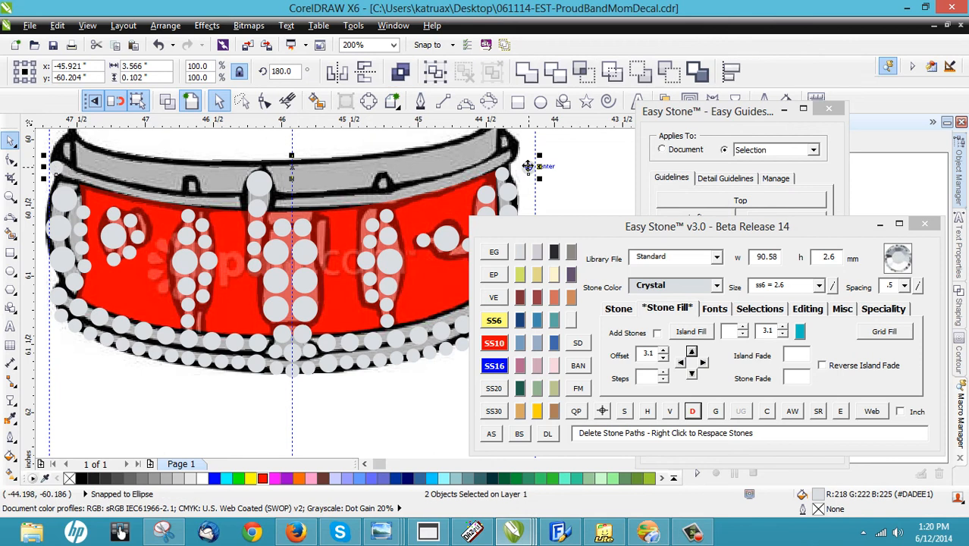
{"action": "left_click", "coordinate": [489, 433]}
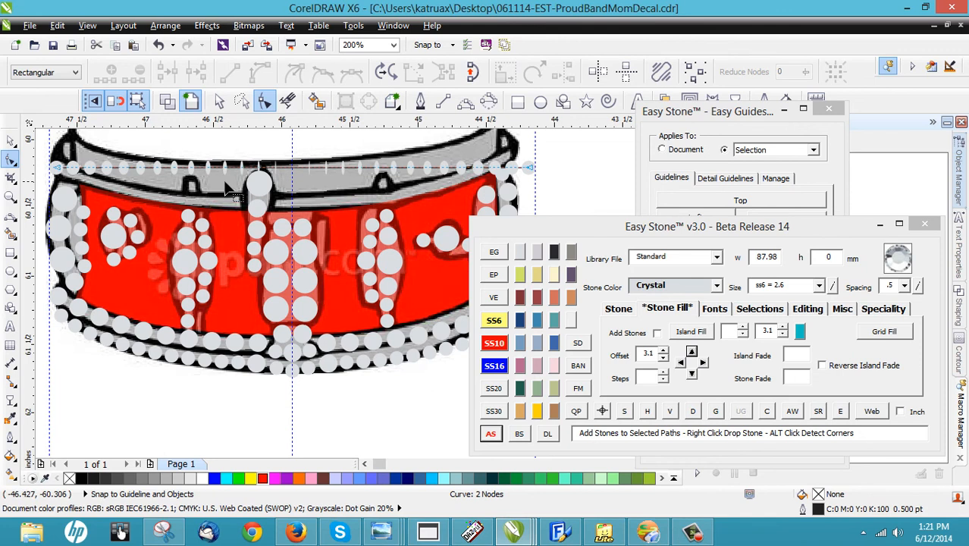
{"action": "key", "text": "Delete"}
{"action": "key", "text": "space"}
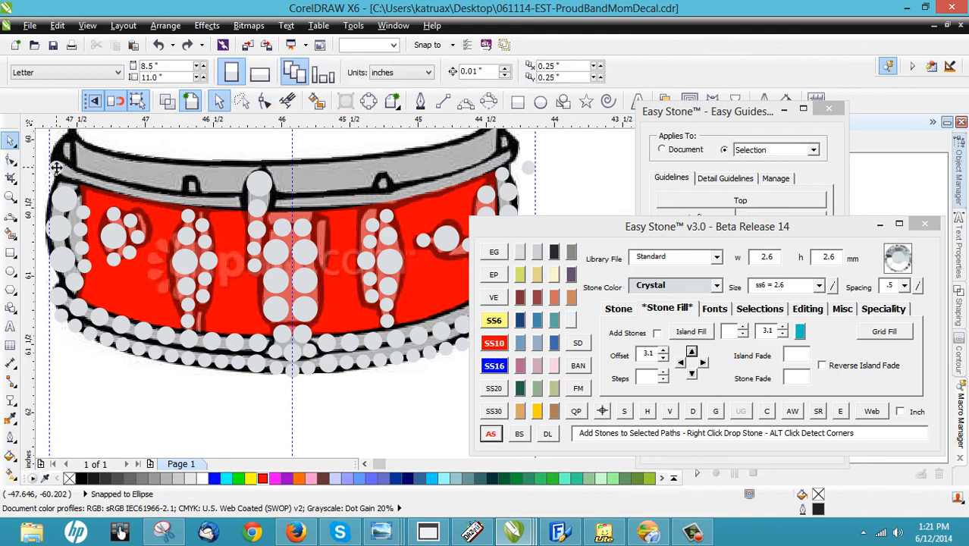
Set the top hoop's two end stones to SS6 and add a straight row of Crystal stones between them
{"action": "key", "text": "Tab"}
{"action": "left_click", "coordinate": [528, 173], "text": "shift"}
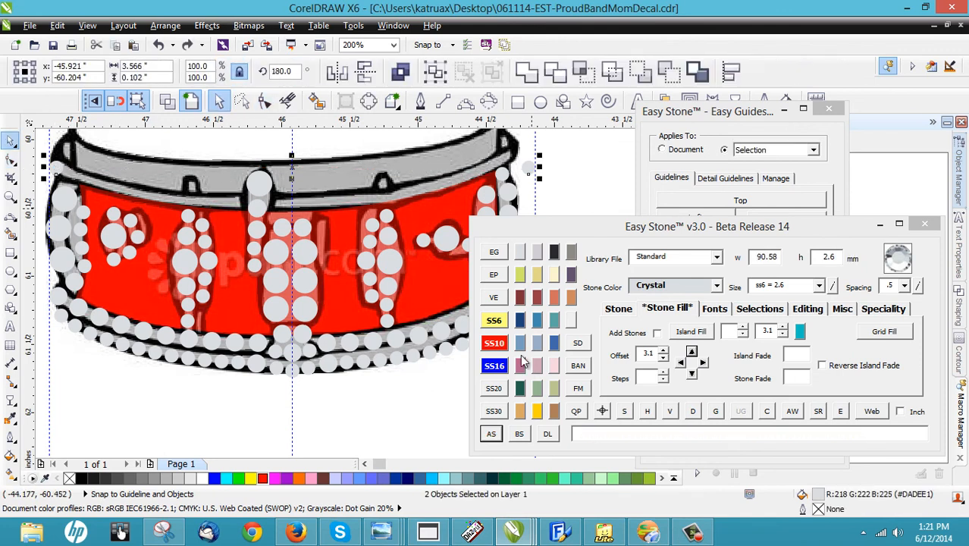
{"action": "left_click", "coordinate": [485, 320]}
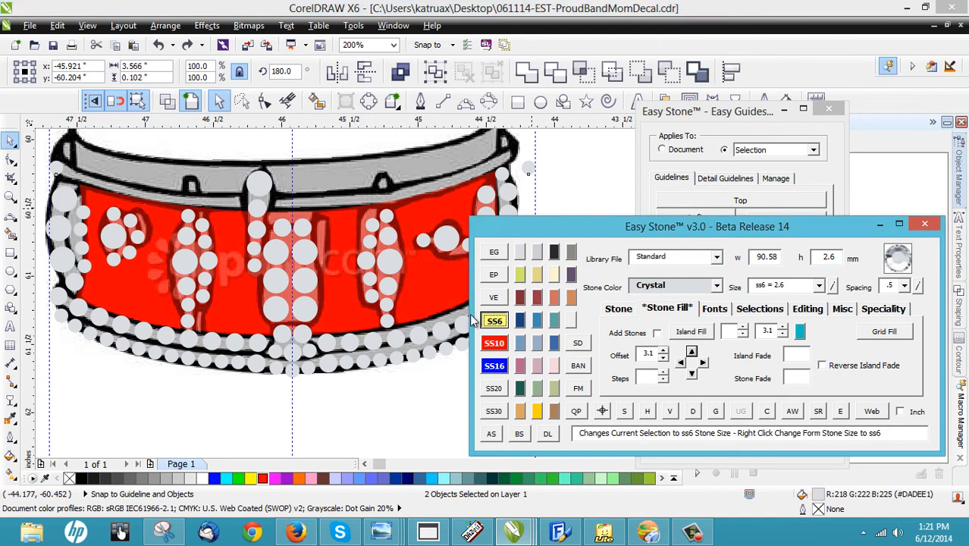
{"action": "left_click", "coordinate": [491, 433]}
Bend the new row's path down at the center guideline along the hoop's lower edge, making the curve about 7.5 mm deep
{"action": "scroll", "coordinate": [299, 160], "scroll_direction": "up", "scroll_amount": 2}
{"action": "scroll", "coordinate": [299, 163], "scroll_direction": "up", "scroll_amount": 1}
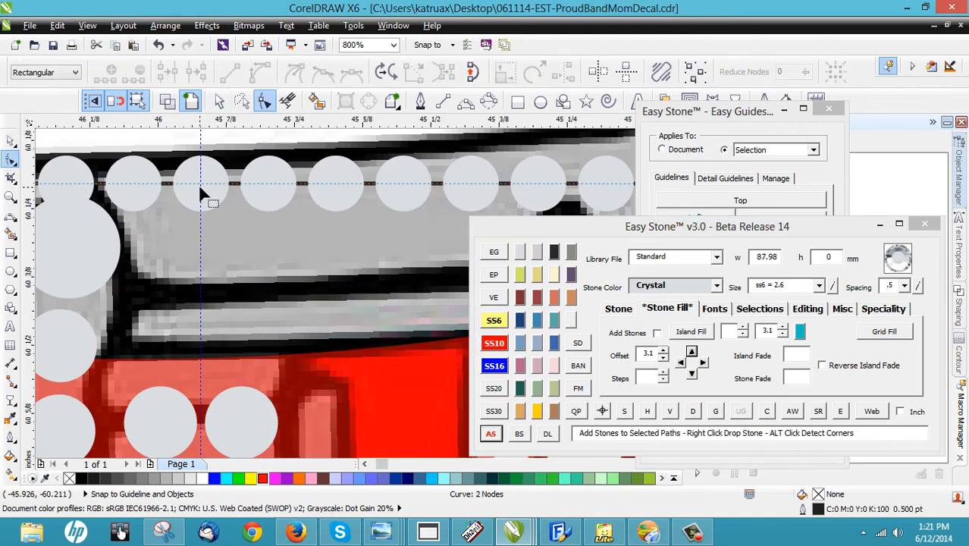
{"action": "left_click", "coordinate": [197, 235]}
{"action": "left_click_drag", "start_coordinate": [197, 235], "coordinate": [202, 339]}
{"action": "scroll", "coordinate": [279, 260], "scroll_direction": "down", "scroll_amount": 1}
{"action": "scroll", "coordinate": [236, 222], "scroll_direction": "down", "scroll_amount": 1}
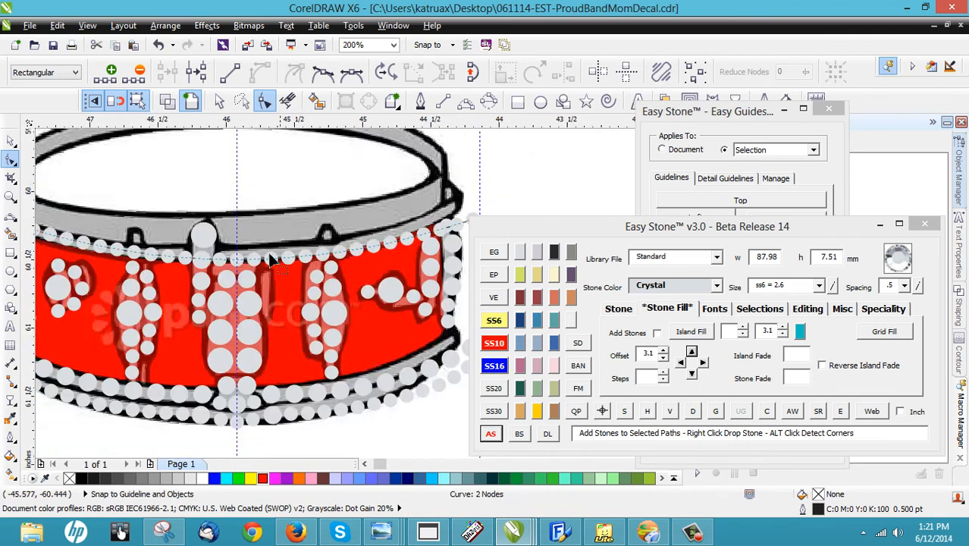
{"action": "scroll", "coordinate": [150, 241], "scroll_direction": "down", "scroll_amount": 1}
{"action": "scroll", "coordinate": [189, 243], "scroll_direction": "up", "scroll_amount": 1}
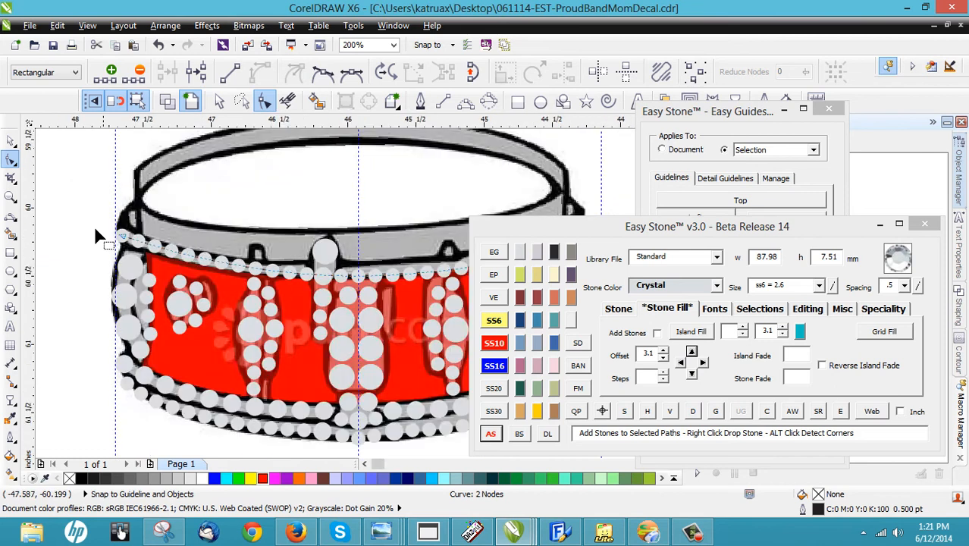
{"action": "scroll", "coordinate": [106, 228], "scroll_direction": "down", "scroll_amount": 1}
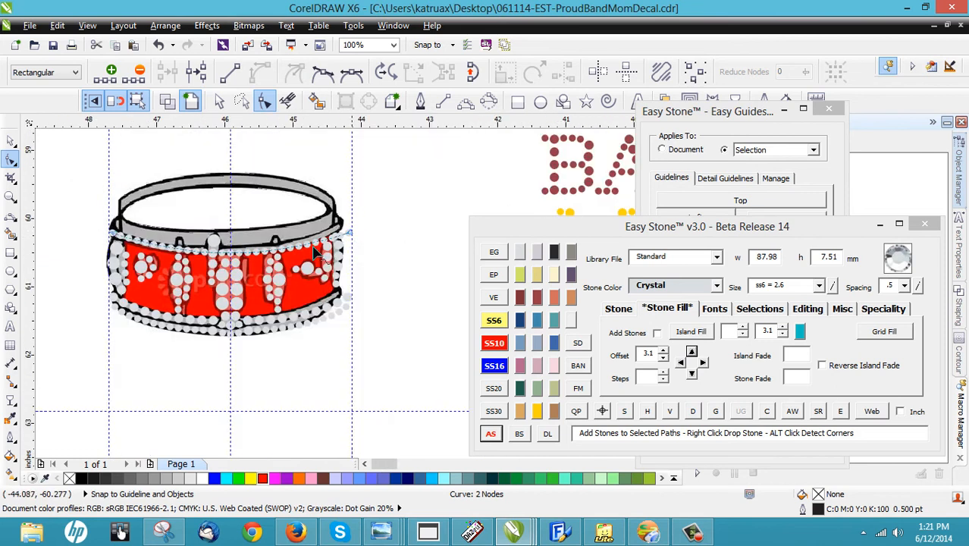
Select all the drum's stones and place a copy on empty space beside the clipart, at x -51.305, y -61.145 inches
{"action": "left_click", "coordinate": [11, 140]}
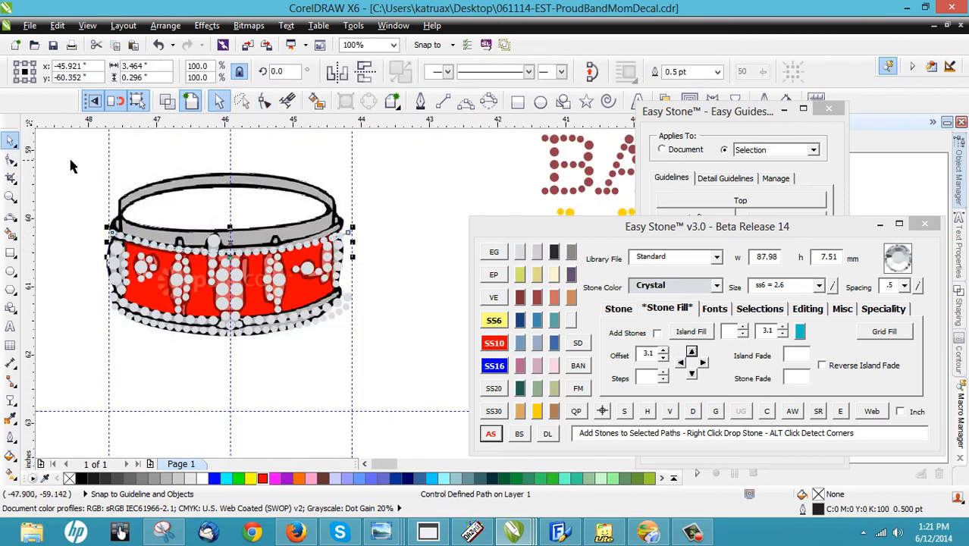
{"action": "left_click", "coordinate": [72, 163]}
{"action": "scroll", "coordinate": [348, 186], "scroll_direction": "down", "scroll_amount": 1}
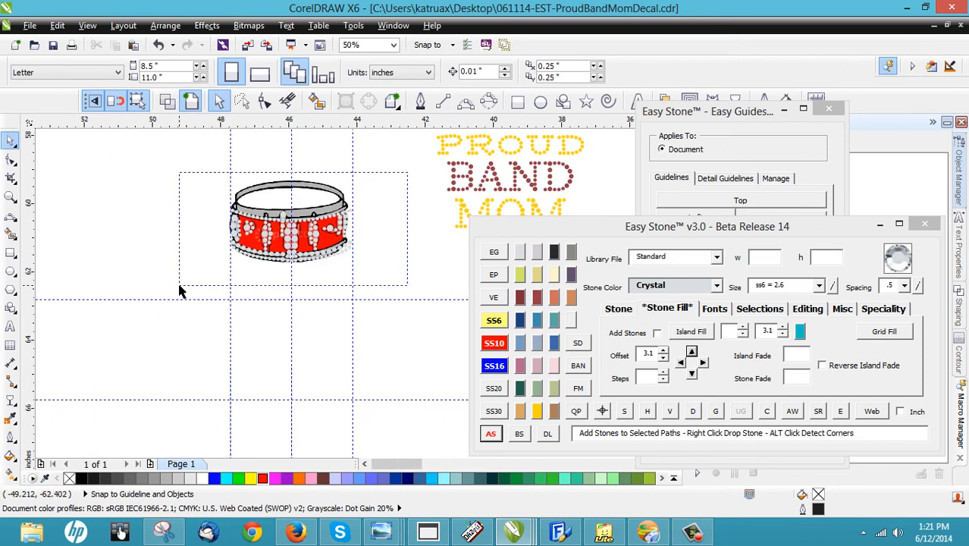
{"action": "left_click", "coordinate": [320, 238]}
{"action": "left_click_drag", "start_coordinate": [319, 234], "coordinate": [137, 239]}
{"action": "right_click", "coordinate": [137, 239]}
{"action": "left_click", "coordinate": [119, 190]}
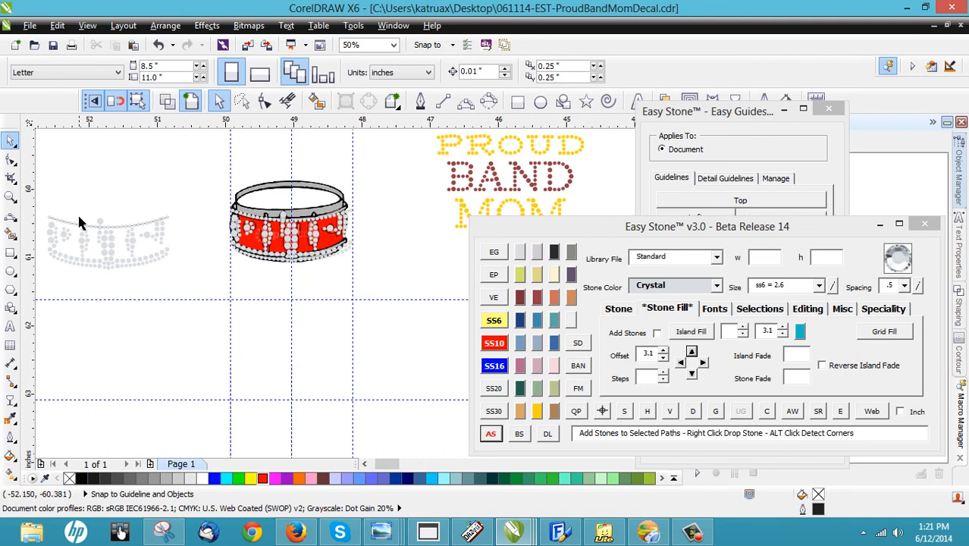
Delete the copied set of drum stones from the empty space beside the clipart
{"action": "scroll", "coordinate": [275, 216], "scroll_direction": "up", "scroll_amount": 1}
{"action": "scroll", "coordinate": [303, 238], "scroll_direction": "down", "scroll_amount": 1}
{"action": "scroll", "coordinate": [303, 237], "scroll_direction": "up", "scroll_amount": 2}
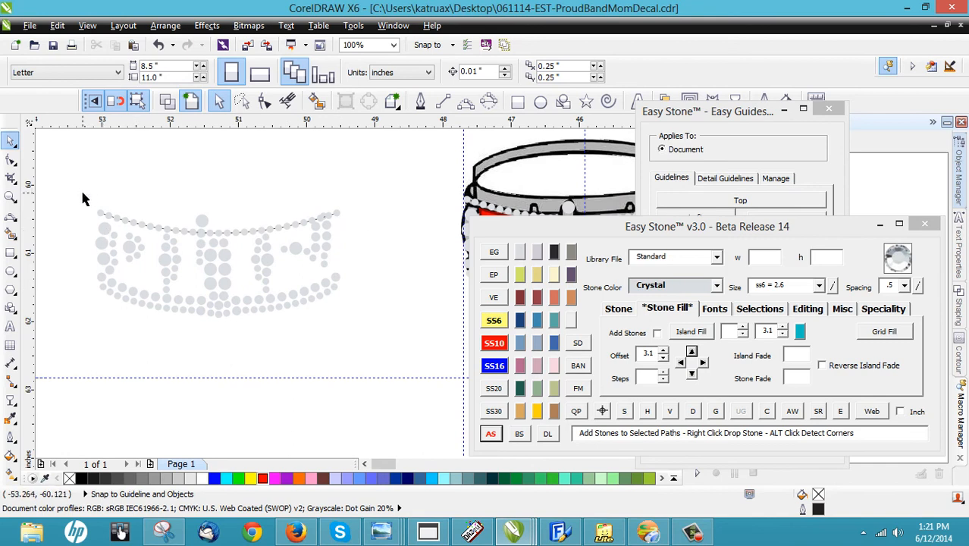
{"action": "left_click_drag", "start_coordinate": [83, 198], "coordinate": [369, 334]}
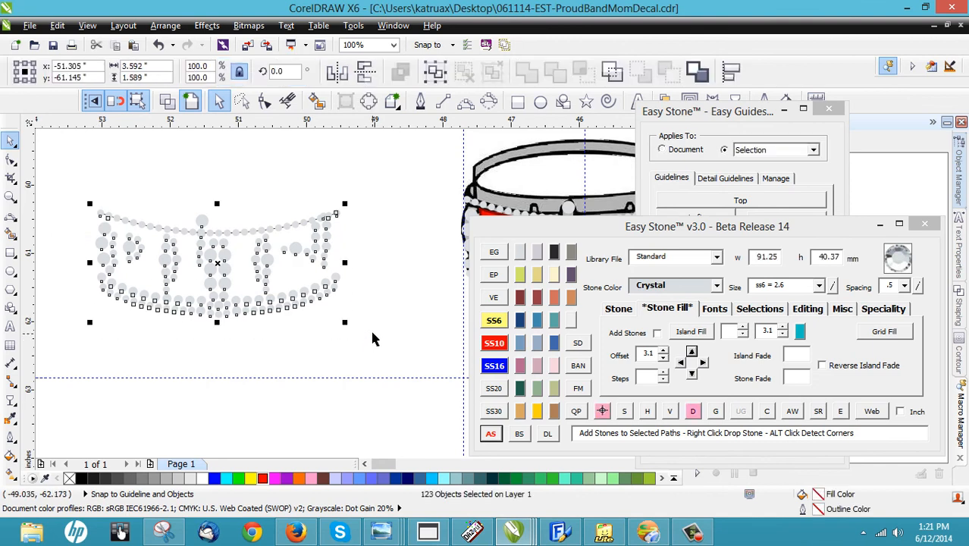
{"action": "key", "text": "Delete"}
Select all the stones over the drum clipart and delete their stone paths
{"action": "scroll", "coordinate": [220, 209], "scroll_direction": "down", "scroll_amount": 1}
{"action": "scroll", "coordinate": [483, 206], "scroll_direction": "up", "scroll_amount": 1}
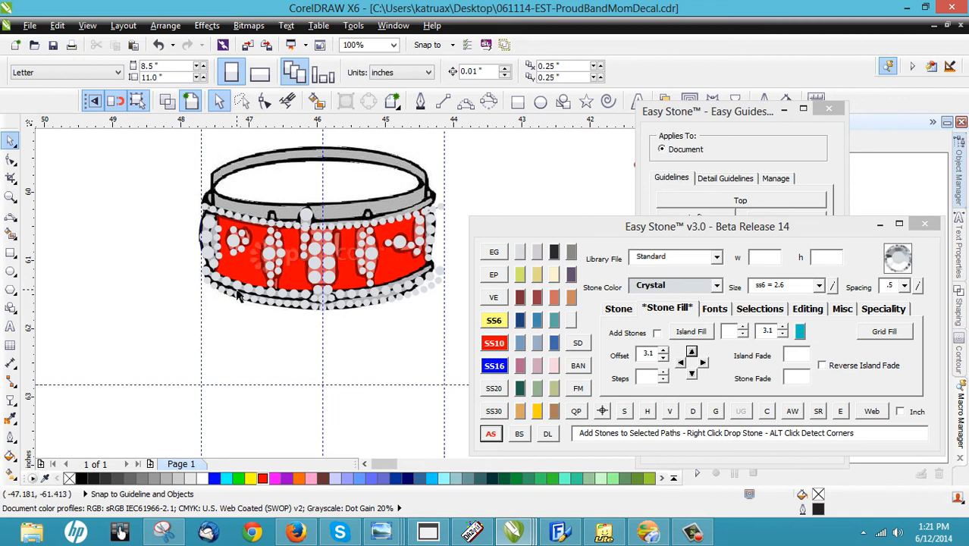
{"action": "left_click_drag", "start_coordinate": [470, 189], "coordinate": [161, 335]}
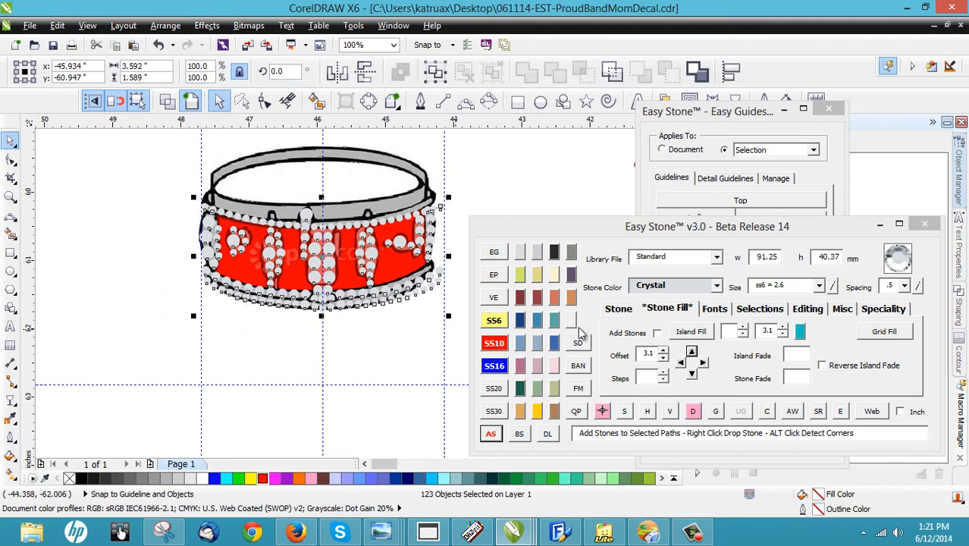
{"action": "left_click", "coordinate": [692, 411]}
{"action": "left_click", "coordinate": [381, 342]}
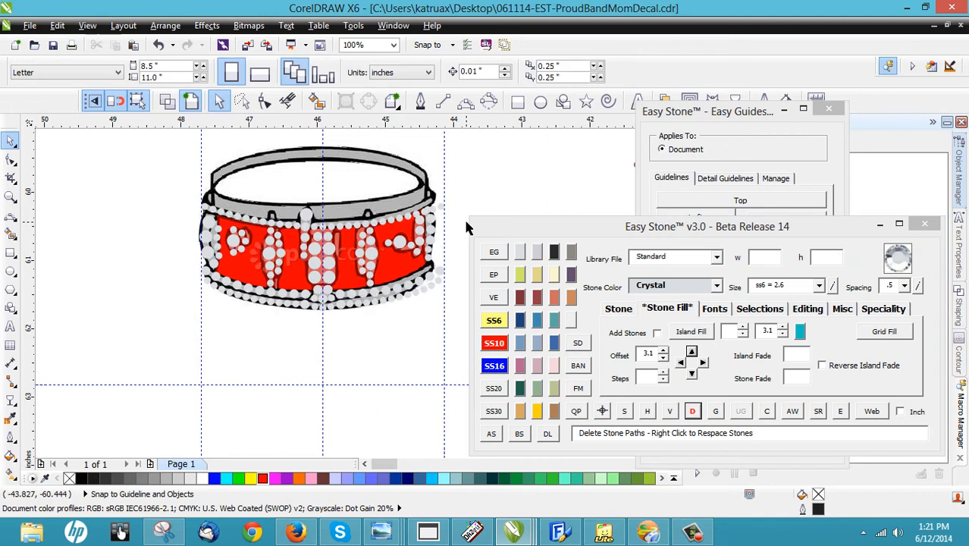
Delete the SS6 stone that overlaps the SS10 stone where the top hoop row crosses the tall center lug
{"action": "scroll", "coordinate": [262, 219], "scroll_direction": "up", "scroll_amount": 2}
{"action": "scroll", "coordinate": [258, 199], "scroll_direction": "up", "scroll_amount": 2}
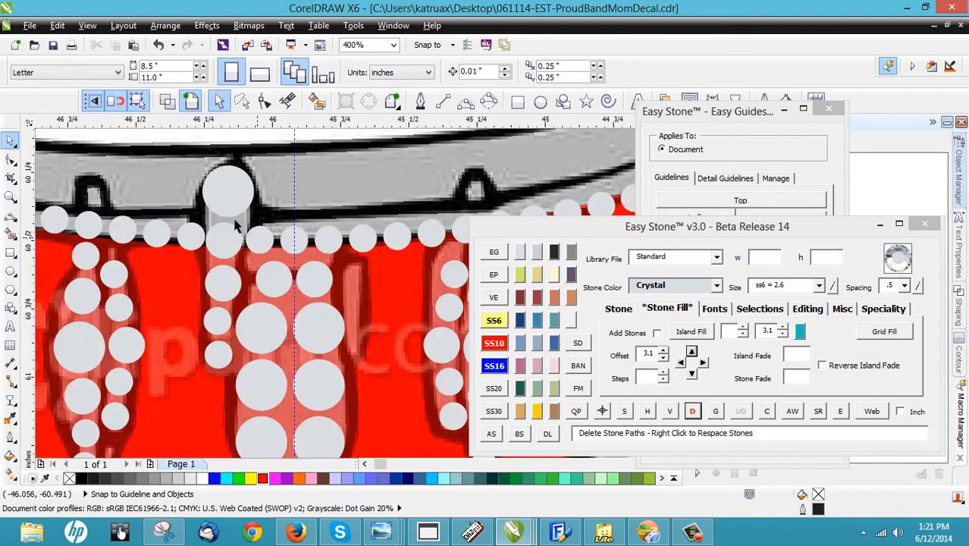
{"action": "scroll", "coordinate": [241, 240], "scroll_direction": "up", "scroll_amount": 2}
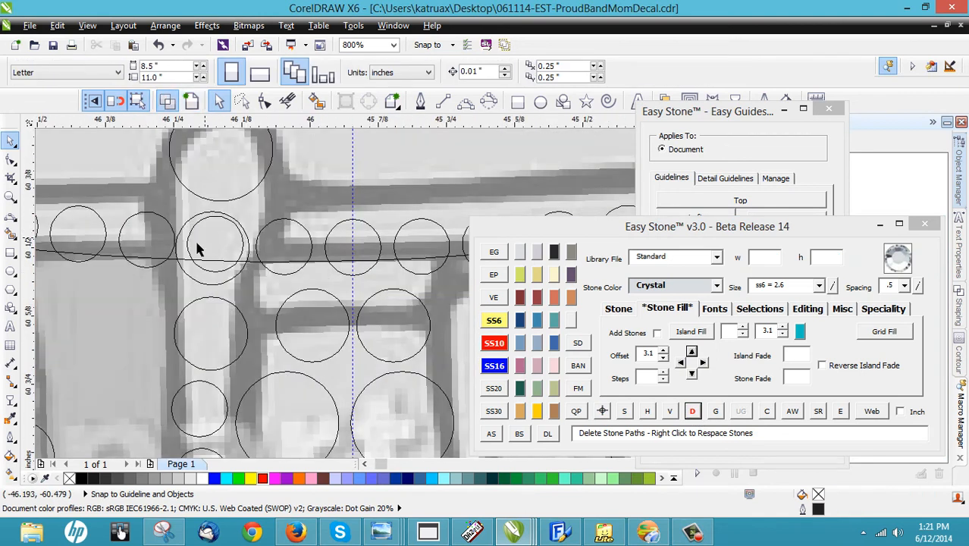
{"action": "left_click", "coordinate": [189, 246]}
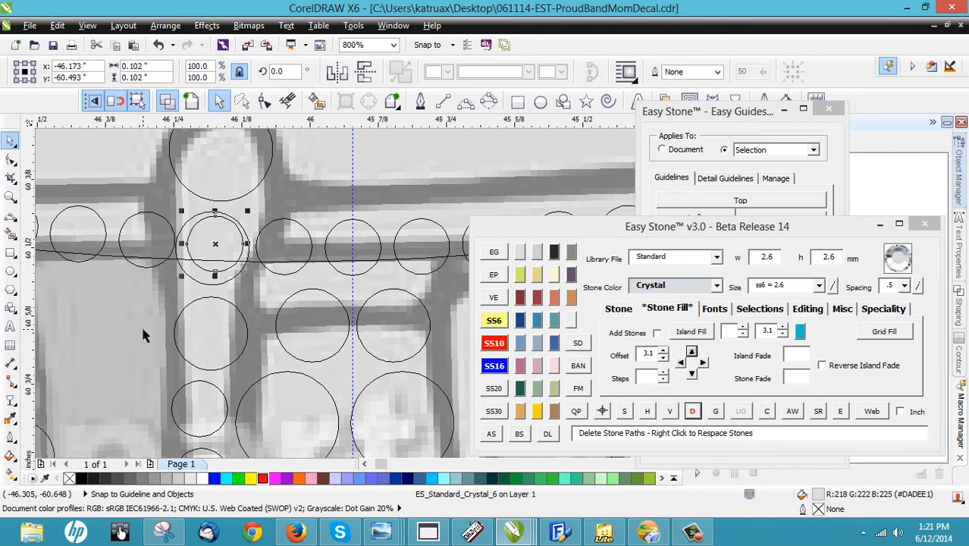
{"action": "key", "text": "Escape"}
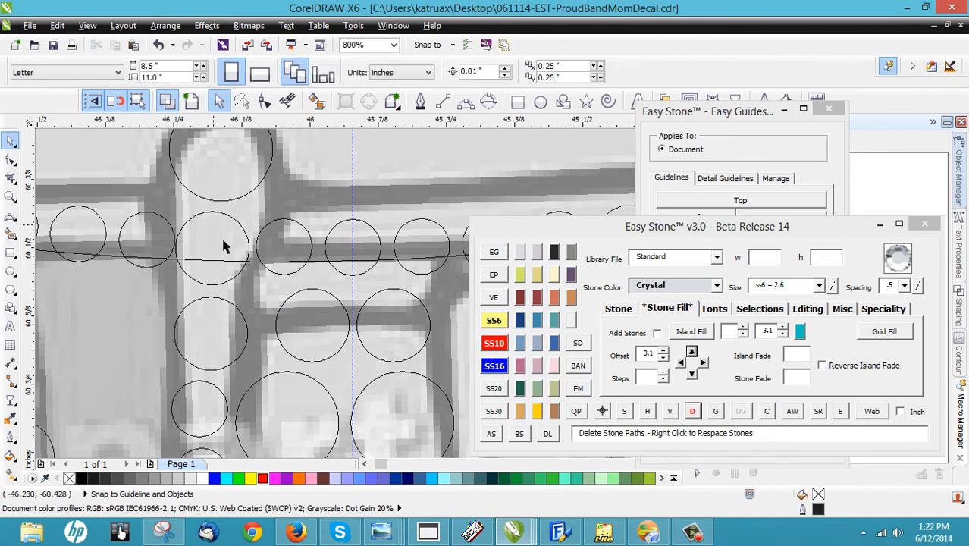
Respace the hoop stone between the center lug's SS10 stone and the stone on the center guideline, and delete the resulting path
{"action": "scroll", "coordinate": [228, 242], "scroll_direction": "down", "scroll_amount": 2}
{"action": "scroll", "coordinate": [232, 242], "scroll_direction": "up", "scroll_amount": 4}
{"action": "scroll", "coordinate": [237, 244], "scroll_direction": "down", "scroll_amount": 2}
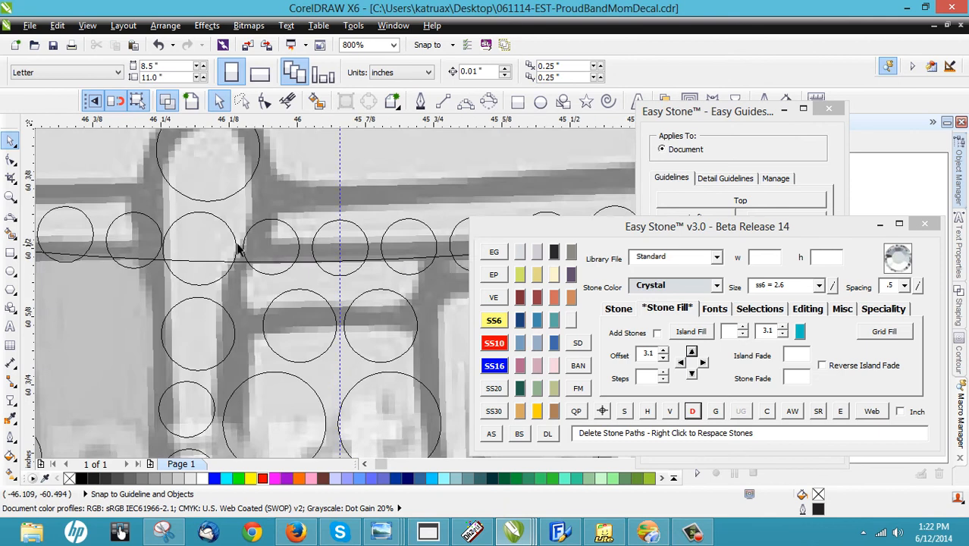
{"action": "scroll", "coordinate": [238, 248], "scroll_direction": "up", "scroll_amount": 1}
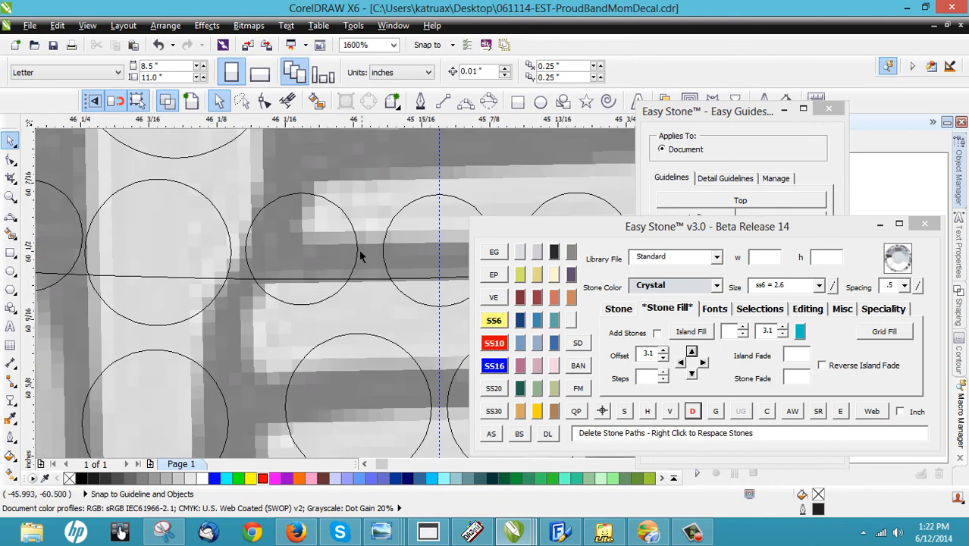
{"action": "scroll", "coordinate": [383, 256], "scroll_direction": "down", "scroll_amount": 2}
{"action": "scroll", "coordinate": [379, 250], "scroll_direction": "up", "scroll_amount": 1}
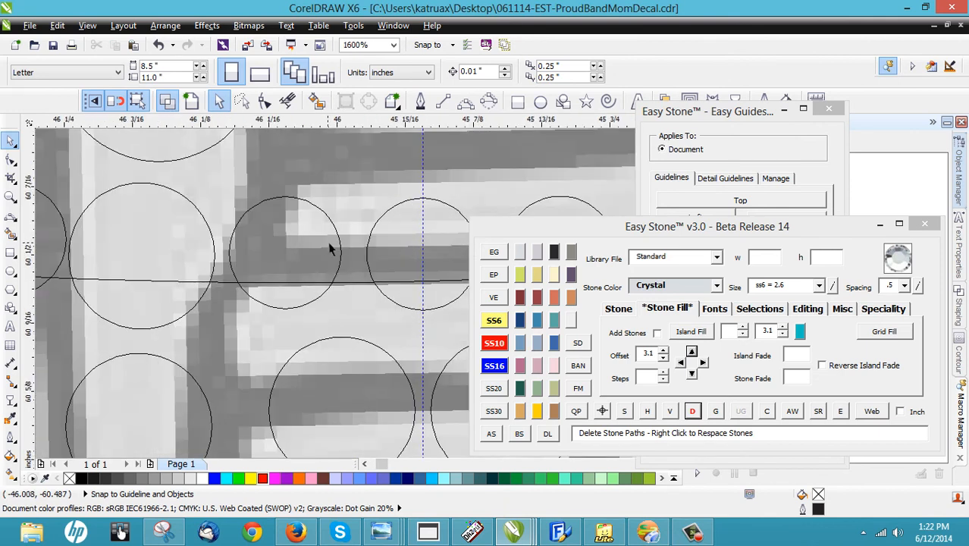
{"action": "scroll", "coordinate": [333, 246], "scroll_direction": "down", "scroll_amount": 1}
{"action": "scroll", "coordinate": [354, 245], "scroll_direction": "up", "scroll_amount": 1}
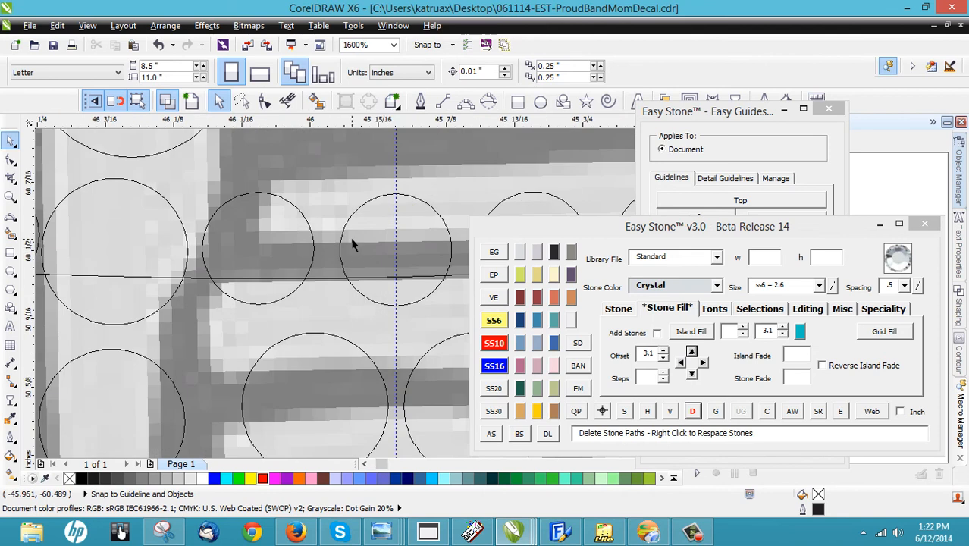
{"action": "scroll", "coordinate": [355, 245], "scroll_direction": "down", "scroll_amount": 1}
{"action": "scroll", "coordinate": [307, 242], "scroll_direction": "up", "scroll_amount": 1}
{"action": "left_click", "coordinate": [185, 261]}
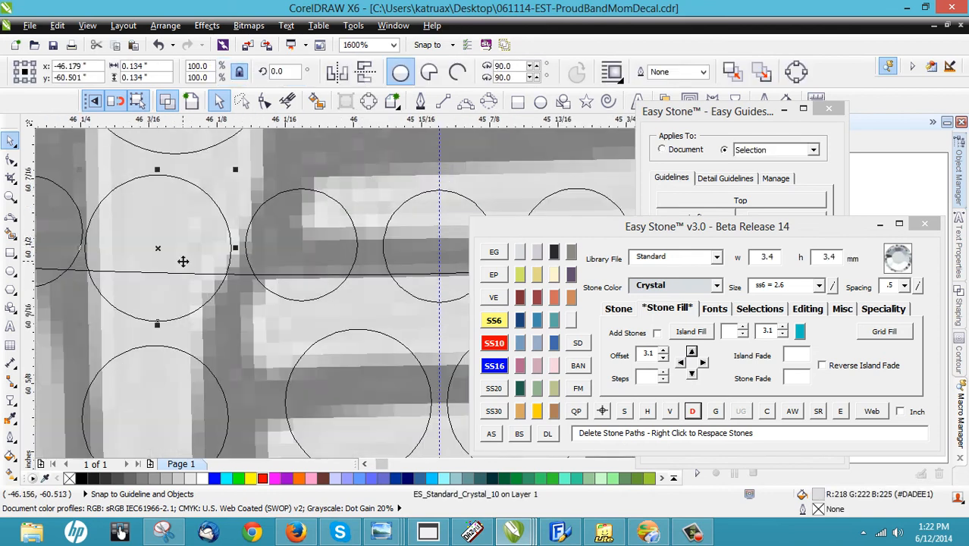
{"action": "left_click", "coordinate": [296, 256], "text": "shift"}
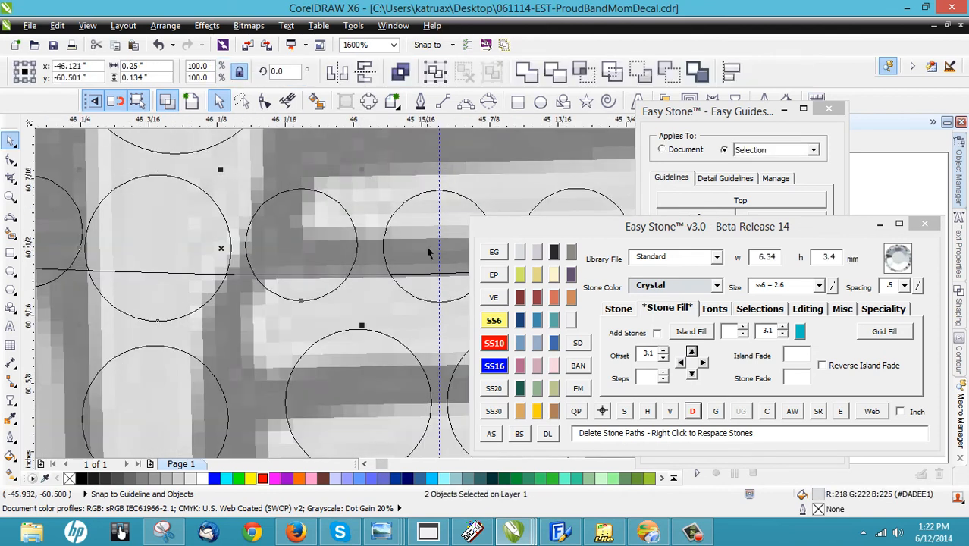
{"action": "left_click", "coordinate": [426, 245], "text": "shift"}
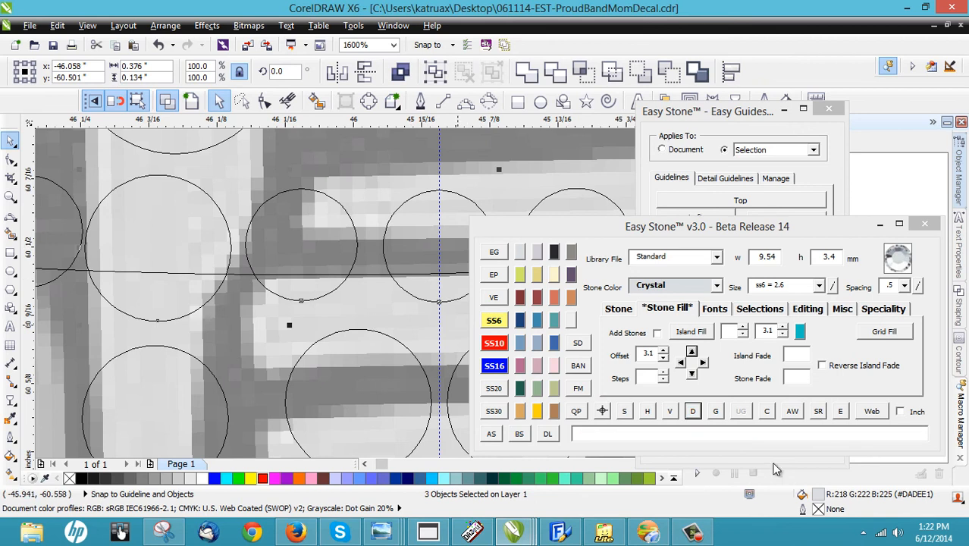
{"action": "left_click", "coordinate": [692, 410]}
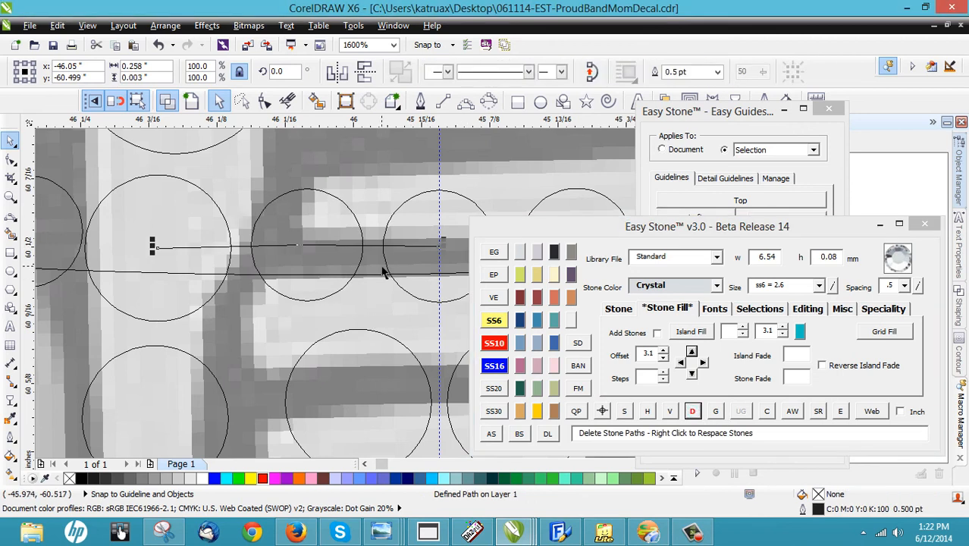
{"action": "left_click", "coordinate": [692, 413]}
{"action": "scroll", "coordinate": [344, 304], "scroll_direction": "down", "scroll_amount": 1}
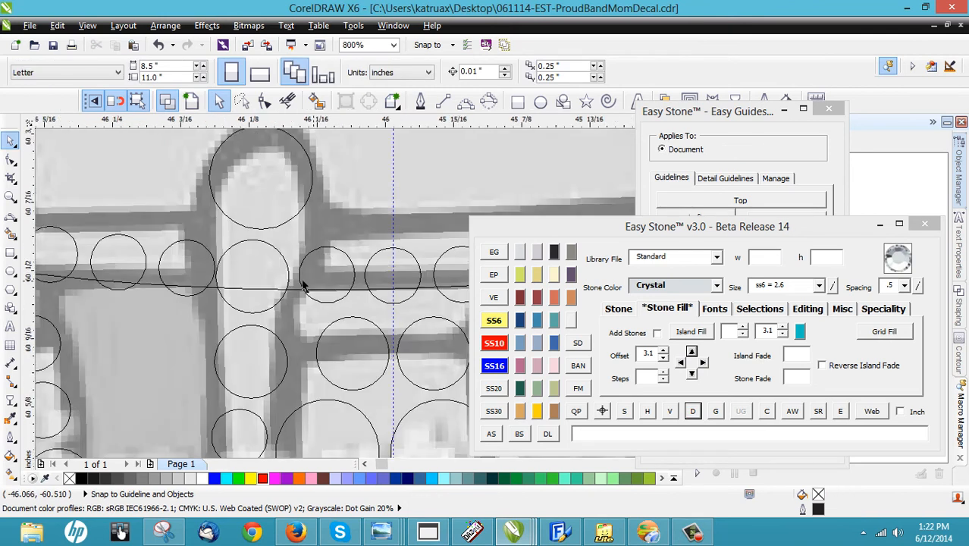
{"action": "scroll", "coordinate": [303, 282], "scroll_direction": "up", "scroll_amount": 1}
{"action": "scroll", "coordinate": [330, 268], "scroll_direction": "down", "scroll_amount": 1}
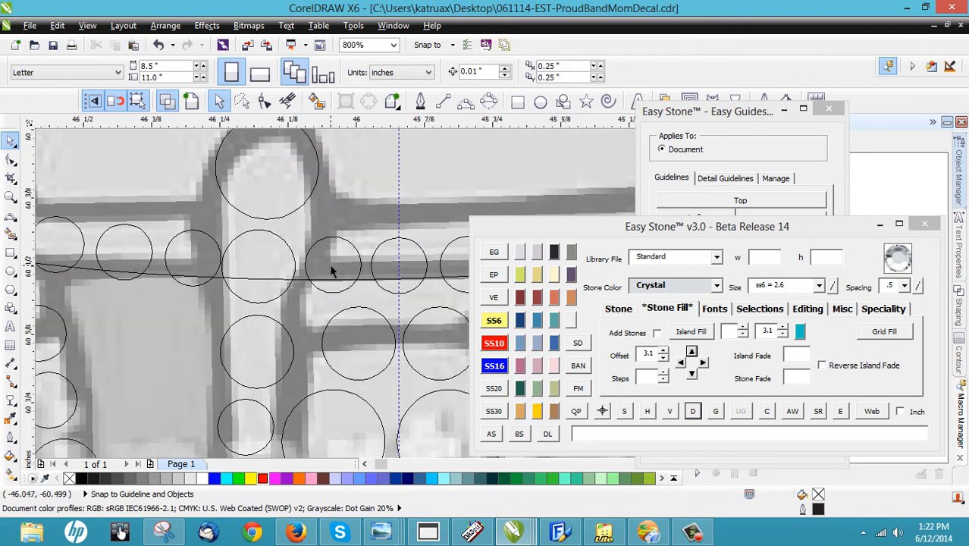
Respace the top hoop's stones from the drum's left end through the center lug's SS10 stone, and delete the resulting path
{"action": "scroll", "coordinate": [362, 277], "scroll_direction": "down", "scroll_amount": 1}
{"action": "scroll", "coordinate": [416, 297], "scroll_direction": "down", "scroll_amount": 1}
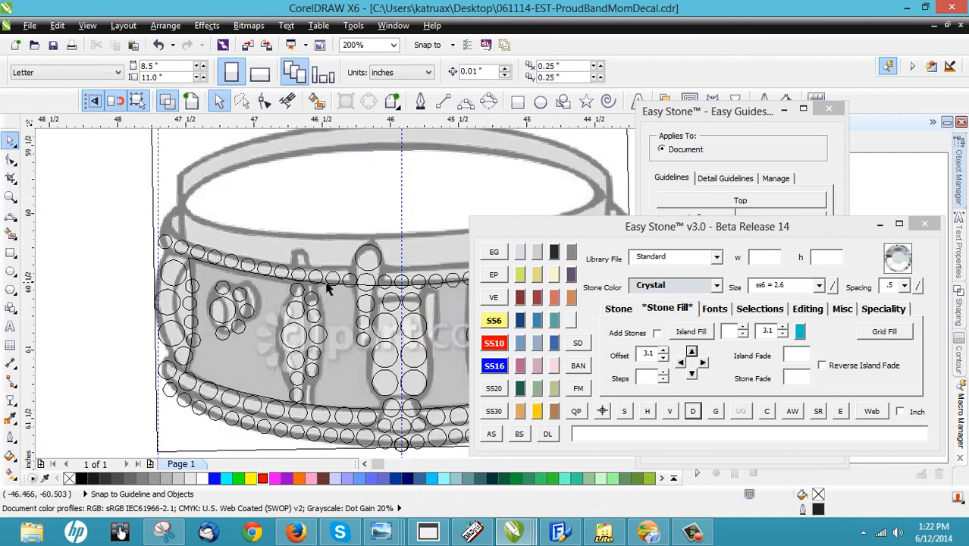
{"action": "scroll", "coordinate": [328, 285], "scroll_direction": "up", "scroll_amount": 1}
{"action": "scroll", "coordinate": [398, 287], "scroll_direction": "up", "scroll_amount": 1}
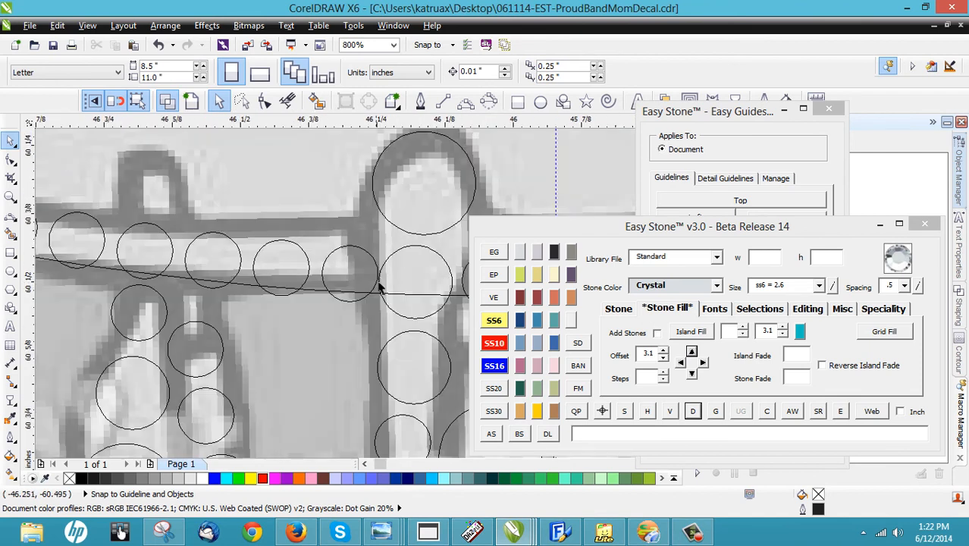
{"action": "scroll", "coordinate": [394, 280], "scroll_direction": "down", "scroll_amount": 1}
{"action": "scroll", "coordinate": [319, 278], "scroll_direction": "up", "scroll_amount": 1}
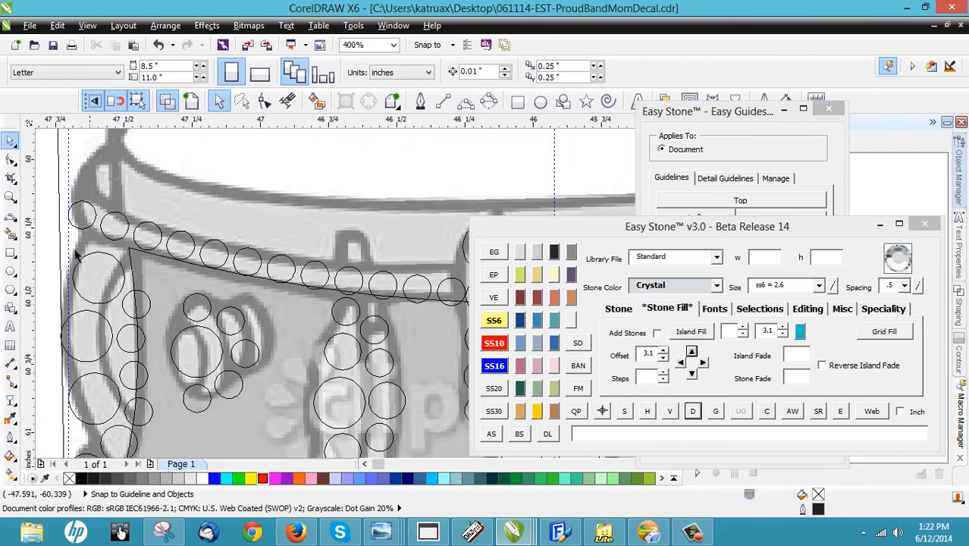
{"action": "scroll", "coordinate": [83, 250], "scroll_direction": "down", "scroll_amount": 1}
{"action": "left_click", "coordinate": [241, 101]}
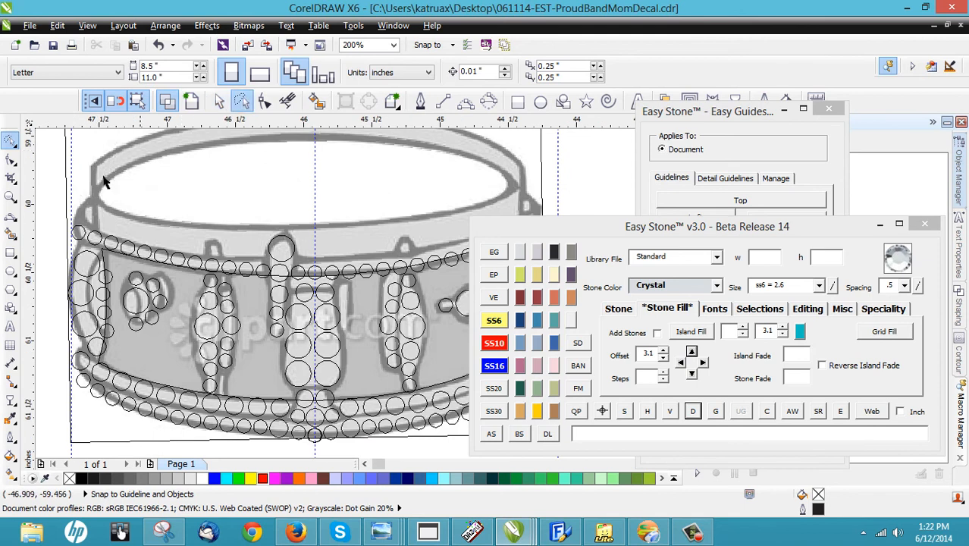
{"action": "mouse_move", "coordinate": [51, 213]}
{"action": "left_mouse_down"}
{"action": "mouse_move", "coordinate": [181, 202]}
{"action": "mouse_move", "coordinate": [267, 236]}
{"action": "mouse_move", "coordinate": [275, 271]}
{"action": "mouse_move", "coordinate": [255, 292]}
{"action": "mouse_move", "coordinate": [161, 278]}
{"action": "mouse_move", "coordinate": [82, 260]}
{"action": "mouse_move", "coordinate": [58, 226]}
{"action": "left_mouse_up"}
{"action": "scroll", "coordinate": [269, 271], "scroll_direction": "up", "scroll_amount": 2}
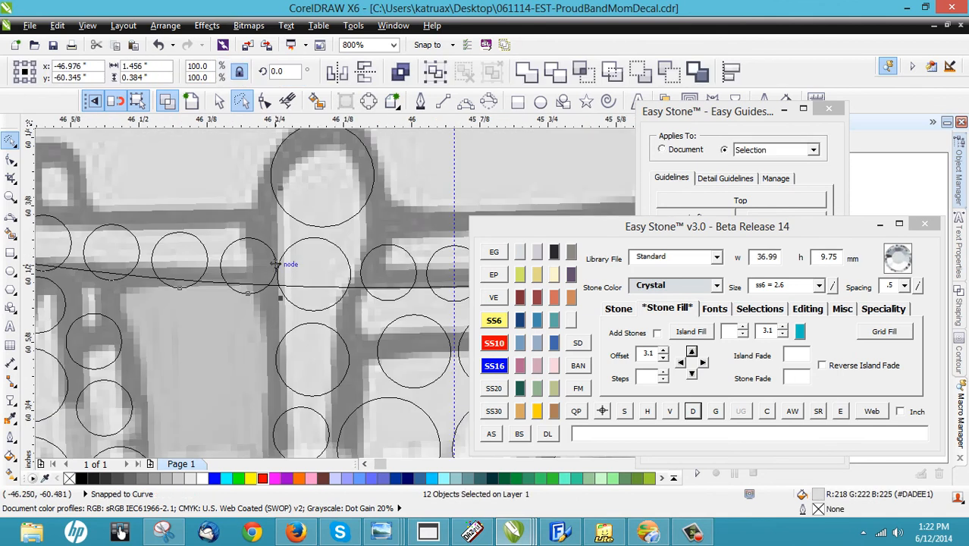
{"action": "left_click", "coordinate": [319, 265], "text": "shift"}
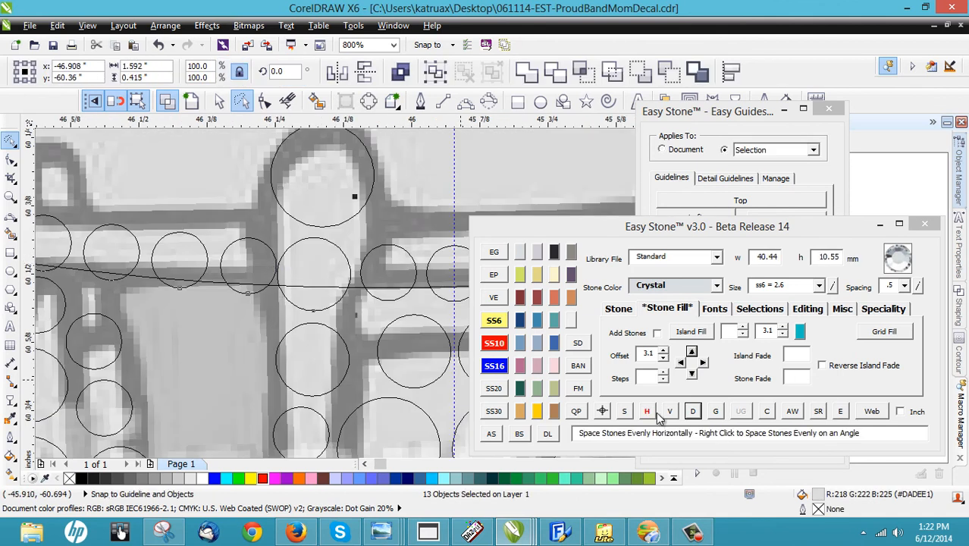
{"action": "left_click", "coordinate": [692, 411]}
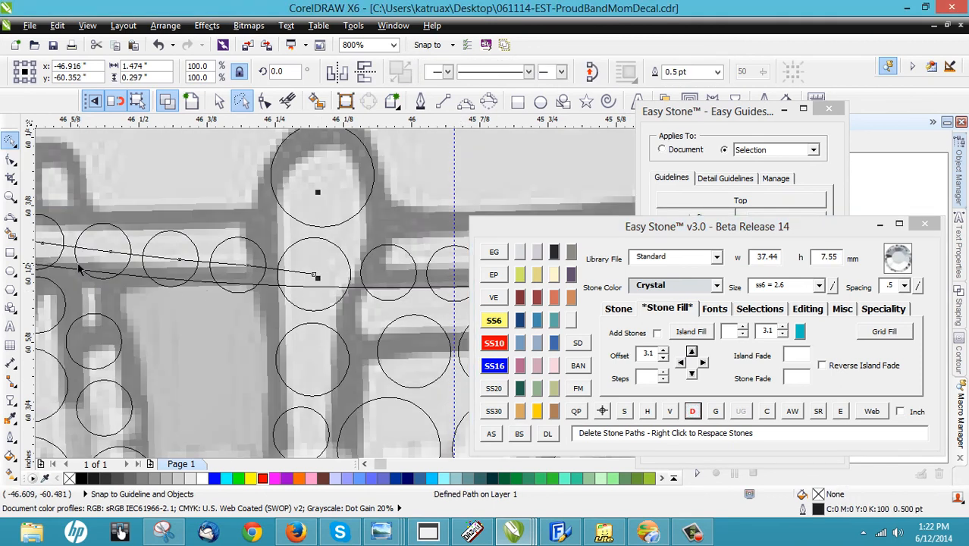
{"action": "left_click", "coordinate": [698, 412]}
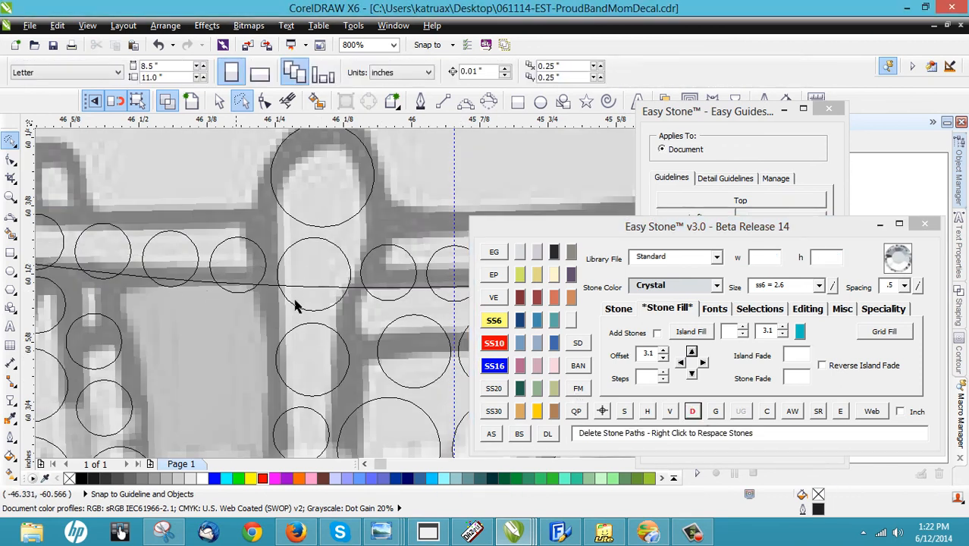
{"action": "scroll", "coordinate": [337, 298], "scroll_direction": "down", "scroll_amount": 1}
{"action": "left_click", "coordinate": [329, 283]}
{"action": "scroll", "coordinate": [329, 283], "scroll_direction": "down", "scroll_amount": 1}
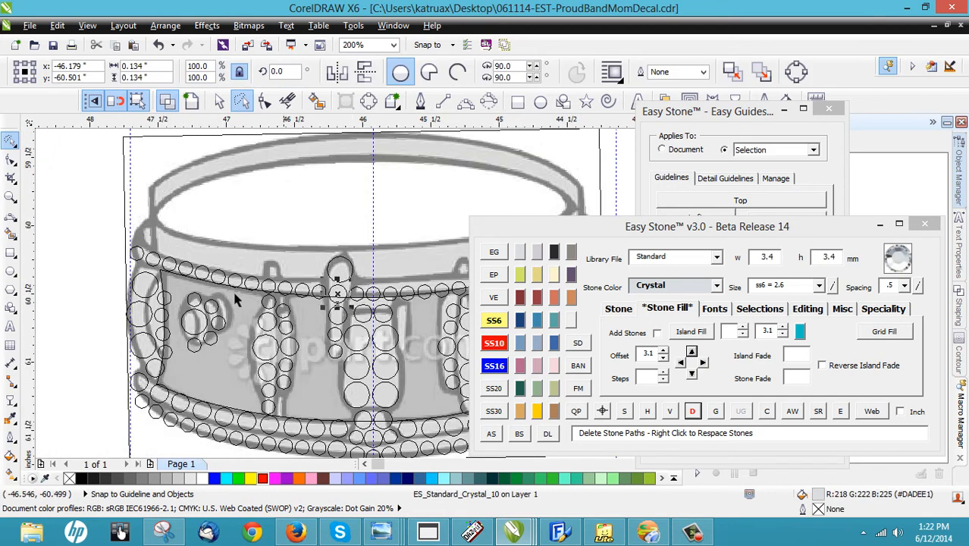
{"action": "left_click", "coordinate": [88, 269]}
Respace the large stones along the drum's left edge between the bottom hoop's end stone and the top hoop's second stone, and delete the path
{"action": "scroll", "coordinate": [95, 269], "scroll_direction": "up", "scroll_amount": 1}
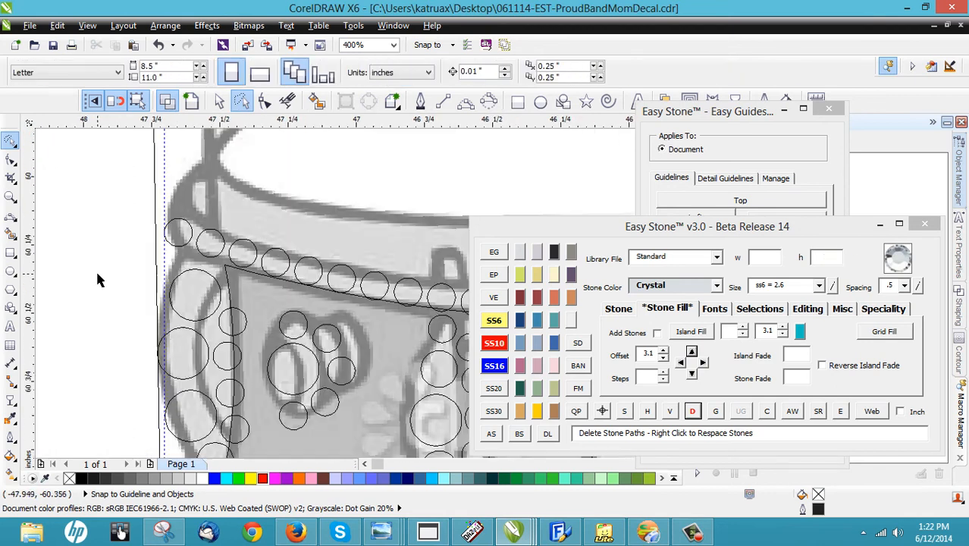
{"action": "scroll", "coordinate": [225, 216], "scroll_direction": "down", "scroll_amount": 1}
{"action": "scroll", "coordinate": [195, 317], "scroll_direction": "up", "scroll_amount": 1}
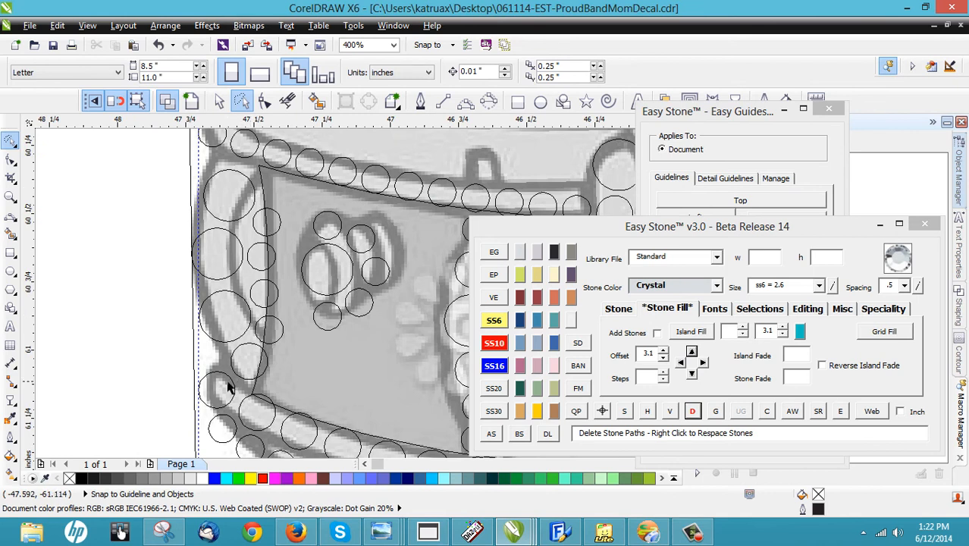
{"action": "left_click", "coordinate": [222, 389]}
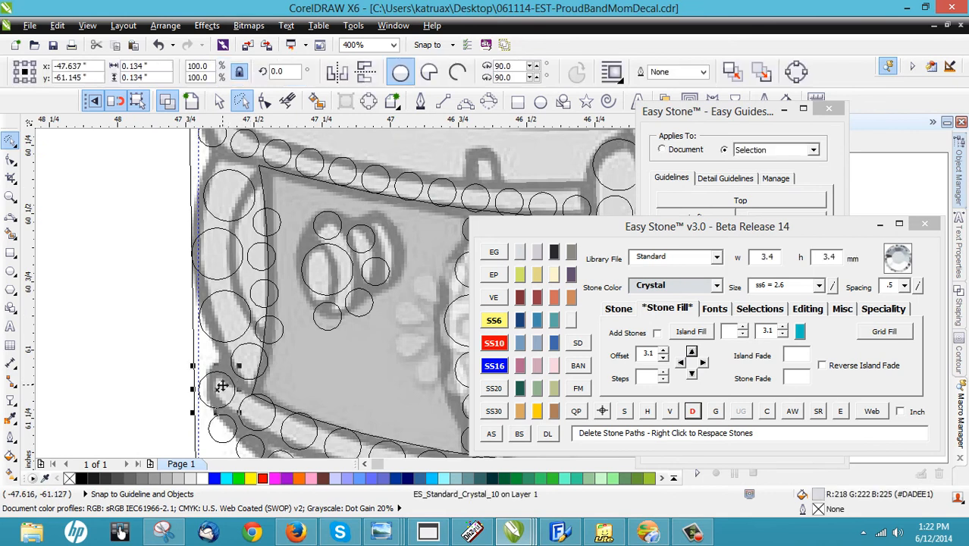
{"action": "left_click", "coordinate": [232, 322], "text": "shift"}
{"action": "left_click", "coordinate": [226, 256], "text": "shift"}
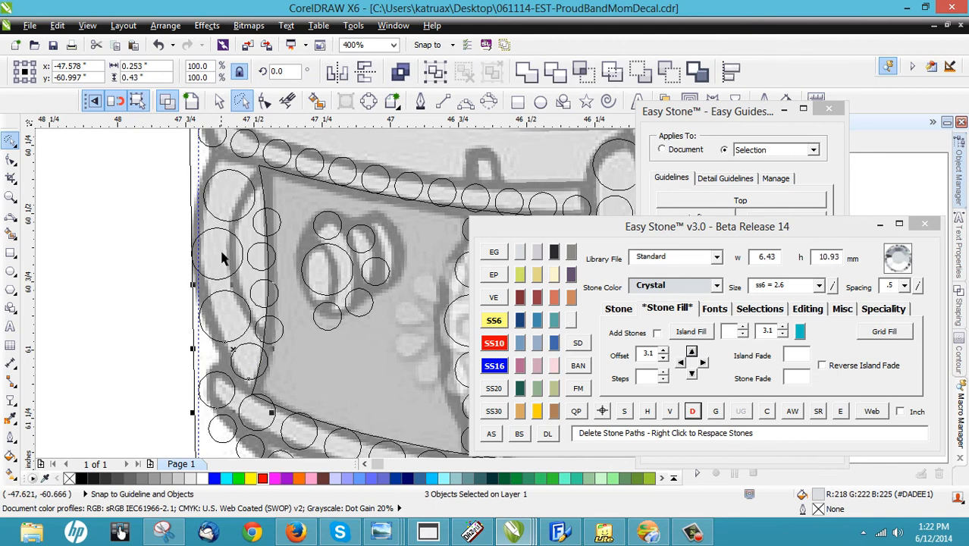
{"action": "left_click", "coordinate": [220, 221], "text": "shift"}
{"action": "left_click", "coordinate": [230, 195], "text": "shift"}
{"action": "left_click", "coordinate": [247, 149], "text": "shift"}
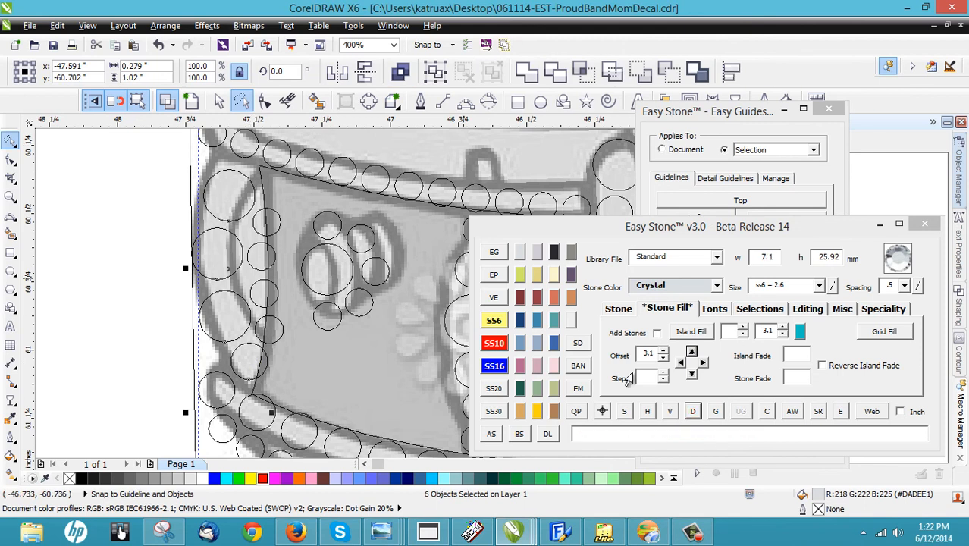
{"action": "left_click", "coordinate": [695, 413]}
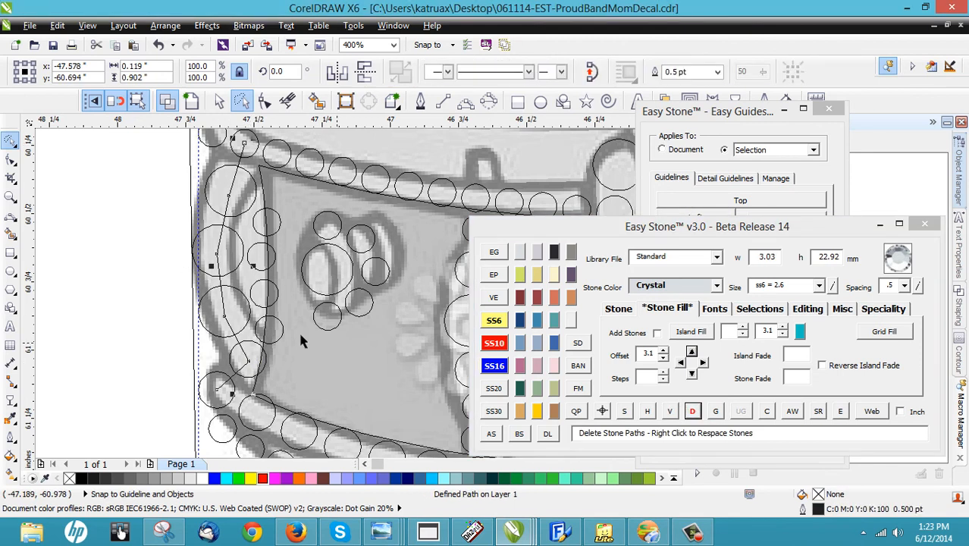
{"action": "left_click", "coordinate": [693, 414]}
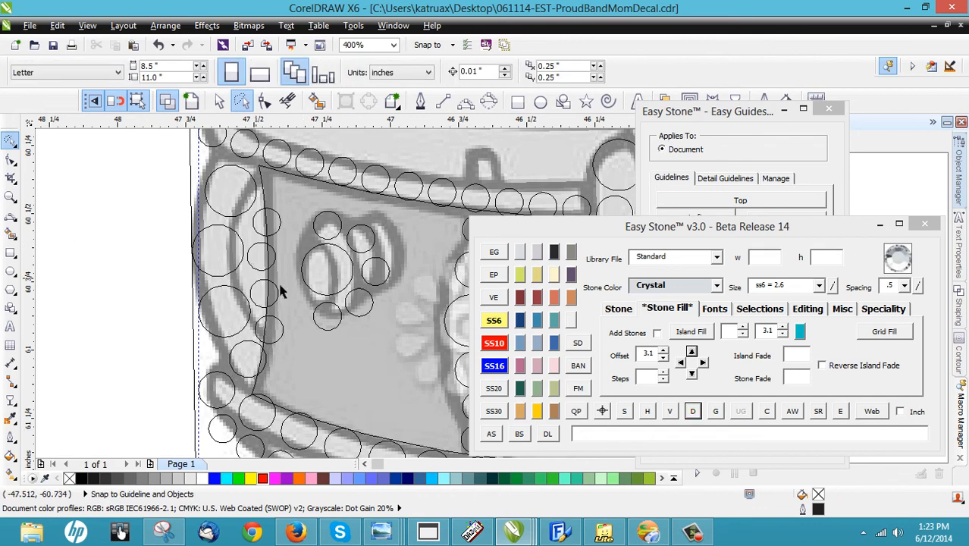
Examine the small stones along the inside of the drum's left edge for overlaps, and check the whole drum's layout
{"action": "scroll", "coordinate": [281, 292], "scroll_direction": "up", "scroll_amount": 1}
{"action": "scroll", "coordinate": [276, 346], "scroll_direction": "up", "scroll_amount": 1}
{"action": "left_click", "coordinate": [275, 365]}
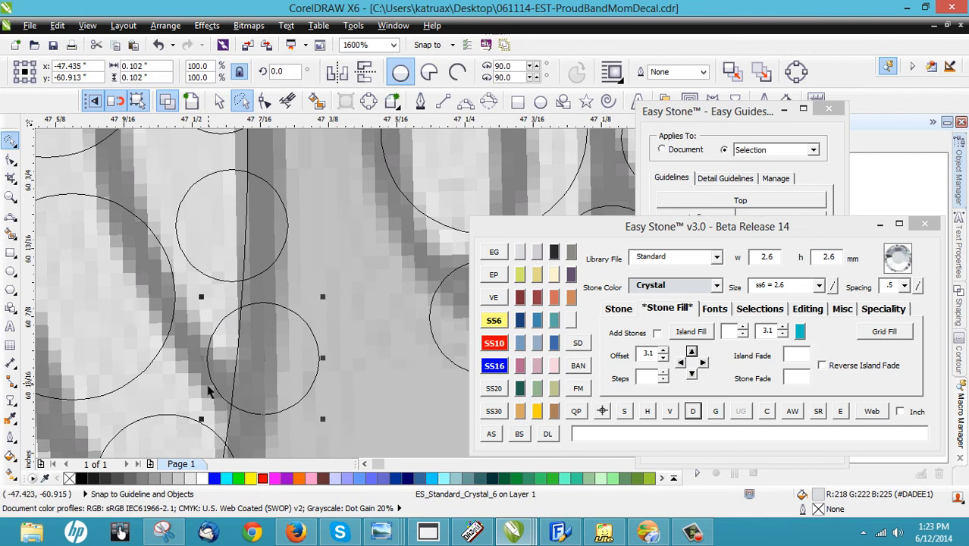
{"action": "scroll", "coordinate": [276, 364], "scroll_direction": "down", "scroll_amount": 1}
{"action": "scroll", "coordinate": [201, 287], "scroll_direction": "down", "scroll_amount": 1}
{"action": "scroll", "coordinate": [217, 227], "scroll_direction": "up", "scroll_amount": 1}
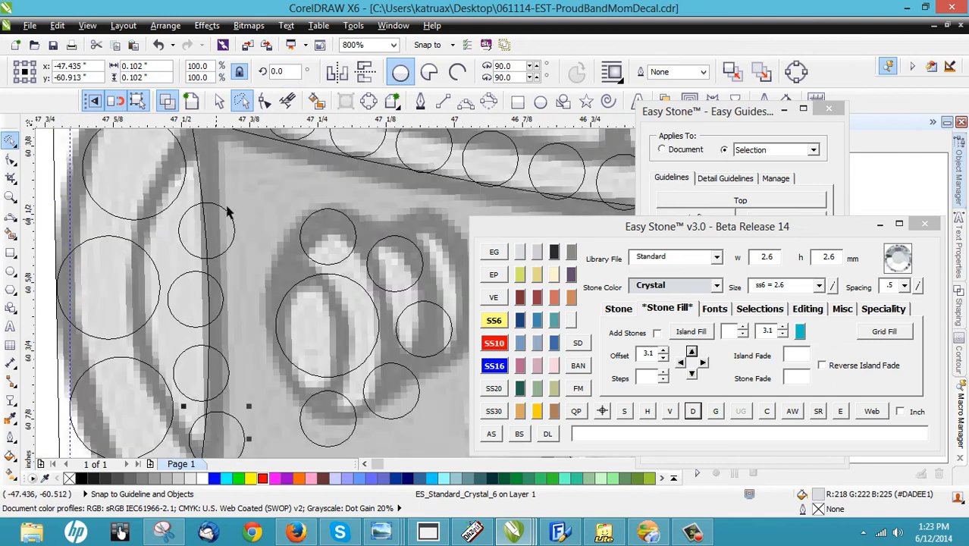
{"action": "key", "text": "Escape"}
{"action": "scroll", "coordinate": [189, 227], "scroll_direction": "down", "scroll_amount": 2}
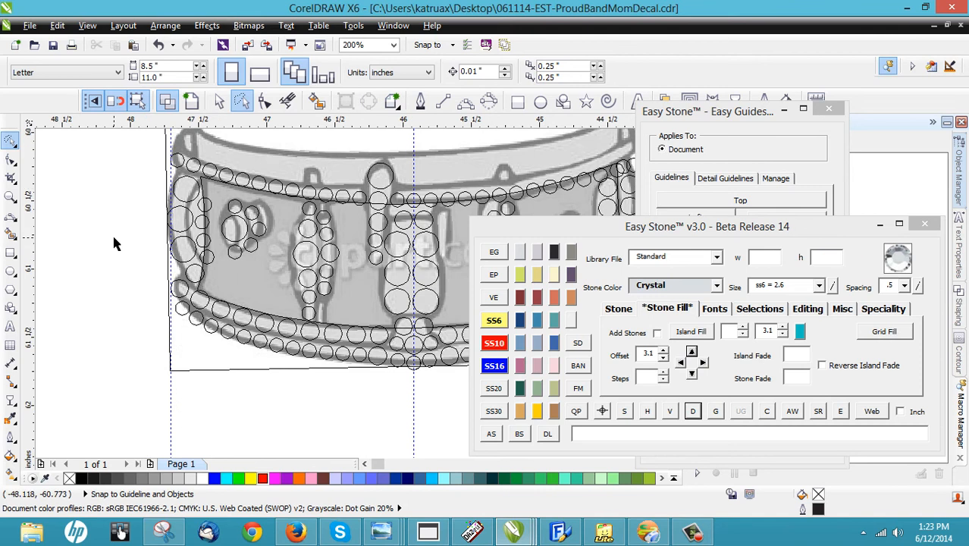
{"action": "scroll", "coordinate": [93, 277], "scroll_direction": "down", "scroll_amount": 2}
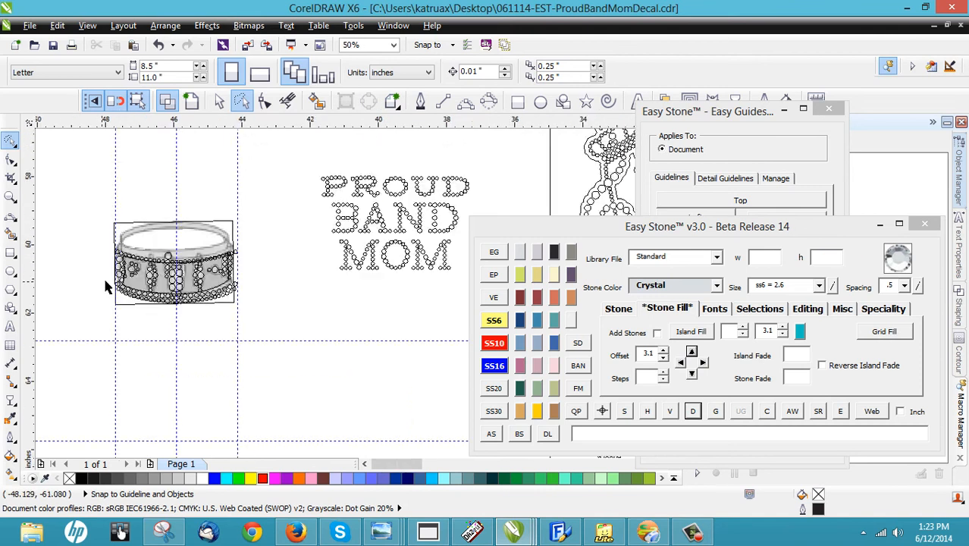
{"action": "scroll", "coordinate": [162, 279], "scroll_direction": "up", "scroll_amount": 2}
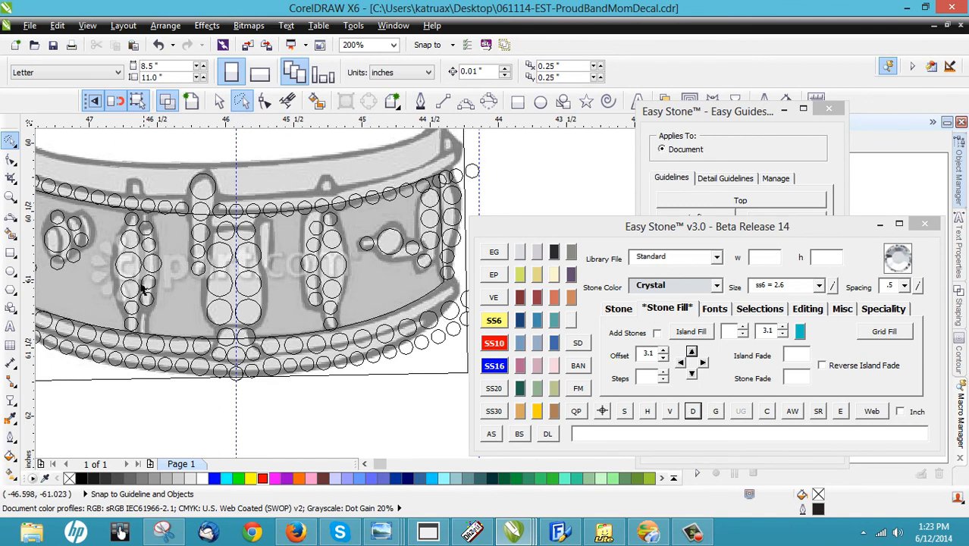
Respace the larger stone column of the lug left of center, from the top hoop stone to the bottom hoop stone, and delete the path
{"action": "scroll", "coordinate": [106, 262], "scroll_direction": "up", "scroll_amount": 1}
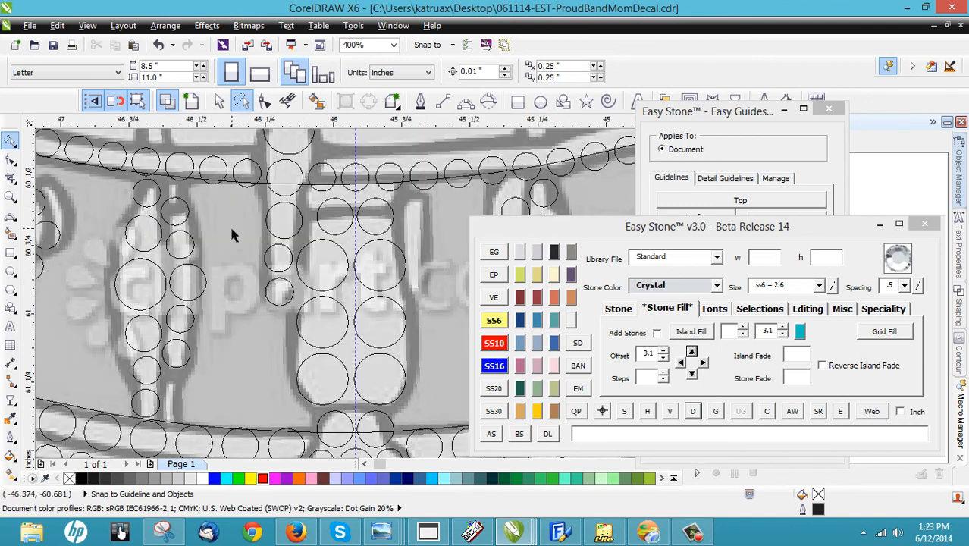
{"action": "scroll", "coordinate": [191, 259], "scroll_direction": "down", "scroll_amount": 2}
{"action": "scroll", "coordinate": [185, 258], "scroll_direction": "up", "scroll_amount": 2}
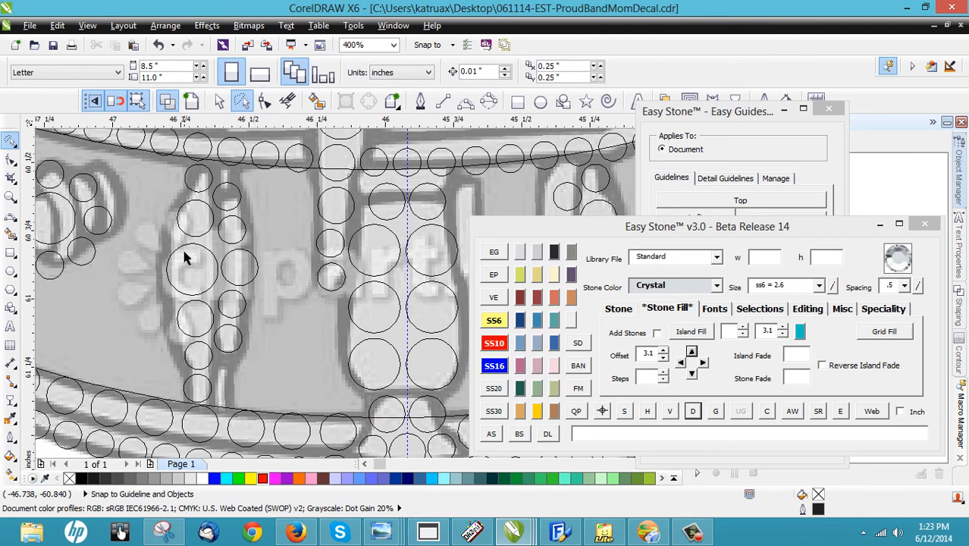
{"action": "left_click", "coordinate": [198, 151]}
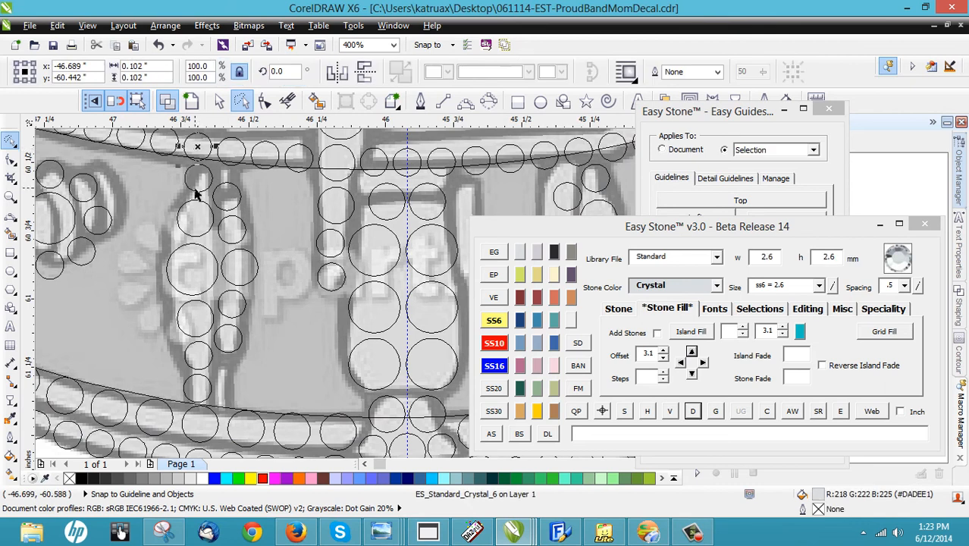
{"action": "left_click", "coordinate": [195, 181], "text": "shift"}
{"action": "left_click", "coordinate": [195, 219], "text": "shift"}
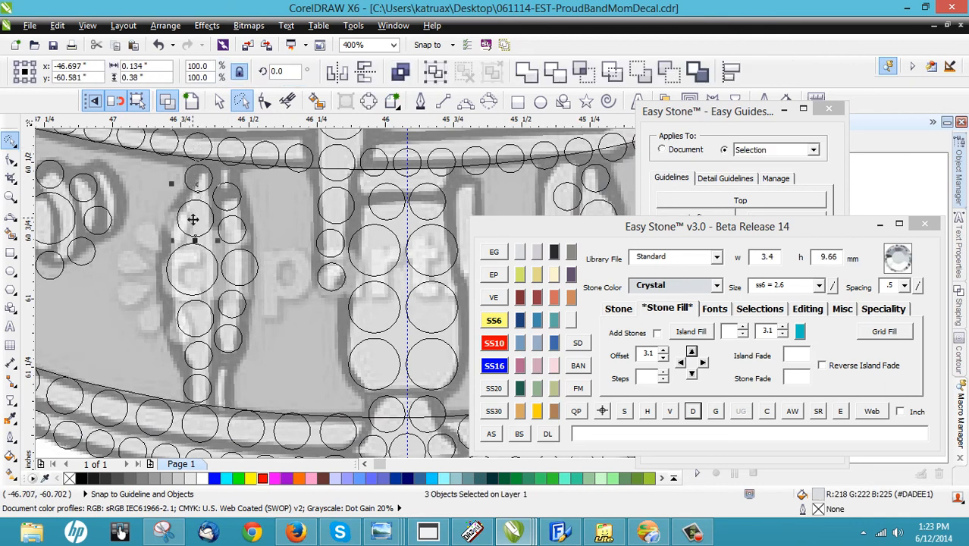
{"action": "left_click", "coordinate": [196, 269], "text": "shift"}
{"action": "left_click", "coordinate": [195, 314], "text": "shift"}
{"action": "left_click", "coordinate": [199, 342], "text": "shift"}
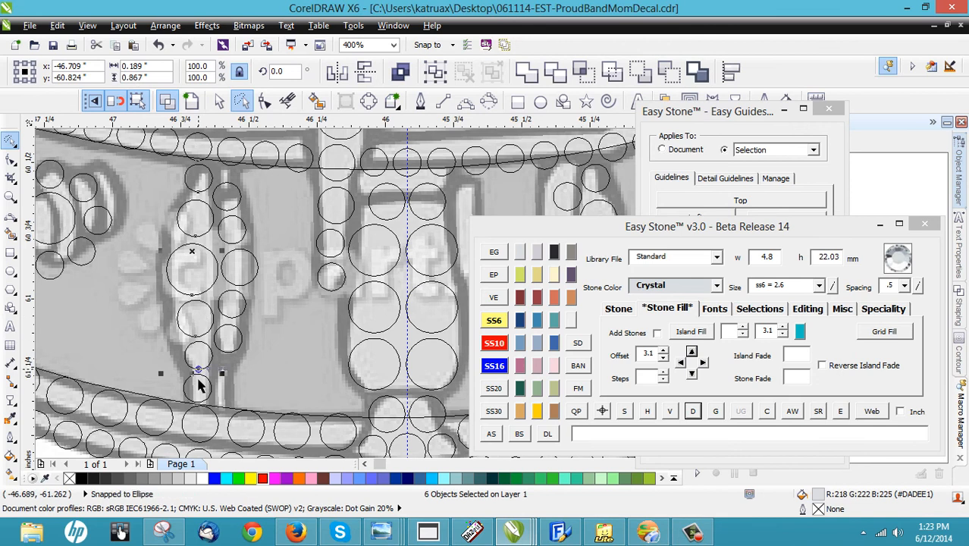
{"action": "left_click", "coordinate": [200, 388], "text": "shift"}
{"action": "left_click", "coordinate": [203, 431], "text": "shift"}
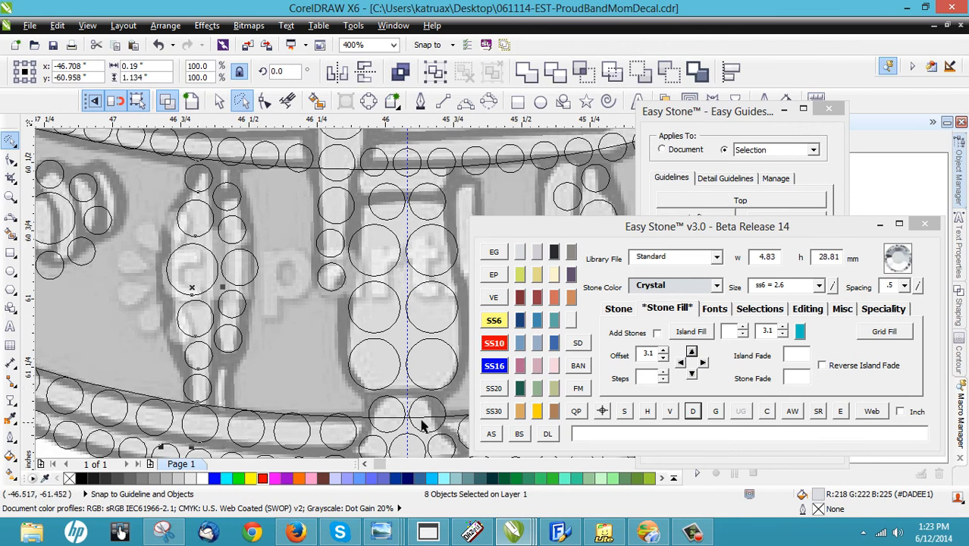
{"action": "left_click", "coordinate": [693, 411]}
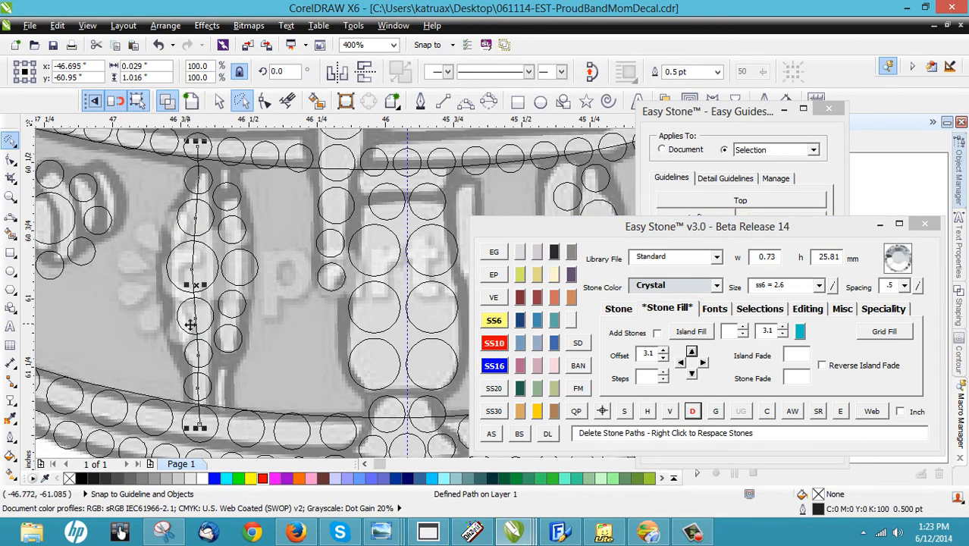
{"action": "left_click", "coordinate": [694, 412]}
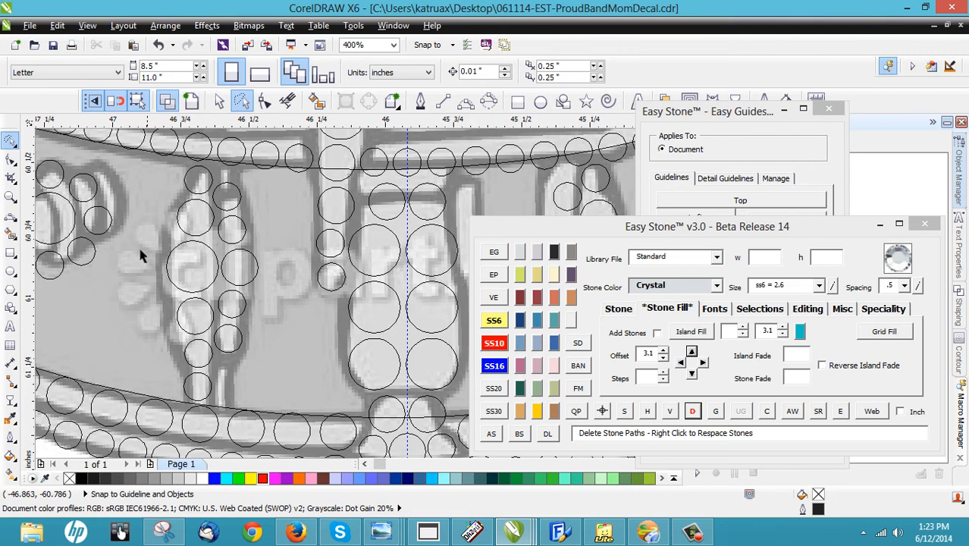
Respace the larger stone column of the lug right of center between the bottom hoop stone and the top hoop stone
{"action": "scroll", "coordinate": [140, 256], "scroll_direction": "down", "scroll_amount": 2}
{"action": "scroll", "coordinate": [241, 212], "scroll_direction": "up", "scroll_amount": 2}
{"action": "scroll", "coordinate": [157, 239], "scroll_direction": "down", "scroll_amount": 2}
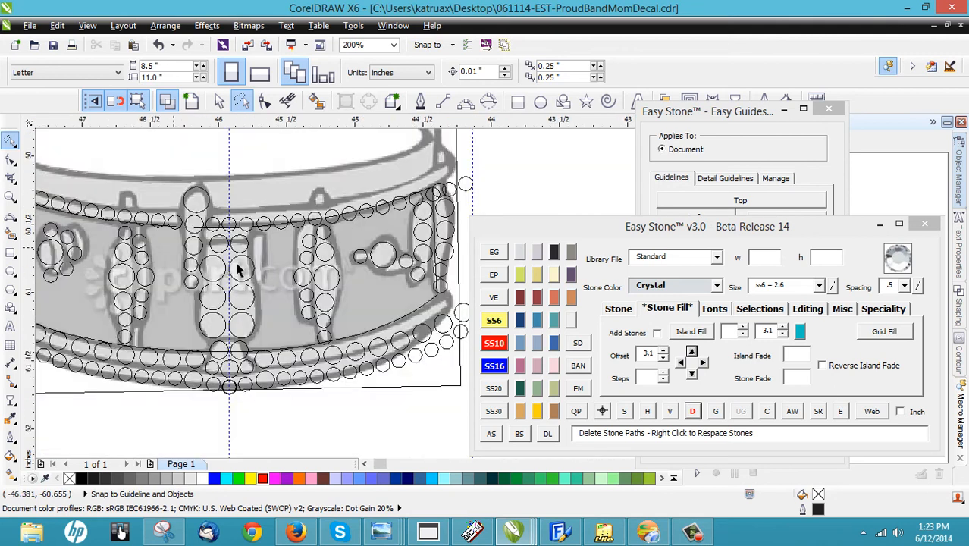
{"action": "scroll", "coordinate": [352, 280], "scroll_direction": "up", "scroll_amount": 2}
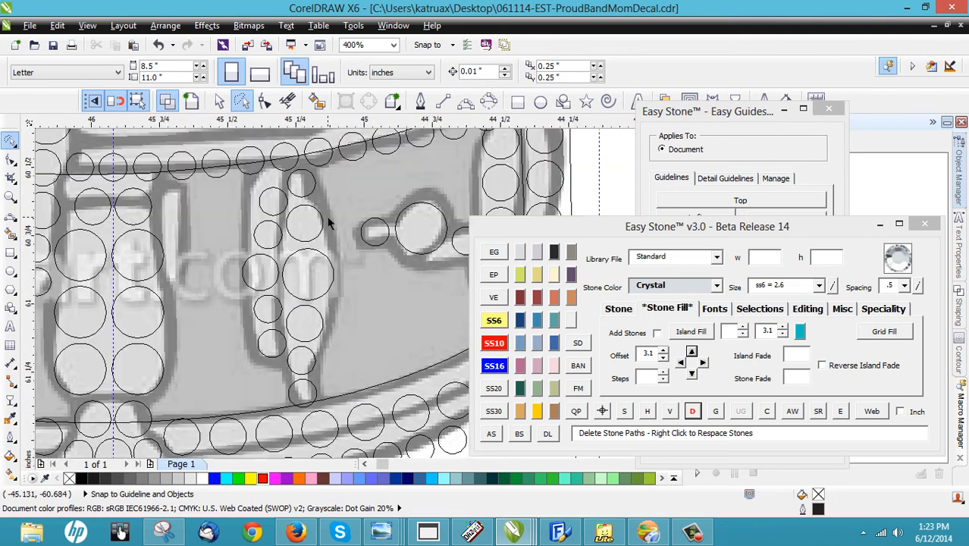
{"action": "left_click", "coordinate": [321, 429]}
{"action": "left_click", "coordinate": [307, 390], "text": "shift"}
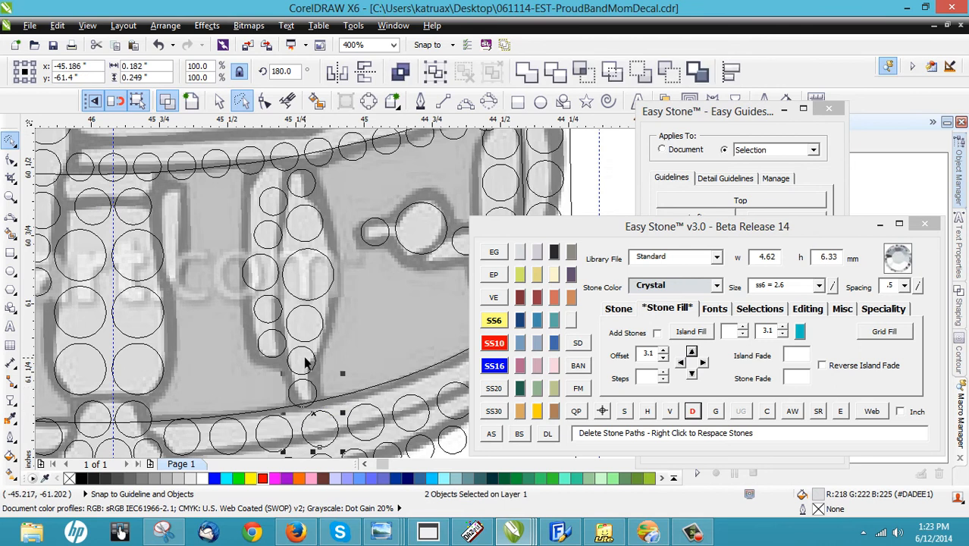
{"action": "left_click", "coordinate": [307, 363], "text": "shift"}
{"action": "left_click", "coordinate": [307, 332], "text": "shift"}
{"action": "left_click", "coordinate": [309, 274], "text": "shift"}
{"action": "left_click", "coordinate": [301, 186], "text": "shift"}
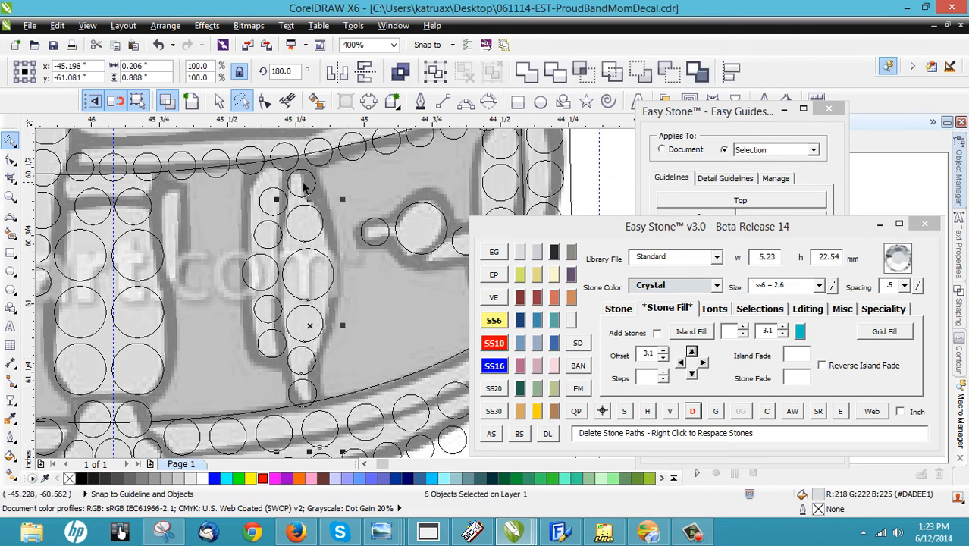
{"action": "left_click", "coordinate": [286, 160], "text": "shift"}
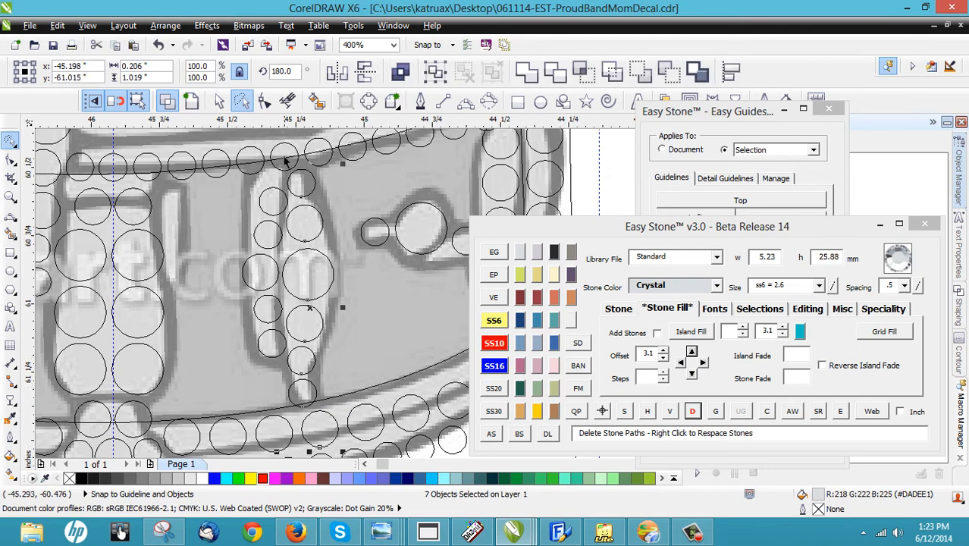
{"action": "left_click", "coordinate": [692, 414]}
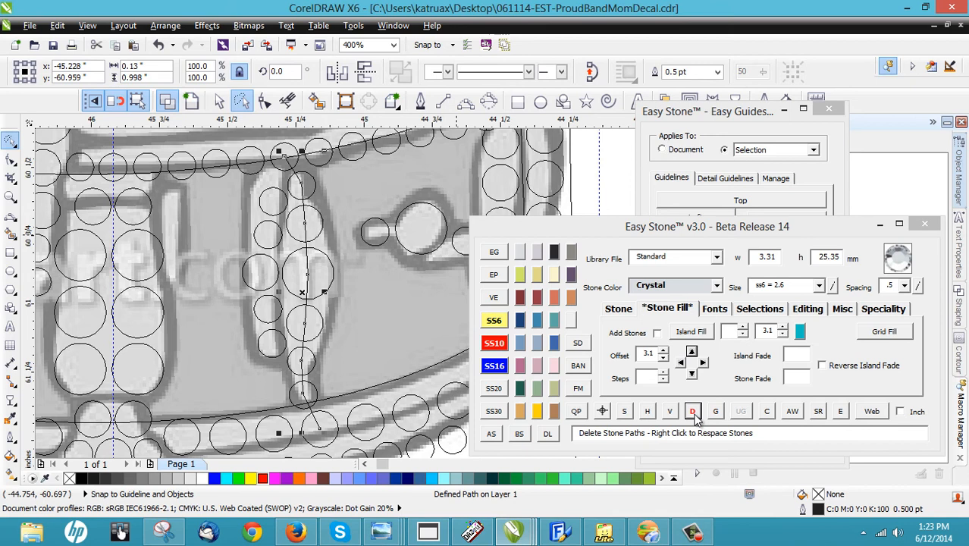
Delete the stone path through the vertical column of stones in the drum's oval tension lug
{"action": "left_click", "coordinate": [693, 413]}
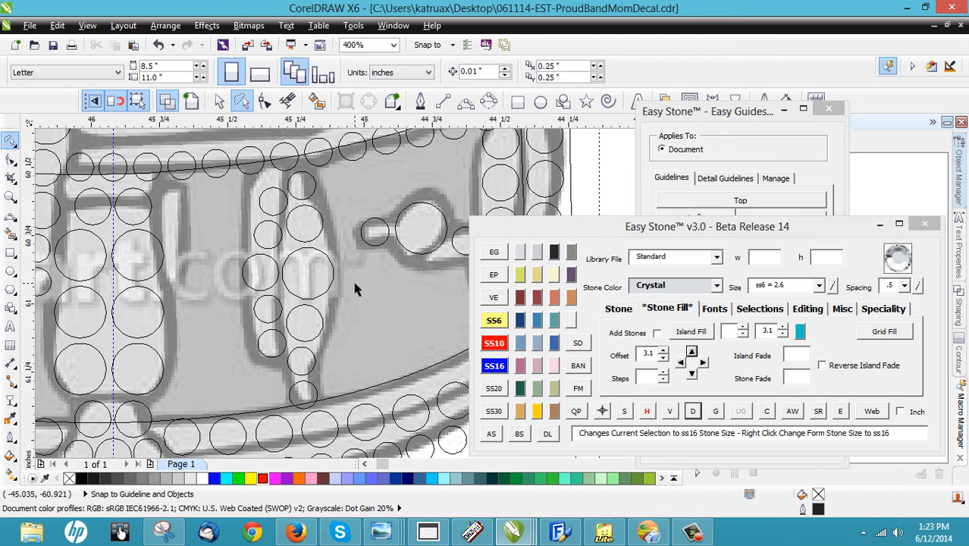
{"action": "scroll", "coordinate": [357, 277], "scroll_direction": "down", "scroll_amount": 1}
{"action": "scroll", "coordinate": [385, 252], "scroll_direction": "up", "scroll_amount": 1}
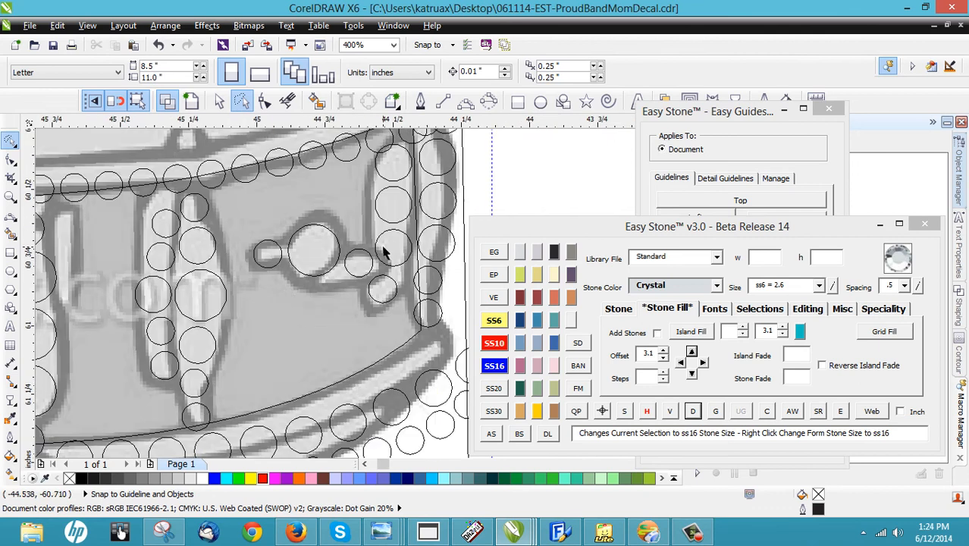
Select the 13 stones of the drum's right-end columns and knob ornament, and move them down and outward toward the lower rim
{"action": "scroll", "coordinate": [294, 298], "scroll_direction": "down", "scroll_amount": 1}
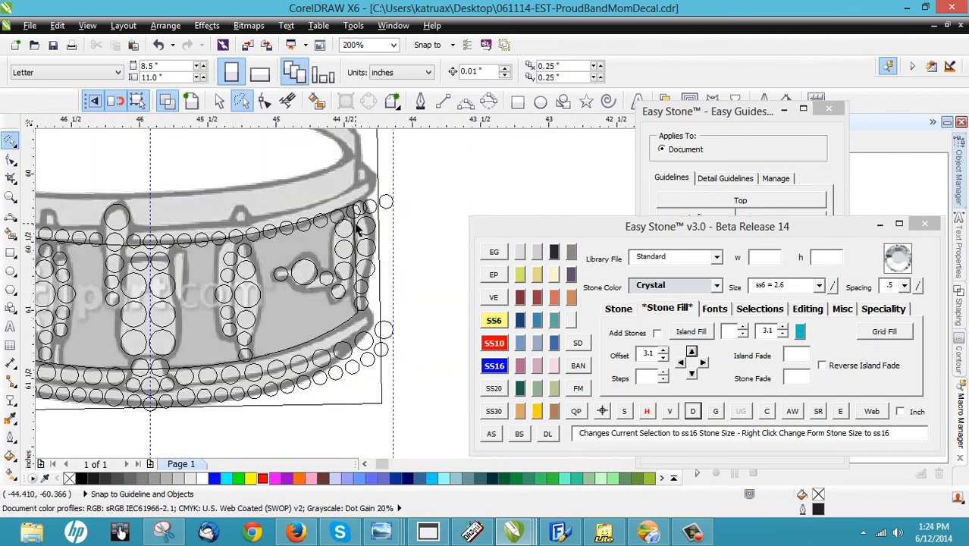
{"action": "scroll", "coordinate": [359, 227], "scroll_direction": "up", "scroll_amount": 1}
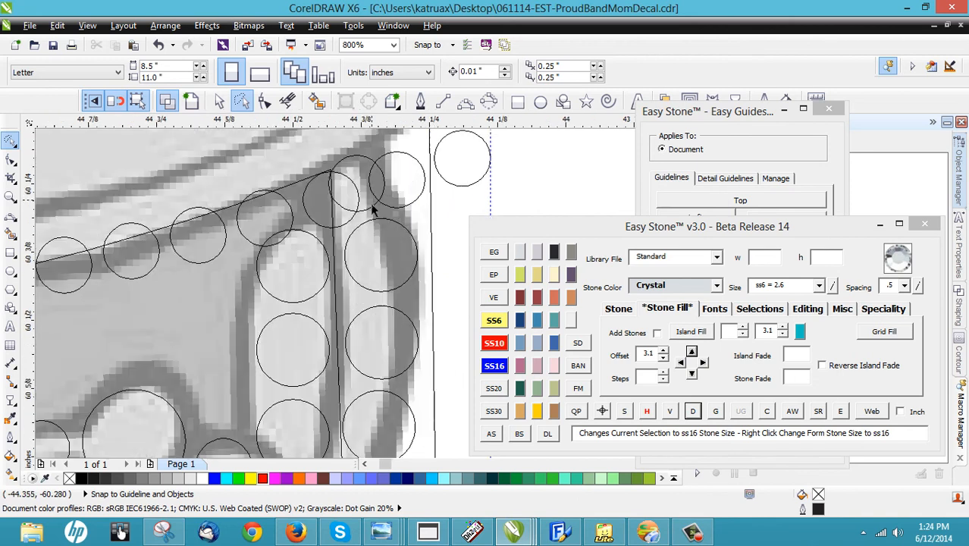
{"action": "left_click", "coordinate": [375, 202]}
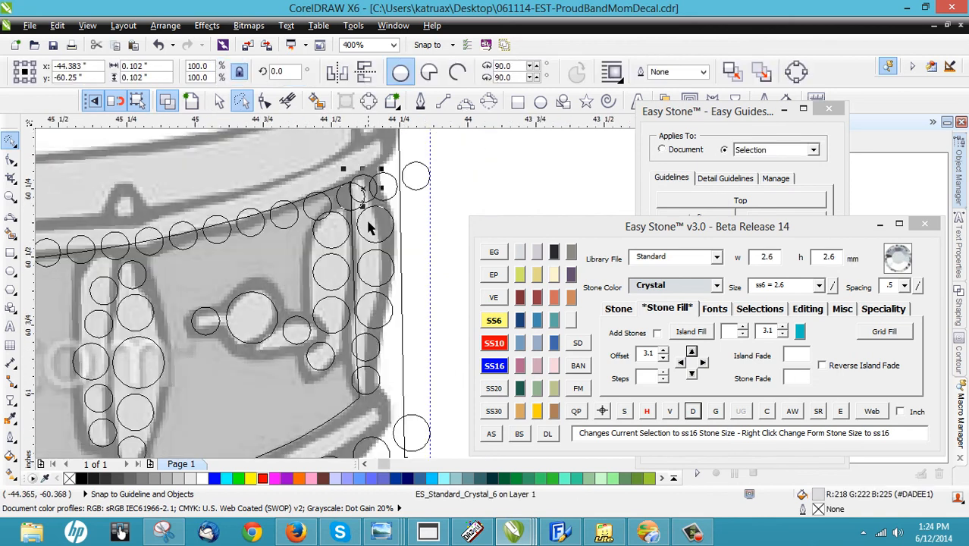
{"action": "left_click", "coordinate": [370, 227], "text": "shift"}
{"action": "left_click", "coordinate": [376, 272], "text": "shift"}
{"action": "left_click", "coordinate": [374, 310], "text": "shift"}
{"action": "left_click", "coordinate": [373, 348], "text": "shift"}
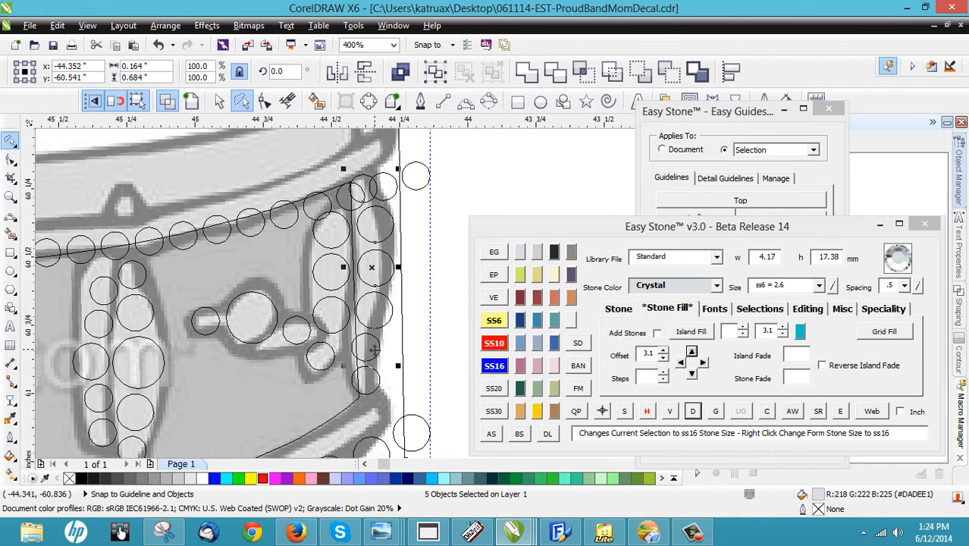
{"action": "left_click", "coordinate": [374, 386], "text": "shift"}
{"action": "left_click", "coordinate": [341, 234], "text": "shift"}
{"action": "left_click", "coordinate": [338, 275], "text": "shift"}
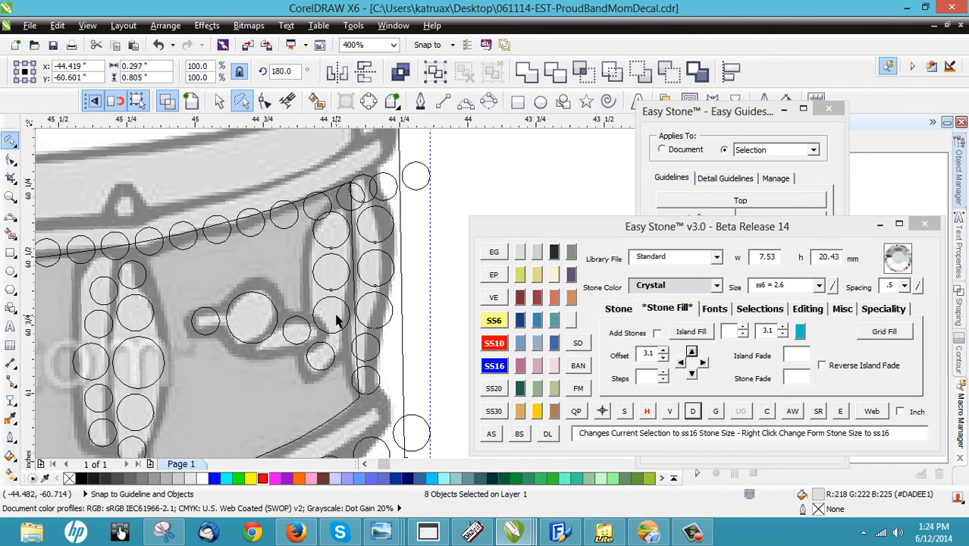
{"action": "left_click", "coordinate": [335, 315], "text": "shift"}
{"action": "left_click", "coordinate": [296, 337], "text": "shift"}
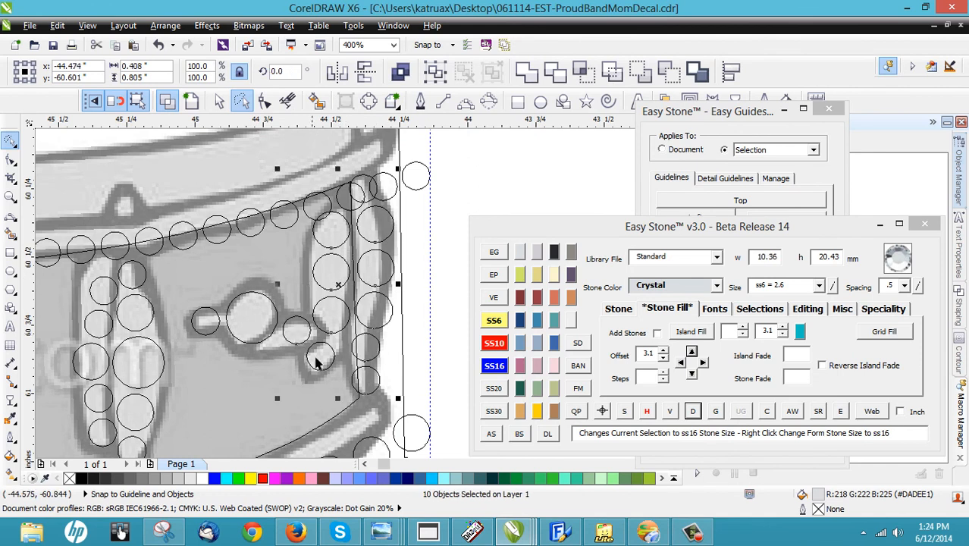
{"action": "left_click", "coordinate": [237, 322], "text": "shift"}
{"action": "left_click", "coordinate": [205, 322], "text": "shift"}
{"action": "scroll", "coordinate": [413, 269], "scroll_direction": "up", "scroll_amount": 1}
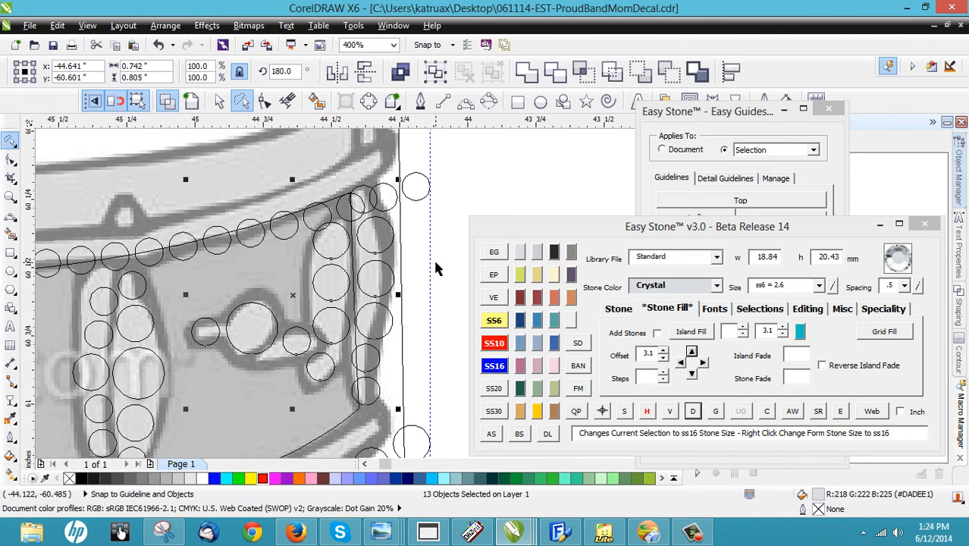
{"action": "scroll", "coordinate": [319, 251], "scroll_direction": "down", "scroll_amount": 1}
{"action": "scroll", "coordinate": [318, 304], "scroll_direction": "up", "scroll_amount": 3}
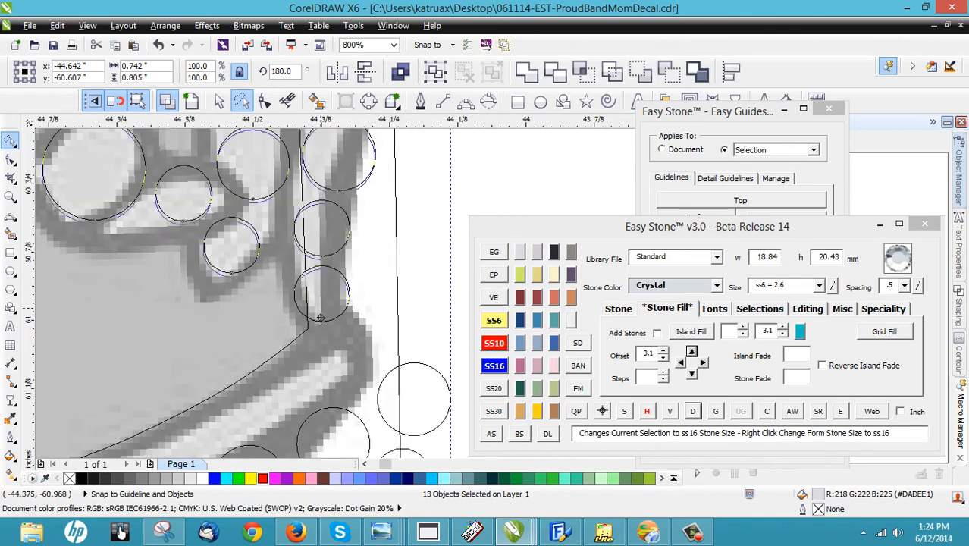
{"action": "left_click_drag", "start_coordinate": [321, 317], "coordinate": [349, 371]}
{"action": "scroll", "coordinate": [361, 387], "scroll_direction": "down", "scroll_amount": 1}
{"action": "scroll", "coordinate": [368, 345], "scroll_direction": "down", "scroll_amount": 2}
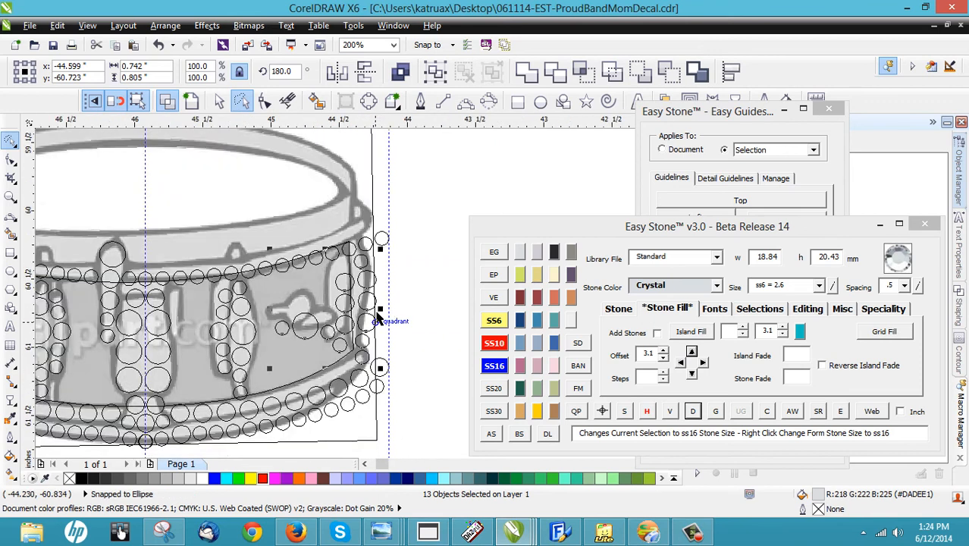
Reposition the 13 selected stones so their outer column follows the drum's right edge between the upper and lower rims
{"action": "scroll", "coordinate": [375, 315], "scroll_direction": "up", "scroll_amount": 2}
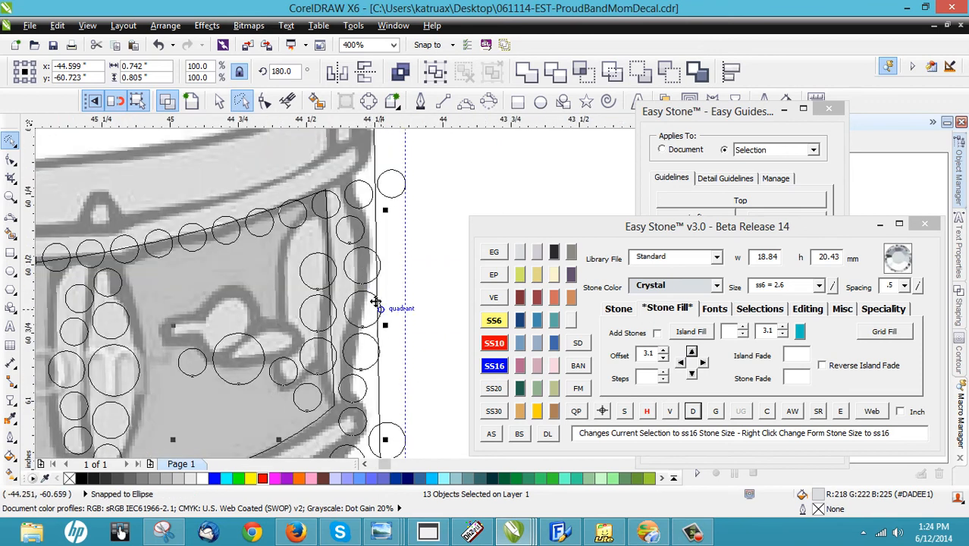
{"action": "left_click_drag", "start_coordinate": [362, 264], "coordinate": [394, 251]}
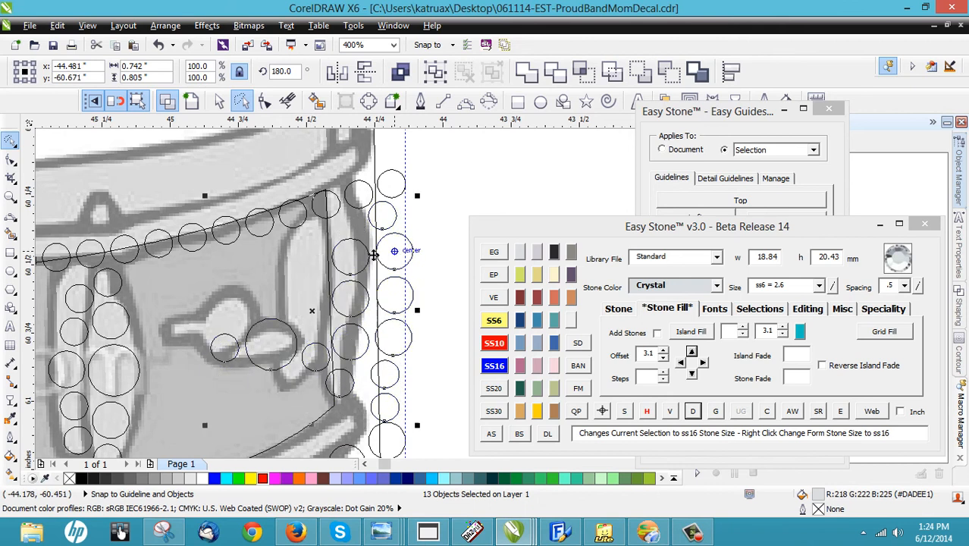
{"action": "scroll", "coordinate": [334, 360], "scroll_direction": "down", "scroll_amount": 1}
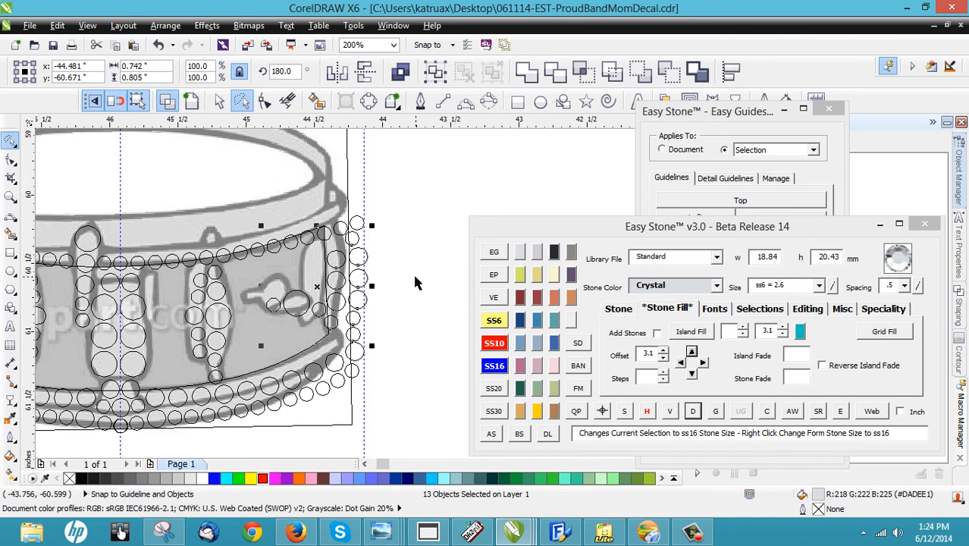
{"action": "scroll", "coordinate": [401, 277], "scroll_direction": "down", "scroll_amount": 1}
{"action": "scroll", "coordinate": [166, 302], "scroll_direction": "up", "scroll_amount": 1}
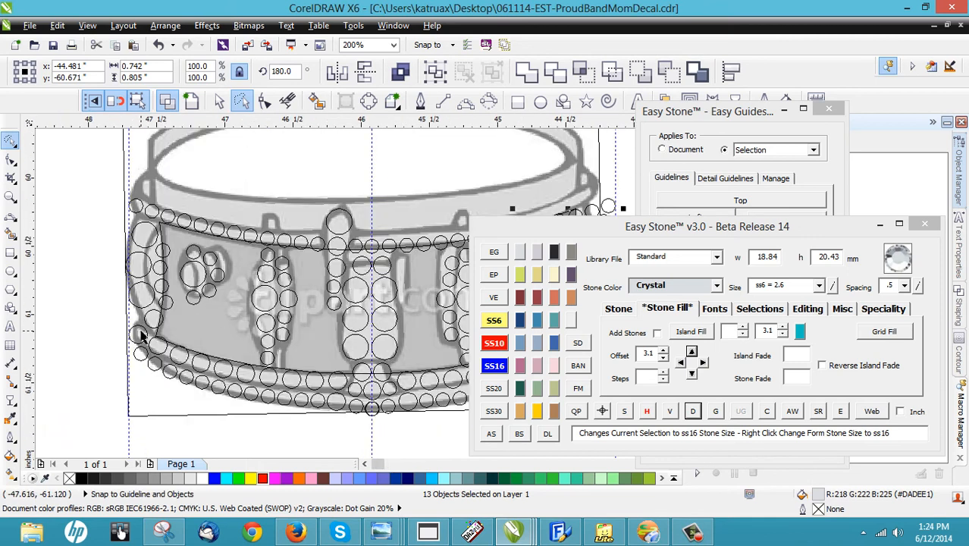
{"action": "scroll", "coordinate": [140, 336], "scroll_direction": "up", "scroll_amount": 1}
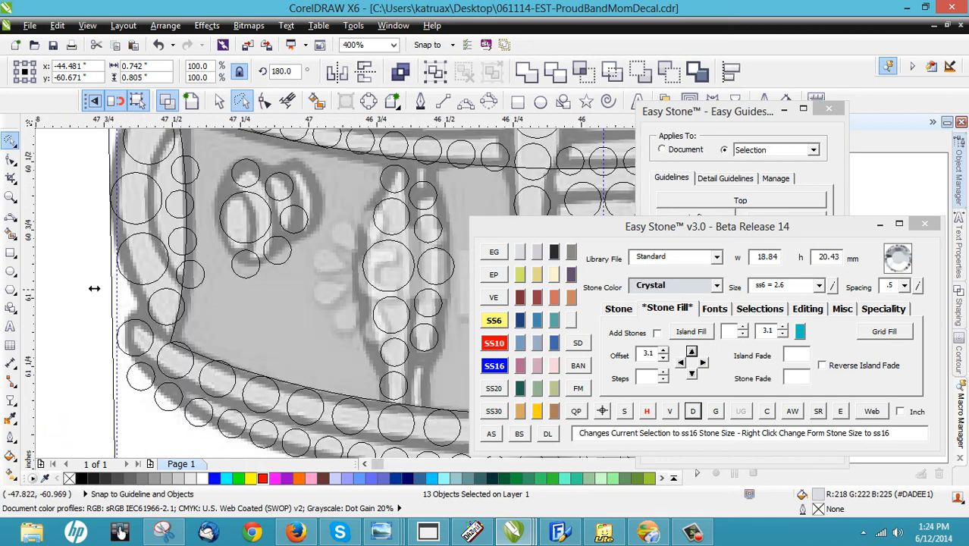
{"action": "scroll", "coordinate": [94, 288], "scroll_direction": "down", "scroll_amount": 2}
{"action": "scroll", "coordinate": [297, 293], "scroll_direction": "up", "scroll_amount": 3}
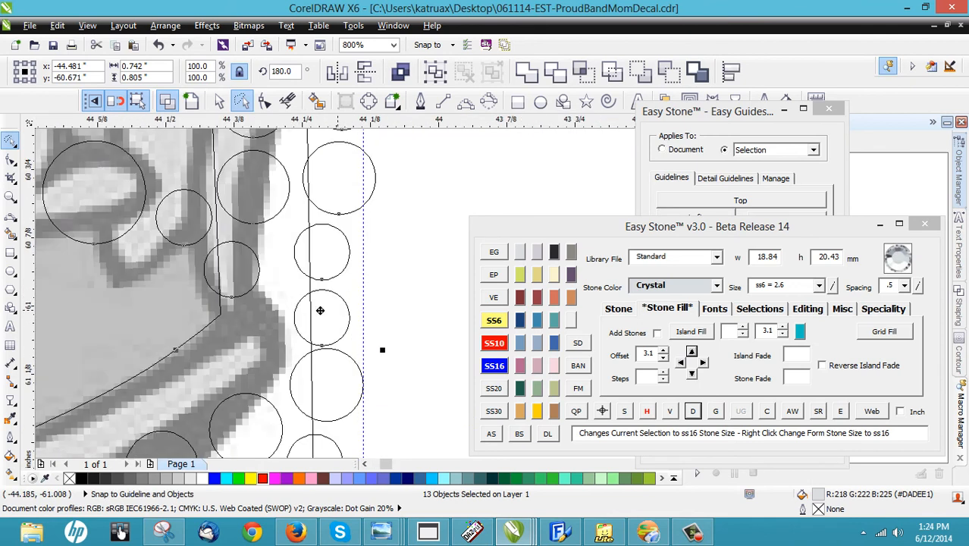
{"action": "left_click_drag", "start_coordinate": [320, 310], "coordinate": [304, 312]}
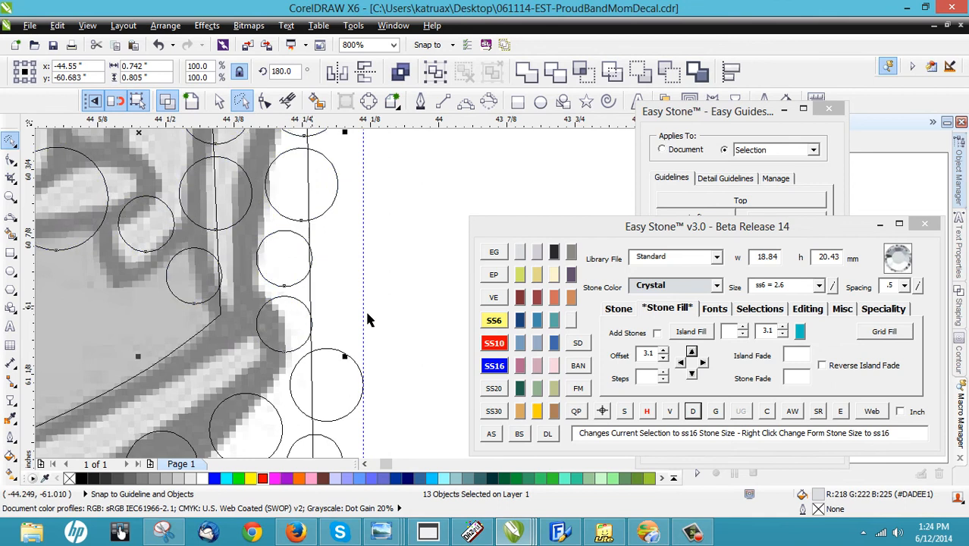
{"action": "scroll", "coordinate": [363, 322], "scroll_direction": "down", "scroll_amount": 3}
{"action": "scroll", "coordinate": [425, 310], "scroll_direction": "up", "scroll_amount": 2}
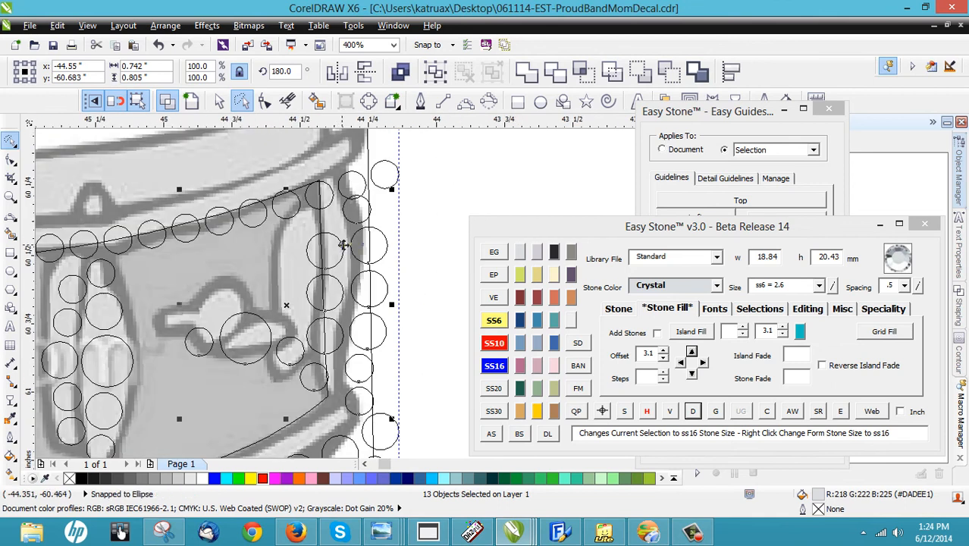
Delete the small stone overlapping the upper rim row at the top of the outer right column
{"action": "left_click", "coordinate": [435, 306]}
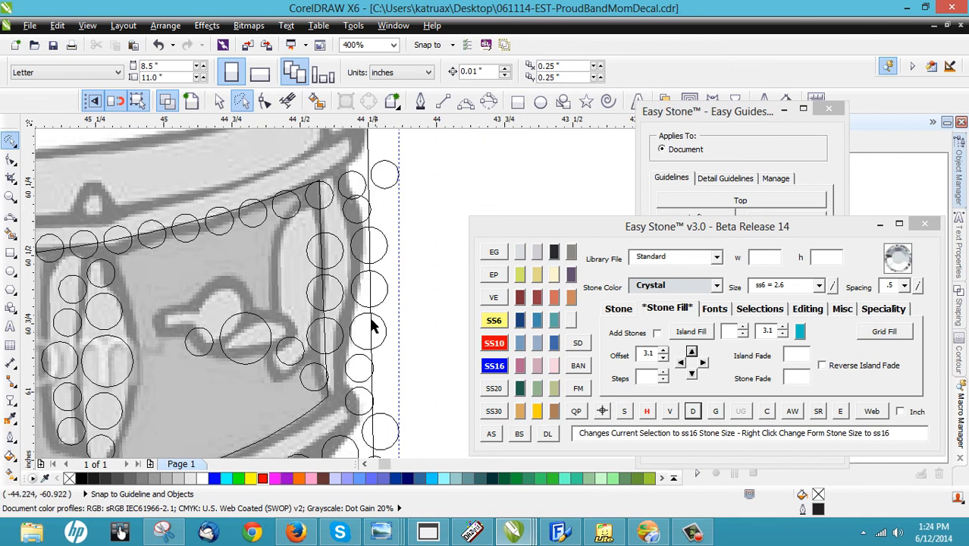
{"action": "left_click", "coordinate": [359, 212]}
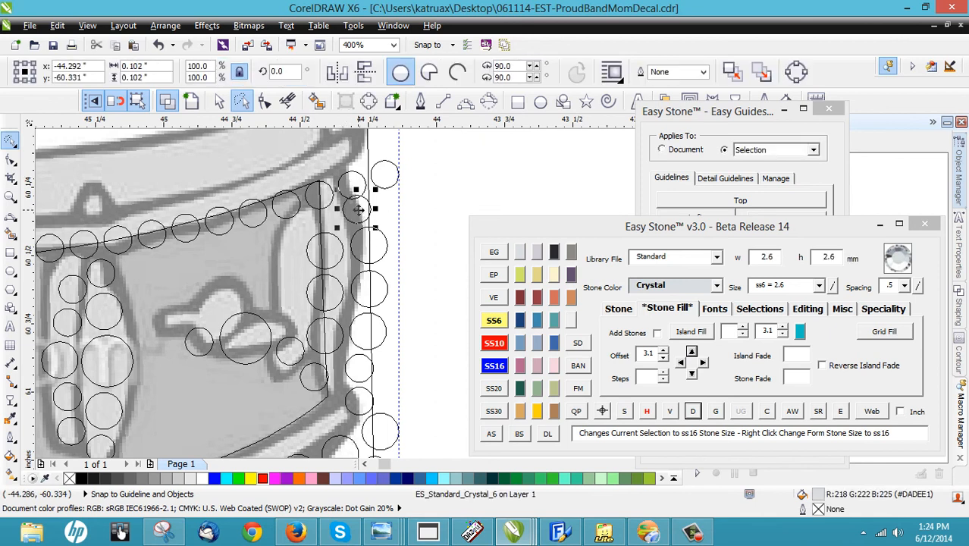
{"action": "key", "text": "Delete"}
Respace the seven stones of the drum's outer right column, from the upper rim stone to the lower rim stone
{"action": "left_click", "coordinate": [356, 193]}
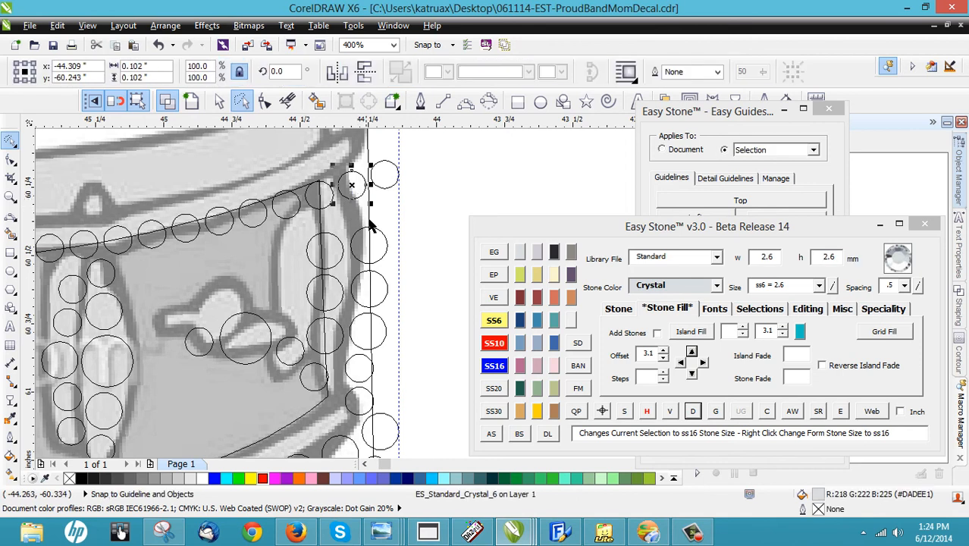
{"action": "left_click", "coordinate": [371, 242], "text": "shift"}
{"action": "left_click", "coordinate": [357, 287], "text": "shift"}
{"action": "left_click", "coordinate": [356, 334], "text": "shift"}
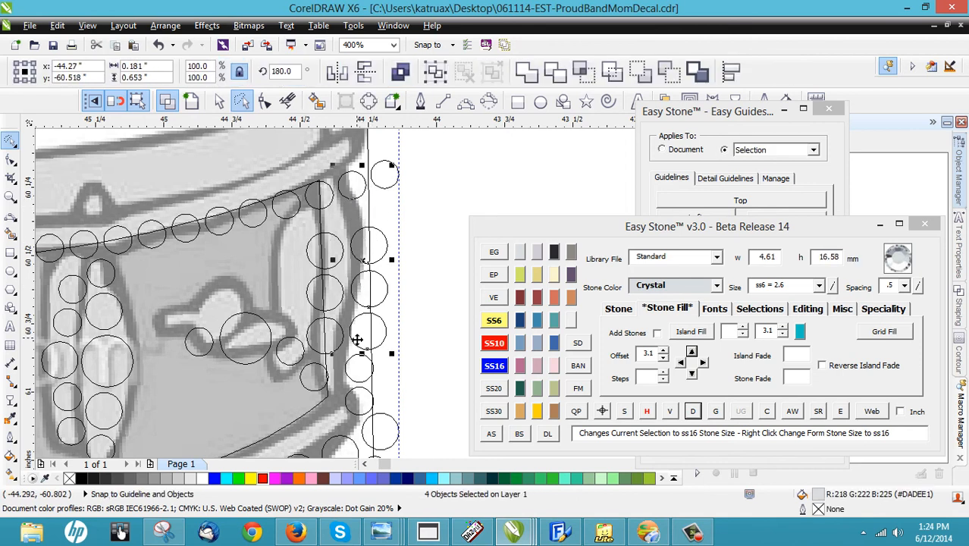
{"action": "left_click", "coordinate": [358, 369], "text": "shift"}
{"action": "left_click", "coordinate": [360, 407], "text": "shift"}
{"action": "left_click", "coordinate": [385, 434], "text": "shift"}
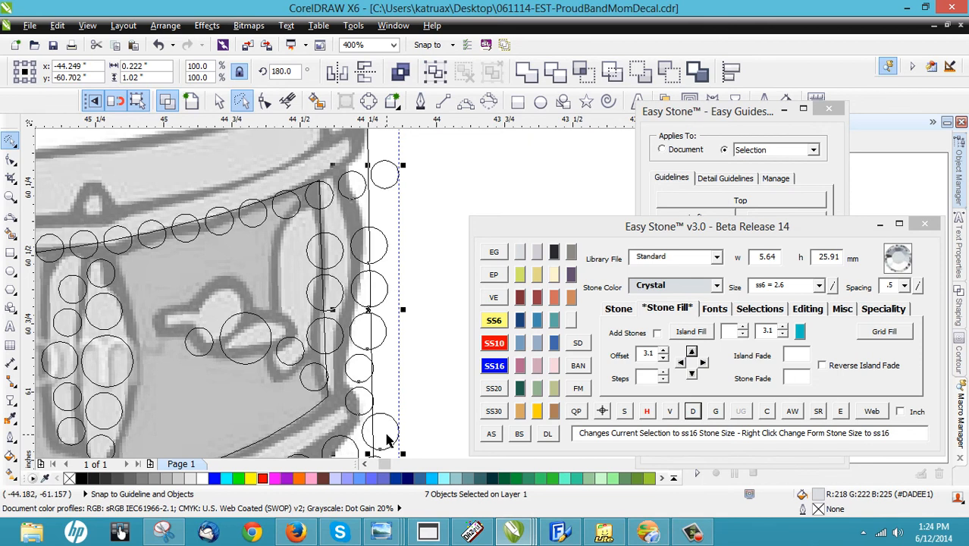
{"action": "right_click", "coordinate": [691, 410]}
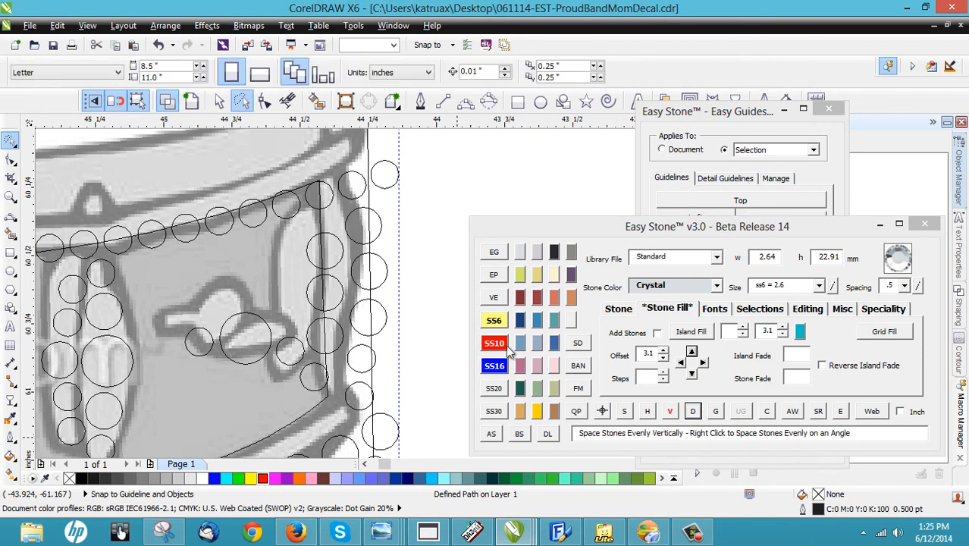
Move the small stone beneath the inner right column into line with it and change its size to ss10
{"action": "scroll", "coordinate": [322, 241], "scroll_direction": "up", "scroll_amount": 4}
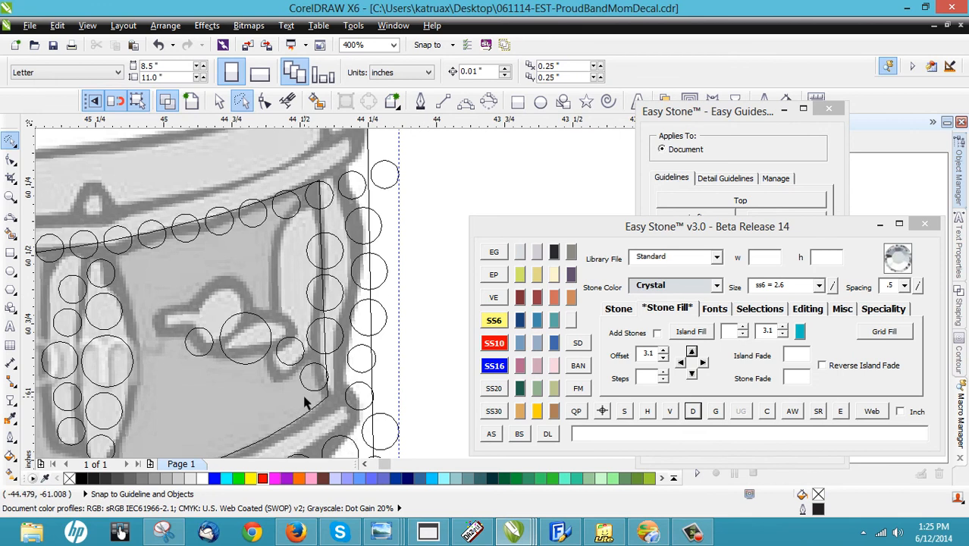
{"action": "left_click_drag", "start_coordinate": [341, 368], "coordinate": [385, 364]}
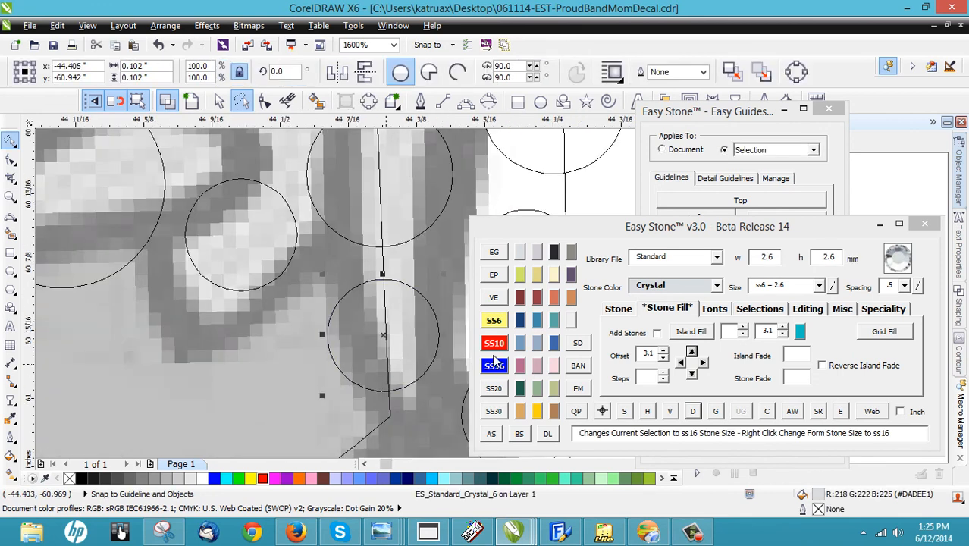
{"action": "left_click", "coordinate": [494, 343]}
{"action": "scroll", "coordinate": [386, 341], "scroll_direction": "down", "scroll_amount": 2}
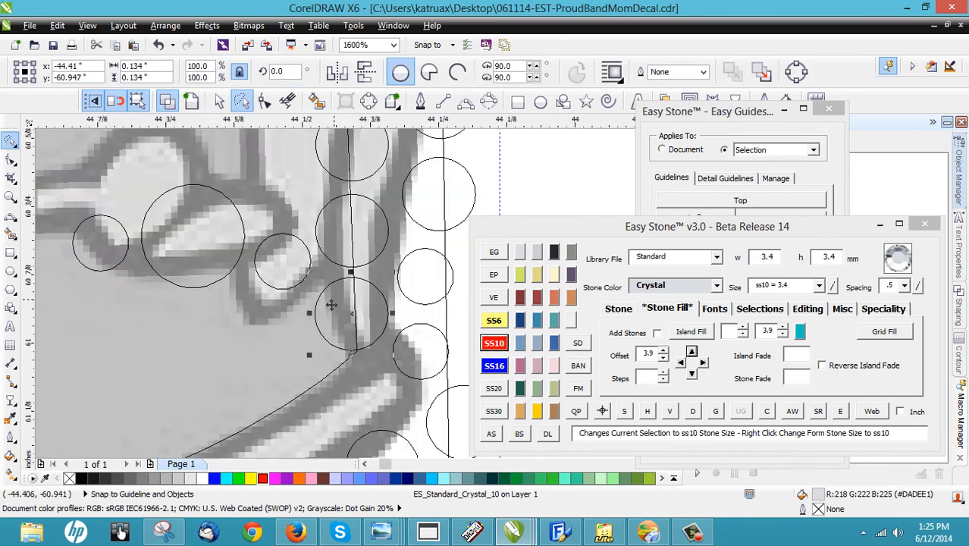
{"action": "scroll", "coordinate": [304, 314], "scroll_direction": "down", "scroll_amount": 2}
{"action": "left_click", "coordinate": [422, 287]}
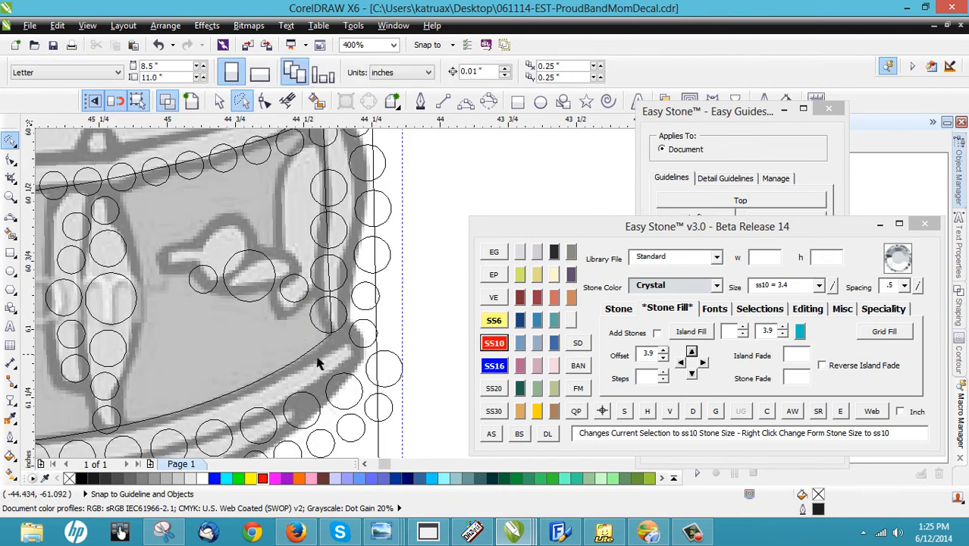
Copy a small 2.6 mm stone from the outer right column to the drum's lower right corner, just below the inner column
{"action": "scroll", "coordinate": [337, 355], "scroll_direction": "up", "scroll_amount": 1}
{"action": "left_click_drag", "start_coordinate": [390, 321], "coordinate": [335, 351]}
{"action": "right_click", "coordinate": [336, 359]}
{"action": "scroll", "coordinate": [341, 350], "scroll_direction": "up", "scroll_amount": 1}
{"action": "scroll", "coordinate": [321, 332], "scroll_direction": "down", "scroll_amount": 2}
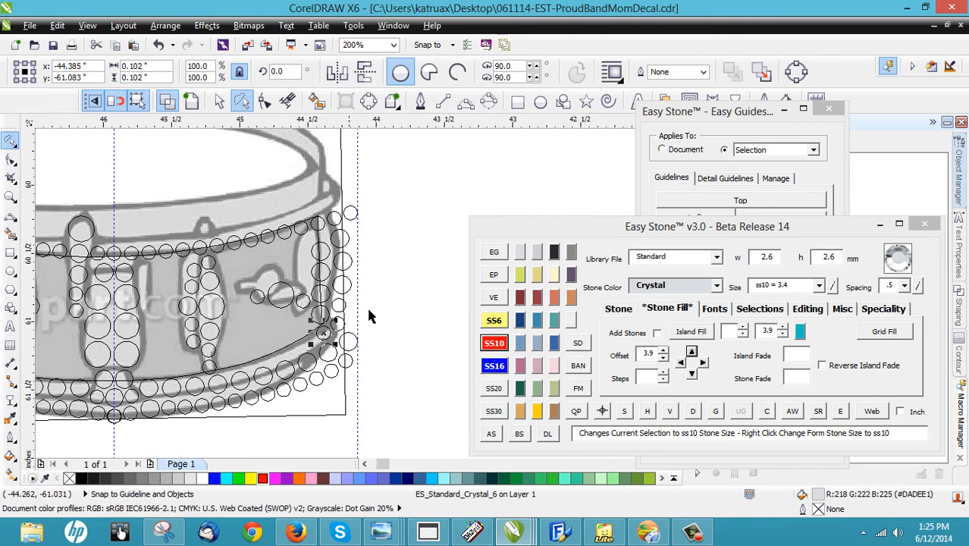
{"action": "left_click", "coordinate": [374, 288]}
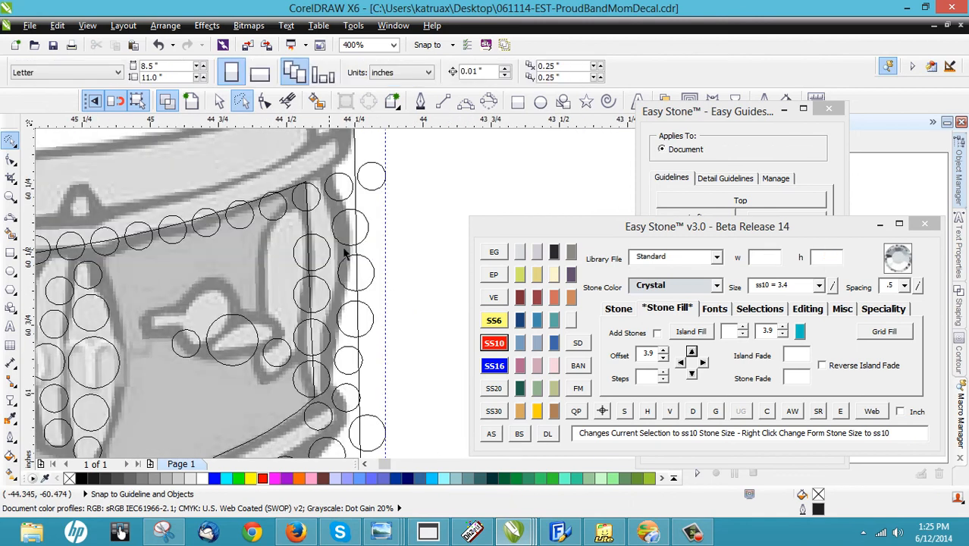
Compare the stone placement at the upper corners of the drum's right and left ends
{"action": "scroll", "coordinate": [372, 229], "scroll_direction": "up", "scroll_amount": 1}
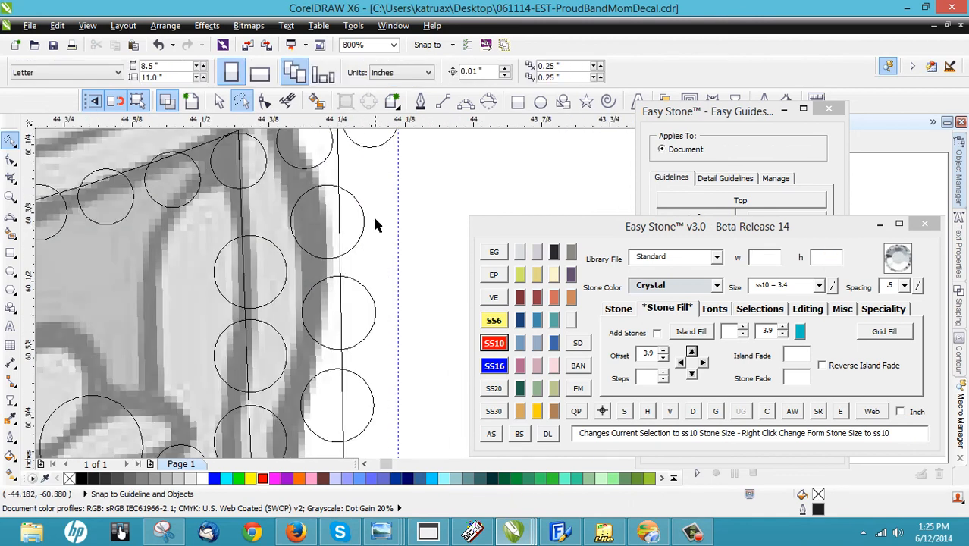
{"action": "scroll", "coordinate": [374, 225], "scroll_direction": "down", "scroll_amount": 3}
{"action": "scroll", "coordinate": [238, 219], "scroll_direction": "up", "scroll_amount": 2}
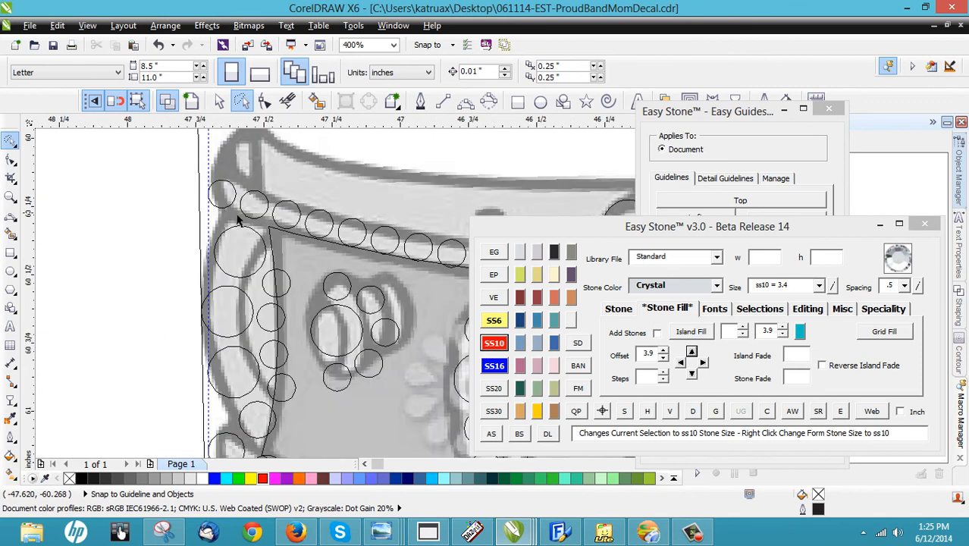
{"action": "scroll", "coordinate": [238, 219], "scroll_direction": "up", "scroll_amount": 1}
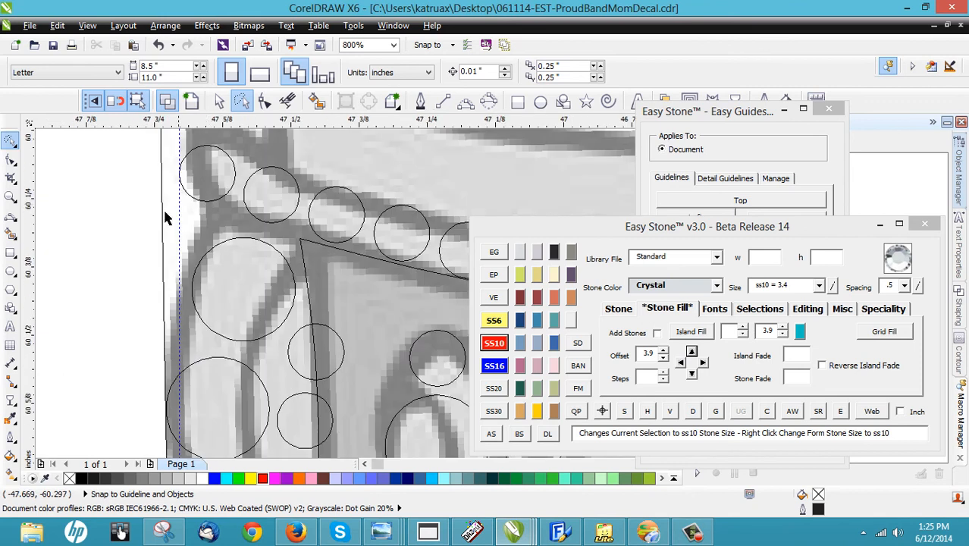
{"action": "scroll", "coordinate": [167, 218], "scroll_direction": "down", "scroll_amount": 3}
{"action": "scroll", "coordinate": [362, 230], "scroll_direction": "up", "scroll_amount": 2}
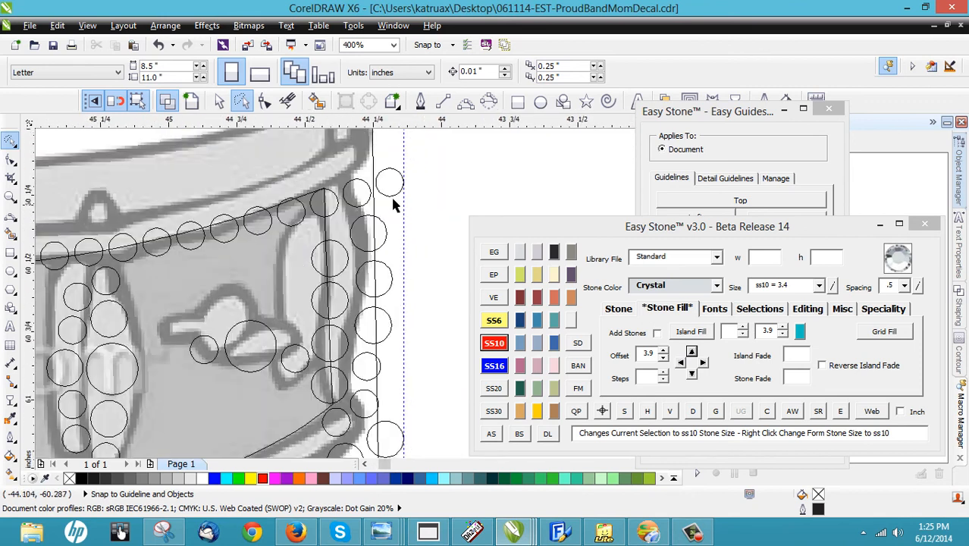
Change the upper 3.4 mm stone of the drum's outer right column to ss6 and copy it just below, along the drum's edge
{"action": "scroll", "coordinate": [389, 199], "scroll_direction": "up", "scroll_amount": 1}
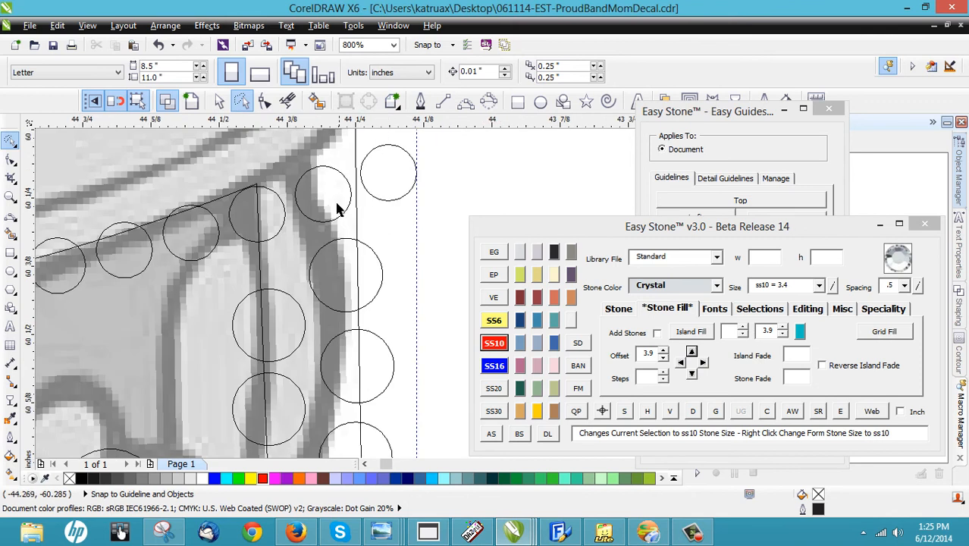
{"action": "scroll", "coordinate": [367, 224], "scroll_direction": "down", "scroll_amount": 2}
{"action": "scroll", "coordinate": [367, 225], "scroll_direction": "up", "scroll_amount": 2}
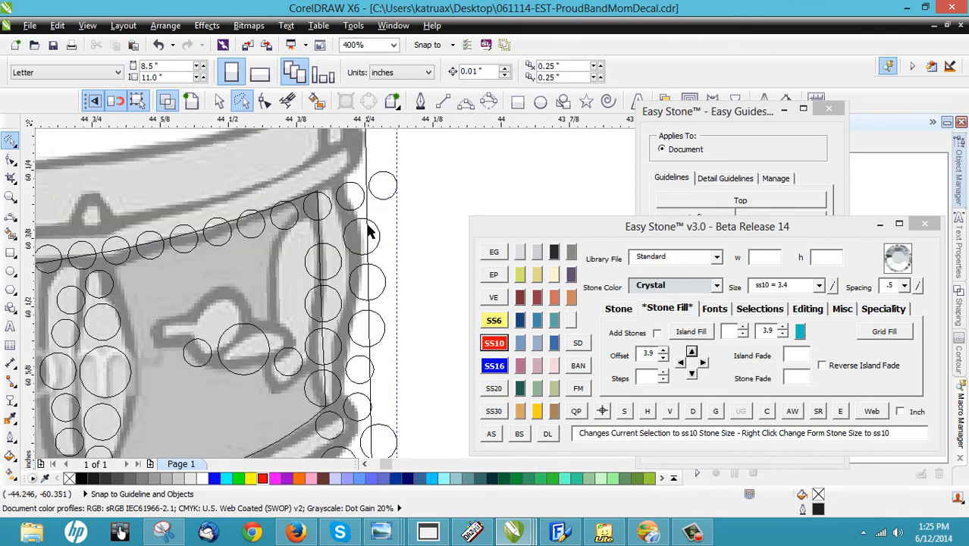
{"action": "left_click", "coordinate": [492, 319]}
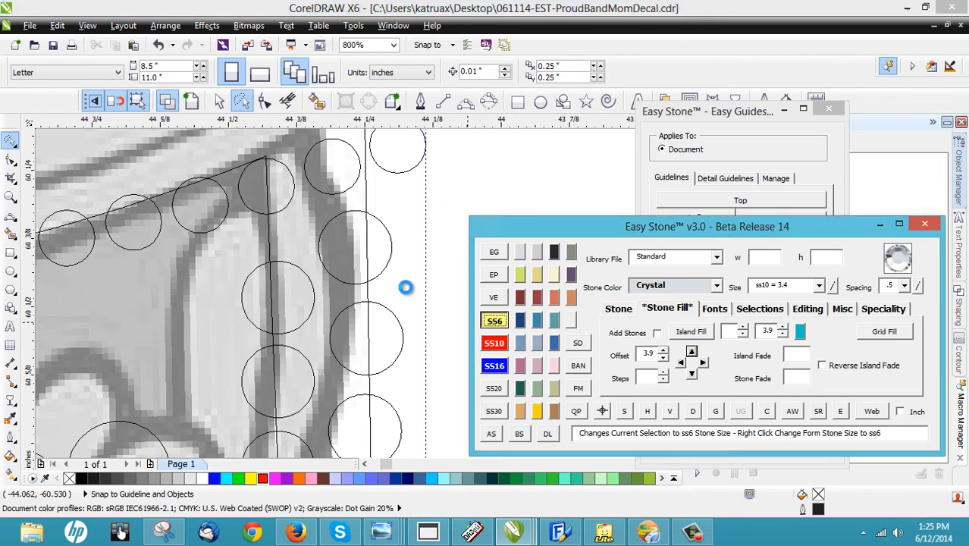
{"action": "left_click", "coordinate": [385, 260]}
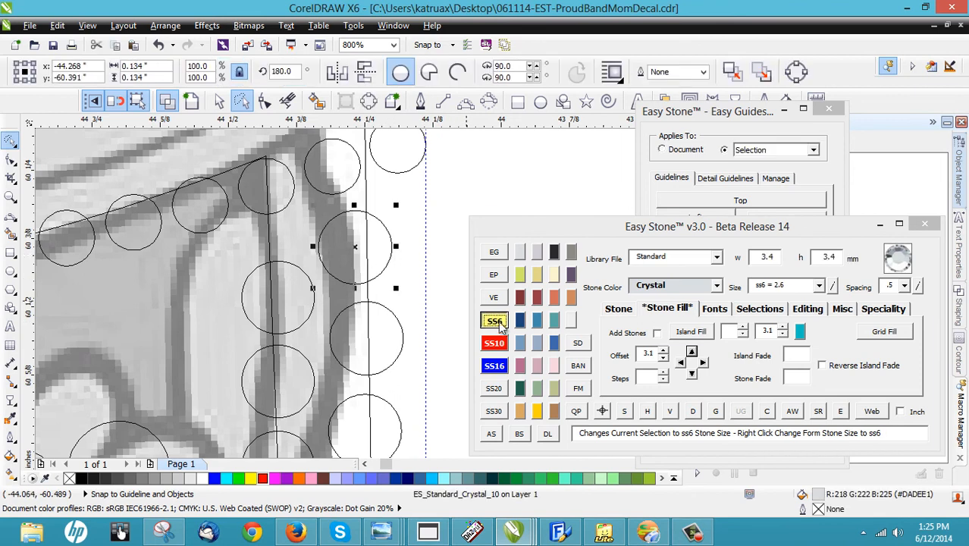
{"action": "scroll", "coordinate": [374, 267], "scroll_direction": "up", "scroll_amount": 1}
{"action": "left_click_drag", "start_coordinate": [375, 267], "coordinate": [354, 246]}
{"action": "scroll", "coordinate": [315, 324], "scroll_direction": "down", "scroll_amount": 1}
{"action": "right_click", "coordinate": [351, 245]}
{"action": "scroll", "coordinate": [318, 303], "scroll_direction": "up", "scroll_amount": 1}
{"action": "left_click_drag", "start_coordinate": [314, 306], "coordinate": [315, 290]}
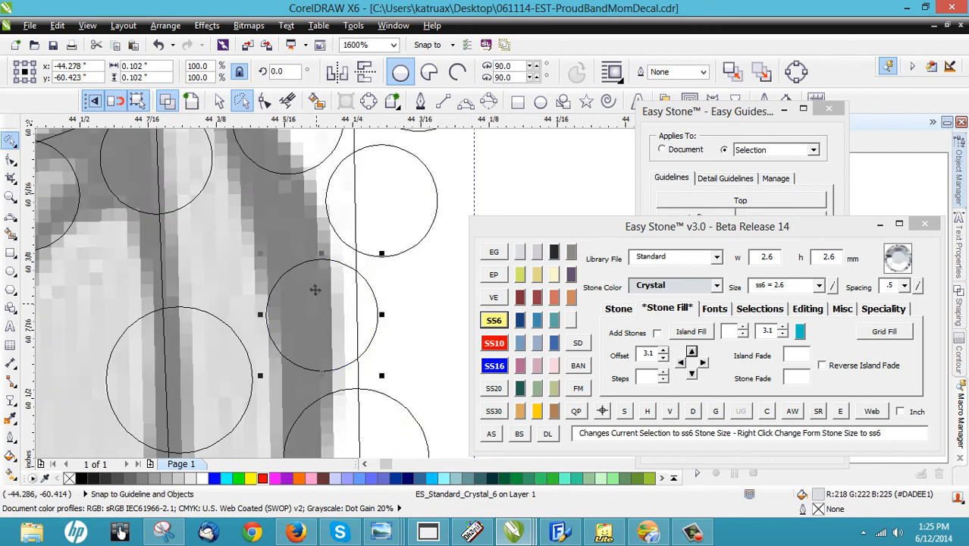
{"action": "scroll", "coordinate": [326, 280], "scroll_direction": "down", "scroll_amount": 1}
{"action": "key", "text": "Escape"}
{"action": "scroll", "coordinate": [324, 183], "scroll_direction": "down", "scroll_amount": 1}
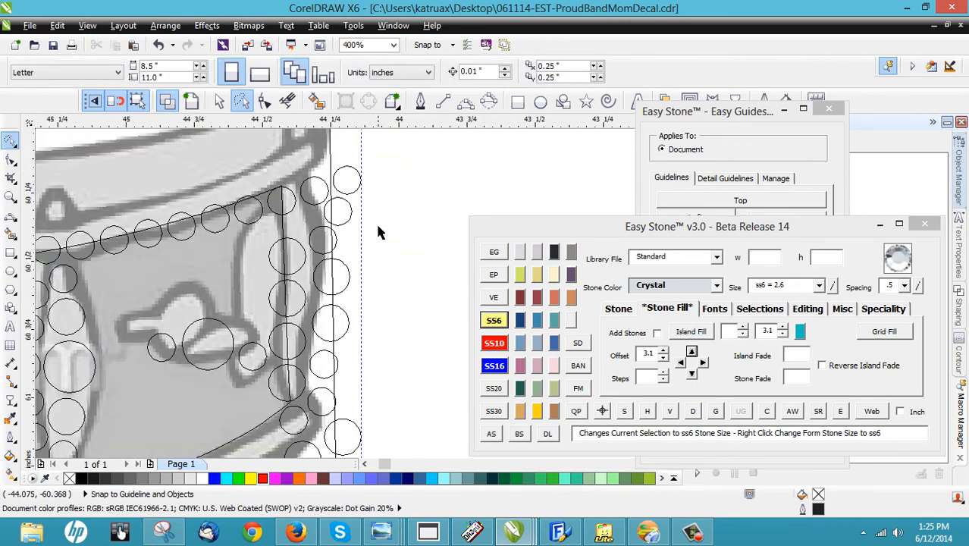
Shift the upper large stone of the outer right column up and place the copied small stone between the two large ones
{"action": "scroll", "coordinate": [346, 281], "scroll_direction": "up", "scroll_amount": 1}
{"action": "left_click_drag", "start_coordinate": [311, 216], "coordinate": [414, 292]}
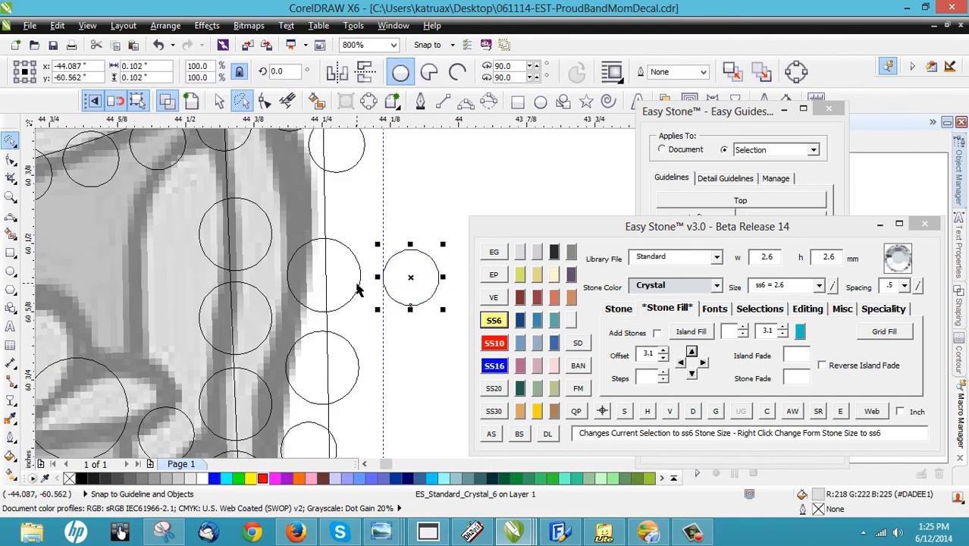
{"action": "left_click_drag", "start_coordinate": [357, 287], "coordinate": [350, 218]}
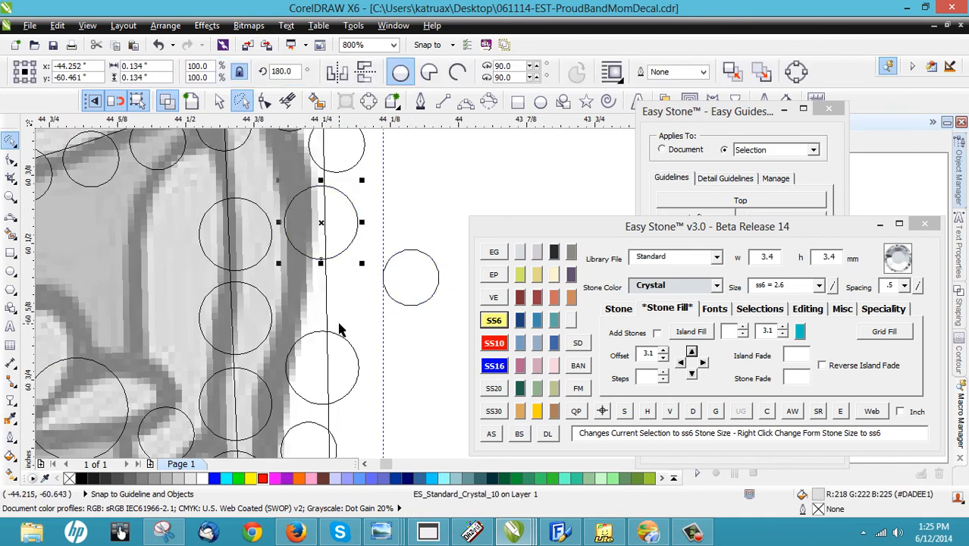
{"action": "scroll", "coordinate": [339, 326], "scroll_direction": "up", "scroll_amount": 1}
{"action": "left_click_drag", "start_coordinate": [450, 241], "coordinate": [264, 261]}
{"action": "scroll", "coordinate": [375, 275], "scroll_direction": "down", "scroll_amount": 1}
{"action": "left_click", "coordinate": [429, 248]}
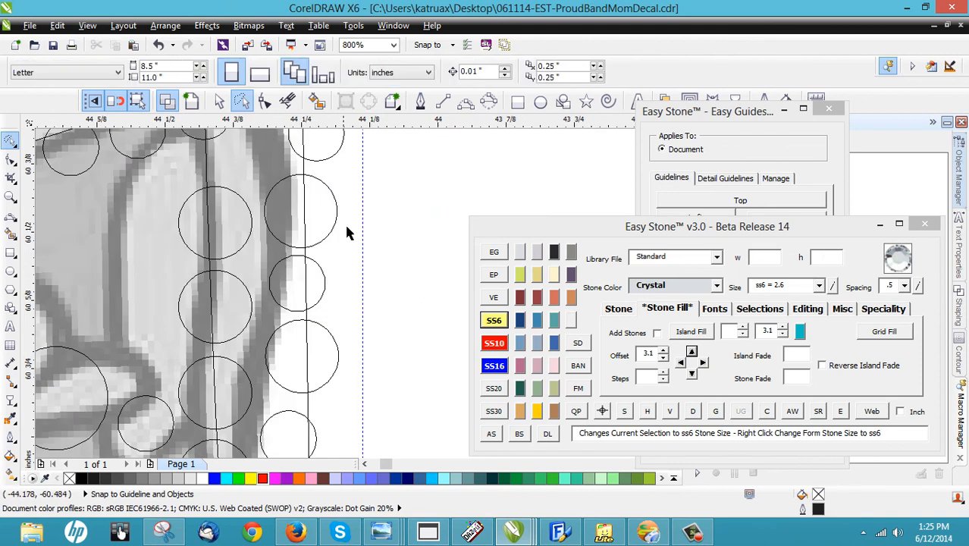
Change the small stone between the two large outer-column stones to ss10 and nudge it slightly outward from the drum
{"action": "scroll", "coordinate": [346, 229], "scroll_direction": "down", "scroll_amount": 1}
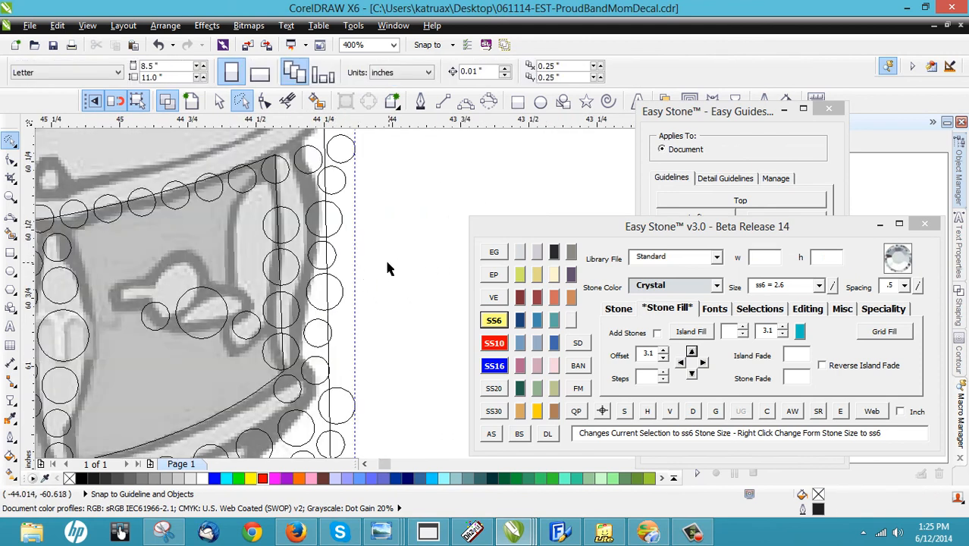
{"action": "scroll", "coordinate": [323, 258], "scroll_direction": "up", "scroll_amount": 1}
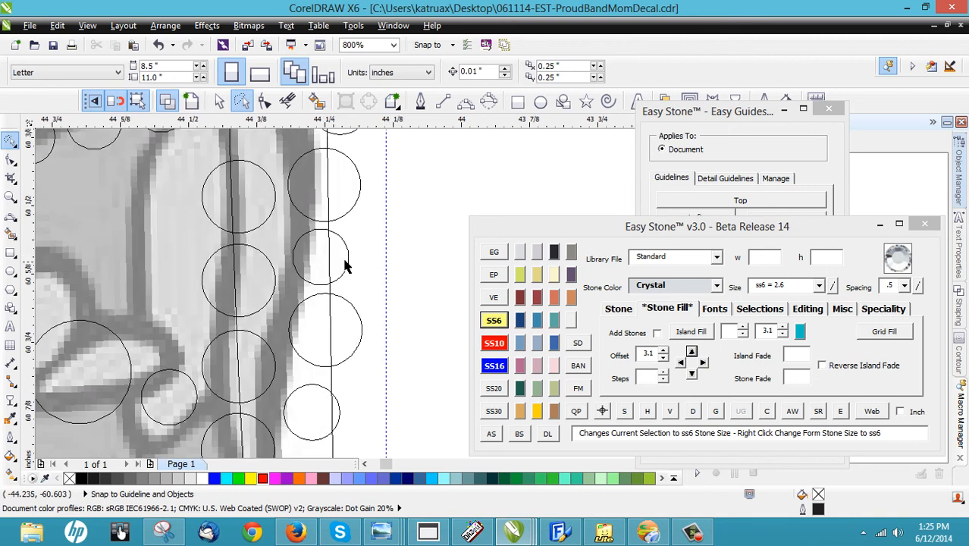
{"action": "left_click", "coordinate": [344, 263]}
{"action": "left_click", "coordinate": [493, 343]}
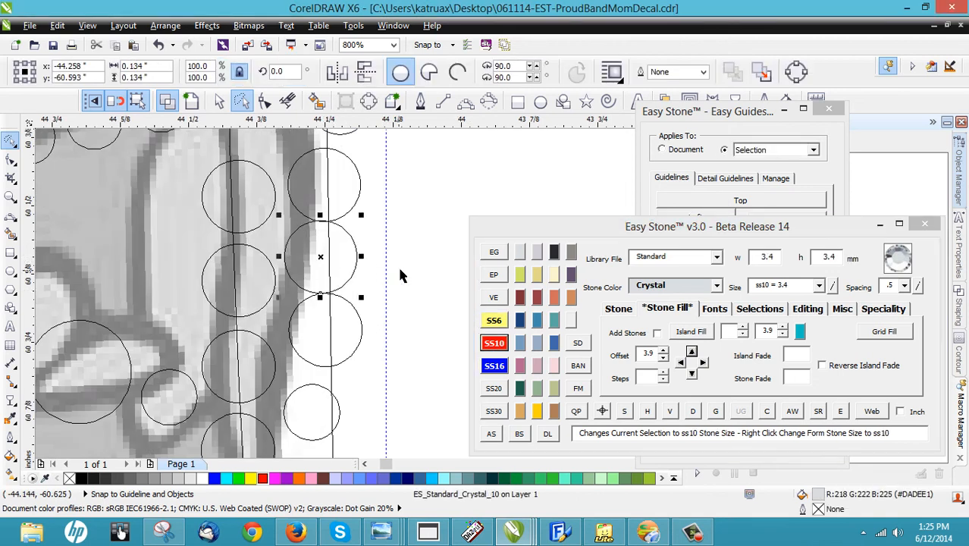
{"action": "left_click", "coordinate": [333, 255]}
{"action": "left_click", "coordinate": [334, 255]}
{"action": "scroll", "coordinate": [352, 241], "scroll_direction": "down", "scroll_amount": 1}
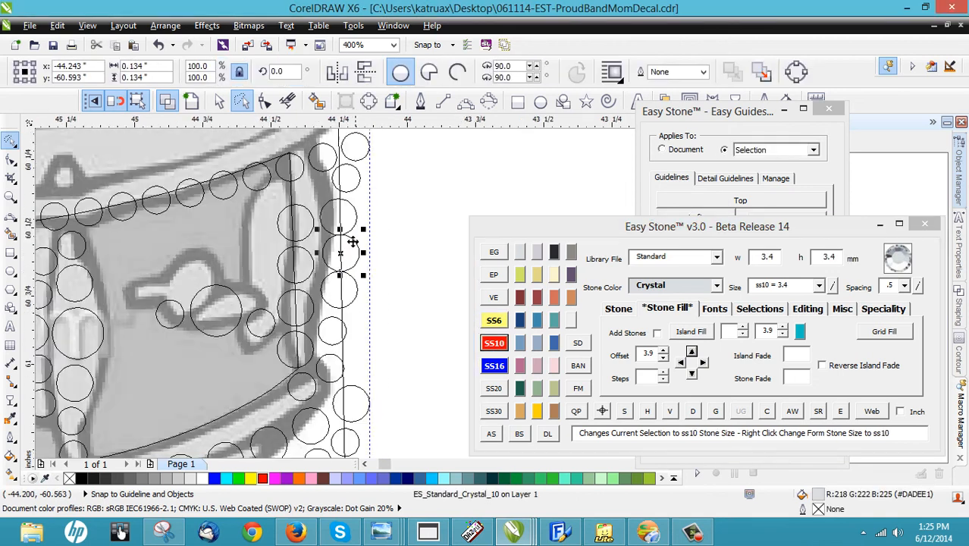
Distribute the eight stones of the outer right column evenly, from the upper rim stone to the lower rim stone
{"action": "left_click", "coordinate": [354, 149]}
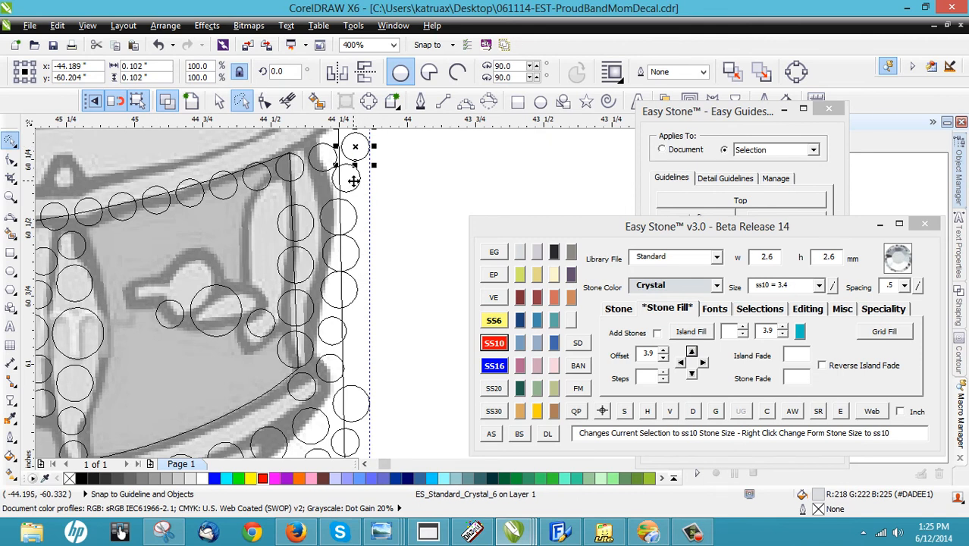
{"action": "left_click", "coordinate": [354, 181], "text": "shift"}
{"action": "left_click", "coordinate": [350, 214], "text": "shift"}
{"action": "left_click", "coordinate": [350, 262], "text": "shift"}
{"action": "left_click", "coordinate": [343, 298], "text": "shift"}
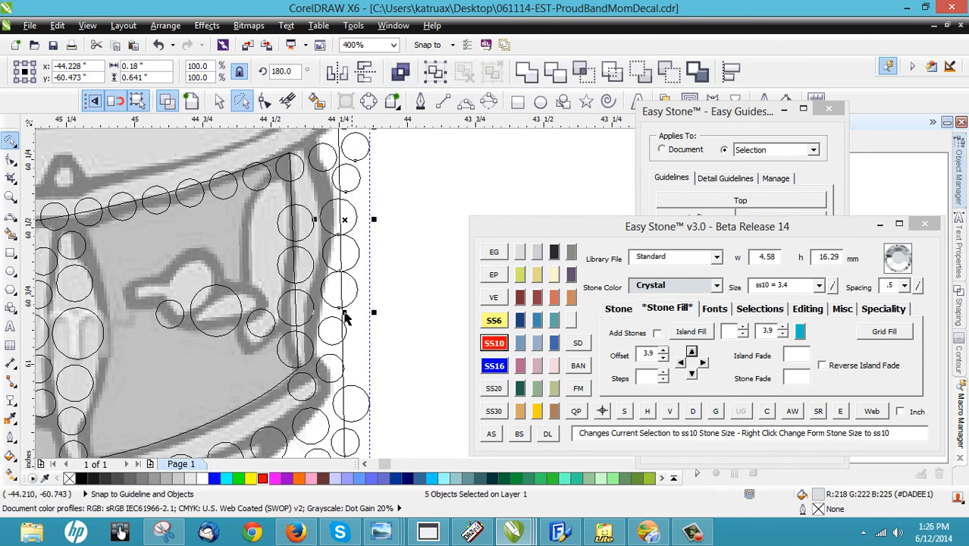
{"action": "left_click", "coordinate": [334, 333], "text": "shift"}
{"action": "left_click", "coordinate": [330, 370], "text": "shift"}
{"action": "left_click", "coordinate": [351, 403], "text": "shift"}
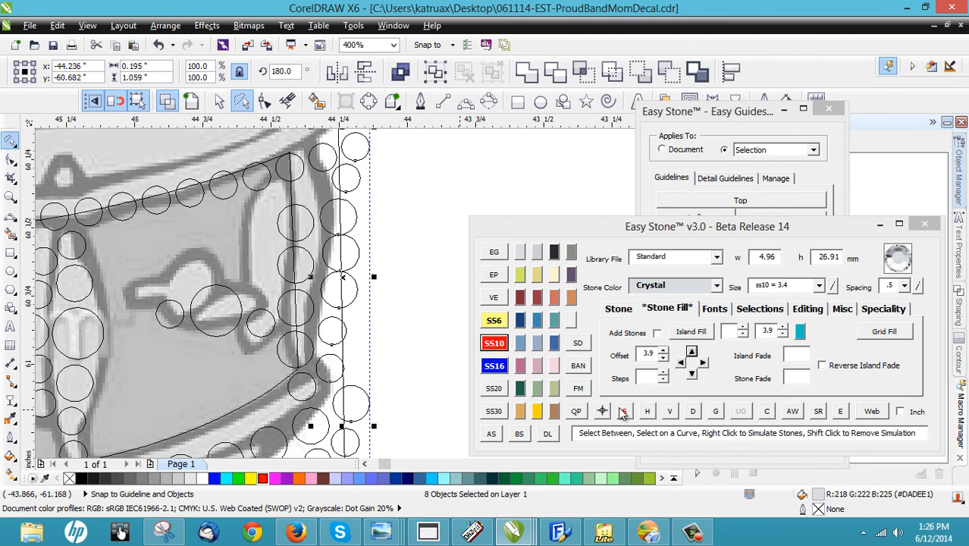
{"action": "left_click", "coordinate": [692, 412]}
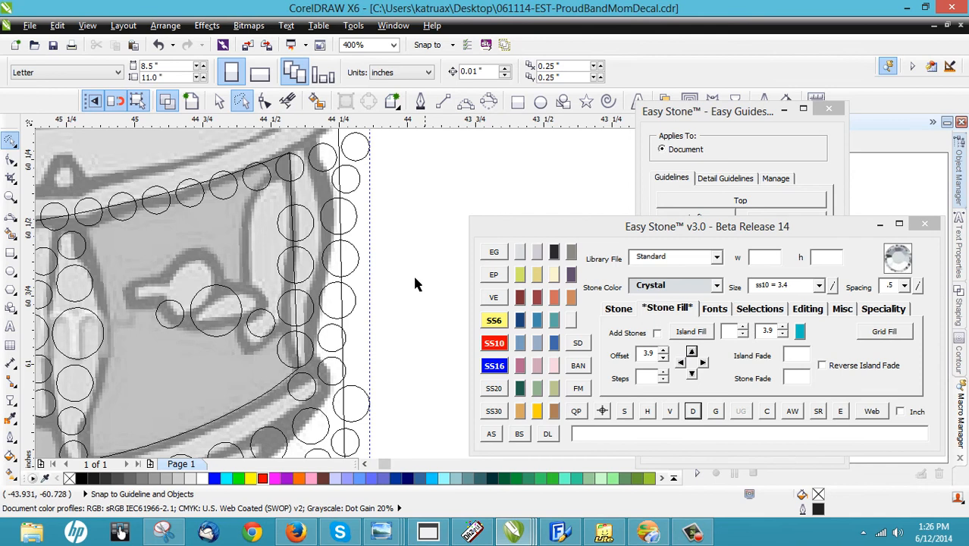
Nudge the uppermost 3.4 mm stone of the inner right column slightly toward the outer column
{"action": "scroll", "coordinate": [298, 212], "scroll_direction": "up", "scroll_amount": 2}
{"action": "left_click", "coordinate": [316, 227]}
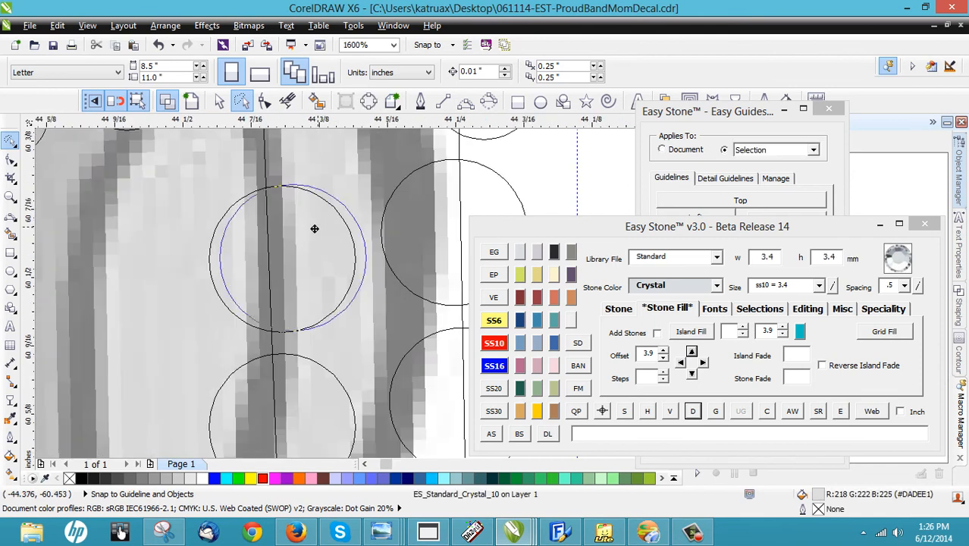
{"action": "scroll", "coordinate": [353, 218], "scroll_direction": "down", "scroll_amount": 1}
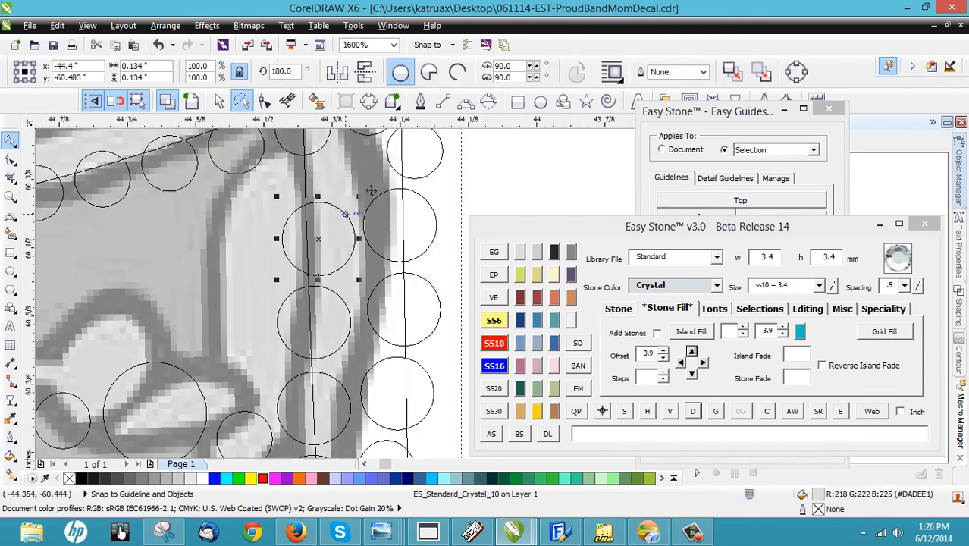
{"action": "left_click", "coordinate": [529, 157]}
Copy all of the drum's stones to the empty area left of the drum artwork
{"action": "scroll", "coordinate": [428, 193], "scroll_direction": "down", "scroll_amount": 2}
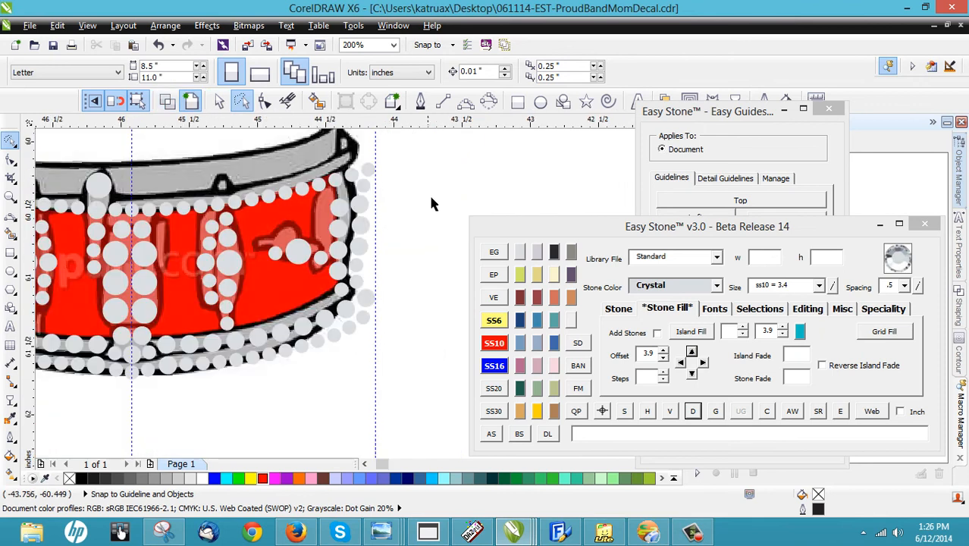
{"action": "scroll", "coordinate": [401, 285], "scroll_direction": "down", "scroll_amount": 1}
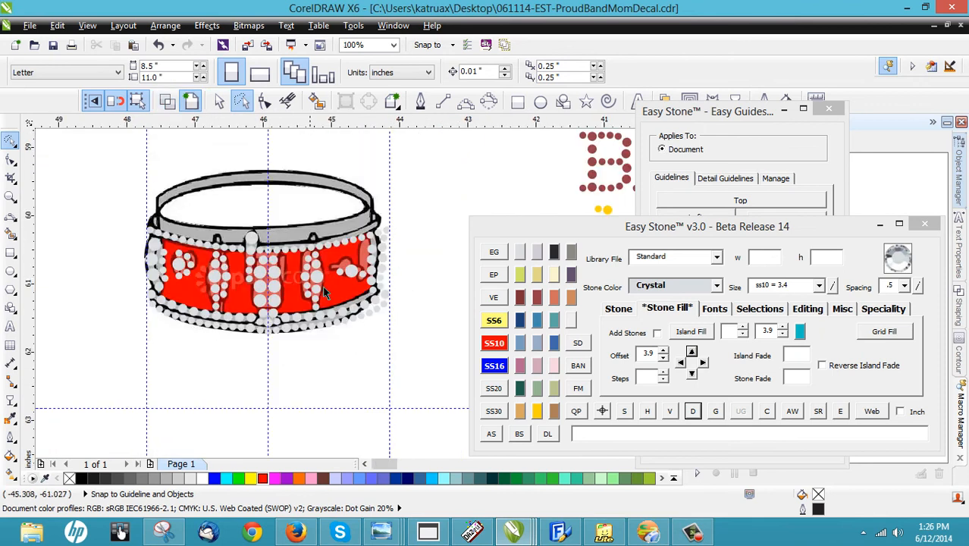
{"action": "scroll", "coordinate": [408, 261], "scroll_direction": "up", "scroll_amount": 1}
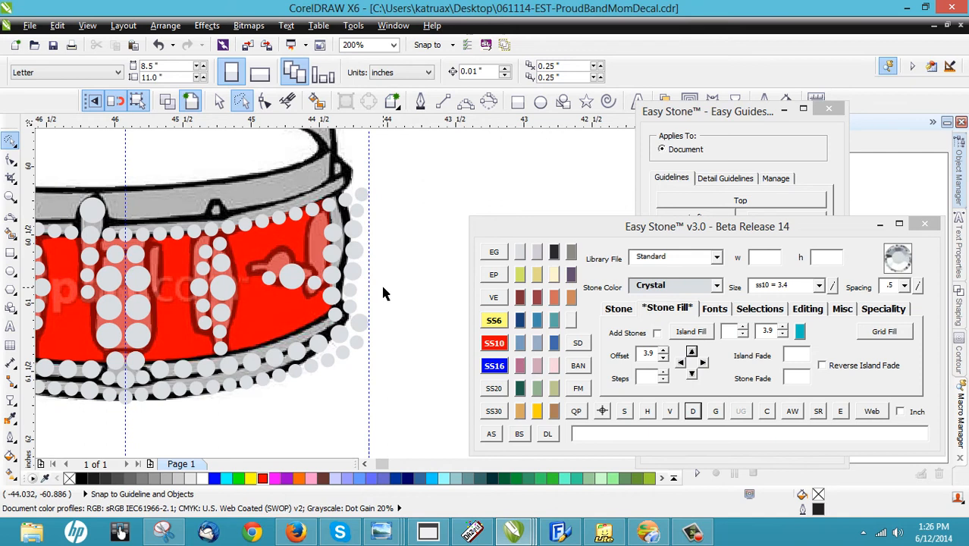
{"action": "scroll", "coordinate": [385, 290], "scroll_direction": "down", "scroll_amount": 2}
{"action": "mouse_move", "coordinate": [404, 245]}
{"action": "left_mouse_down"}
{"action": "mouse_move", "coordinate": [387, 273]}
{"action": "mouse_move", "coordinate": [243, 326]}
{"action": "left_mouse_up"}
{"action": "left_click", "coordinate": [219, 102]}
{"action": "left_click_drag", "start_coordinate": [210, 253], "coordinate": [400, 335]}
{"action": "left_click_drag", "start_coordinate": [313, 292], "coordinate": [115, 295]}
{"action": "right_click", "coordinate": [114, 294]}
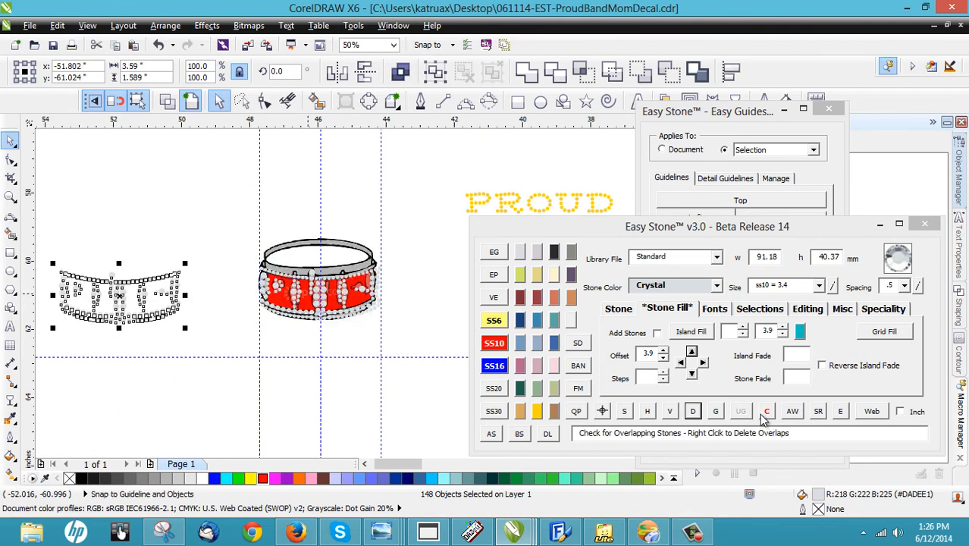
Add a weedbox behind the copied drum stones and examine the stone layout against the black background
{"action": "left_click", "coordinate": [791, 411]}
{"action": "left_click", "coordinate": [241, 289]}
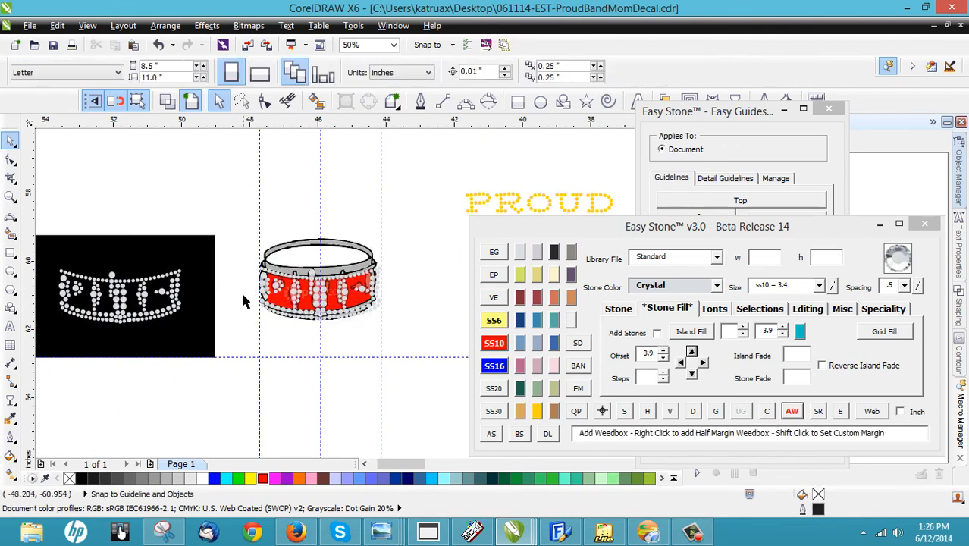
{"action": "scroll", "coordinate": [244, 299], "scroll_direction": "down", "scroll_amount": 2}
{"action": "scroll", "coordinate": [195, 308], "scroll_direction": "up", "scroll_amount": 4}
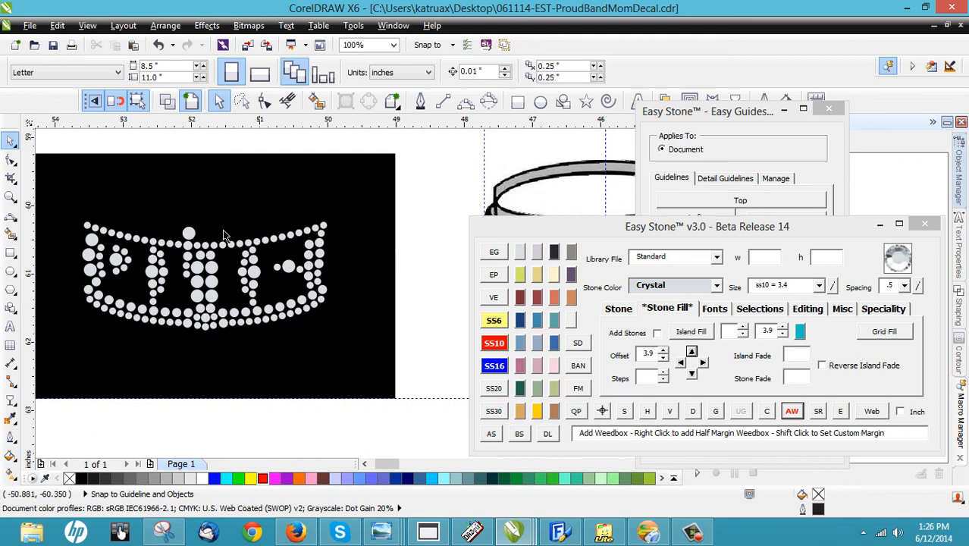
Delete the copied drum stones together with their black weedbox
{"action": "scroll", "coordinate": [175, 242], "scroll_direction": "down", "scroll_amount": 1}
{"action": "left_click_drag", "start_coordinate": [137, 225], "coordinate": [298, 335]}
{"action": "key", "text": "Delete"}
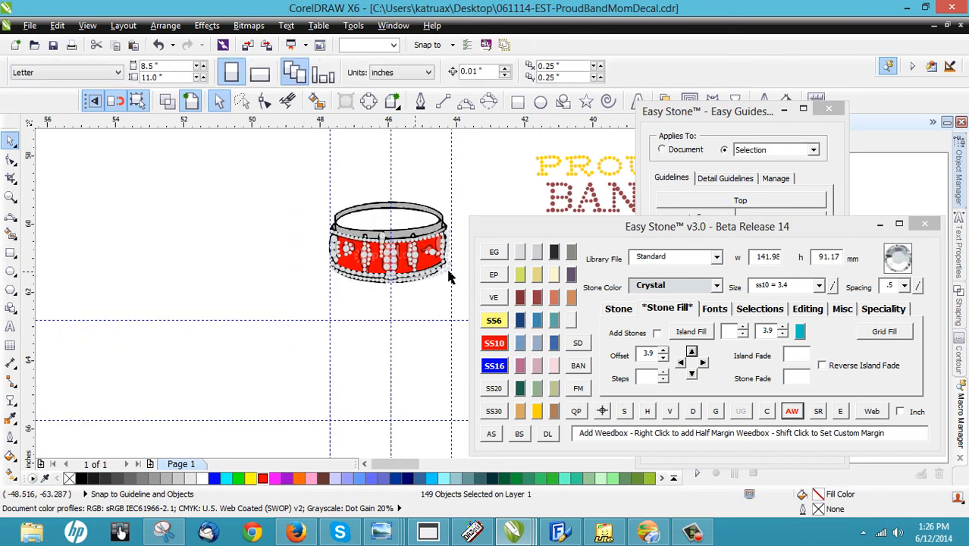
Delete the inner and outer stone columns at the drum's right end, keeping the upper and lower rim stones
{"action": "scroll", "coordinate": [453, 244], "scroll_direction": "up", "scroll_amount": 2}
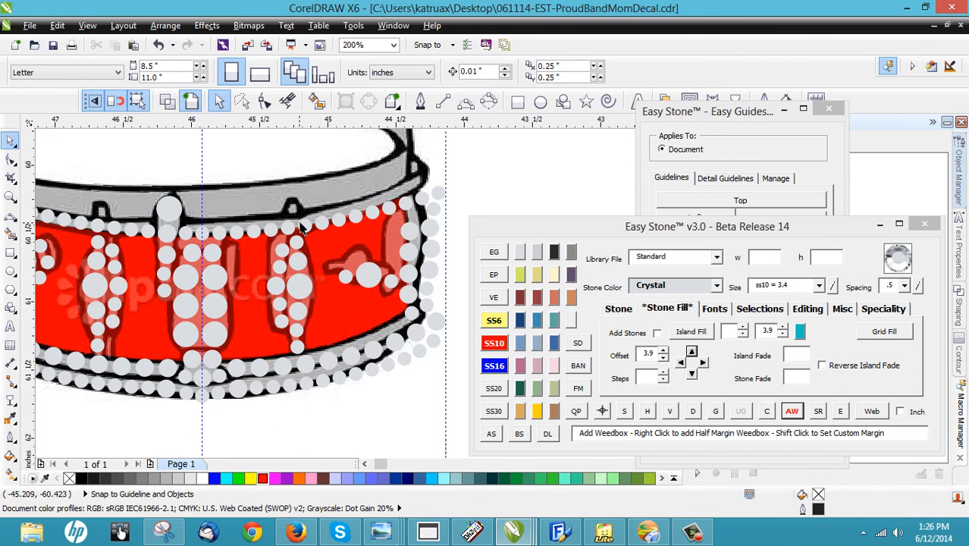
{"action": "scroll", "coordinate": [376, 215], "scroll_direction": "down", "scroll_amount": 1}
{"action": "scroll", "coordinate": [376, 215], "scroll_direction": "up", "scroll_amount": 1}
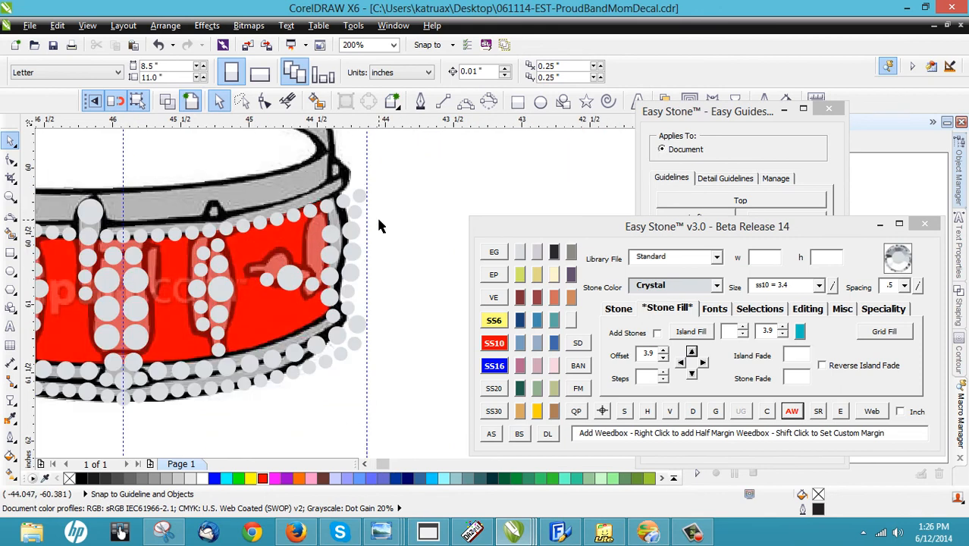
{"action": "left_click", "coordinate": [241, 104]}
{"action": "mouse_move", "coordinate": [370, 314]}
{"action": "left_mouse_down"}
{"action": "mouse_move", "coordinate": [326, 333]}
{"action": "mouse_move", "coordinate": [315, 307]}
{"action": "mouse_move", "coordinate": [324, 216]}
{"action": "left_mouse_up"}
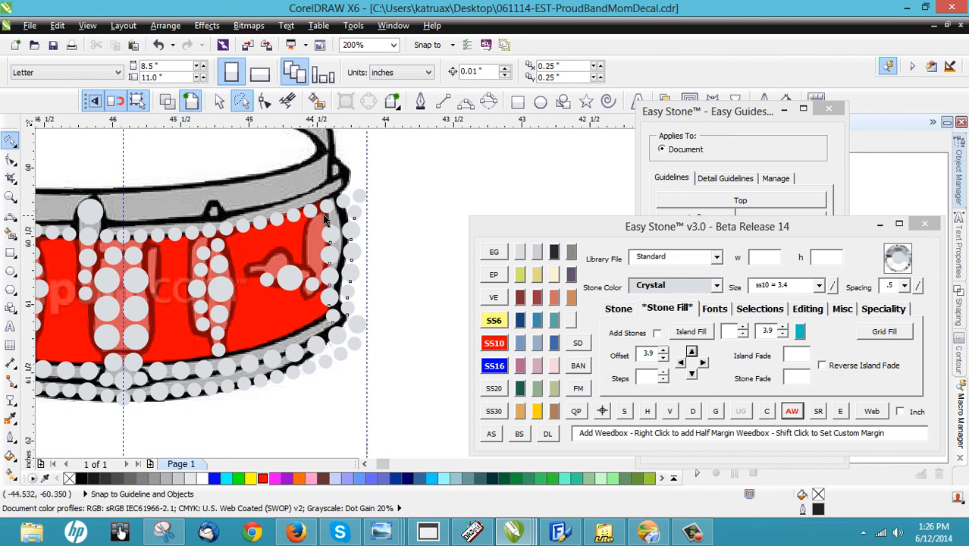
{"action": "key", "text": "Delete"}
Copy the nine stones of the drum's left end to the empty area right of the drum and mirror them horizontally
{"action": "scroll", "coordinate": [386, 210], "scroll_direction": "down", "scroll_amount": 1}
{"action": "scroll", "coordinate": [149, 220], "scroll_direction": "up", "scroll_amount": 2}
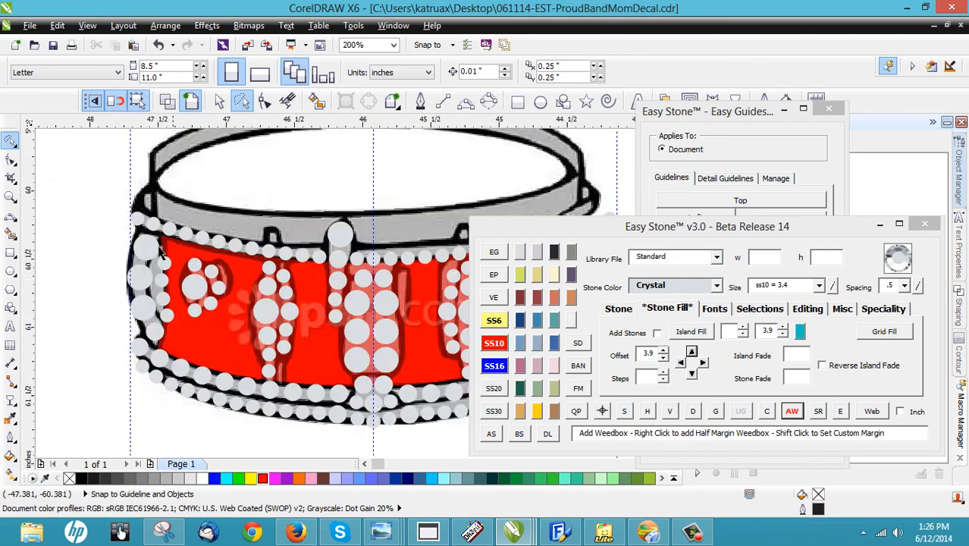
{"action": "scroll", "coordinate": [94, 273], "scroll_direction": "down", "scroll_amount": 1}
{"action": "mouse_move", "coordinate": [150, 251]}
{"action": "left_mouse_down"}
{"action": "mouse_move", "coordinate": [205, 205]}
{"action": "mouse_move", "coordinate": [231, 245]}
{"action": "mouse_move", "coordinate": [242, 301]}
{"action": "mouse_move", "coordinate": [228, 341]}
{"action": "mouse_move", "coordinate": [190, 330]}
{"action": "left_mouse_up"}
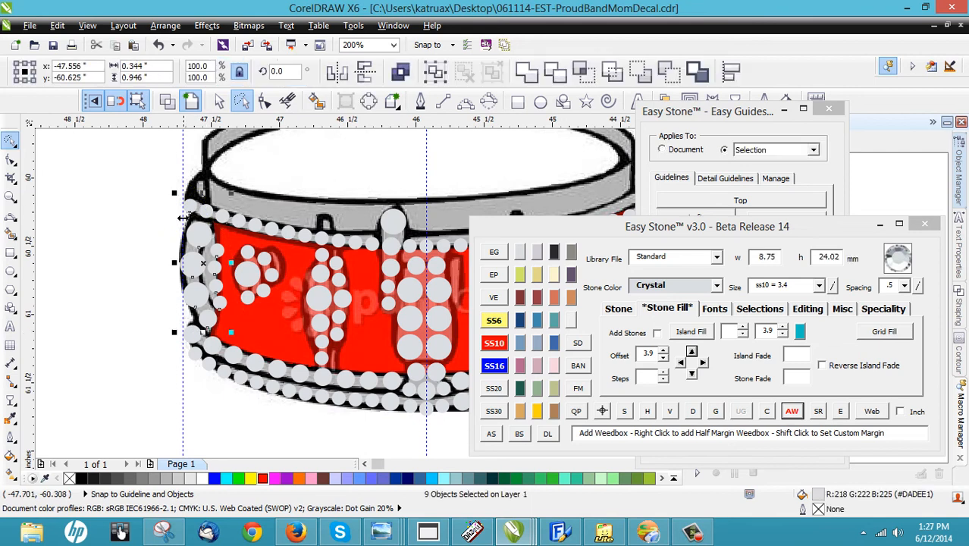
{"action": "scroll", "coordinate": [182, 219], "scroll_direction": "up", "scroll_amount": 1}
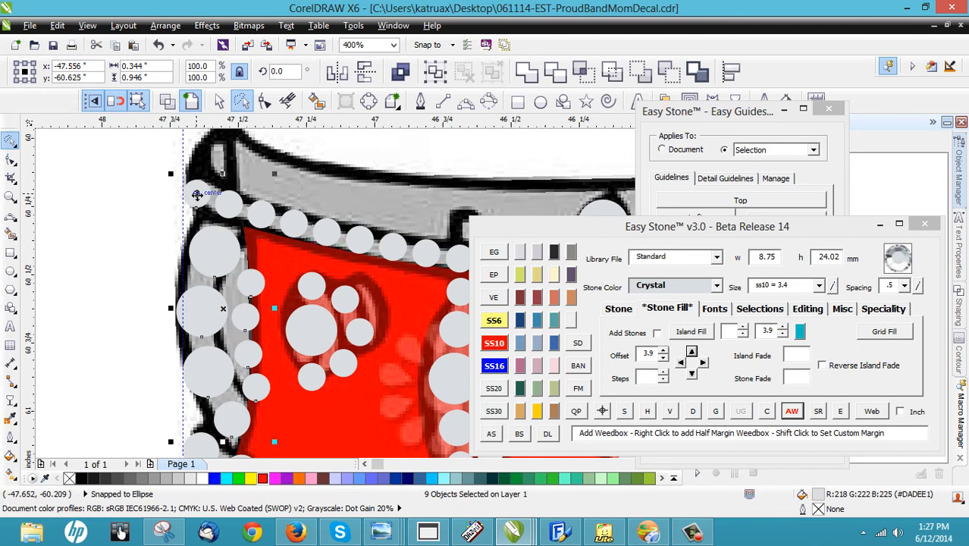
{"action": "scroll", "coordinate": [96, 197], "scroll_direction": "down", "scroll_amount": 2}
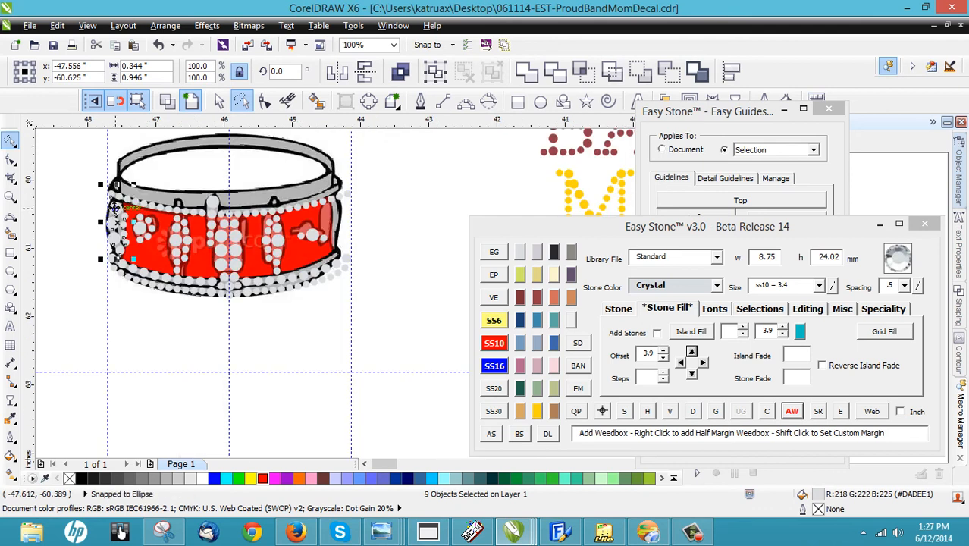
{"action": "left_click_drag", "start_coordinate": [287, 211], "coordinate": [402, 214]}
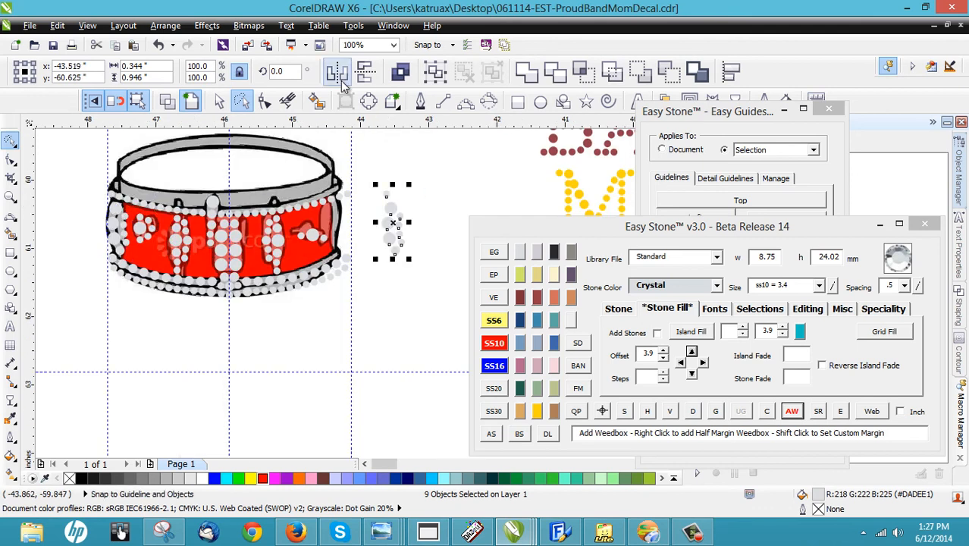
{"action": "scroll", "coordinate": [394, 212], "scroll_direction": "up", "scroll_amount": 1}
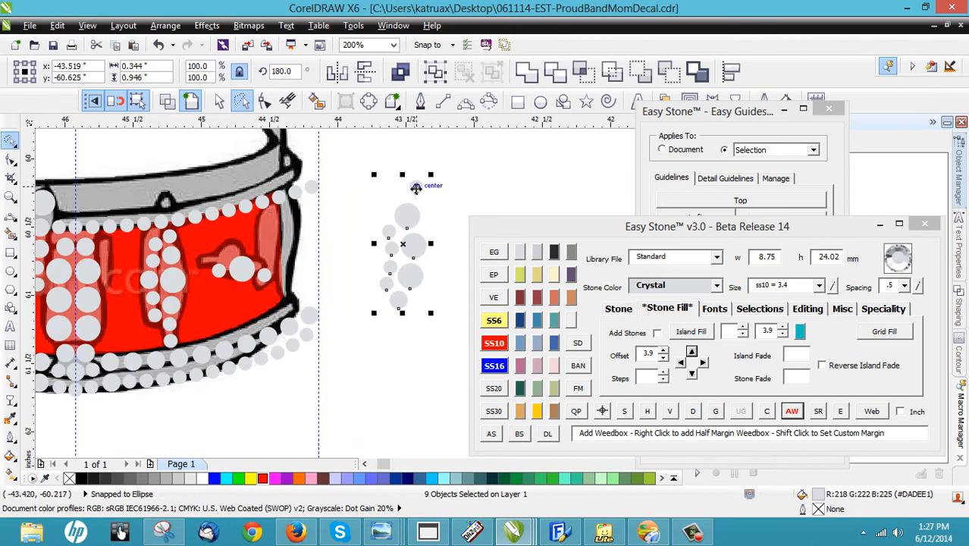
Move the nine mirrored stones onto the drum's right end, lining up their top stone with the end of the upper rim row
{"action": "left_click_drag", "start_coordinate": [416, 187], "coordinate": [311, 185]}
{"action": "left_click", "coordinate": [371, 212]}
Copy all the drum's stones to the empty area left of the drum and add a black weedbox to preview the layout
{"action": "scroll", "coordinate": [382, 209], "scroll_direction": "down", "scroll_amount": 2}
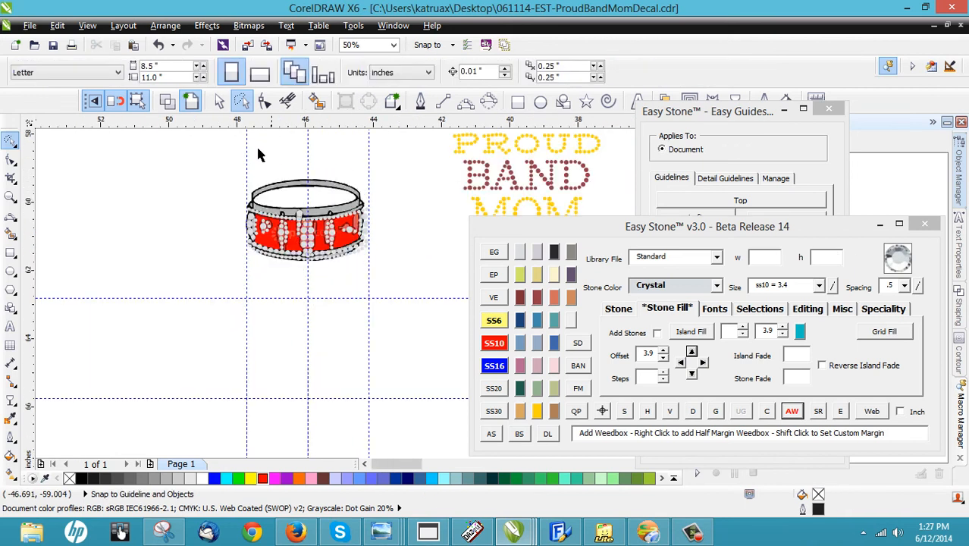
{"action": "left_click_drag", "start_coordinate": [212, 163], "coordinate": [401, 281]}
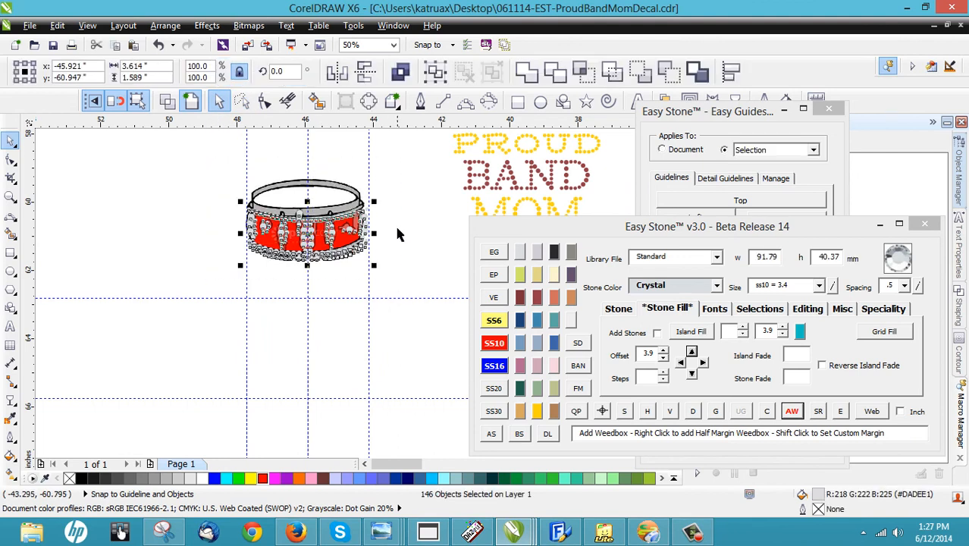
{"action": "scroll", "coordinate": [393, 227], "scroll_direction": "down", "scroll_amount": 1}
{"action": "left_click_drag", "start_coordinate": [370, 229], "coordinate": [166, 224]}
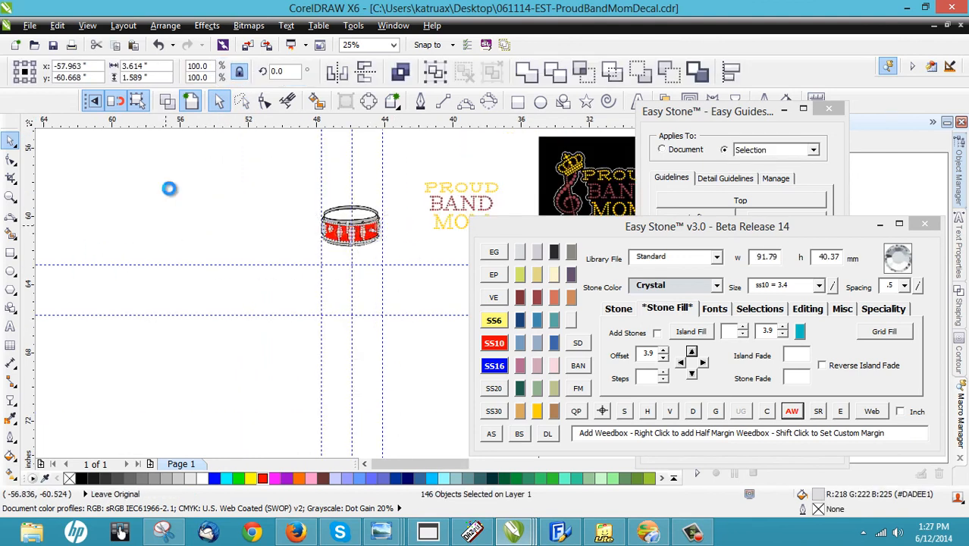
{"action": "left_click", "coordinate": [791, 410]}
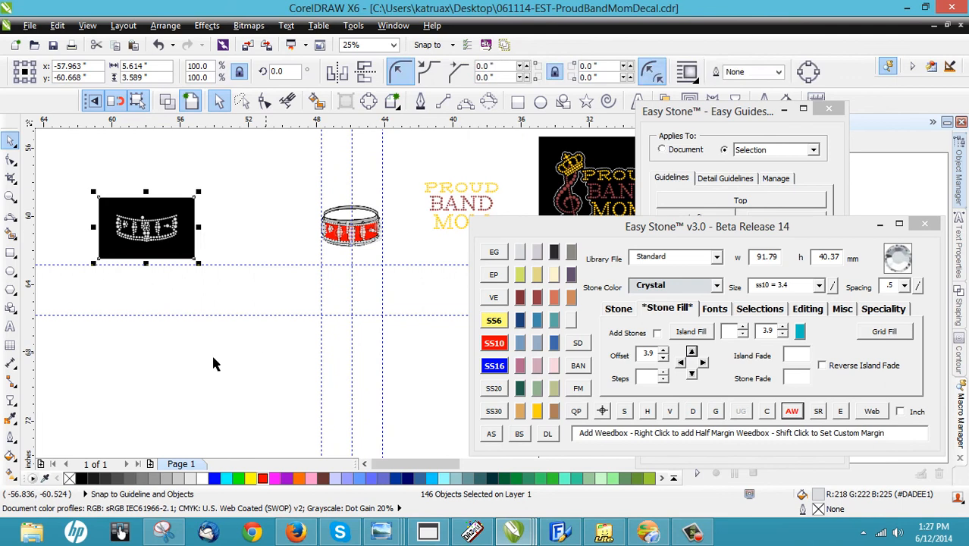
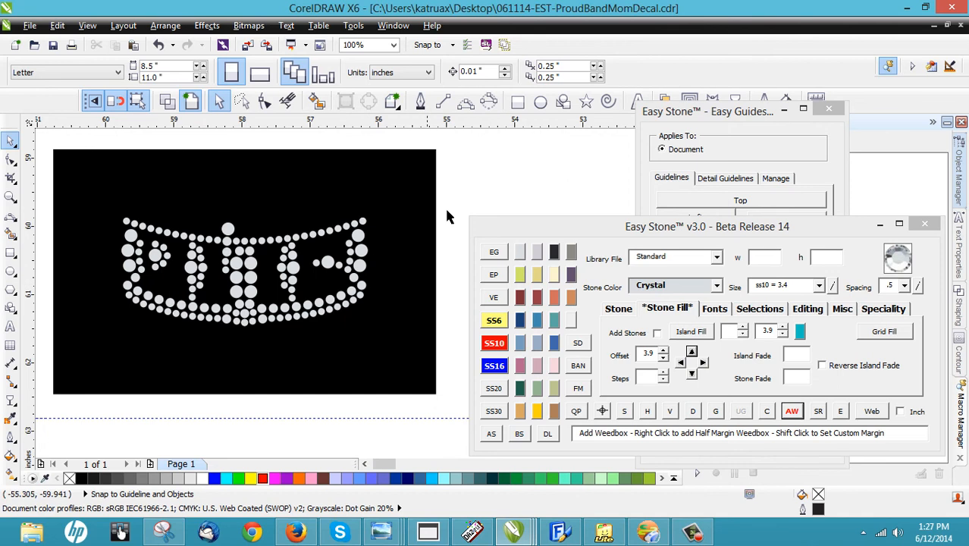
Delete the preview copy of the drum stones together with its weedbox
{"action": "scroll", "coordinate": [214, 243], "scroll_direction": "down", "scroll_amount": 2}
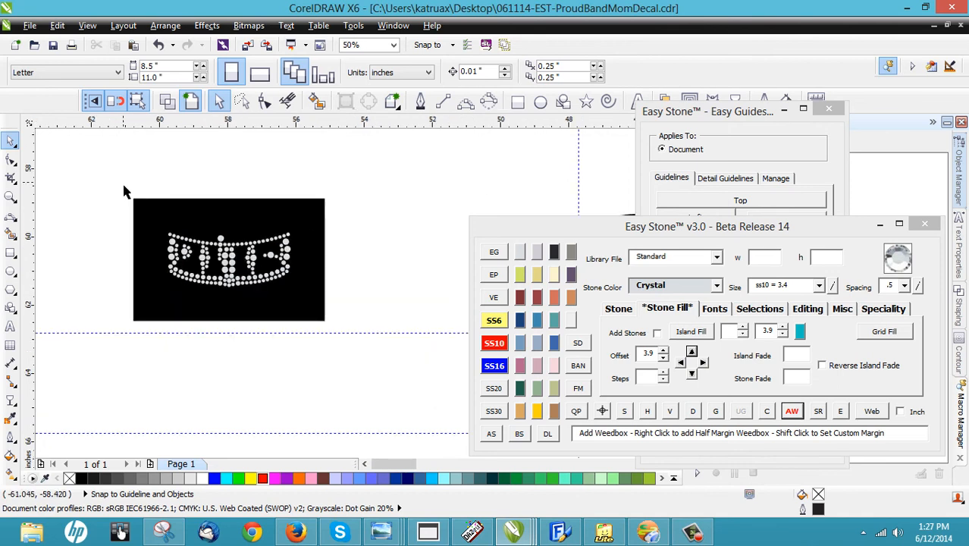
{"action": "left_click_drag", "start_coordinate": [123, 183], "coordinate": [357, 350]}
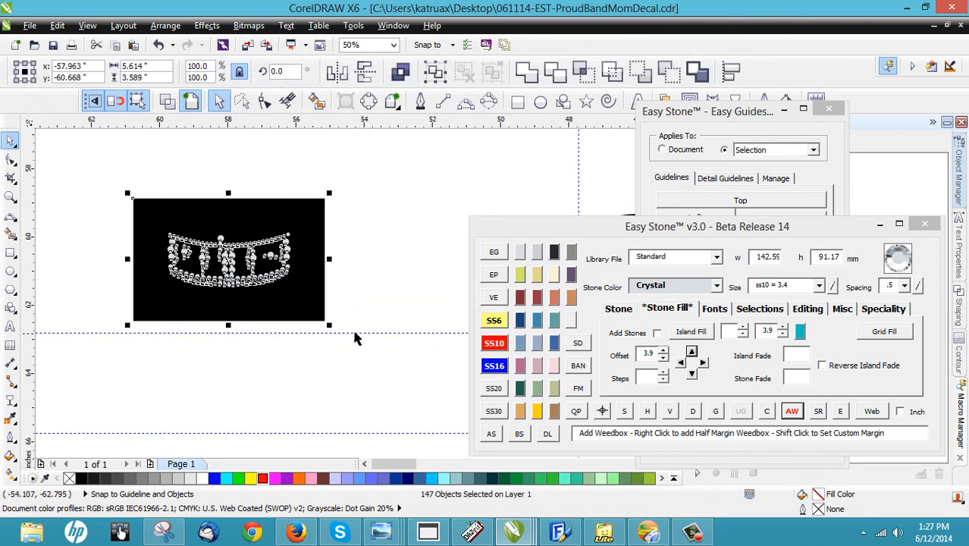
{"action": "key", "text": "Delete"}
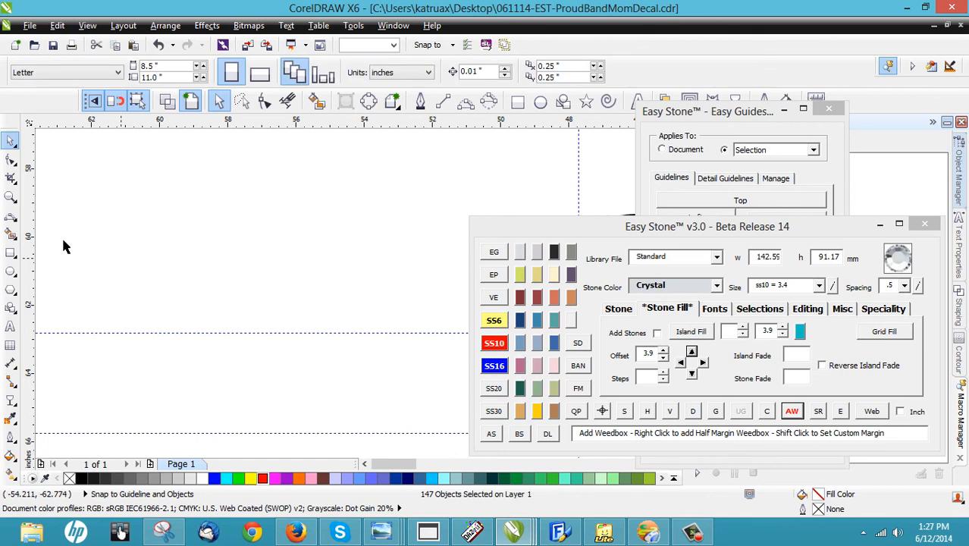
Copy the topmost large stone of the drum's right end up to the lug just above the end of the rim row
{"action": "scroll", "coordinate": [140, 268], "scroll_direction": "down", "scroll_amount": 1}
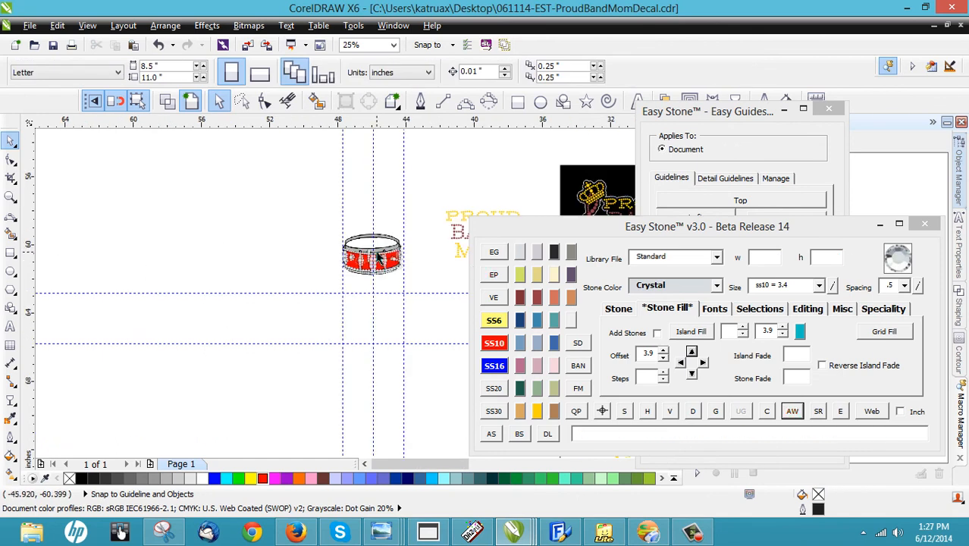
{"action": "scroll", "coordinate": [377, 258], "scroll_direction": "up", "scroll_amount": 2}
{"action": "scroll", "coordinate": [413, 259], "scroll_direction": "up", "scroll_amount": 1}
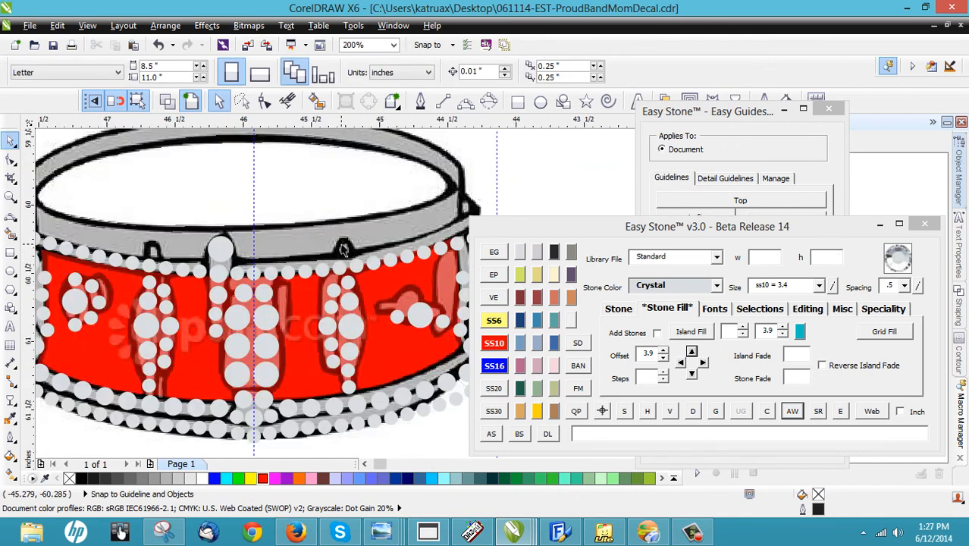
{"action": "scroll", "coordinate": [345, 239], "scroll_direction": "down", "scroll_amount": 1}
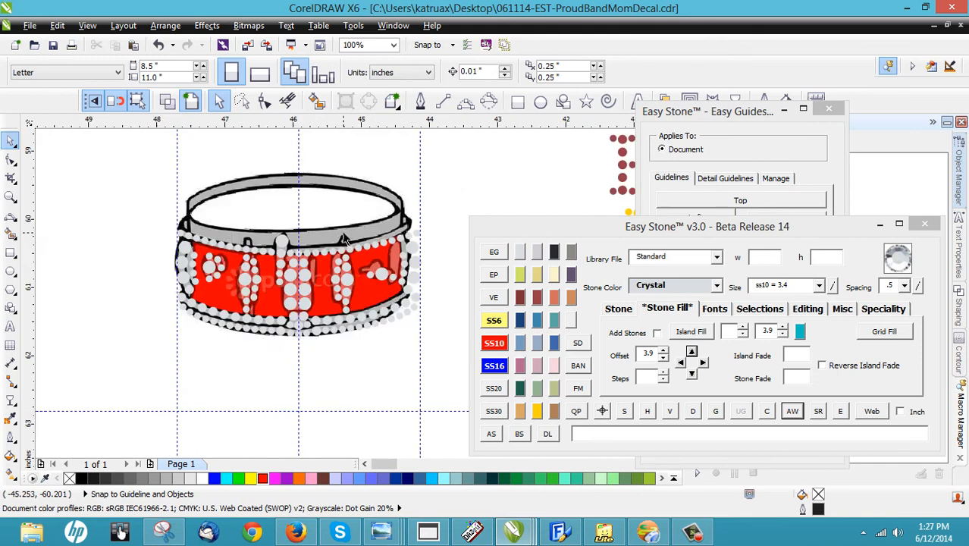
{"action": "scroll", "coordinate": [361, 240], "scroll_direction": "up", "scroll_amount": 1}
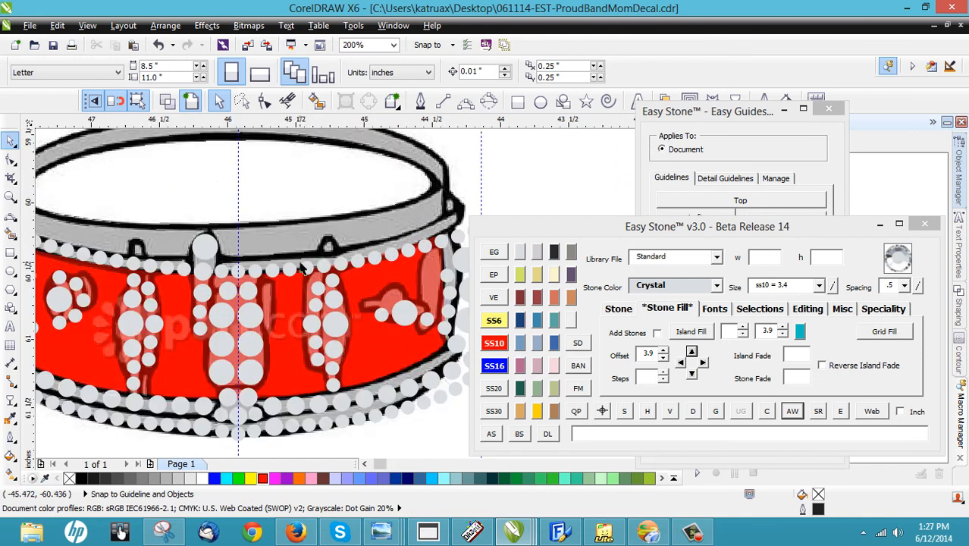
{"action": "scroll", "coordinate": [283, 267], "scroll_direction": "down", "scroll_amount": 1}
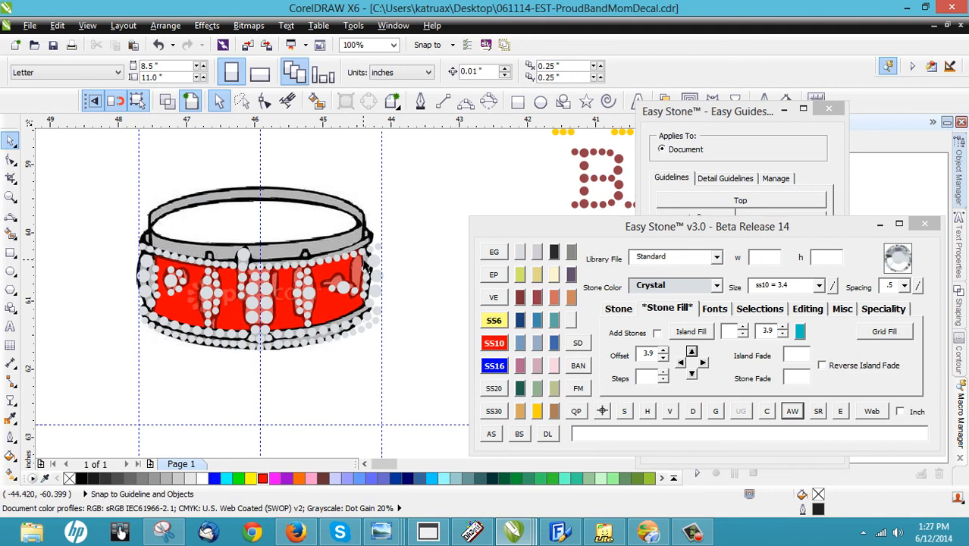
{"action": "scroll", "coordinate": [366, 267], "scroll_direction": "up", "scroll_amount": 1}
{"action": "scroll", "coordinate": [372, 218], "scroll_direction": "down", "scroll_amount": 1}
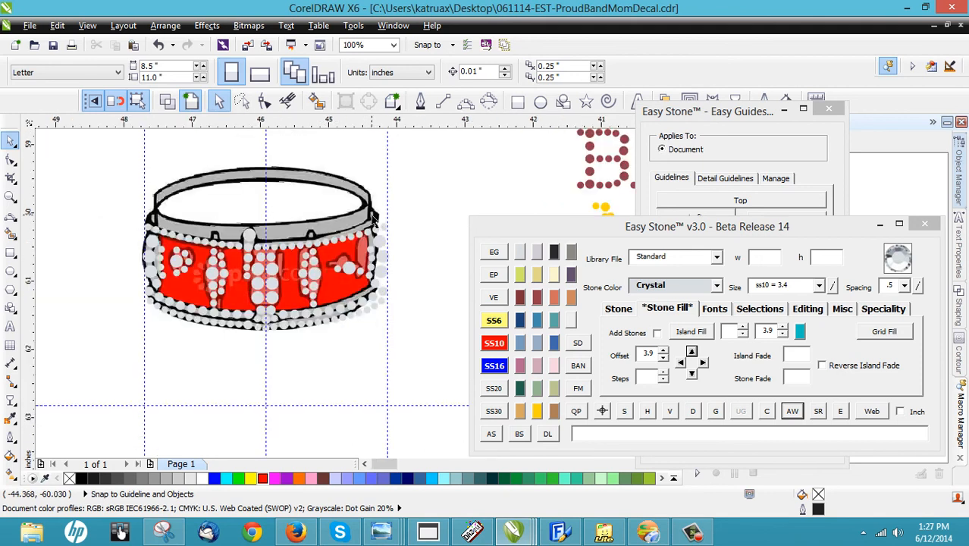
{"action": "scroll", "coordinate": [385, 228], "scroll_direction": "up", "scroll_amount": 2}
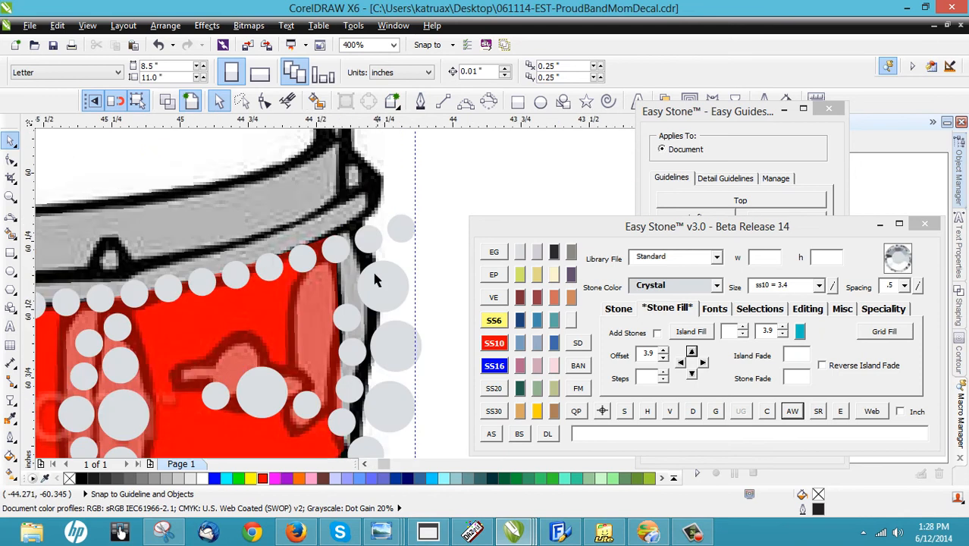
{"action": "left_click", "coordinate": [375, 279]}
{"action": "left_click_drag", "start_coordinate": [375, 279], "coordinate": [368, 195]}
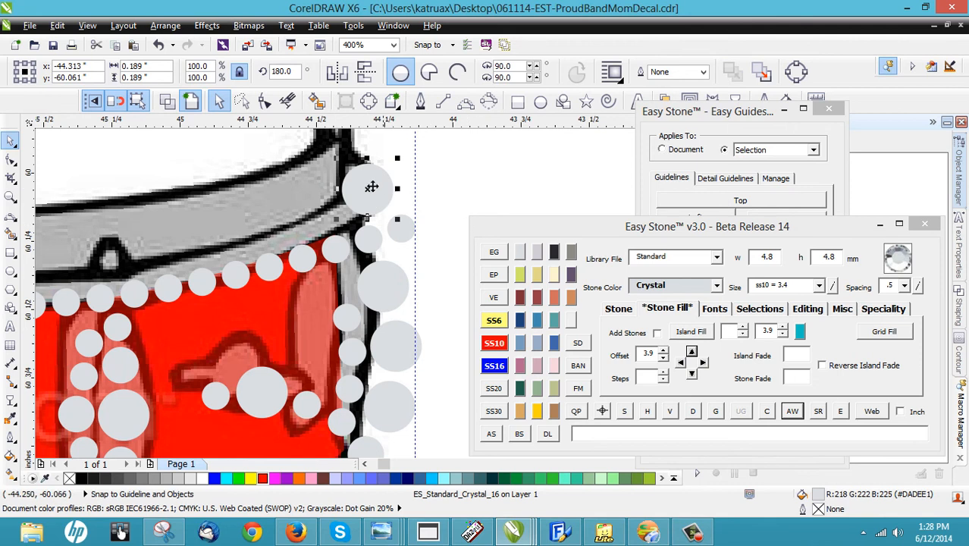
Copy the large lug stone and the adjacent rim end stone, mirrored horizontally, to the matching place at the drum's upper left end
{"action": "scroll", "coordinate": [438, 206], "scroll_direction": "down", "scroll_amount": 2}
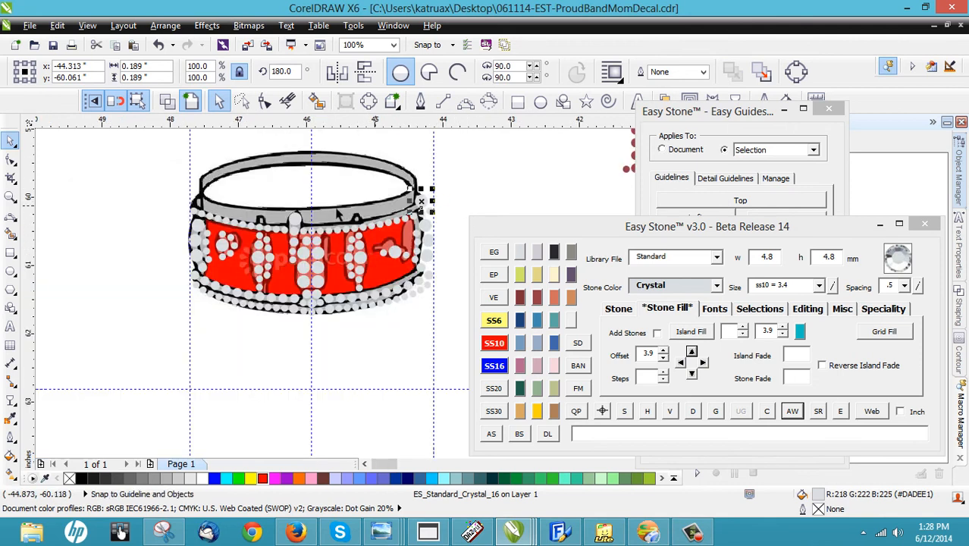
{"action": "scroll", "coordinate": [216, 207], "scroll_direction": "up", "scroll_amount": 1}
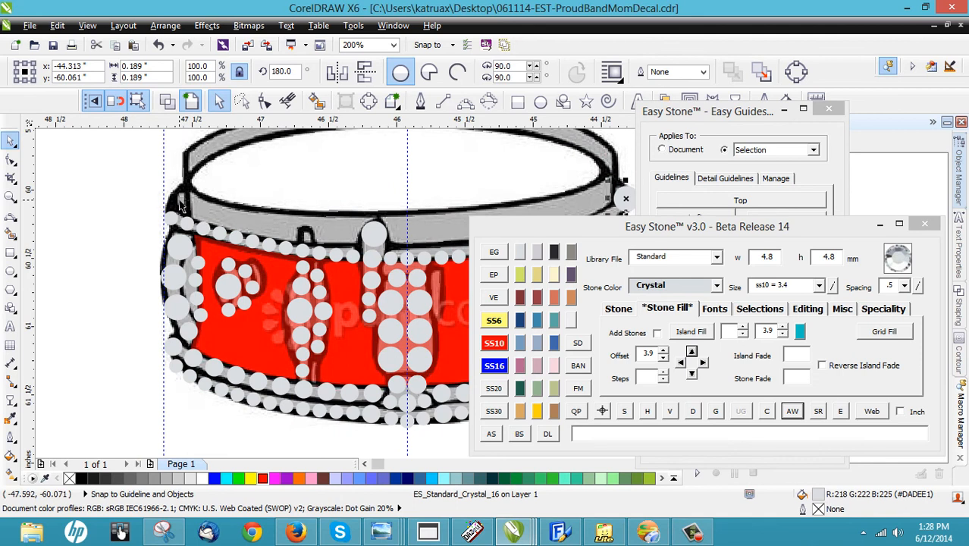
{"action": "scroll", "coordinate": [147, 211], "scroll_direction": "down", "scroll_amount": 1}
{"action": "scroll", "coordinate": [422, 204], "scroll_direction": "up", "scroll_amount": 2}
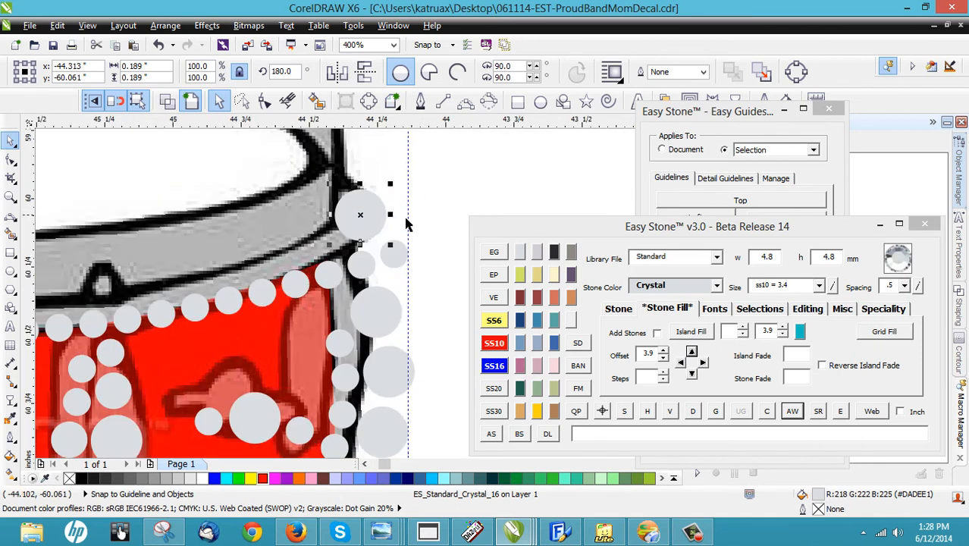
{"action": "left_click", "coordinate": [394, 262], "text": "shift"}
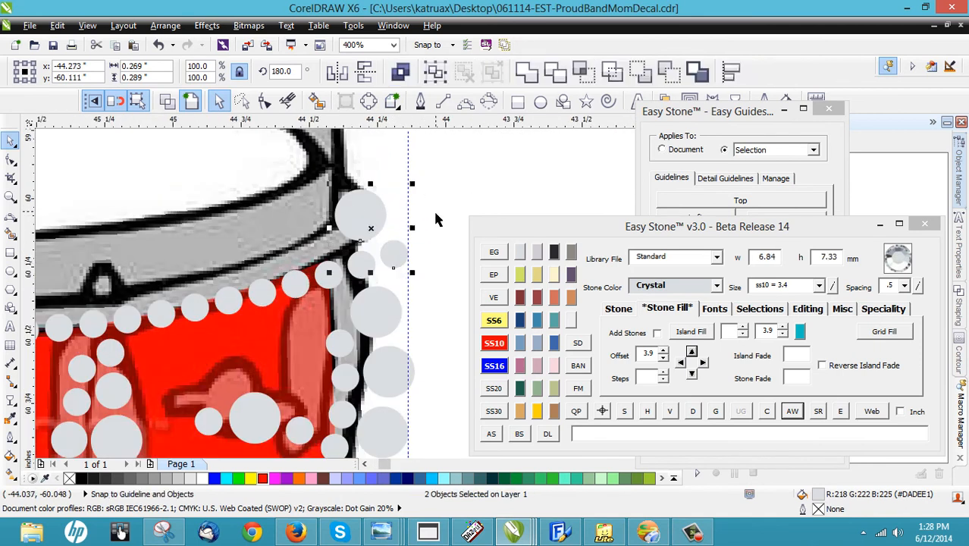
{"action": "scroll", "coordinate": [430, 221], "scroll_direction": "down", "scroll_amount": 1}
{"action": "scroll", "coordinate": [364, 257], "scroll_direction": "down", "scroll_amount": 1}
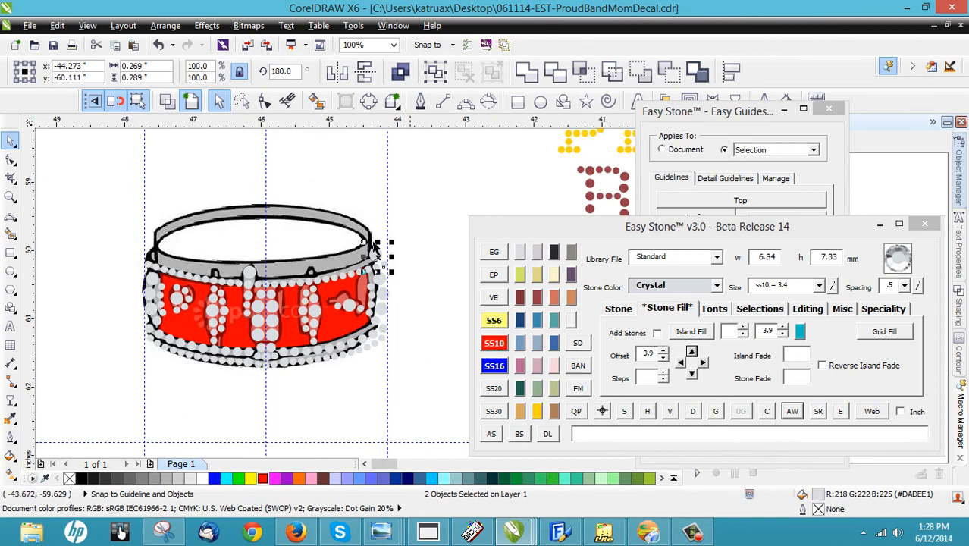
{"action": "left_click_drag", "start_coordinate": [232, 255], "coordinate": [107, 258]}
{"action": "scroll", "coordinate": [107, 262], "scroll_direction": "up", "scroll_amount": 2}
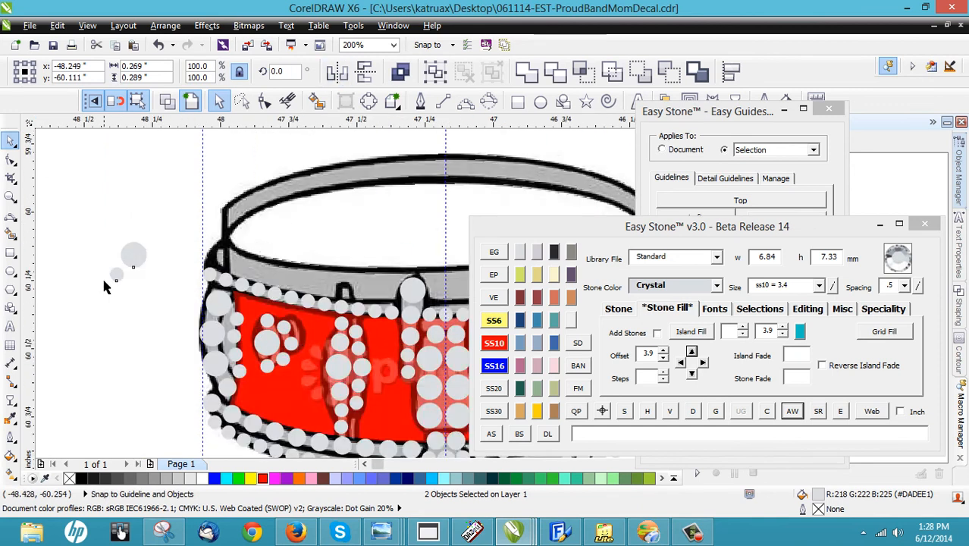
{"action": "left_click_drag", "start_coordinate": [142, 272], "coordinate": [316, 267]}
{"action": "left_click", "coordinate": [223, 264]}
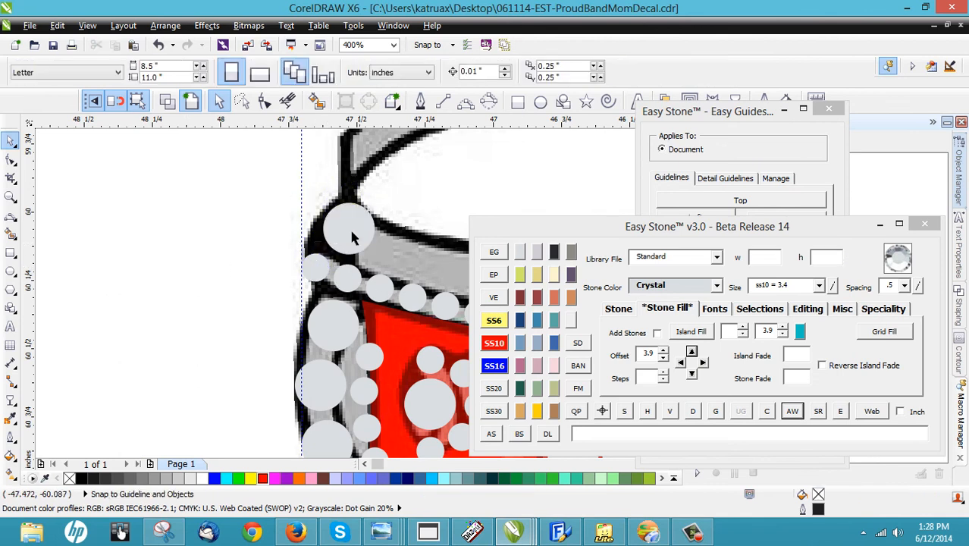
Add a straight line of ss16 Crystal stones joining the two large lug stones at the drum's upper left and right ends
{"action": "scroll", "coordinate": [149, 212], "scroll_direction": "down", "scroll_amount": 2}
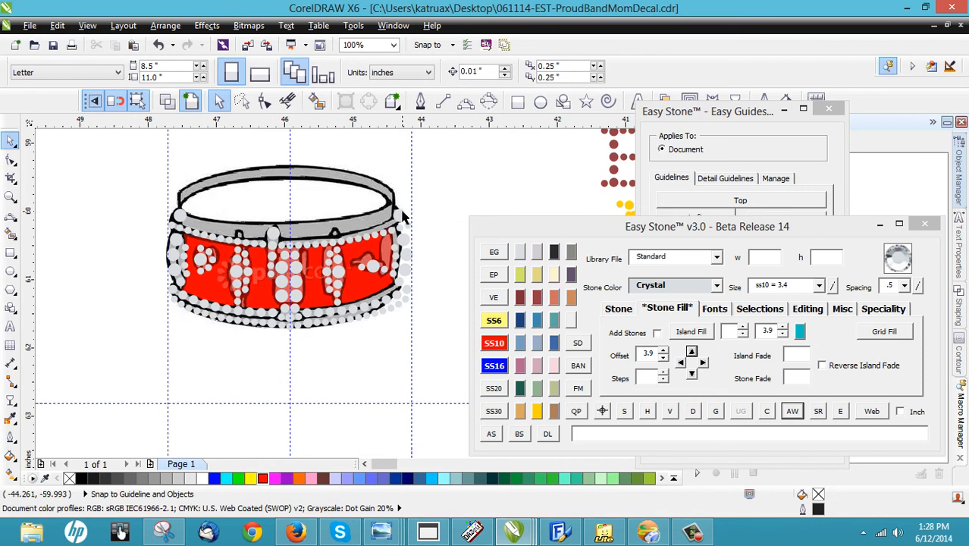
{"action": "scroll", "coordinate": [179, 231], "scroll_direction": "up", "scroll_amount": 1}
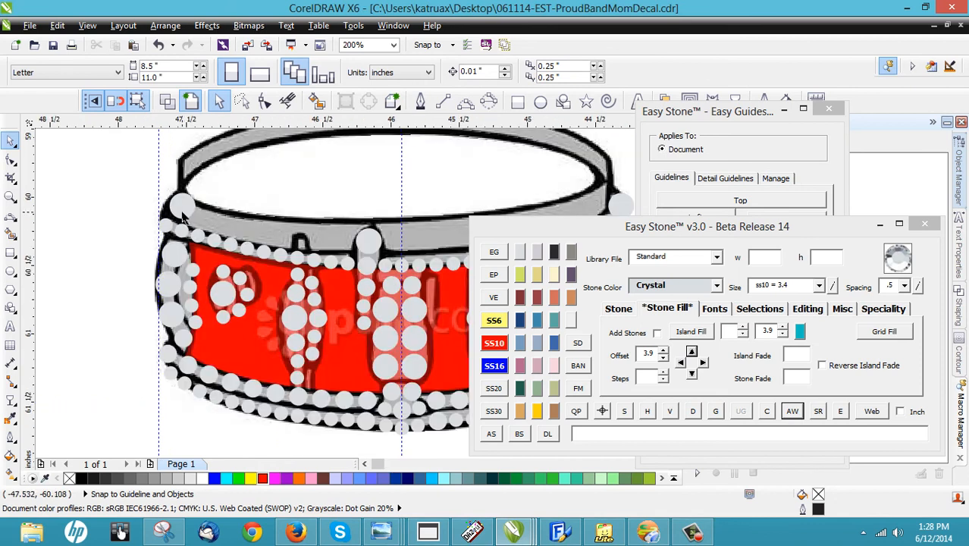
{"action": "left_click", "coordinate": [182, 214]}
{"action": "scroll", "coordinate": [388, 198], "scroll_direction": "down", "scroll_amount": 1}
{"action": "scroll", "coordinate": [364, 216], "scroll_direction": "up", "scroll_amount": 1}
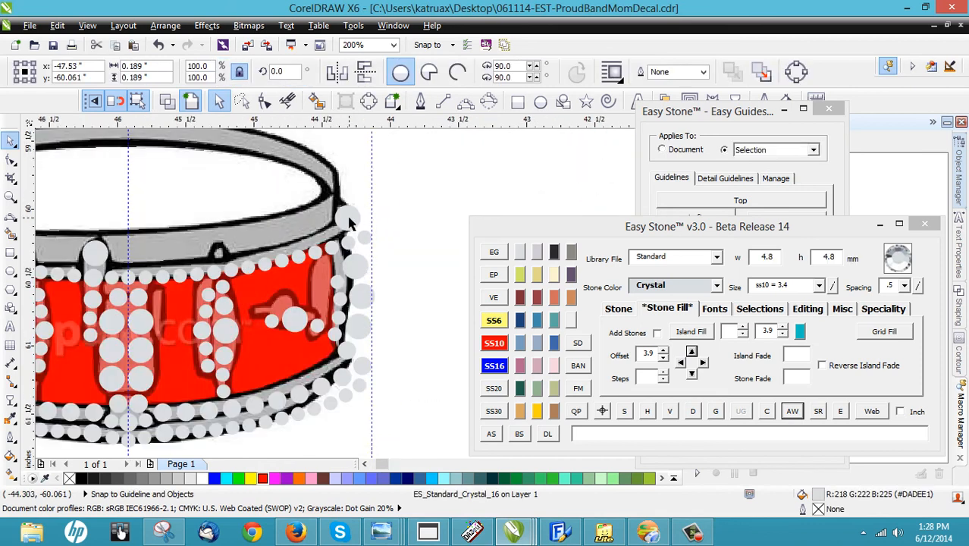
{"action": "left_click", "coordinate": [349, 221], "text": "shift"}
{"action": "scroll", "coordinate": [379, 211], "scroll_direction": "down", "scroll_amount": 1}
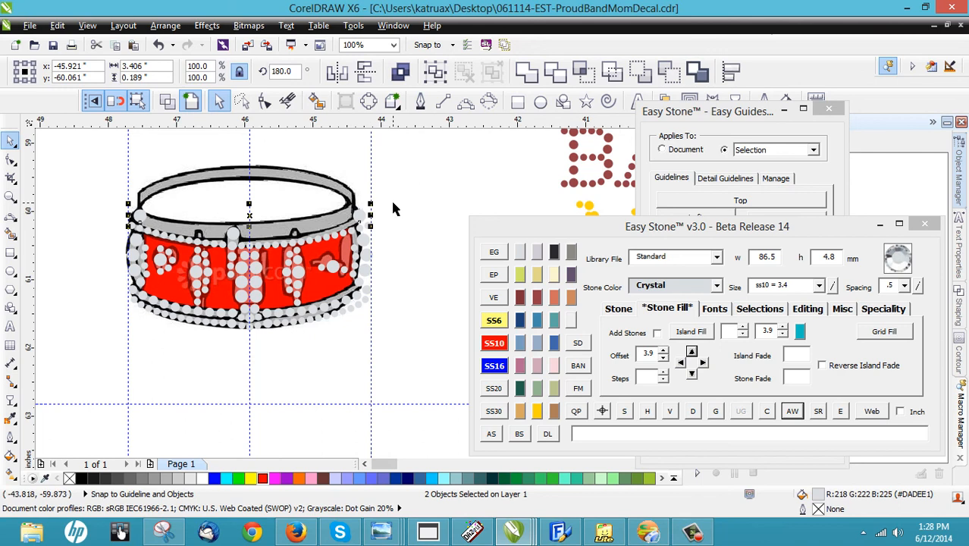
{"action": "left_click", "coordinate": [501, 370]}
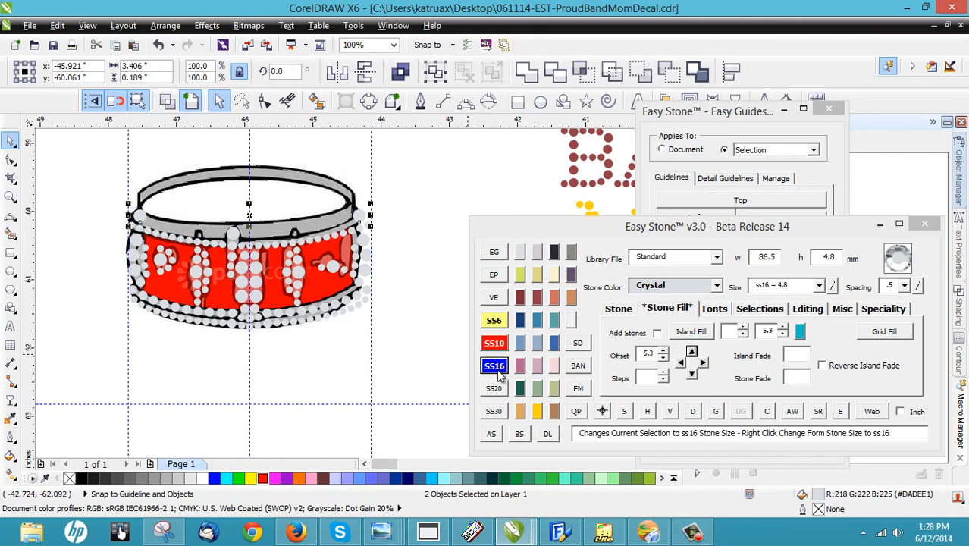
{"action": "left_click", "coordinate": [491, 435]}
Bend the line of ss16 stones downward by about 6.6 mm to follow the grey band above the rim row
{"action": "scroll", "coordinate": [218, 223], "scroll_direction": "up", "scroll_amount": 1}
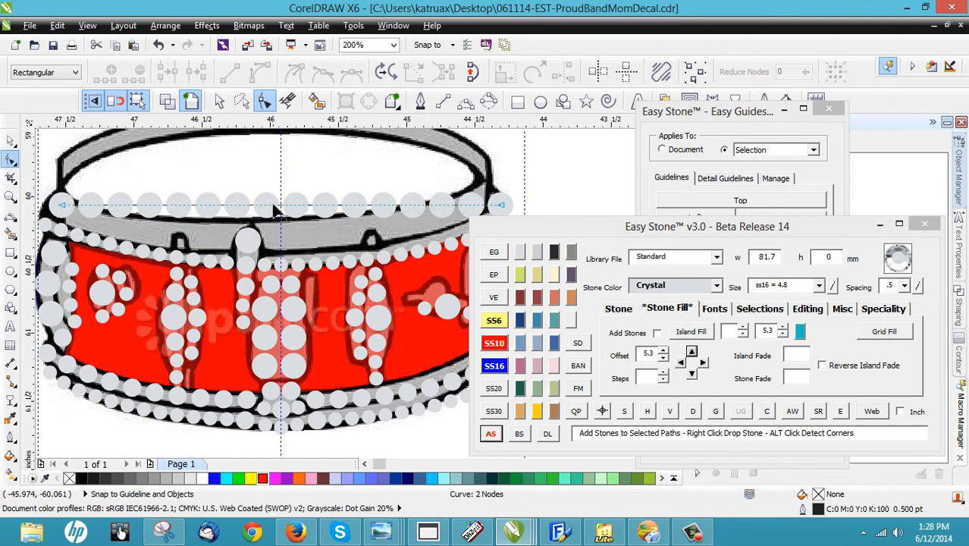
{"action": "left_click_drag", "start_coordinate": [275, 212], "coordinate": [284, 253]}
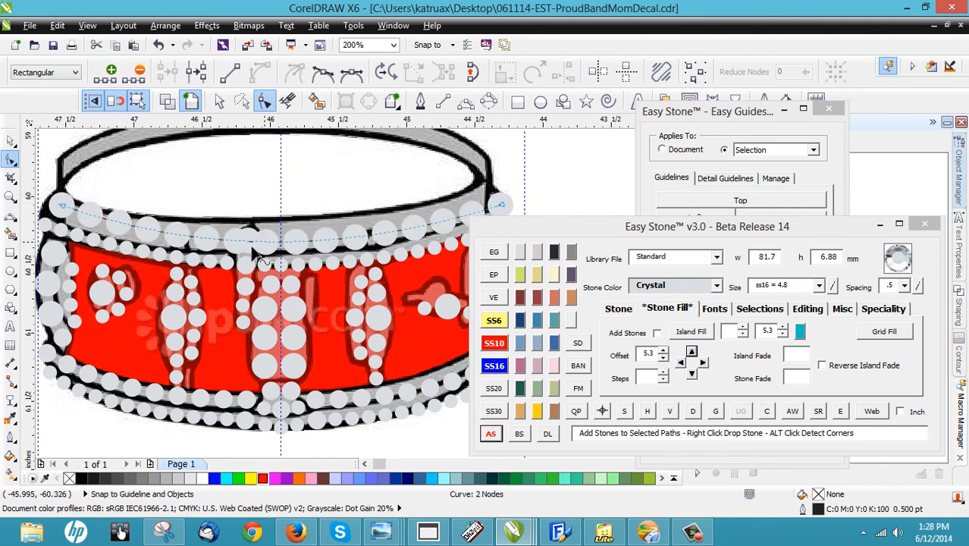
{"action": "scroll", "coordinate": [284, 253], "scroll_direction": "up", "scroll_amount": 3}
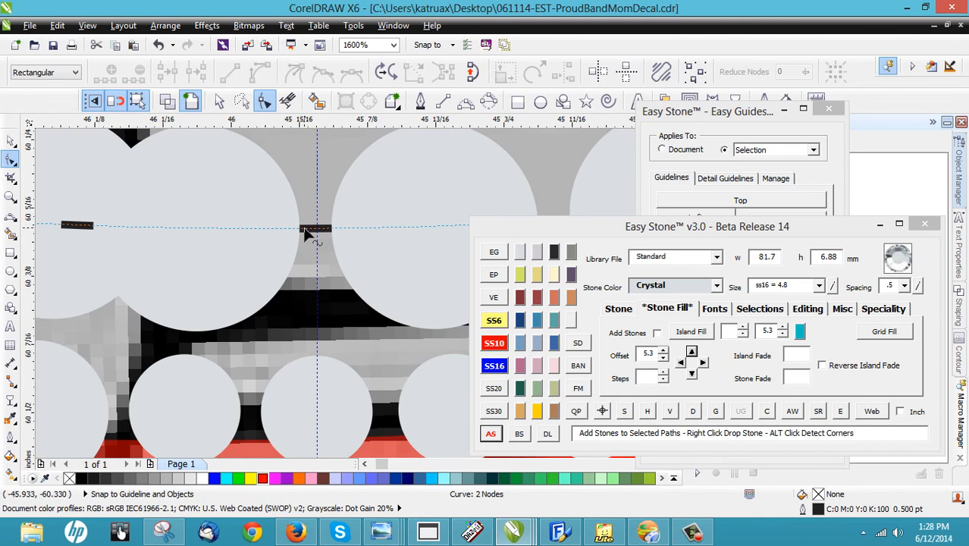
{"action": "left_click_drag", "start_coordinate": [304, 227], "coordinate": [304, 217]}
Pull the right control handle of the ss16 row's curve slightly down and outward, giving the row a depth of about 6.8 mm
{"action": "scroll", "coordinate": [267, 231], "scroll_direction": "down", "scroll_amount": 3}
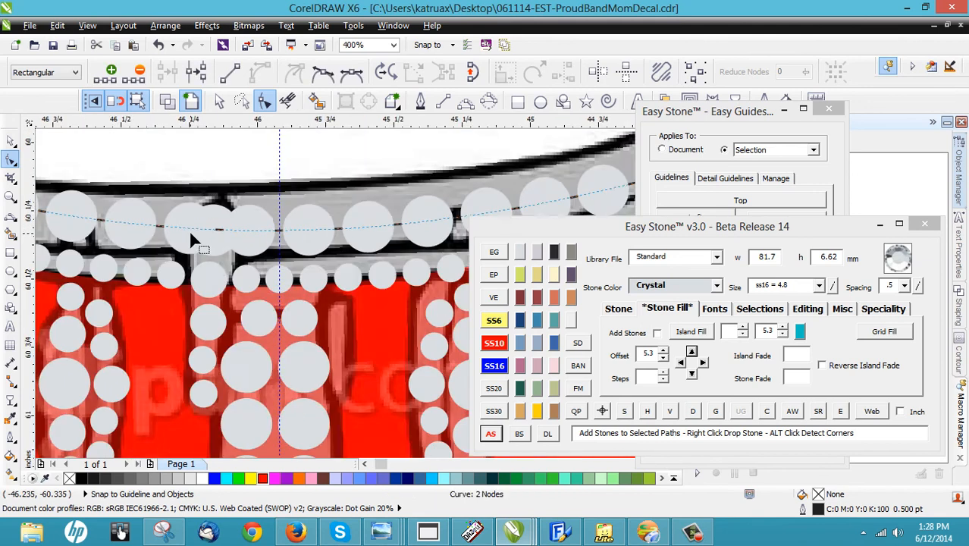
{"action": "scroll", "coordinate": [353, 240], "scroll_direction": "up", "scroll_amount": 1}
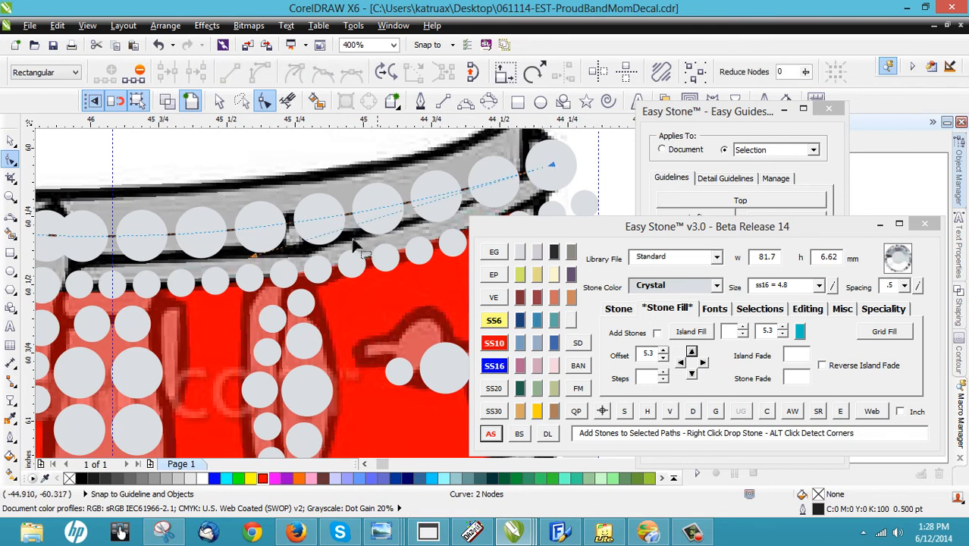
{"action": "scroll", "coordinate": [372, 242], "scroll_direction": "up", "scroll_amount": 1}
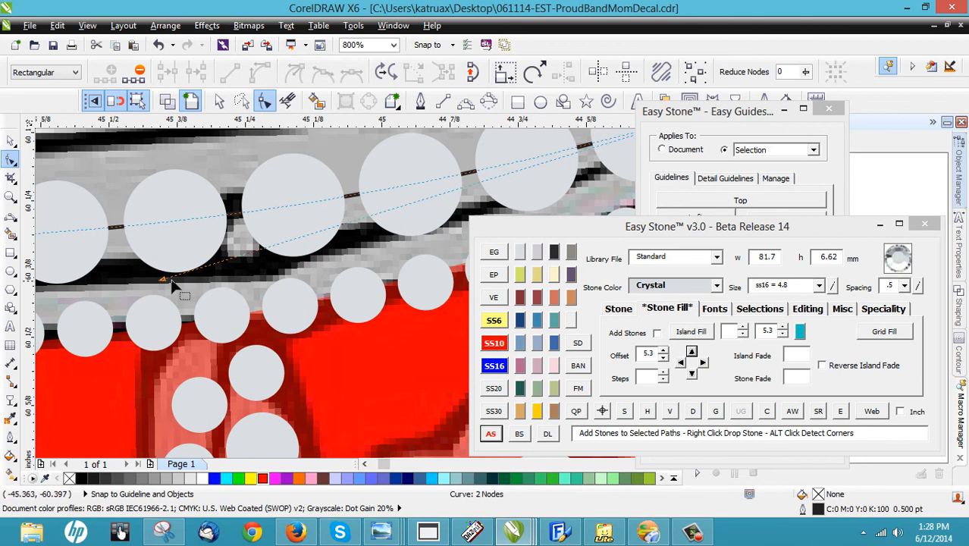
{"action": "left_click_drag", "start_coordinate": [170, 280], "coordinate": [194, 289]}
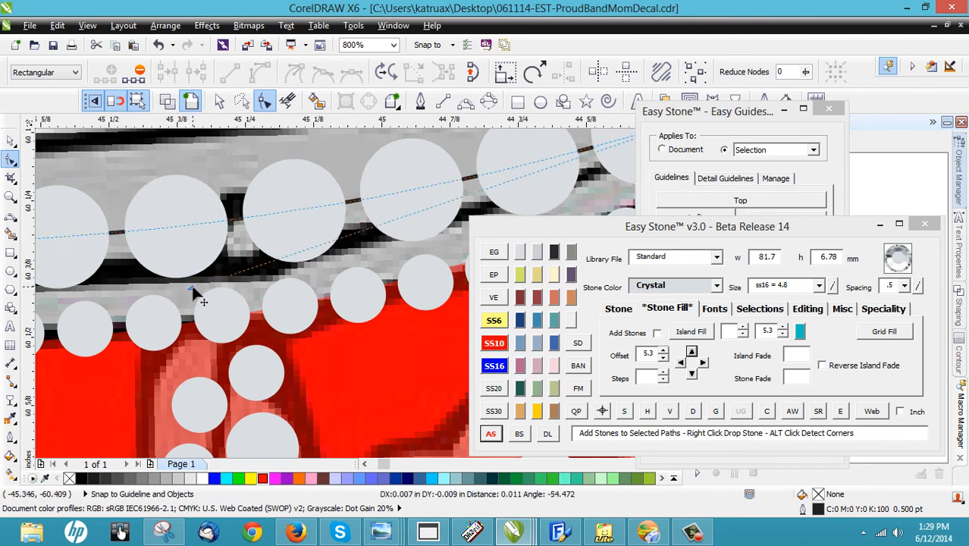
Nudge the left control handle of the ss16 row's curve slightly downward to match the sag on the other half
{"action": "scroll", "coordinate": [343, 259], "scroll_direction": "down", "scroll_amount": 2}
{"action": "scroll", "coordinate": [213, 279], "scroll_direction": "down", "scroll_amount": 1}
{"action": "scroll", "coordinate": [278, 251], "scroll_direction": "up", "scroll_amount": 3}
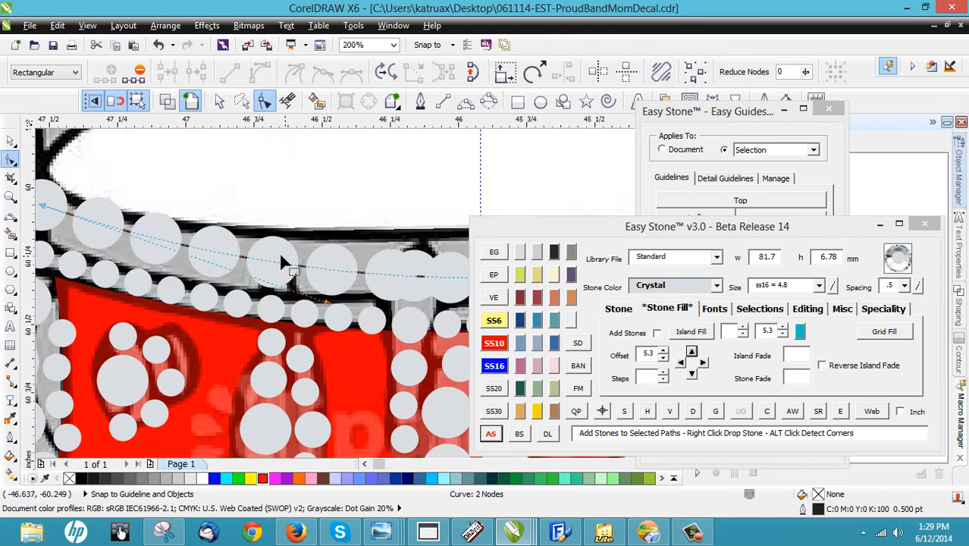
{"action": "scroll", "coordinate": [172, 275], "scroll_direction": "down", "scroll_amount": 1}
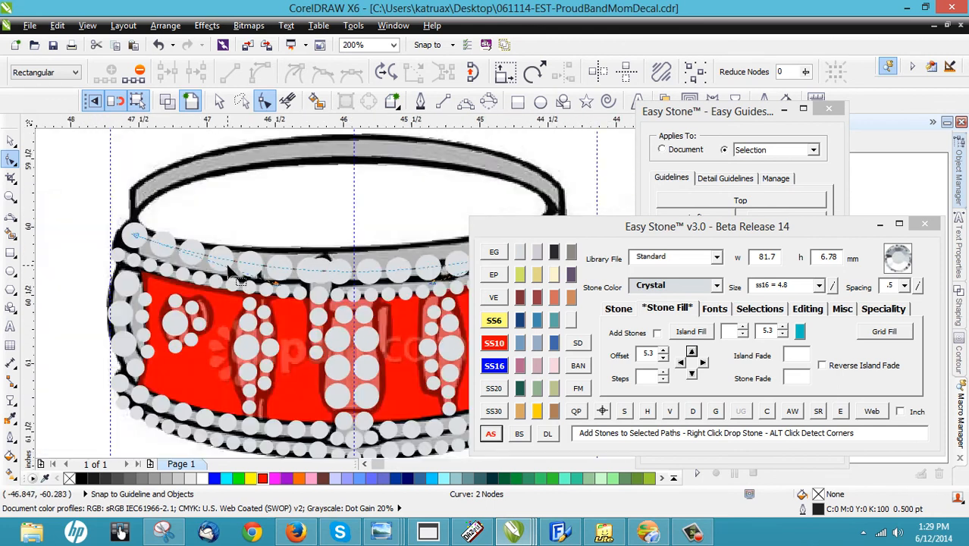
{"action": "scroll", "coordinate": [237, 276], "scroll_direction": "up", "scroll_amount": 2}
{"action": "mouse_move", "coordinate": [333, 301]}
{"action": "left_mouse_down"}
{"action": "mouse_move", "coordinate": [365, 315]}
{"action": "mouse_move", "coordinate": [334, 305]}
{"action": "left_mouse_up"}
{"action": "scroll", "coordinate": [177, 239], "scroll_direction": "down", "scroll_amount": 4}
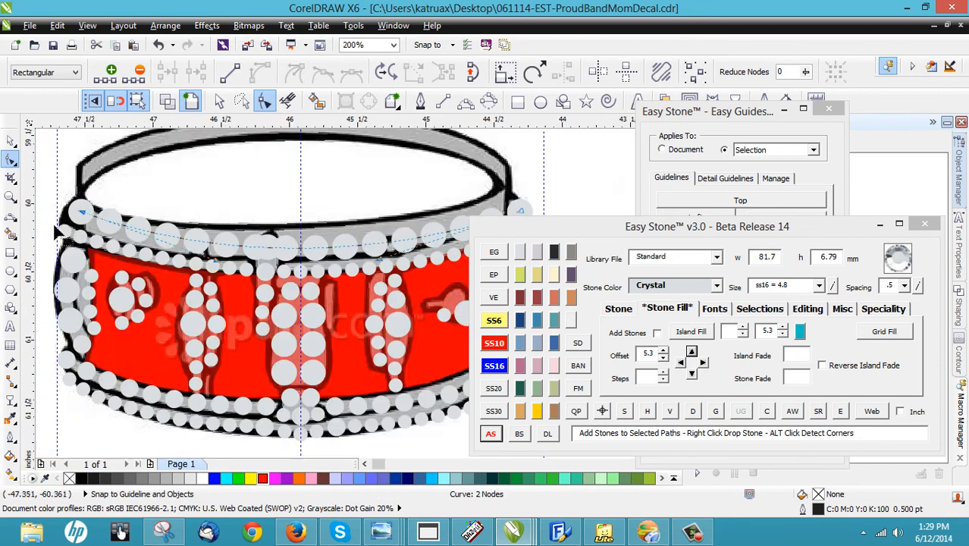
{"action": "scroll", "coordinate": [80, 214], "scroll_direction": "up", "scroll_amount": 1}
{"action": "scroll", "coordinate": [81, 214], "scroll_direction": "down", "scroll_amount": 3}
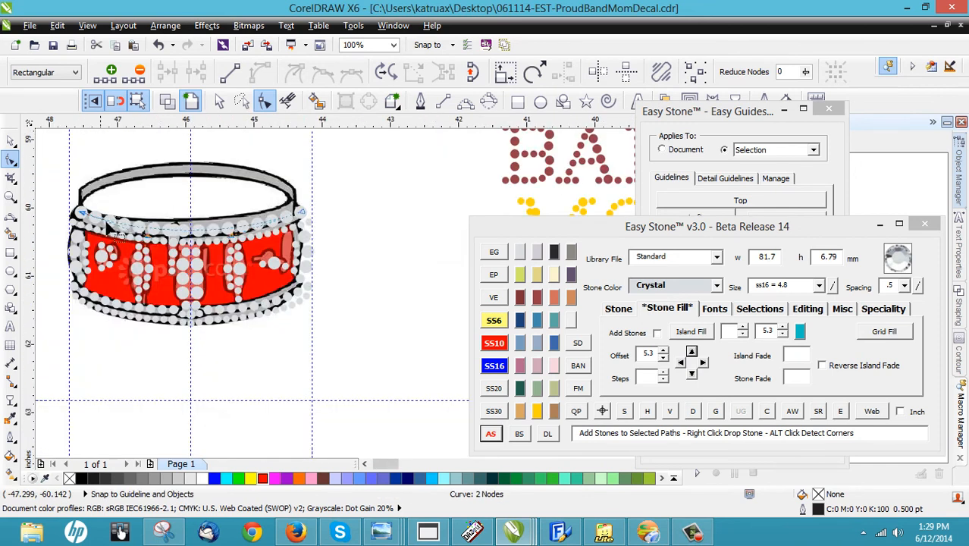
Delete the path beneath the curved ss16 row while keeping its individual stones
{"action": "key", "text": "space"}
{"action": "left_click", "coordinate": [167, 221]}
{"action": "scroll", "coordinate": [165, 222], "scroll_direction": "up", "scroll_amount": 1}
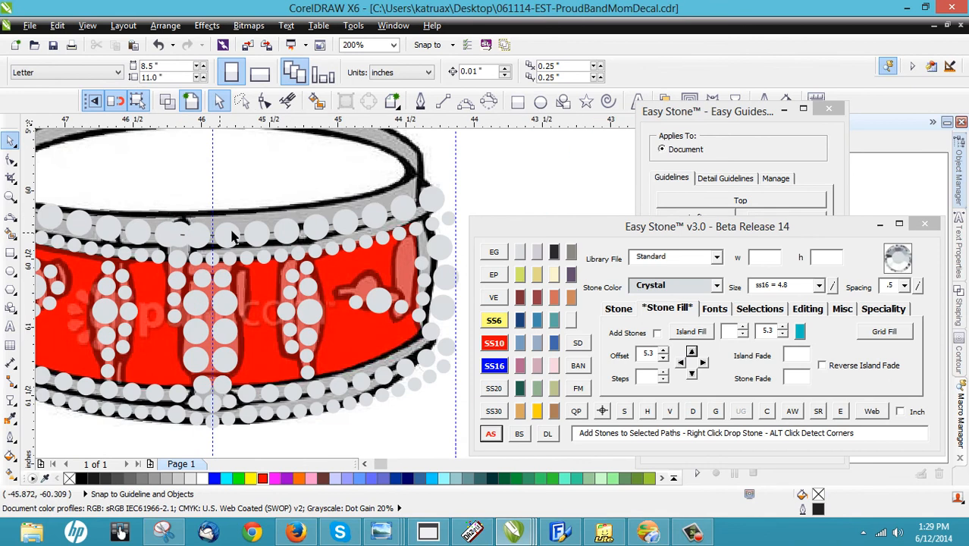
{"action": "left_click", "coordinate": [692, 411]}
{"action": "left_click", "coordinate": [515, 164]}
Move the two ss16 row stones that overlap the central lug stone outward, one to each side of the lug
{"action": "scroll", "coordinate": [138, 236], "scroll_direction": "up", "scroll_amount": 1}
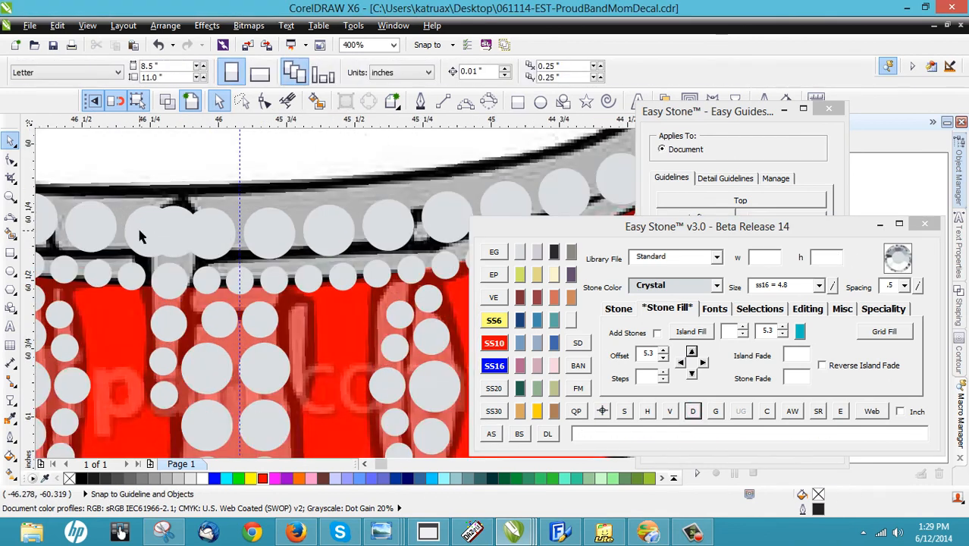
{"action": "scroll", "coordinate": [140, 237], "scroll_direction": "up", "scroll_amount": 1}
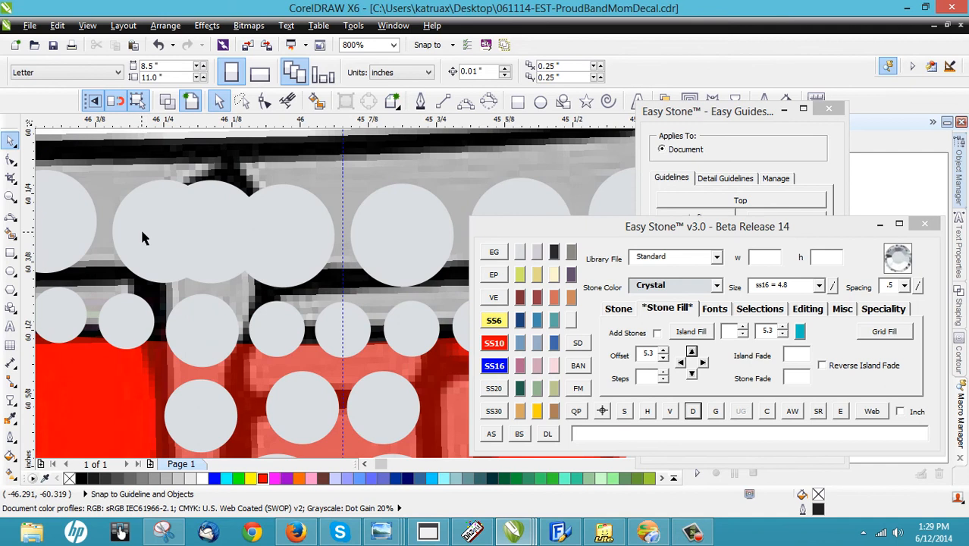
{"action": "left_click", "coordinate": [227, 221]}
{"action": "scroll", "coordinate": [225, 220], "scroll_direction": "down", "scroll_amount": 1}
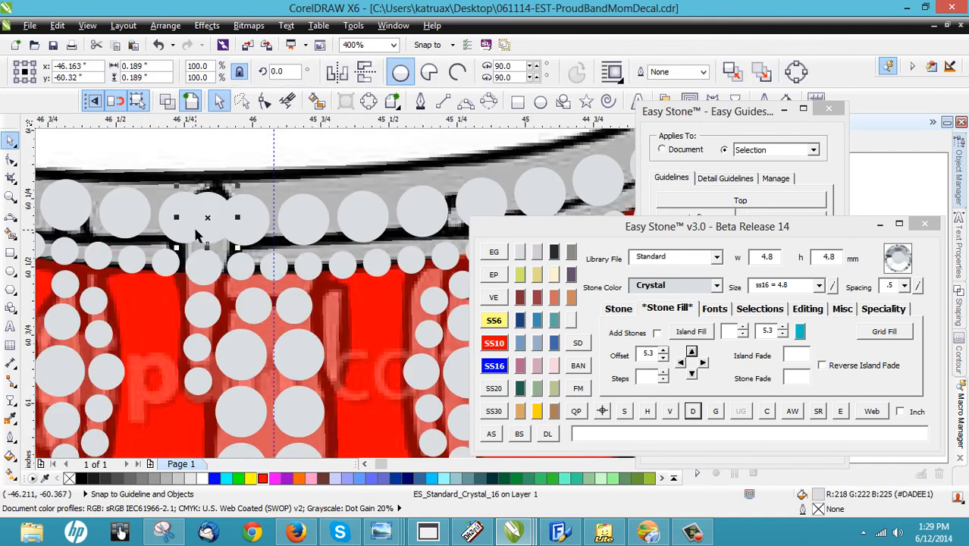
{"action": "scroll", "coordinate": [186, 214], "scroll_direction": "up", "scroll_amount": 1}
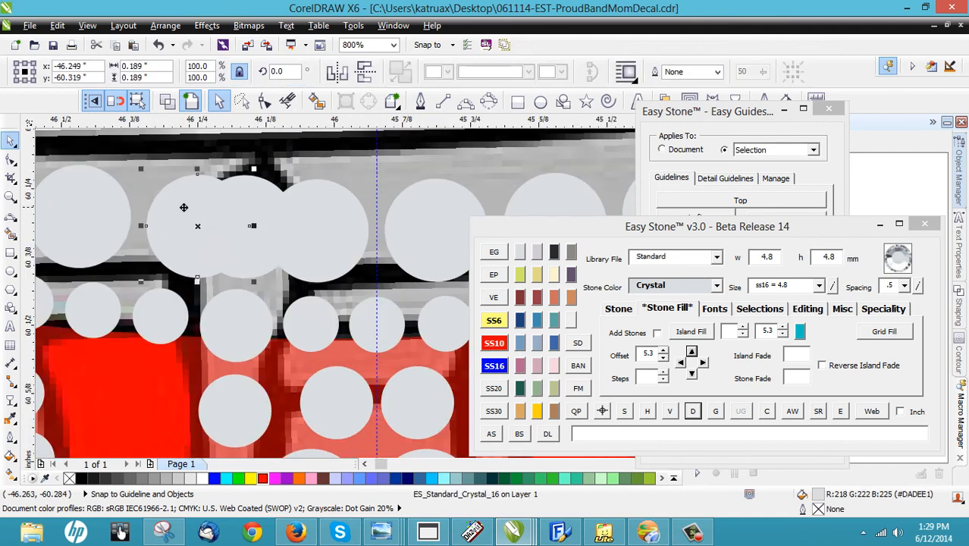
{"action": "left_click_drag", "start_coordinate": [184, 207], "coordinate": [148, 208]}
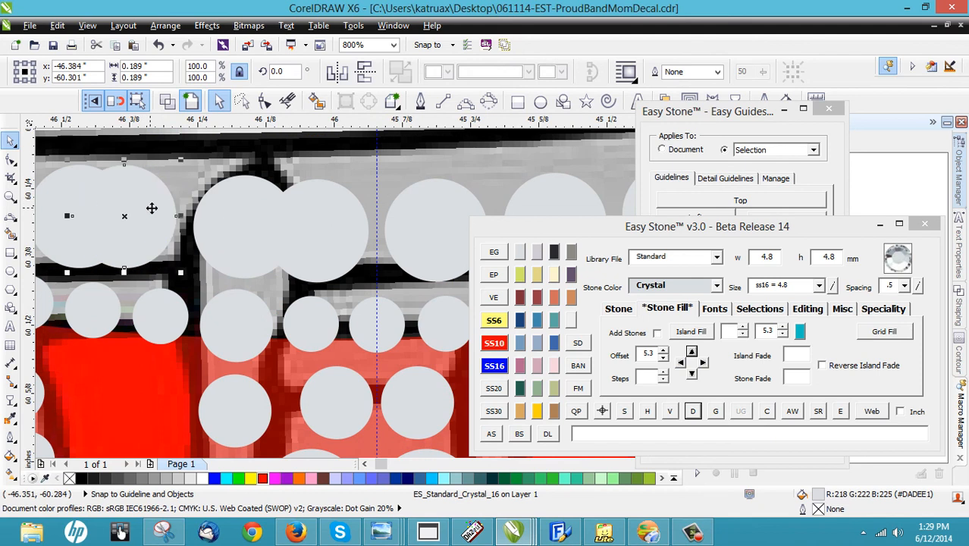
{"action": "left_click", "coordinate": [319, 219]}
{"action": "left_click_drag", "start_coordinate": [291, 225], "coordinate": [326, 227]}
{"action": "scroll", "coordinate": [326, 226], "scroll_direction": "up", "scroll_amount": 1}
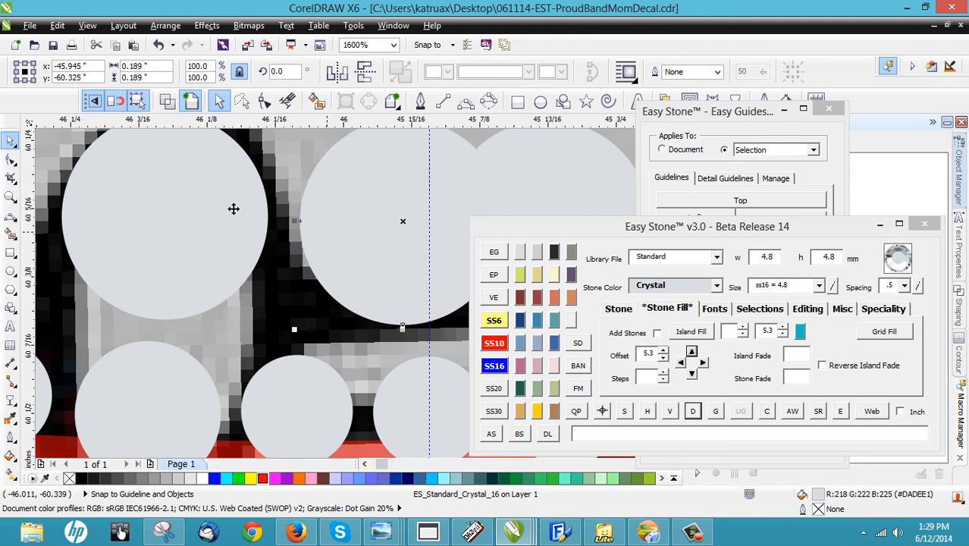
{"action": "scroll", "coordinate": [222, 218], "scroll_direction": "down", "scroll_amount": 3}
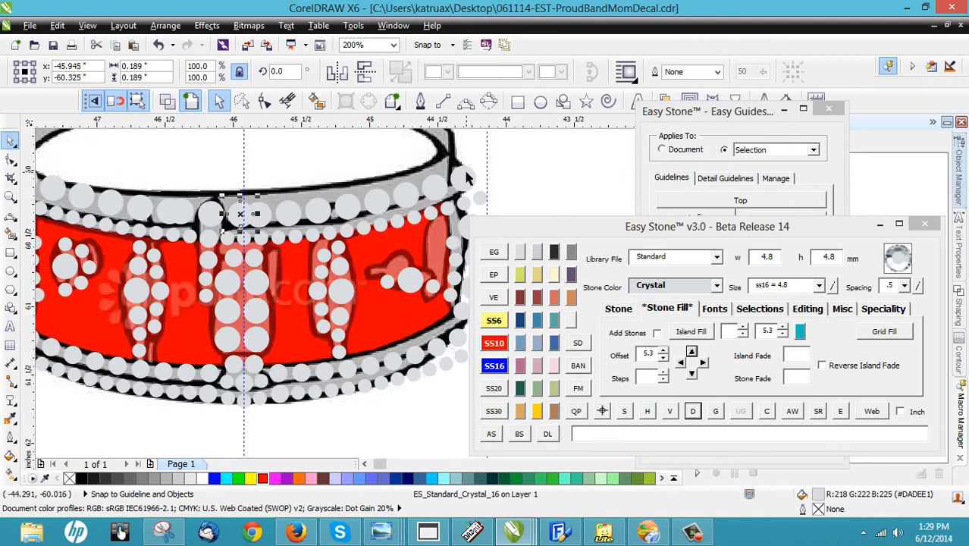
Respace the nine ss16 row stones from the central lug to the drum's upper right end evenly along their path
{"action": "scroll", "coordinate": [307, 218], "scroll_direction": "up", "scroll_amount": 1}
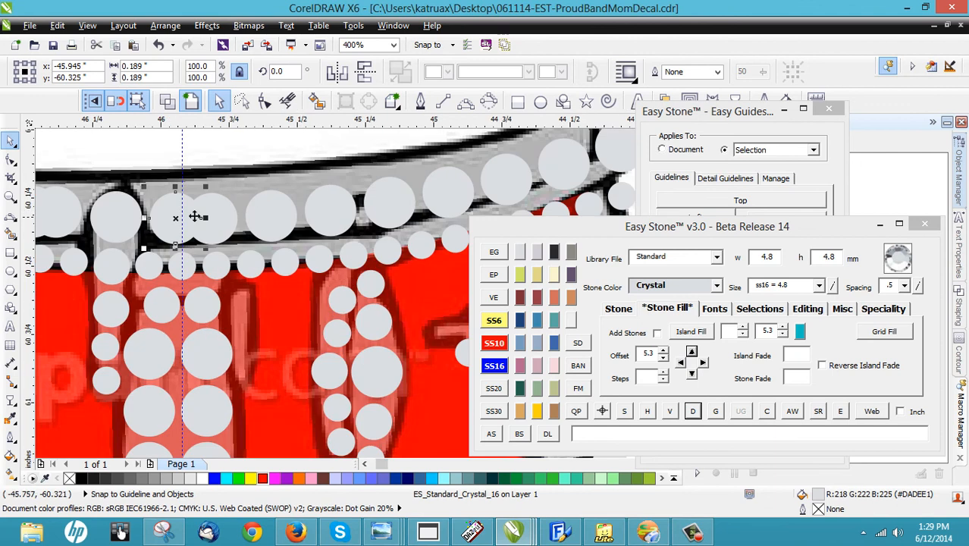
{"action": "scroll", "coordinate": [175, 217], "scroll_direction": "down", "scroll_amount": 1}
{"action": "scroll", "coordinate": [175, 217], "scroll_direction": "up", "scroll_amount": 1}
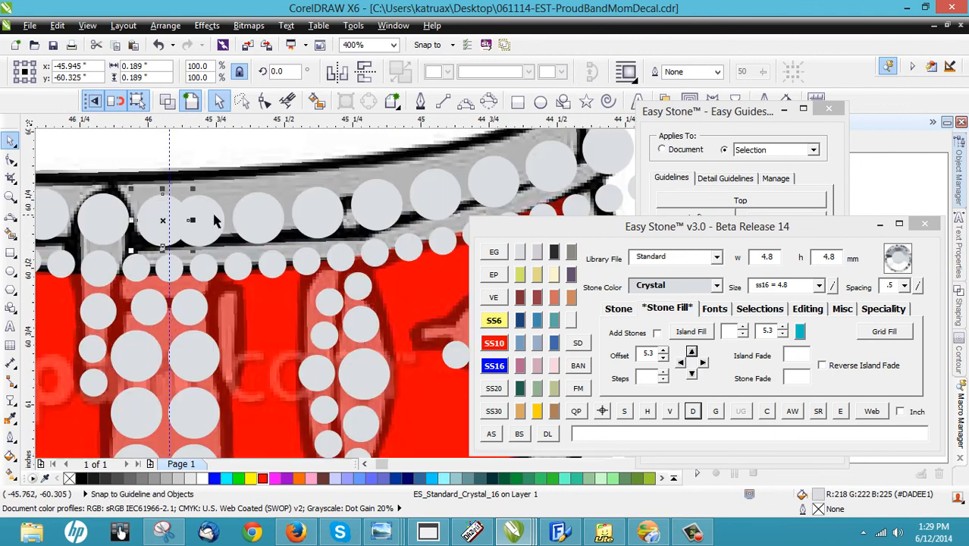
{"action": "left_click", "coordinate": [215, 220], "text": "shift"}
{"action": "left_click", "coordinate": [259, 210], "text": "shift"}
{"action": "left_click", "coordinate": [326, 208], "text": "shift"}
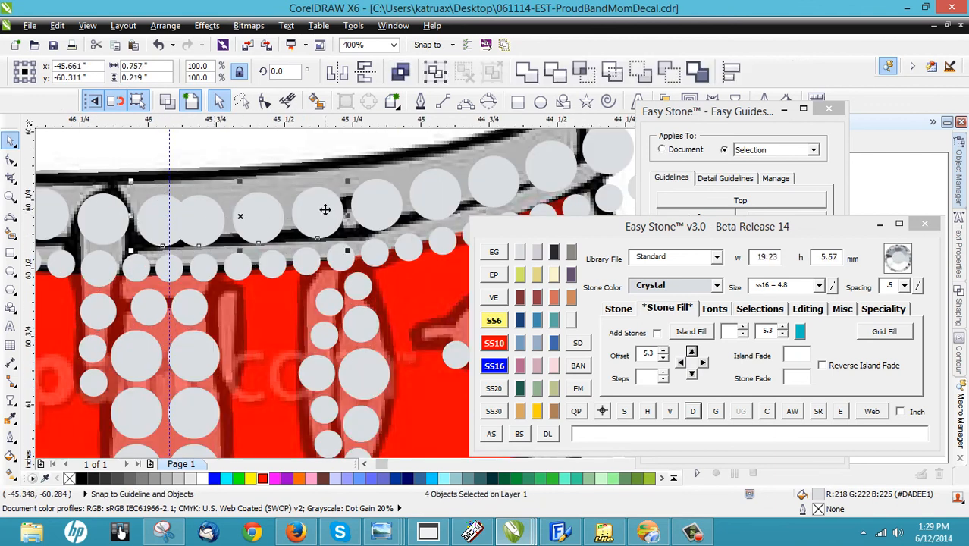
{"action": "left_click", "coordinate": [372, 202], "text": "shift"}
{"action": "left_click", "coordinate": [433, 188], "text": "shift"}
{"action": "left_click", "coordinate": [487, 180], "text": "shift"}
{"action": "left_click", "coordinate": [551, 160], "text": "shift"}
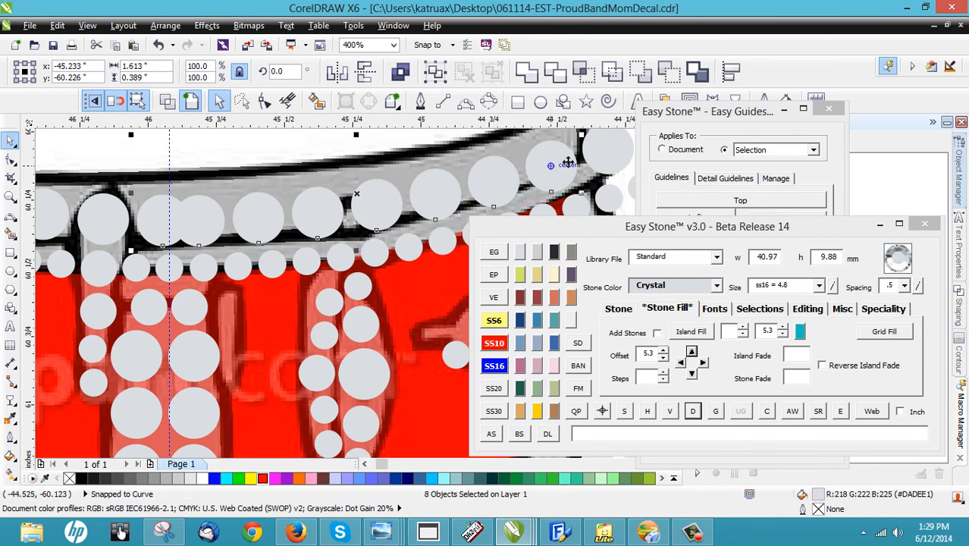
{"action": "left_click", "coordinate": [601, 156], "text": "shift"}
{"action": "scroll", "coordinate": [308, 216], "scroll_direction": "down", "scroll_amount": 1}
{"action": "scroll", "coordinate": [459, 182], "scroll_direction": "up", "scroll_amount": 1}
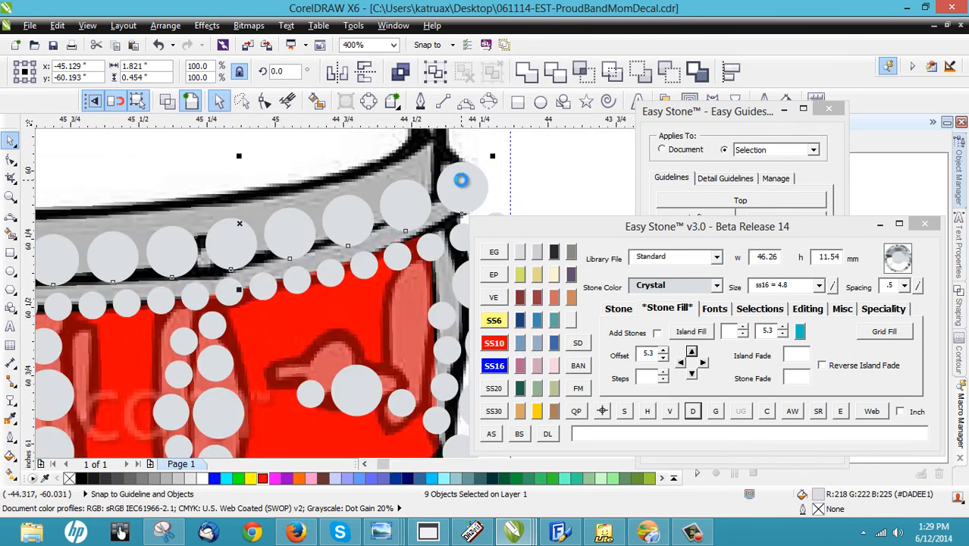
{"action": "scroll", "coordinate": [458, 182], "scroll_direction": "down", "scroll_amount": 1}
{"action": "left_click", "coordinate": [692, 411]}
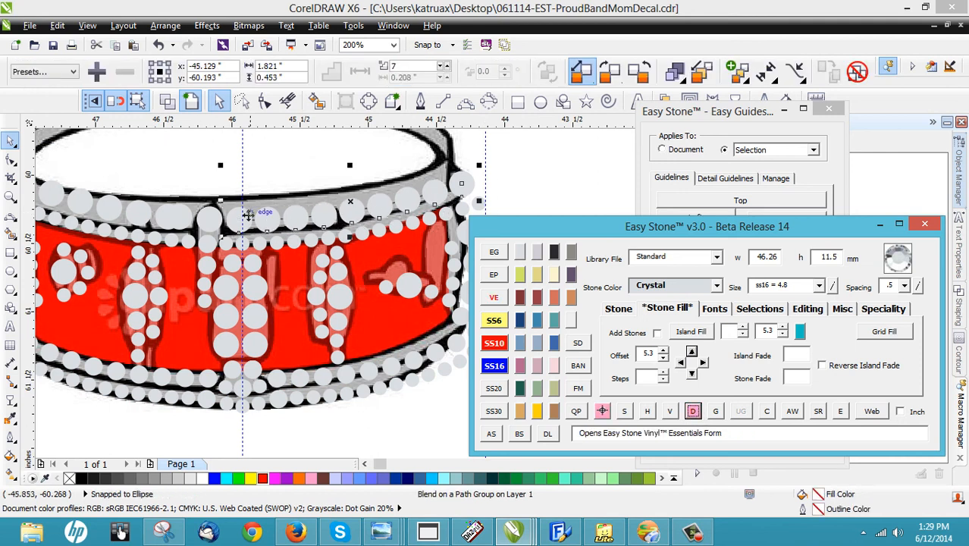
Reduce the respaced right section to six intermediate stones and finalize it as individual stones
{"action": "left_click", "coordinate": [603, 412]}
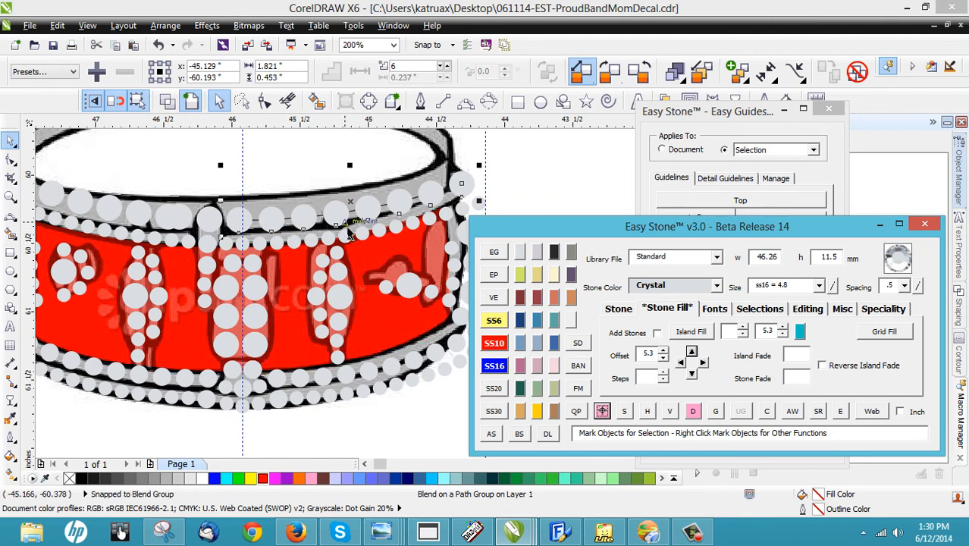
{"action": "left_click", "coordinate": [603, 410]}
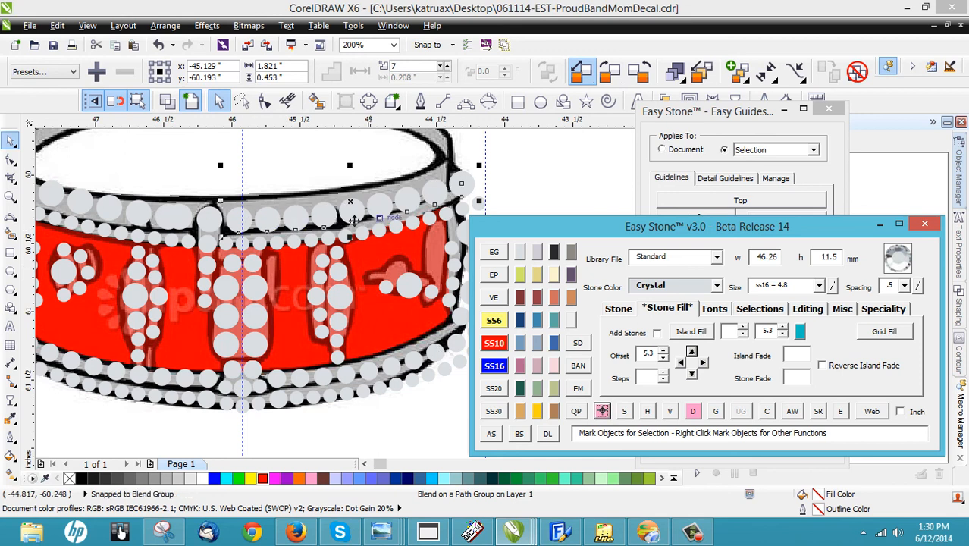
{"action": "right_click", "coordinate": [604, 409]}
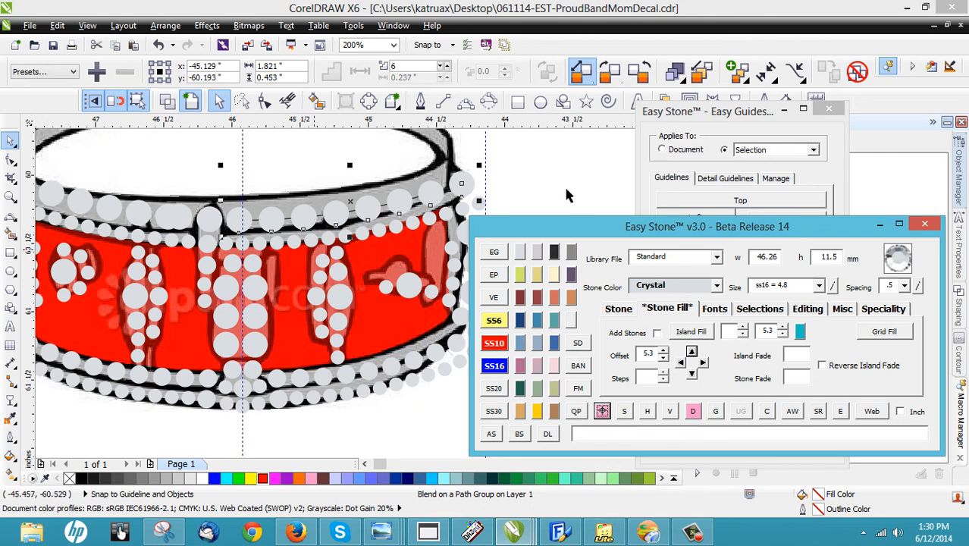
{"action": "left_click", "coordinate": [692, 410]}
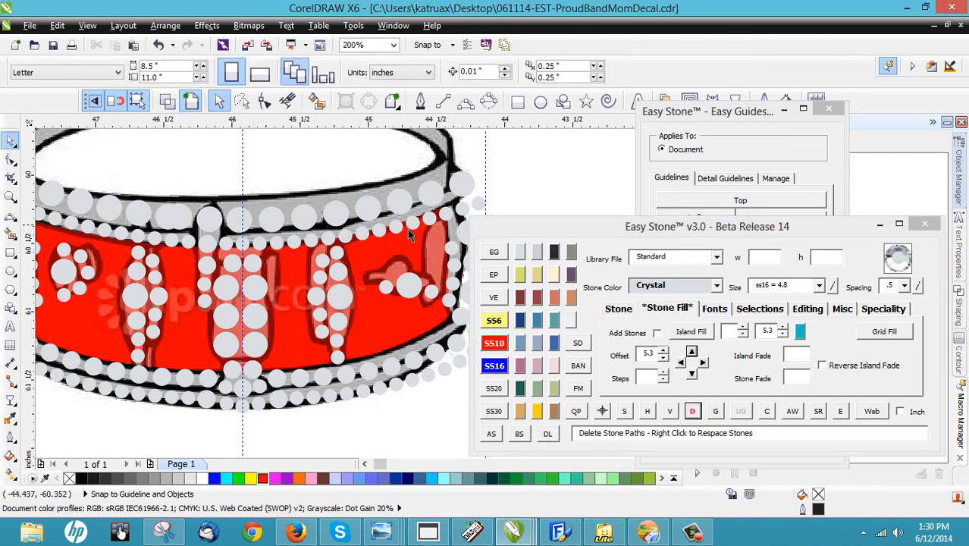
Respace the seven ss16 row stones from the drum's upper left end to the central lug evenly along their path
{"action": "scroll", "coordinate": [407, 232], "scroll_direction": "down", "scroll_amount": 1}
{"action": "scroll", "coordinate": [263, 248], "scroll_direction": "up", "scroll_amount": 1}
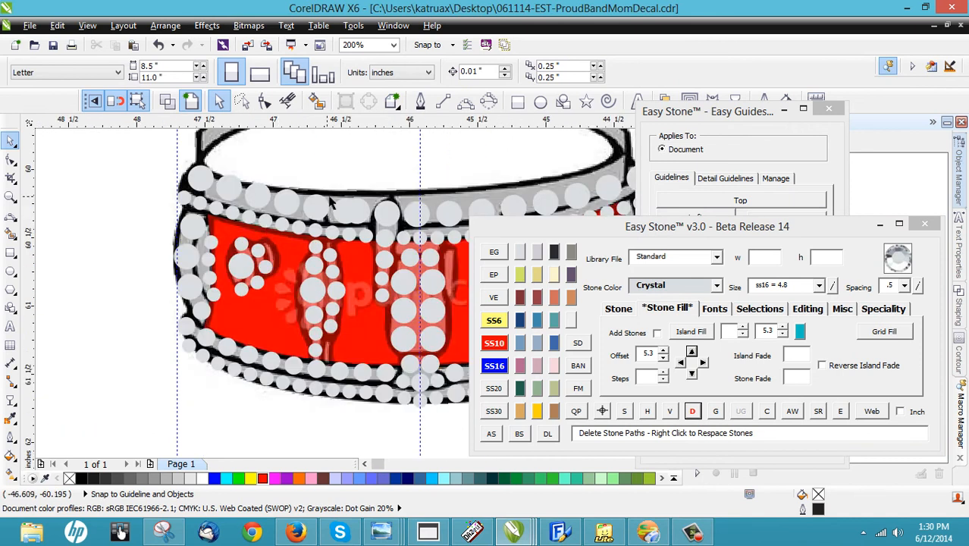
{"action": "scroll", "coordinate": [383, 233], "scroll_direction": "up", "scroll_amount": 1}
{"action": "scroll", "coordinate": [400, 255], "scroll_direction": "down", "scroll_amount": 1}
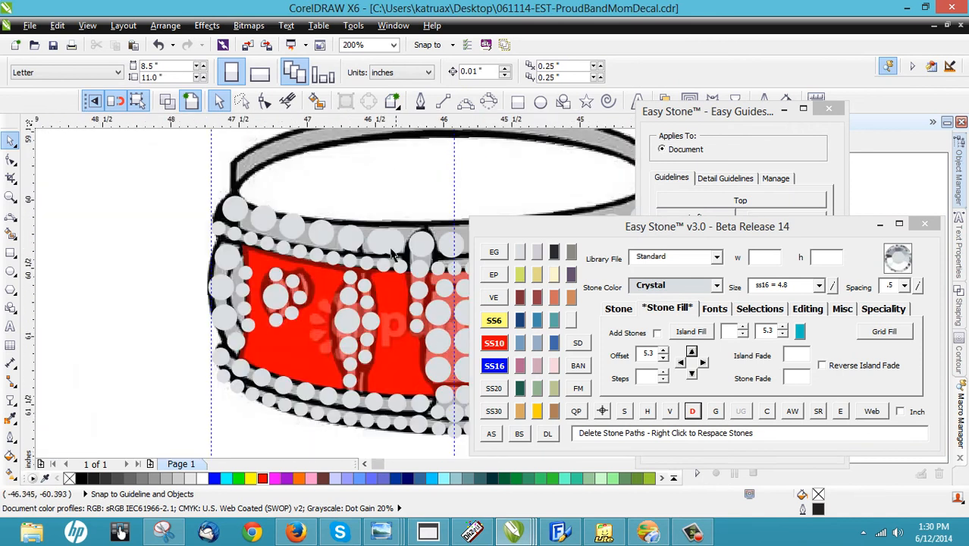
{"action": "scroll", "coordinate": [376, 243], "scroll_direction": "up", "scroll_amount": 1}
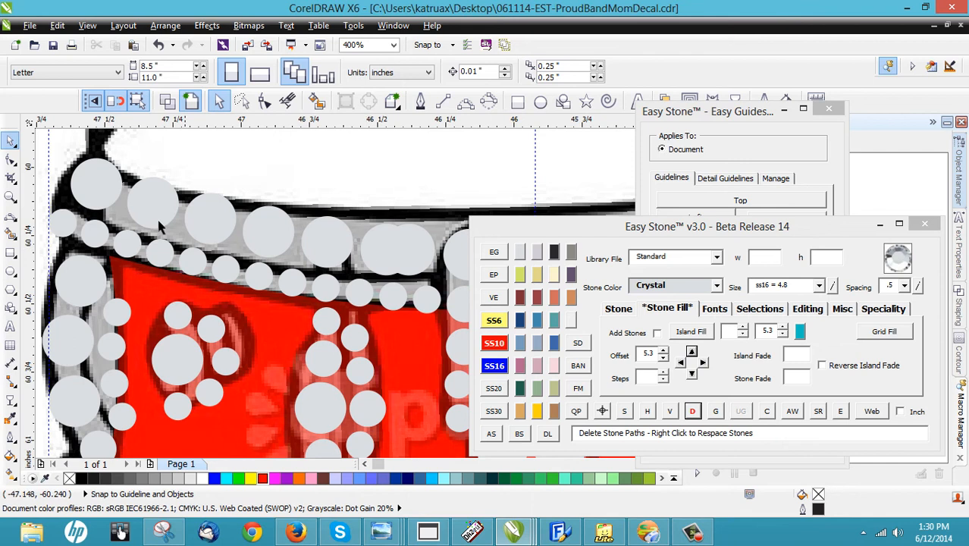
{"action": "left_click", "coordinate": [103, 194]}
{"action": "left_click", "coordinate": [169, 216], "text": "shift"}
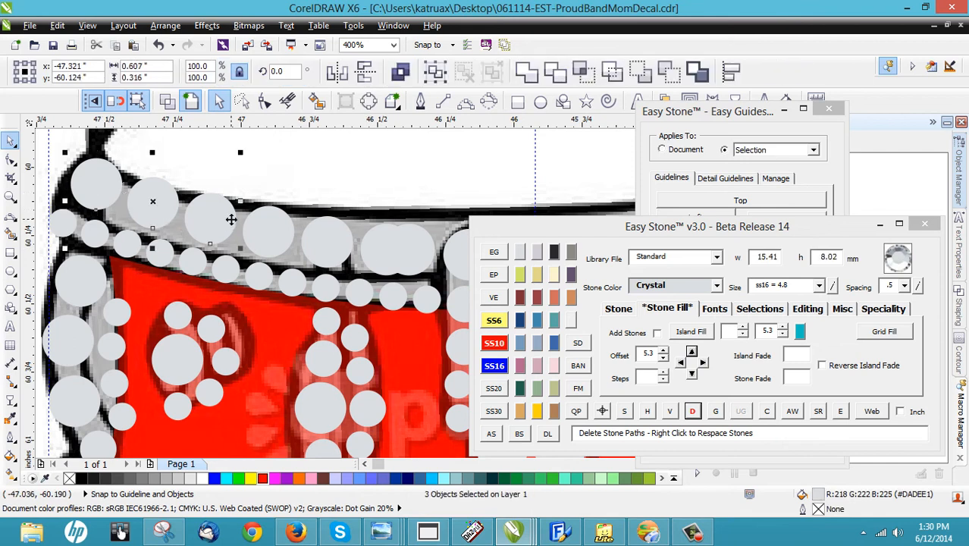
{"action": "left_click", "coordinate": [231, 220], "text": "shift"}
{"action": "left_click", "coordinate": [272, 238], "text": "shift"}
{"action": "left_click", "coordinate": [330, 247], "text": "shift"}
{"action": "left_click", "coordinate": [374, 265], "text": "shift"}
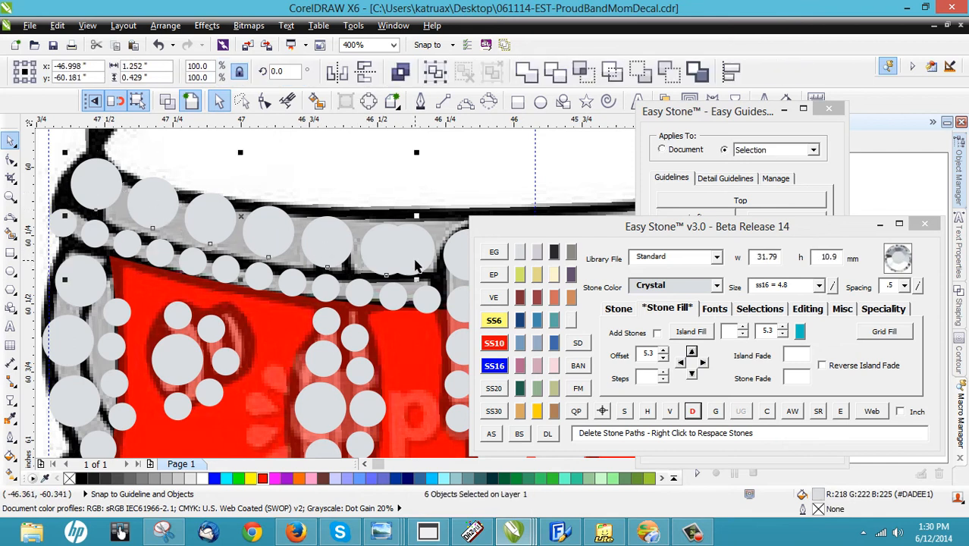
{"action": "left_click", "coordinate": [428, 262], "text": "shift"}
{"action": "left_click", "coordinate": [693, 411]}
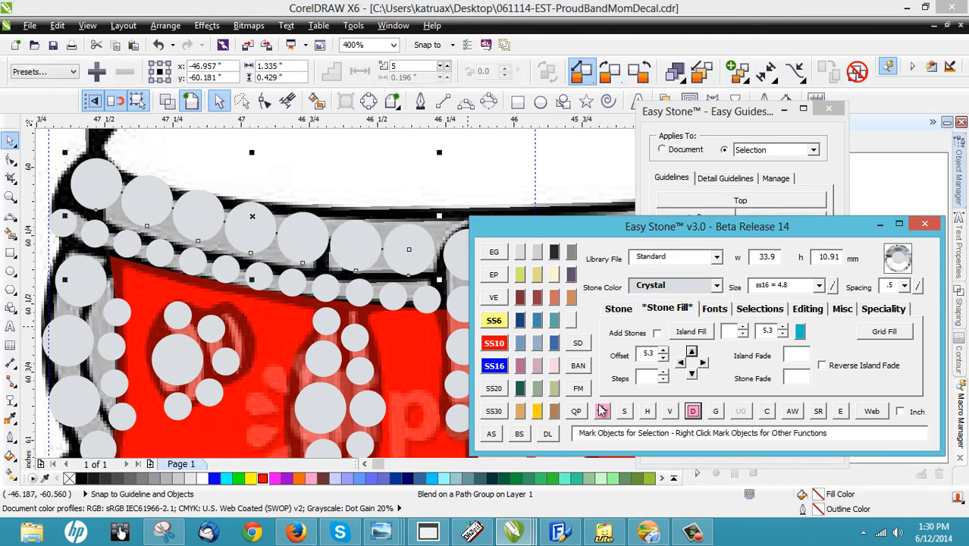
Reduce the respaced left section to four intermediate stones and finalize it as individual stones
{"action": "left_click", "coordinate": [602, 410]}
{"action": "left_click", "coordinate": [694, 413]}
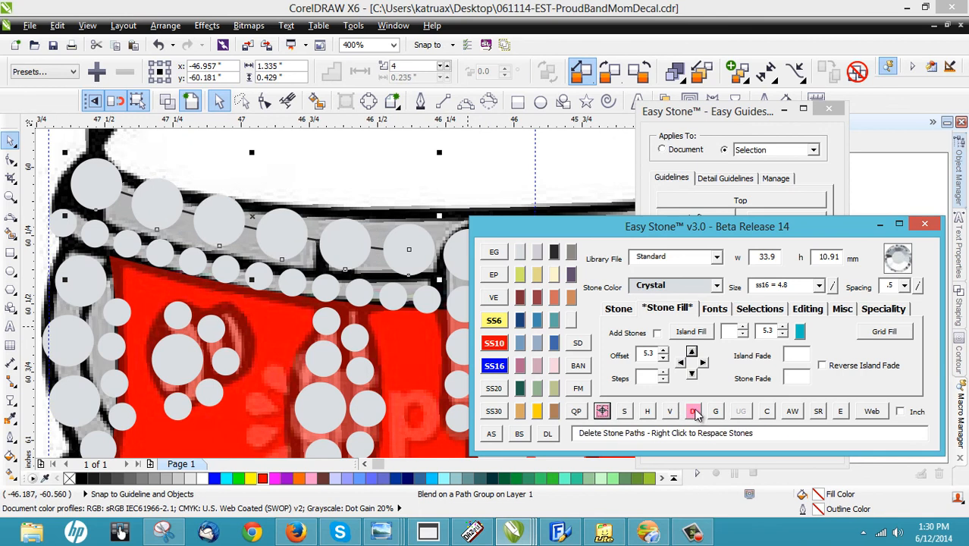
{"action": "left_click", "coordinate": [251, 172]}
{"action": "scroll", "coordinate": [119, 226], "scroll_direction": "down", "scroll_amount": 1}
{"action": "scroll", "coordinate": [251, 219], "scroll_direction": "down", "scroll_amount": 1}
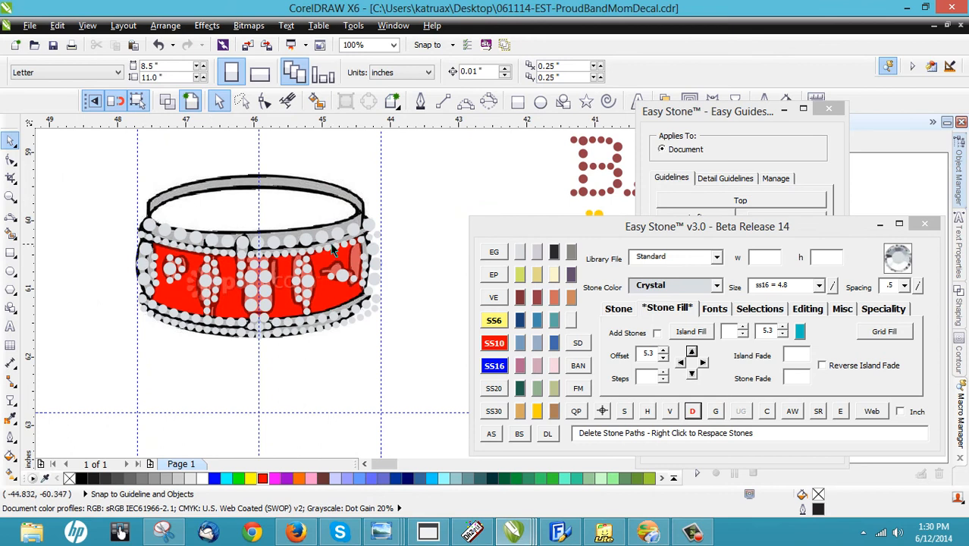
{"action": "scroll", "coordinate": [324, 232], "scroll_direction": "up", "scroll_amount": 1}
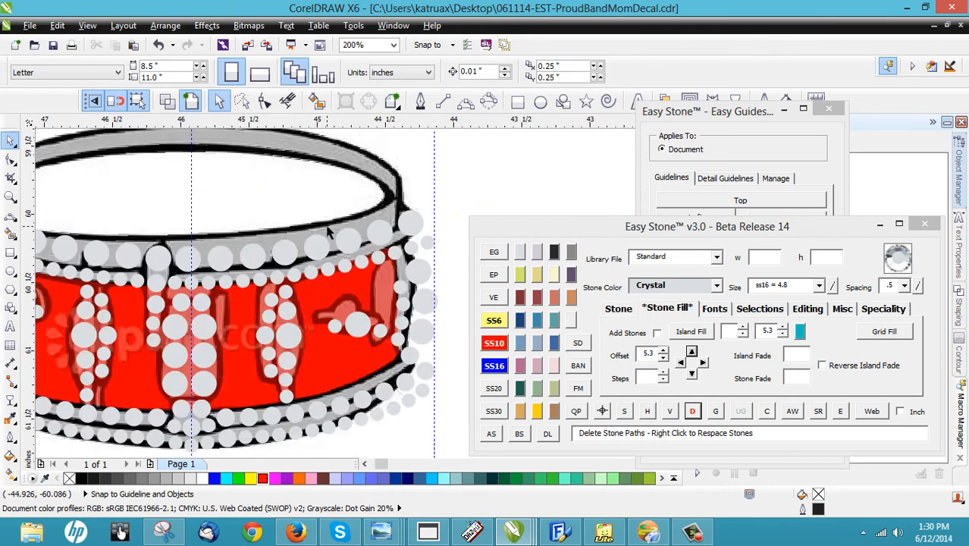
Place a copy of an ss10 stone just above the ss16 stone at the left end of the drum's curved rim row
{"action": "scroll", "coordinate": [422, 195], "scroll_direction": "up", "scroll_amount": 1}
{"action": "scroll", "coordinate": [417, 198], "scroll_direction": "down", "scroll_amount": 1}
{"action": "scroll", "coordinate": [403, 198], "scroll_direction": "up", "scroll_amount": 1}
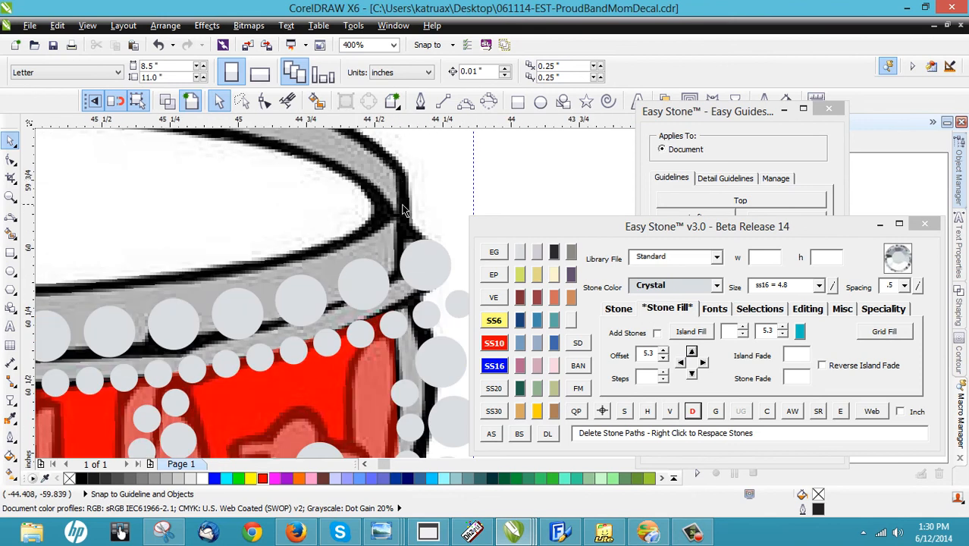
{"action": "scroll", "coordinate": [410, 213], "scroll_direction": "down", "scroll_amount": 2}
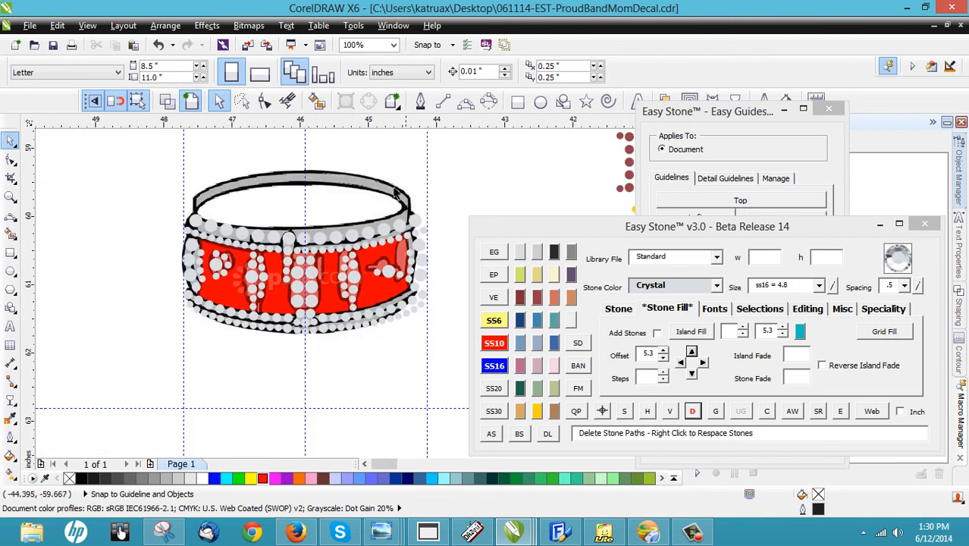
{"action": "scroll", "coordinate": [193, 213], "scroll_direction": "up", "scroll_amount": 3}
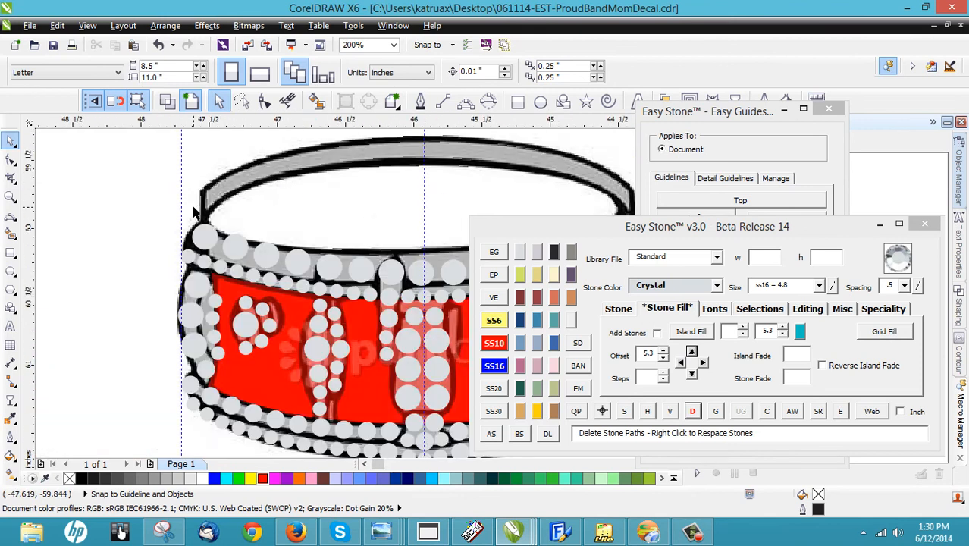
{"action": "scroll", "coordinate": [192, 274], "scroll_direction": "up", "scroll_amount": 1}
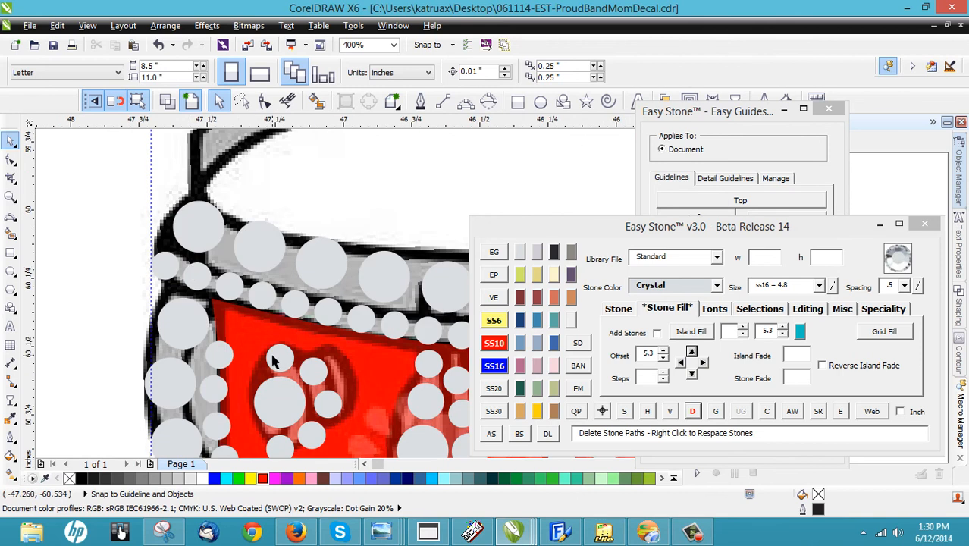
{"action": "scroll", "coordinate": [238, 297], "scroll_direction": "down", "scroll_amount": 1}
{"action": "scroll", "coordinate": [262, 269], "scroll_direction": "up", "scroll_amount": 1}
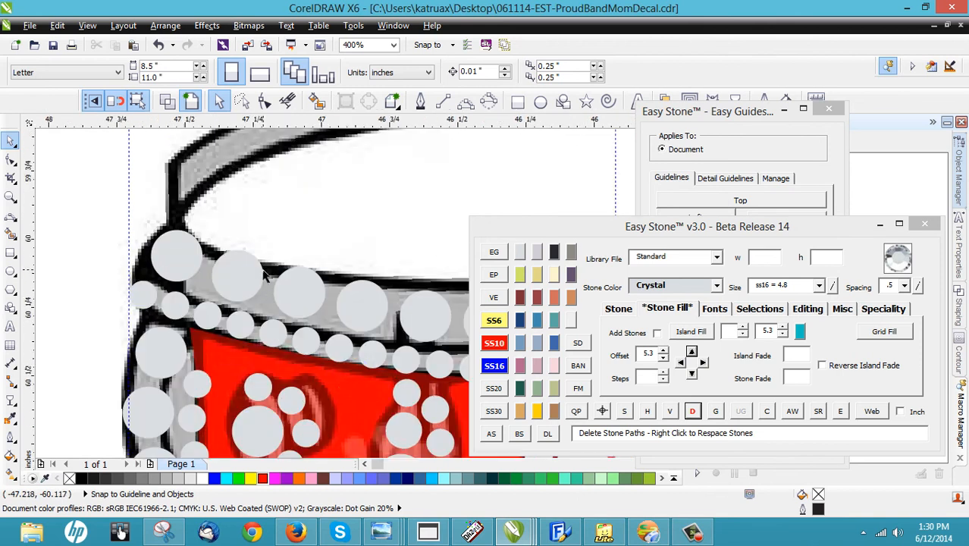
{"action": "left_click", "coordinate": [403, 429]}
{"action": "left_click_drag", "start_coordinate": [403, 429], "coordinate": [196, 208]}
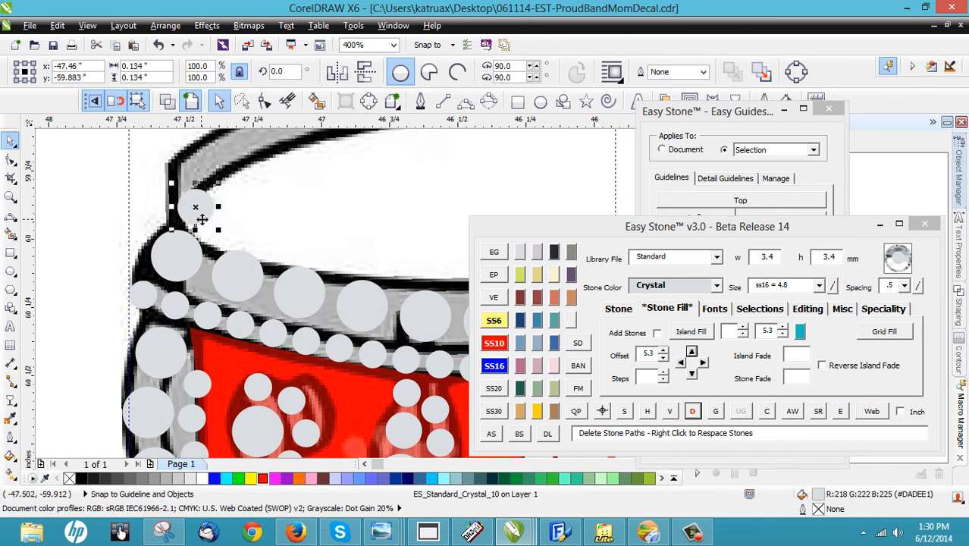
{"action": "scroll", "coordinate": [201, 218], "scroll_direction": "down", "scroll_amount": 1}
{"action": "scroll", "coordinate": [195, 213], "scroll_direction": "up", "scroll_amount": 1}
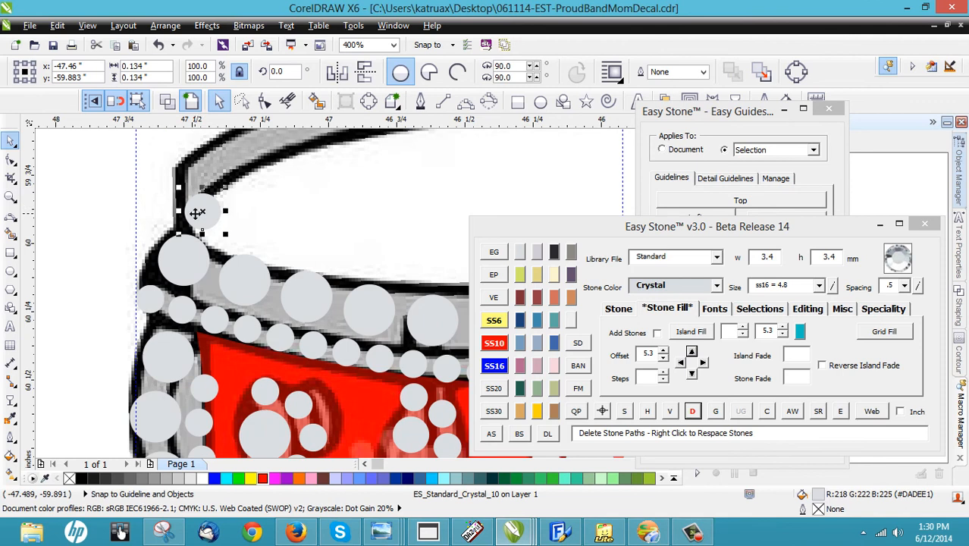
Add an ss16 stone above the new ss10 stone at the left end of the drum's upper hoop, vertically aligned with the rim's end stone
{"action": "left_click", "coordinate": [187, 274], "text": "shift"}
{"action": "left_click_drag", "start_coordinate": [188, 291], "coordinate": [201, 225]}
{"action": "left_click", "coordinate": [94, 255]}
{"action": "scroll", "coordinate": [59, 244], "scroll_direction": "down", "scroll_amount": 1}
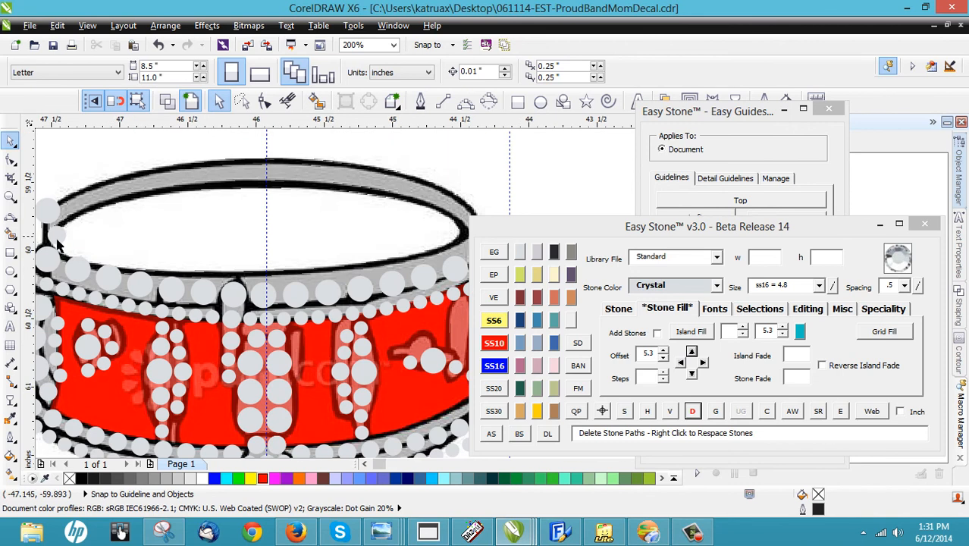
{"action": "scroll", "coordinate": [258, 239], "scroll_direction": "down", "scroll_amount": 1}
{"action": "scroll", "coordinate": [150, 250], "scroll_direction": "up", "scroll_amount": 1}
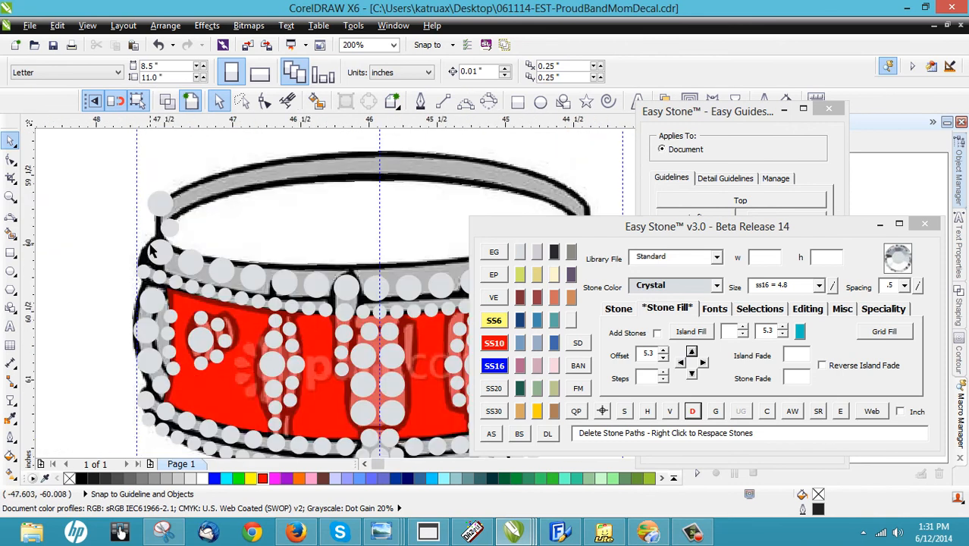
{"action": "scroll", "coordinate": [151, 247], "scroll_direction": "up", "scroll_amount": 1}
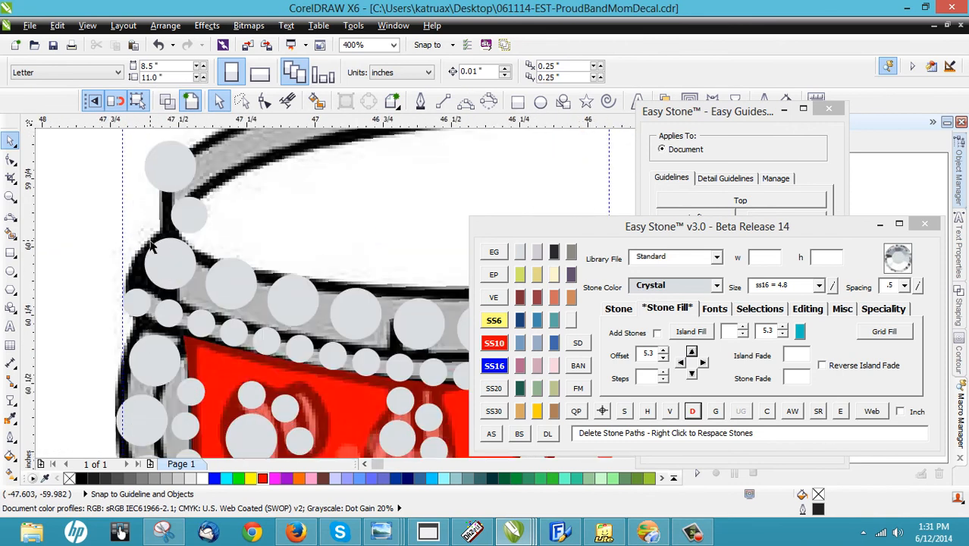
{"action": "scroll", "coordinate": [129, 222], "scroll_direction": "down", "scroll_amount": 1}
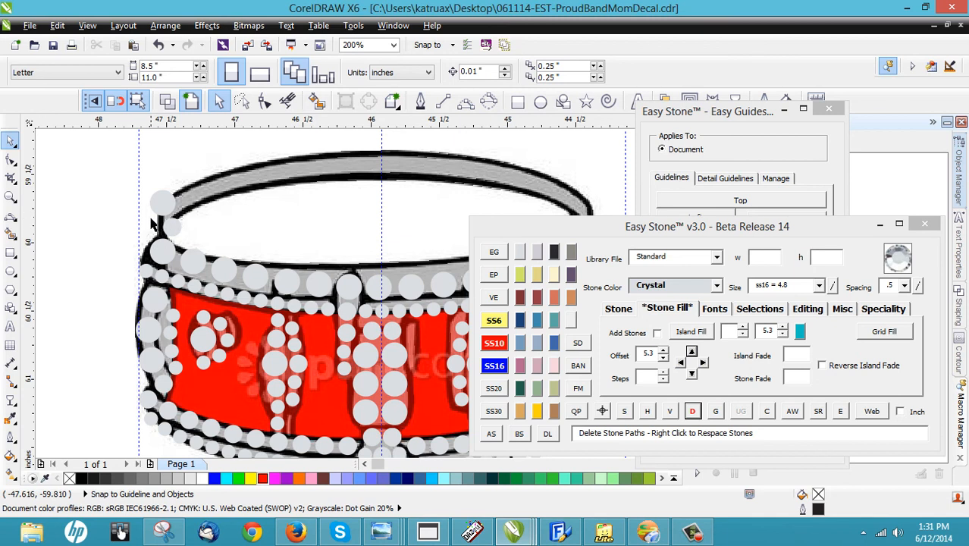
{"action": "scroll", "coordinate": [154, 224], "scroll_direction": "down", "scroll_amount": 1}
{"action": "scroll", "coordinate": [173, 230], "scroll_direction": "up", "scroll_amount": 1}
Copy the upper ss16, ss10 and lower ss16 stones at the drum's left edge over to its right side
{"action": "left_click", "coordinate": [143, 203]}
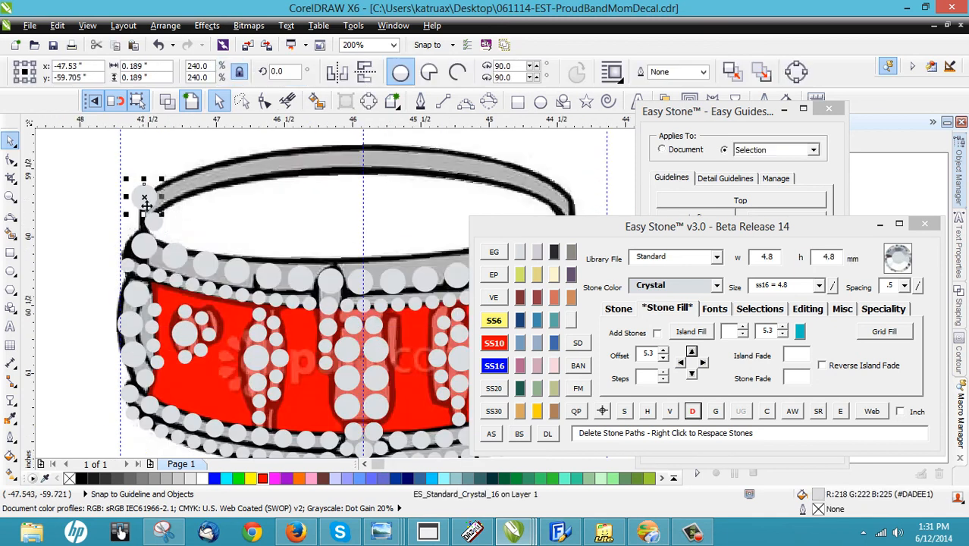
{"action": "scroll", "coordinate": [147, 209], "scroll_direction": "up", "scroll_amount": 1}
{"action": "left_click", "coordinate": [162, 236], "text": "shift"}
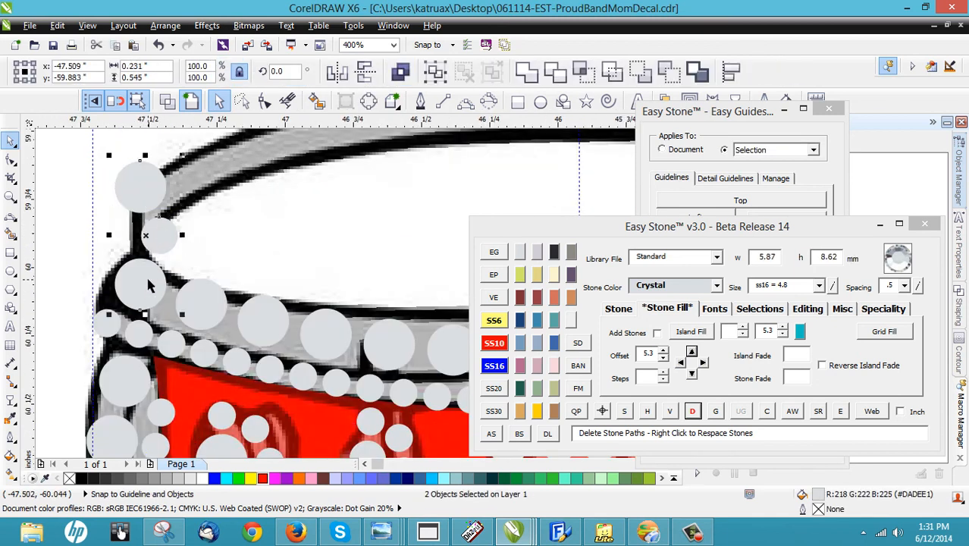
{"action": "left_click", "coordinate": [148, 279], "text": "shift"}
{"action": "scroll", "coordinate": [113, 213], "scroll_direction": "down", "scroll_amount": 1}
{"action": "left_click_drag", "start_coordinate": [127, 200], "coordinate": [578, 171]}
{"action": "scroll", "coordinate": [361, 178], "scroll_direction": "down", "scroll_amount": 1}
{"action": "scroll", "coordinate": [442, 191], "scroll_direction": "up", "scroll_amount": 2}
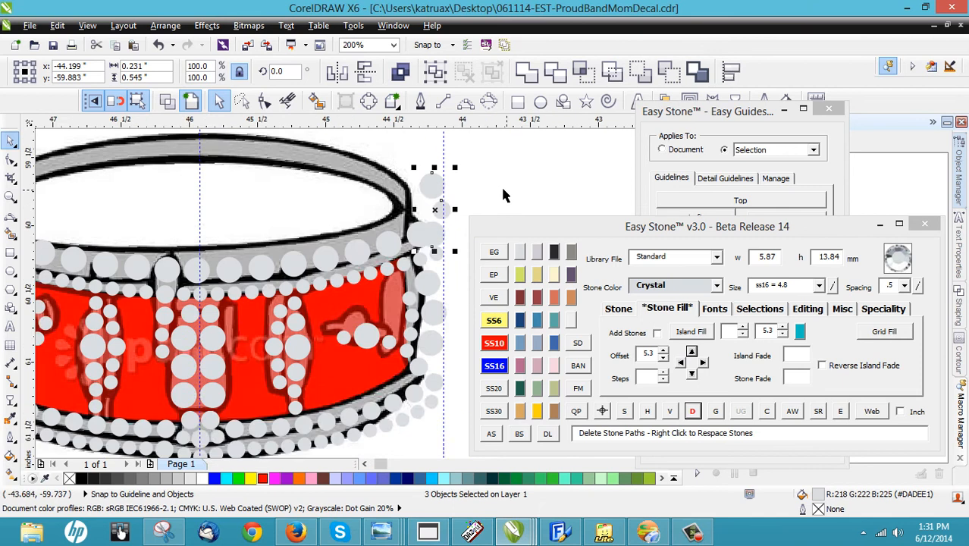
Mirror the copied three-stone group horizontally and align it with the ss16 stone at the rim row's right end
{"action": "left_click_drag", "start_coordinate": [366, 181], "coordinate": [410, 173]}
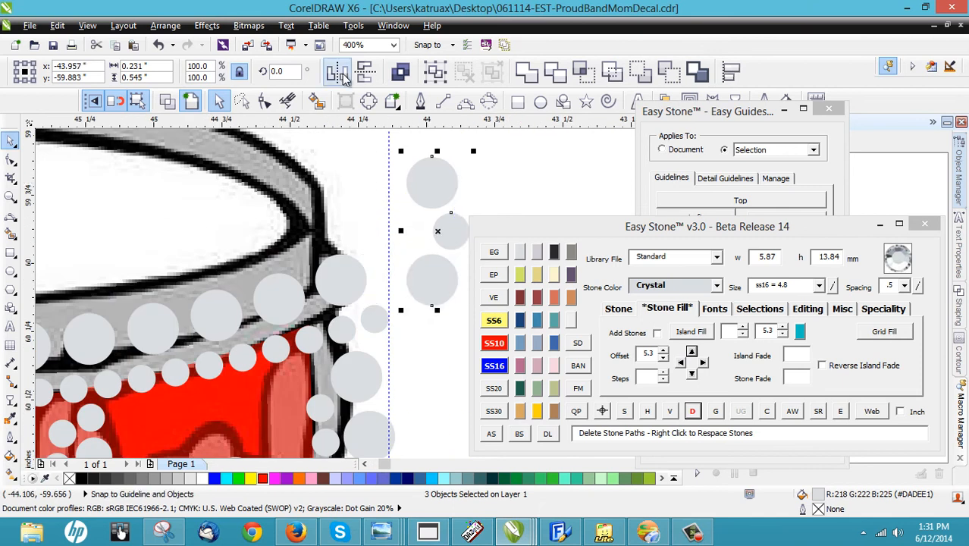
{"action": "left_click", "coordinate": [338, 73]}
{"action": "left_click_drag", "start_coordinate": [440, 277], "coordinate": [342, 279]}
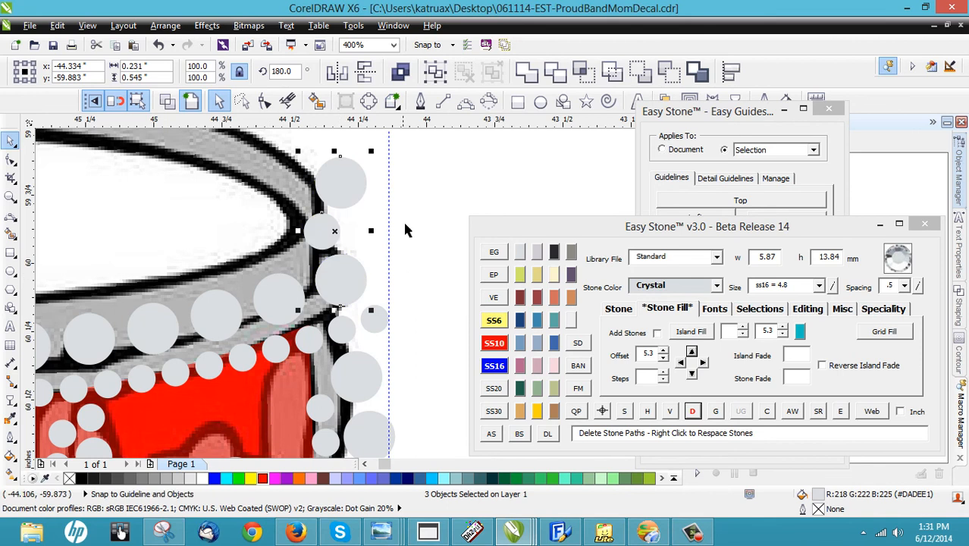
{"action": "left_click", "coordinate": [402, 220]}
{"action": "scroll", "coordinate": [402, 220], "scroll_direction": "down", "scroll_amount": 1}
{"action": "scroll", "coordinate": [415, 219], "scroll_direction": "down", "scroll_amount": 1}
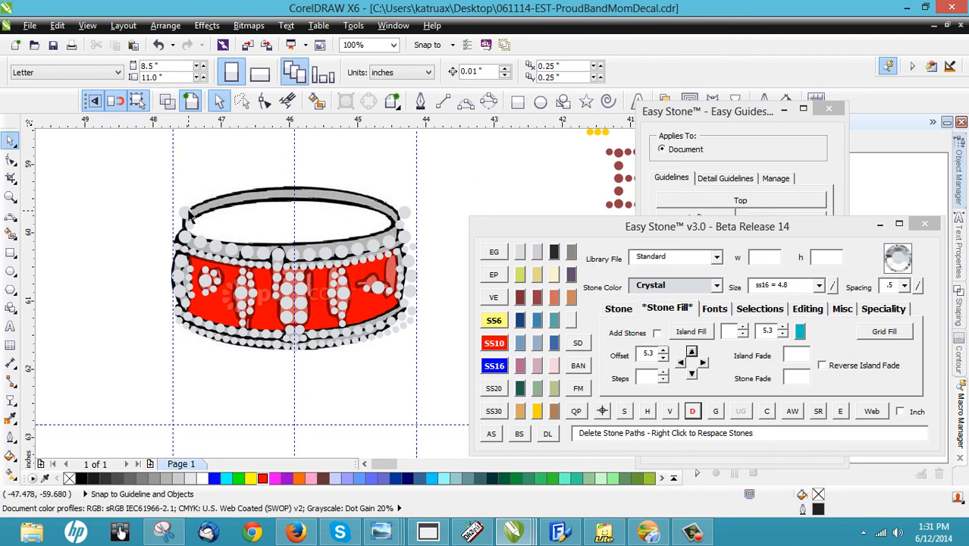
Add a straight path of ss16 crystal stones with .5 spacing between the two uppermost ss16 stones on either side
{"action": "left_click", "coordinate": [191, 217]}
{"action": "left_click", "coordinate": [402, 218], "text": "shift"}
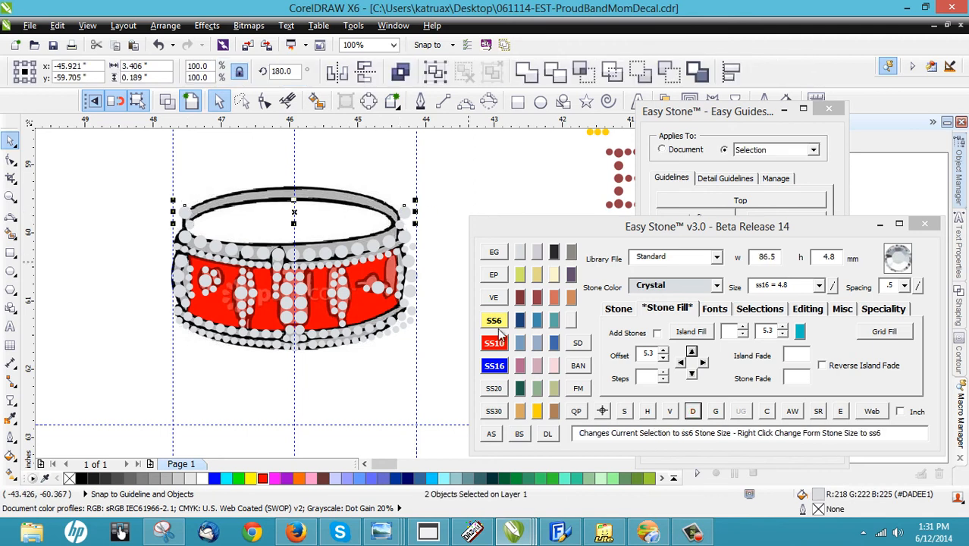
{"action": "left_click", "coordinate": [493, 367]}
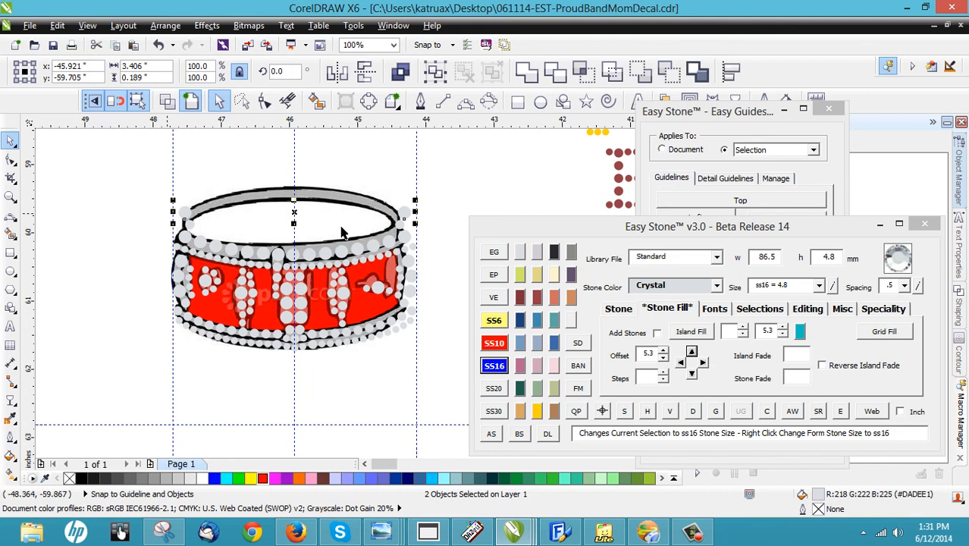
{"action": "left_click", "coordinate": [496, 435]}
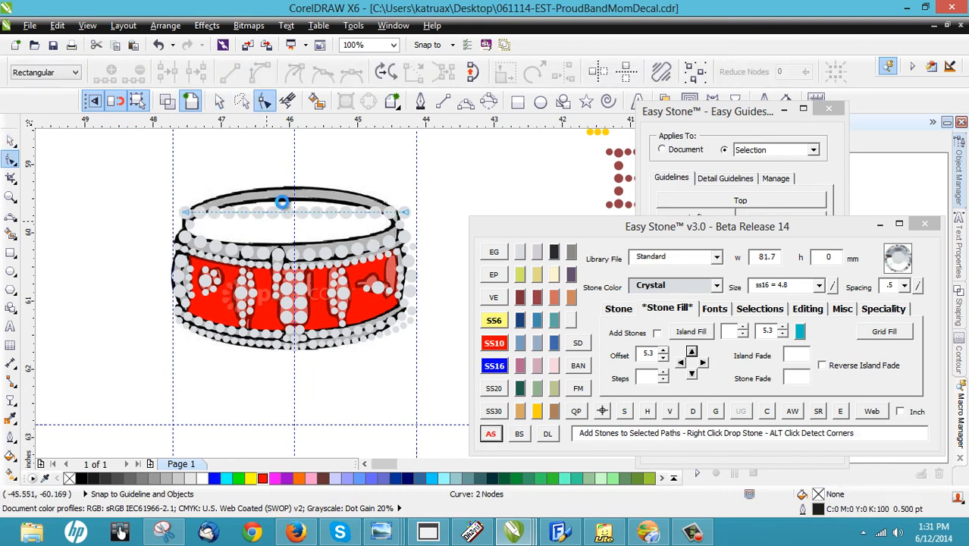
Bend the straight ss16 stone path upward so it follows the arc of the drum's upper hoop
{"action": "scroll", "coordinate": [283, 202], "scroll_direction": "up", "scroll_amount": 2}
{"action": "left_click_drag", "start_coordinate": [312, 225], "coordinate": [298, 159]}
{"action": "scroll", "coordinate": [298, 159], "scroll_direction": "down", "scroll_amount": 2}
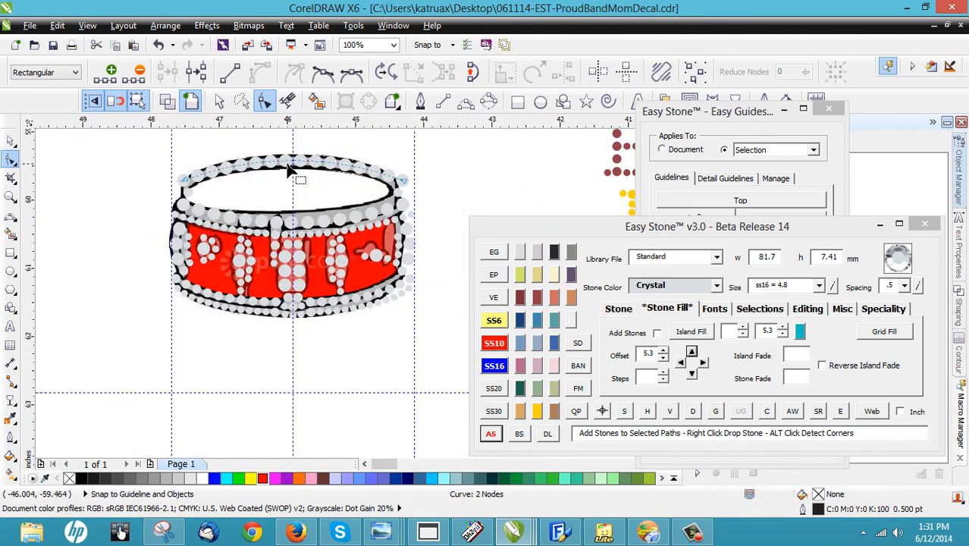
{"action": "left_click", "coordinate": [11, 141]}
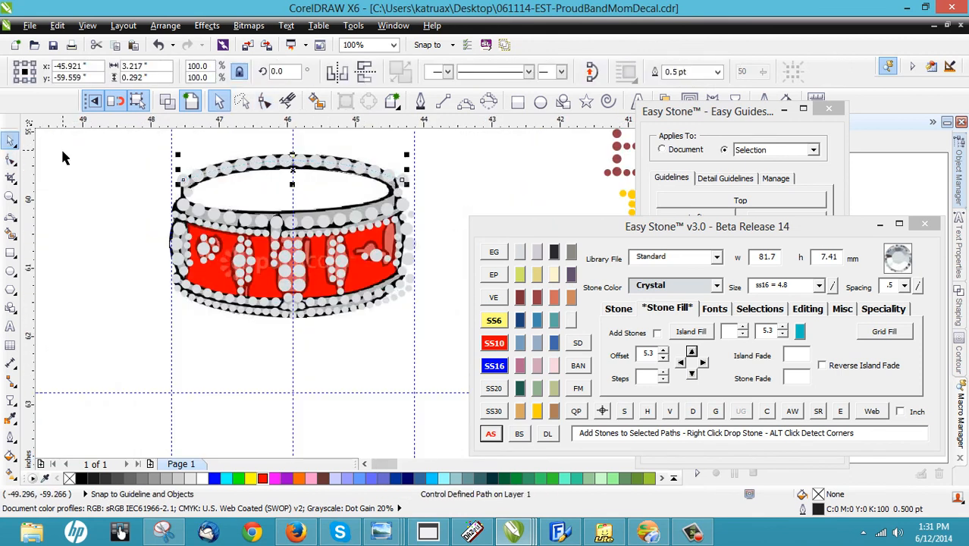
Copy all the drum stones to the empty area left of the artwork and add a weedbox behind the copy
{"action": "left_click_drag", "start_coordinate": [110, 142], "coordinate": [450, 332]}
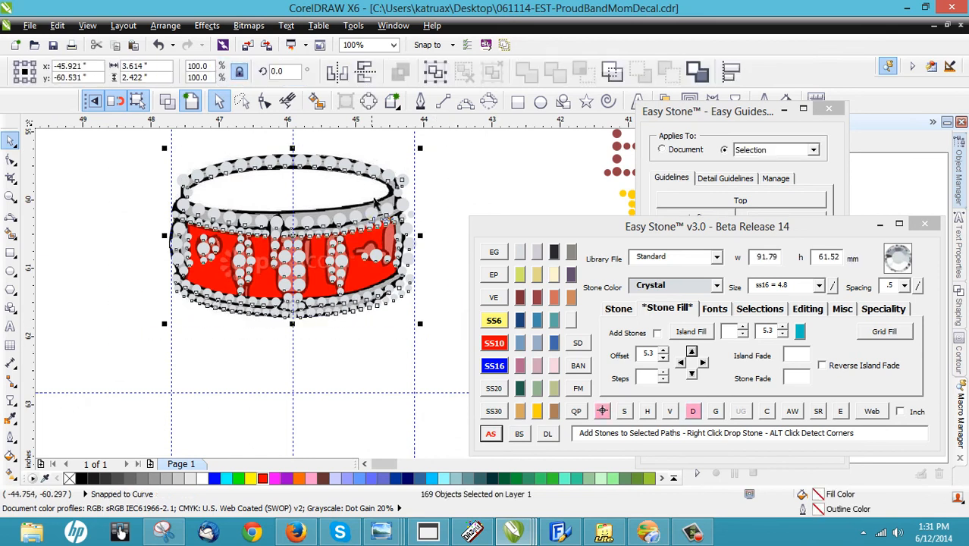
{"action": "scroll", "coordinate": [395, 192], "scroll_direction": "down", "scroll_amount": 1}
{"action": "scroll", "coordinate": [406, 215], "scroll_direction": "down", "scroll_amount": 1}
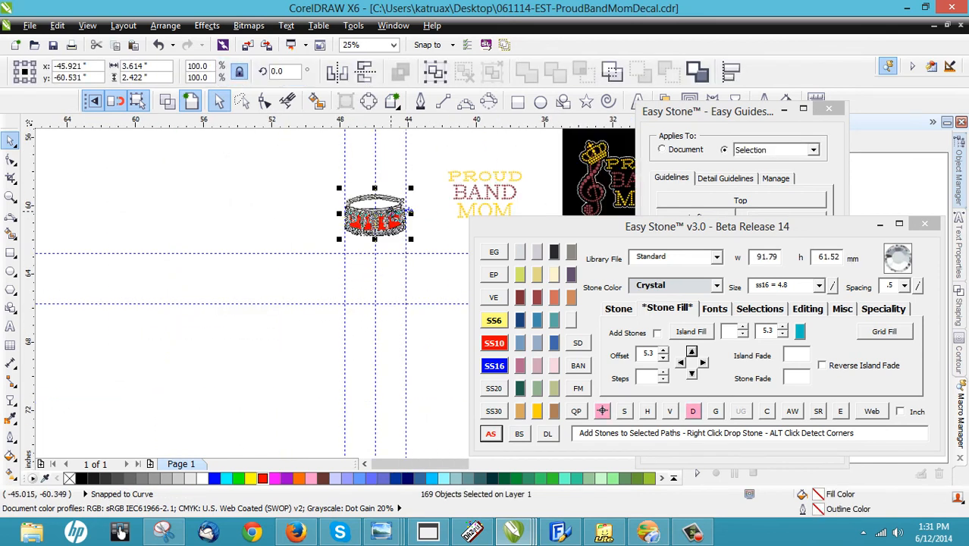
{"action": "left_click_drag", "start_coordinate": [391, 212], "coordinate": [176, 209]}
{"action": "right_click", "coordinate": [176, 209]}
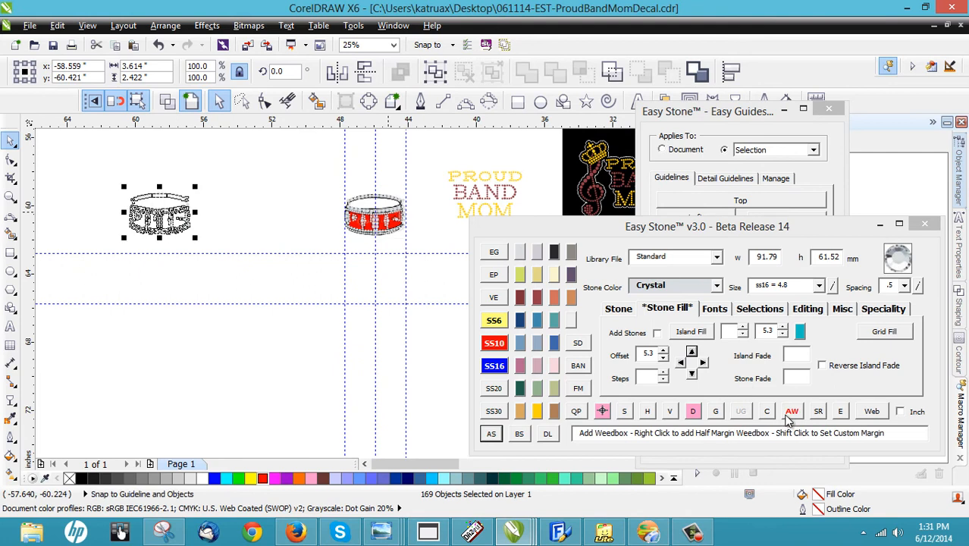
{"action": "left_click", "coordinate": [791, 411]}
{"action": "left_click", "coordinate": [138, 277]}
{"action": "scroll", "coordinate": [134, 173], "scroll_direction": "up", "scroll_amount": 2}
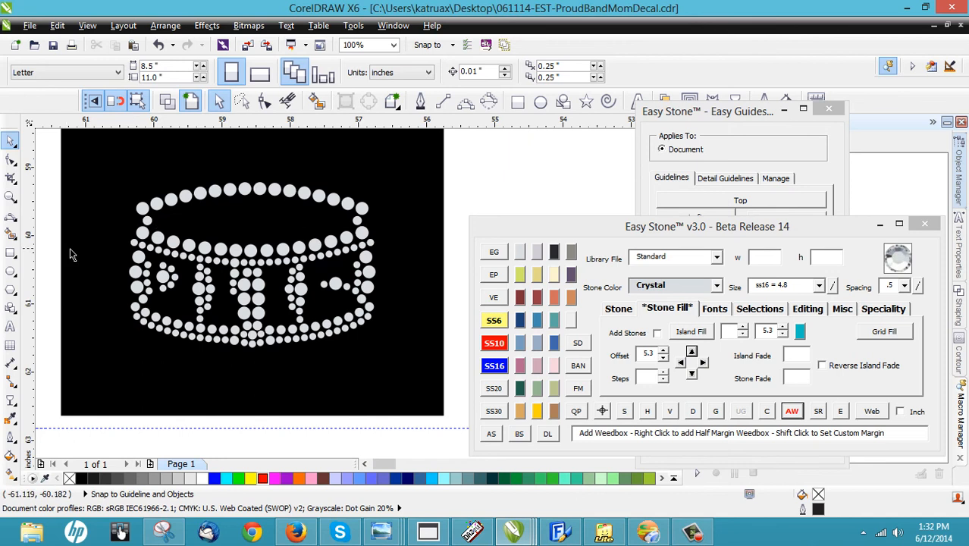
{"action": "scroll", "coordinate": [95, 243], "scroll_direction": "down", "scroll_amount": 1}
{"action": "scroll", "coordinate": [120, 234], "scroll_direction": "up", "scroll_amount": 1}
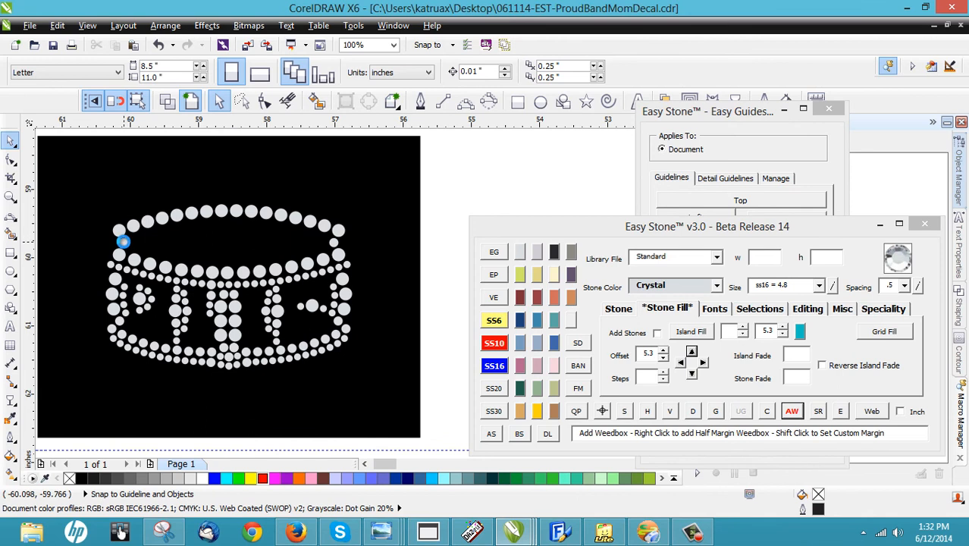
In the weedbox copy, replace the left ss10 connecting stone with an ss16 stone shifted outward between the two rows
{"action": "scroll", "coordinate": [126, 243], "scroll_direction": "up", "scroll_amount": 1}
{"action": "left_click", "coordinate": [124, 243]}
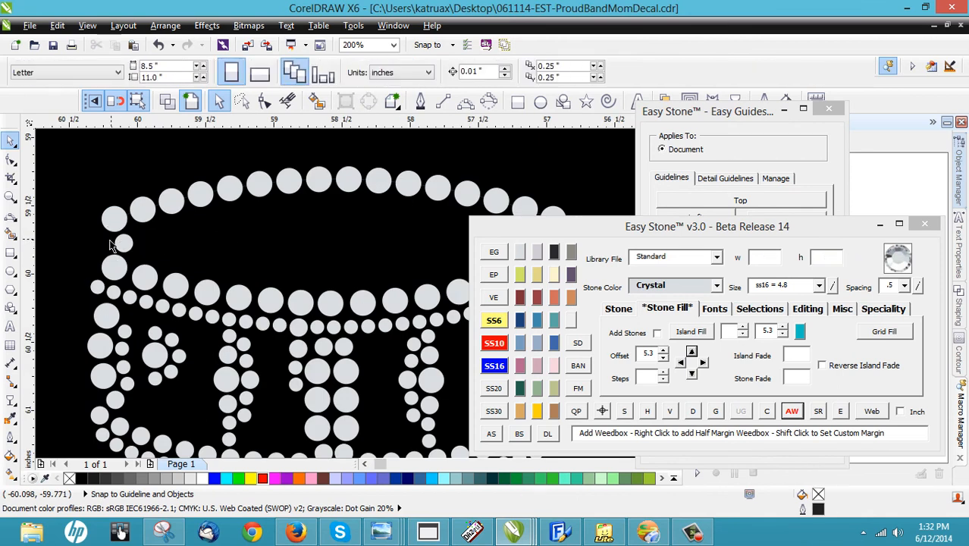
{"action": "scroll", "coordinate": [125, 244], "scroll_direction": "up", "scroll_amount": 1}
{"action": "key", "text": "Delete"}
{"action": "scroll", "coordinate": [125, 277], "scroll_direction": "up", "scroll_amount": 1}
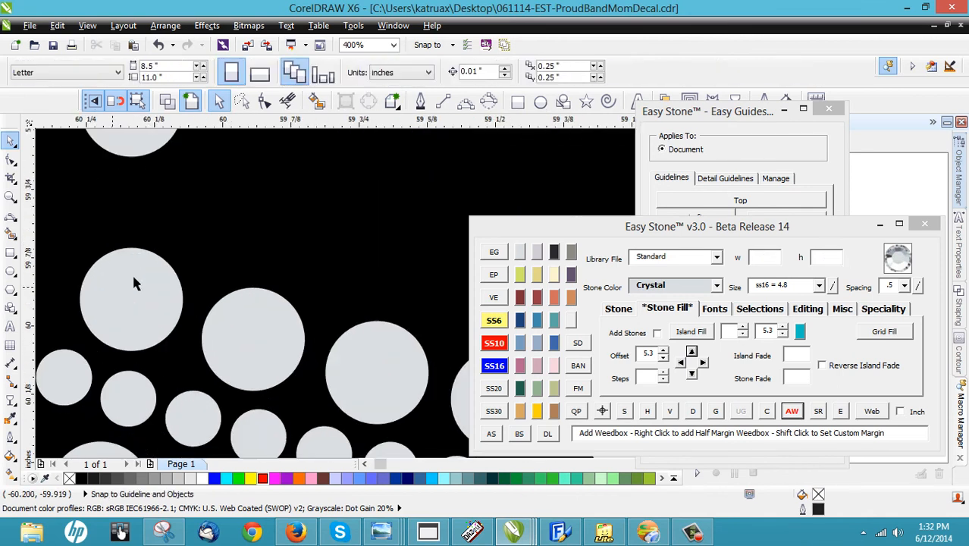
{"action": "scroll", "coordinate": [156, 280], "scroll_direction": "down", "scroll_amount": 1}
{"action": "left_click_drag", "start_coordinate": [133, 277], "coordinate": [106, 228]}
{"action": "right_click", "coordinate": [103, 227]}
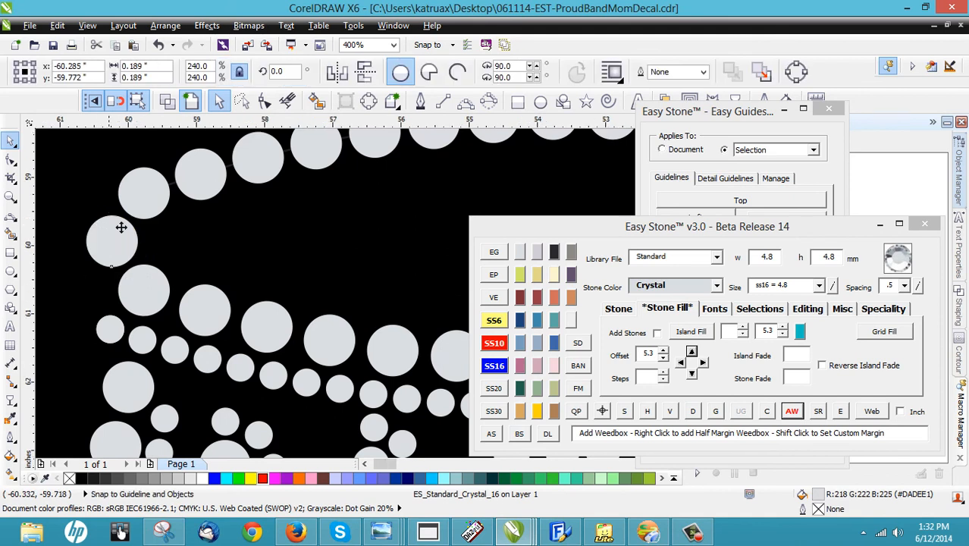
{"action": "scroll", "coordinate": [109, 227], "scroll_direction": "down", "scroll_amount": 2}
{"action": "scroll", "coordinate": [219, 190], "scroll_direction": "down", "scroll_amount": 1}
{"action": "left_click", "coordinate": [363, 193]}
{"action": "scroll", "coordinate": [191, 186], "scroll_direction": "up", "scroll_amount": 1}
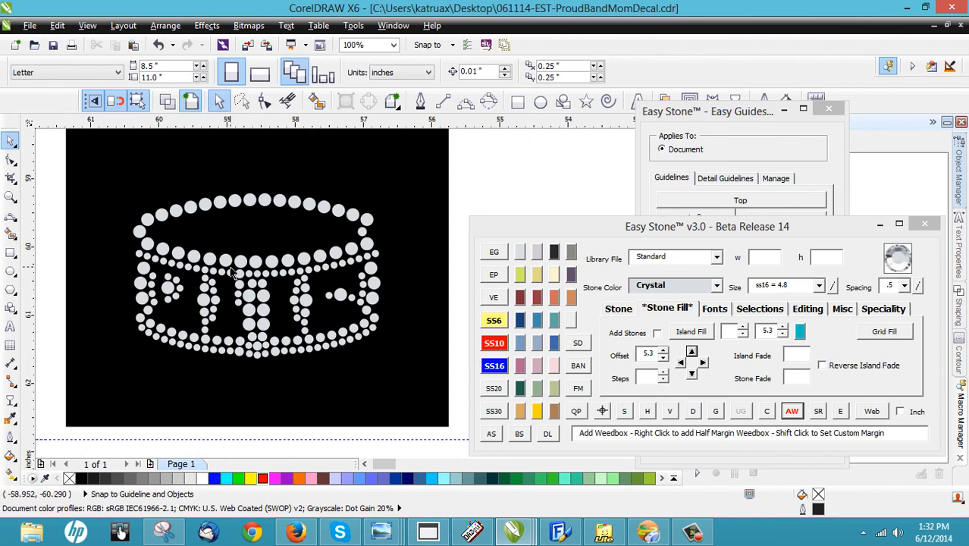
Delete the entire drum stone copy together with its weedbox
{"action": "scroll", "coordinate": [190, 262], "scroll_direction": "down", "scroll_amount": 1}
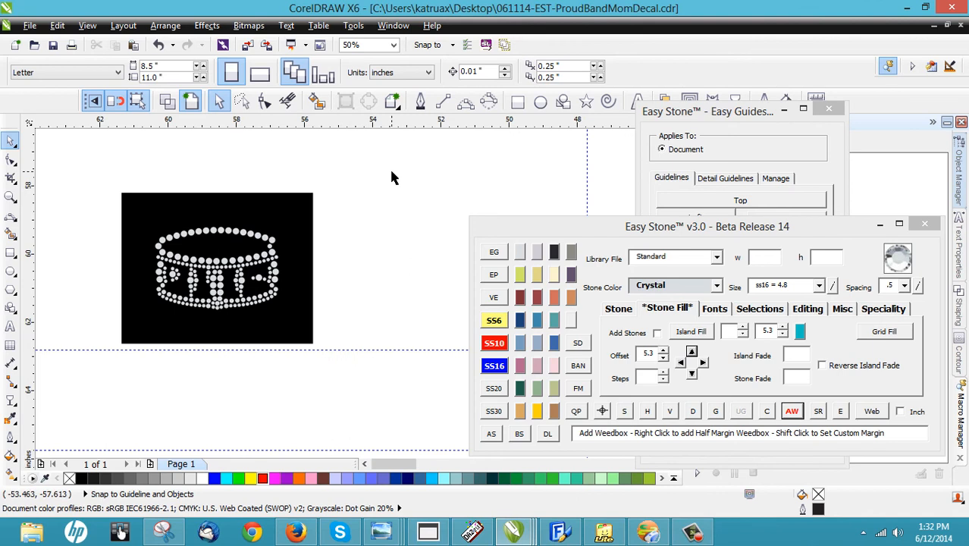
{"action": "left_click_drag", "start_coordinate": [391, 178], "coordinate": [82, 365]}
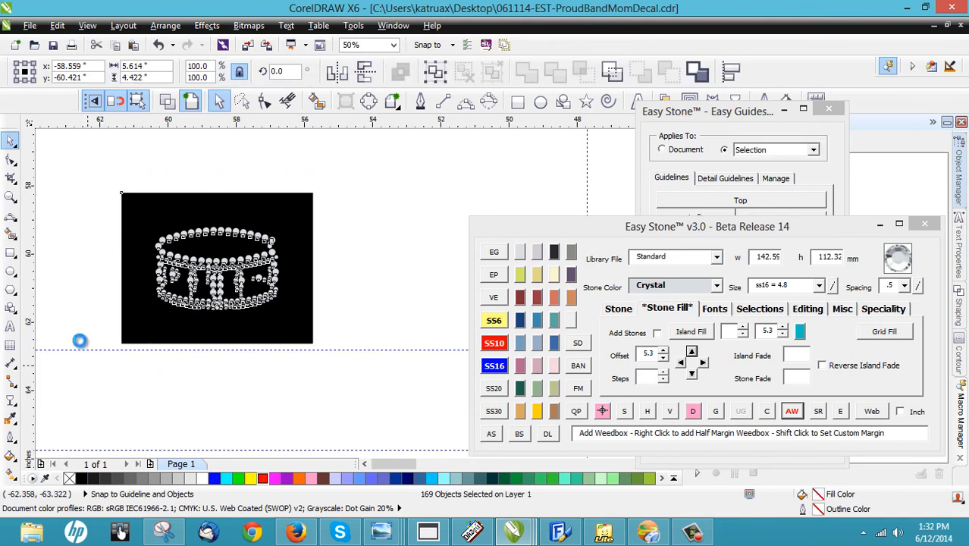
{"action": "key", "text": "Delete"}
On the original drum artwork, replace the left ss10 connecting stone with an ss16 stone shifted outward between the two hoop rows
{"action": "scroll", "coordinate": [119, 260], "scroll_direction": "down", "scroll_amount": 1}
{"action": "scroll", "coordinate": [397, 240], "scroll_direction": "up", "scroll_amount": 1}
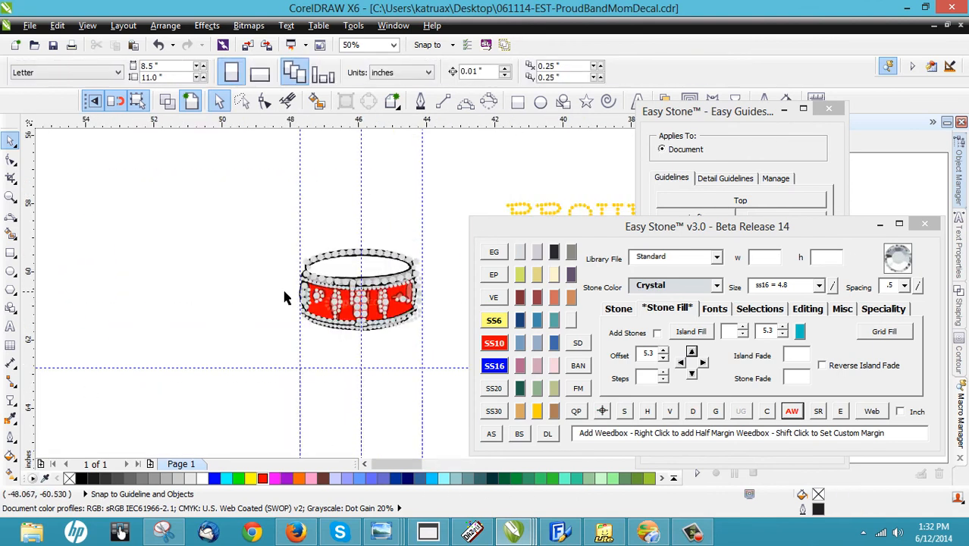
{"action": "scroll", "coordinate": [285, 296], "scroll_direction": "up", "scroll_amount": 3}
{"action": "left_click", "coordinate": [324, 244]}
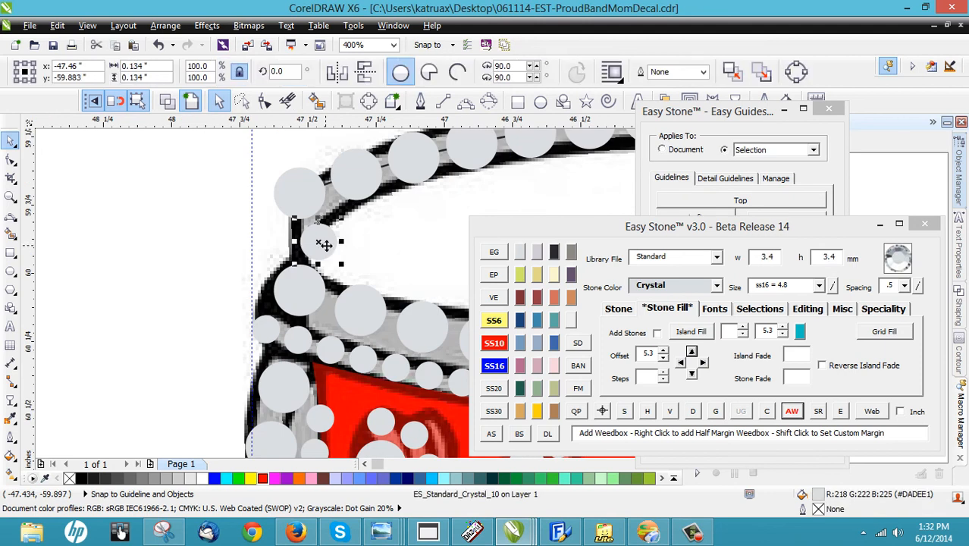
{"action": "key", "text": "Delete"}
{"action": "left_click", "coordinate": [326, 247]}
{"action": "key", "text": "Delete"}
{"action": "scroll", "coordinate": [307, 261], "scroll_direction": "up", "scroll_amount": 1}
{"action": "left_click_drag", "start_coordinate": [318, 297], "coordinate": [244, 205]}
{"action": "scroll", "coordinate": [53, 198], "scroll_direction": "down", "scroll_amount": 3}
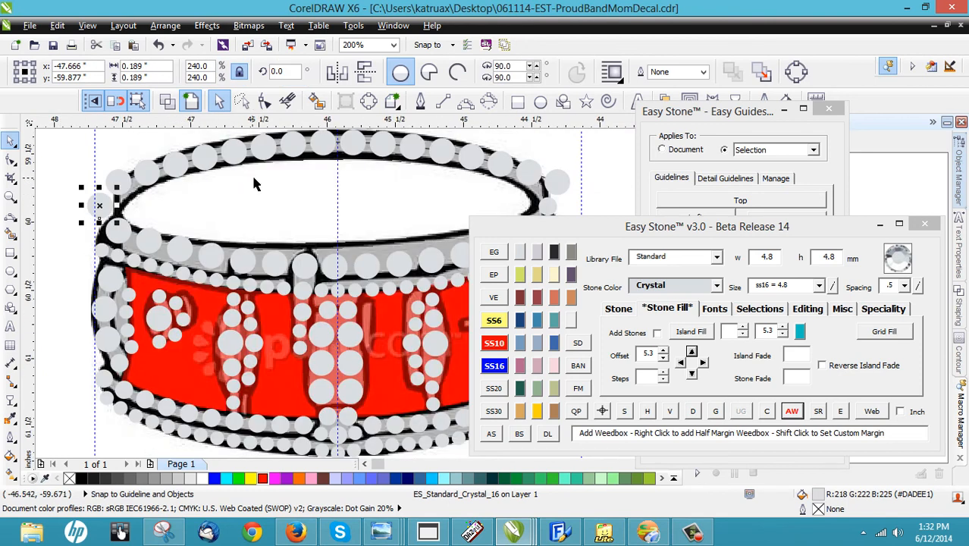
Delete the ss10 connecting stone between the two rows on the drum's right side
{"action": "scroll", "coordinate": [255, 184], "scroll_direction": "down", "scroll_amount": 1}
{"action": "scroll", "coordinate": [425, 182], "scroll_direction": "up", "scroll_amount": 3}
{"action": "left_click", "coordinate": [383, 198]}
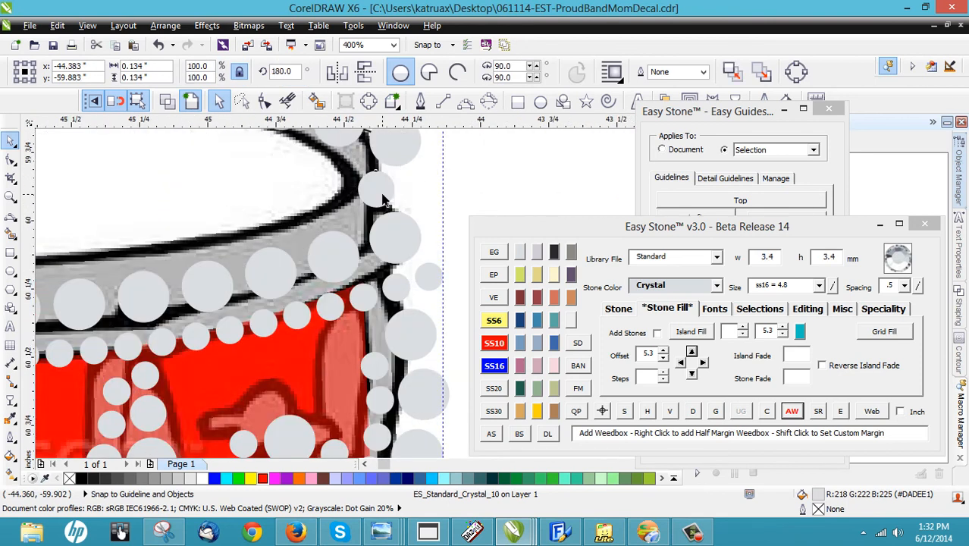
{"action": "key", "text": "Escape"}
{"action": "scroll", "coordinate": [410, 210], "scroll_direction": "down", "scroll_amount": 2}
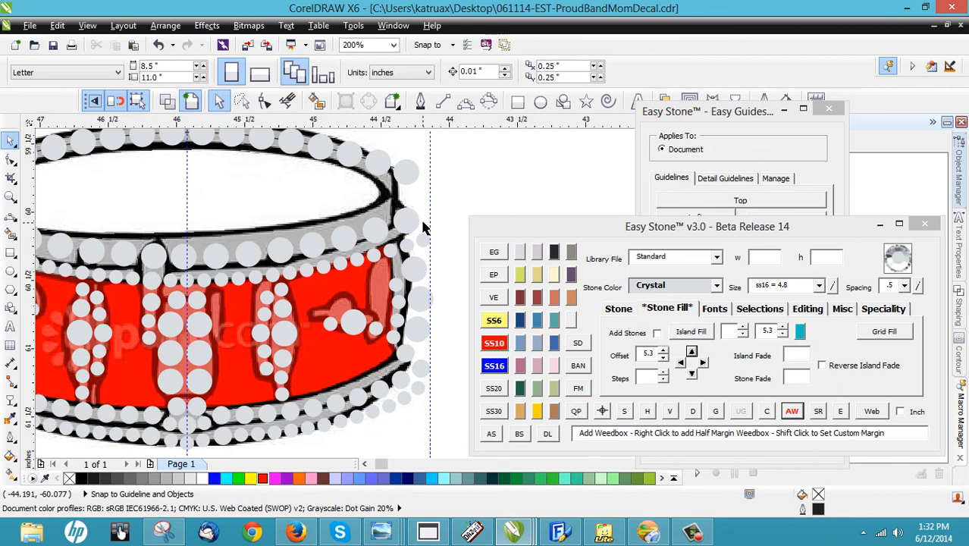
Delete the stone path of the upper hoop's blend so its ss16 stones become individual objects
{"action": "scroll", "coordinate": [434, 212], "scroll_direction": "down", "scroll_amount": 1}
{"action": "scroll", "coordinate": [181, 188], "scroll_direction": "up", "scroll_amount": 3}
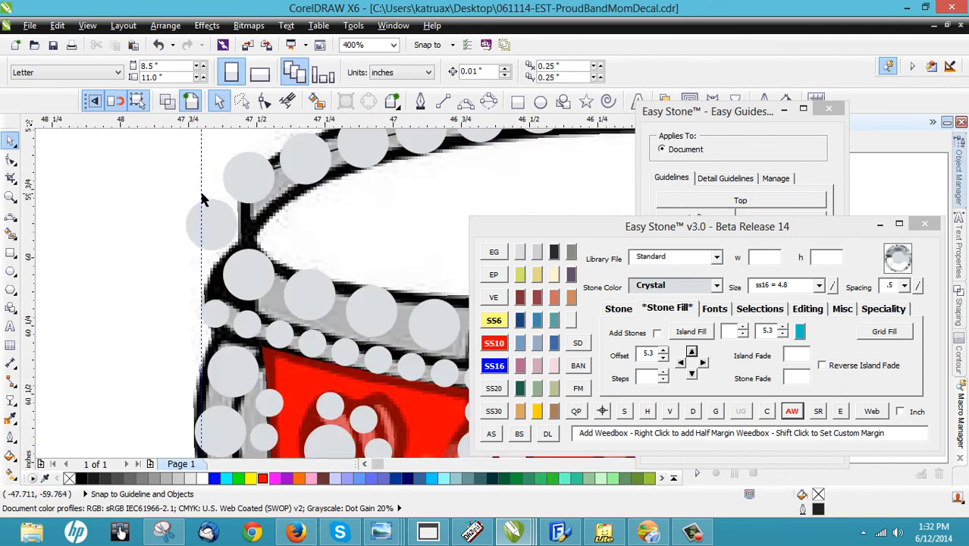
{"action": "left_click", "coordinate": [255, 172]}
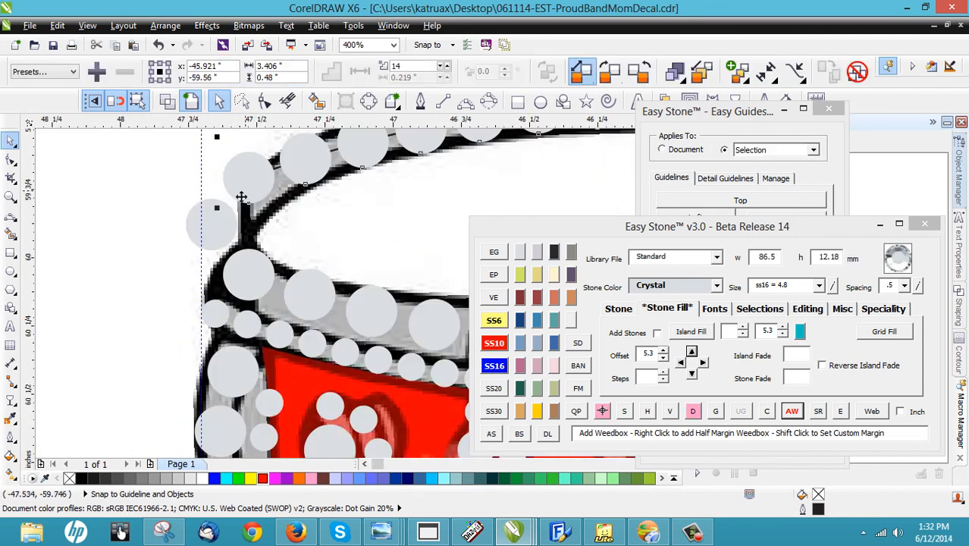
{"action": "left_click", "coordinate": [267, 219]}
{"action": "left_click", "coordinate": [283, 171]}
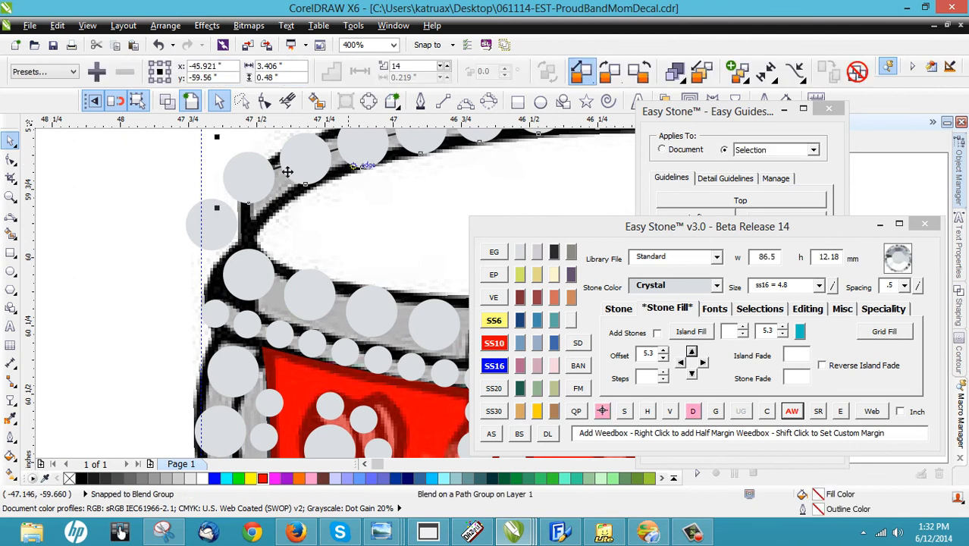
{"action": "left_click", "coordinate": [692, 411]}
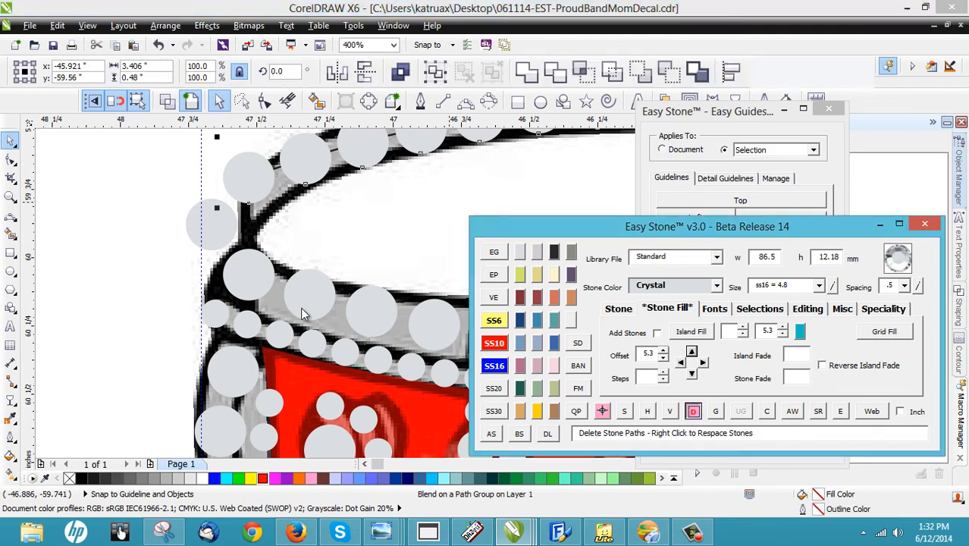
Copy the hoop's left end stone and its ss16 connecting stone, mirror the copy horizontally and align it with the hoop's right end
{"action": "left_click", "coordinate": [262, 183]}
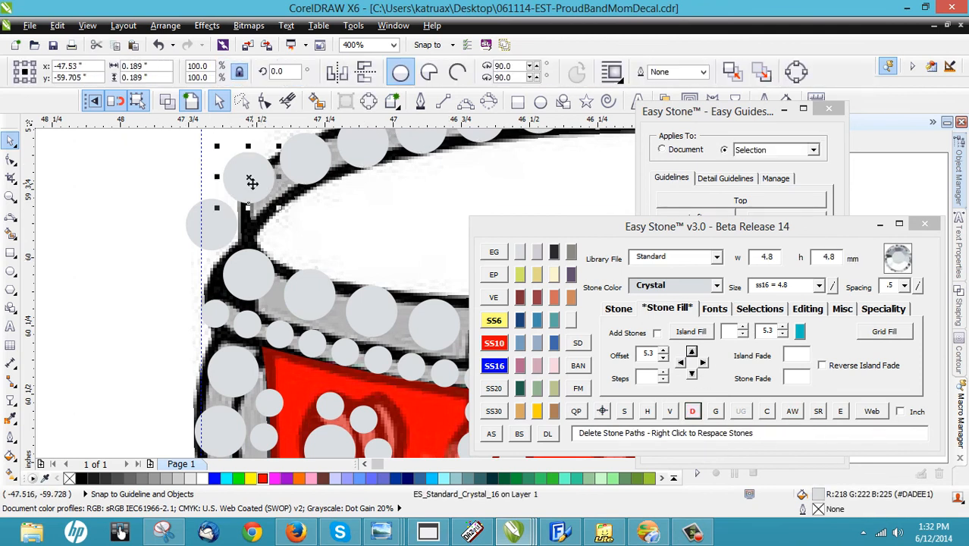
{"action": "scroll", "coordinate": [87, 217], "scroll_direction": "down", "scroll_amount": 2}
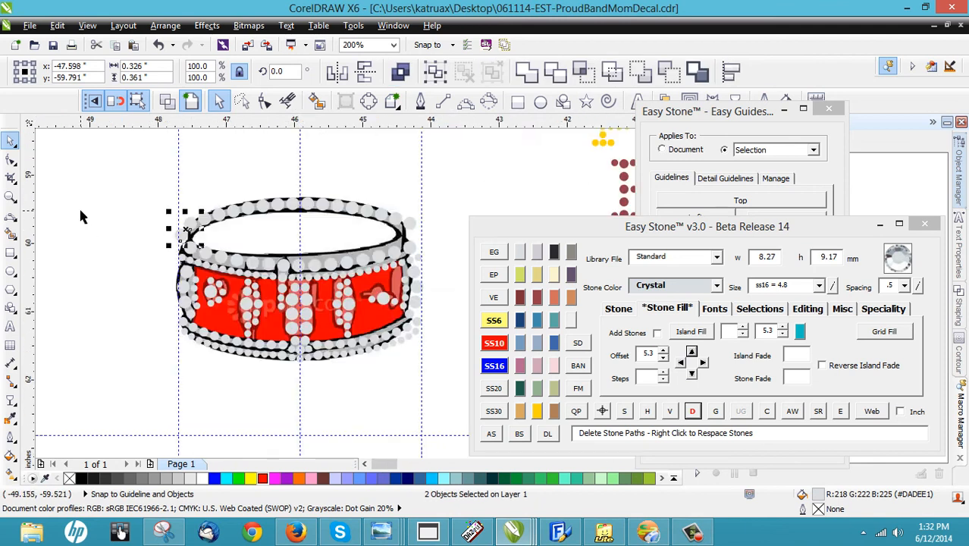
{"action": "left_click_drag", "start_coordinate": [191, 225], "coordinate": [461, 226]}
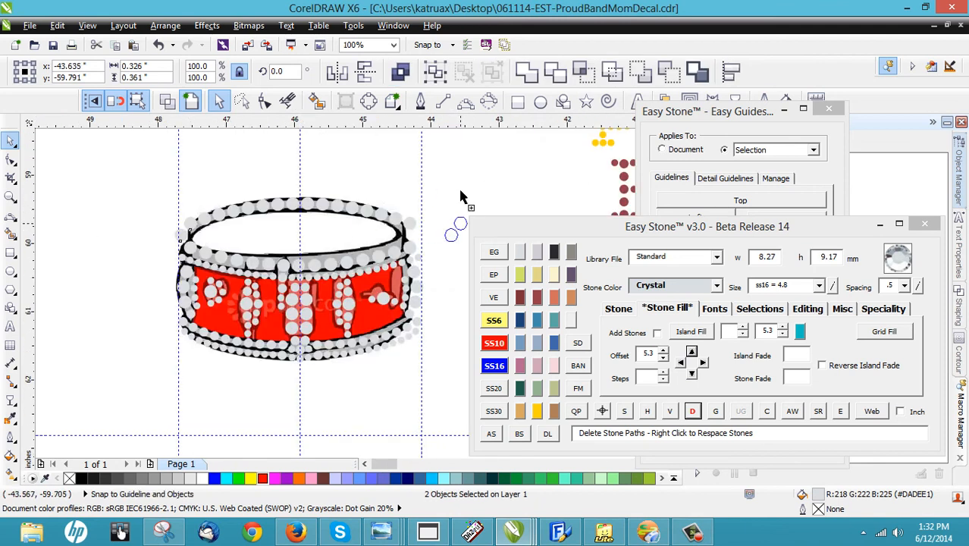
{"action": "left_click", "coordinate": [342, 76]}
{"action": "scroll", "coordinate": [446, 222], "scroll_direction": "up", "scroll_amount": 1}
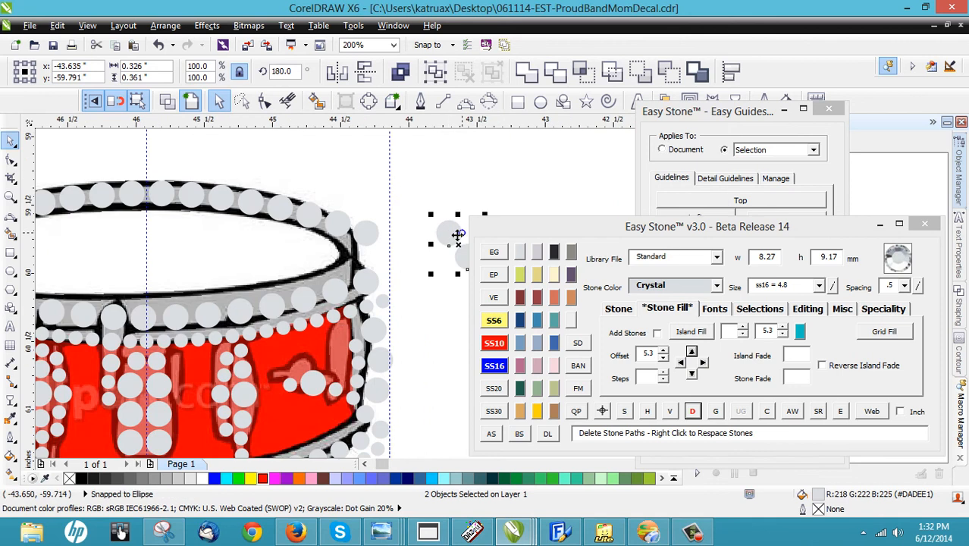
{"action": "left_click_drag", "start_coordinate": [448, 231], "coordinate": [365, 232]}
{"action": "left_click", "coordinate": [413, 252]}
{"action": "scroll", "coordinate": [388, 263], "scroll_direction": "up", "scroll_amount": 1}
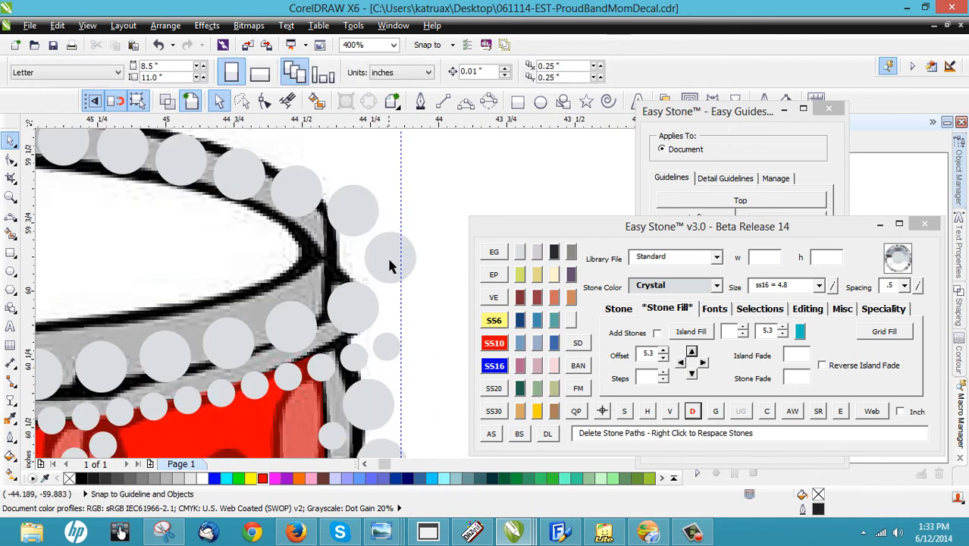
{"action": "scroll", "coordinate": [451, 228], "scroll_direction": "down", "scroll_amount": 2}
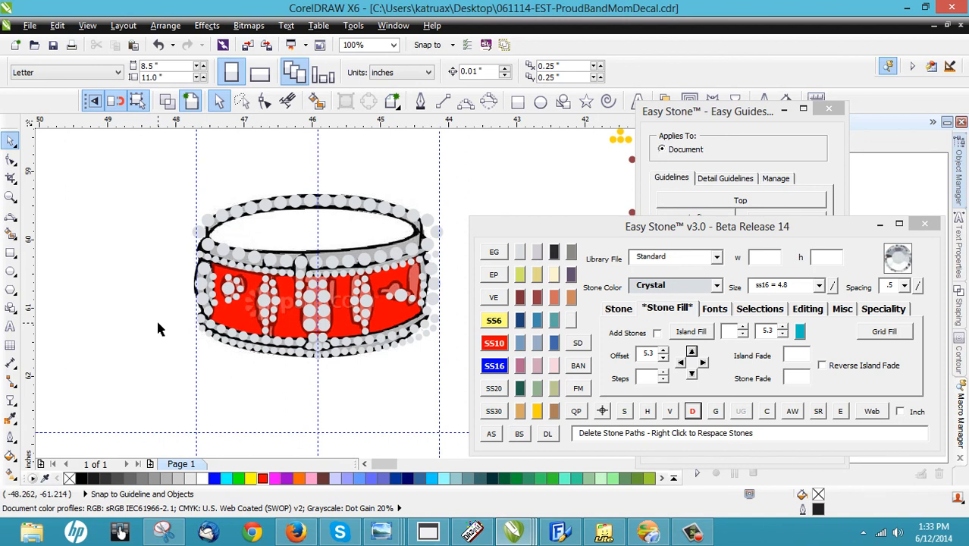
Copy all the drum stones together with the red drum body shape to the empty area left of the artwork
{"action": "right_click", "coordinate": [234, 316]}
{"action": "left_click", "coordinate": [238, 322]}
{"action": "left_click", "coordinate": [140, 253]}
{"action": "scroll", "coordinate": [361, 198], "scroll_direction": "down", "scroll_amount": 2}
{"action": "left_click_drag", "start_coordinate": [244, 173], "coordinate": [445, 289]}
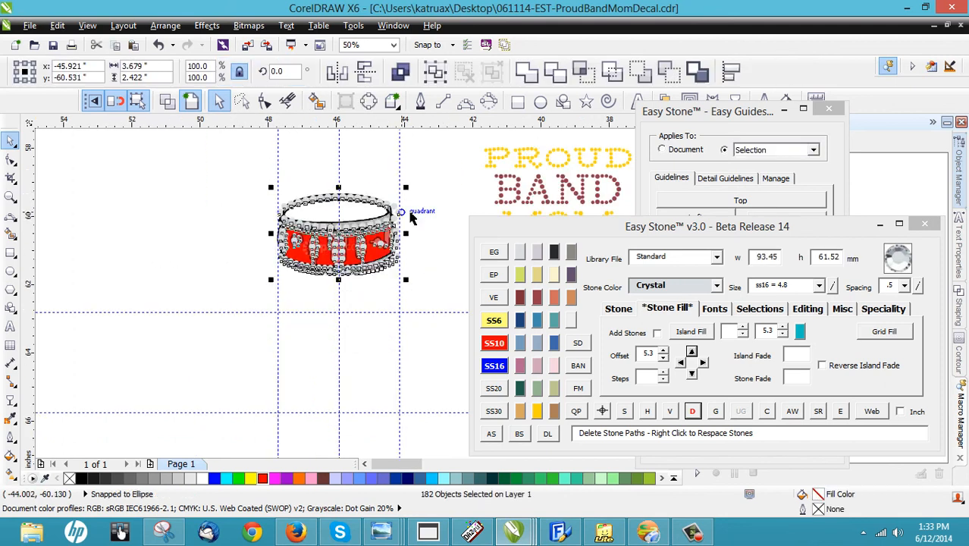
{"action": "scroll", "coordinate": [410, 218], "scroll_direction": "down", "scroll_amount": 1}
{"action": "left_click_drag", "start_coordinate": [394, 227], "coordinate": [152, 250]}
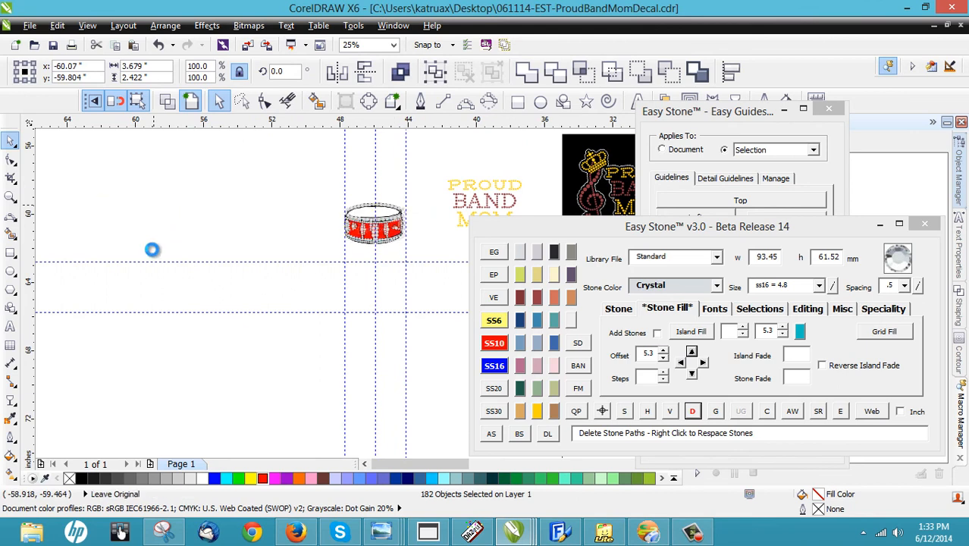
{"action": "left_click", "coordinate": [152, 250]}
Examine how the copied stones border the red body shape, especially along the drum's right side
{"action": "scroll", "coordinate": [114, 225], "scroll_direction": "up", "scroll_amount": 2}
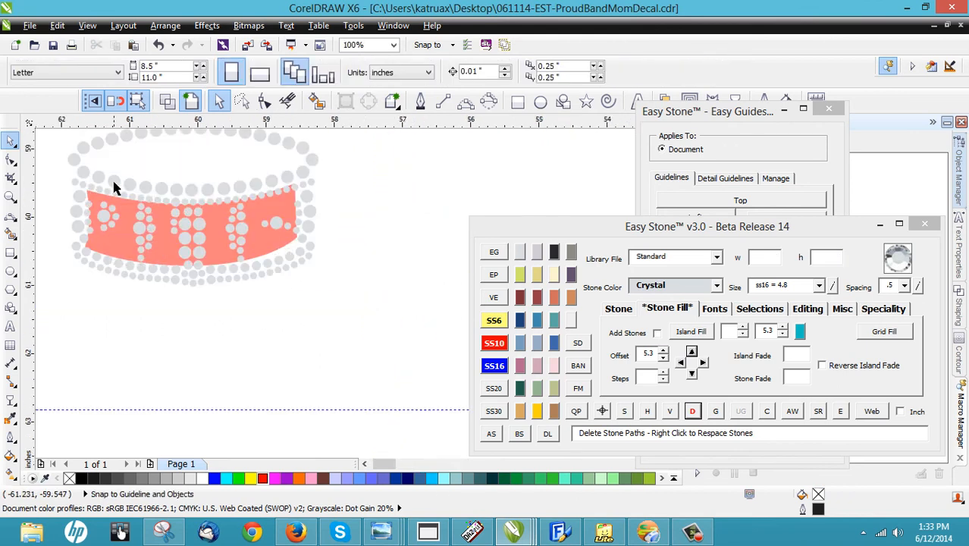
{"action": "scroll", "coordinate": [294, 302], "scroll_direction": "down", "scroll_amount": 1}
{"action": "scroll", "coordinate": [232, 282], "scroll_direction": "up", "scroll_amount": 1}
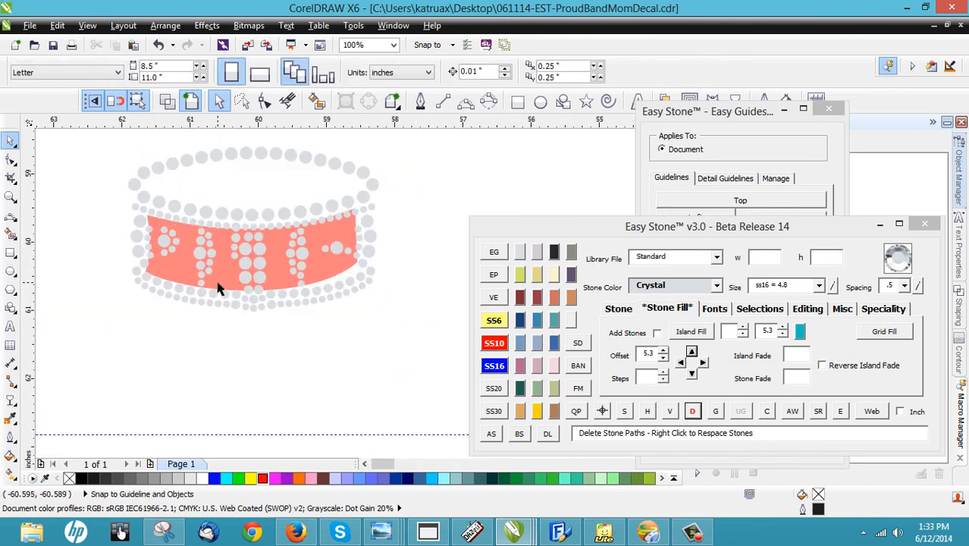
{"action": "scroll", "coordinate": [286, 277], "scroll_direction": "up", "scroll_amount": 1}
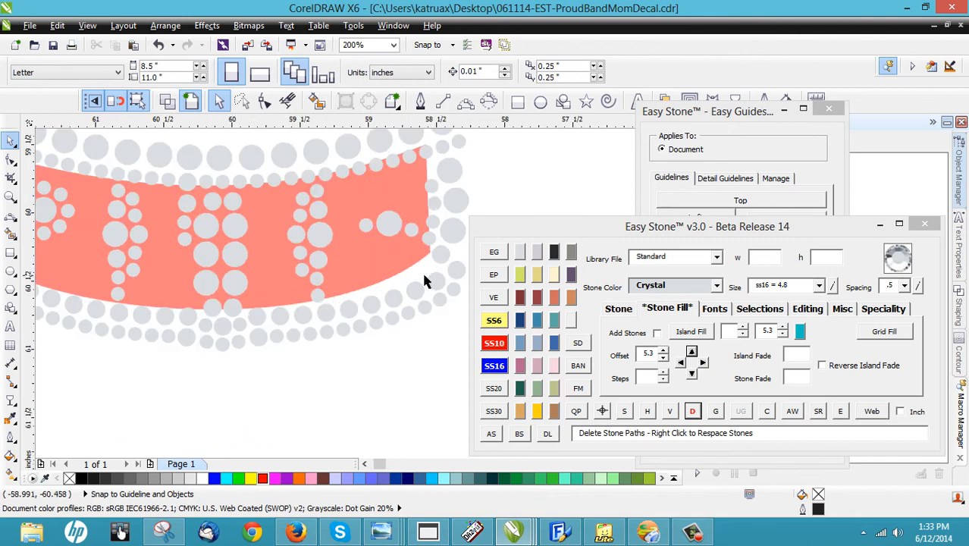
{"action": "scroll", "coordinate": [421, 270], "scroll_direction": "down", "scroll_amount": 1}
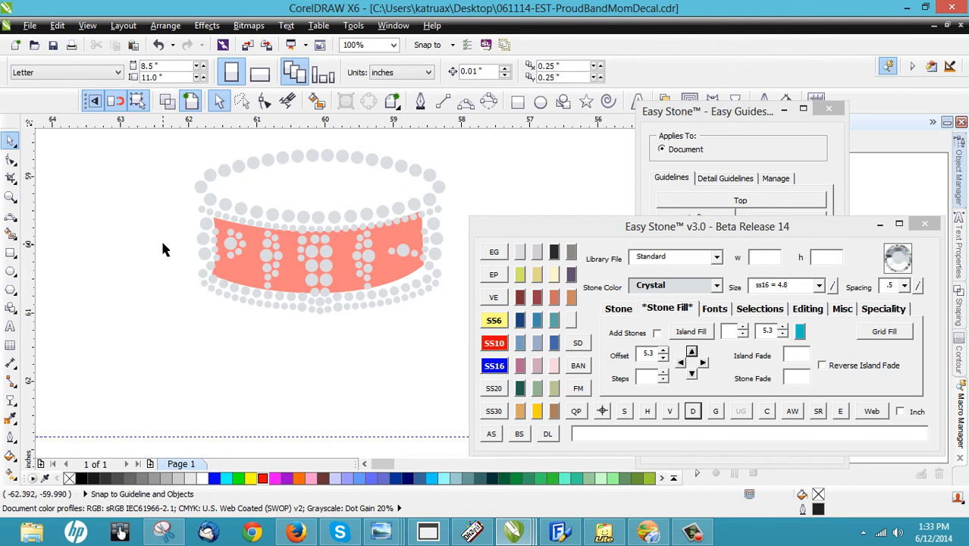
{"action": "scroll", "coordinate": [197, 242], "scroll_direction": "down", "scroll_amount": 2}
{"action": "scroll", "coordinate": [190, 257], "scroll_direction": "up", "scroll_amount": 1}
{"action": "scroll", "coordinate": [189, 256], "scroll_direction": "up", "scroll_amount": 2}
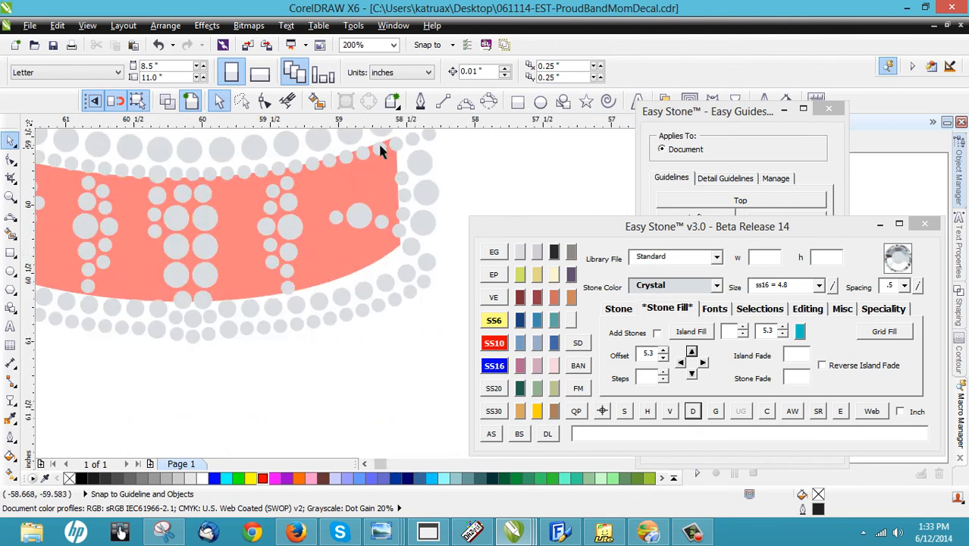
{"action": "scroll", "coordinate": [405, 267], "scroll_direction": "down", "scroll_amount": 1}
{"action": "scroll", "coordinate": [381, 213], "scroll_direction": "up", "scroll_amount": 1}
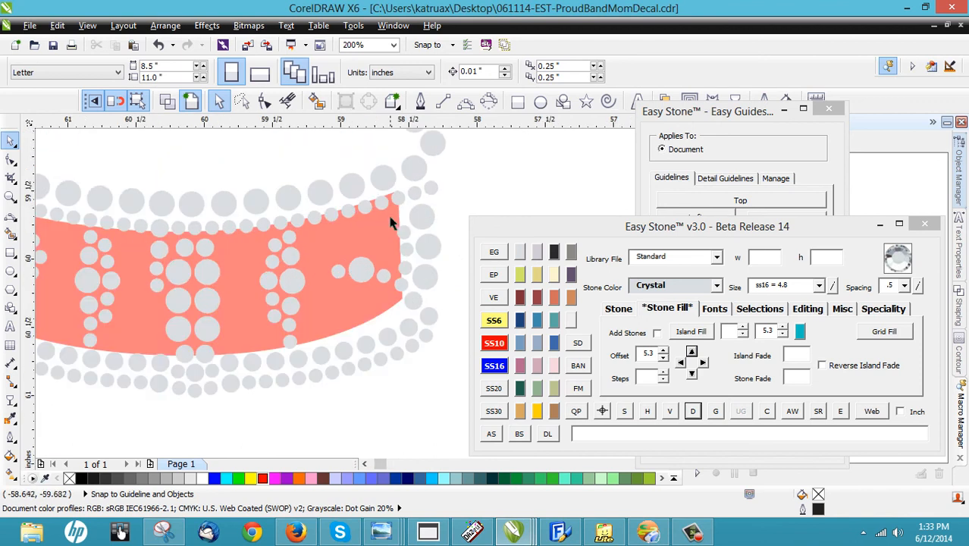
{"action": "scroll", "coordinate": [384, 201], "scroll_direction": "up", "scroll_amount": 1}
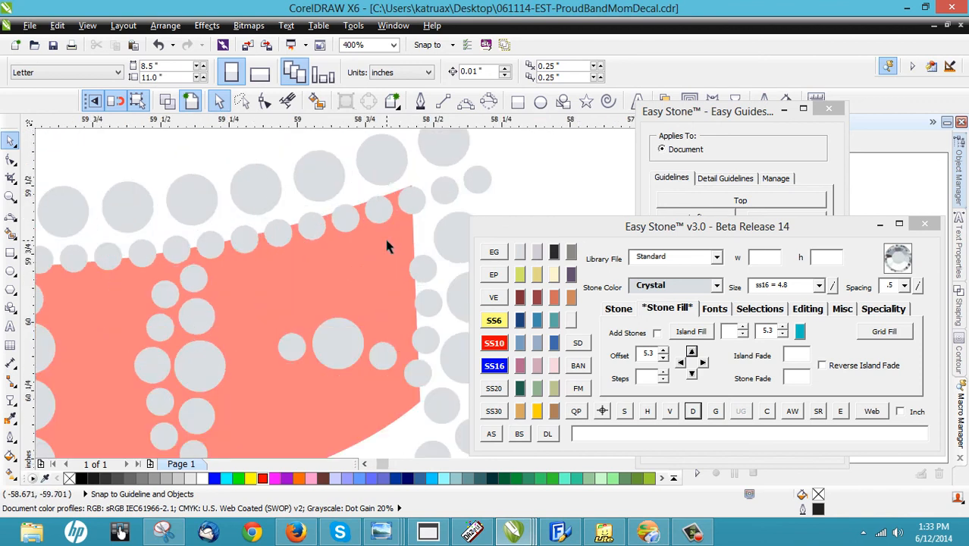
{"action": "scroll", "coordinate": [387, 242], "scroll_direction": "down", "scroll_amount": 1}
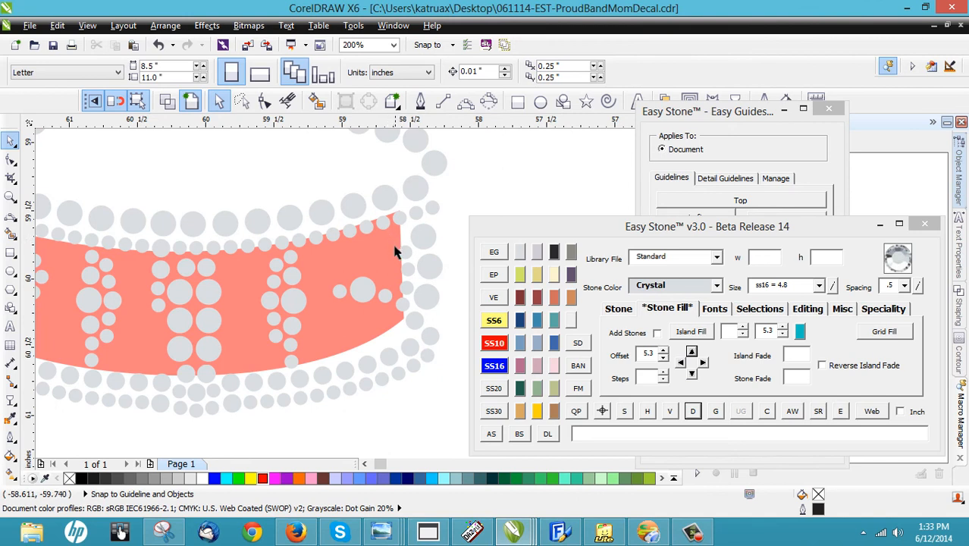
{"action": "scroll", "coordinate": [395, 253], "scroll_direction": "down", "scroll_amount": 1}
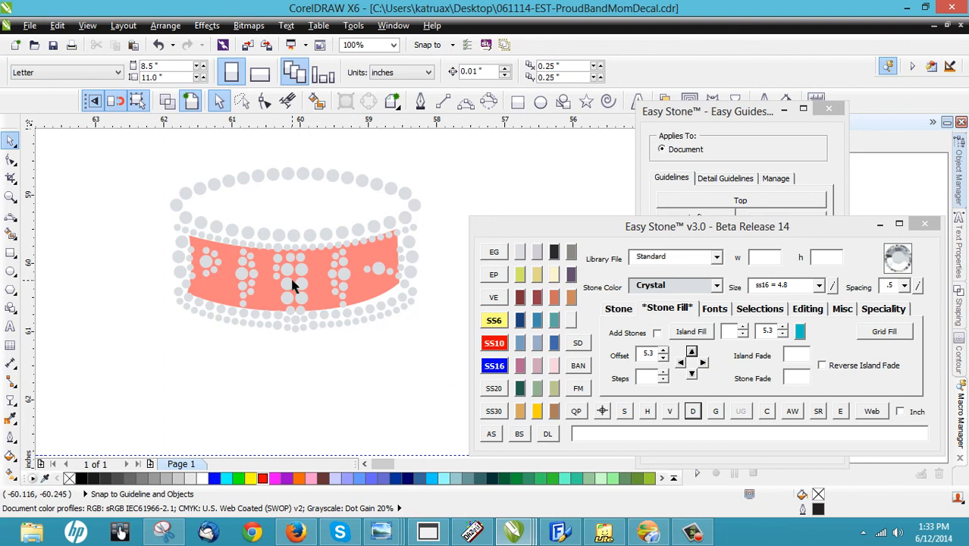
Delete the transparent red body shape behind the copied drum stones
{"action": "scroll", "coordinate": [378, 274], "scroll_direction": "up", "scroll_amount": 1}
{"action": "left_click", "coordinate": [374, 280]}
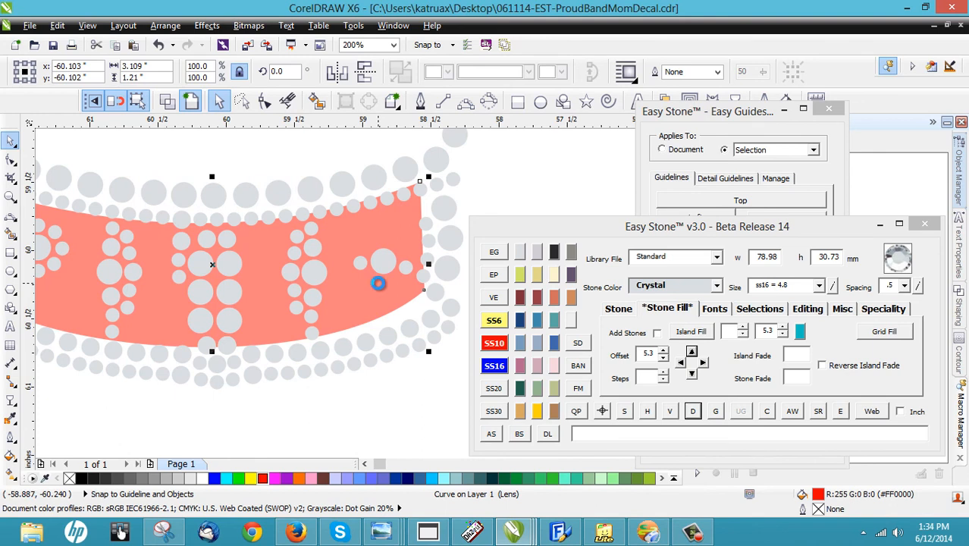
{"action": "key", "text": "Delete"}
{"action": "scroll", "coordinate": [364, 227], "scroll_direction": "down", "scroll_amount": 1}
{"action": "scroll", "coordinate": [358, 271], "scroll_direction": "up", "scroll_amount": 1}
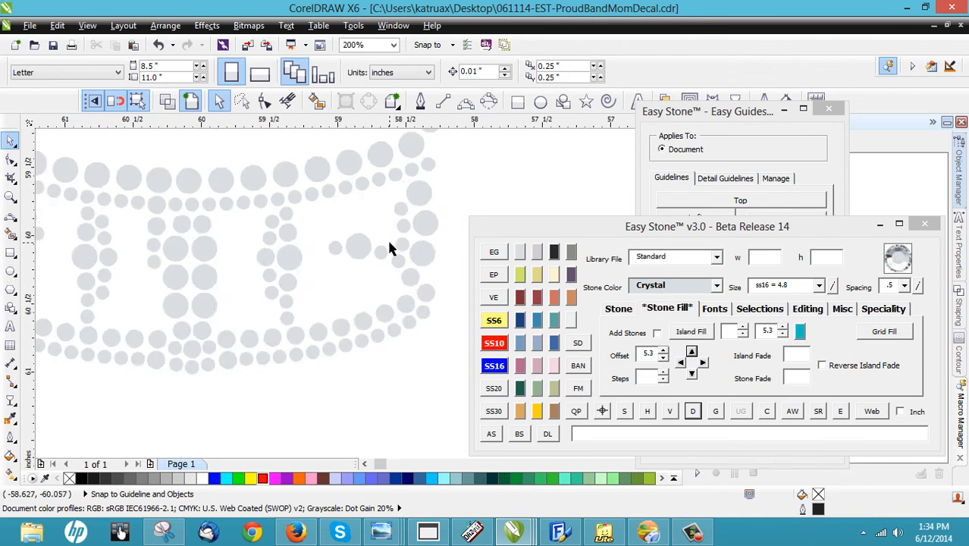
Draw a path through the centerpoints of the six stones running down the right side of the copied drum, from upper to lower row
{"action": "scroll", "coordinate": [413, 260], "scroll_direction": "up", "scroll_amount": 1}
{"action": "scroll", "coordinate": [392, 327], "scroll_direction": "down", "scroll_amount": 1}
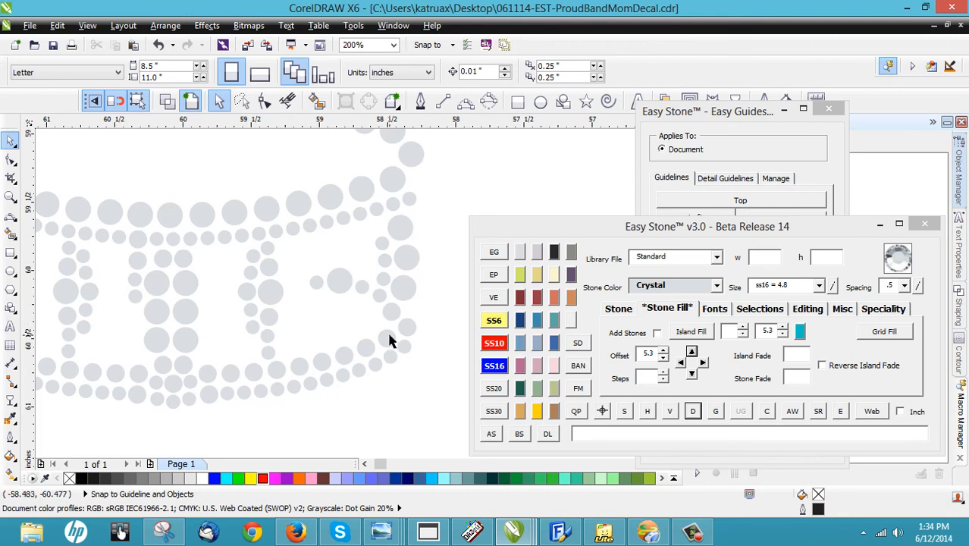
{"action": "left_click", "coordinate": [388, 334]}
{"action": "left_click", "coordinate": [392, 311], "text": "shift"}
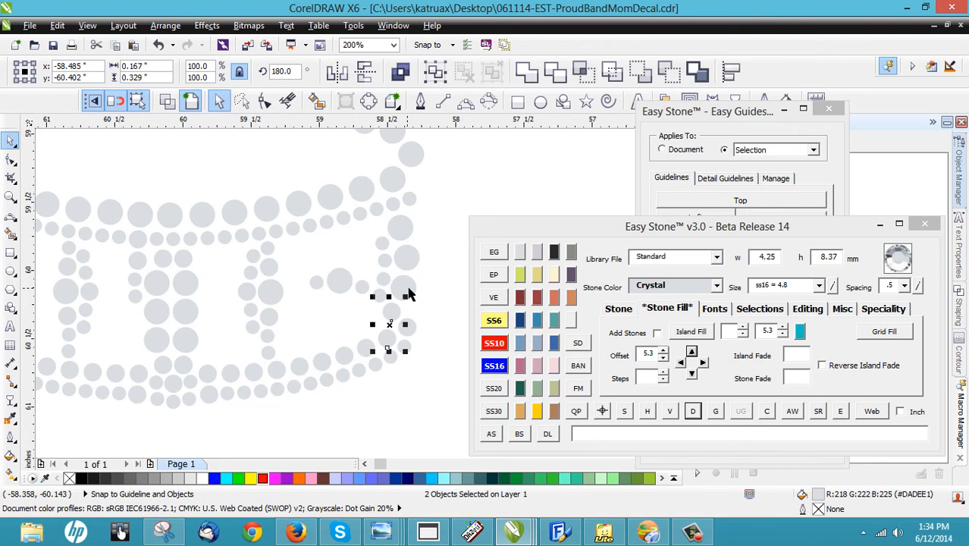
{"action": "left_click", "coordinate": [405, 289], "text": "shift"}
{"action": "left_click", "coordinate": [397, 230], "text": "shift"}
{"action": "left_click", "coordinate": [392, 201], "text": "shift"}
{"action": "left_click", "coordinate": [411, 208], "text": "shift"}
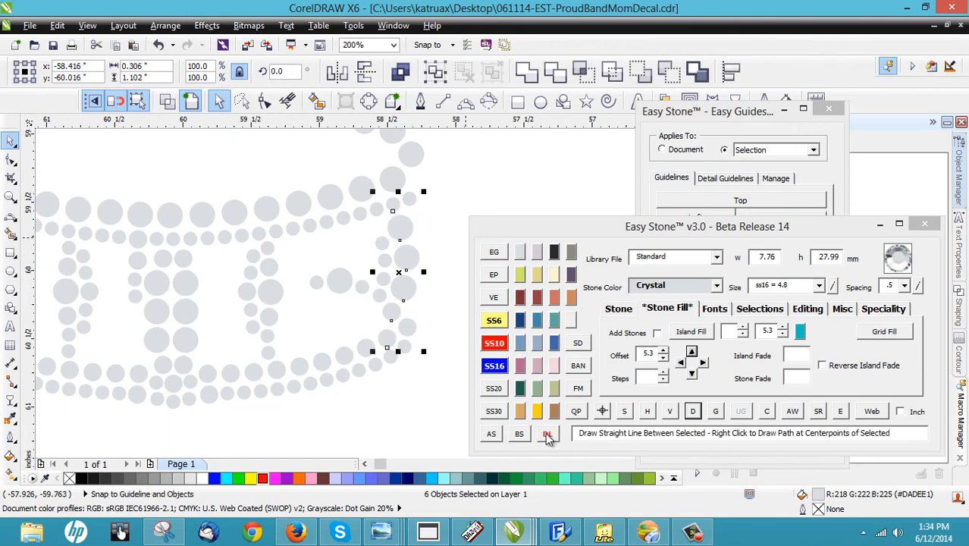
{"action": "right_click", "coordinate": [548, 438]}
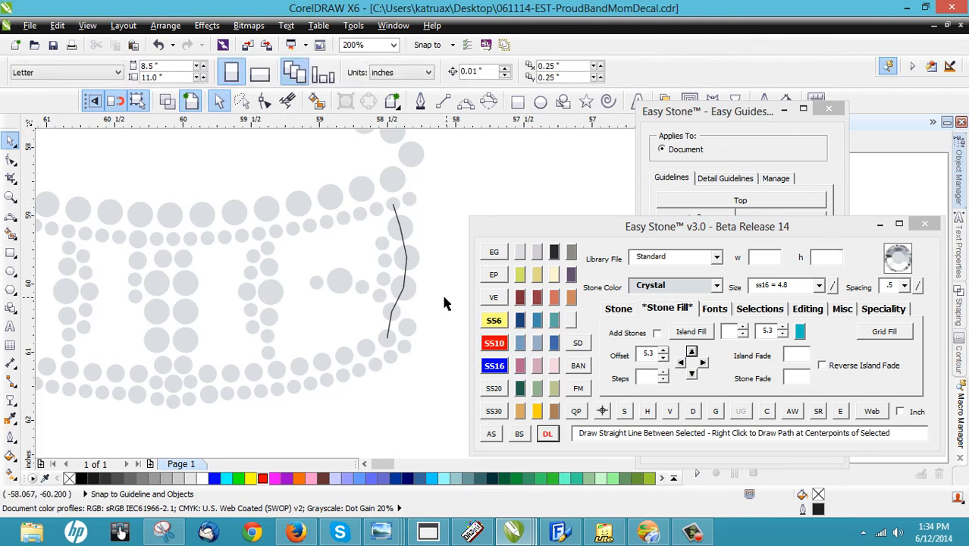
Select the stones of the drum's inner lower row from its right corner to the small stones at the middle
{"action": "scroll", "coordinate": [376, 315], "scroll_direction": "down", "scroll_amount": 2}
{"action": "scroll", "coordinate": [387, 322], "scroll_direction": "up", "scroll_amount": 2}
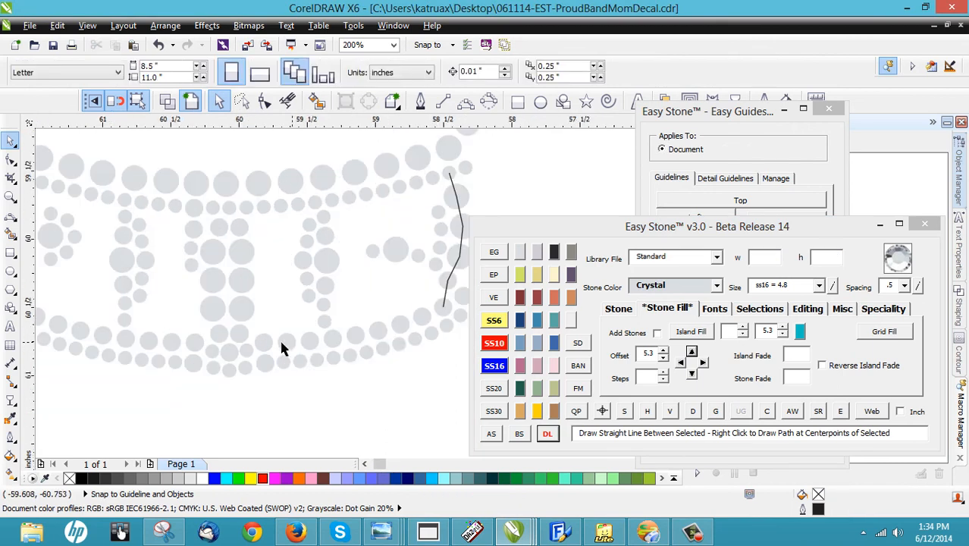
{"action": "scroll", "coordinate": [294, 328], "scroll_direction": "down", "scroll_amount": 1}
{"action": "scroll", "coordinate": [335, 326], "scroll_direction": "up", "scroll_amount": 1}
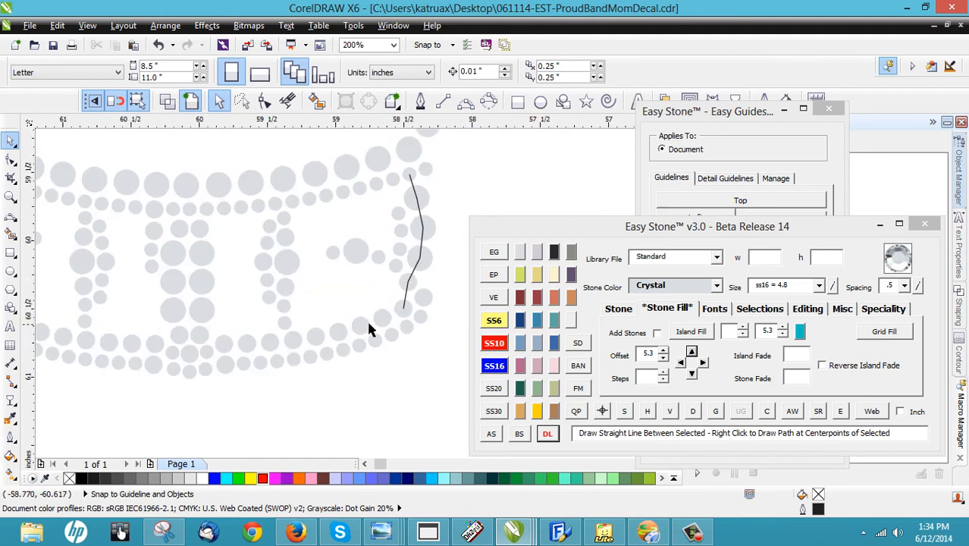
{"action": "left_click", "coordinate": [397, 309]}
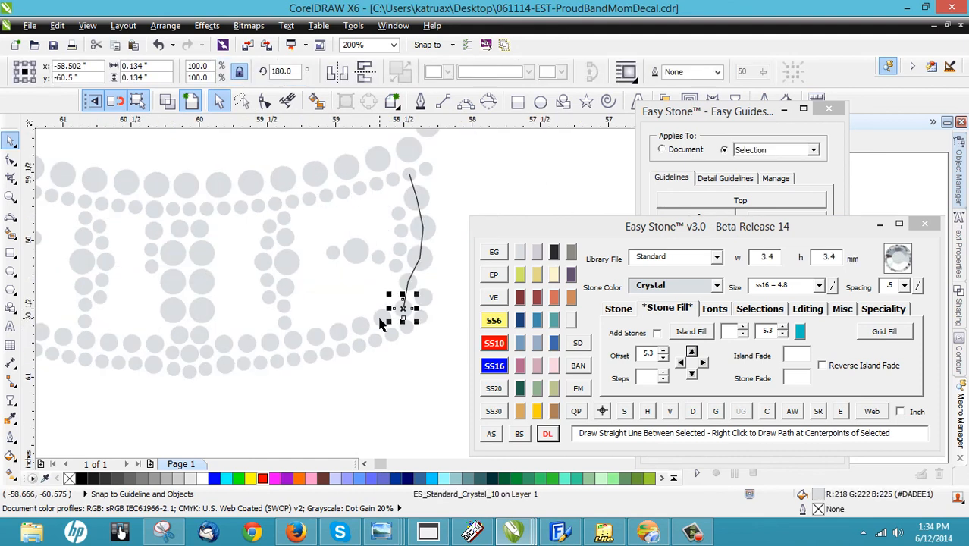
{"action": "left_click", "coordinate": [382, 327], "text": "shift"}
{"action": "left_click", "coordinate": [361, 335], "text": "shift"}
{"action": "left_click", "coordinate": [332, 340], "text": "shift"}
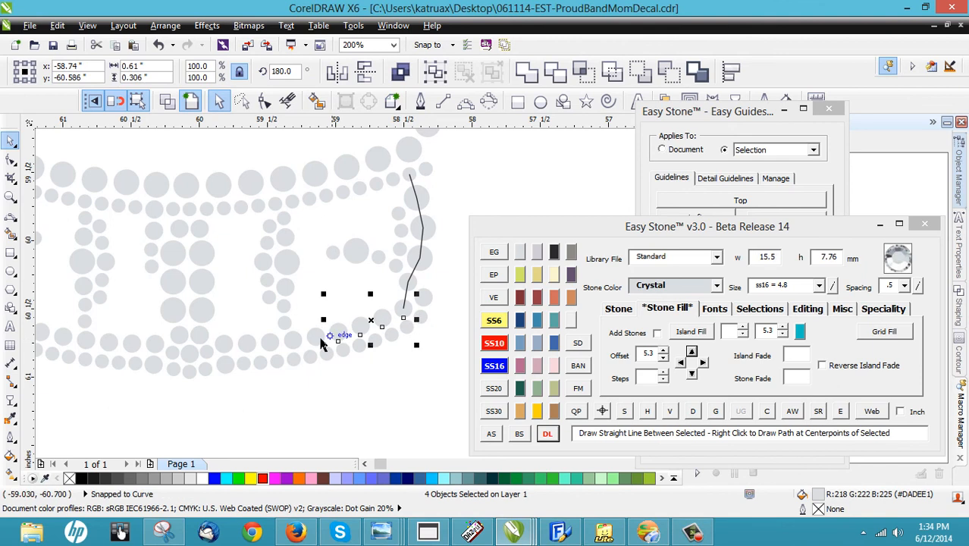
{"action": "left_click", "coordinate": [314, 345], "text": "shift"}
{"action": "left_click", "coordinate": [292, 348], "text": "shift"}
{"action": "left_click", "coordinate": [270, 350], "text": "shift"}
{"action": "left_click", "coordinate": [247, 346], "text": "shift"}
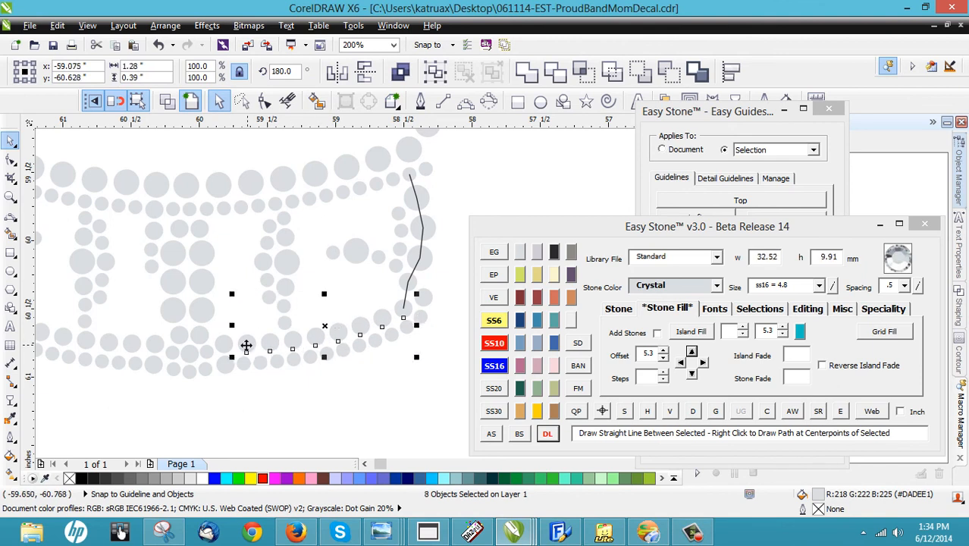
{"action": "left_click", "coordinate": [225, 352], "text": "shift"}
{"action": "left_click", "coordinate": [206, 355], "text": "shift"}
{"action": "left_click", "coordinate": [188, 361], "text": "shift"}
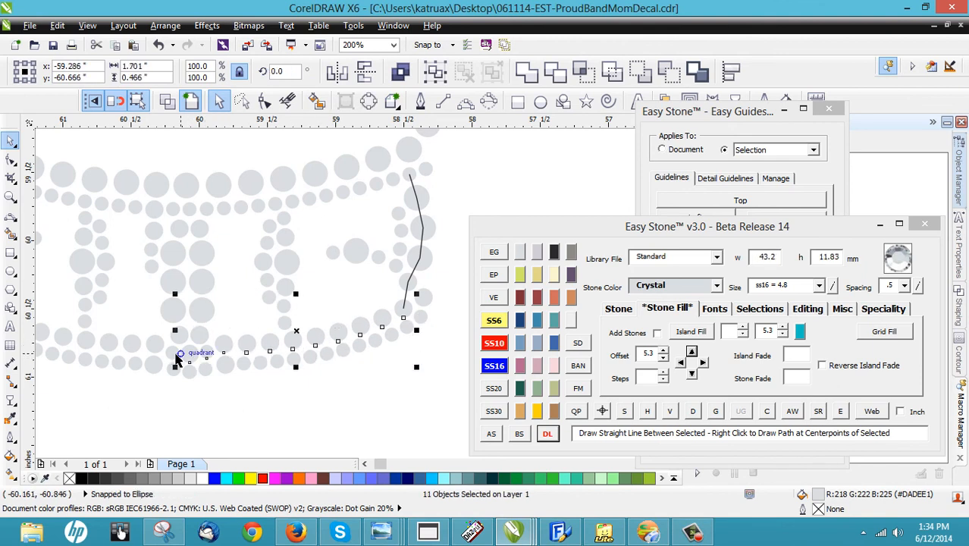
Add the remaining inner lower-row stones from the middle to the left corner to the selection
{"action": "scroll", "coordinate": [173, 357], "scroll_direction": "up", "scroll_amount": 2}
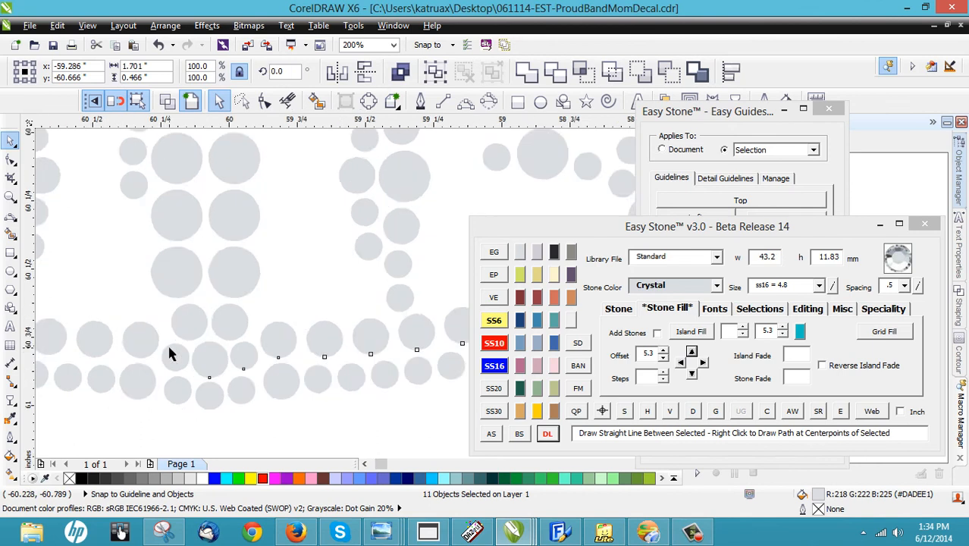
{"action": "scroll", "coordinate": [171, 351], "scroll_direction": "up", "scroll_amount": 2}
{"action": "left_click", "coordinate": [125, 335], "text": "shift"}
{"action": "left_click", "coordinate": [398, 305], "text": "shift"}
{"action": "scroll", "coordinate": [271, 308], "scroll_direction": "down", "scroll_amount": 3}
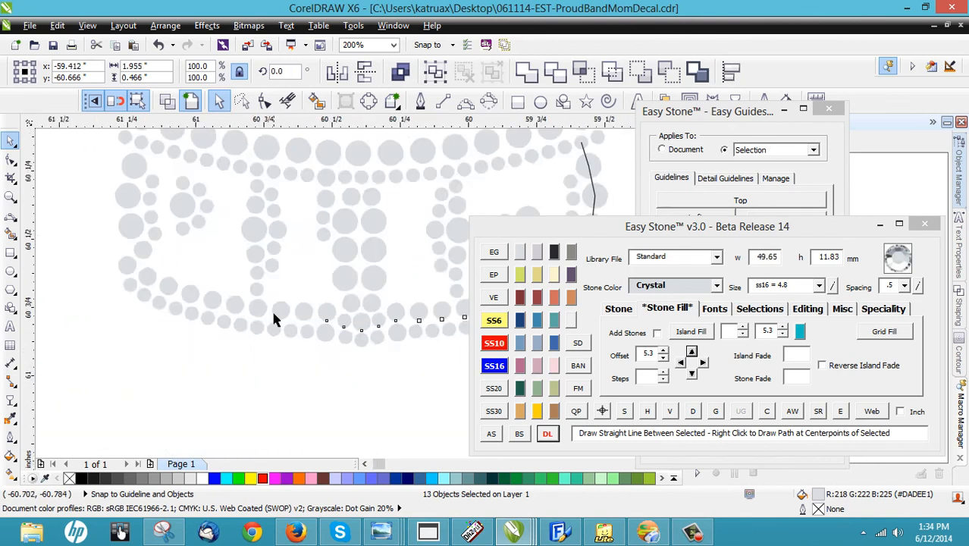
{"action": "scroll", "coordinate": [274, 319], "scroll_direction": "up", "scroll_amount": 2}
{"action": "left_click", "coordinate": [325, 317], "text": "shift"}
{"action": "left_click", "coordinate": [287, 309], "text": "shift"}
{"action": "left_click", "coordinate": [230, 302], "text": "shift"}
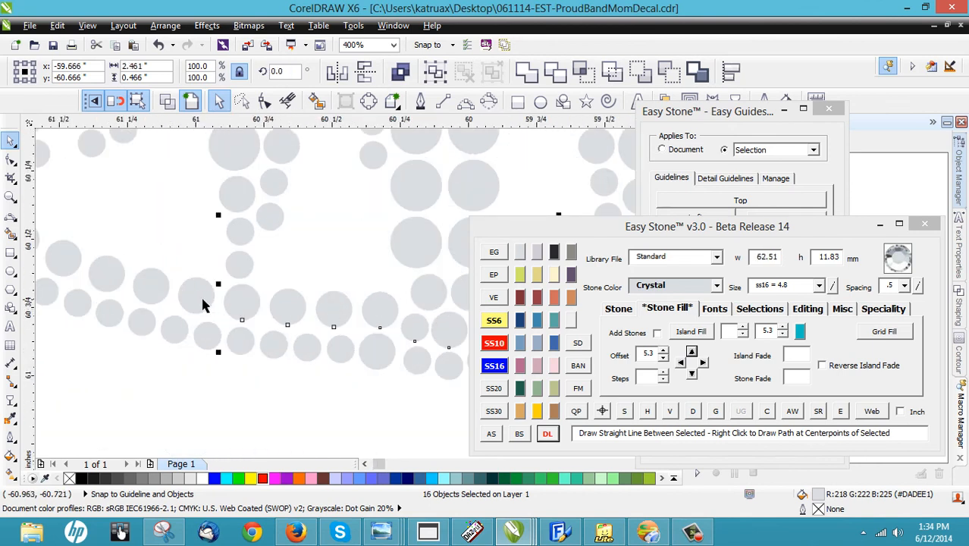
{"action": "left_click", "coordinate": [146, 288], "text": "shift"}
{"action": "left_click", "coordinate": [103, 275], "text": "shift"}
{"action": "left_click", "coordinate": [240, 338], "text": "shift"}
{"action": "scroll", "coordinate": [238, 335], "scroll_direction": "down", "scroll_amount": 2}
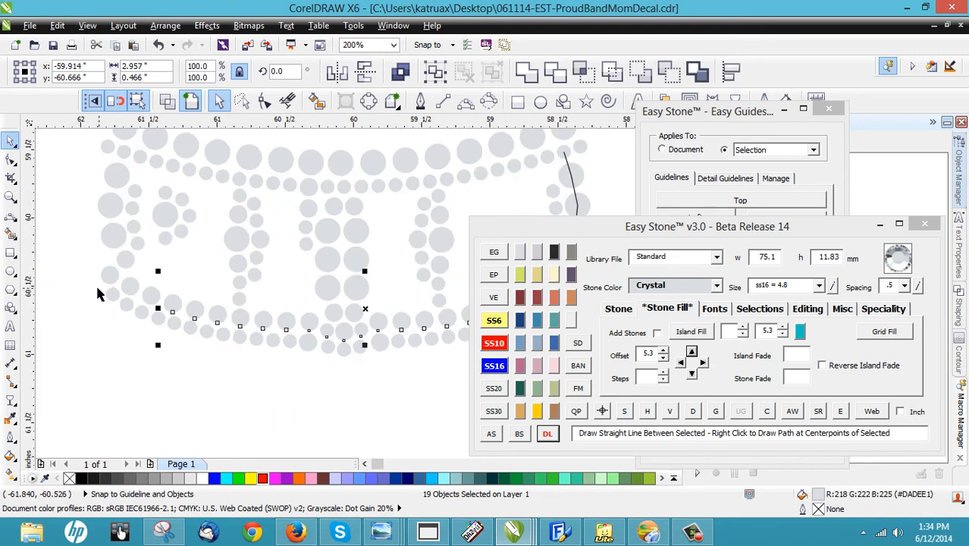
{"action": "scroll", "coordinate": [97, 294], "scroll_direction": "up", "scroll_amount": 2}
{"action": "left_click", "coordinate": [200, 298], "text": "shift"}
{"action": "left_click", "coordinate": [172, 296], "text": "shift"}
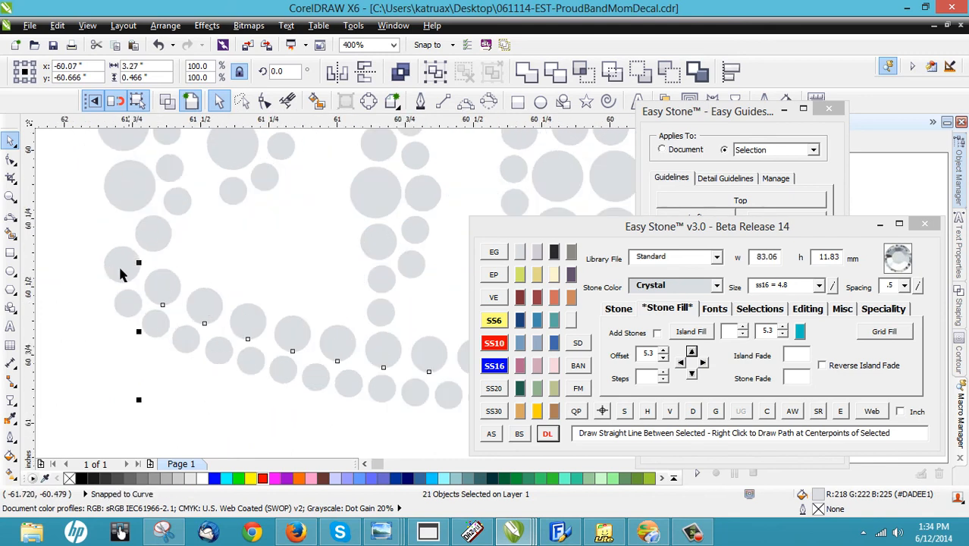
{"action": "left_click", "coordinate": [121, 275], "text": "shift"}
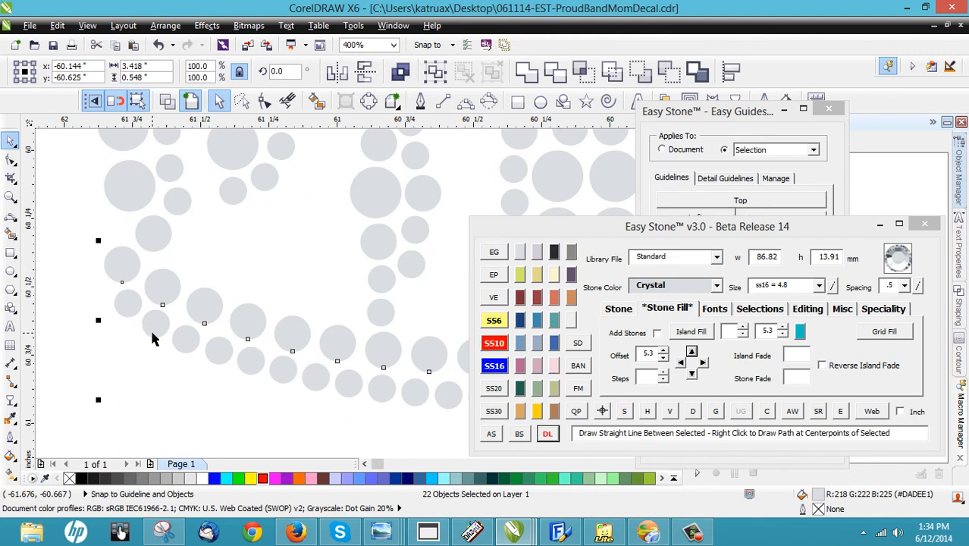
{"action": "scroll", "coordinate": [154, 334], "scroll_direction": "down", "scroll_amount": 2}
{"action": "scroll", "coordinate": [123, 329], "scroll_direction": "up", "scroll_amount": 4}
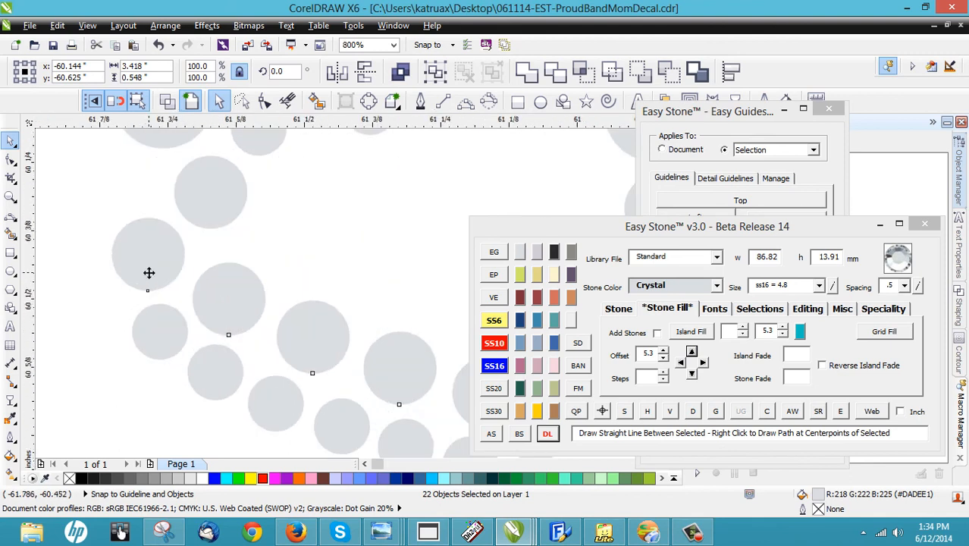
{"action": "left_click", "coordinate": [147, 273], "text": "shift"}
Add the stones up the drum's left side to the selection, ending at the small upper row's second stone
{"action": "scroll", "coordinate": [225, 320], "scroll_direction": "down", "scroll_amount": 1}
{"action": "scroll", "coordinate": [192, 325], "scroll_direction": "down", "scroll_amount": 2}
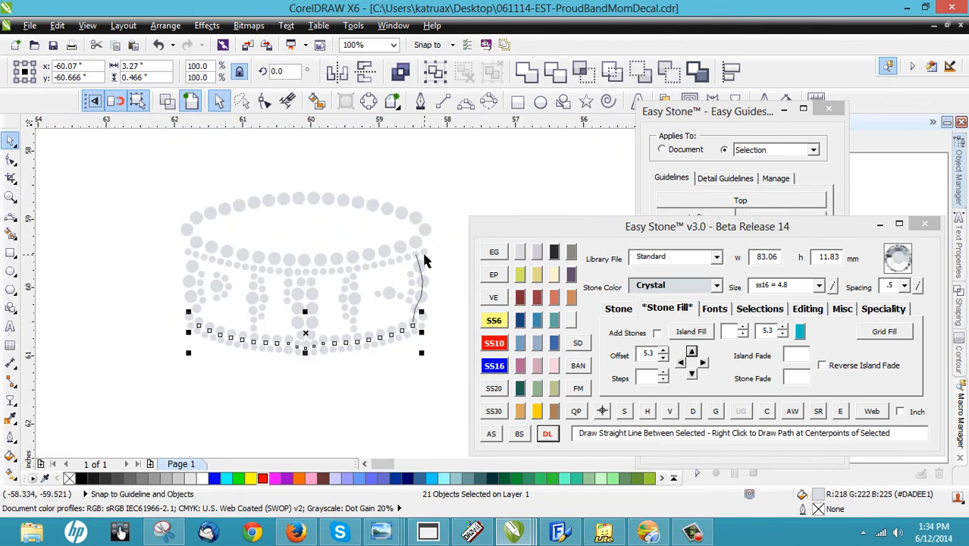
{"action": "scroll", "coordinate": [195, 297], "scroll_direction": "up", "scroll_amount": 2}
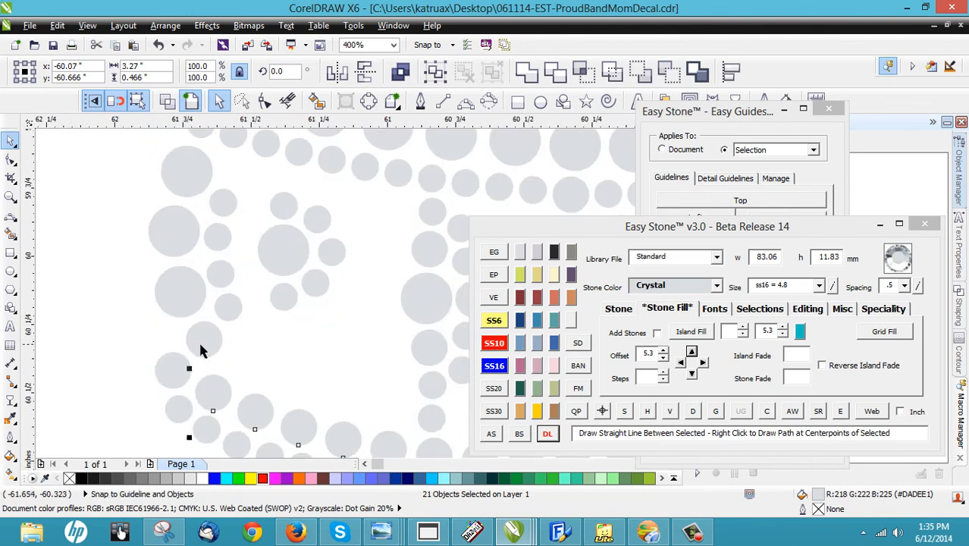
{"action": "left_click", "coordinate": [168, 305], "text": "shift"}
{"action": "left_click", "coordinate": [177, 287], "text": "shift"}
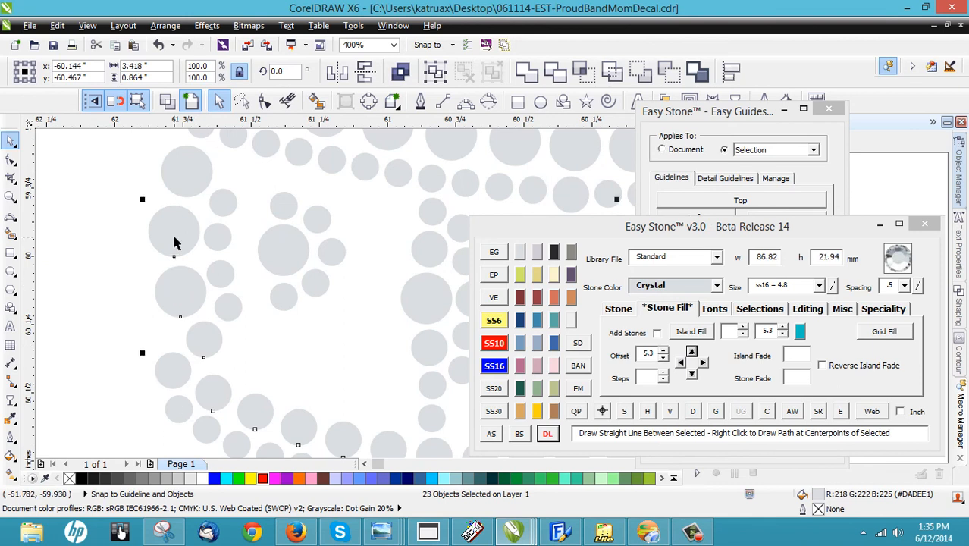
{"action": "left_click", "coordinate": [174, 236], "text": "shift"}
{"action": "left_click", "coordinate": [190, 183], "text": "shift"}
{"action": "scroll", "coordinate": [194, 263], "scroll_direction": "down", "scroll_amount": 1}
{"action": "scroll", "coordinate": [186, 203], "scroll_direction": "up", "scroll_amount": 1}
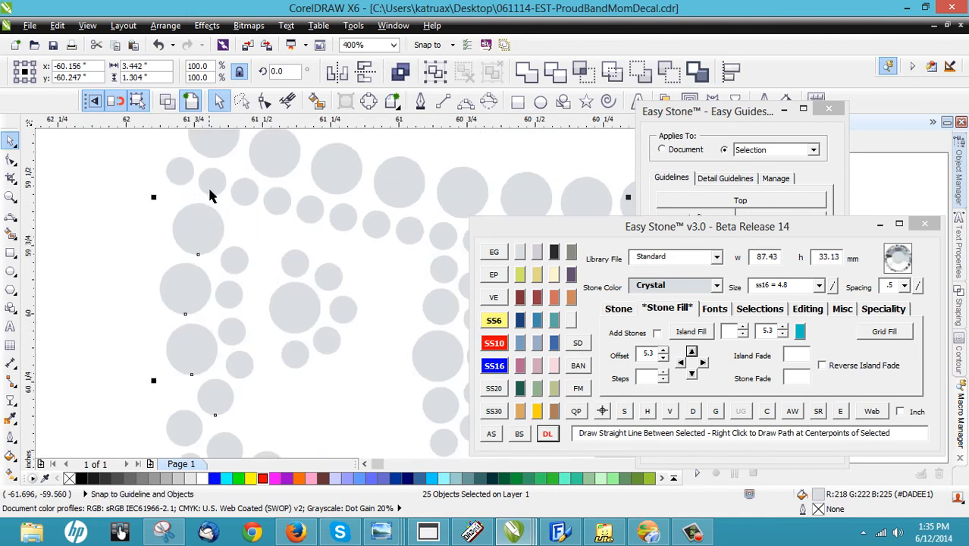
{"action": "left_click", "coordinate": [196, 198], "text": "shift"}
Draw a path through the centerpoints of the selected lower-row and left-side stones
{"action": "scroll", "coordinate": [144, 254], "scroll_direction": "down", "scroll_amount": 1}
{"action": "scroll", "coordinate": [129, 260], "scroll_direction": "down", "scroll_amount": 1}
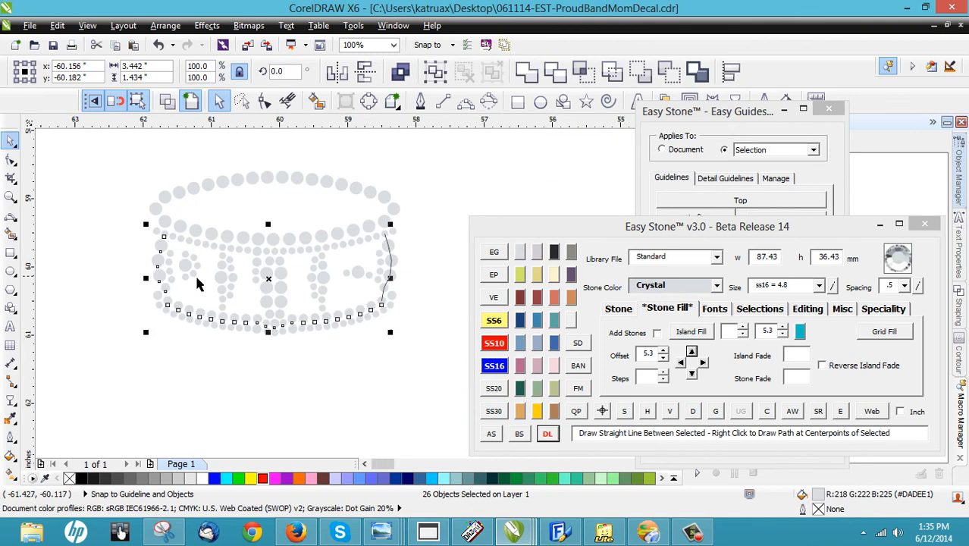
{"action": "left_click", "coordinate": [556, 435]}
{"action": "left_click", "coordinate": [258, 392]}
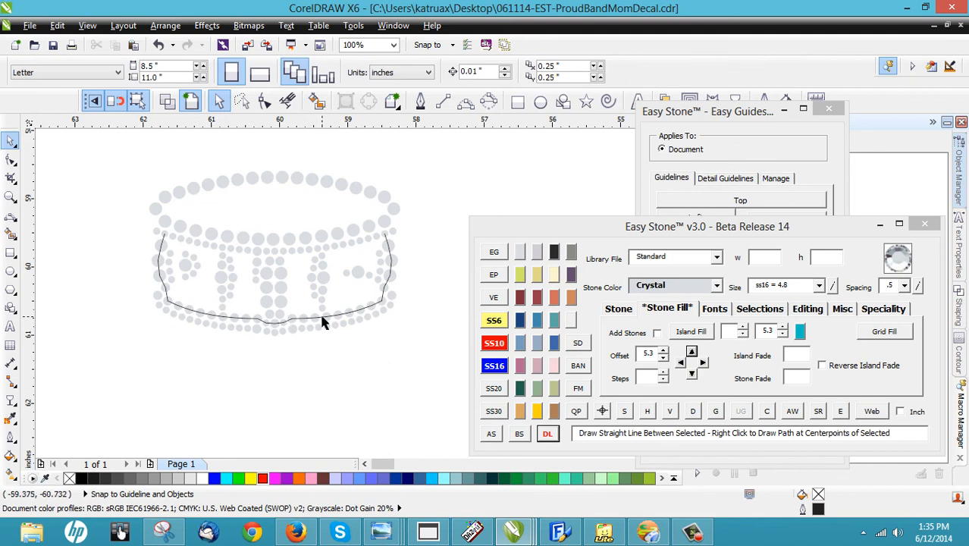
Activate the Freehand Pick tool for selecting the drum's upper row of stones
{"action": "scroll", "coordinate": [296, 245], "scroll_direction": "up", "scroll_amount": 2}
{"action": "scroll", "coordinate": [297, 250], "scroll_direction": "down", "scroll_amount": 2}
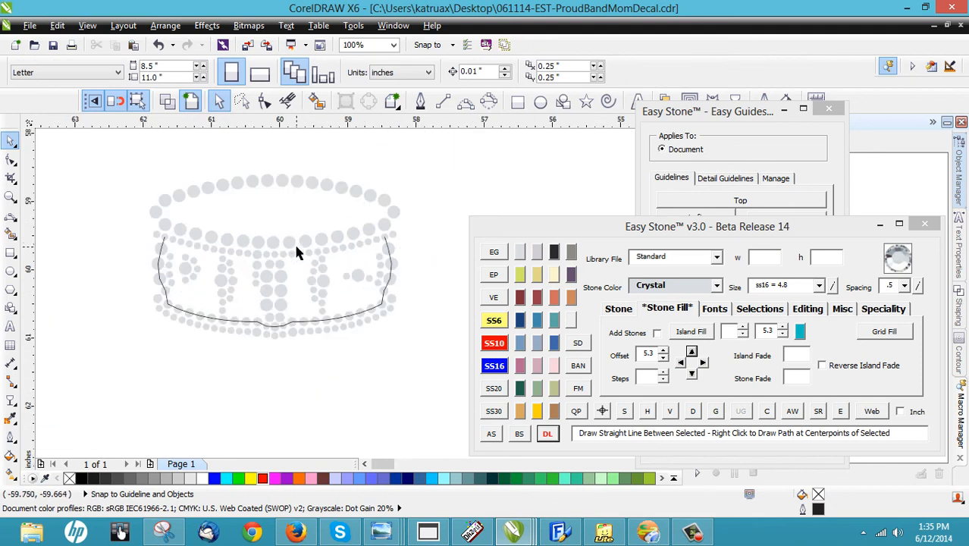
{"action": "left_click", "coordinate": [241, 101]}
{"action": "left_click", "coordinate": [163, 249]}
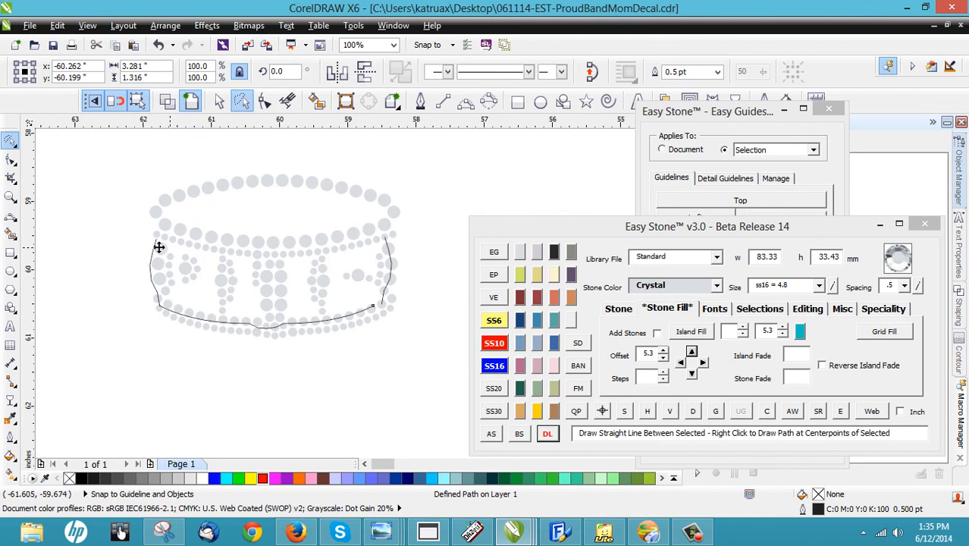
{"action": "left_click", "coordinate": [193, 250]}
{"action": "scroll", "coordinate": [79, 204], "scroll_direction": "up", "scroll_amount": 2}
{"action": "scroll", "coordinate": [91, 223], "scroll_direction": "down", "scroll_amount": 2}
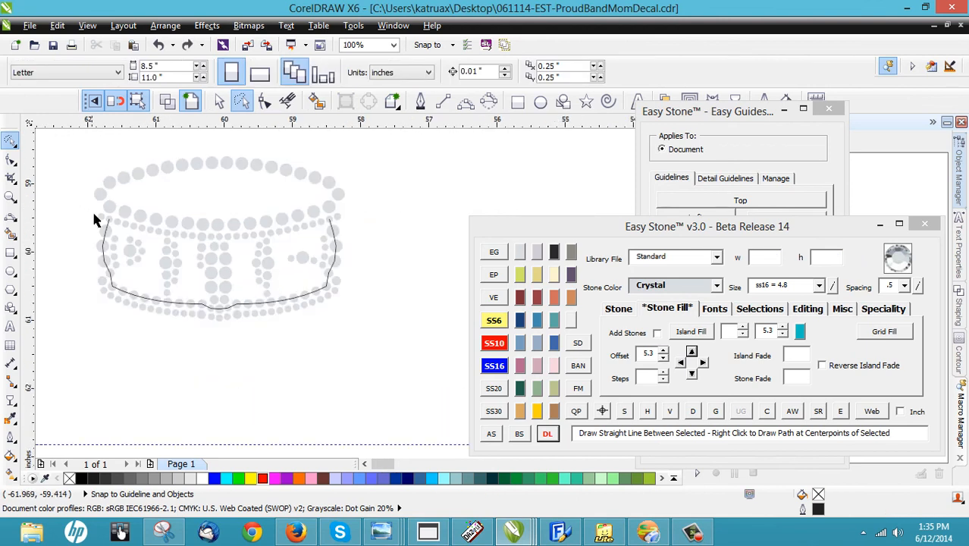
Select the small stones of the row below the drum's rim between the two side paths, including any missed ones
{"action": "mouse_move", "coordinate": [92, 225]}
{"action": "left_mouse_down"}
{"action": "mouse_move", "coordinate": [114, 212]}
{"action": "mouse_move", "coordinate": [184, 224]}
{"action": "mouse_move", "coordinate": [334, 208]}
{"action": "mouse_move", "coordinate": [329, 225]}
{"action": "mouse_move", "coordinate": [253, 239]}
{"action": "mouse_move", "coordinate": [114, 239]}
{"action": "left_mouse_up"}
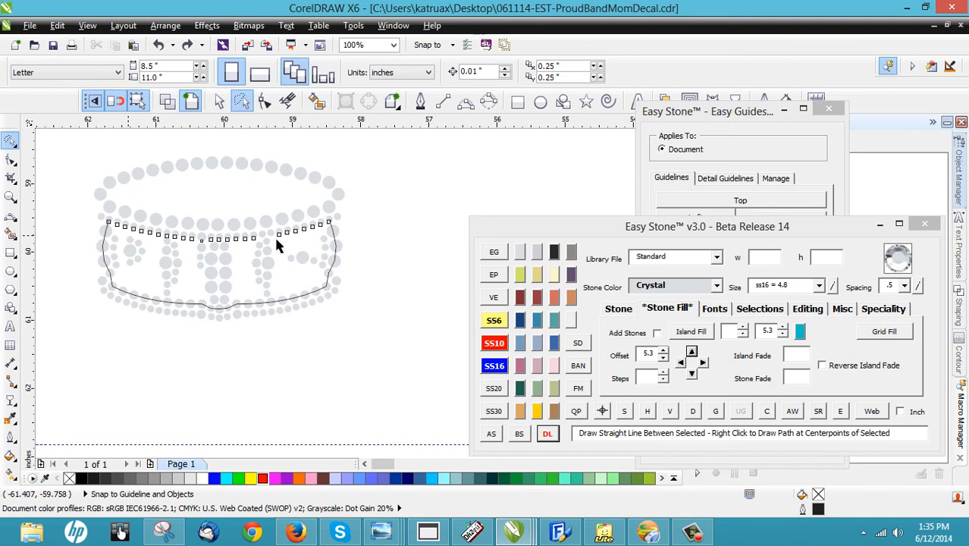
{"action": "scroll", "coordinate": [250, 231], "scroll_direction": "up", "scroll_amount": 2}
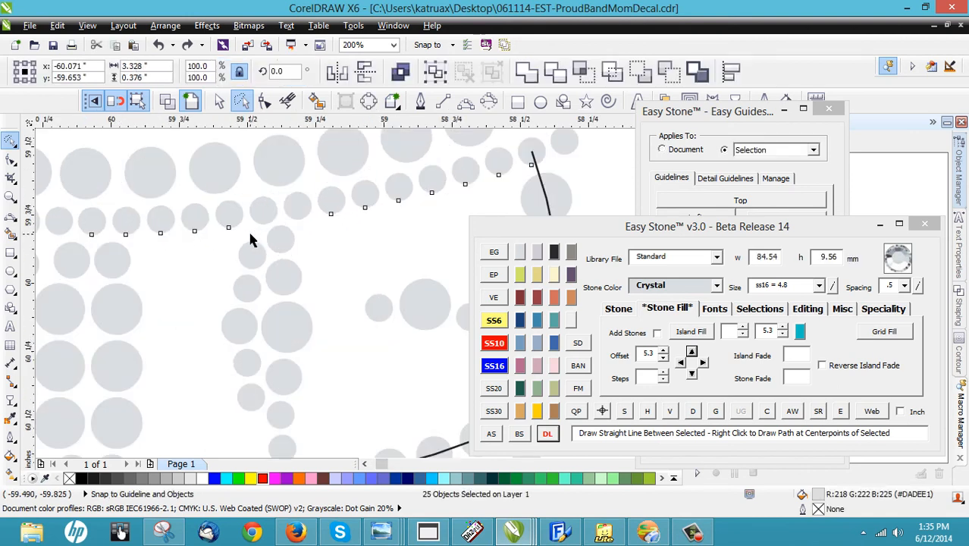
{"action": "left_click", "coordinate": [260, 216], "text": "shift"}
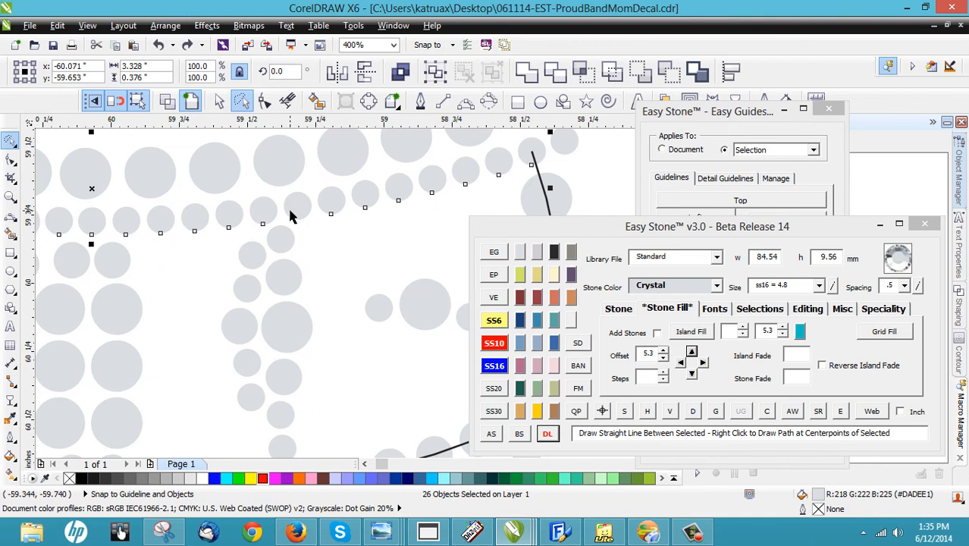
{"action": "left_click", "coordinate": [290, 216], "text": "shift"}
{"action": "scroll", "coordinate": [325, 216], "scroll_direction": "down", "scroll_amount": 3}
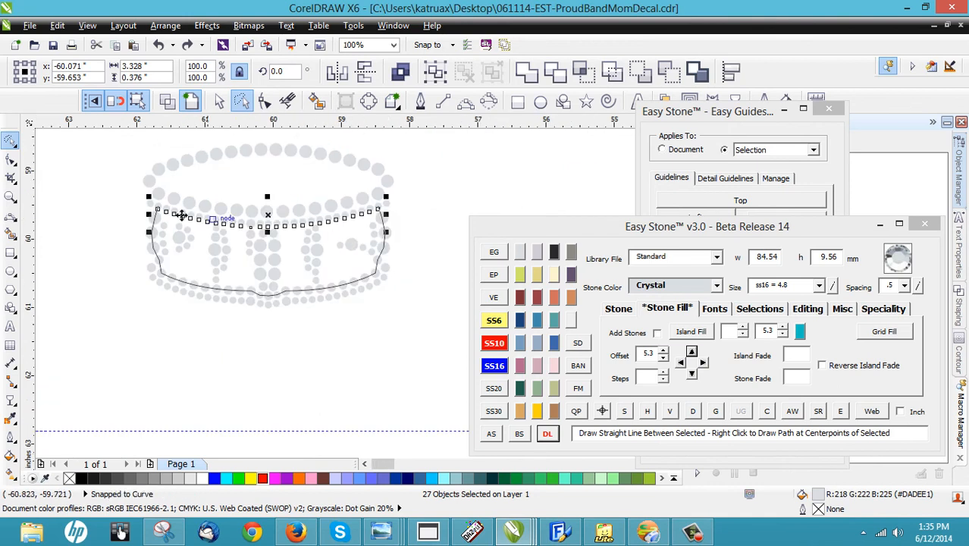
{"action": "scroll", "coordinate": [150, 217], "scroll_direction": "up", "scroll_amount": 2}
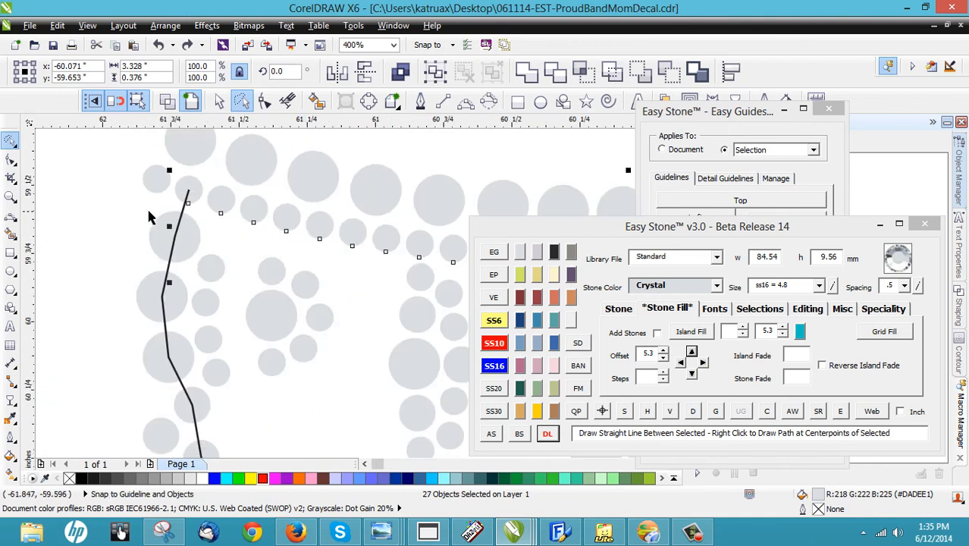
{"action": "scroll", "coordinate": [149, 217], "scroll_direction": "down", "scroll_amount": 2}
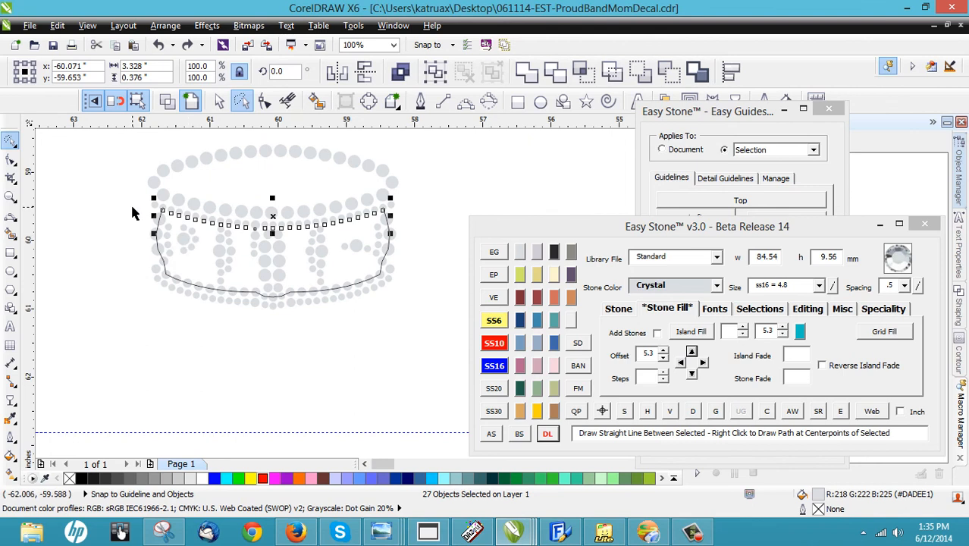
{"action": "scroll", "coordinate": [148, 214], "scroll_direction": "up", "scroll_amount": 2}
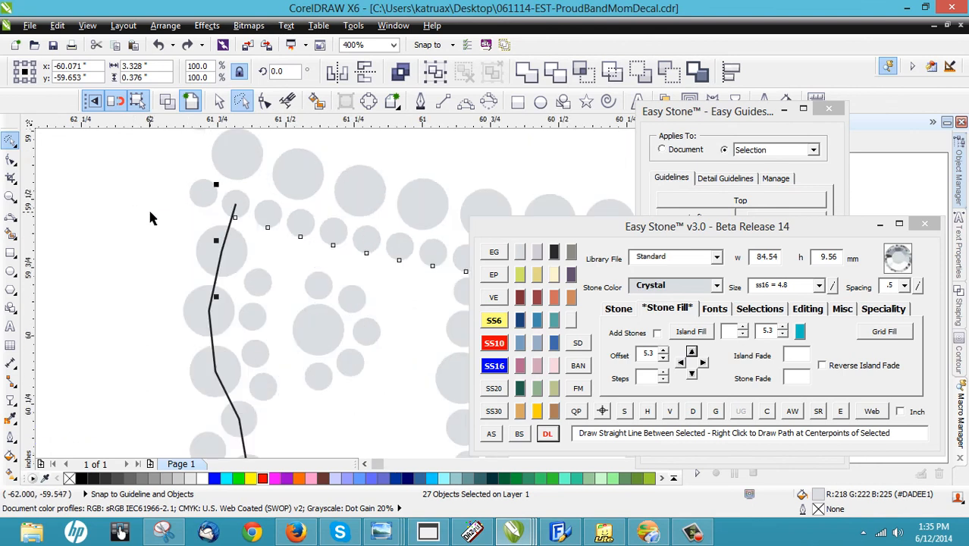
{"action": "left_click", "coordinate": [241, 196], "text": "shift"}
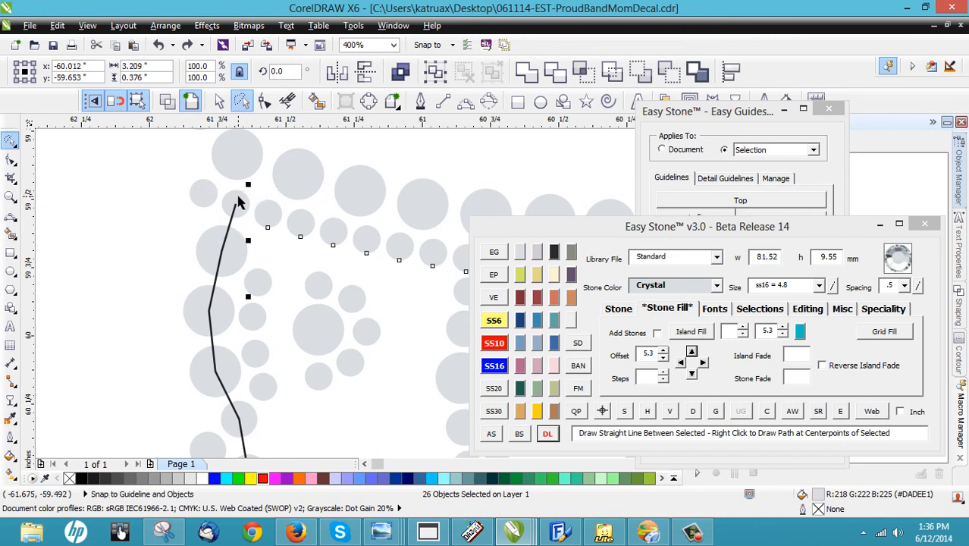
{"action": "left_click", "coordinate": [227, 207], "text": "shift"}
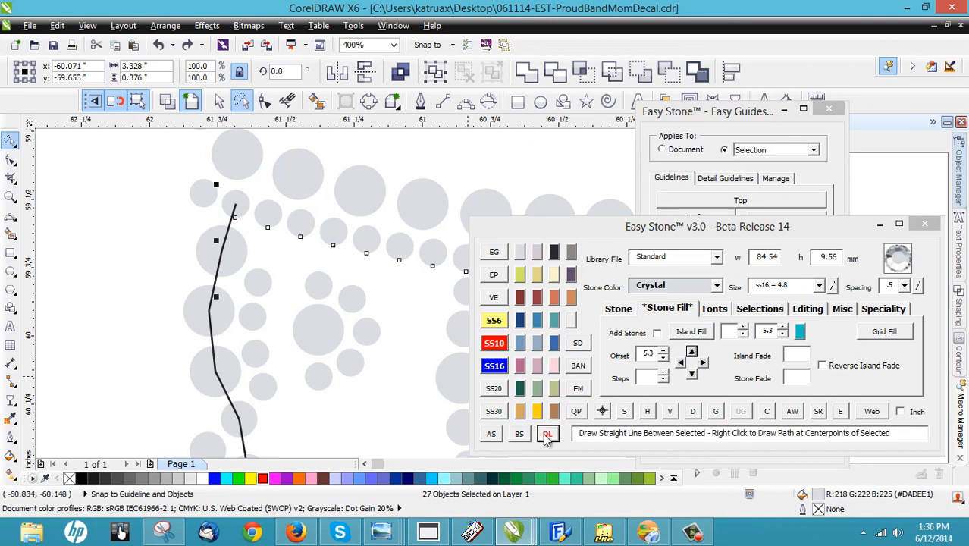
Draw a path through the centerpoints of the selected upper-row stones to close off the drum body's outline
{"action": "left_click", "coordinate": [546, 437]}
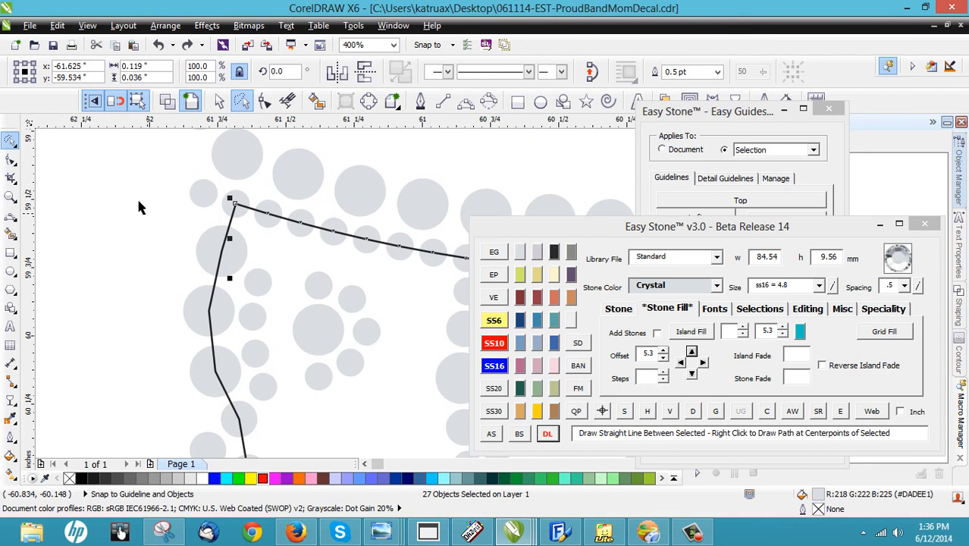
{"action": "scroll", "coordinate": [138, 217], "scroll_direction": "down", "scroll_amount": 2}
{"action": "left_click", "coordinate": [140, 217]}
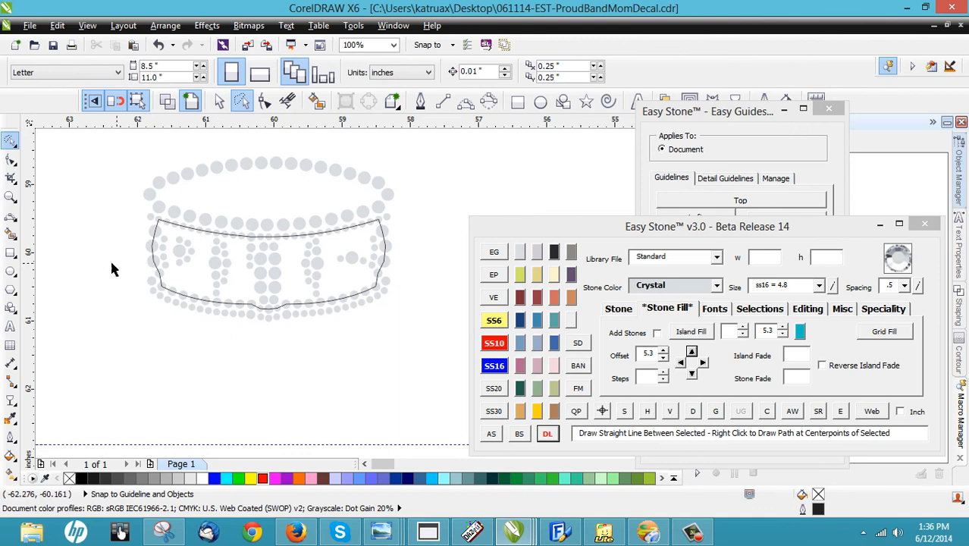
{"action": "left_click", "coordinate": [305, 235]}
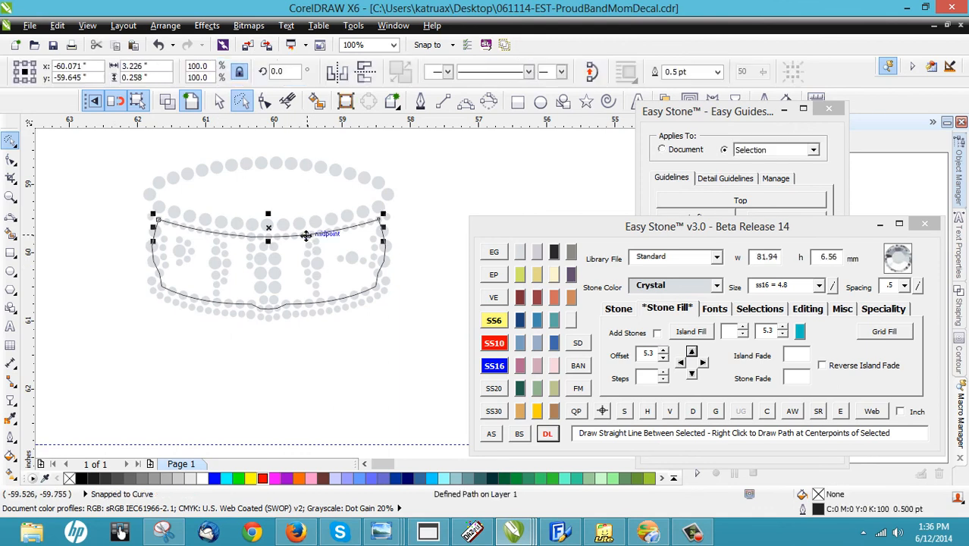
{"action": "left_click", "coordinate": [602, 412]}
{"action": "left_click", "coordinate": [309, 366]}
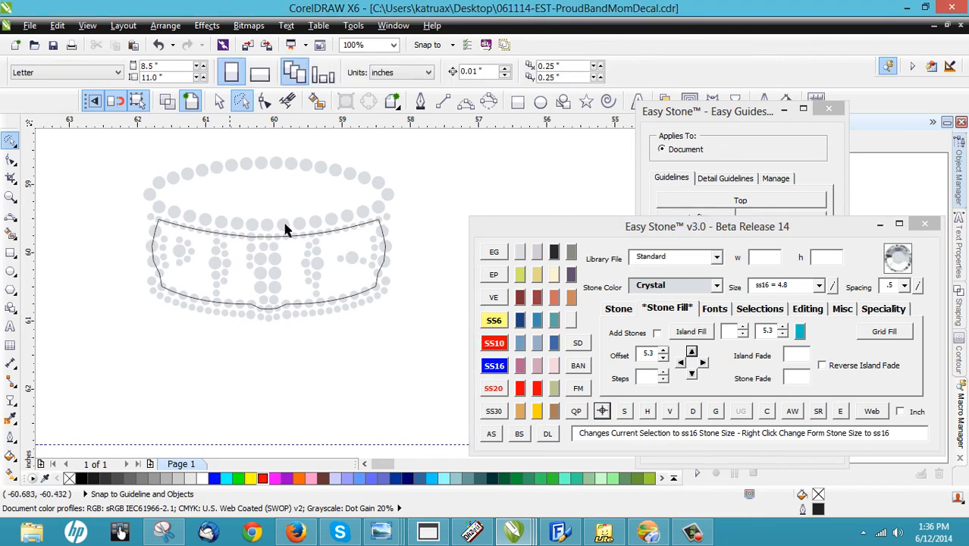
Select only the three outline paths among the drum body's objects and join them into one closed path
{"action": "left_click", "coordinate": [221, 100]}
{"action": "left_click_drag", "start_coordinate": [113, 183], "coordinate": [435, 356]}
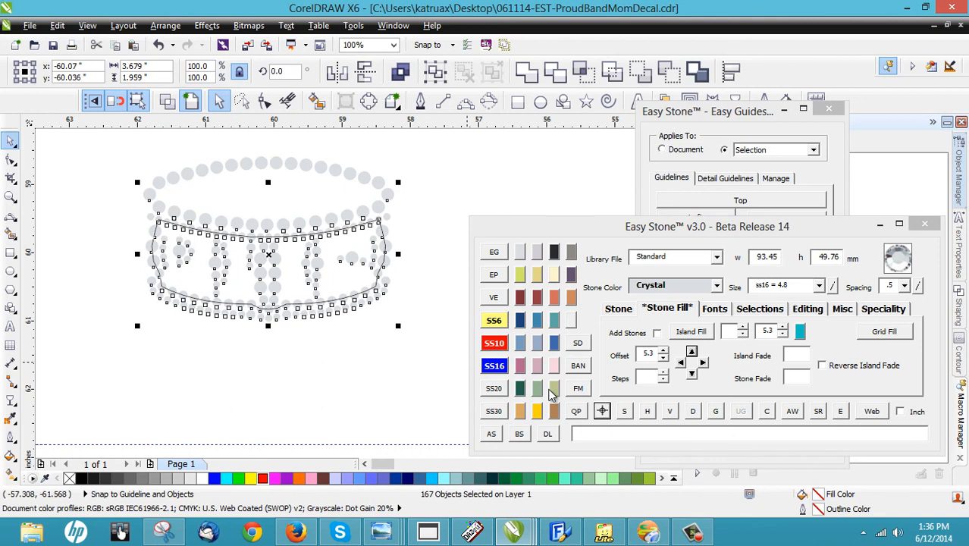
{"action": "left_click", "coordinate": [624, 412]}
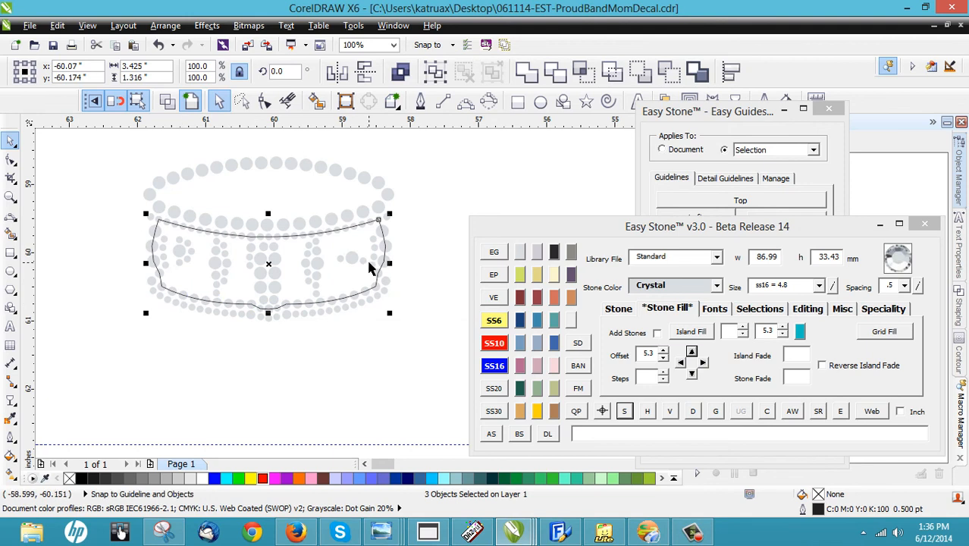
{"action": "left_click", "coordinate": [579, 367]}
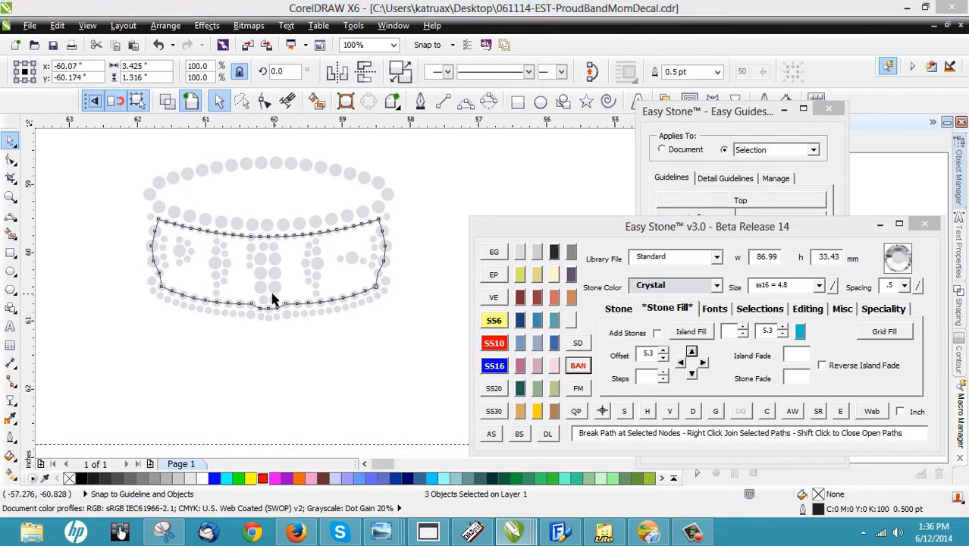
Fill the closed drum body shape red, remove its outline and place it behind the stones
{"action": "left_click", "coordinate": [311, 478]}
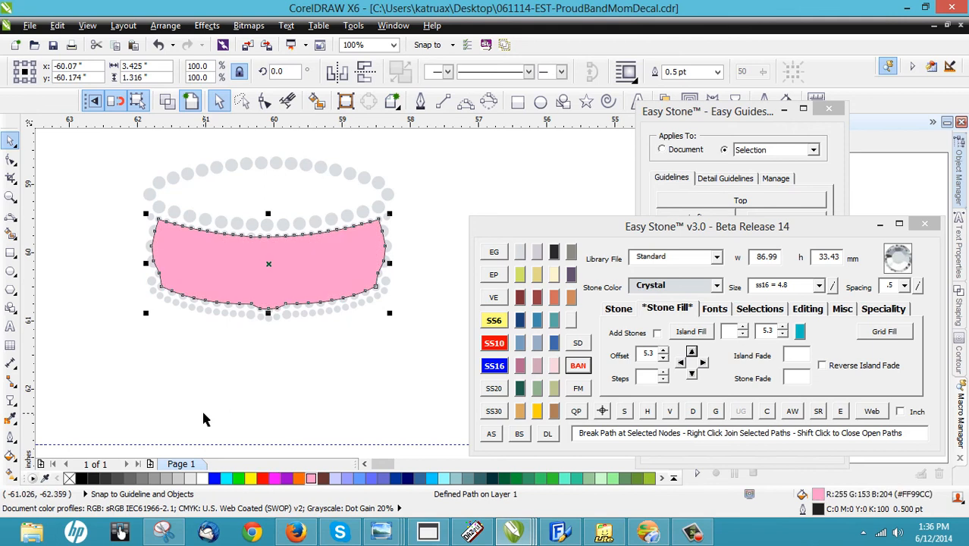
{"action": "left_click", "coordinate": [262, 479]}
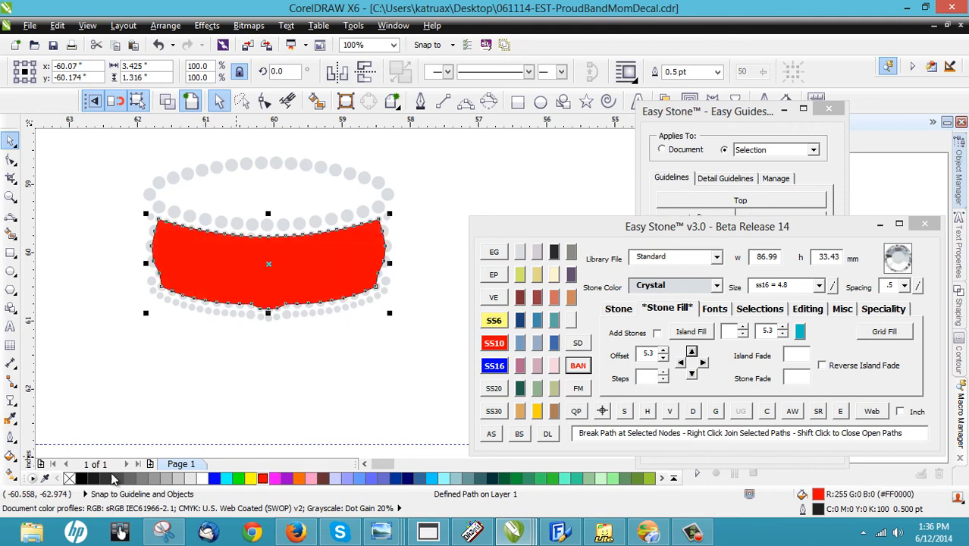
{"action": "right_click", "coordinate": [69, 478]}
{"action": "left_click", "coordinate": [279, 317]}
{"action": "left_click", "coordinate": [315, 269]}
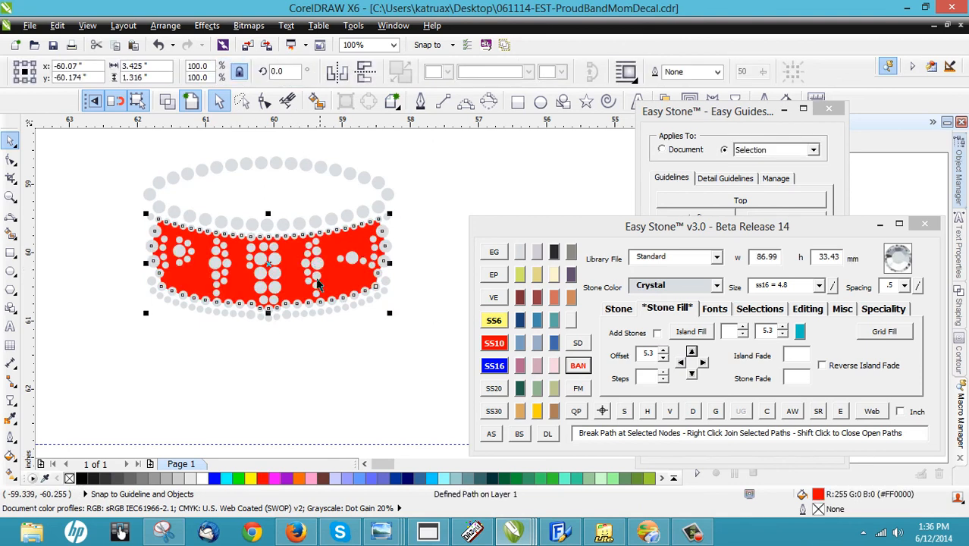
{"action": "left_click", "coordinate": [300, 394]}
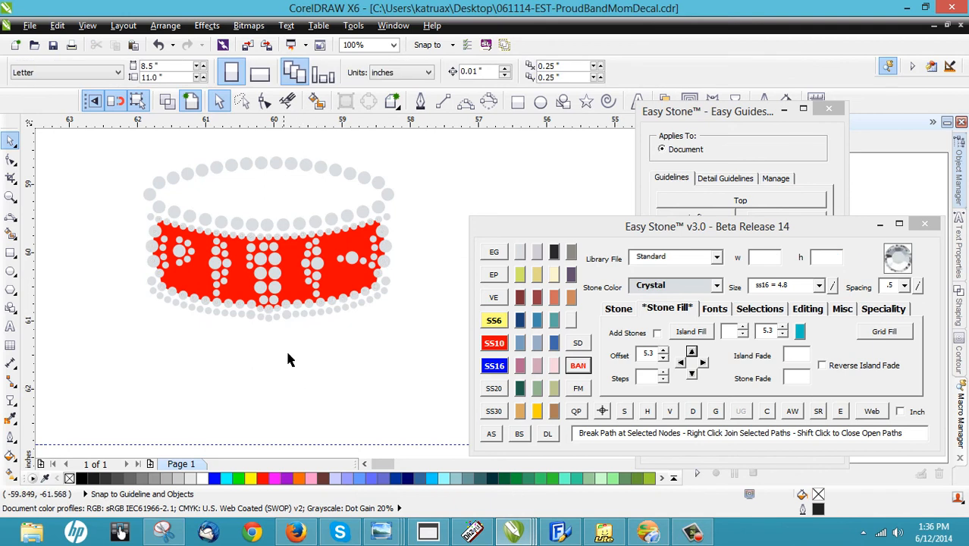
Select the drum body's stones with the Freehand Pick tool, from the row below the rim to the inner lower row
{"action": "scroll", "coordinate": [332, 282], "scroll_direction": "up", "scroll_amount": 1}
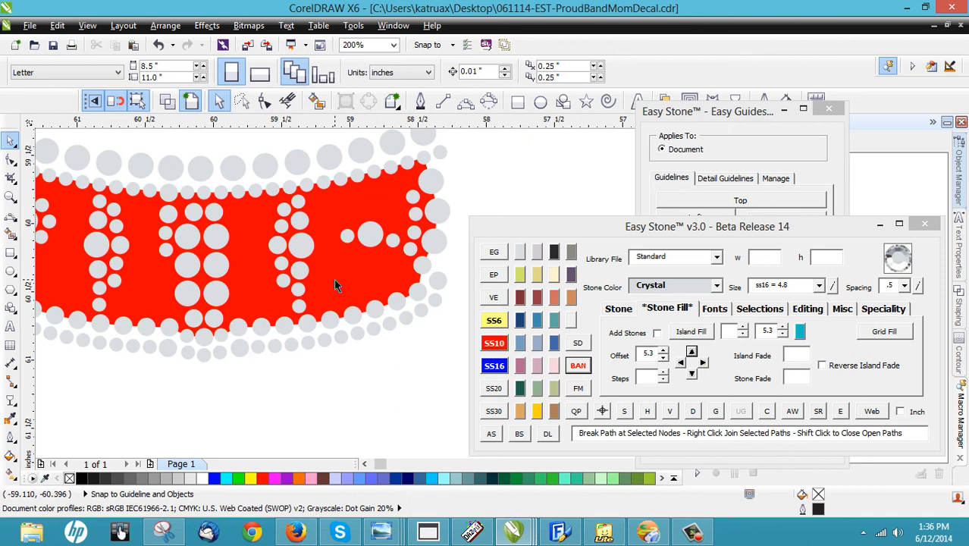
{"action": "scroll", "coordinate": [335, 279], "scroll_direction": "down", "scroll_amount": 1}
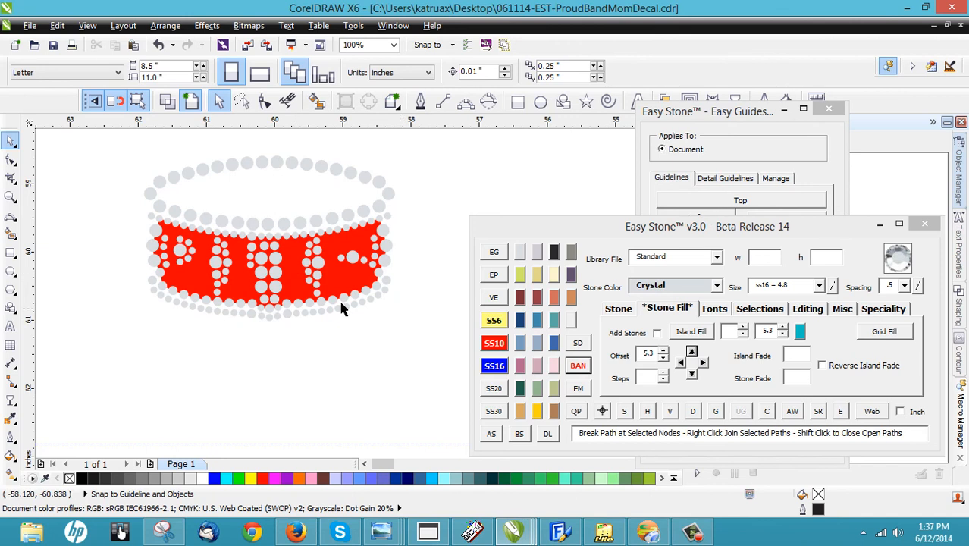
{"action": "scroll", "coordinate": [182, 251], "scroll_direction": "up", "scroll_amount": 1}
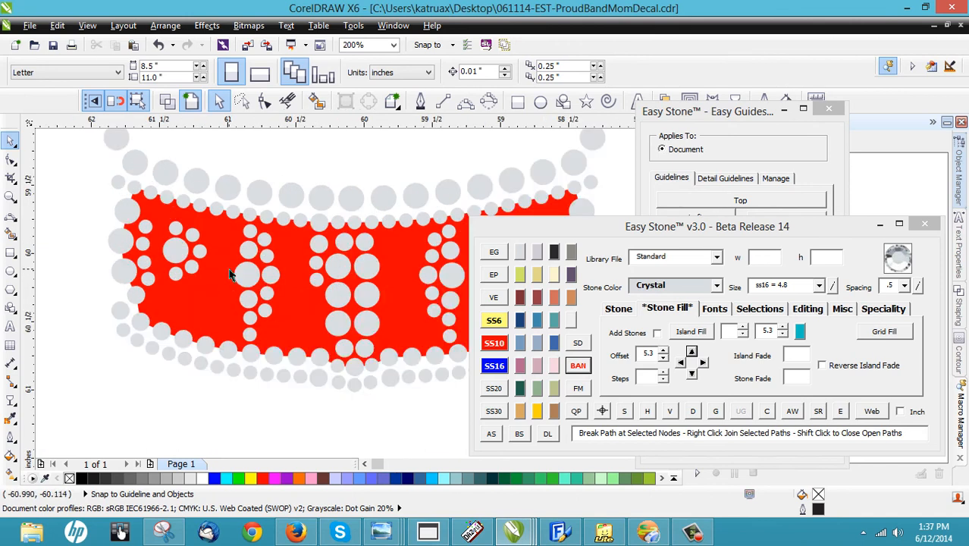
{"action": "scroll", "coordinate": [163, 282], "scroll_direction": "down", "scroll_amount": 1}
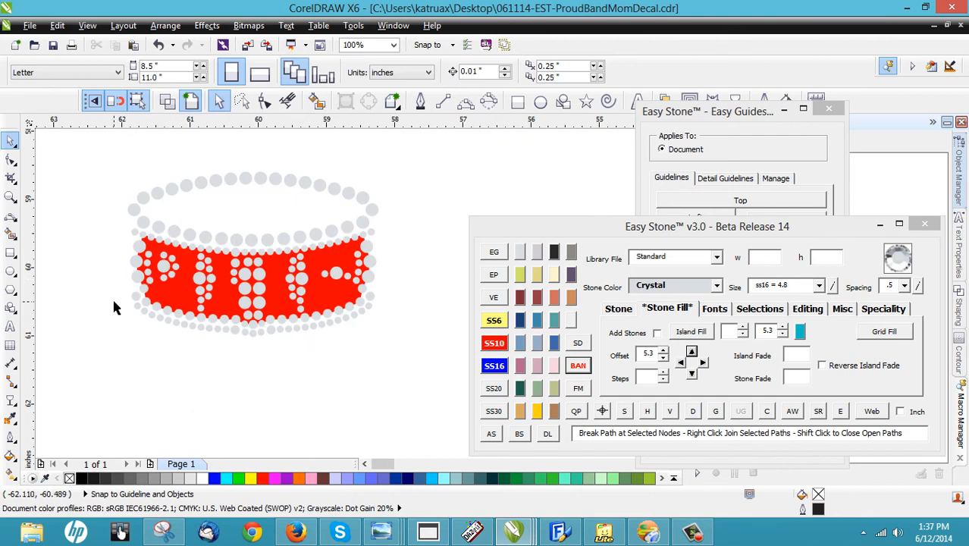
{"action": "left_click", "coordinate": [241, 101]}
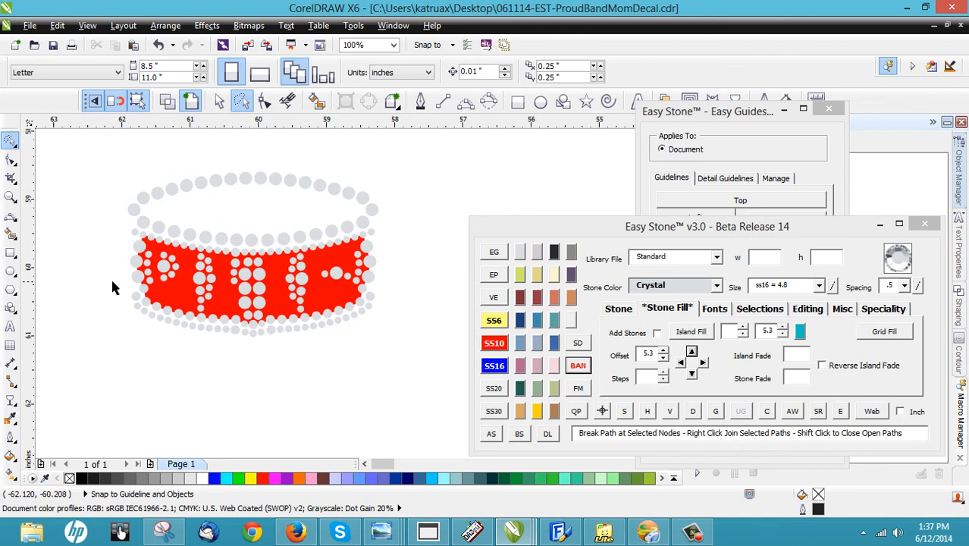
{"action": "mouse_move", "coordinate": [126, 313]}
{"action": "left_mouse_down"}
{"action": "mouse_move", "coordinate": [98, 229]}
{"action": "mouse_move", "coordinate": [143, 222]}
{"action": "mouse_move", "coordinate": [295, 237]}
{"action": "mouse_move", "coordinate": [372, 219]}
{"action": "mouse_move", "coordinate": [388, 228]}
{"action": "mouse_move", "coordinate": [396, 278]}
{"action": "mouse_move", "coordinate": [378, 309]}
{"action": "mouse_move", "coordinate": [327, 325]}
{"action": "left_mouse_up"}
{"action": "left_click_drag", "start_coordinate": [168, 320], "coordinate": [132, 303]}
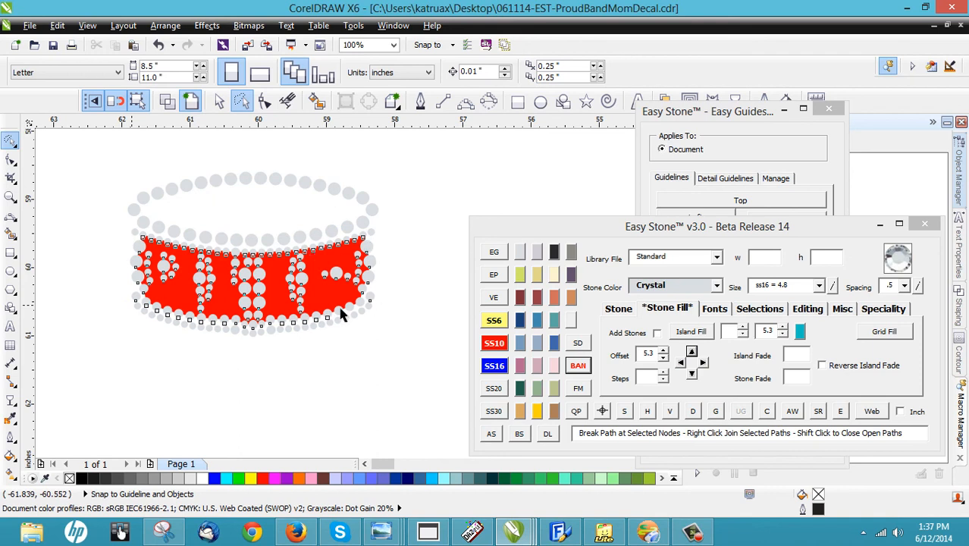
Add the missed stones near the right end of the inner lower row to the selection
{"action": "scroll", "coordinate": [136, 239], "scroll_direction": "up", "scroll_amount": 2}
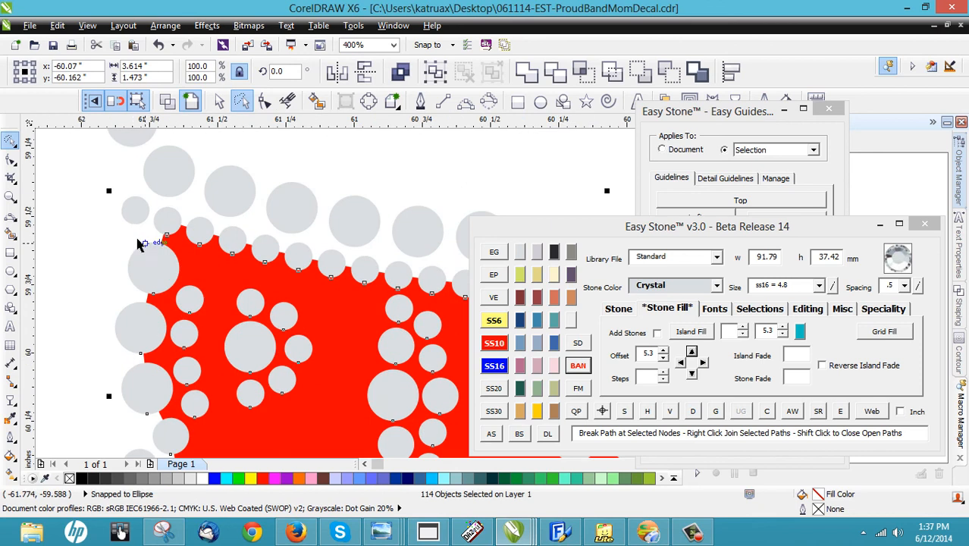
{"action": "scroll", "coordinate": [137, 241], "scroll_direction": "down", "scroll_amount": 1}
{"action": "scroll", "coordinate": [107, 332], "scroll_direction": "down", "scroll_amount": 1}
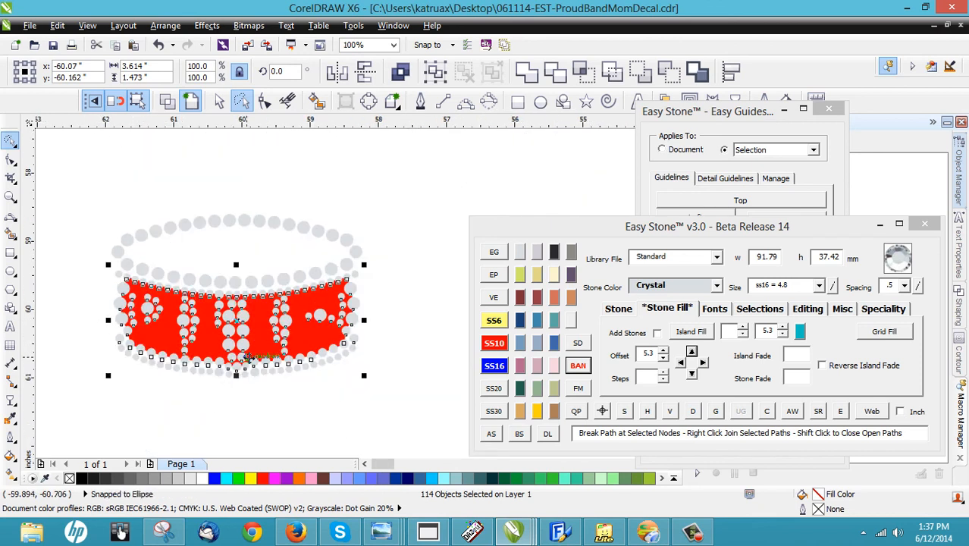
{"action": "scroll", "coordinate": [439, 379], "scroll_direction": "up", "scroll_amount": 1}
{"action": "scroll", "coordinate": [345, 360], "scroll_direction": "down", "scroll_amount": 1}
{"action": "scroll", "coordinate": [343, 360], "scroll_direction": "up", "scroll_amount": 2}
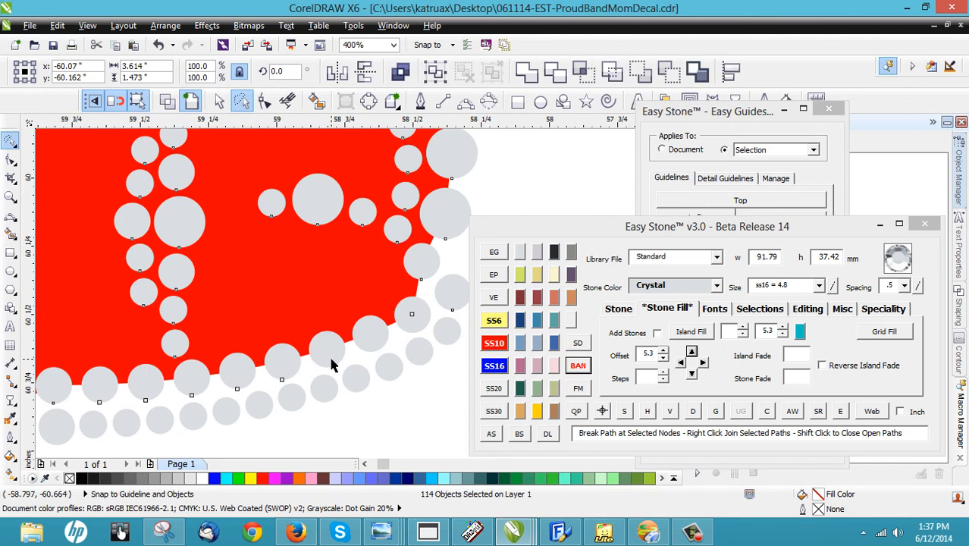
{"action": "left_click", "coordinate": [372, 345], "text": "shift"}
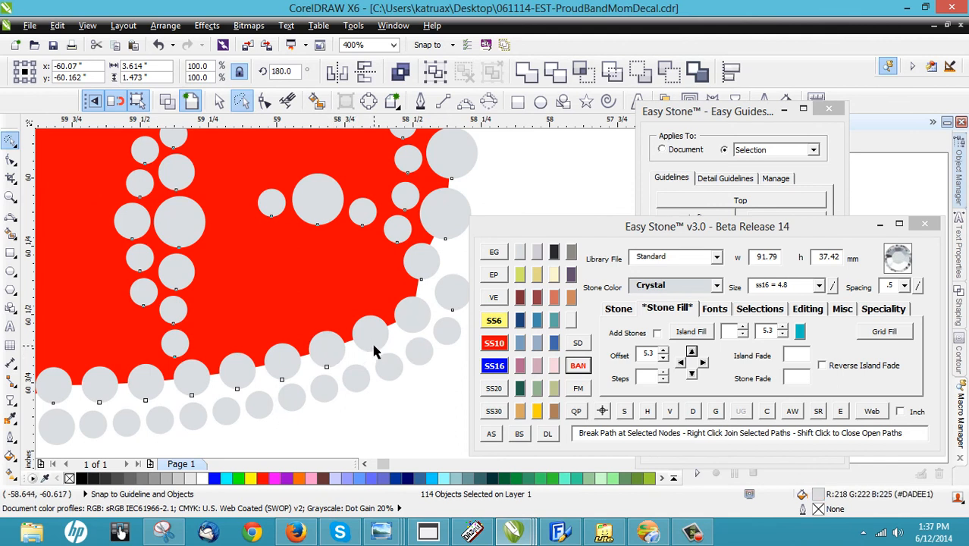
{"action": "left_click", "coordinate": [371, 347], "text": "shift"}
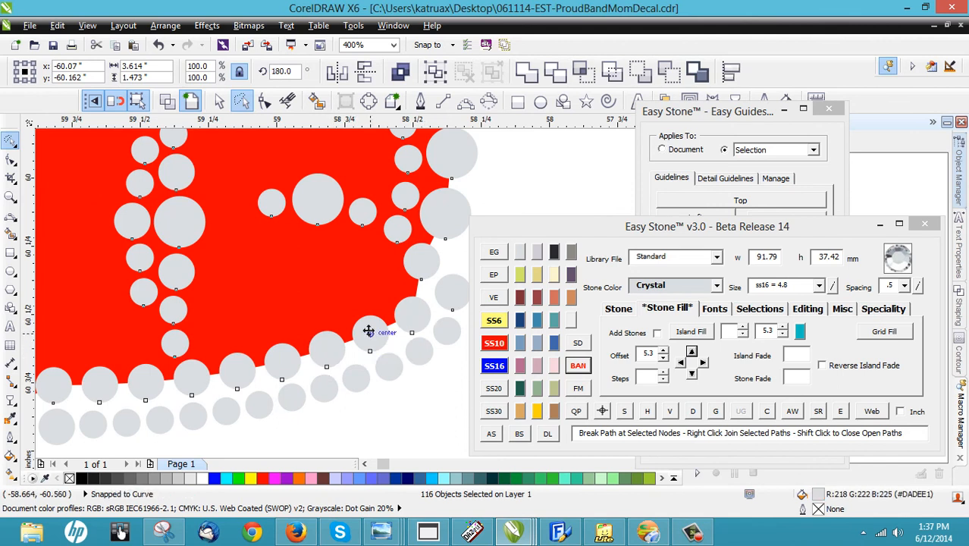
{"action": "left_click", "coordinate": [372, 329], "text": "shift"}
{"action": "scroll", "coordinate": [372, 329], "scroll_direction": "down", "scroll_amount": 1}
{"action": "scroll", "coordinate": [392, 324], "scroll_direction": "down", "scroll_amount": 1}
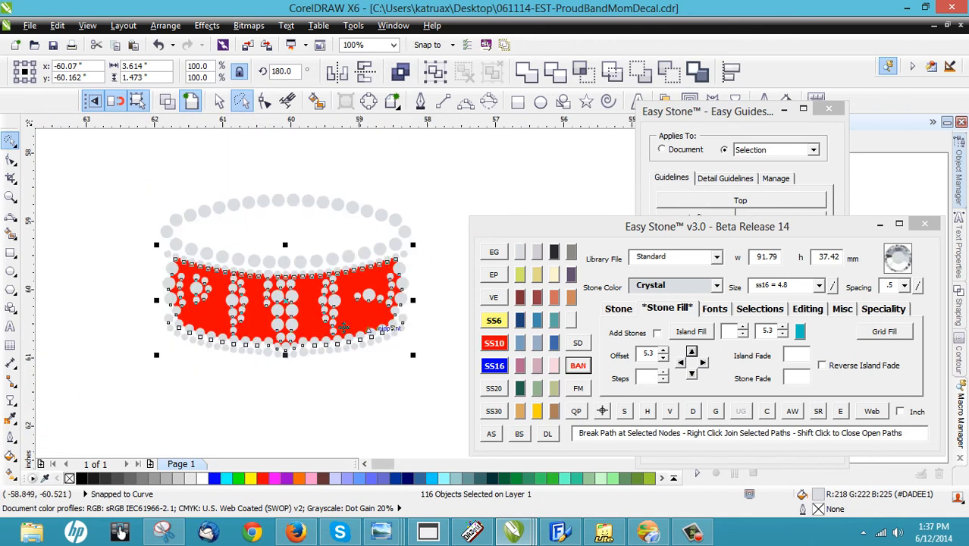
Recolor the selected drum body stones green
{"action": "left_click", "coordinate": [298, 477]}
{"action": "scroll", "coordinate": [233, 321], "scroll_direction": "up", "scroll_amount": 1}
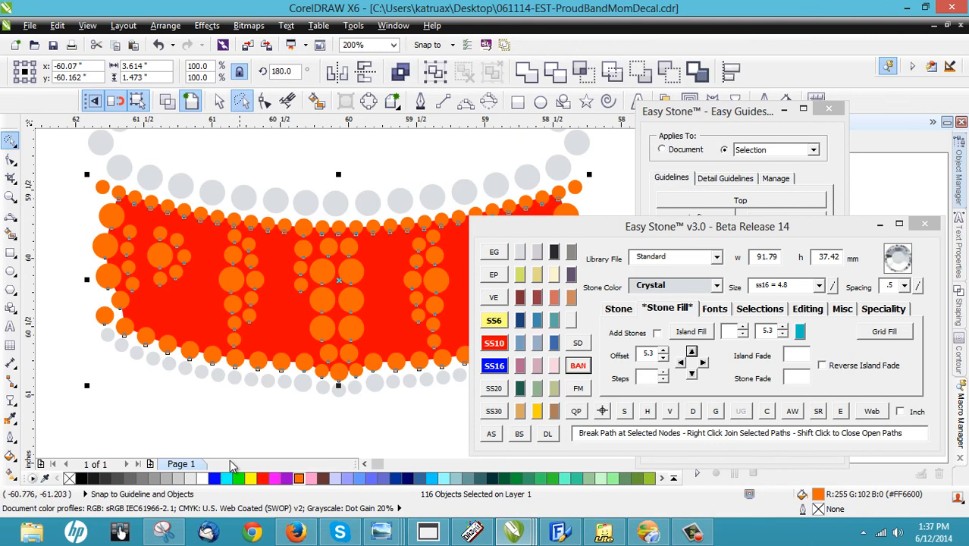
{"action": "left_click", "coordinate": [238, 478]}
{"action": "scroll", "coordinate": [143, 293], "scroll_direction": "down", "scroll_amount": 1}
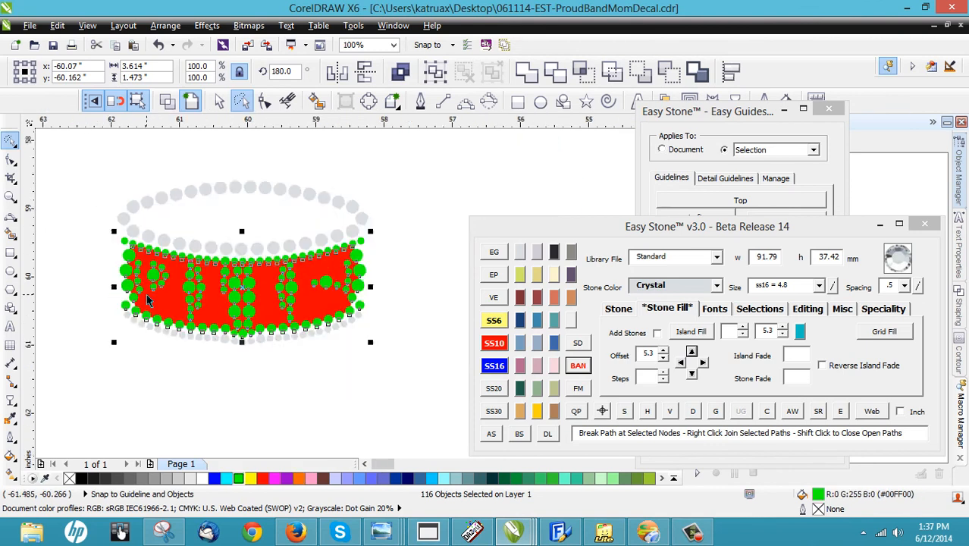
Examine the green stones along the drum body's edges and inner columns for any missed ones
{"action": "scroll", "coordinate": [355, 281], "scroll_direction": "up", "scroll_amount": 1}
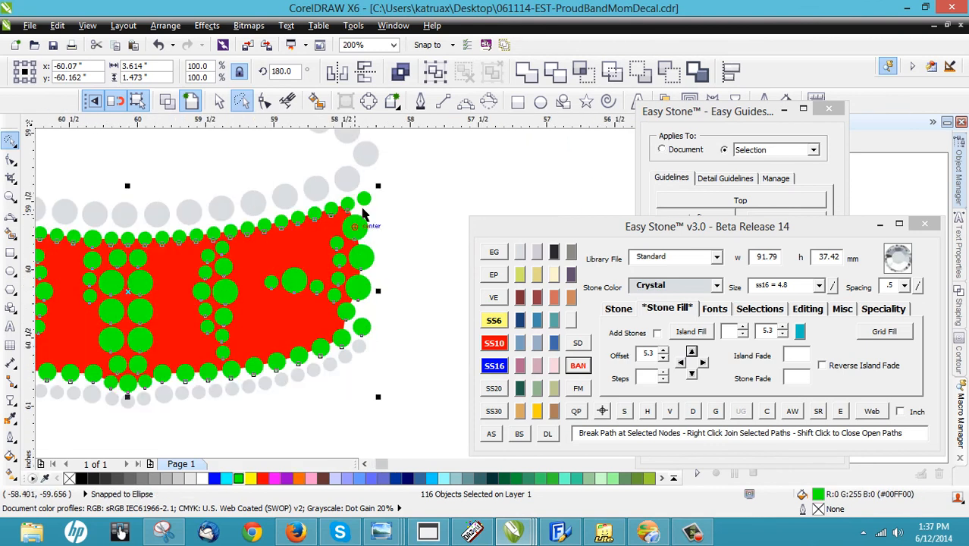
{"action": "scroll", "coordinate": [388, 290], "scroll_direction": "down", "scroll_amount": 1}
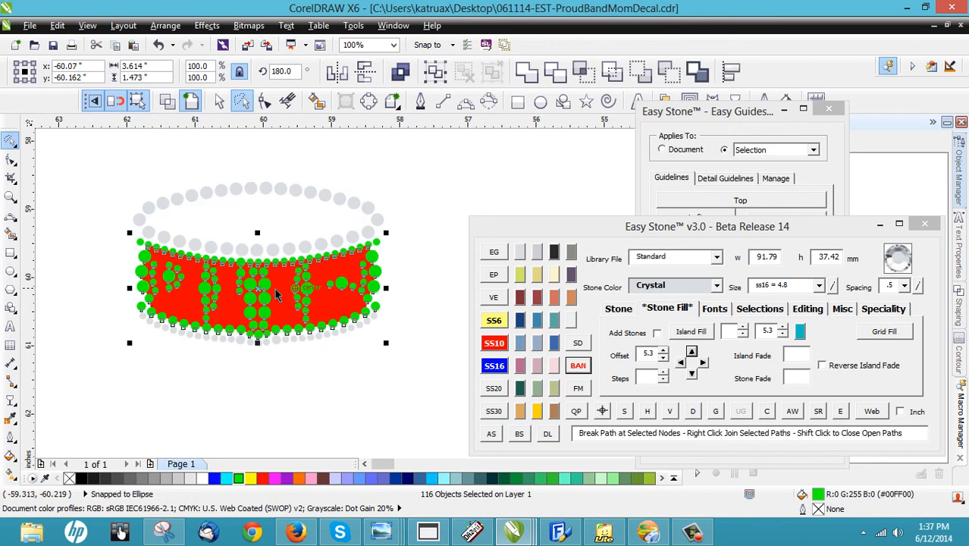
{"action": "scroll", "coordinate": [110, 282], "scroll_direction": "up", "scroll_amount": 1}
{"action": "scroll", "coordinate": [101, 280], "scroll_direction": "down", "scroll_amount": 1}
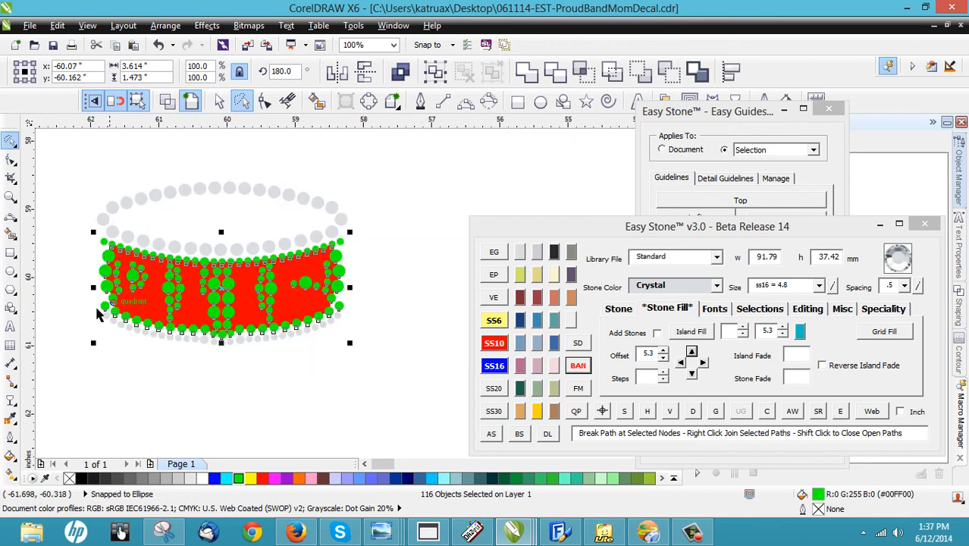
{"action": "scroll", "coordinate": [216, 277], "scroll_direction": "up", "scroll_amount": 1}
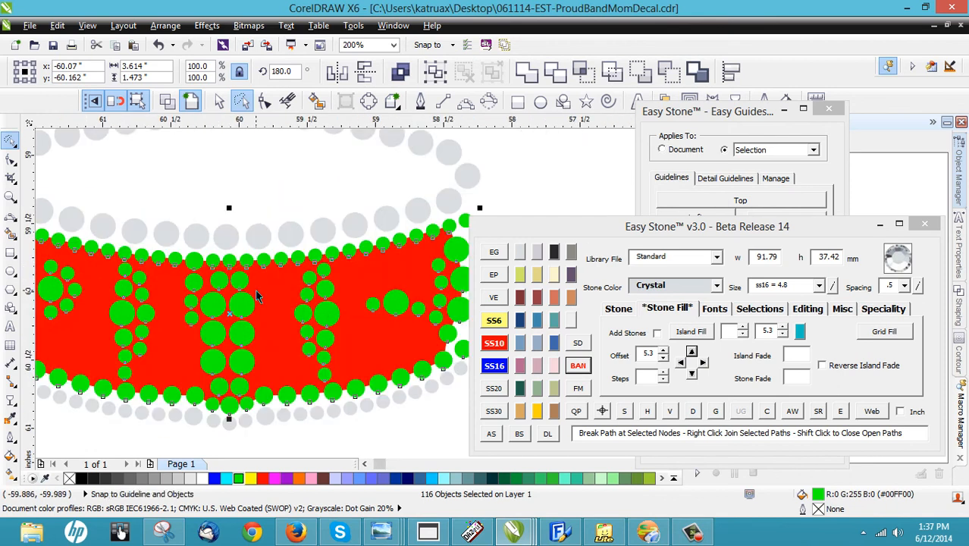
{"action": "scroll", "coordinate": [256, 298], "scroll_direction": "down", "scroll_amount": 1}
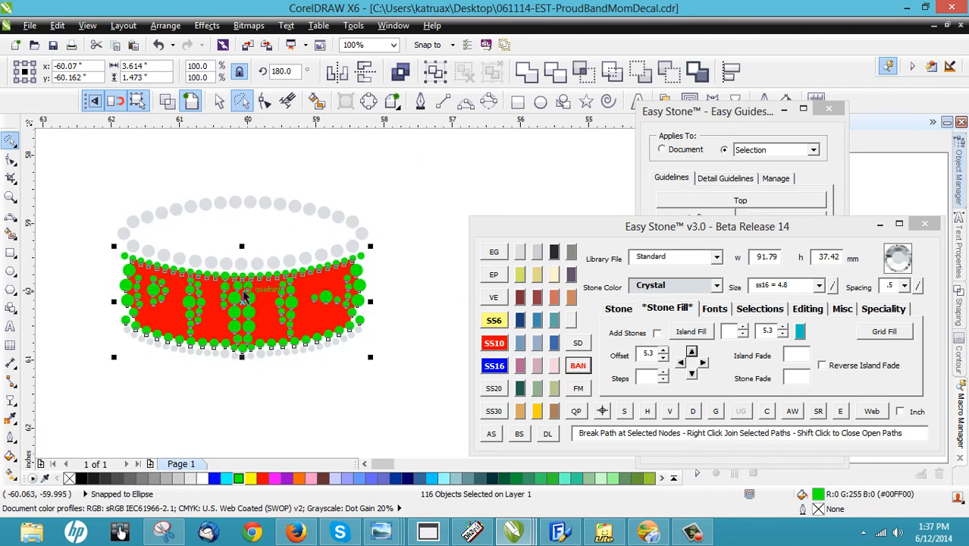
{"action": "scroll", "coordinate": [326, 302], "scroll_direction": "up", "scroll_amount": 1}
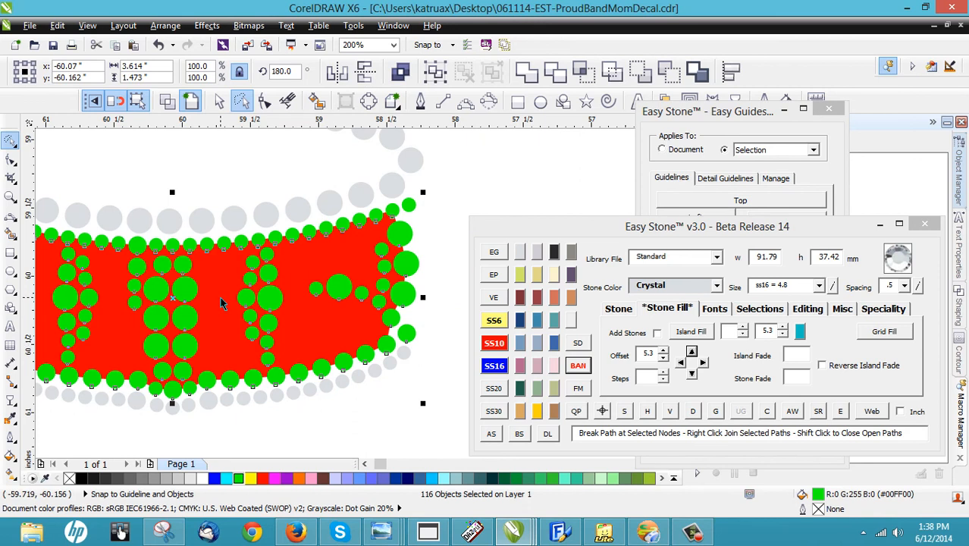
Set the decal cut line's contour value to 1
{"action": "left_click", "coordinate": [876, 308]}
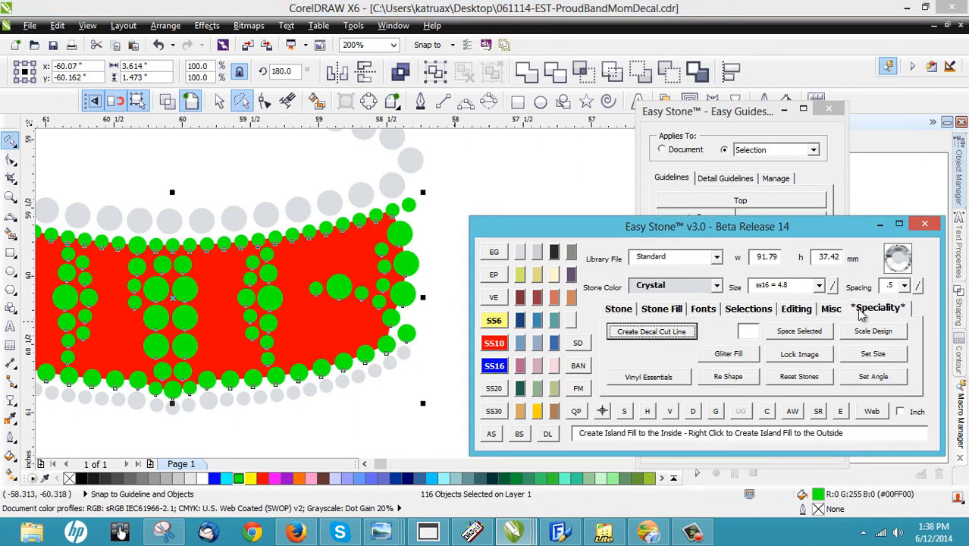
{"action": "left_click", "coordinate": [649, 333]}
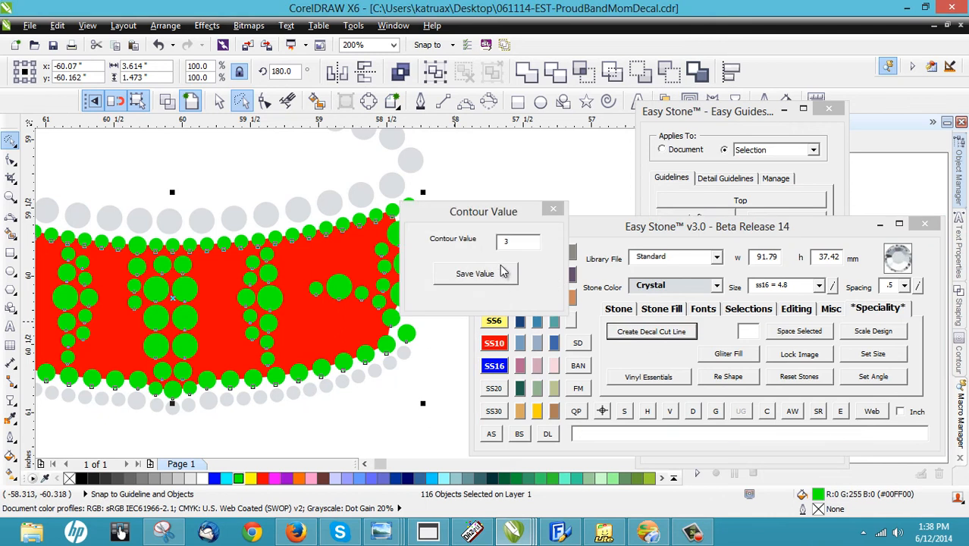
{"action": "left_click", "coordinate": [519, 241]}
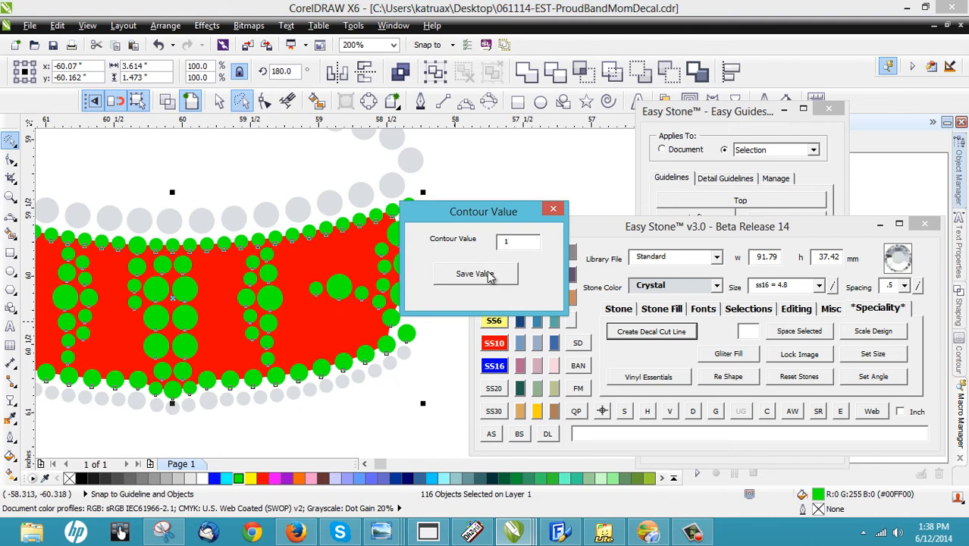
{"action": "left_click", "coordinate": [489, 274]}
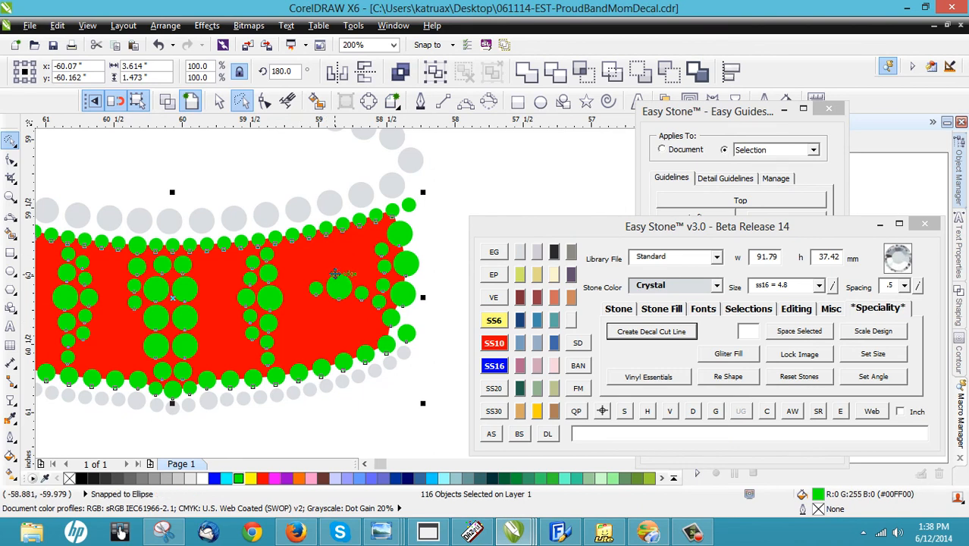
Create the decal cut line around the selected green stones and inspect its contours at the drum's left side
{"action": "left_click", "coordinate": [646, 344]}
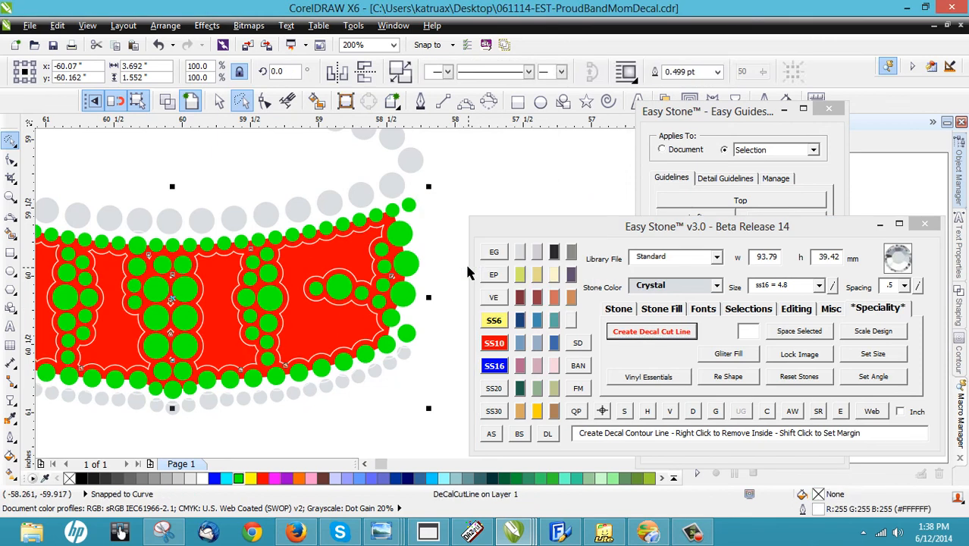
{"action": "left_click", "coordinate": [441, 279]}
{"action": "scroll", "coordinate": [421, 288], "scroll_direction": "down", "scroll_amount": 2}
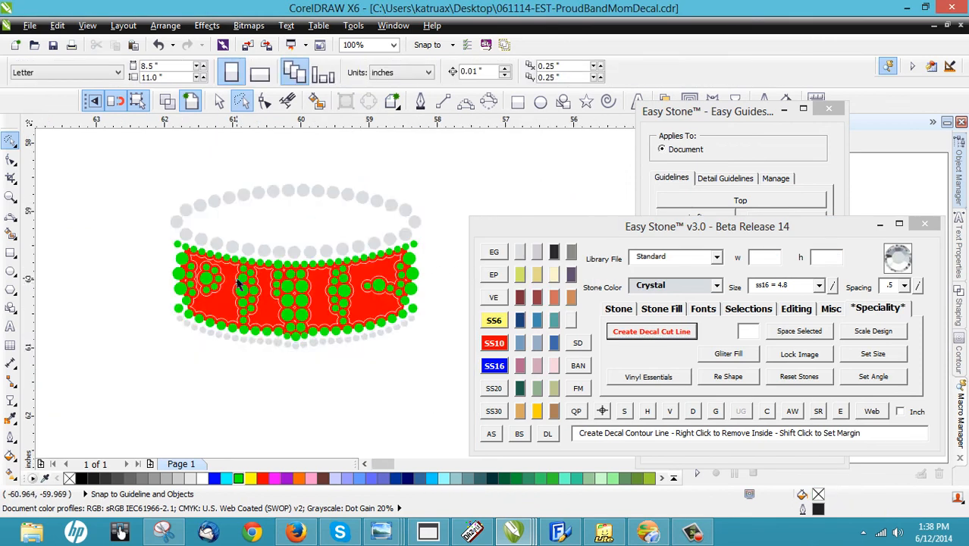
{"action": "scroll", "coordinate": [250, 288], "scroll_direction": "up", "scroll_amount": 2}
{"action": "scroll", "coordinate": [161, 275], "scroll_direction": "up", "scroll_amount": 1}
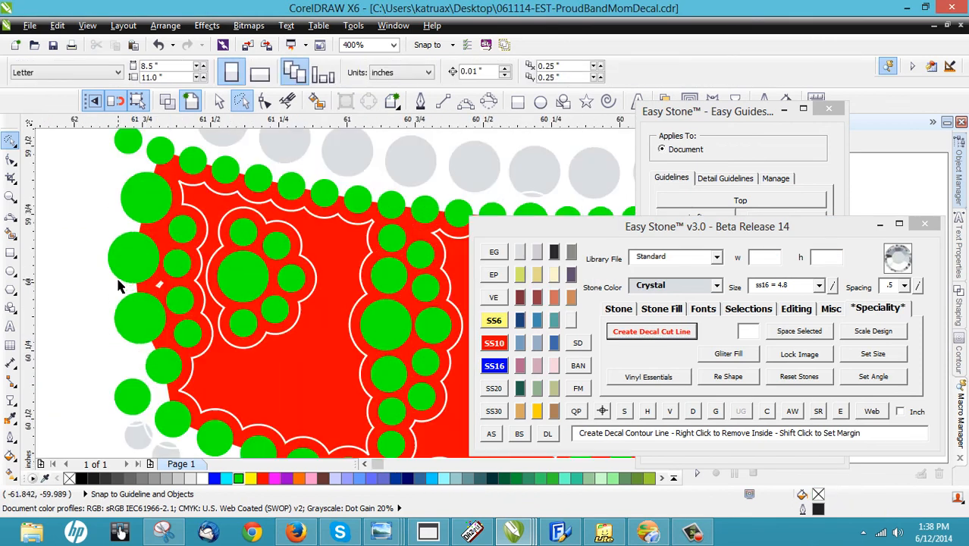
{"action": "scroll", "coordinate": [170, 278], "scroll_direction": "up", "scroll_amount": 1}
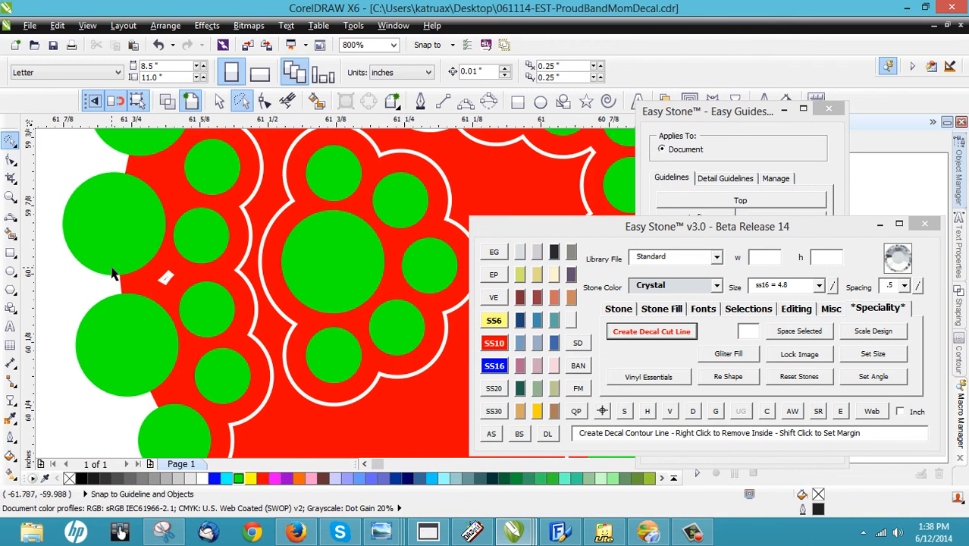
Inspect the decal cut line for small stray contours between the stones at the drum's center and right side
{"action": "scroll", "coordinate": [113, 274], "scroll_direction": "down", "scroll_amount": 1}
{"action": "scroll", "coordinate": [121, 274], "scroll_direction": "down", "scroll_amount": 1}
{"action": "scroll", "coordinate": [317, 250], "scroll_direction": "up", "scroll_amount": 1}
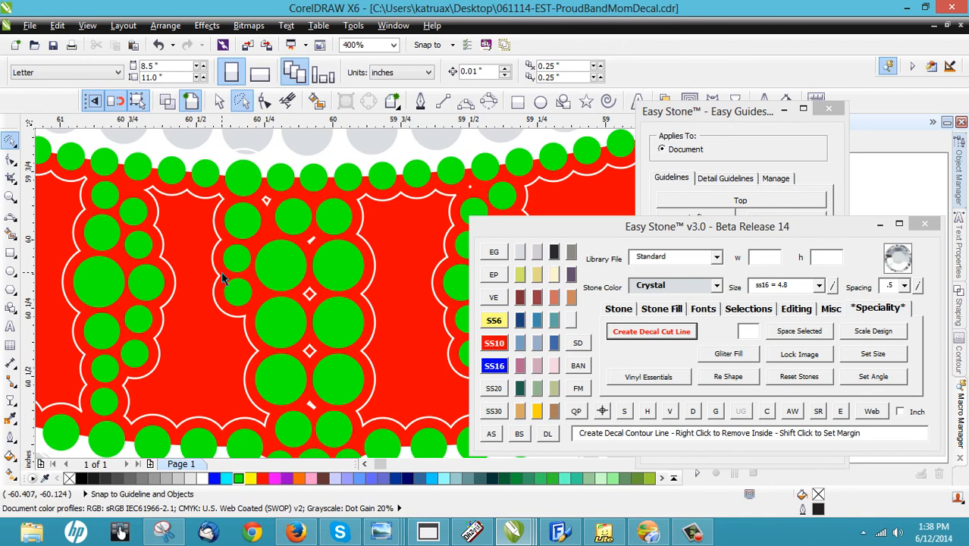
{"action": "scroll", "coordinate": [223, 279], "scroll_direction": "down", "scroll_amount": 1}
{"action": "scroll", "coordinate": [365, 266], "scroll_direction": "up", "scroll_amount": 1}
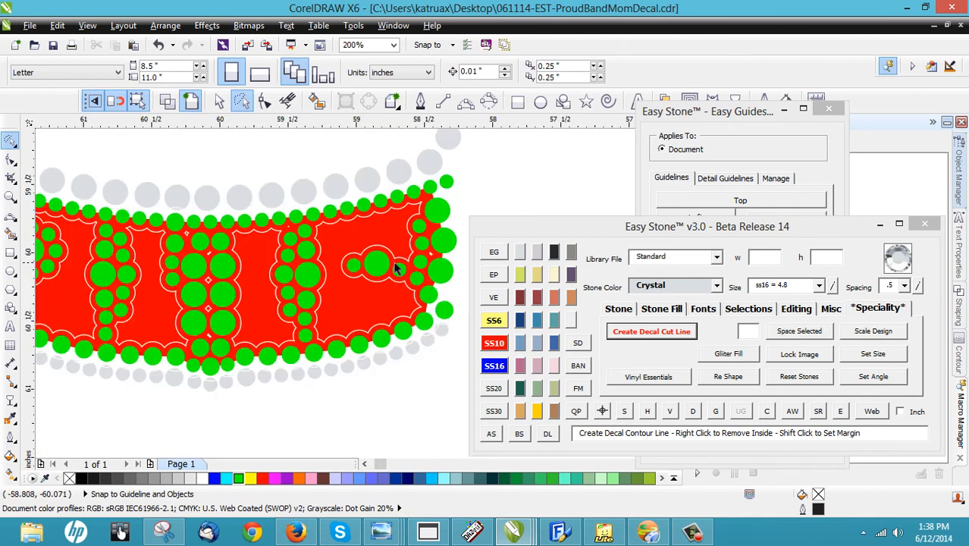
{"action": "scroll", "coordinate": [424, 269], "scroll_direction": "up", "scroll_amount": 1}
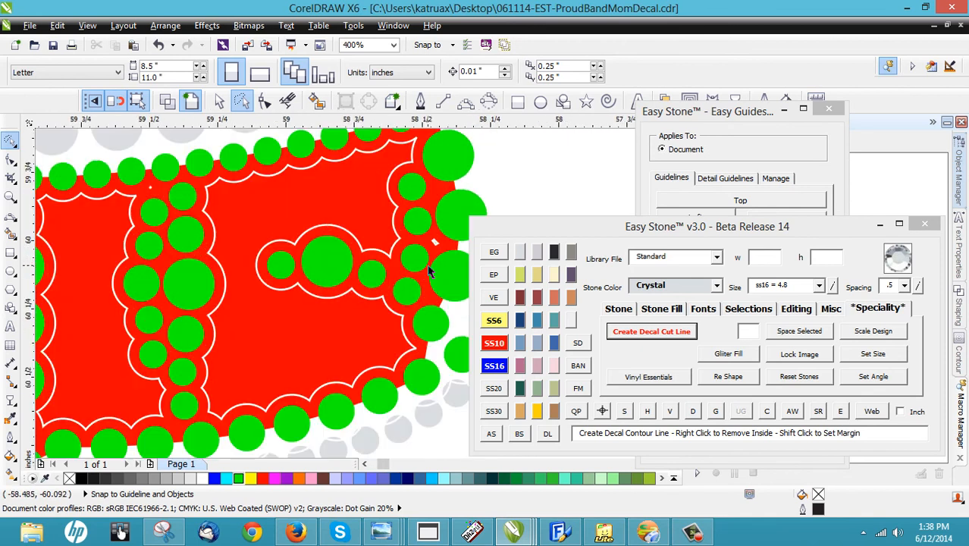
Show the drawing in wireframe view and select the decal cut line around the drum body
{"action": "left_click", "coordinate": [395, 239]}
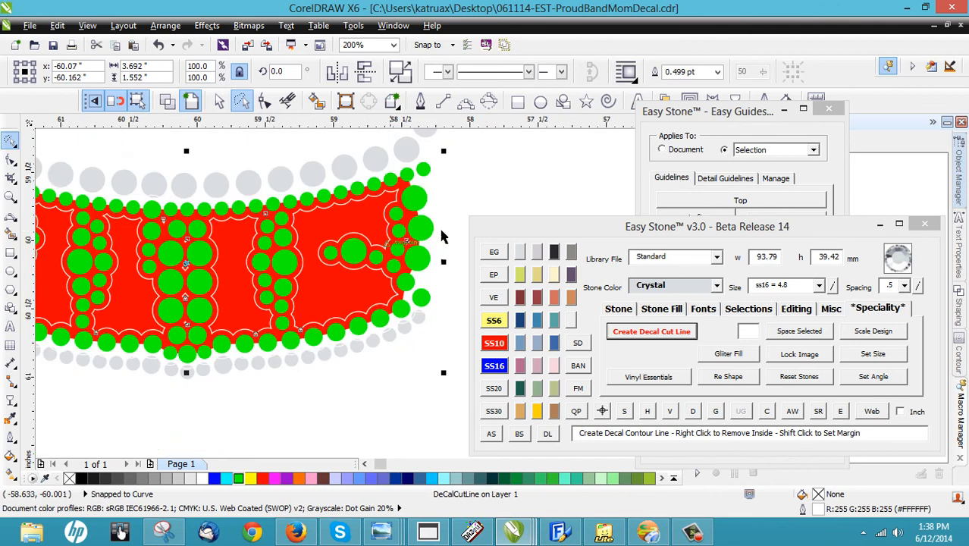
{"action": "scroll", "coordinate": [454, 230], "scroll_direction": "down", "scroll_amount": 1}
{"action": "left_click", "coordinate": [166, 101]}
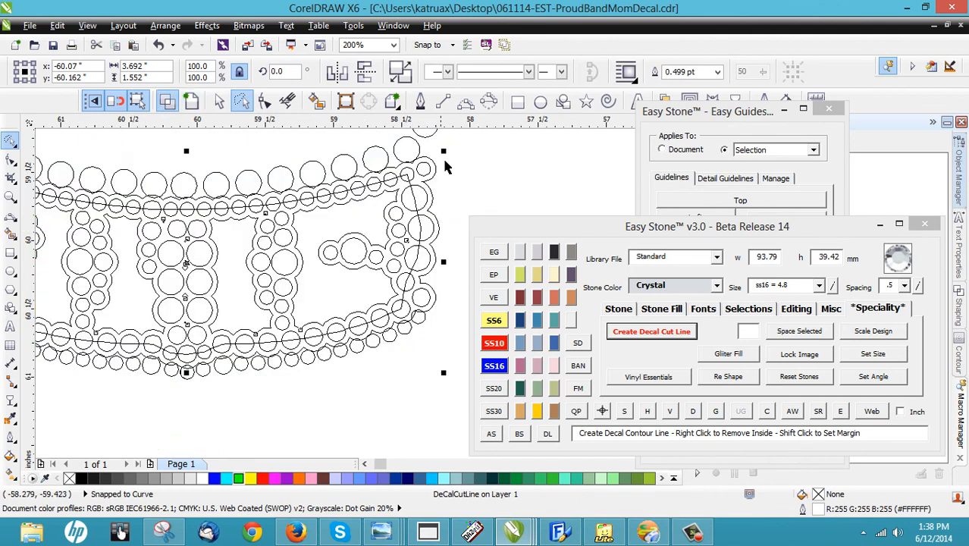
{"action": "left_click", "coordinate": [487, 175]}
{"action": "left_click", "coordinate": [428, 191]}
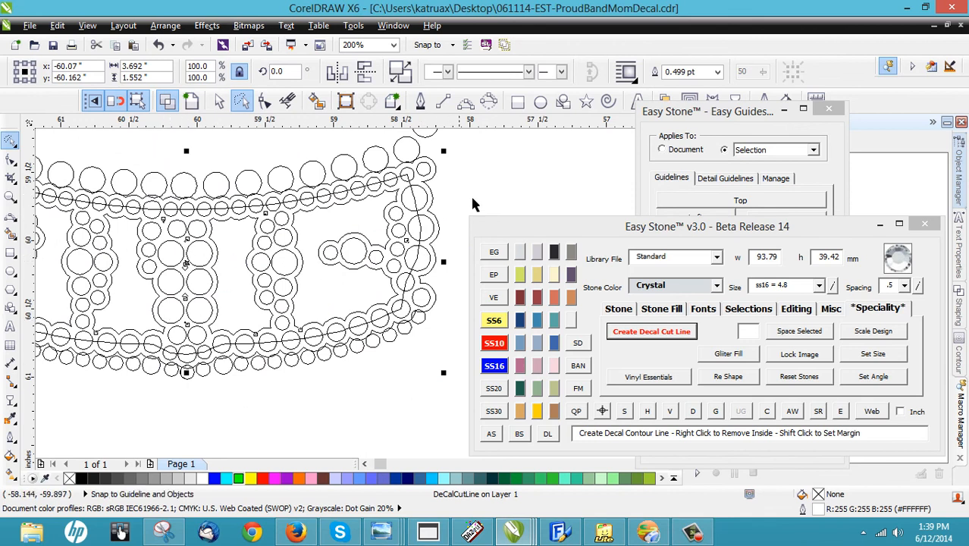
{"action": "left_click", "coordinate": [440, 196]}
{"action": "scroll", "coordinate": [439, 196], "scroll_direction": "up", "scroll_amount": 2}
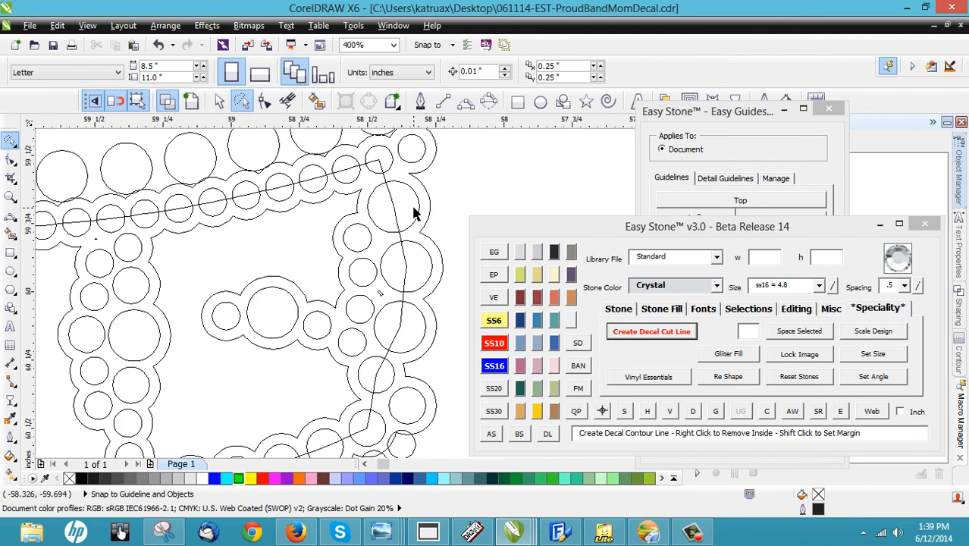
{"action": "left_click", "coordinate": [430, 207]}
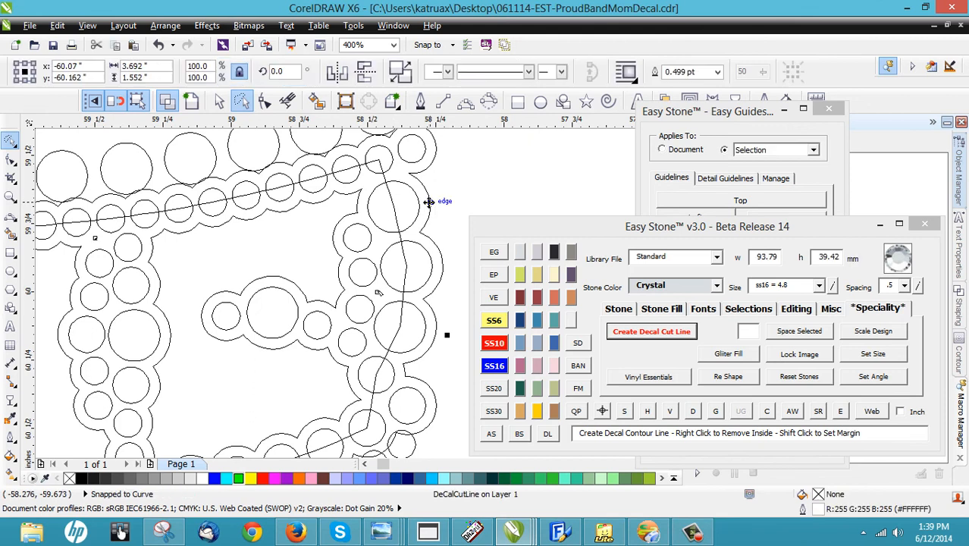
Try removing all inside contours from the selected decal cut line and check the drum's inner stone groups
{"action": "right_click", "coordinate": [647, 339]}
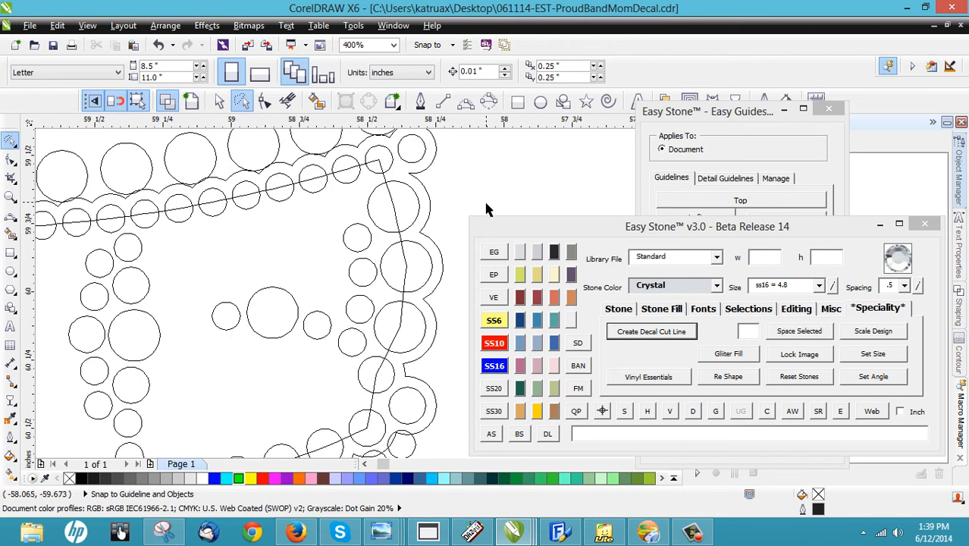
{"action": "scroll", "coordinate": [487, 209], "scroll_direction": "down", "scroll_amount": 1}
{"action": "scroll", "coordinate": [282, 281], "scroll_direction": "up", "scroll_amount": 1}
{"action": "scroll", "coordinate": [323, 285], "scroll_direction": "down", "scroll_amount": 1}
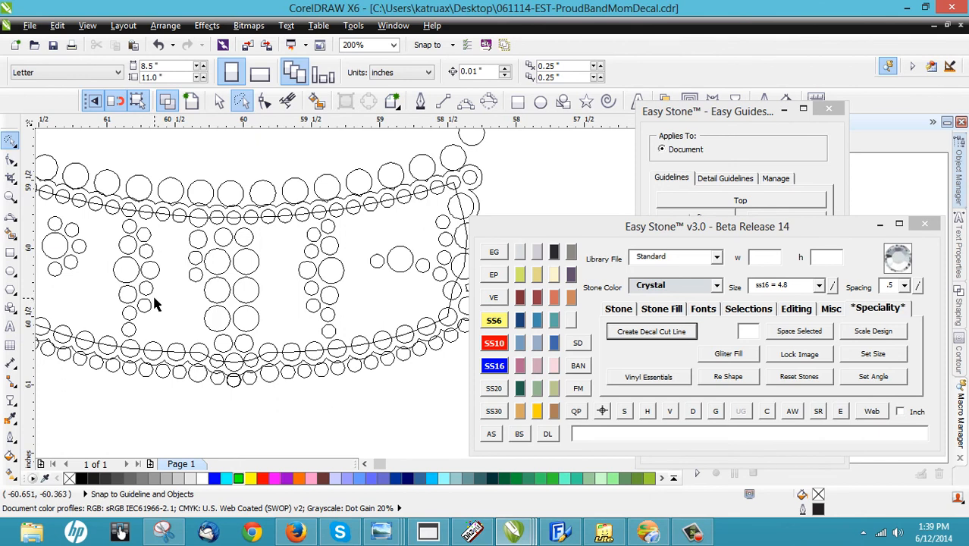
Undo the removal of the inside contours, restore the filled-color view, and deselect the cut line
{"action": "key", "text": "ctrl+z"}
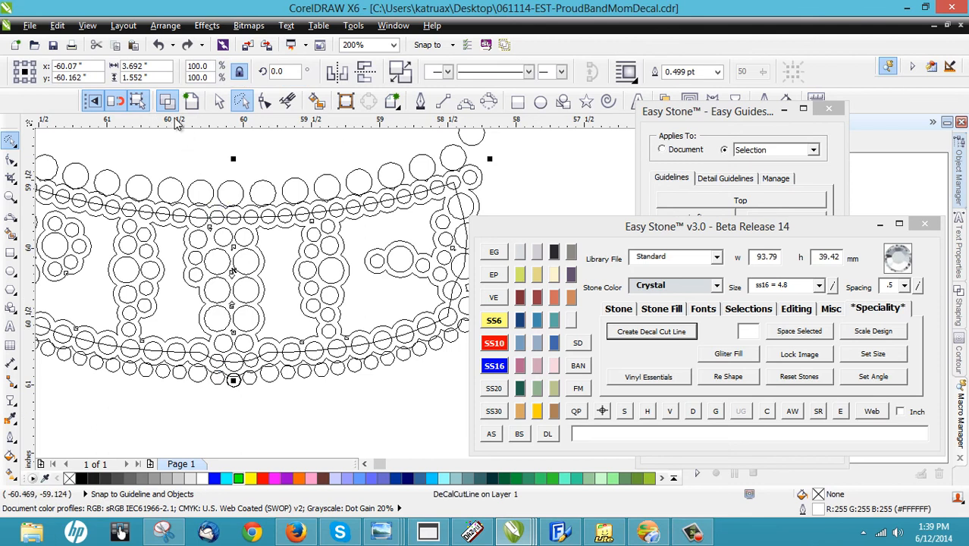
{"action": "left_click", "coordinate": [192, 102]}
{"action": "scroll", "coordinate": [243, 258], "scroll_direction": "down", "scroll_amount": 2}
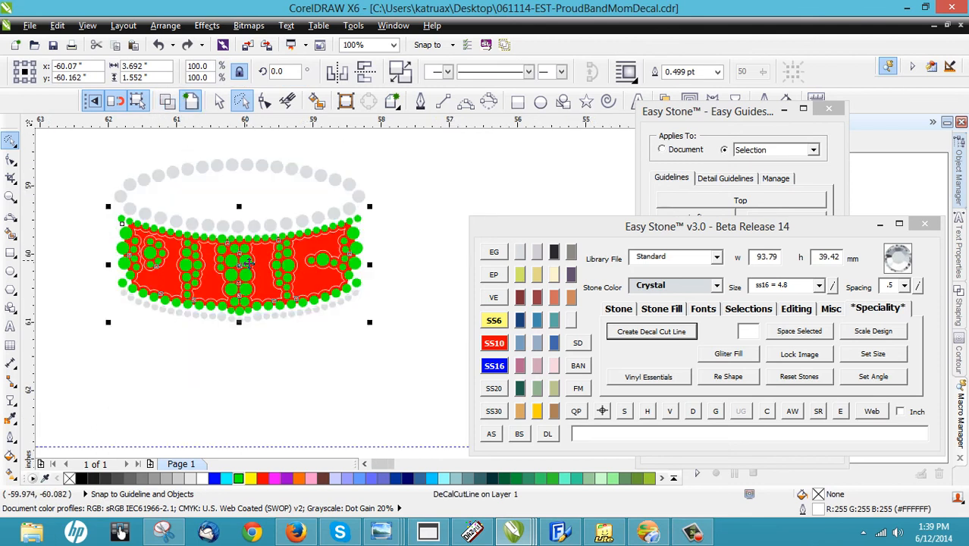
{"action": "left_click", "coordinate": [222, 389]}
Delete the cut line's small stray contour between the stones at the drum body's left edge
{"action": "scroll", "coordinate": [149, 194], "scroll_direction": "up", "scroll_amount": 2}
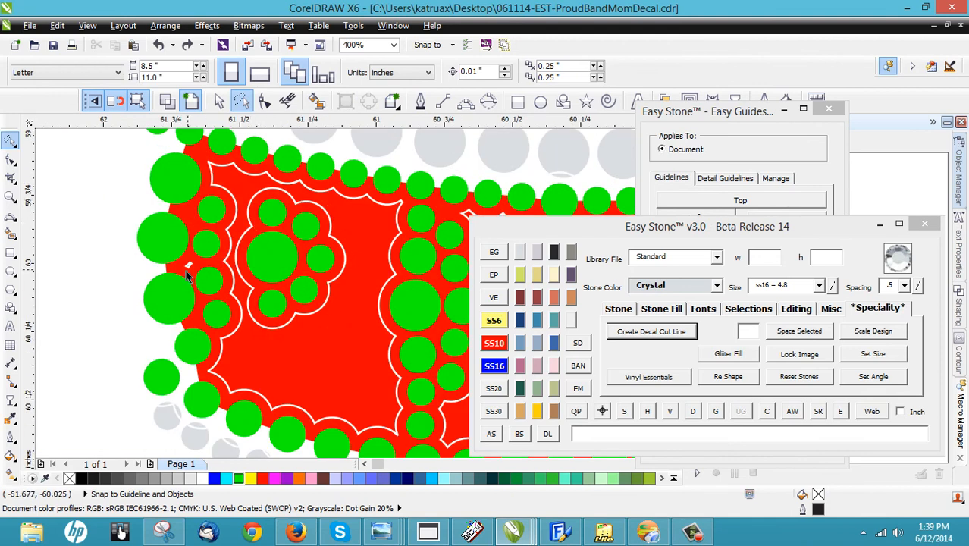
{"action": "scroll", "coordinate": [170, 272], "scroll_direction": "down", "scroll_amount": 1}
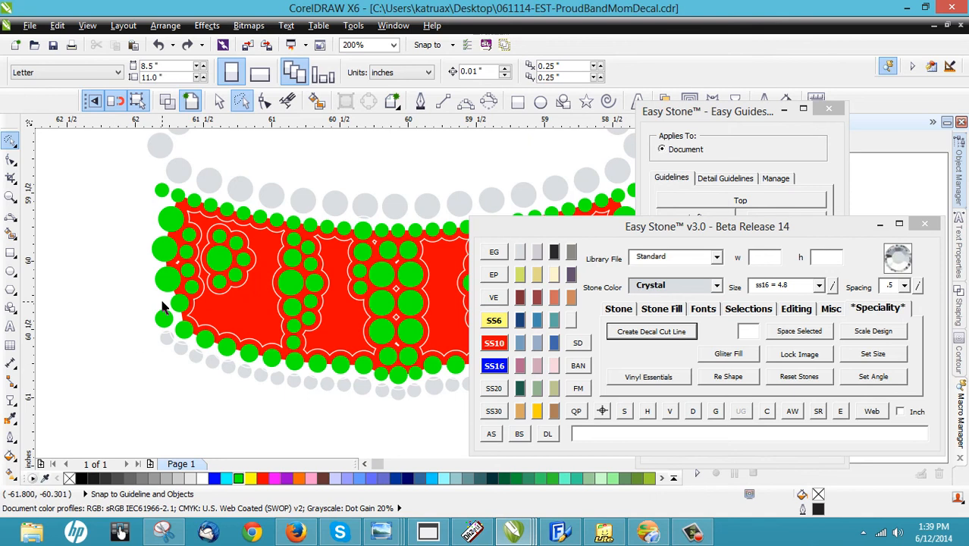
{"action": "scroll", "coordinate": [163, 300], "scroll_direction": "up", "scroll_amount": 1}
{"action": "scroll", "coordinate": [215, 273], "scroll_direction": "up", "scroll_amount": 1}
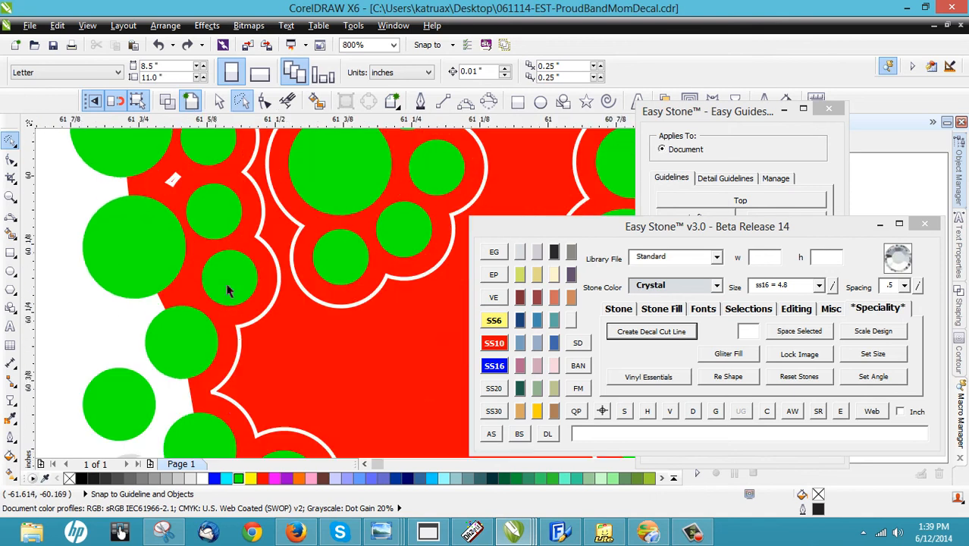
{"action": "left_click", "coordinate": [238, 338]}
{"action": "key", "text": "F10"}
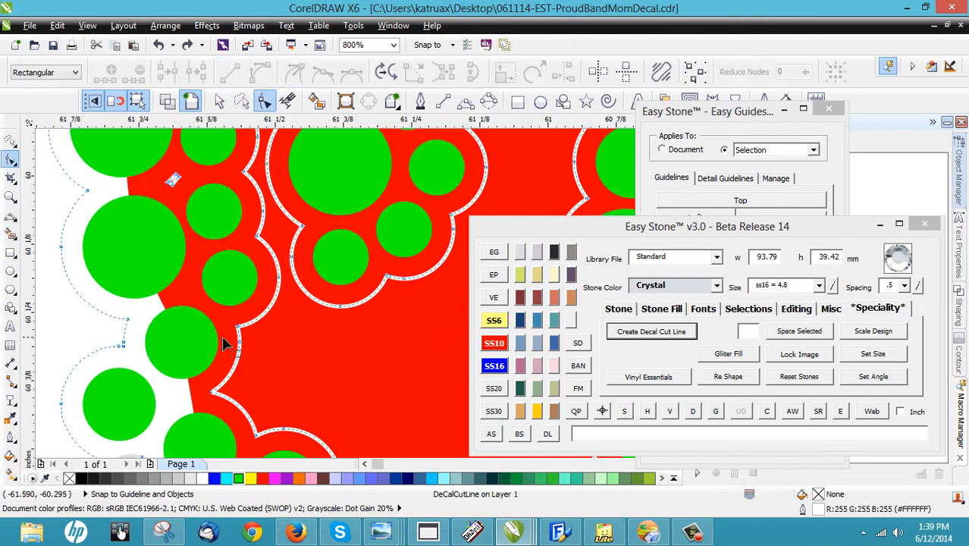
{"action": "scroll", "coordinate": [193, 219], "scroll_direction": "down", "scroll_amount": 1}
{"action": "scroll", "coordinate": [198, 228], "scroll_direction": "up", "scroll_amount": 1}
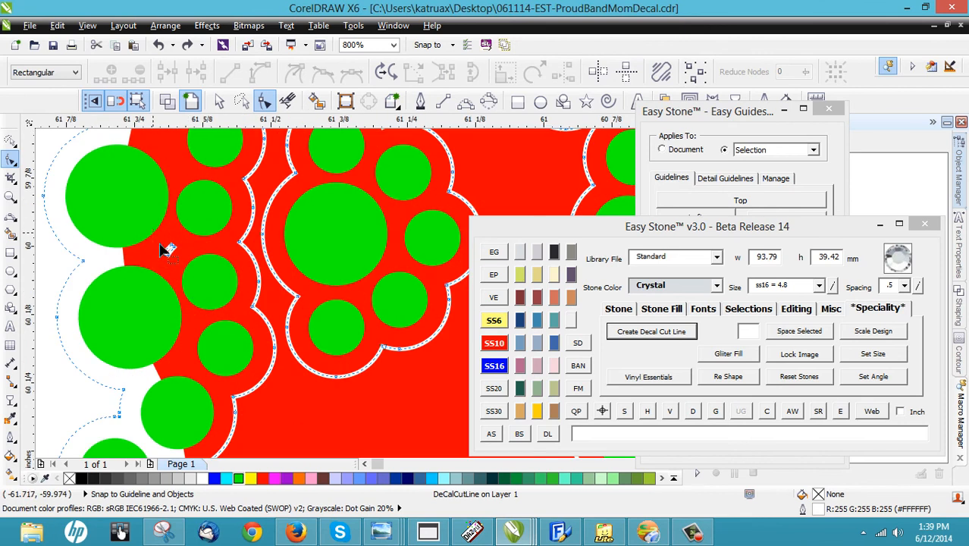
{"action": "scroll", "coordinate": [148, 244], "scroll_direction": "down", "scroll_amount": 1}
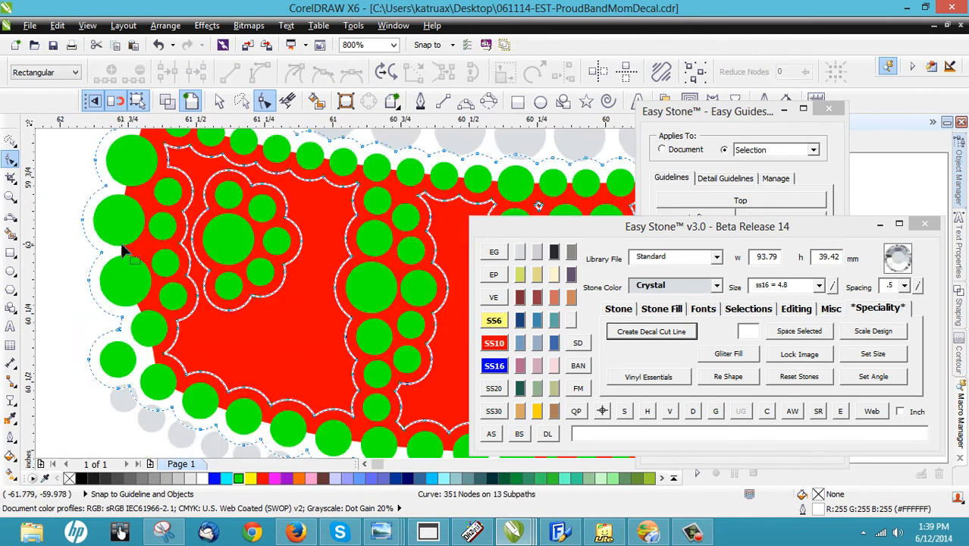
{"action": "scroll", "coordinate": [104, 239], "scroll_direction": "down", "scroll_amount": 1}
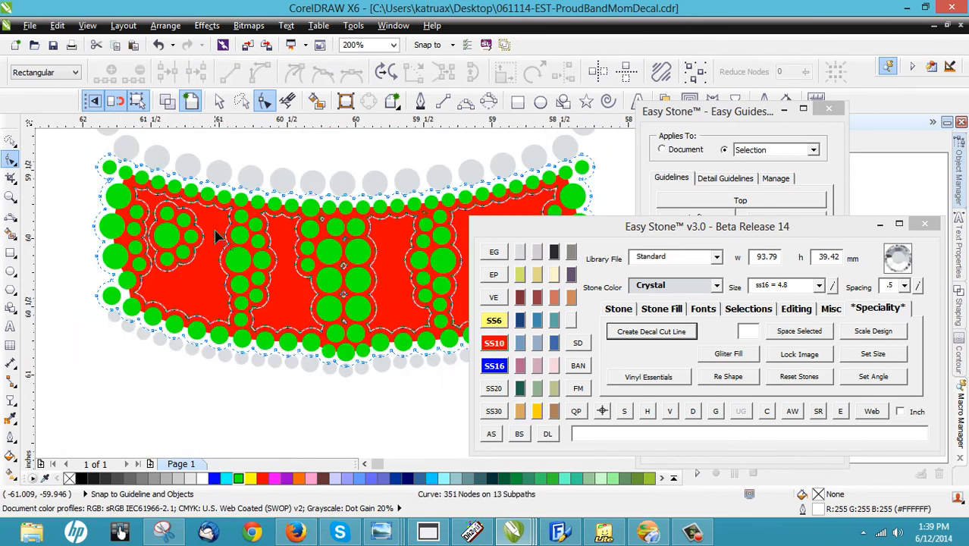
Delete the cut line's small stray contours between the stones of the drum's center column
{"action": "scroll", "coordinate": [199, 231], "scroll_direction": "up", "scroll_amount": 1}
{"action": "scroll", "coordinate": [80, 216], "scroll_direction": "down", "scroll_amount": 1}
{"action": "scroll", "coordinate": [229, 201], "scroll_direction": "up", "scroll_amount": 1}
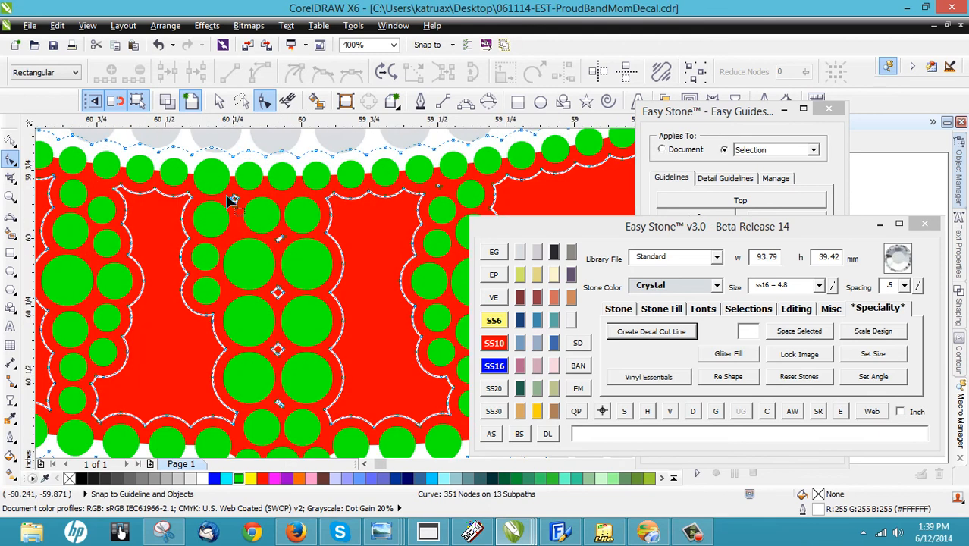
{"action": "left_click", "coordinate": [296, 303]}
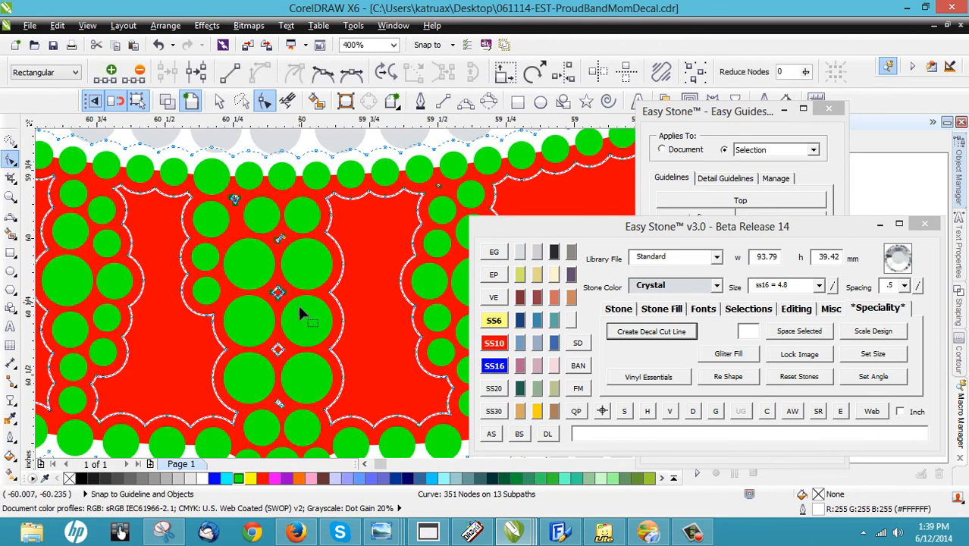
{"action": "key", "text": "Delete"}
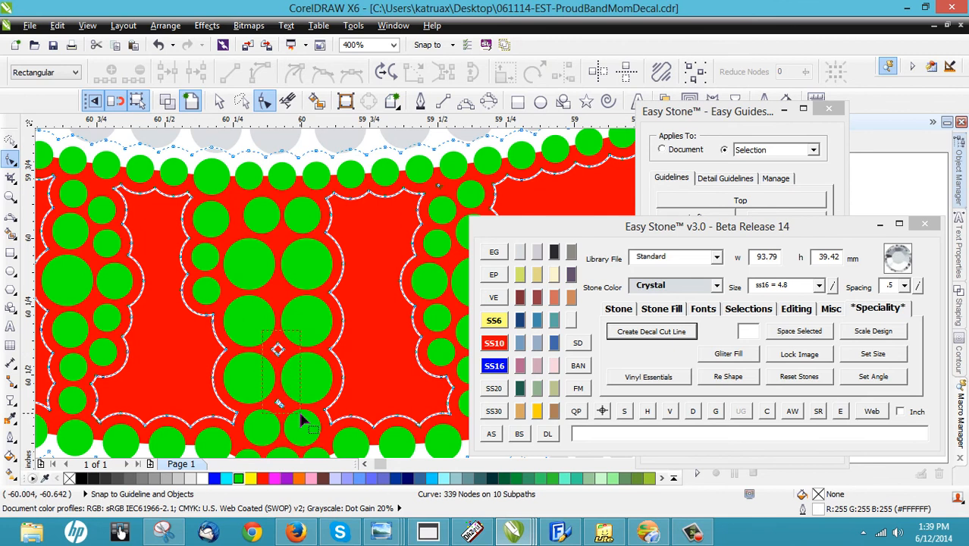
{"action": "key", "text": "Delete"}
{"action": "scroll", "coordinate": [202, 290], "scroll_direction": "down", "scroll_amount": 1}
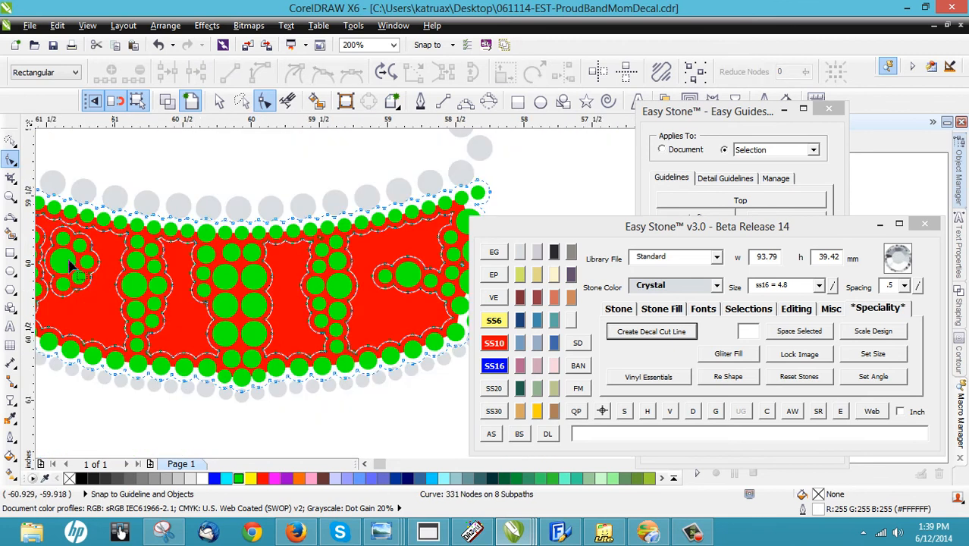
Delete the tiny stray contour at the upper end of the stone column right of the drum's center
{"action": "scroll", "coordinate": [337, 259], "scroll_direction": "up", "scroll_amount": 1}
{"action": "scroll", "coordinate": [317, 241], "scroll_direction": "up", "scroll_amount": 1}
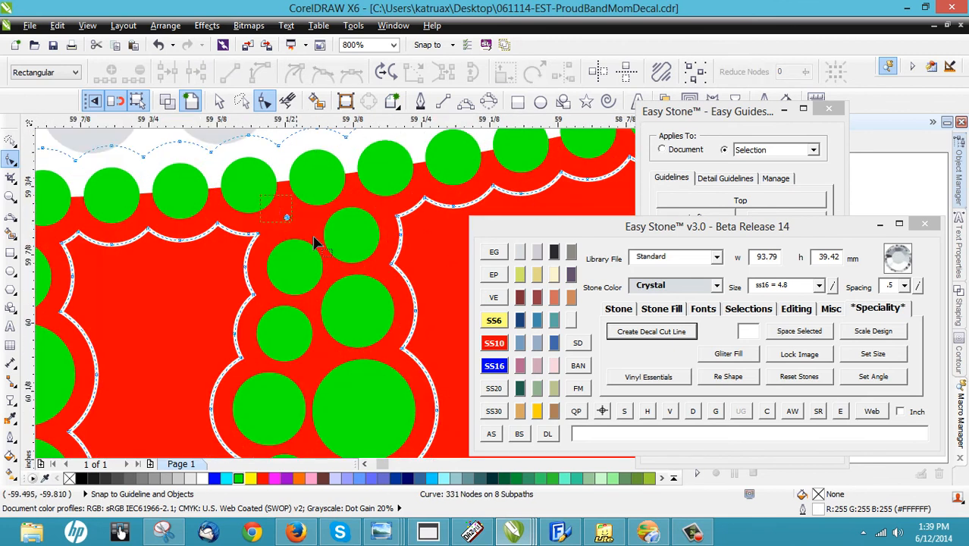
{"action": "left_click_drag", "start_coordinate": [324, 239], "coordinate": [330, 235]}
{"action": "key", "text": "Delete"}
{"action": "scroll", "coordinate": [239, 221], "scroll_direction": "down", "scroll_amount": 1}
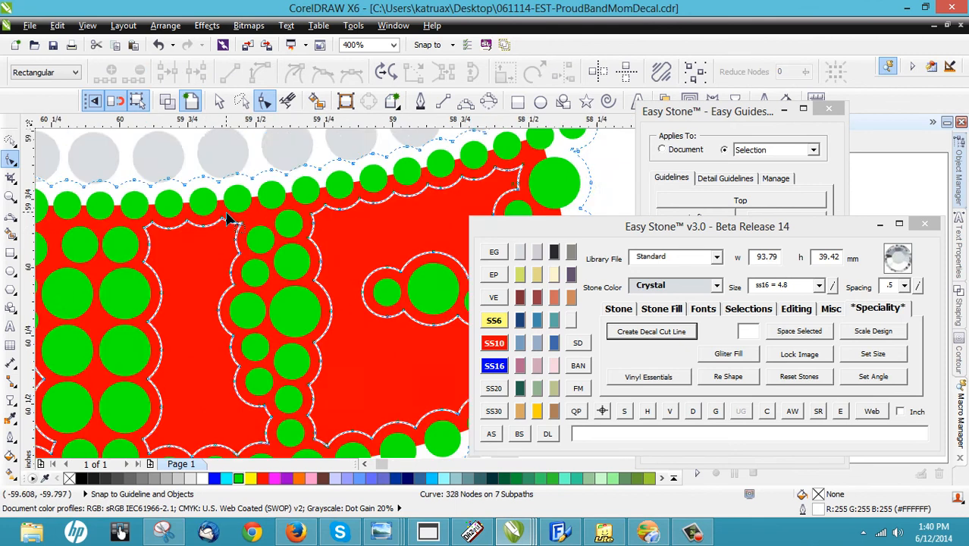
Delete the cut line's small stray contour between the stones at the drum body's right edge
{"action": "scroll", "coordinate": [224, 219], "scroll_direction": "down", "scroll_amount": 1}
{"action": "scroll", "coordinate": [347, 245], "scroll_direction": "up", "scroll_amount": 1}
{"action": "scroll", "coordinate": [444, 241], "scroll_direction": "up", "scroll_amount": 1}
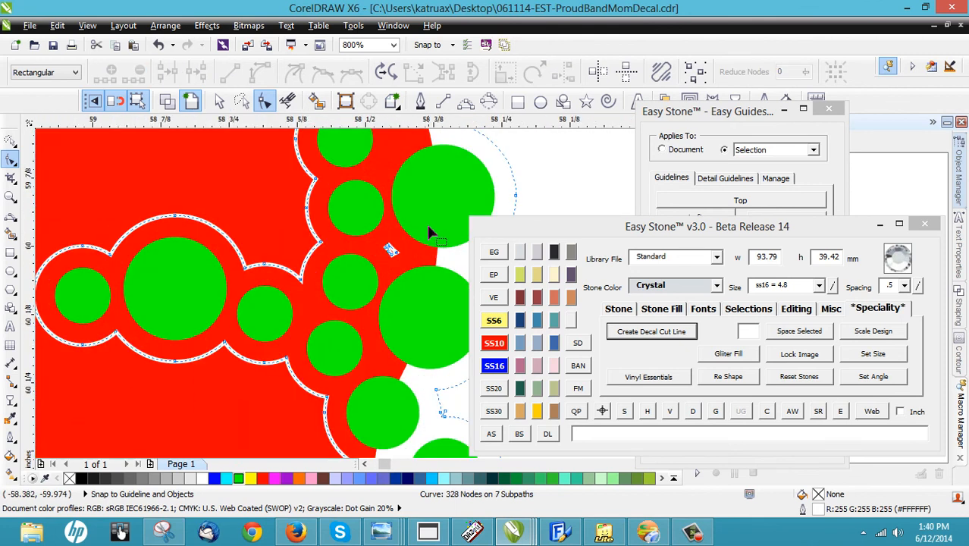
{"action": "left_click_drag", "start_coordinate": [427, 226], "coordinate": [371, 284]}
{"action": "key", "text": "Delete"}
{"action": "scroll", "coordinate": [383, 269], "scroll_direction": "down", "scroll_amount": 1}
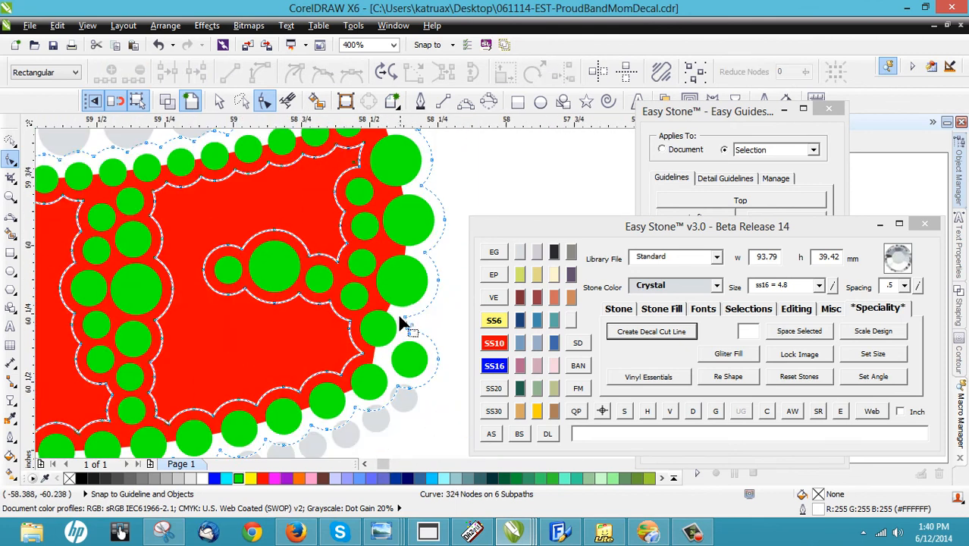
Trim the red drum body shape using the decal cut line as the cutting object
{"action": "scroll", "coordinate": [402, 322], "scroll_direction": "down", "scroll_amount": 1}
{"action": "scroll", "coordinate": [227, 379], "scroll_direction": "down", "scroll_amount": 1}
{"action": "scroll", "coordinate": [84, 342], "scroll_direction": "up", "scroll_amount": 1}
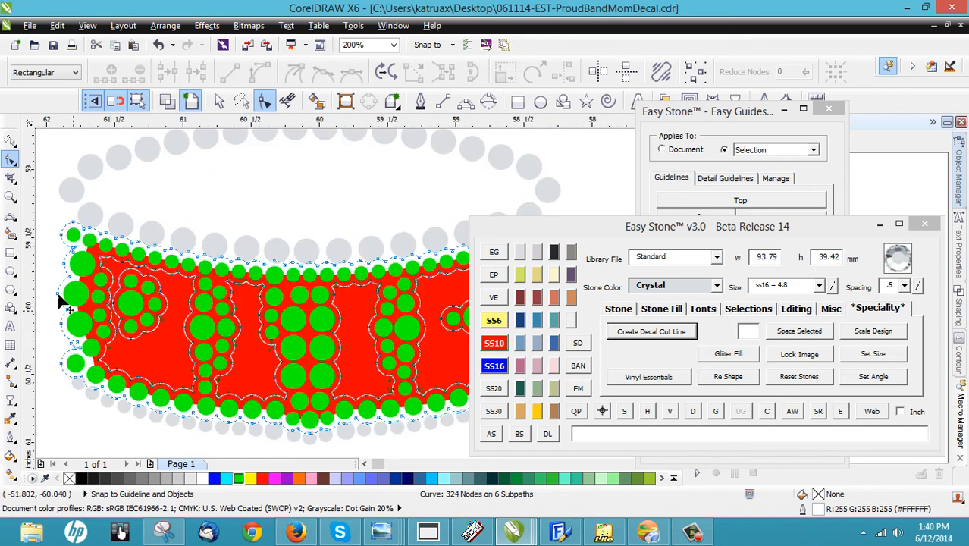
{"action": "scroll", "coordinate": [60, 291], "scroll_direction": "up", "scroll_amount": 1}
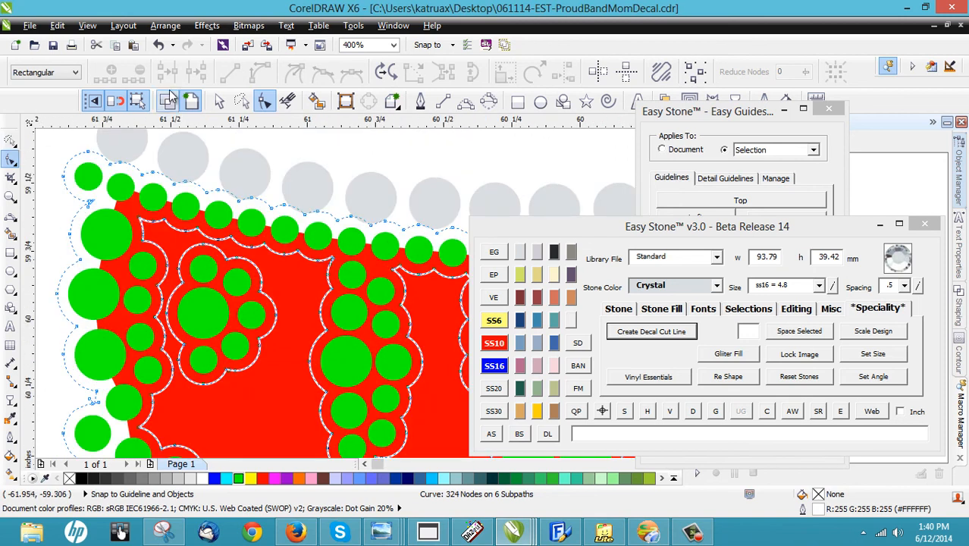
{"action": "left_click", "coordinate": [217, 102]}
{"action": "left_click", "coordinate": [49, 201]}
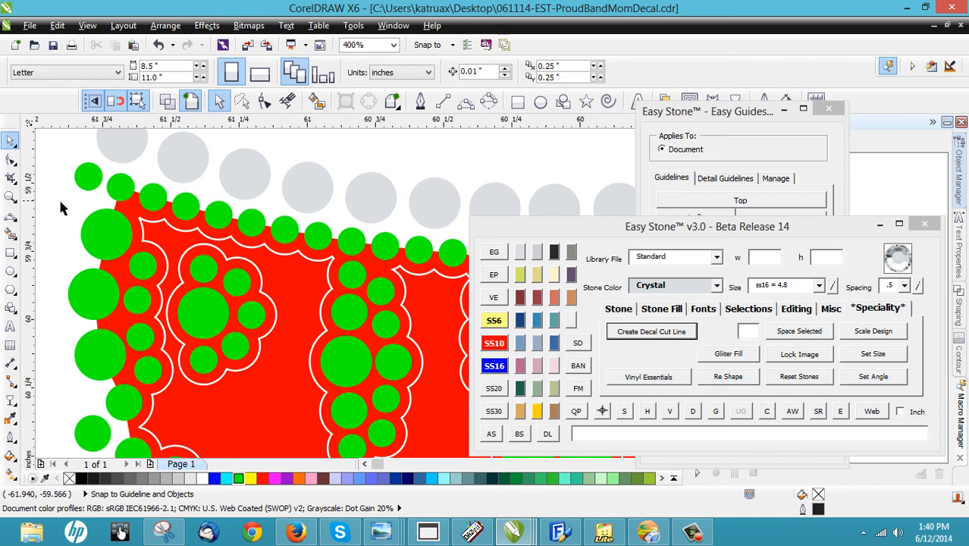
{"action": "left_click", "coordinate": [78, 206]}
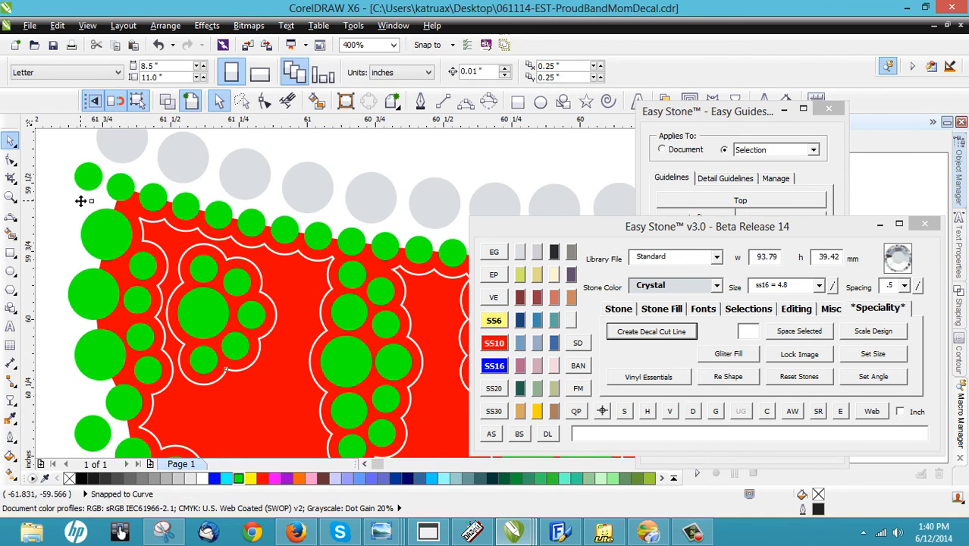
{"action": "left_click", "coordinate": [298, 293], "text": "shift"}
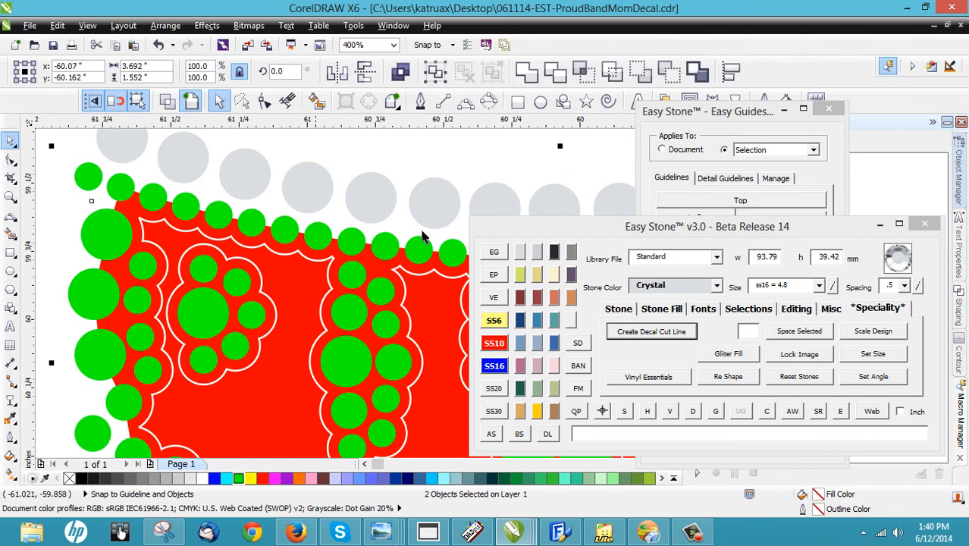
{"action": "left_click", "coordinate": [554, 74]}
{"action": "left_click", "coordinate": [54, 243]}
Delete the decal cut line around the drum body's stones and inspect the trimmed red body shape
{"action": "scroll", "coordinate": [94, 216], "scroll_direction": "down", "scroll_amount": 1}
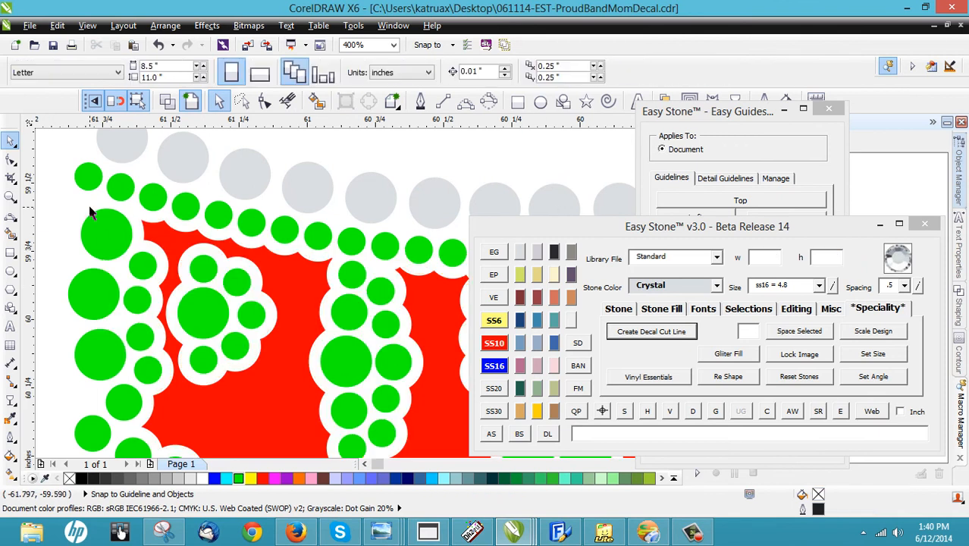
{"action": "scroll", "coordinate": [95, 220], "scroll_direction": "down", "scroll_amount": 1}
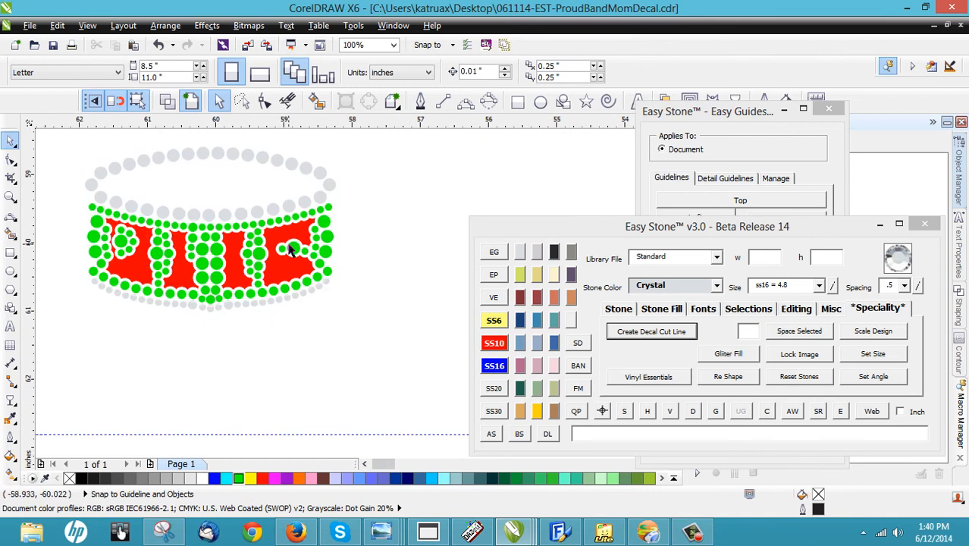
{"action": "scroll", "coordinate": [291, 251], "scroll_direction": "up", "scroll_amount": 1}
{"action": "left_click", "coordinate": [380, 230]}
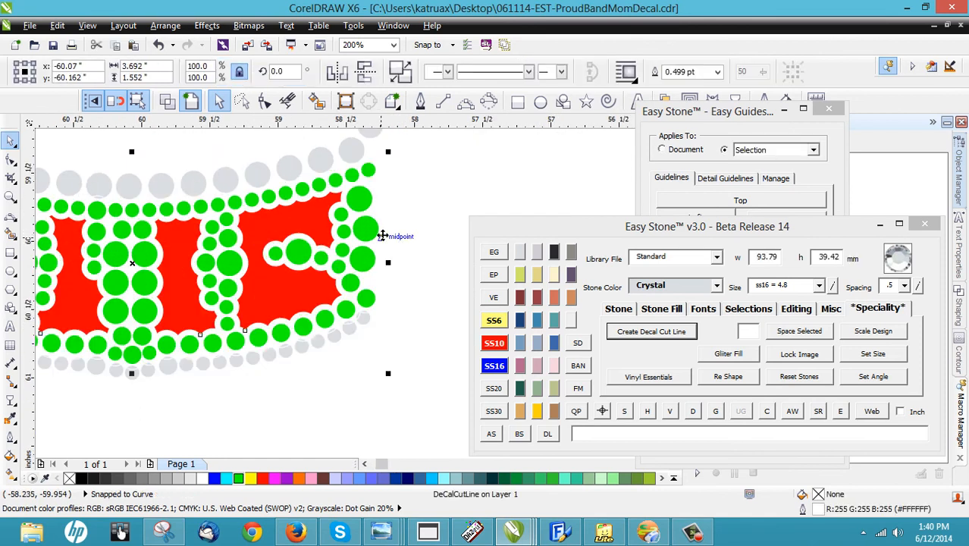
{"action": "left_click", "coordinate": [404, 244]}
{"action": "scroll", "coordinate": [405, 249], "scroll_direction": "down", "scroll_amount": 1}
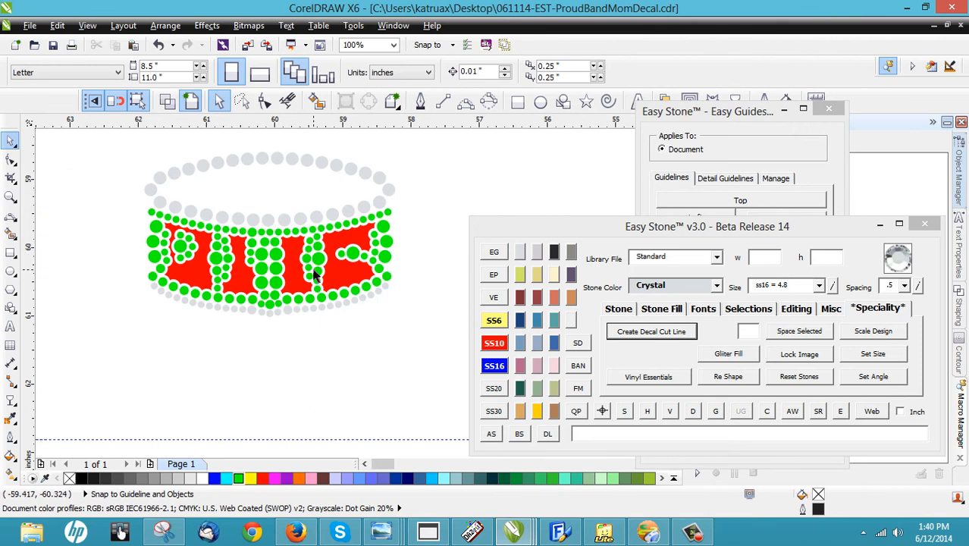
{"action": "scroll", "coordinate": [193, 277], "scroll_direction": "up", "scroll_amount": 1}
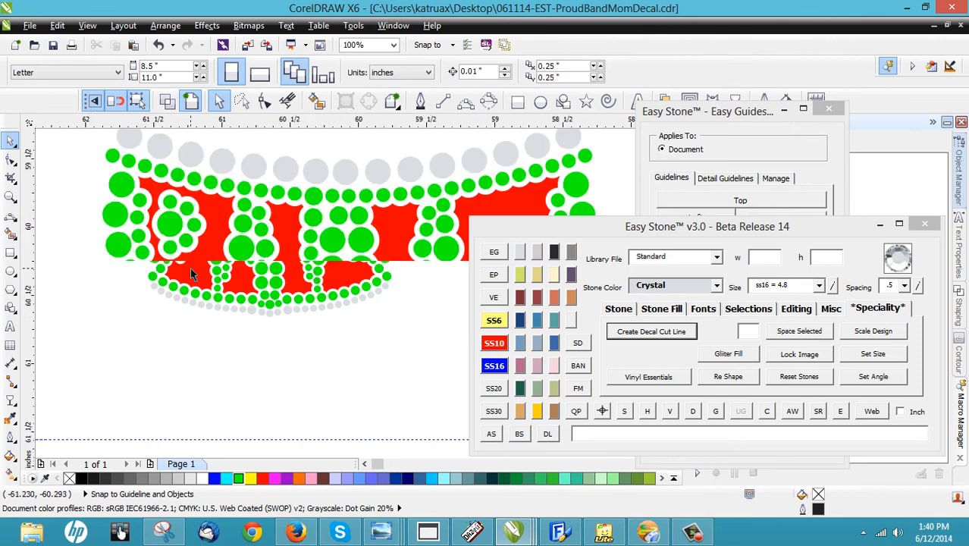
{"action": "scroll", "coordinate": [108, 373], "scroll_direction": "down", "scroll_amount": 1}
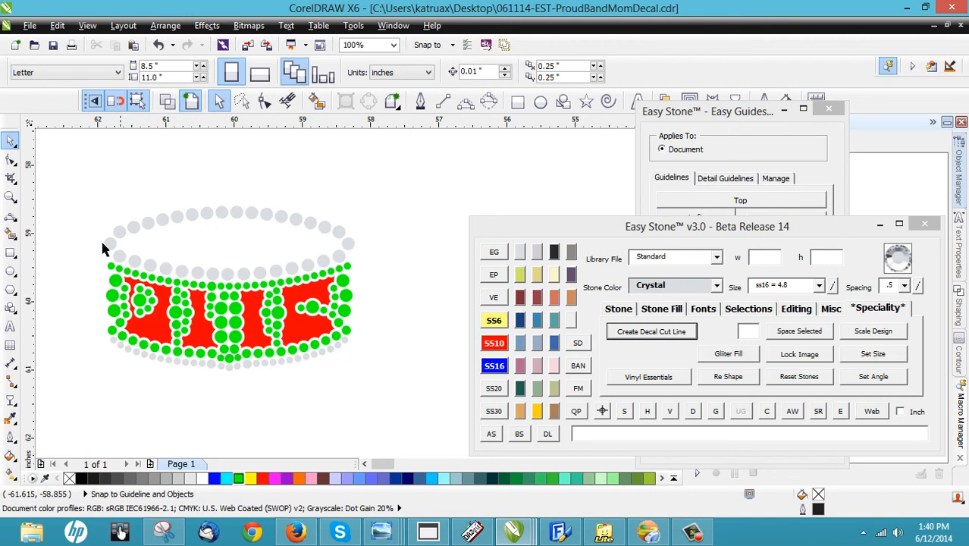
Select all the green stones of the drum body and recolor them to Crystal
{"action": "left_click", "coordinate": [114, 282]}
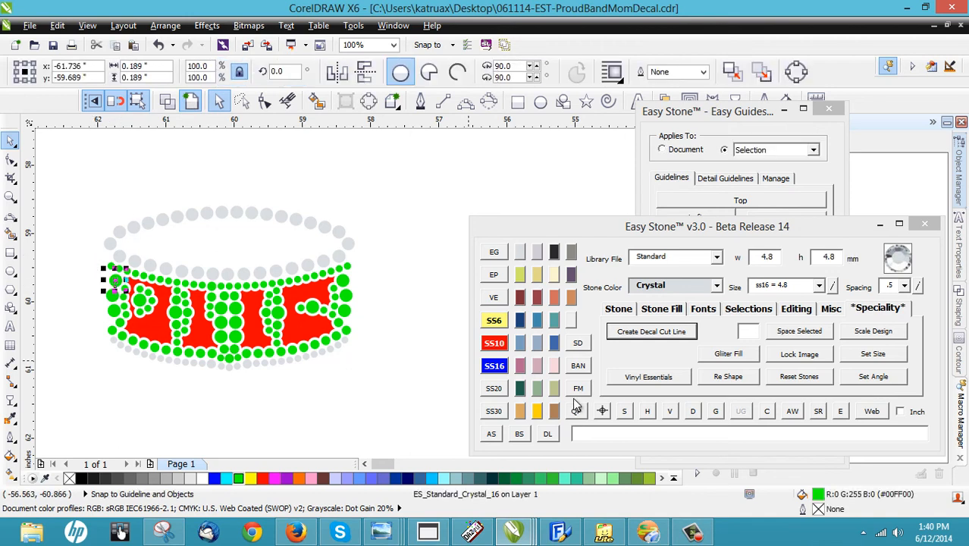
{"action": "left_click", "coordinate": [600, 412]}
{"action": "left_click_drag", "start_coordinate": [84, 380], "coordinate": [421, 246]}
{"action": "left_click", "coordinate": [624, 412]}
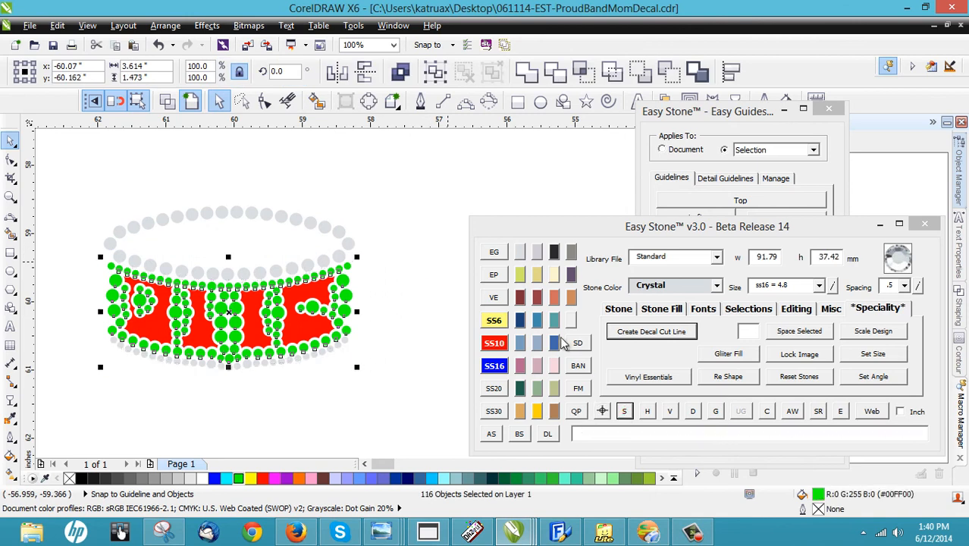
{"action": "left_click", "coordinate": [520, 251]}
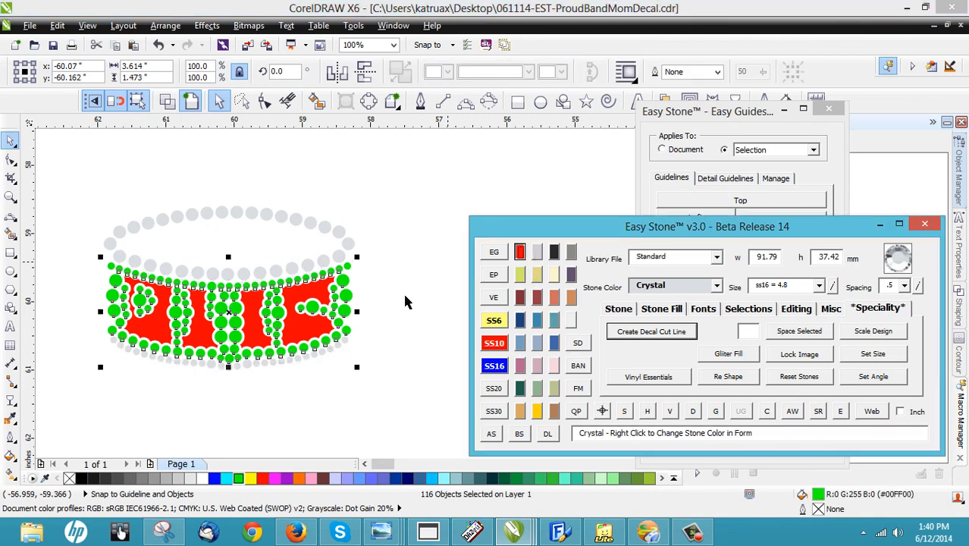
{"action": "left_click", "coordinate": [150, 359]}
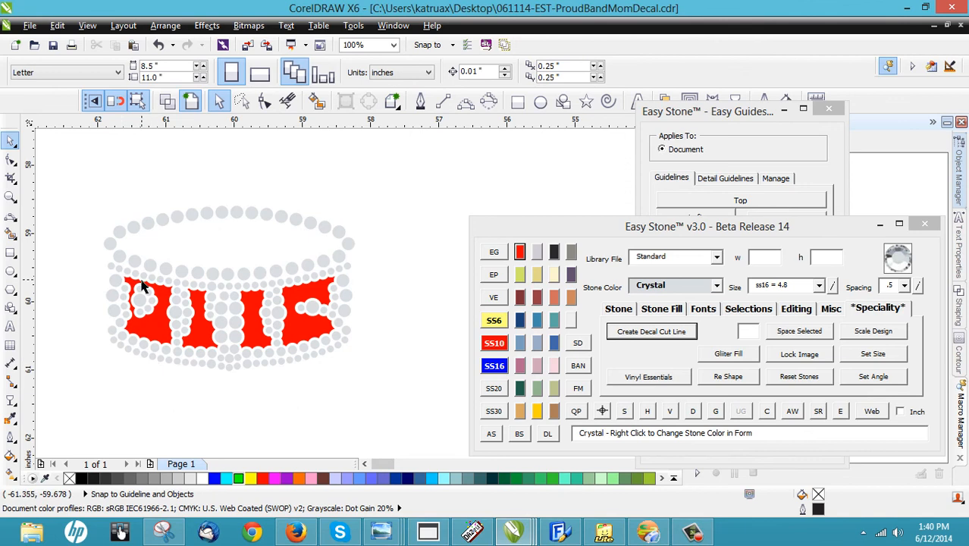
Check the whole drum for overlapping stones and delete the overlaps
{"action": "scroll", "coordinate": [246, 326], "scroll_direction": "up", "scroll_amount": 1}
{"action": "scroll", "coordinate": [286, 300], "scroll_direction": "down", "scroll_amount": 1}
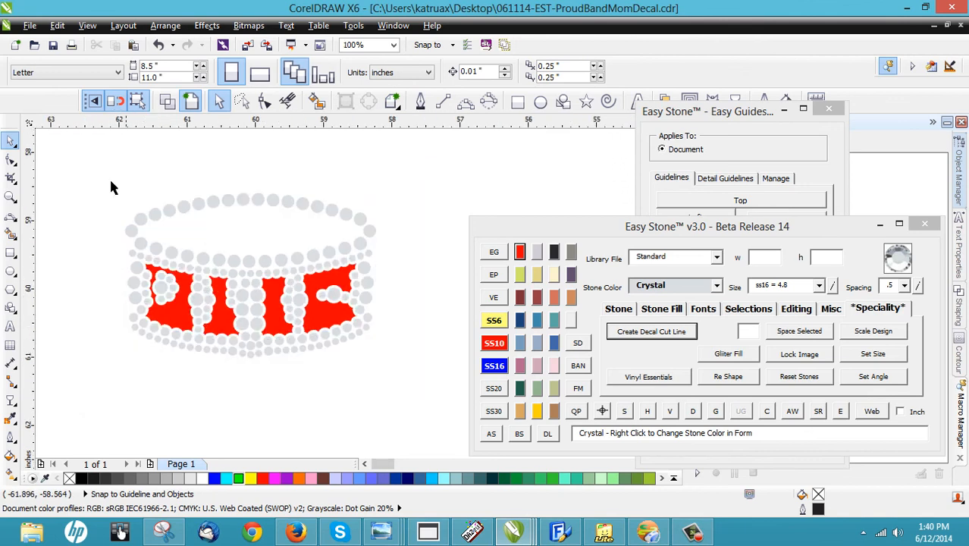
{"action": "left_click_drag", "start_coordinate": [91, 173], "coordinate": [422, 373]}
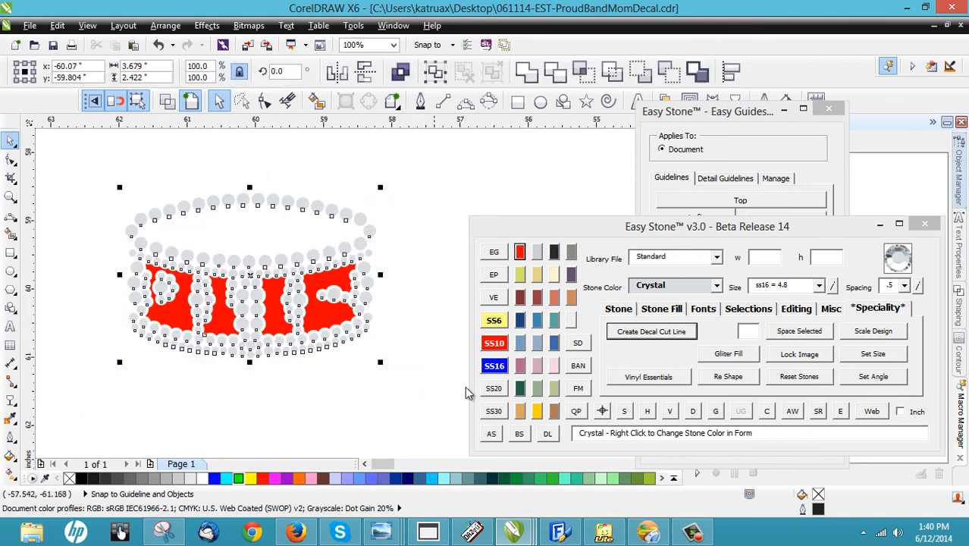
{"action": "left_click", "coordinate": [767, 411]}
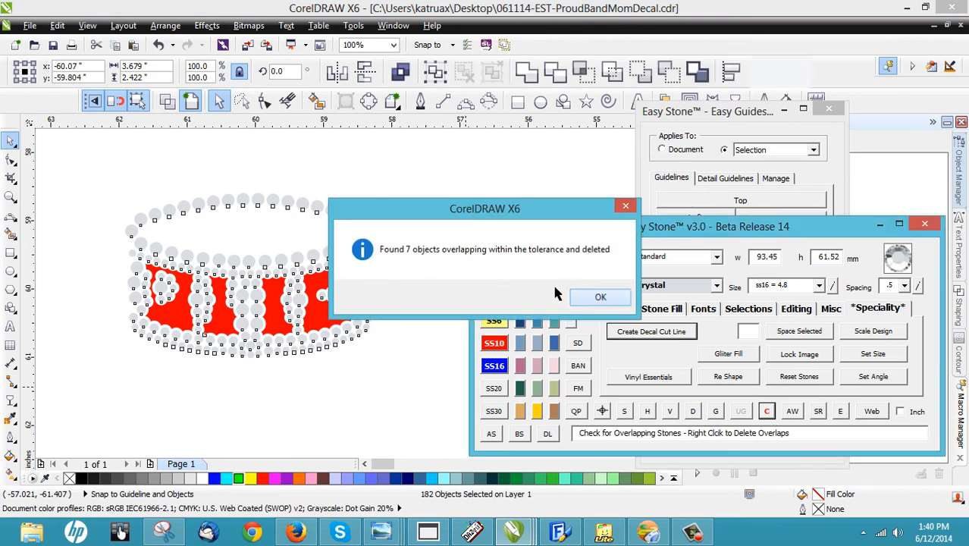
{"action": "left_click", "coordinate": [597, 296]}
{"action": "left_click", "coordinate": [387, 282]}
{"action": "scroll", "coordinate": [174, 270], "scroll_direction": "down", "scroll_amount": 2}
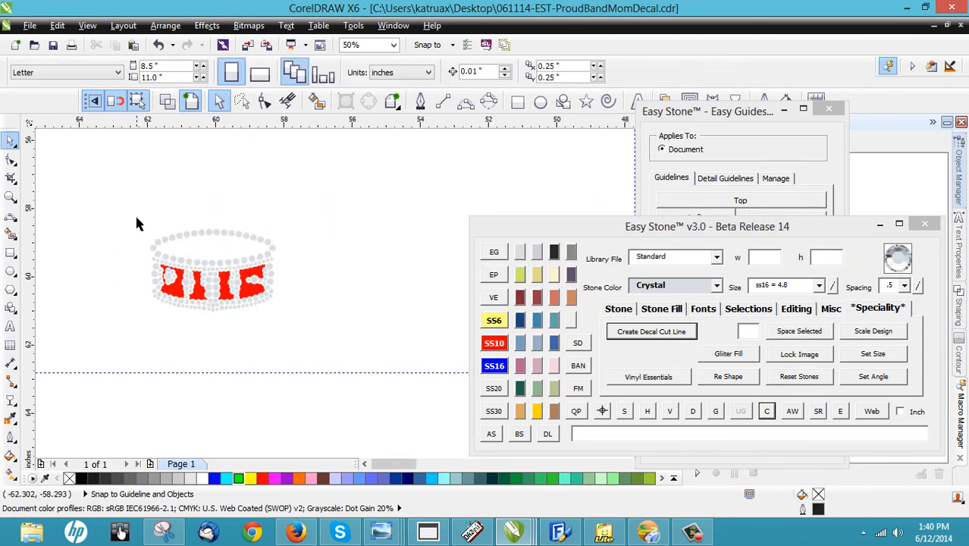
Unlock the red snare drum clipart picture underneath the original traced drum
{"action": "left_click_drag", "start_coordinate": [135, 214], "coordinate": [298, 313]}
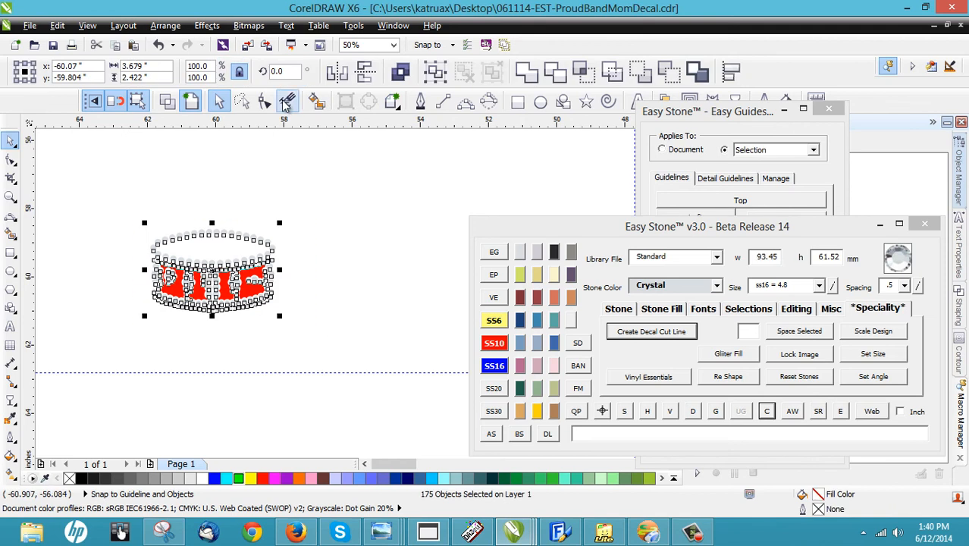
{"action": "scroll", "coordinate": [139, 245], "scroll_direction": "down", "scroll_amount": 1}
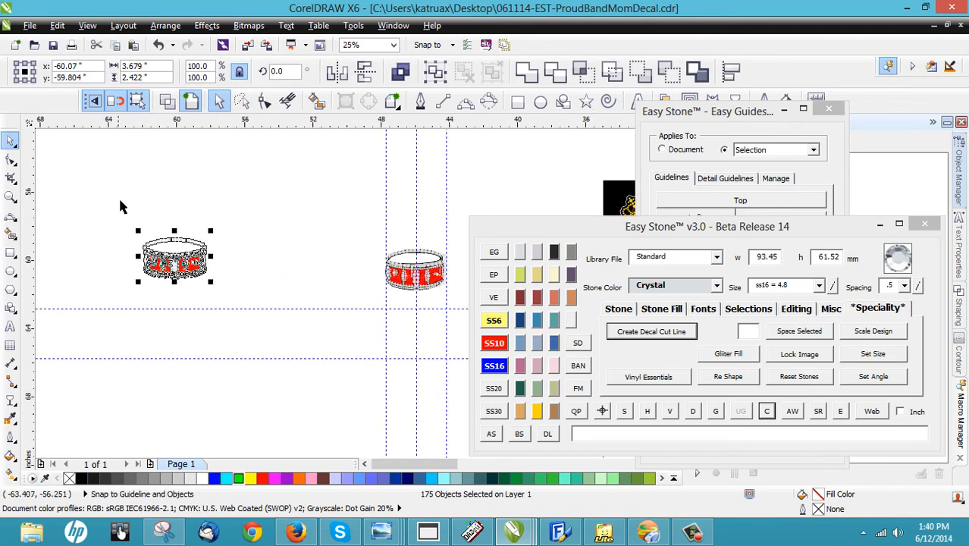
{"action": "scroll", "coordinate": [132, 209], "scroll_direction": "down", "scroll_amount": 1}
{"action": "scroll", "coordinate": [267, 246], "scroll_direction": "up", "scroll_amount": 1}
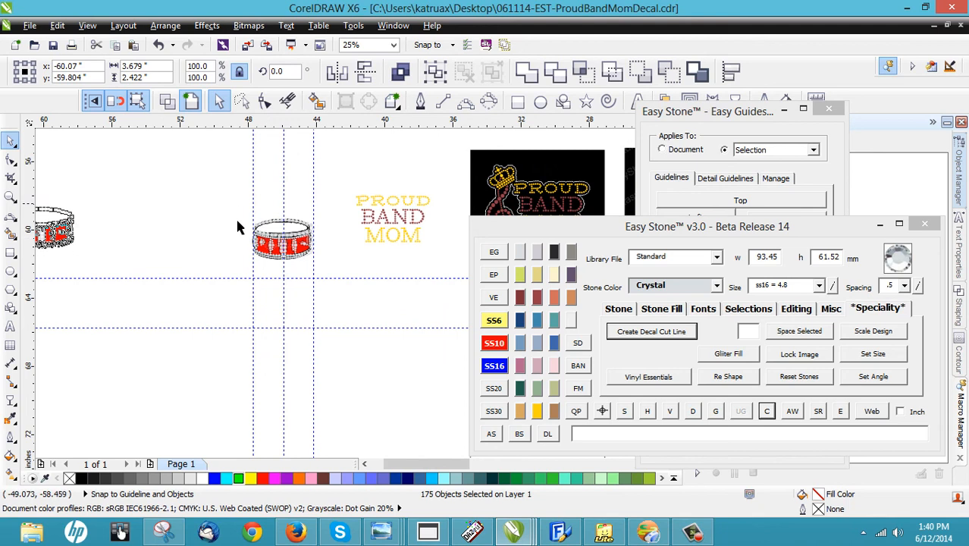
{"action": "left_click_drag", "start_coordinate": [235, 216], "coordinate": [337, 288]}
{"action": "key", "text": "Escape"}
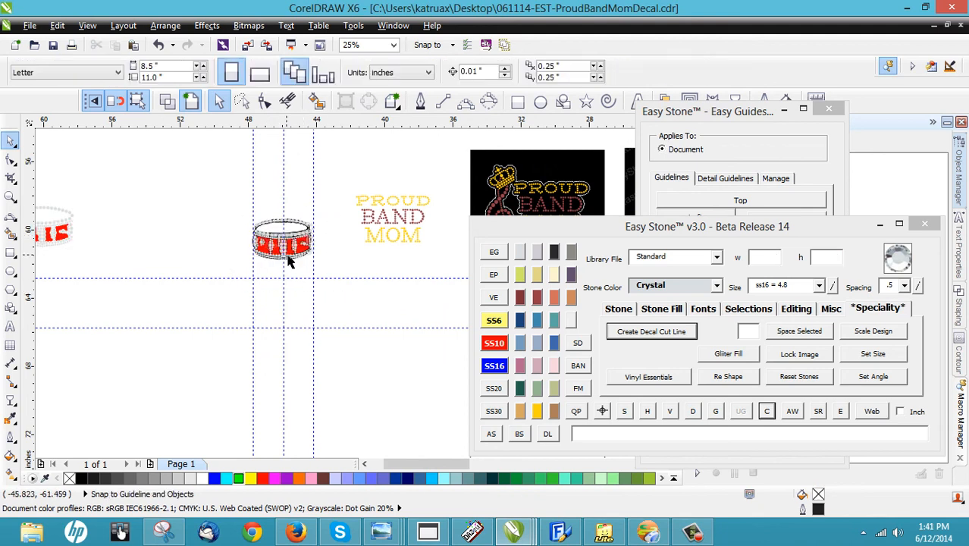
{"action": "scroll", "coordinate": [298, 257], "scroll_direction": "up", "scroll_amount": 1}
{"action": "right_click", "coordinate": [307, 267]}
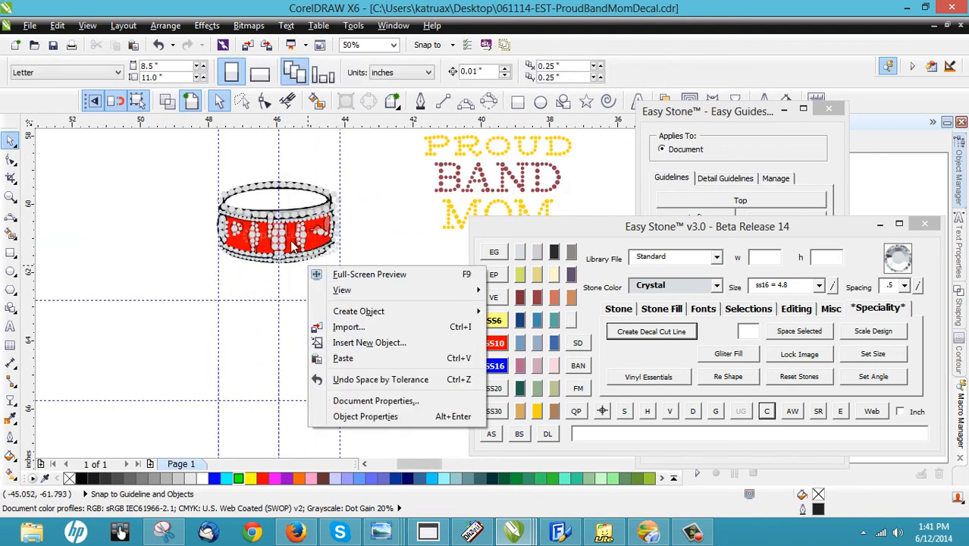
{"action": "left_click", "coordinate": [281, 218]}
{"action": "right_click", "coordinate": [296, 205]}
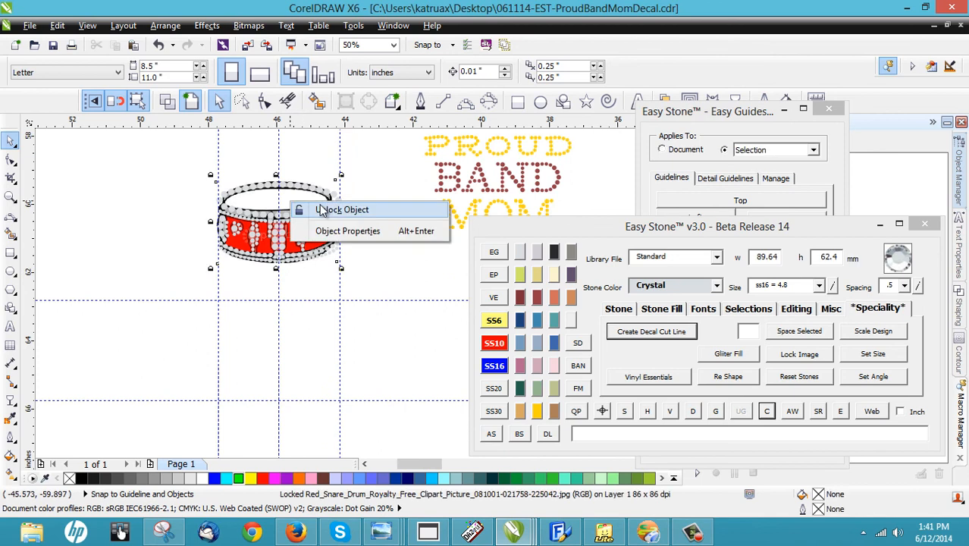
{"action": "left_click", "coordinate": [327, 211]}
{"action": "key", "text": "Escape"}
Move the original traced drum together with its clipart picture well below the design, away from the lettering
{"action": "left_click_drag", "start_coordinate": [159, 169], "coordinate": [395, 282]}
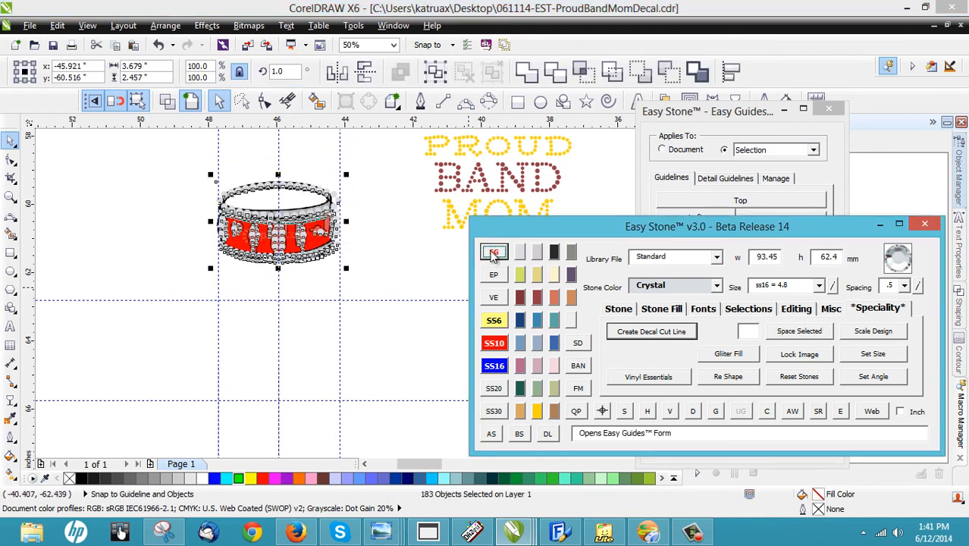
{"action": "left_click", "coordinate": [373, 216]}
{"action": "left_click_drag", "start_coordinate": [368, 171], "coordinate": [193, 307]}
{"action": "scroll", "coordinate": [250, 228], "scroll_direction": "down", "scroll_amount": 1}
{"action": "left_click_drag", "start_coordinate": [261, 235], "coordinate": [147, 383]}
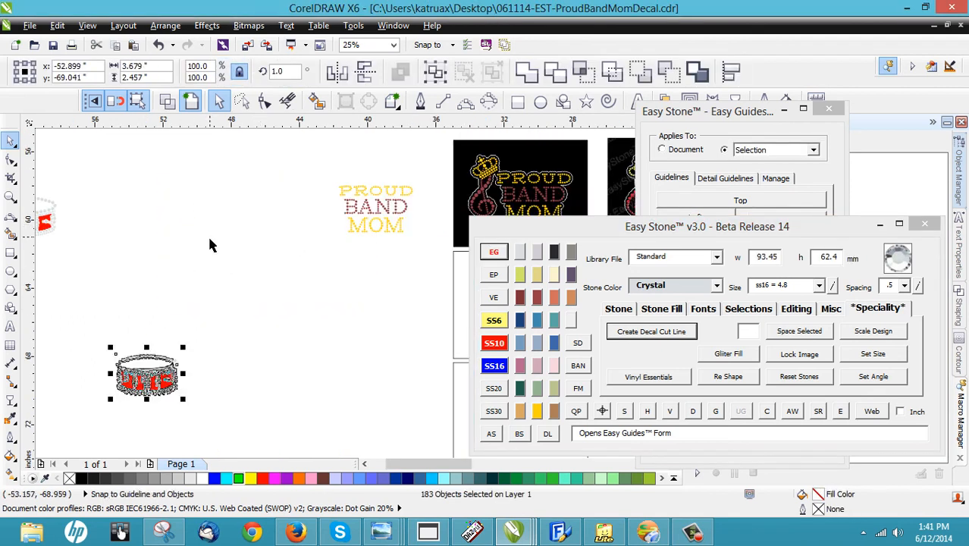
Move the finished rhinestone drum to the empty space beside the PROUD BAND MOM lettering
{"action": "scroll", "coordinate": [212, 242], "scroll_direction": "down", "scroll_amount": 2}
{"action": "scroll", "coordinate": [127, 238], "scroll_direction": "up", "scroll_amount": 1}
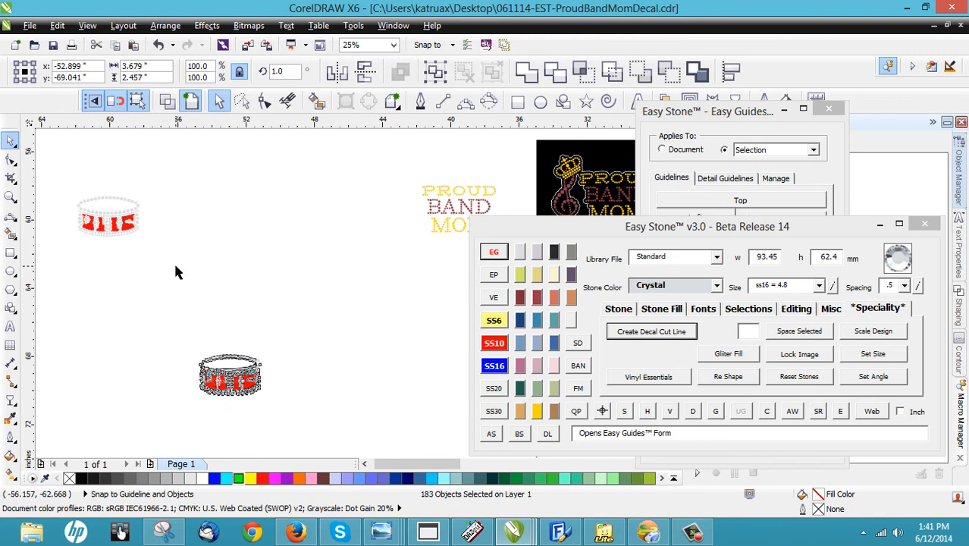
{"action": "left_click_drag", "start_coordinate": [110, 220], "coordinate": [419, 208]}
Rotate the finished drum to about 288.9 degrees so it stands tilted beside the lettering
{"action": "scroll", "coordinate": [419, 208], "scroll_direction": "up", "scroll_amount": 2}
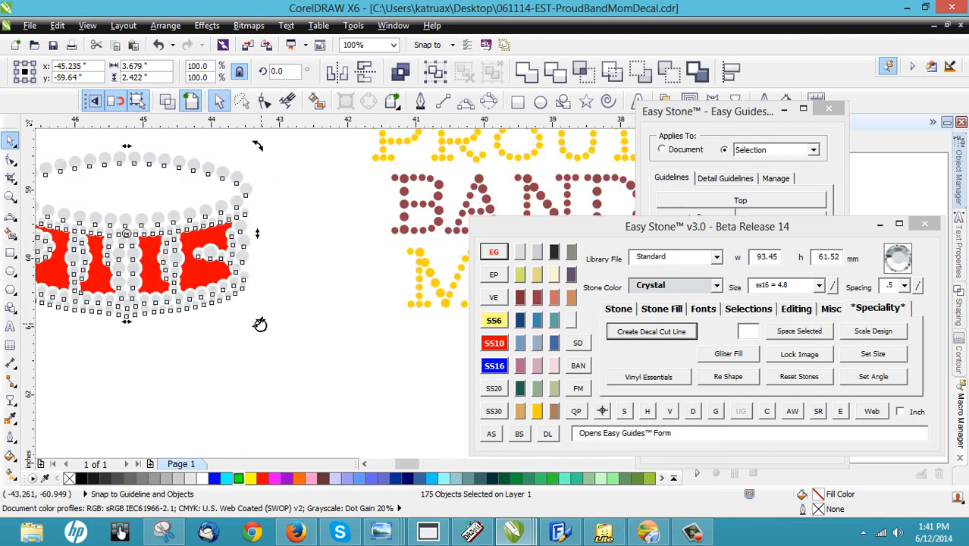
{"action": "left_click_drag", "start_coordinate": [260, 325], "coordinate": [82, 396]}
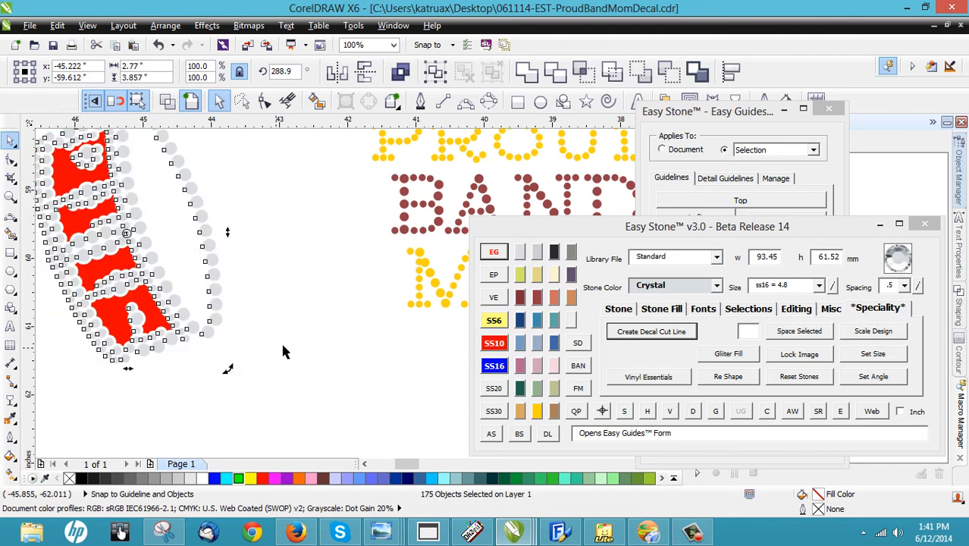
{"action": "scroll", "coordinate": [258, 324], "scroll_direction": "down", "scroll_amount": 1}
{"action": "scroll", "coordinate": [221, 262], "scroll_direction": "up", "scroll_amount": 1}
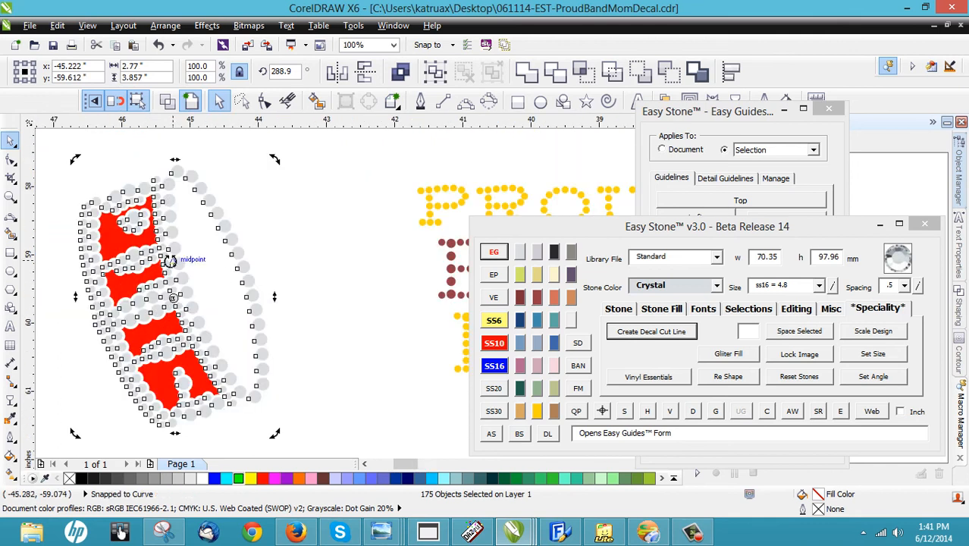
Move the tilted drum close to the start of the PROUD BAND MOM lettering and center it vertically beside the words
{"action": "left_click_drag", "start_coordinate": [170, 260], "coordinate": [332, 254]}
{"action": "scroll", "coordinate": [89, 209], "scroll_direction": "down", "scroll_amount": 1}
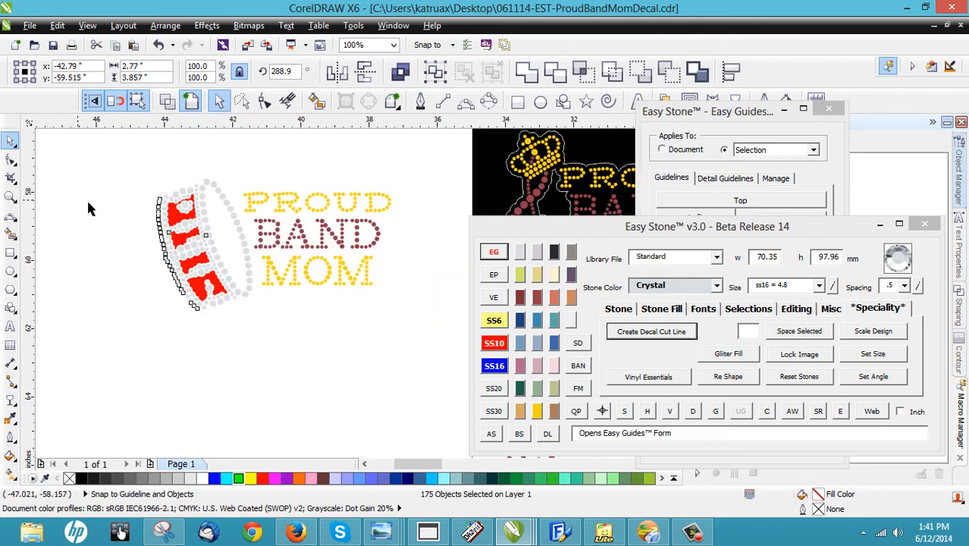
{"action": "scroll", "coordinate": [213, 219], "scroll_direction": "up", "scroll_amount": 1}
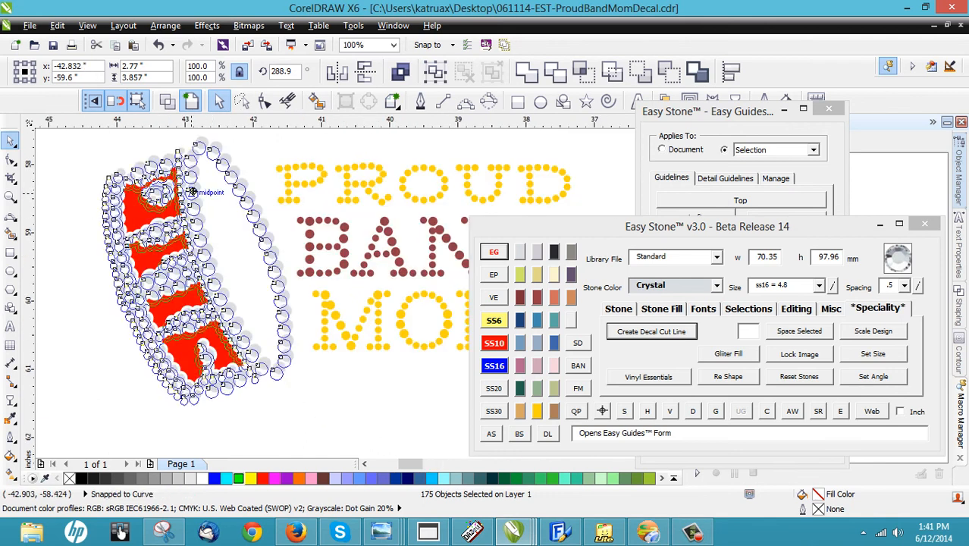
{"action": "left_click", "coordinate": [81, 238]}
{"action": "scroll", "coordinate": [133, 204], "scroll_direction": "down", "scroll_amount": 1}
Add a black weedbox behind the tilted drum and the PROUD BAND MOM lettering
{"action": "left_click_drag", "start_coordinate": [114, 172], "coordinate": [410, 330]}
{"action": "left_click", "coordinate": [791, 411]}
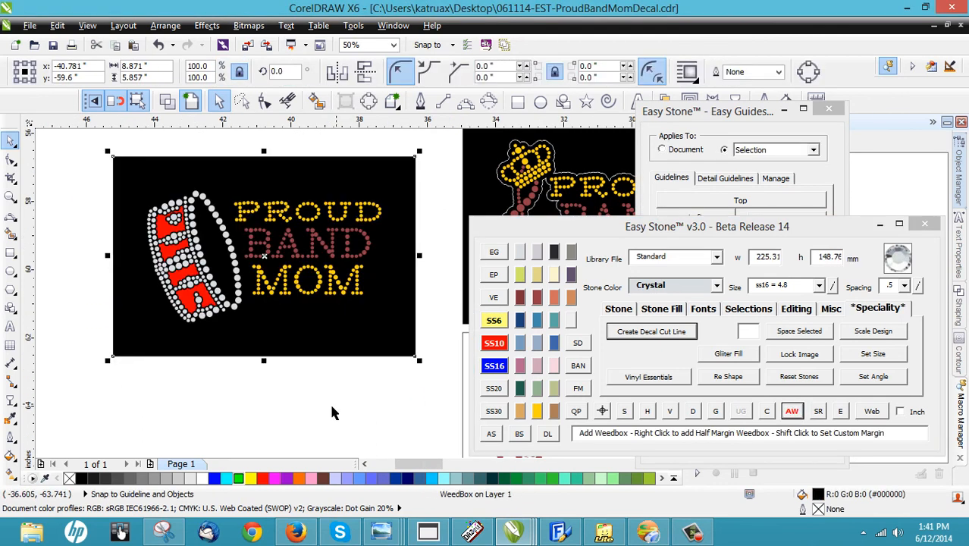
{"action": "scroll", "coordinate": [376, 217], "scroll_direction": "up", "scroll_amount": 1}
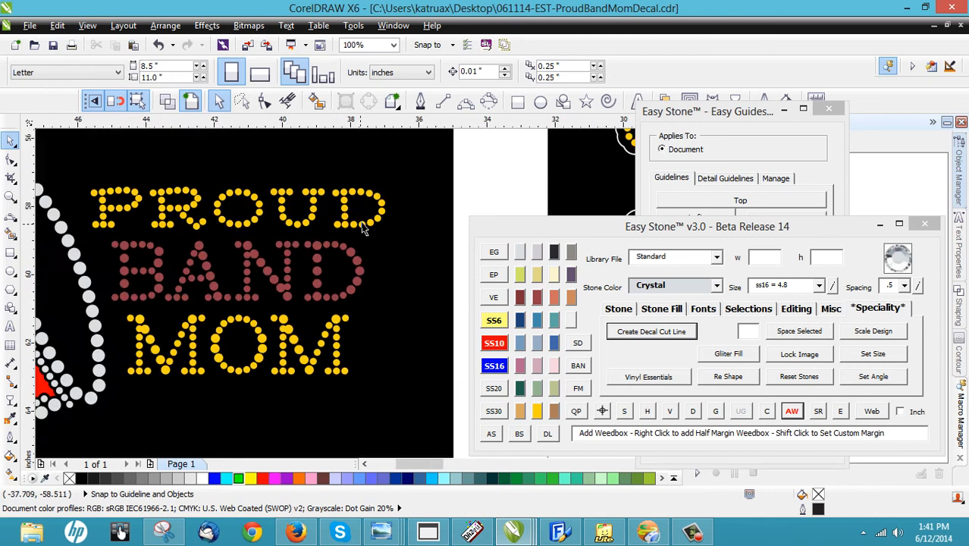
{"action": "scroll", "coordinate": [361, 225], "scroll_direction": "down", "scroll_amount": 1}
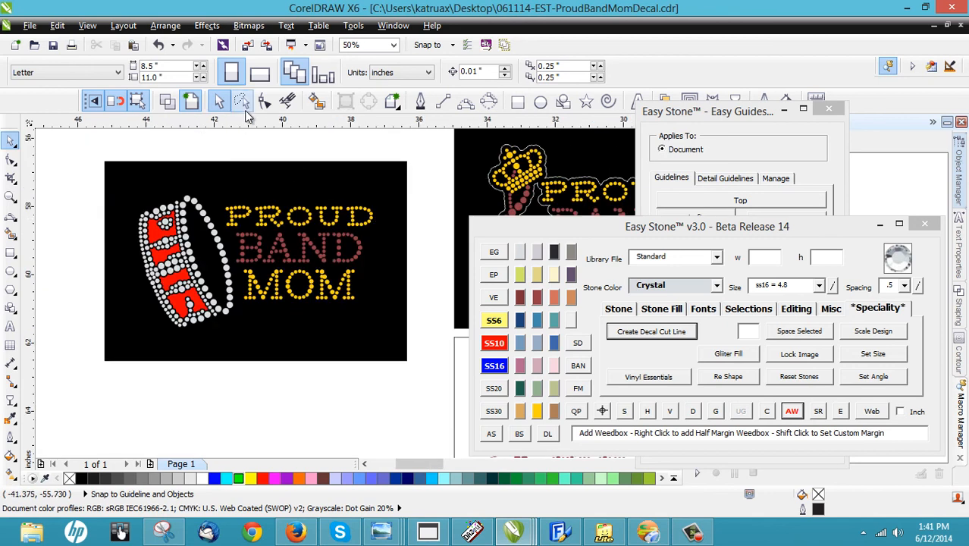
Recolor the yellow stones of the word PROUD to Crystal
{"action": "double_click", "coordinate": [221, 105]}
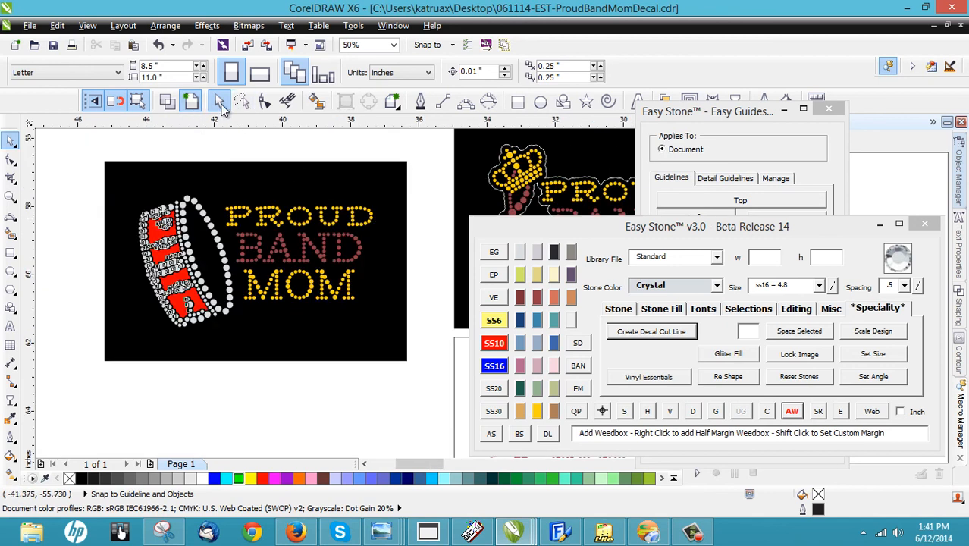
{"action": "left_click", "coordinate": [417, 191]}
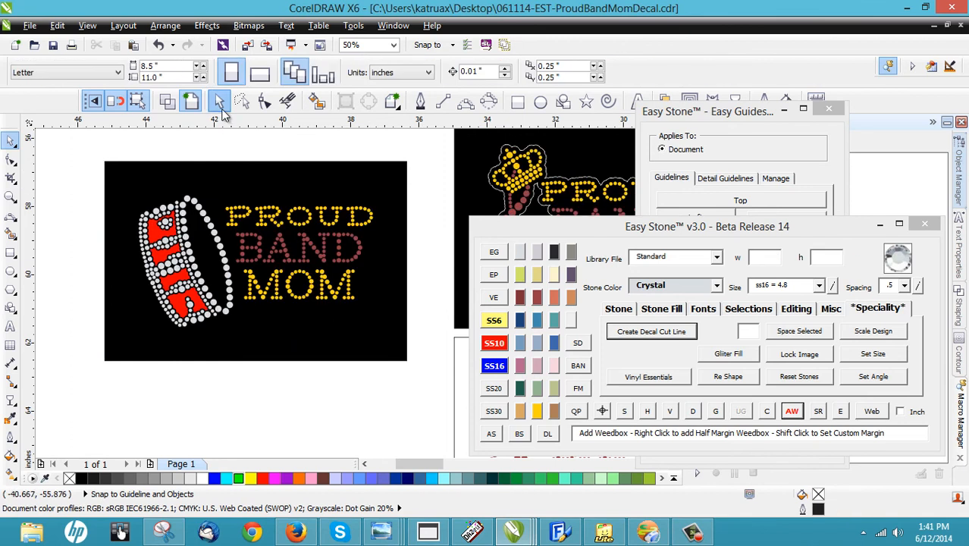
{"action": "left_click_drag", "start_coordinate": [430, 189], "coordinate": [221, 232]}
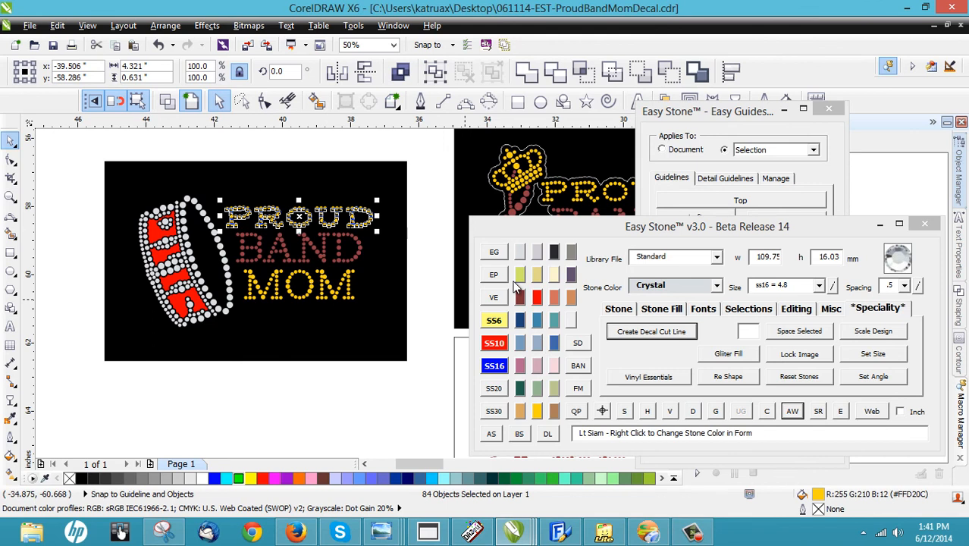
{"action": "left_click", "coordinate": [519, 251]}
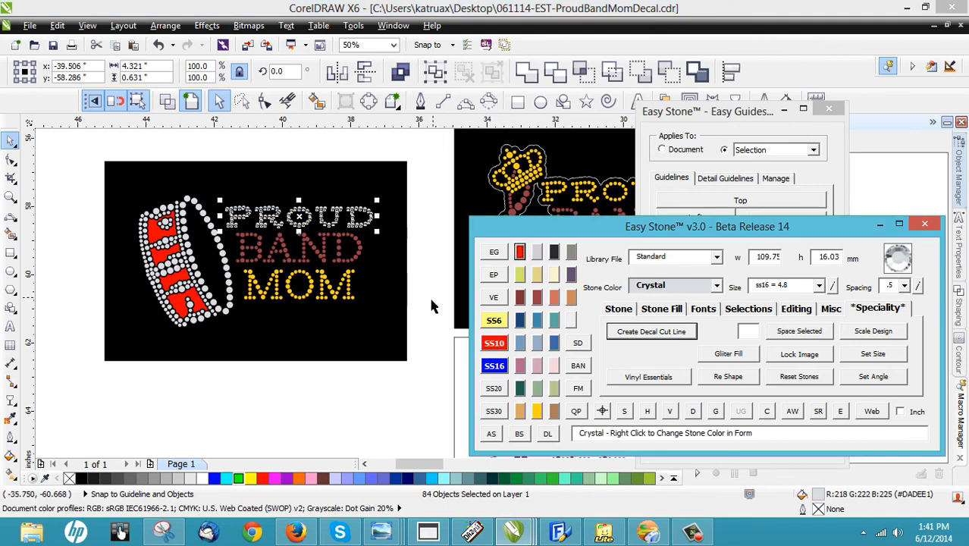
Recolor the yellow stones of the word MOM to Crystal
{"action": "left_click", "coordinate": [428, 294]}
{"action": "left_click_drag", "start_coordinate": [425, 319], "coordinate": [241, 266]}
{"action": "left_click", "coordinate": [500, 254]}
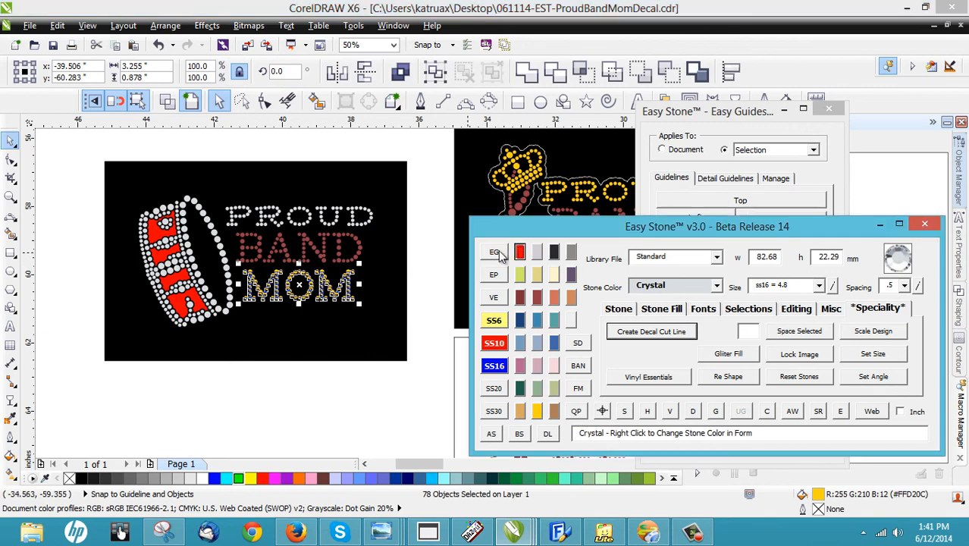
{"action": "left_click", "coordinate": [289, 410]}
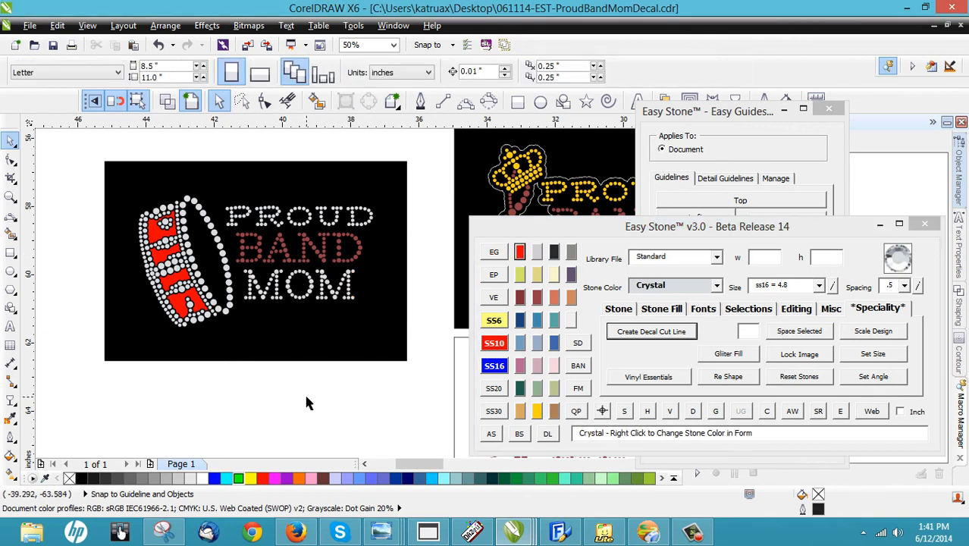
Select the drum and the PROUD BAND MOM lettering and save the contour value used as the decal cut line margin
{"action": "scroll", "coordinate": [306, 397], "scroll_direction": "down", "scroll_amount": 1}
{"action": "scroll", "coordinate": [244, 374], "scroll_direction": "up", "scroll_amount": 1}
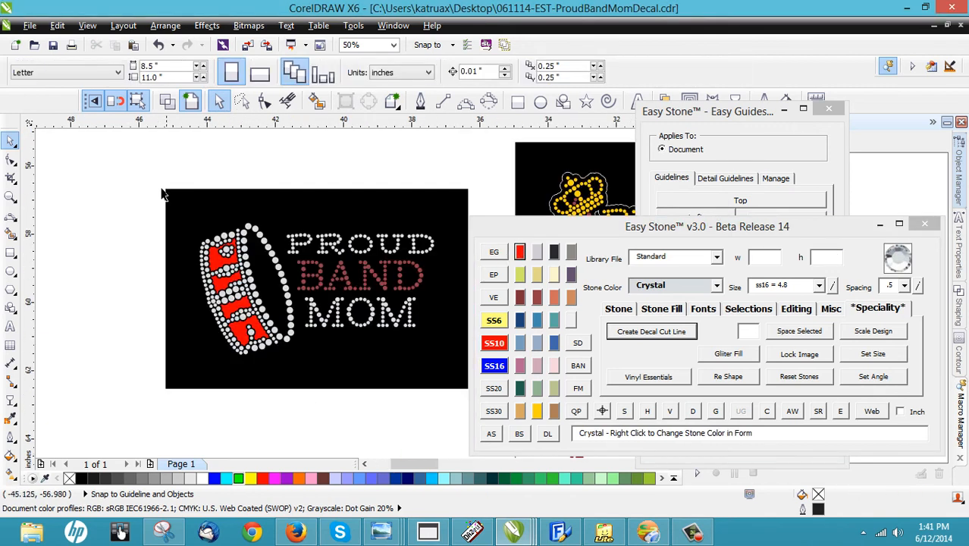
{"action": "left_click_drag", "start_coordinate": [130, 169], "coordinate": [457, 378]}
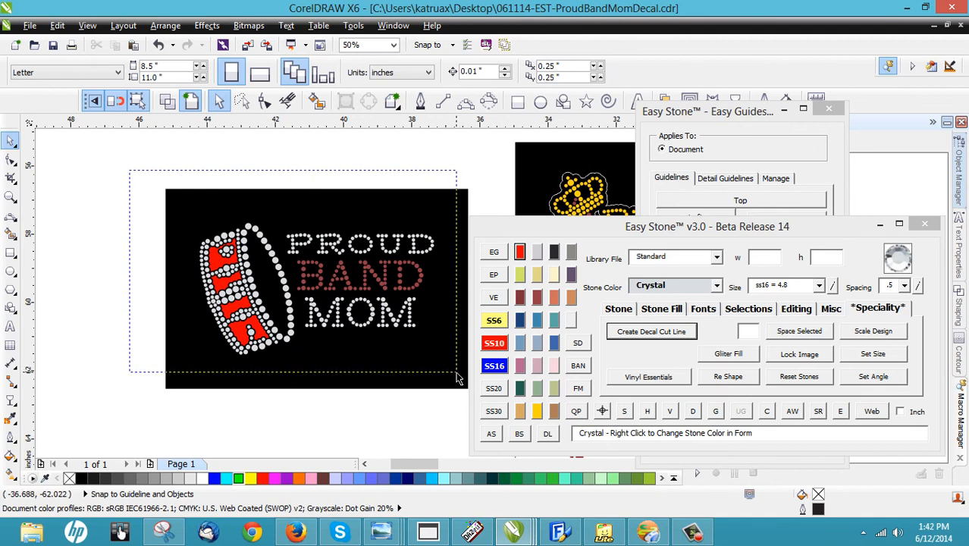
{"action": "left_click_drag", "start_coordinate": [457, 378], "coordinate": [457, 378]}
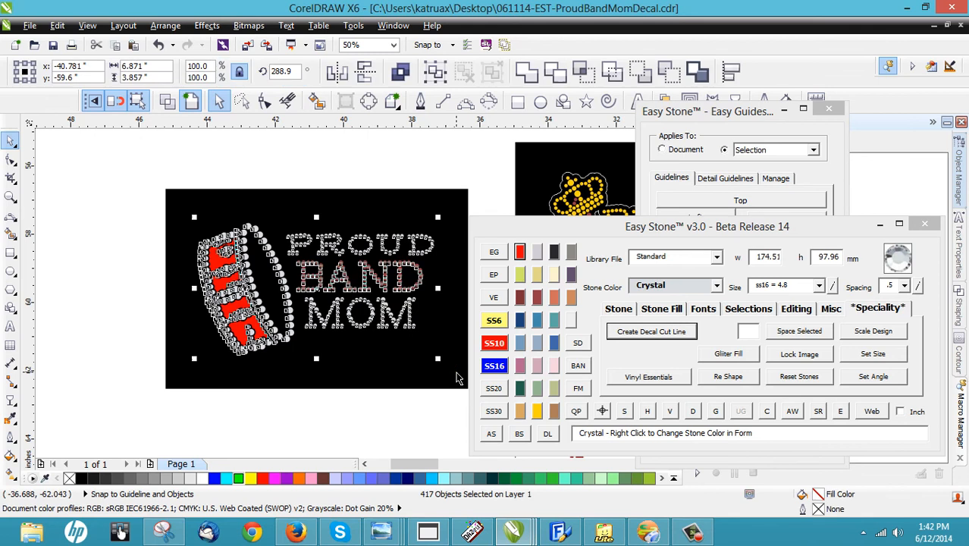
{"action": "left_click", "coordinate": [865, 309]}
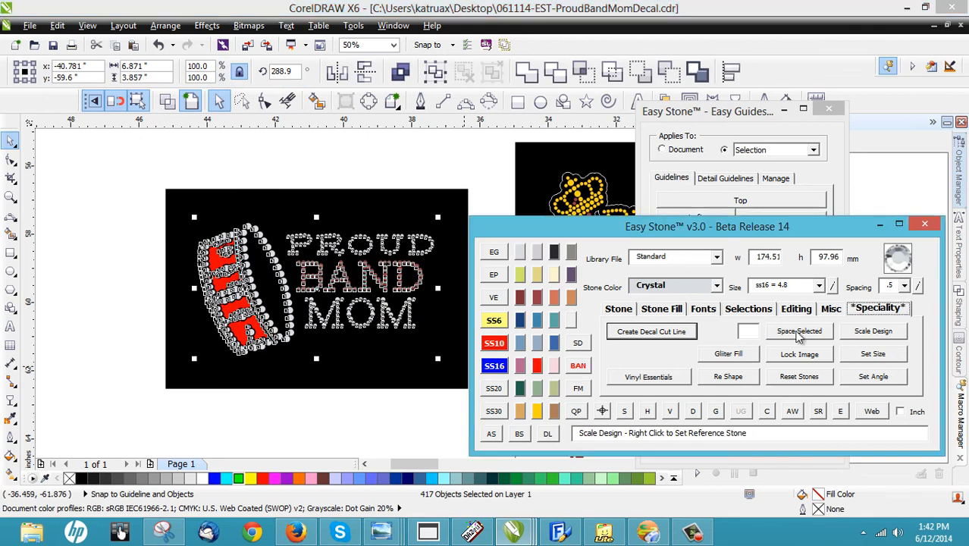
{"action": "left_click", "coordinate": [651, 331]}
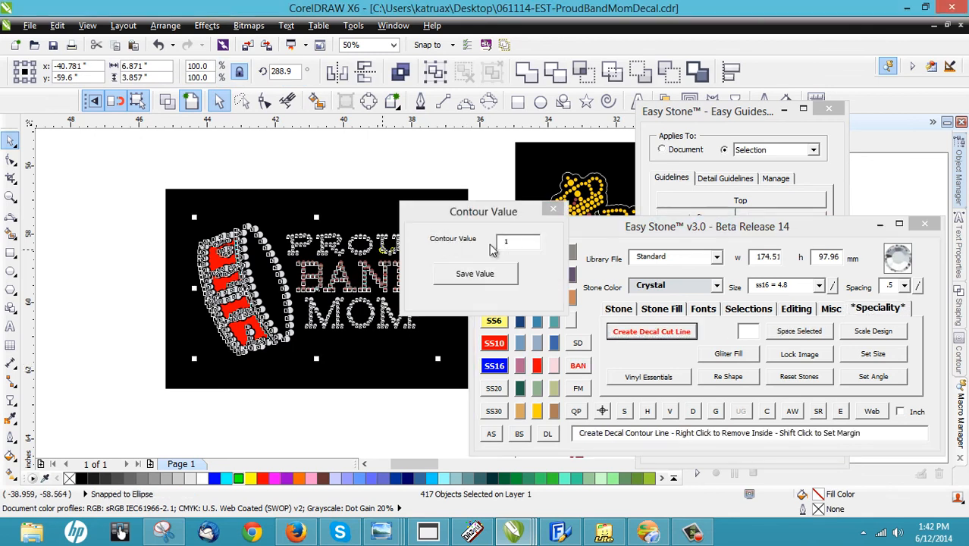
{"action": "left_click", "coordinate": [478, 274]}
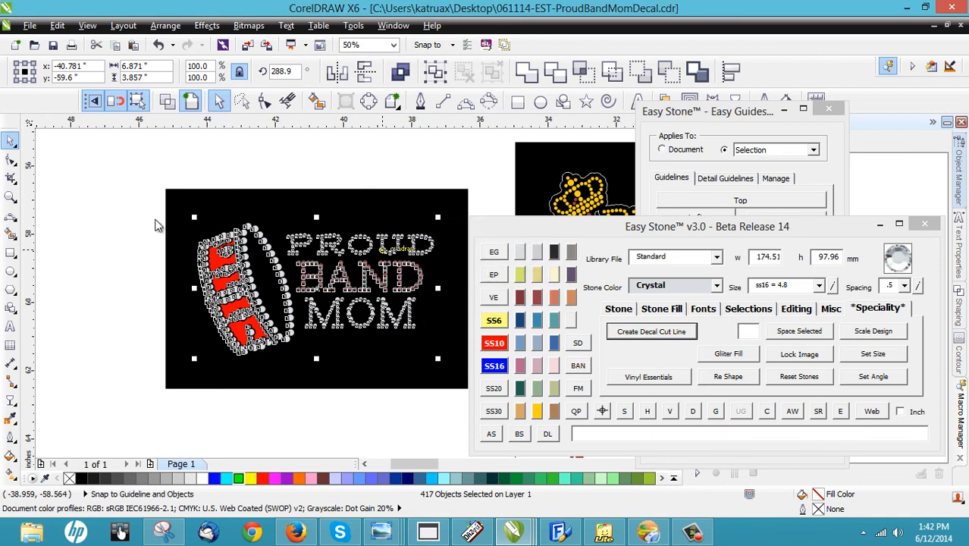
Create a decal cut line around the tilted drum and the PROUD BAND MOM lettering
{"action": "left_click", "coordinate": [139, 230]}
{"action": "scroll", "coordinate": [327, 195], "scroll_direction": "down", "scroll_amount": 2}
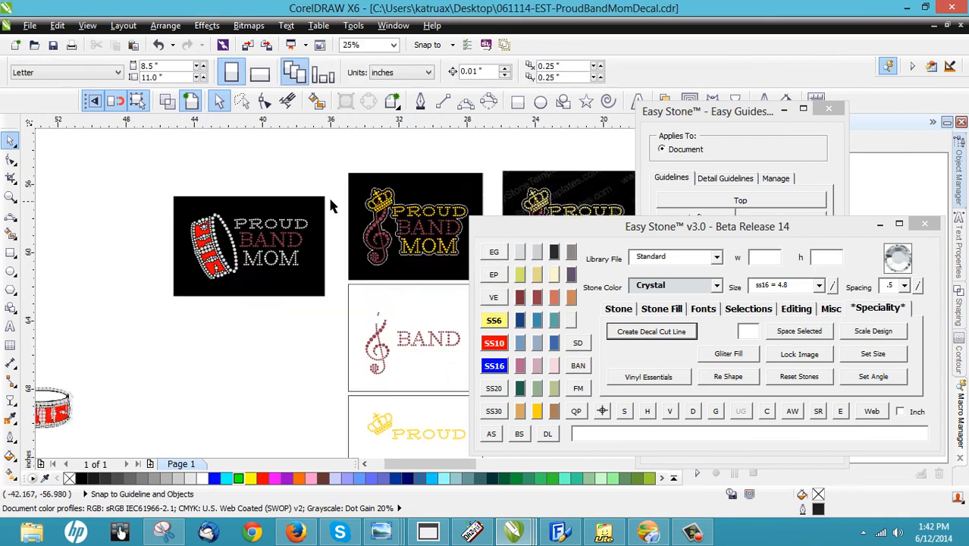
{"action": "scroll", "coordinate": [401, 199], "scroll_direction": "up", "scroll_amount": 2}
{"action": "scroll", "coordinate": [394, 205], "scroll_direction": "down", "scroll_amount": 1}
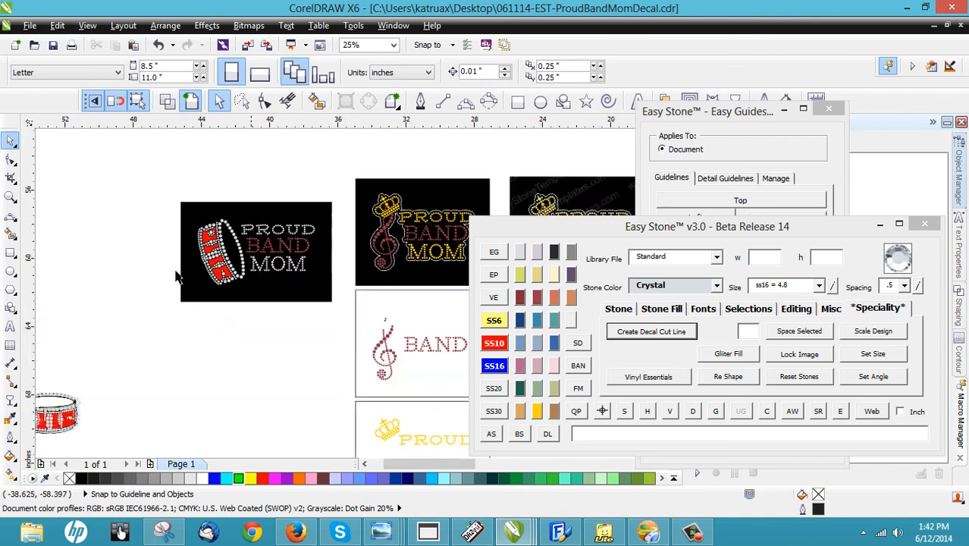
{"action": "scroll", "coordinate": [185, 260], "scroll_direction": "up", "scroll_amount": 1}
{"action": "left_click_drag", "start_coordinate": [121, 155], "coordinate": [463, 331]}
{"action": "left_click", "coordinate": [651, 331]}
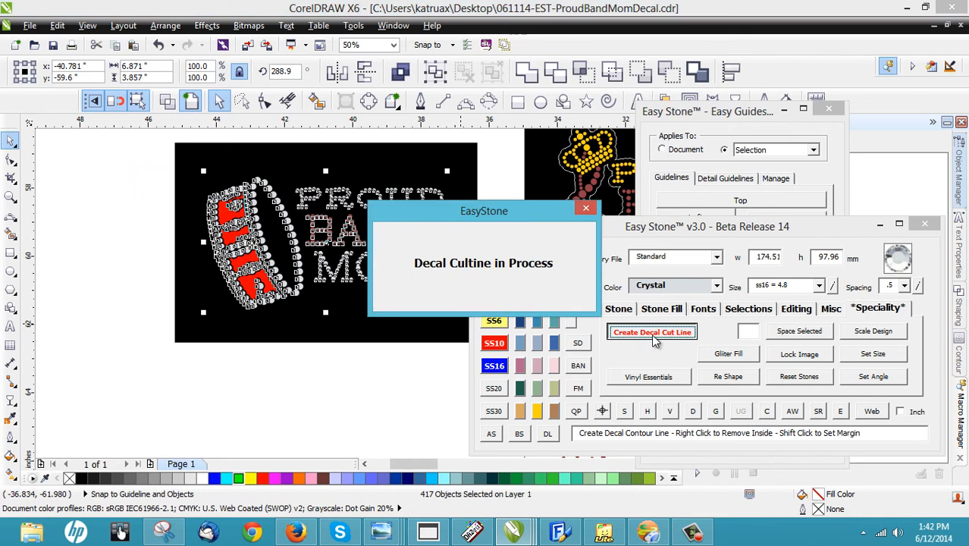
{"action": "left_click", "coordinate": [491, 294]}
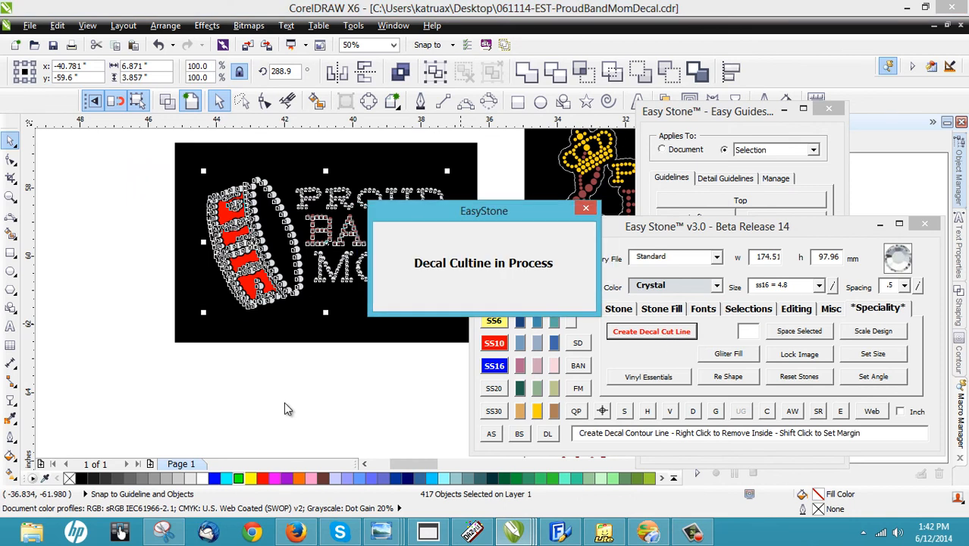
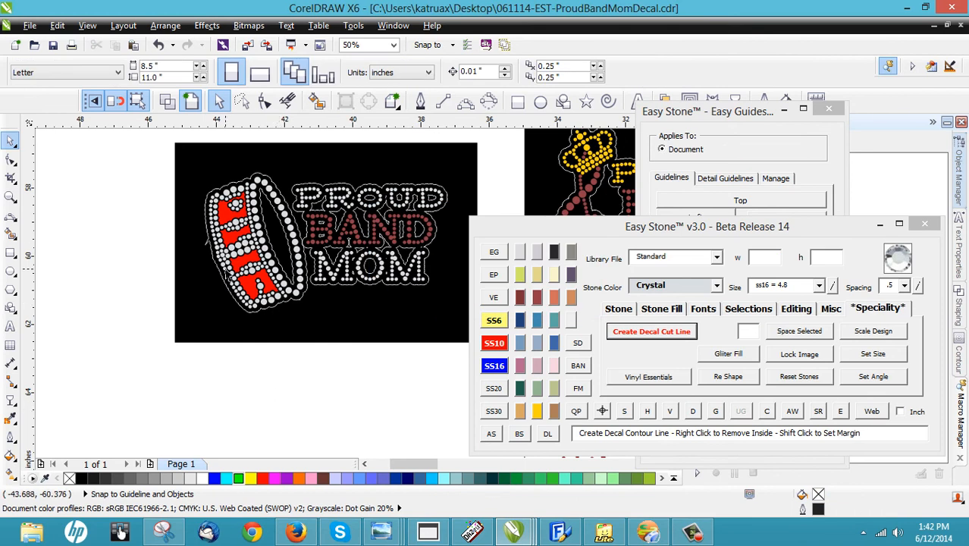
Remove the inside contours from the decal cut line, keeping only its outer outline, and check the gap between drum and lettering
{"action": "scroll", "coordinate": [380, 237], "scroll_direction": "up", "scroll_amount": 2}
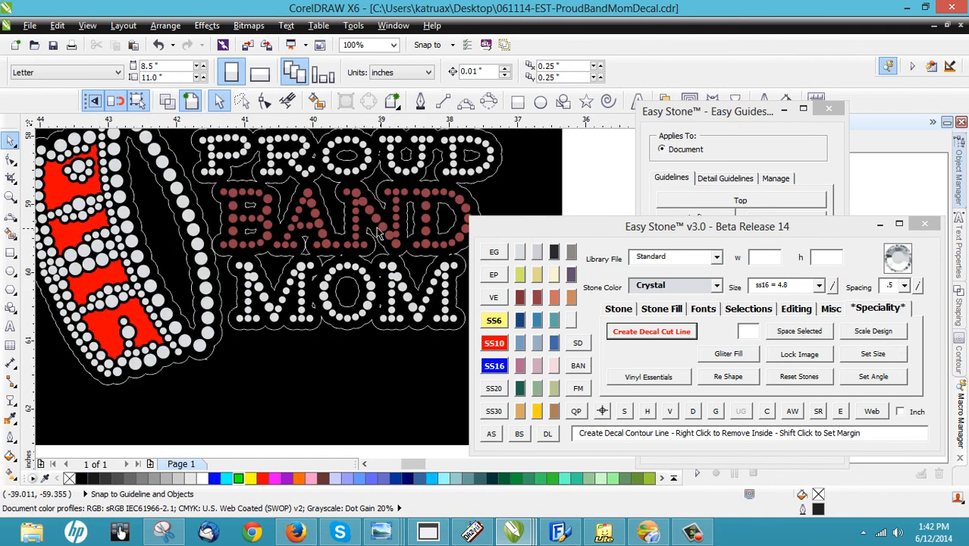
{"action": "scroll", "coordinate": [406, 206], "scroll_direction": "down", "scroll_amount": 1}
{"action": "scroll", "coordinate": [363, 188], "scroll_direction": "up", "scroll_amount": 1}
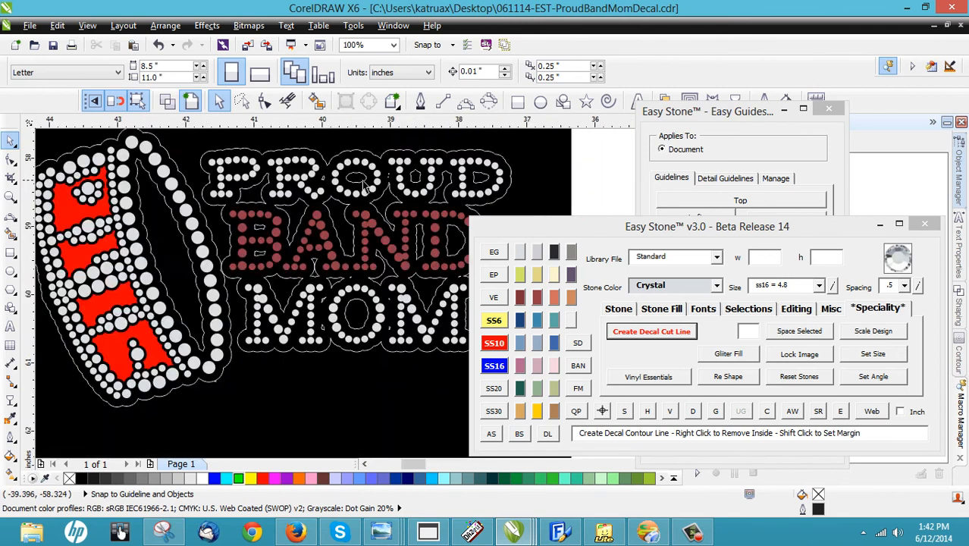
{"action": "scroll", "coordinate": [322, 194], "scroll_direction": "down", "scroll_amount": 2}
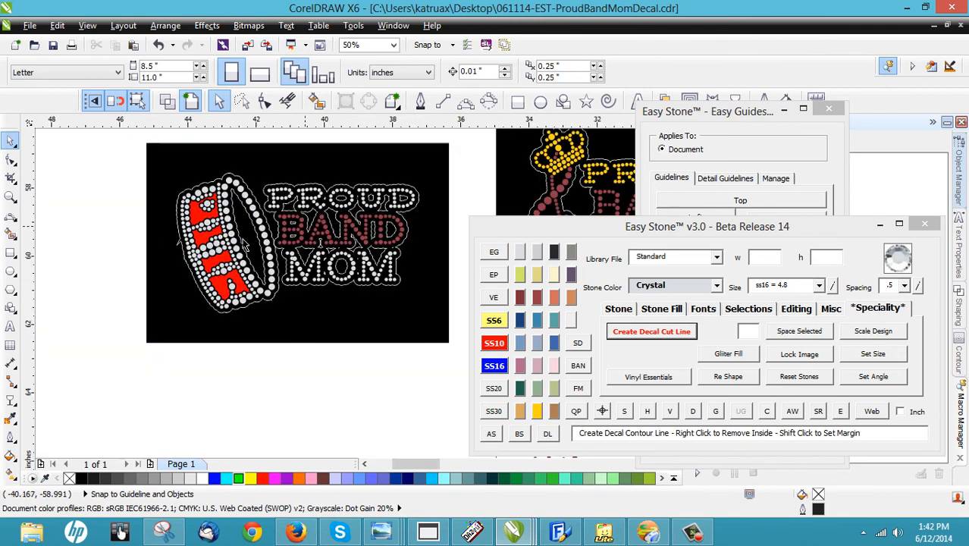
{"action": "left_click", "coordinate": [187, 266]}
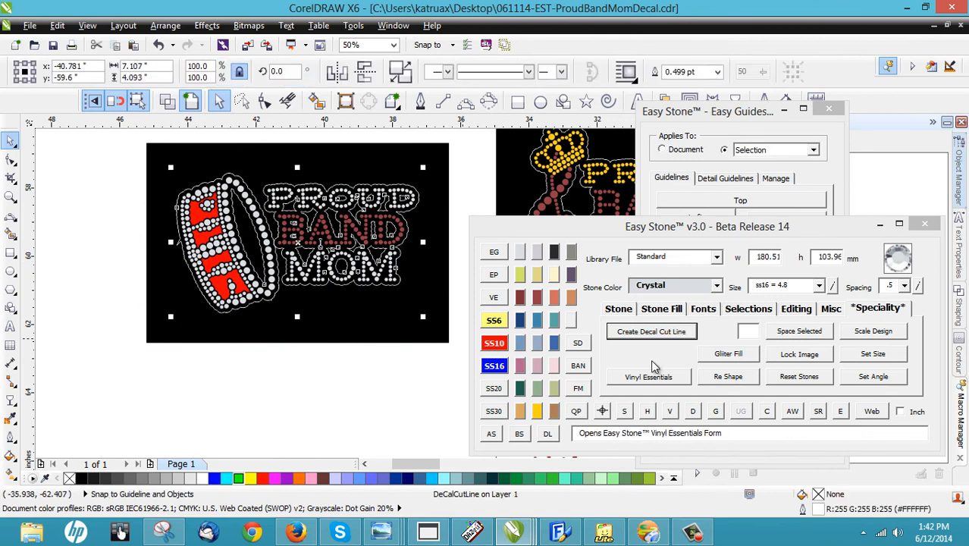
{"action": "left_click", "coordinate": [636, 333]}
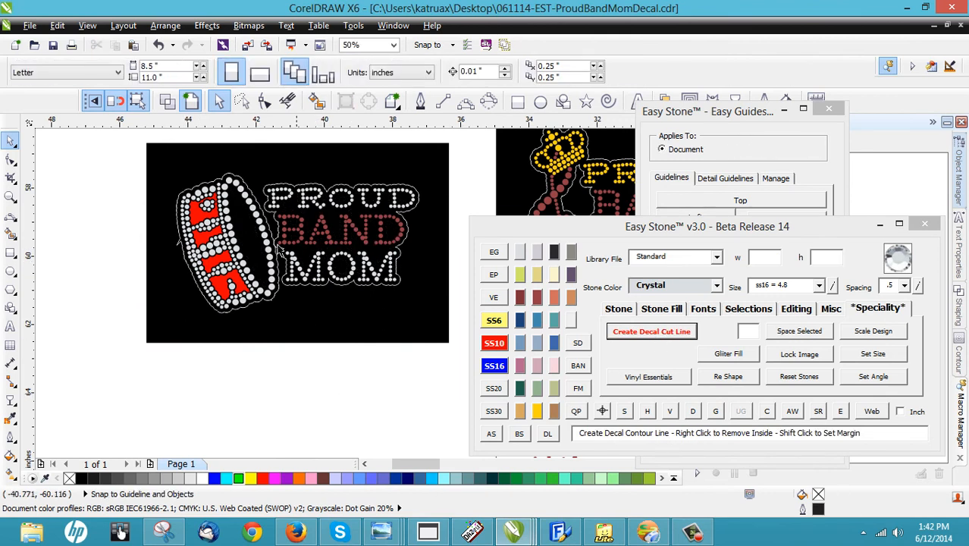
{"action": "scroll", "coordinate": [277, 250], "scroll_direction": "up", "scroll_amount": 2}
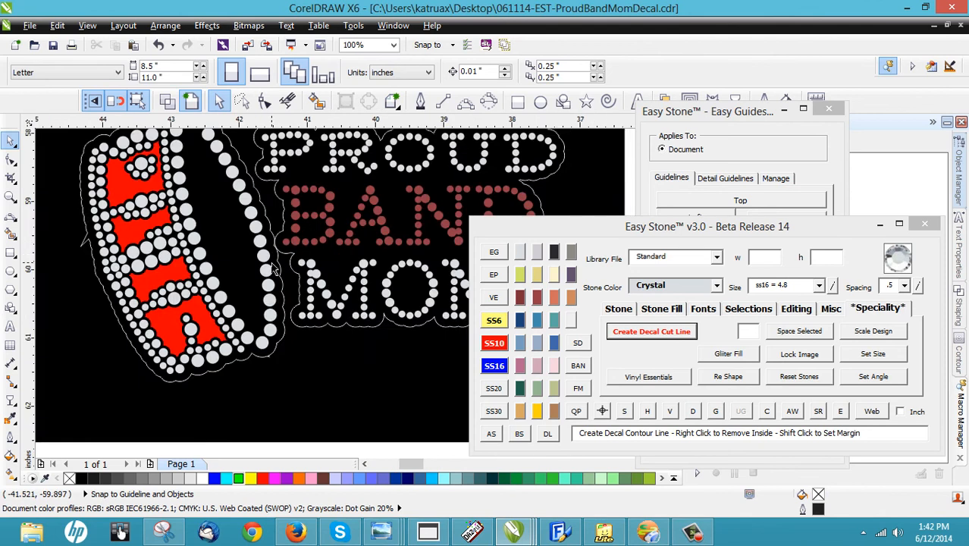
{"action": "scroll", "coordinate": [274, 238], "scroll_direction": "up", "scroll_amount": 1}
{"action": "scroll", "coordinate": [281, 270], "scroll_direction": "down", "scroll_amount": 2}
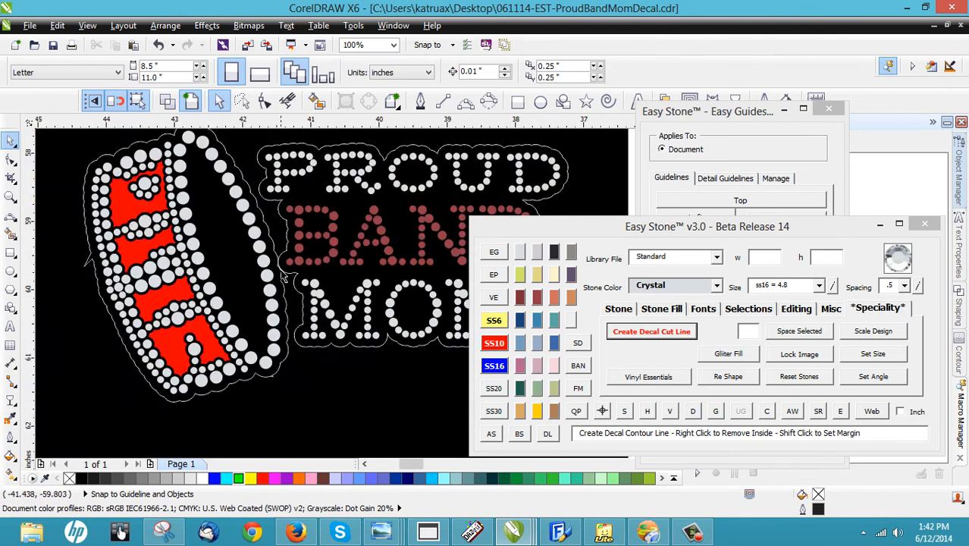
{"action": "scroll", "coordinate": [285, 266], "scroll_direction": "up", "scroll_amount": 2}
{"action": "scroll", "coordinate": [277, 282], "scroll_direction": "down", "scroll_amount": 1}
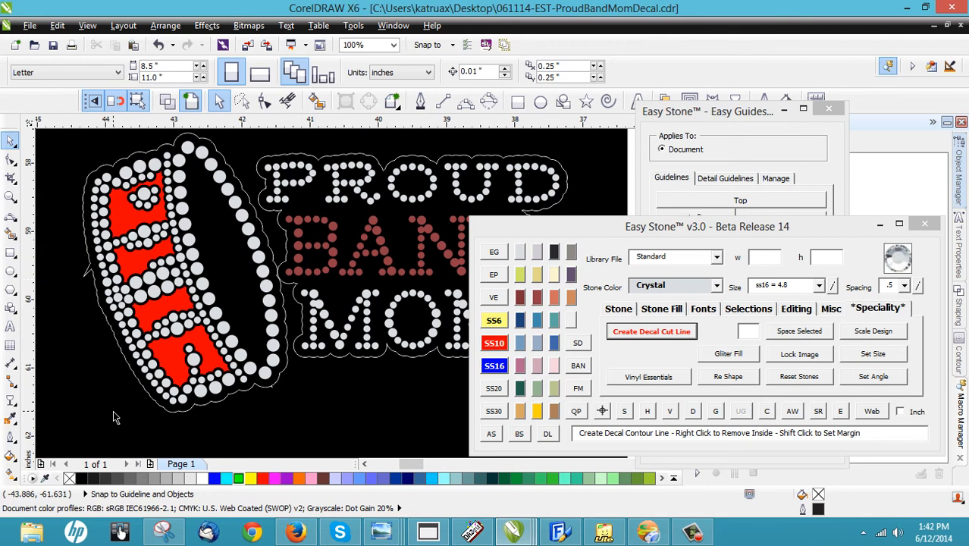
Undo the removal of the inside contours and the creation of the decal cut line
{"action": "left_click", "coordinate": [256, 320]}
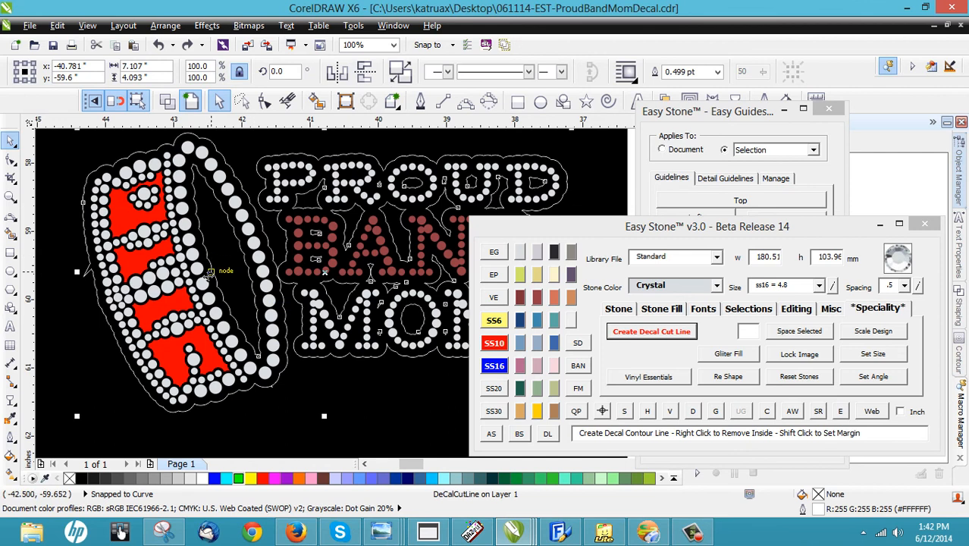
{"action": "scroll", "coordinate": [262, 270], "scroll_direction": "down", "scroll_amount": 1}
{"action": "left_click", "coordinate": [81, 272]}
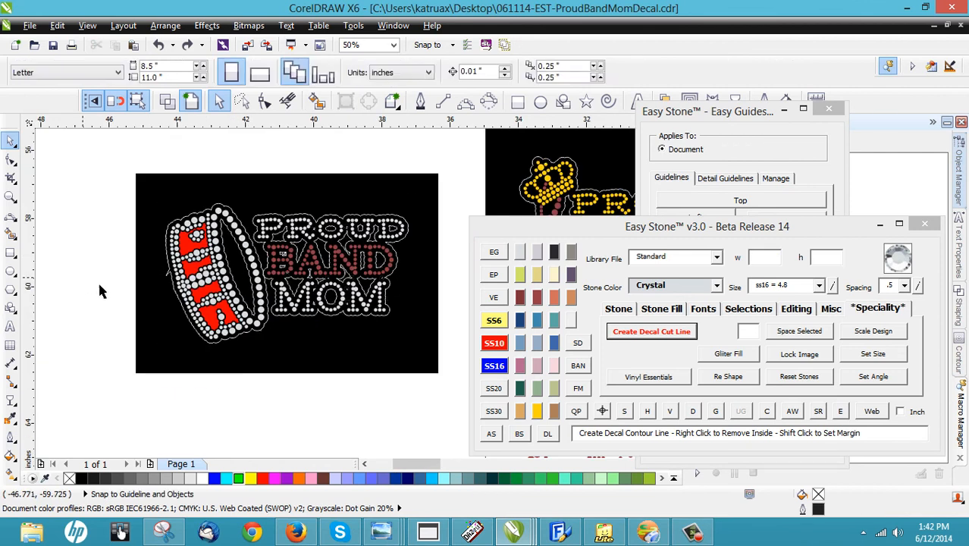
{"action": "scroll", "coordinate": [231, 255], "scroll_direction": "up", "scroll_amount": 1}
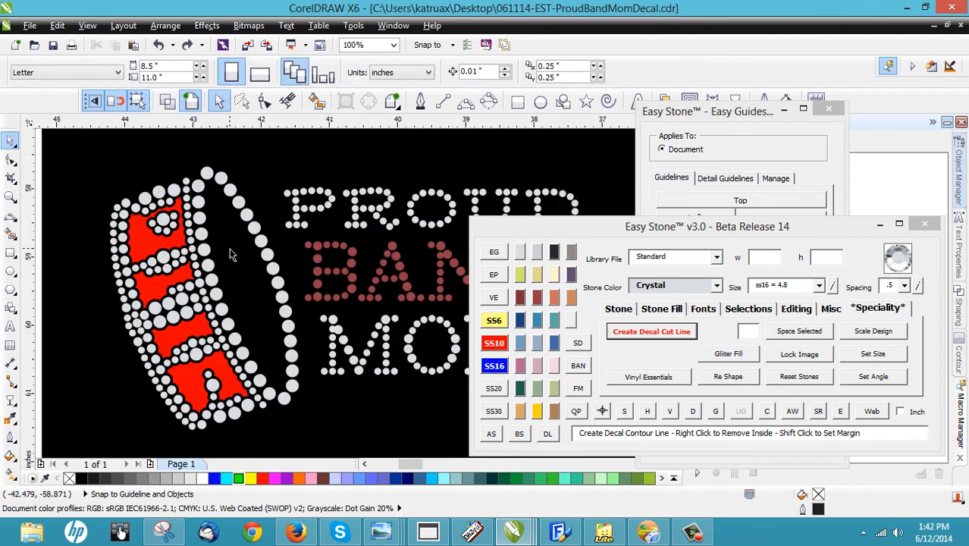
{"action": "scroll", "coordinate": [231, 255], "scroll_direction": "down", "scroll_amount": 1}
{"action": "scroll", "coordinate": [405, 243], "scroll_direction": "up", "scroll_amount": 1}
{"action": "scroll", "coordinate": [257, 241], "scroll_direction": "down", "scroll_amount": 1}
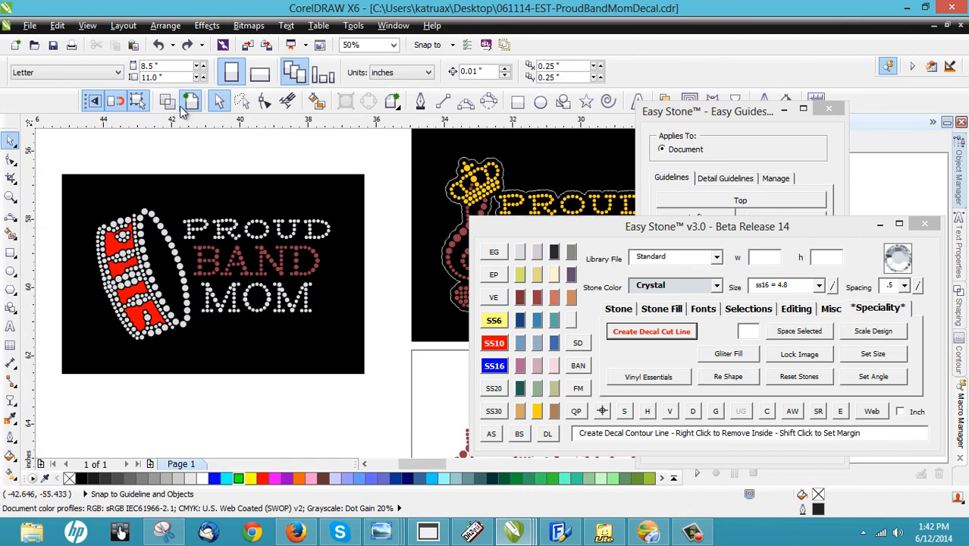
Select only the drum's stones and vinyl with a freehand selection and nudge them about 0.1 inch closer to the lettering
{"action": "left_click", "coordinate": [241, 101]}
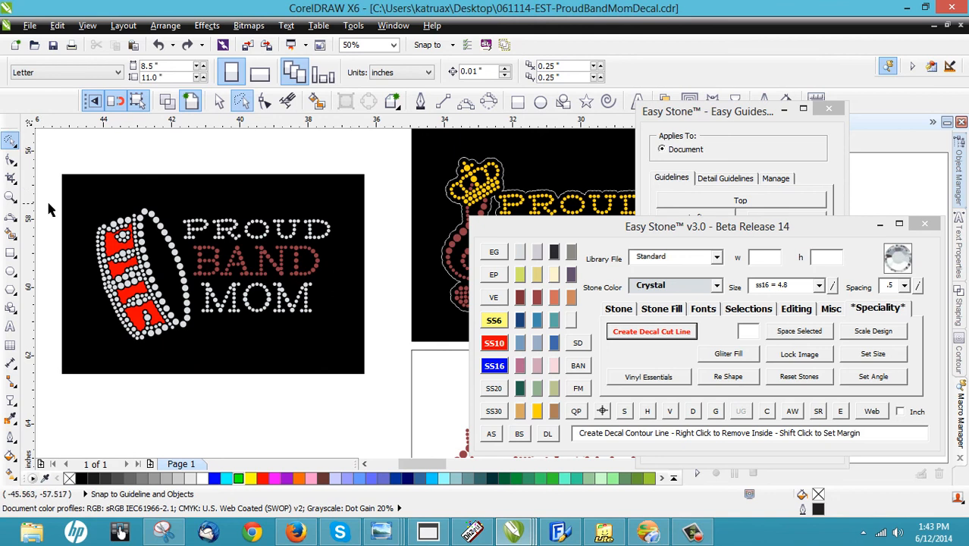
{"action": "mouse_move", "coordinate": [141, 192]}
{"action": "left_mouse_down"}
{"action": "mouse_move", "coordinate": [186, 254]}
{"action": "mouse_move", "coordinate": [204, 336]}
{"action": "mouse_move", "coordinate": [143, 362]}
{"action": "mouse_move", "coordinate": [106, 363]}
{"action": "left_mouse_up"}
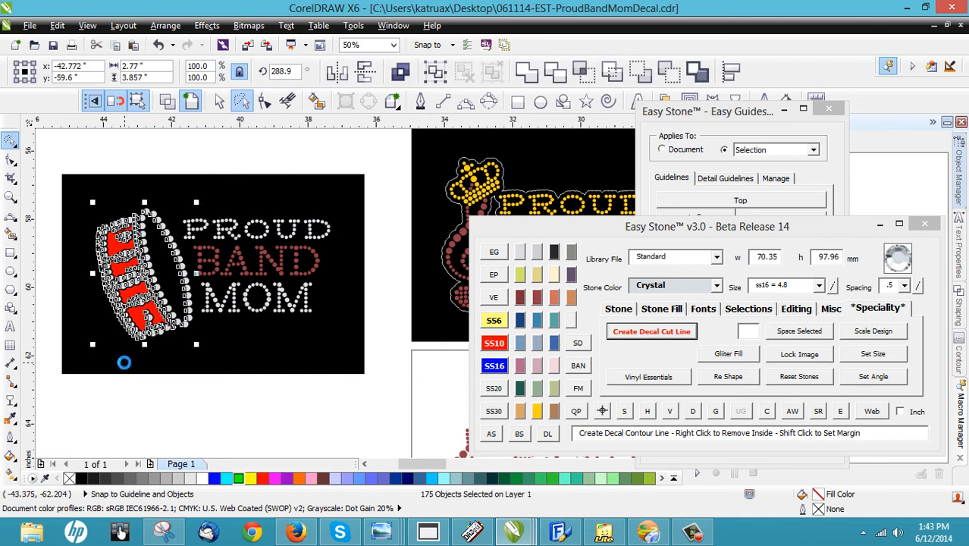
{"action": "left_click", "coordinate": [128, 369]}
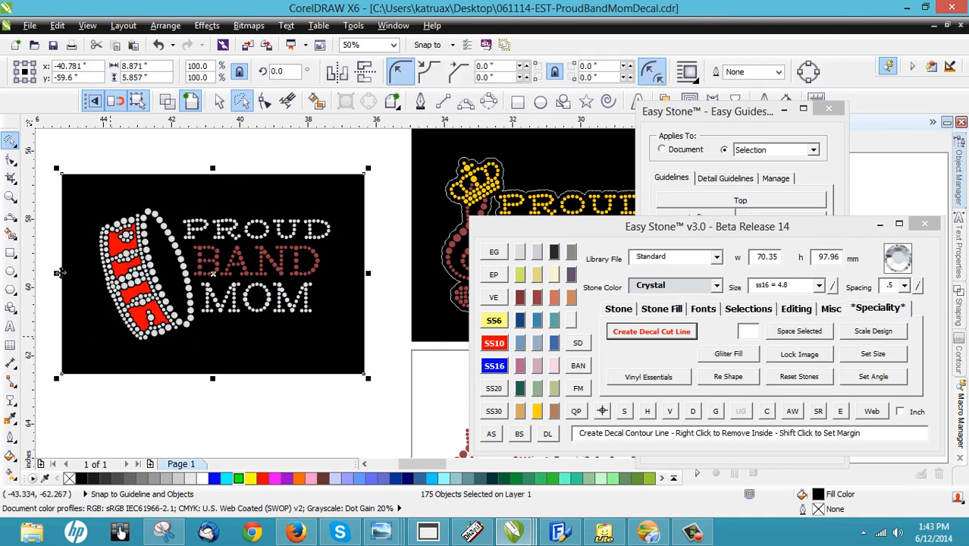
{"action": "left_click", "coordinate": [57, 235]}
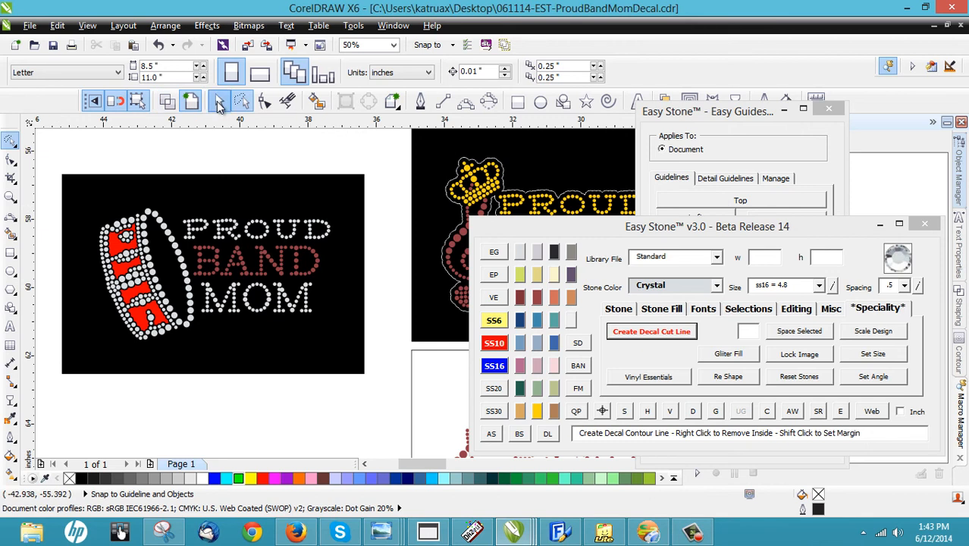
Create a decal cut line around the repositioned drum and lettering, including the closed vector shapes, and remove its inside contours
{"action": "left_click", "coordinate": [219, 101]}
{"action": "left_click_drag", "start_coordinate": [37, 200], "coordinate": [362, 362]}
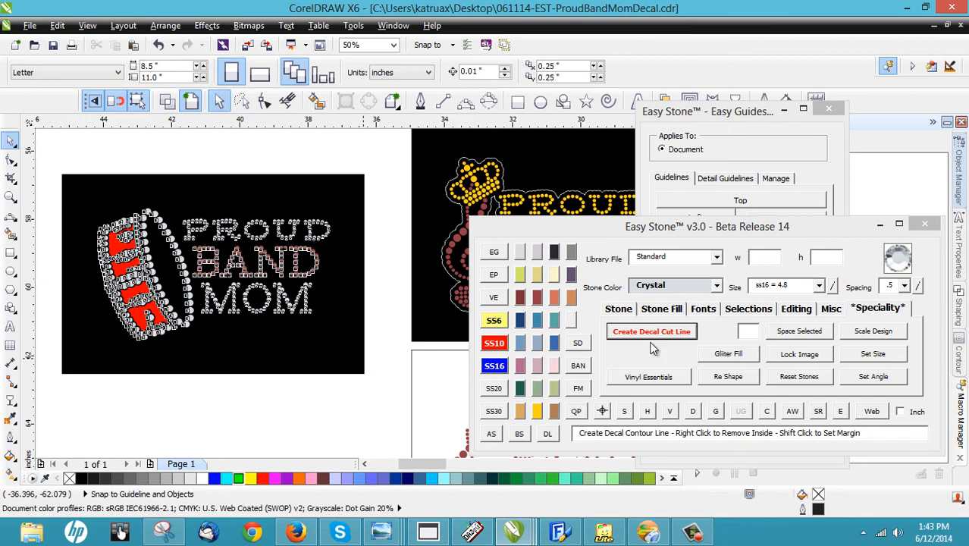
{"action": "left_click", "coordinate": [670, 336]}
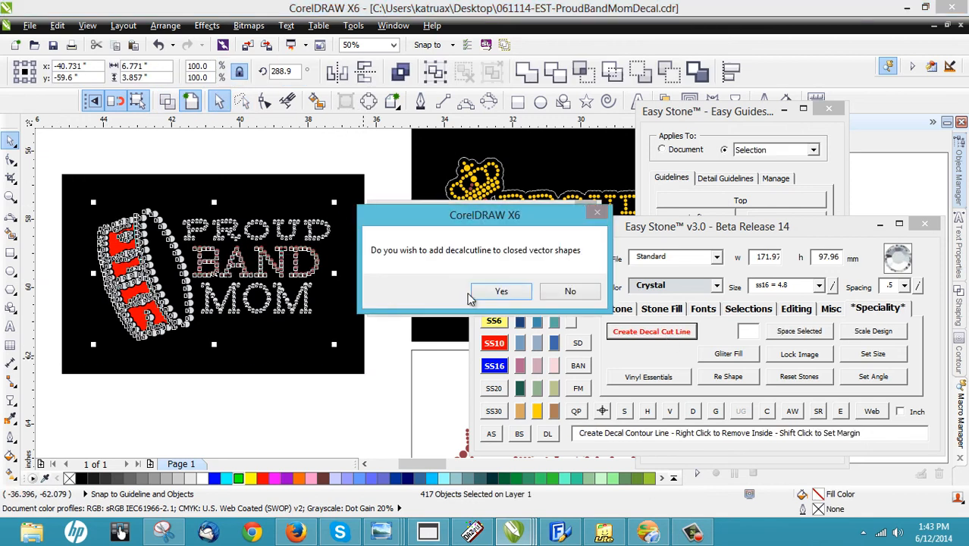
{"action": "left_click", "coordinate": [494, 293]}
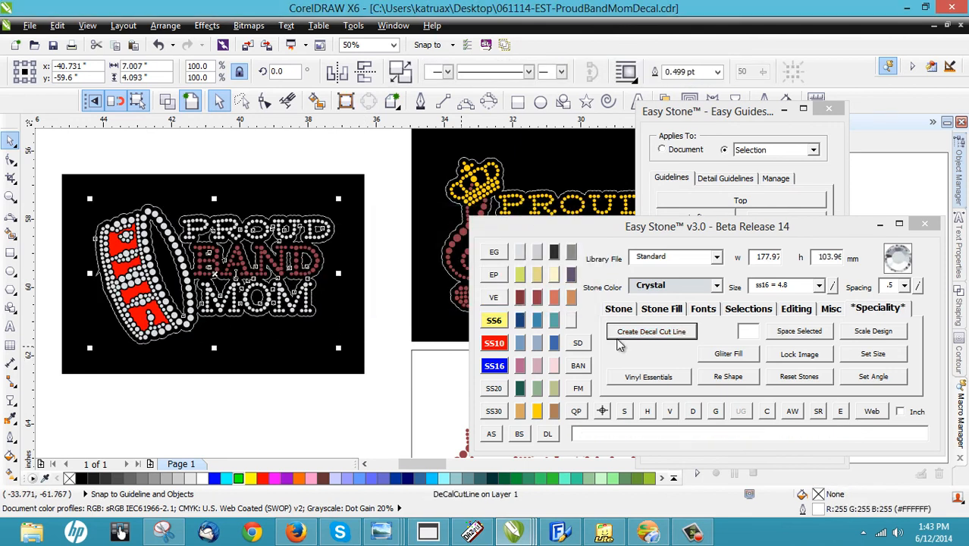
{"action": "left_click", "coordinate": [249, 390]}
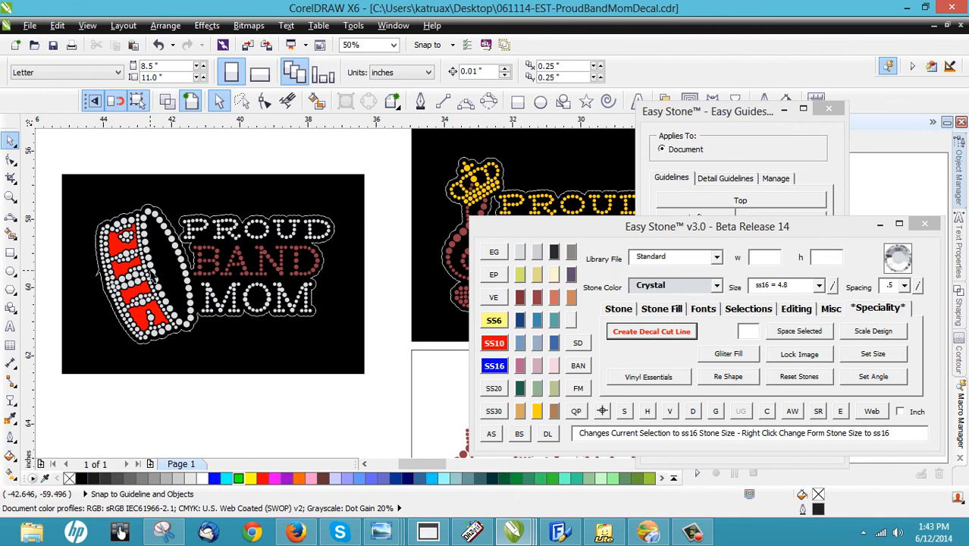
{"action": "scroll", "coordinate": [153, 276], "scroll_direction": "up", "scroll_amount": 1}
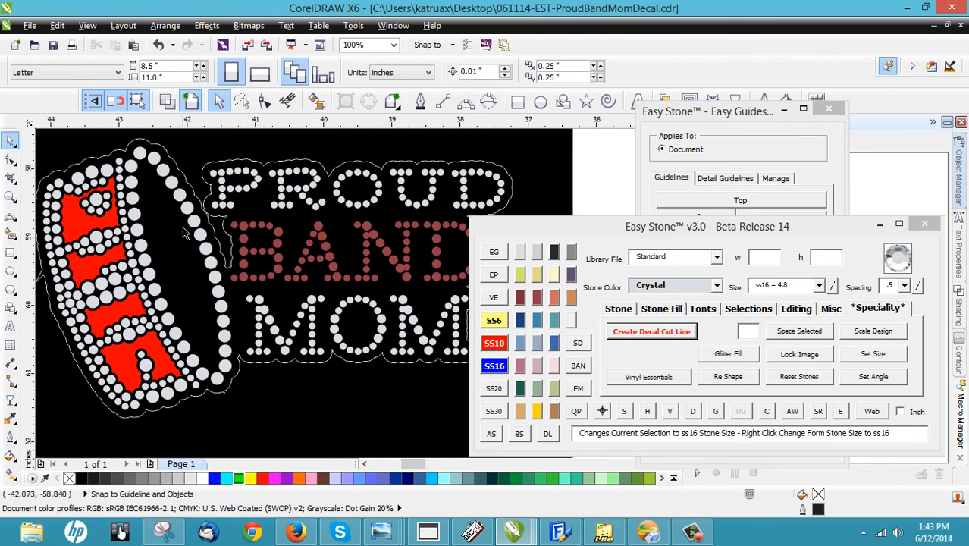
{"action": "scroll", "coordinate": [184, 234], "scroll_direction": "down", "scroll_amount": 1}
{"action": "scroll", "coordinate": [203, 241], "scroll_direction": "up", "scroll_amount": 1}
{"action": "scroll", "coordinate": [222, 284], "scroll_direction": "down", "scroll_amount": 1}
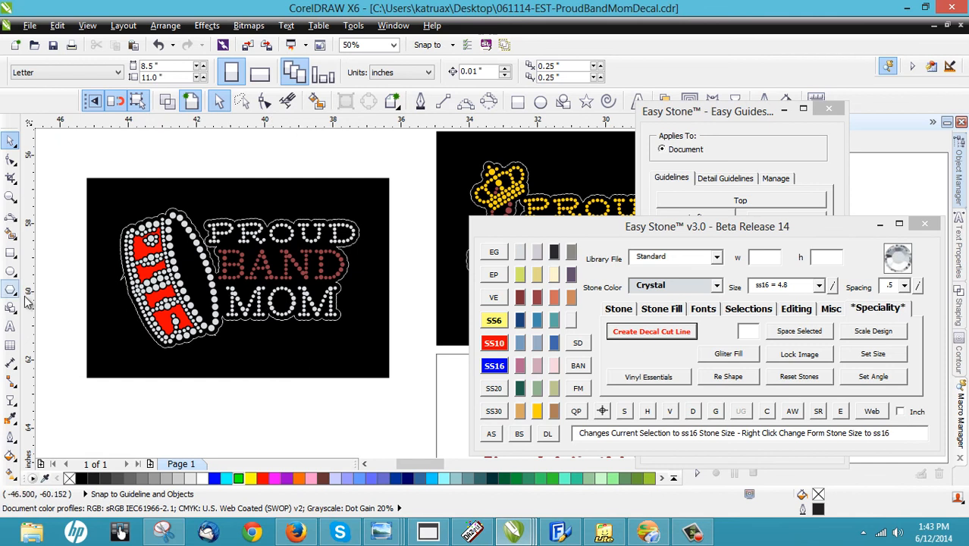
Delete the stray spike node from the decal cut line along the drum's outer left edge
{"action": "scroll", "coordinate": [98, 281], "scroll_direction": "up", "scroll_amount": 2}
{"action": "scroll", "coordinate": [161, 275], "scroll_direction": "up", "scroll_amount": 1}
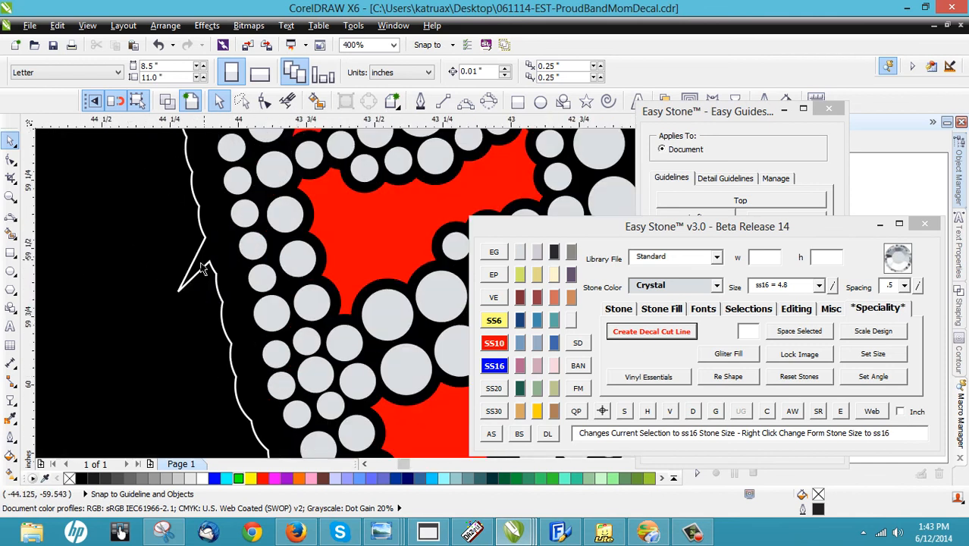
{"action": "double_click", "coordinate": [201, 275]}
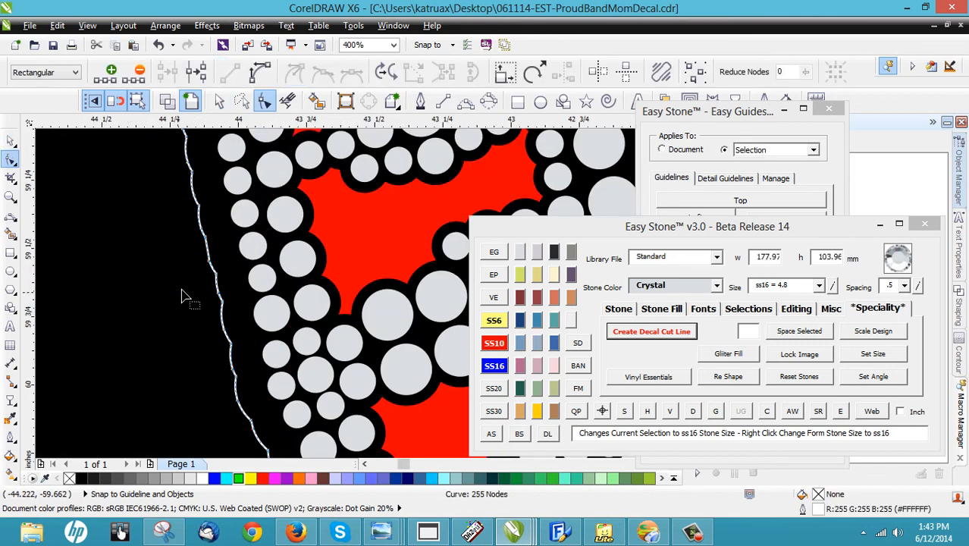
{"action": "scroll", "coordinate": [186, 284], "scroll_direction": "down", "scroll_amount": 1}
{"action": "key", "text": "space"}
{"action": "scroll", "coordinate": [181, 277], "scroll_direction": "down", "scroll_amount": 2}
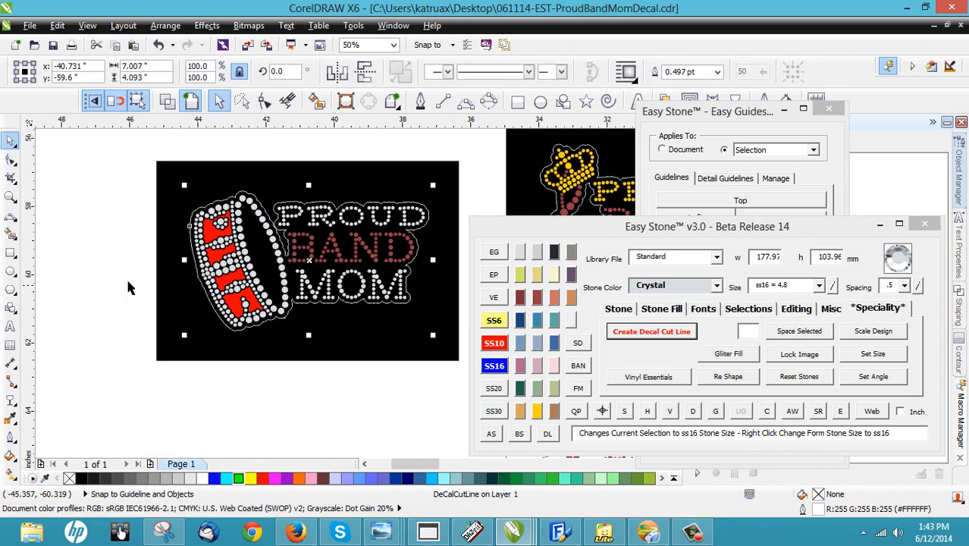
{"action": "left_click", "coordinate": [106, 273]}
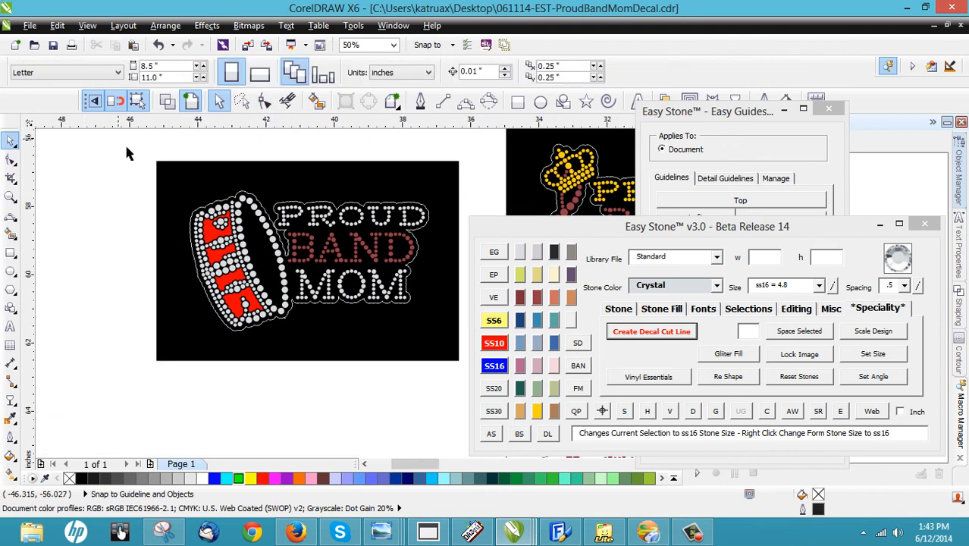
Copy the whole Proud Band Mom design with its black background and cut line about 11.4 inches to the left of the original
{"action": "left_click_drag", "start_coordinate": [126, 153], "coordinate": [485, 373]}
{"action": "scroll", "coordinate": [466, 337], "scroll_direction": "down", "scroll_amount": 1}
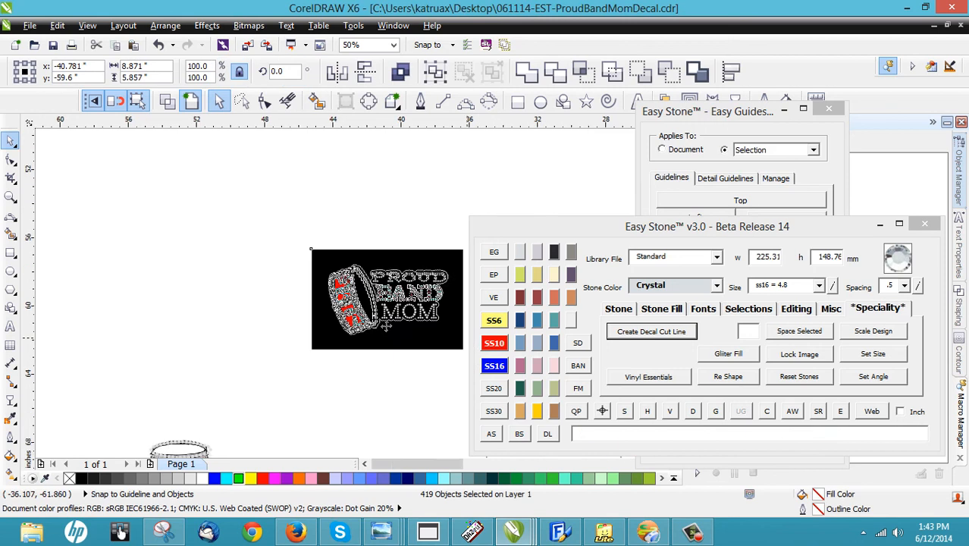
{"action": "left_click_drag", "start_coordinate": [406, 331], "coordinate": [212, 334]}
{"action": "right_click", "coordinate": [212, 334]}
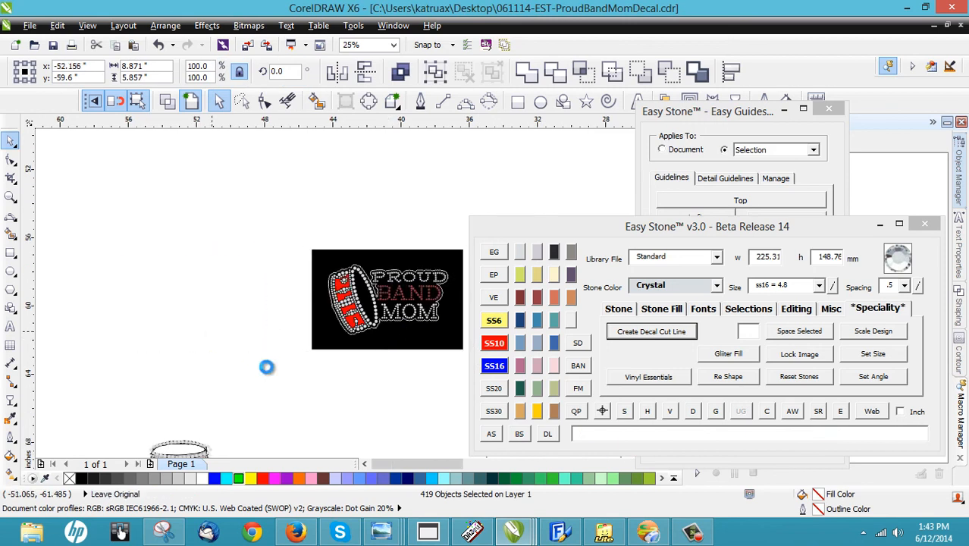
{"action": "left_click", "coordinate": [333, 359]}
Create a quick proof from the original drum design, including its background, lettering and cut line
{"action": "scroll", "coordinate": [407, 310], "scroll_direction": "up", "scroll_amount": 1}
{"action": "scroll", "coordinate": [188, 228], "scroll_direction": "down", "scroll_amount": 1}
{"action": "left_click_drag", "start_coordinate": [182, 178], "coordinate": [358, 315]}
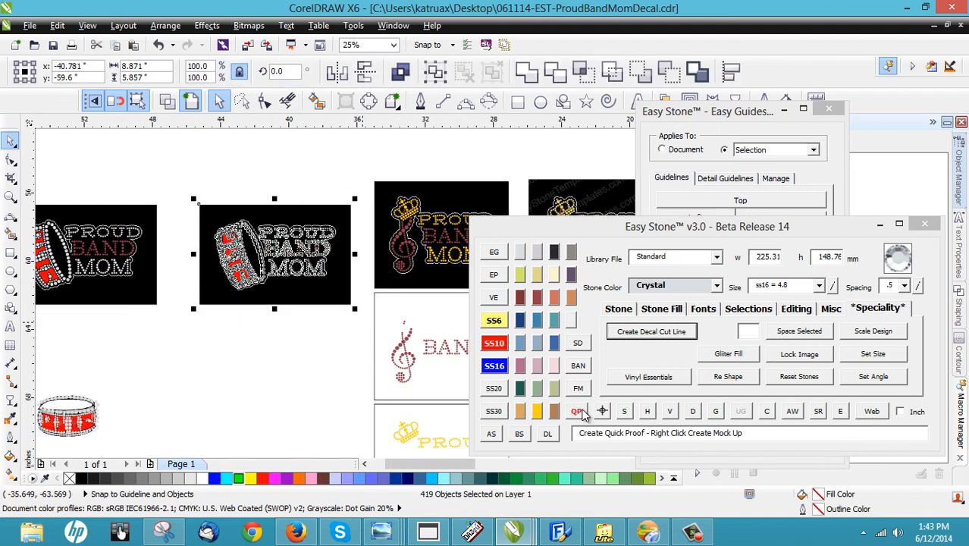
{"action": "left_click", "coordinate": [576, 411]}
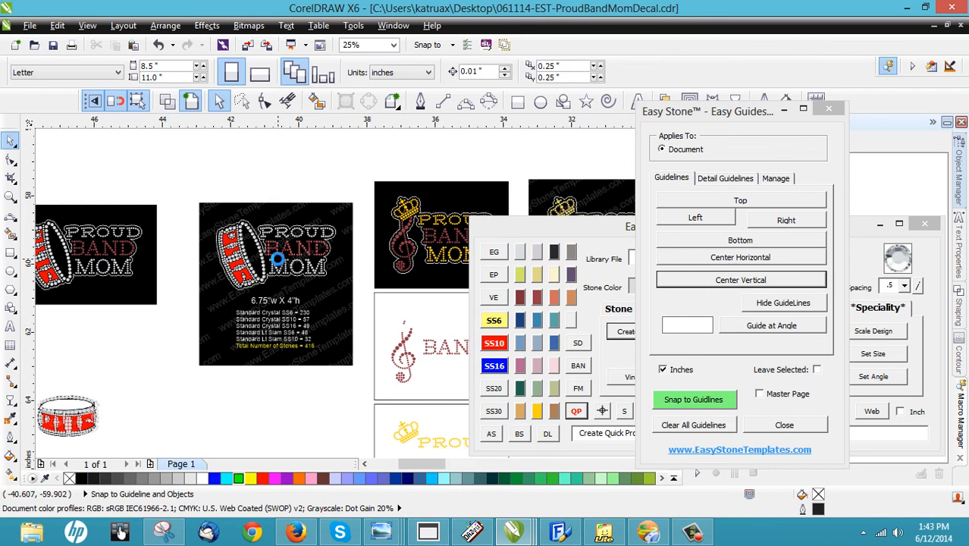
{"action": "scroll", "coordinate": [277, 258], "scroll_direction": "up", "scroll_amount": 2}
{"action": "scroll", "coordinate": [203, 280], "scroll_direction": "up", "scroll_amount": 1}
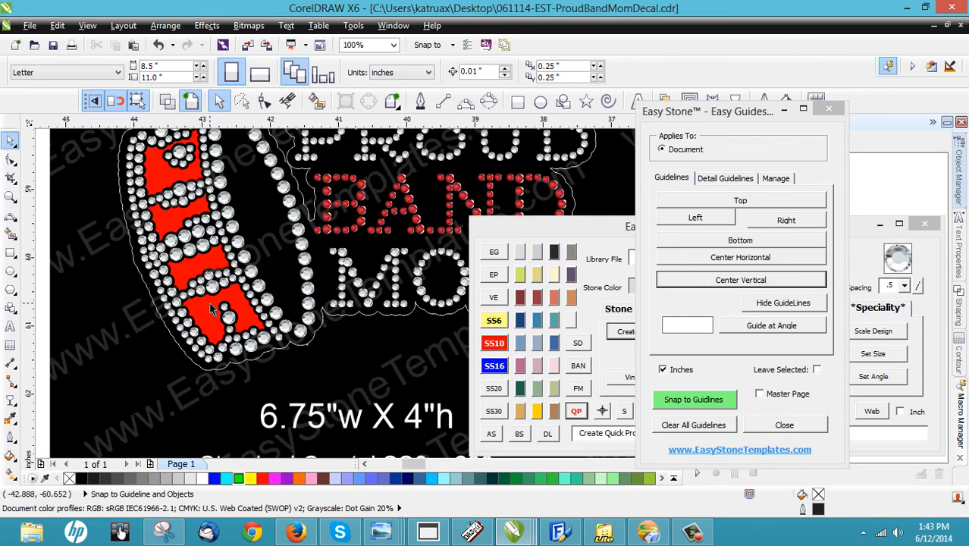
{"action": "left_click", "coordinate": [212, 307]}
{"action": "scroll", "coordinate": [211, 309], "scroll_direction": "down", "scroll_amount": 2}
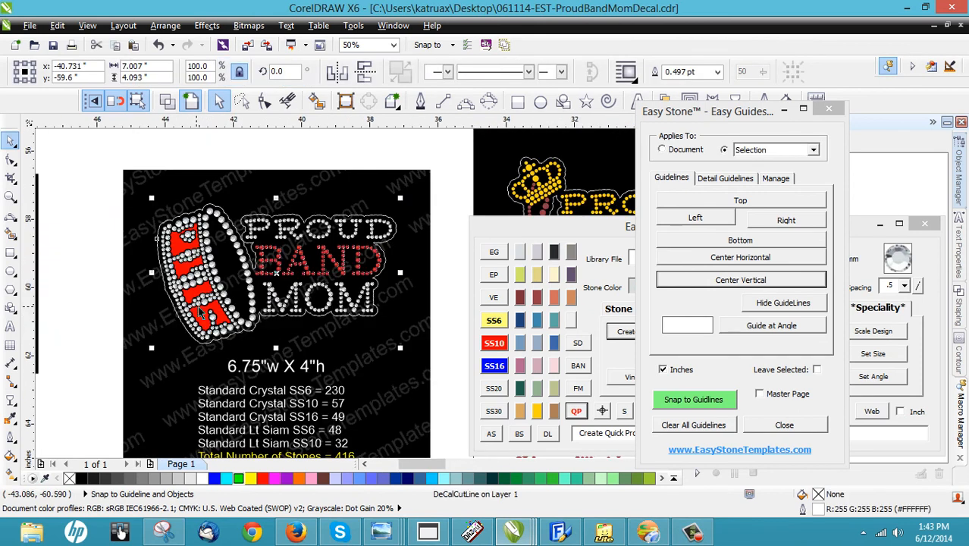
{"action": "right_click", "coordinate": [200, 305]}
{"action": "left_click", "coordinate": [82, 179]}
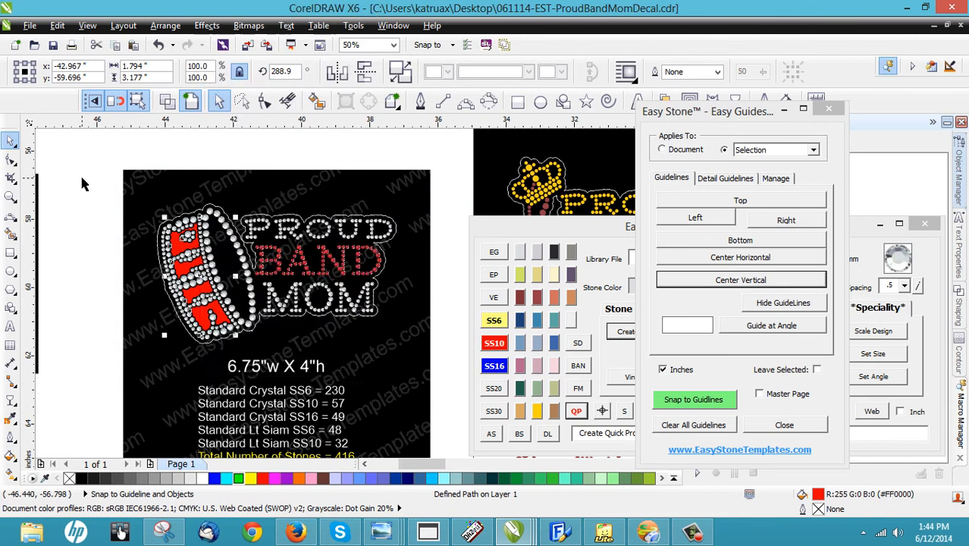
{"action": "left_click", "coordinate": [81, 183]}
{"action": "scroll", "coordinate": [176, 242], "scroll_direction": "up", "scroll_amount": 2}
{"action": "left_click_drag", "start_coordinate": [156, 289], "coordinate": [156, 288]}
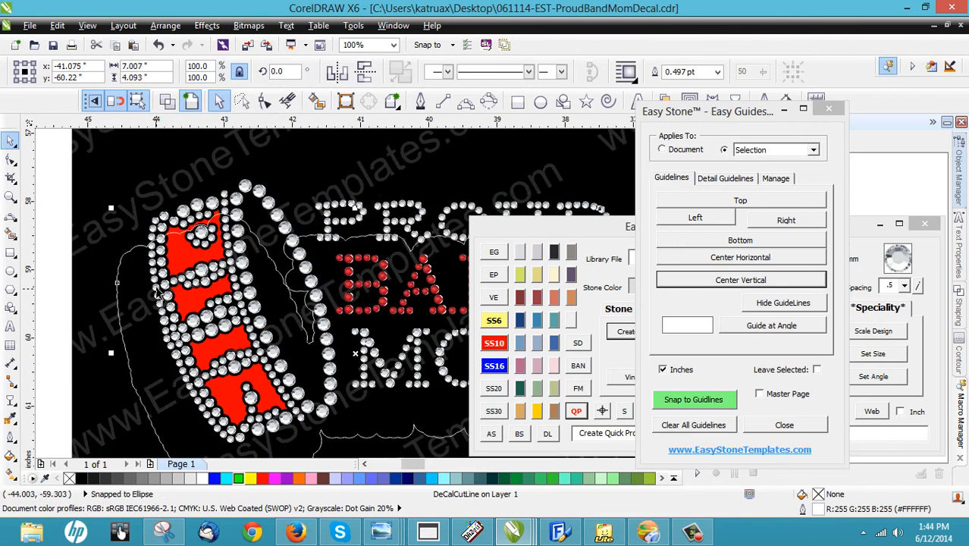
{"action": "key", "text": "ctrl+z"}
Apply the Red glitter fill to the drum's vinyl shape in the quick proof and deselect it
{"action": "left_click", "coordinate": [180, 255]}
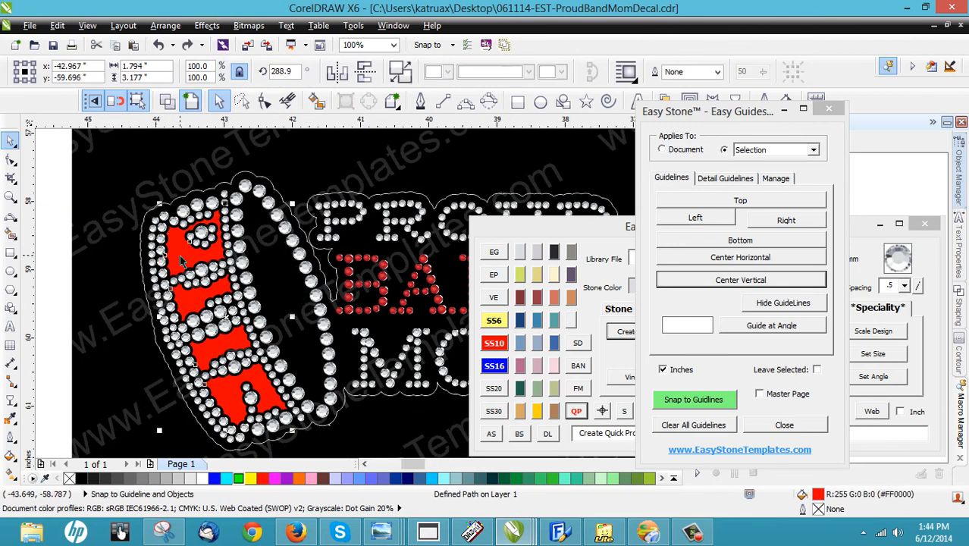
{"action": "scroll", "coordinate": [179, 254], "scroll_direction": "down", "scroll_amount": 1}
{"action": "left_click", "coordinate": [603, 235]}
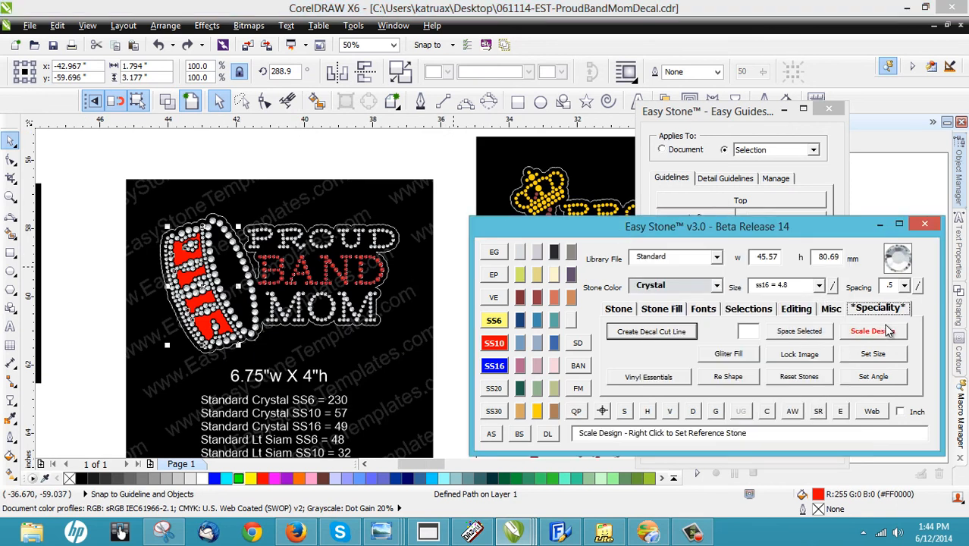
{"action": "left_click", "coordinate": [731, 355]}
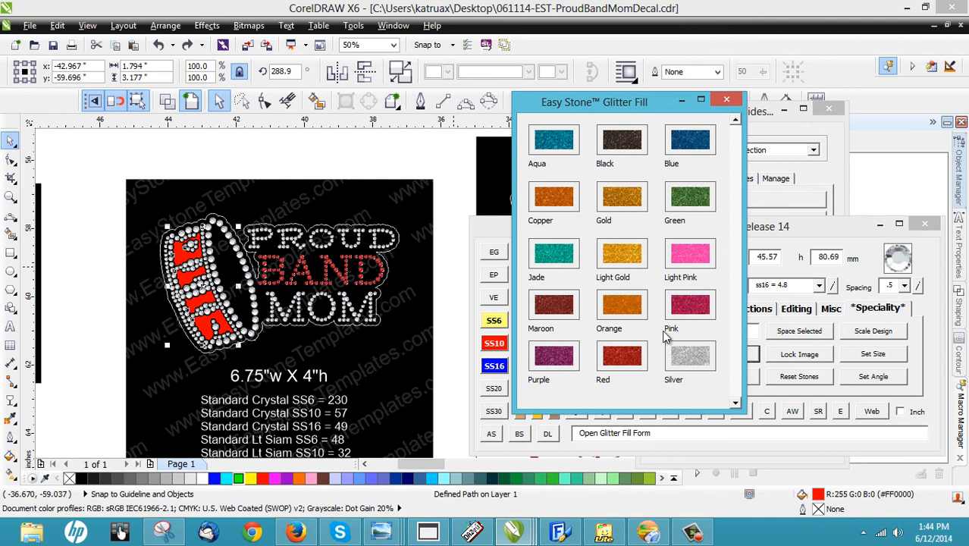
{"action": "left_click", "coordinate": [622, 356]}
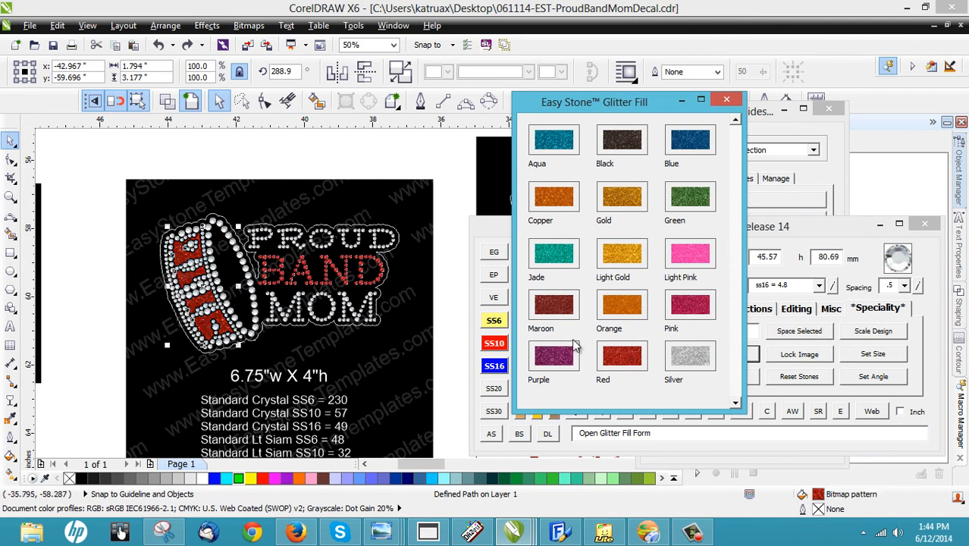
{"action": "left_click", "coordinate": [731, 103]}
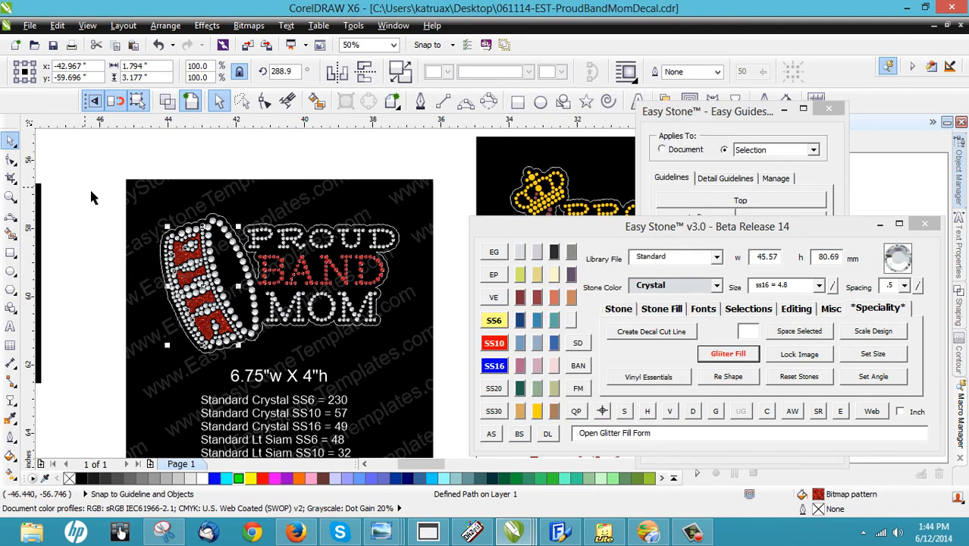
{"action": "left_click", "coordinate": [97, 197]}
{"action": "scroll", "coordinate": [169, 176], "scroll_direction": "down", "scroll_amount": 2}
{"action": "scroll", "coordinate": [203, 230], "scroll_direction": "up", "scroll_amount": 2}
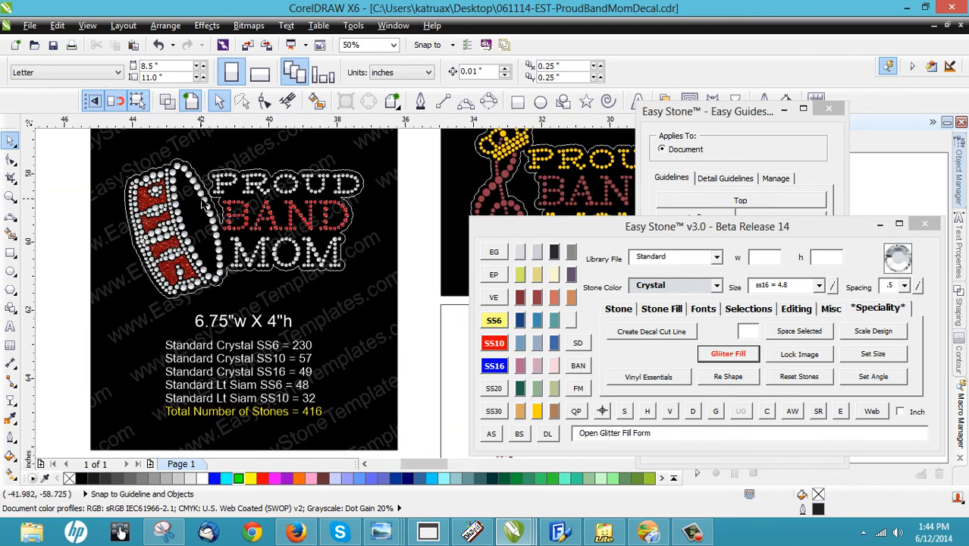